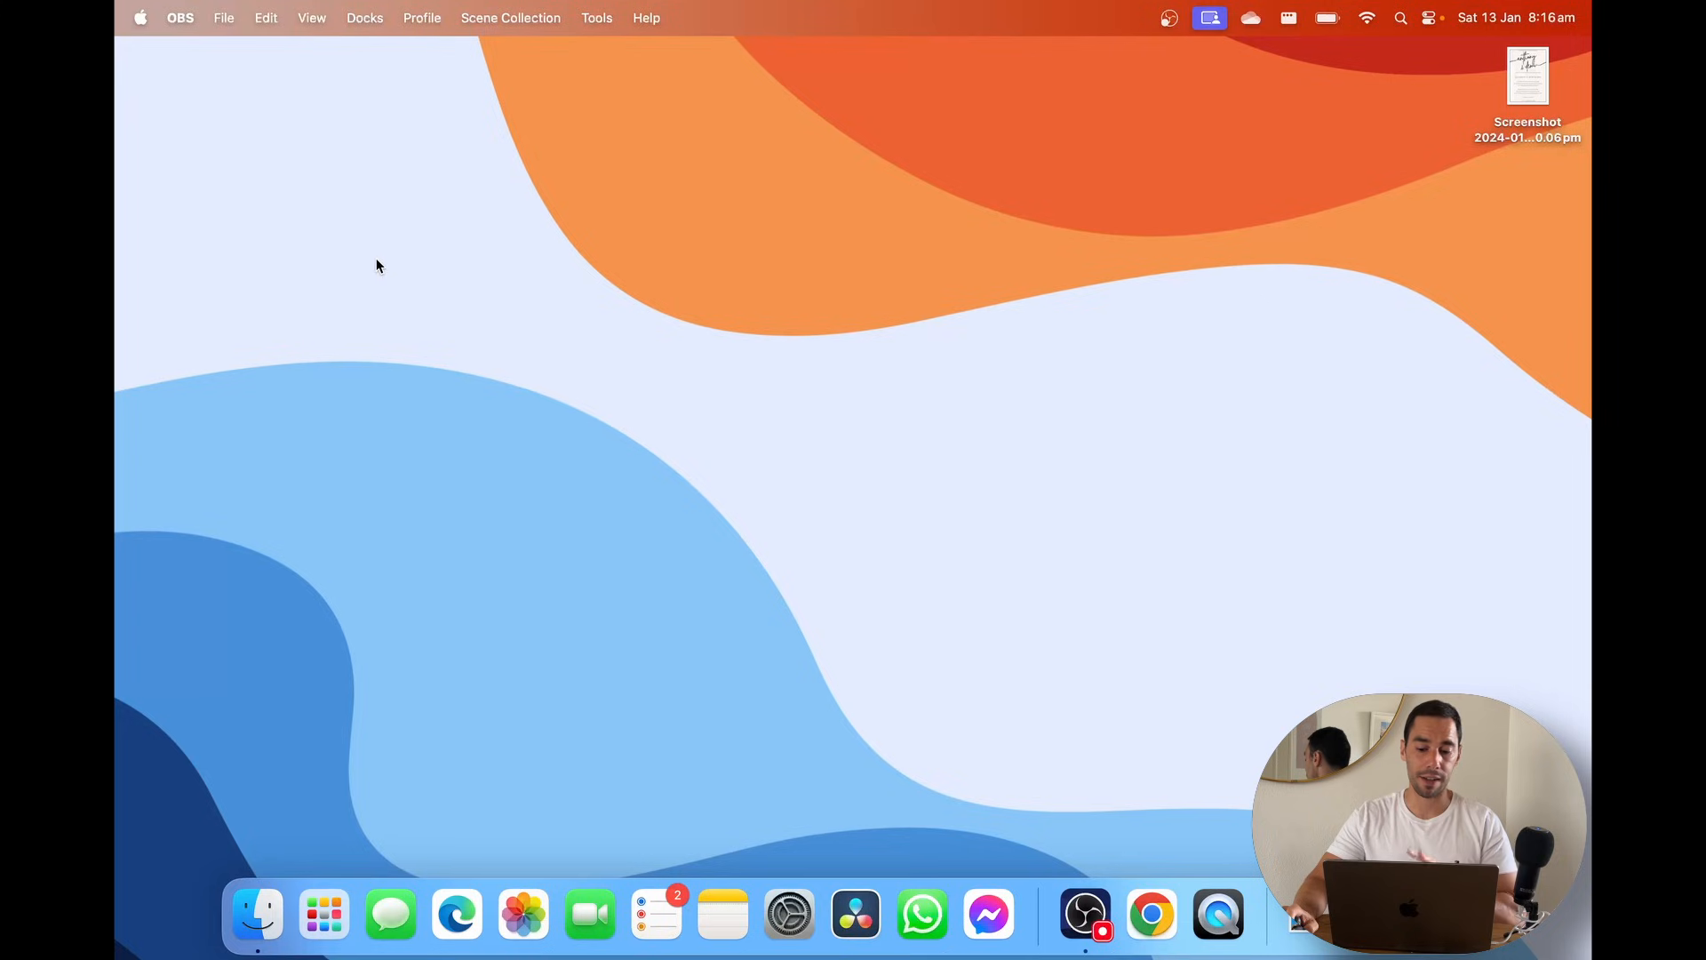
Launch the App Store from Launchpad after a Spotlight search for 'store'
key(super+space)
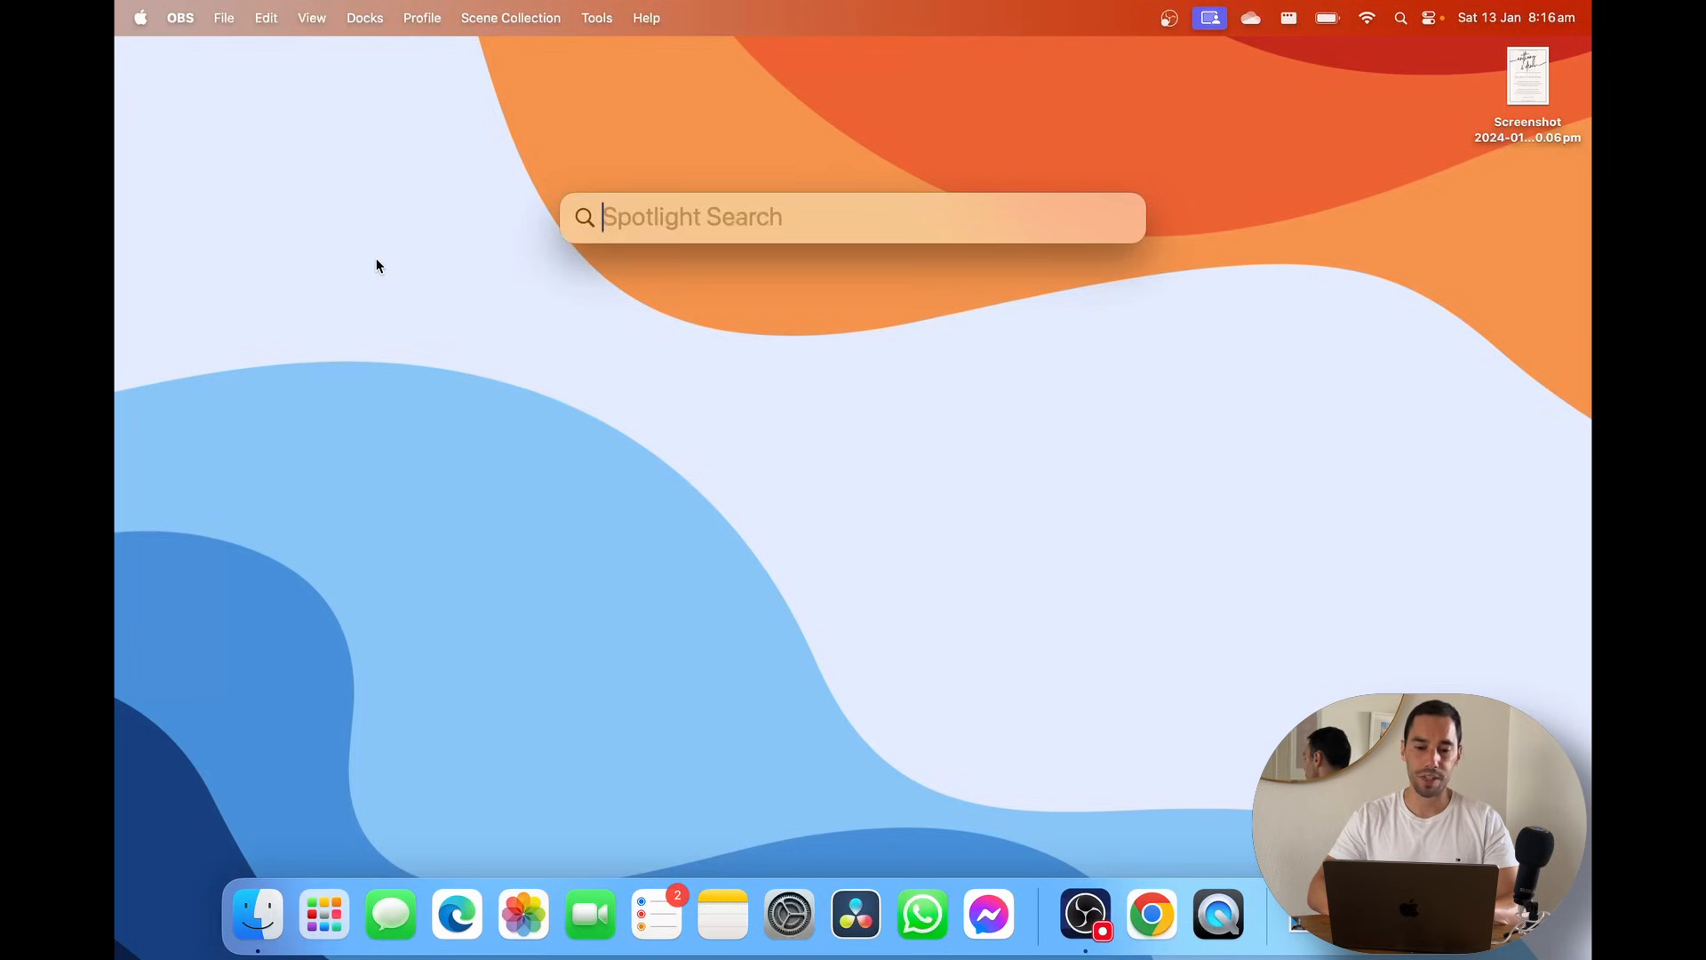
text(store)
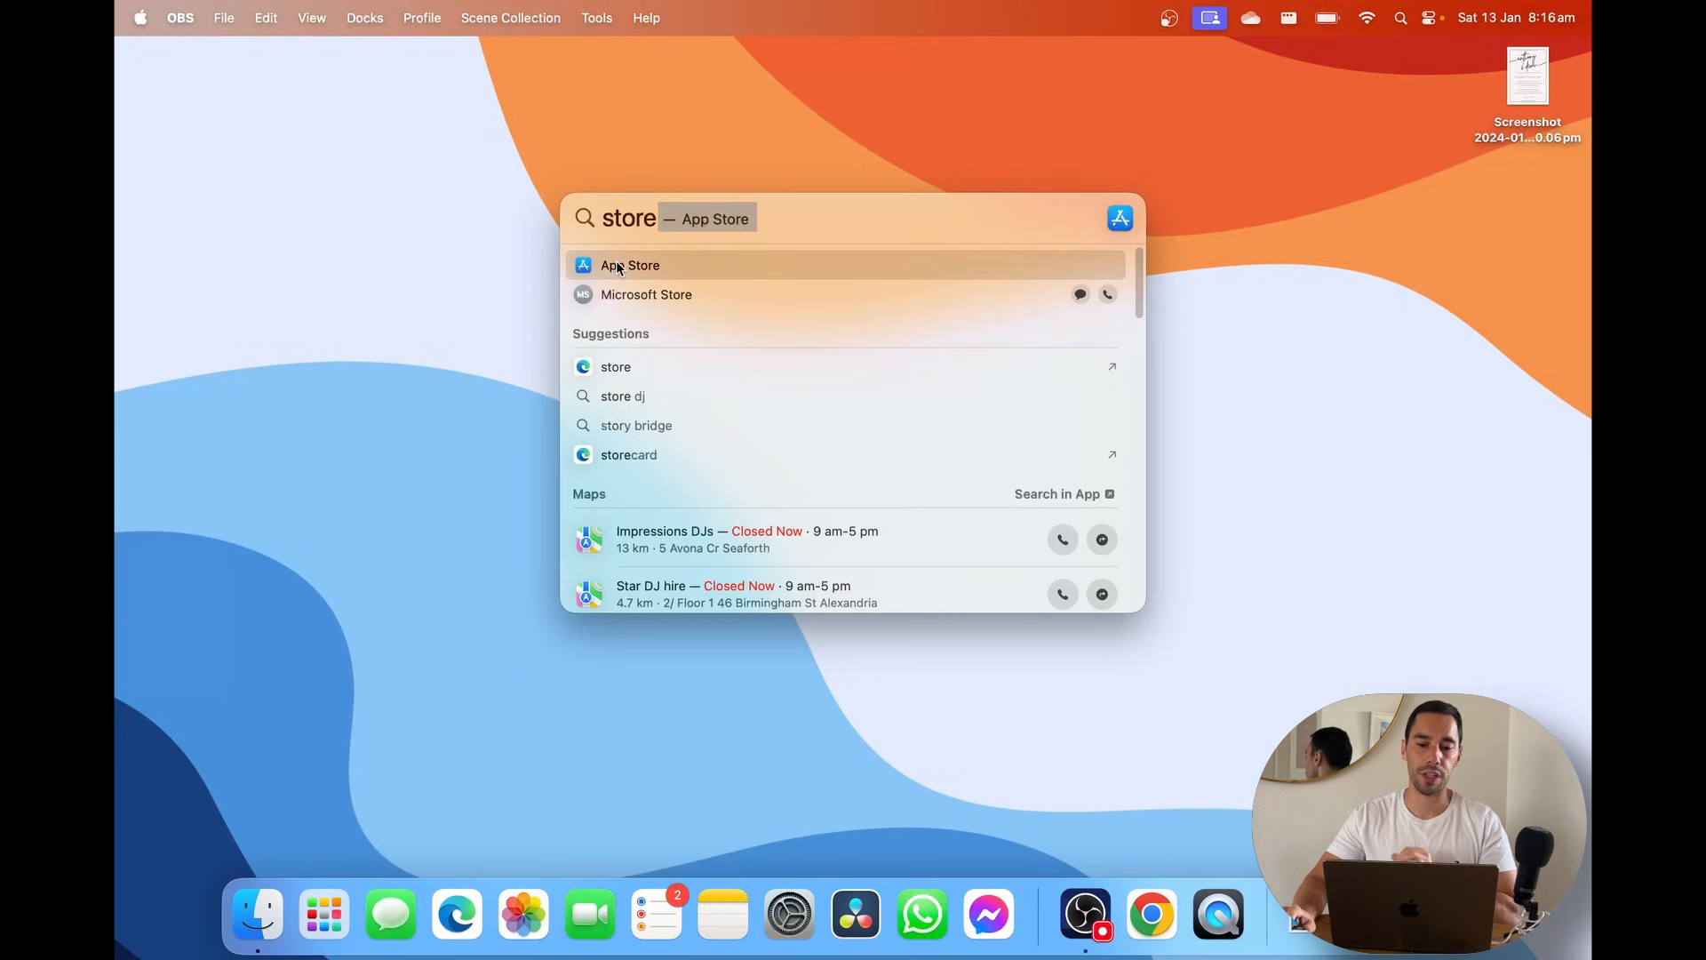
click(498, 272)
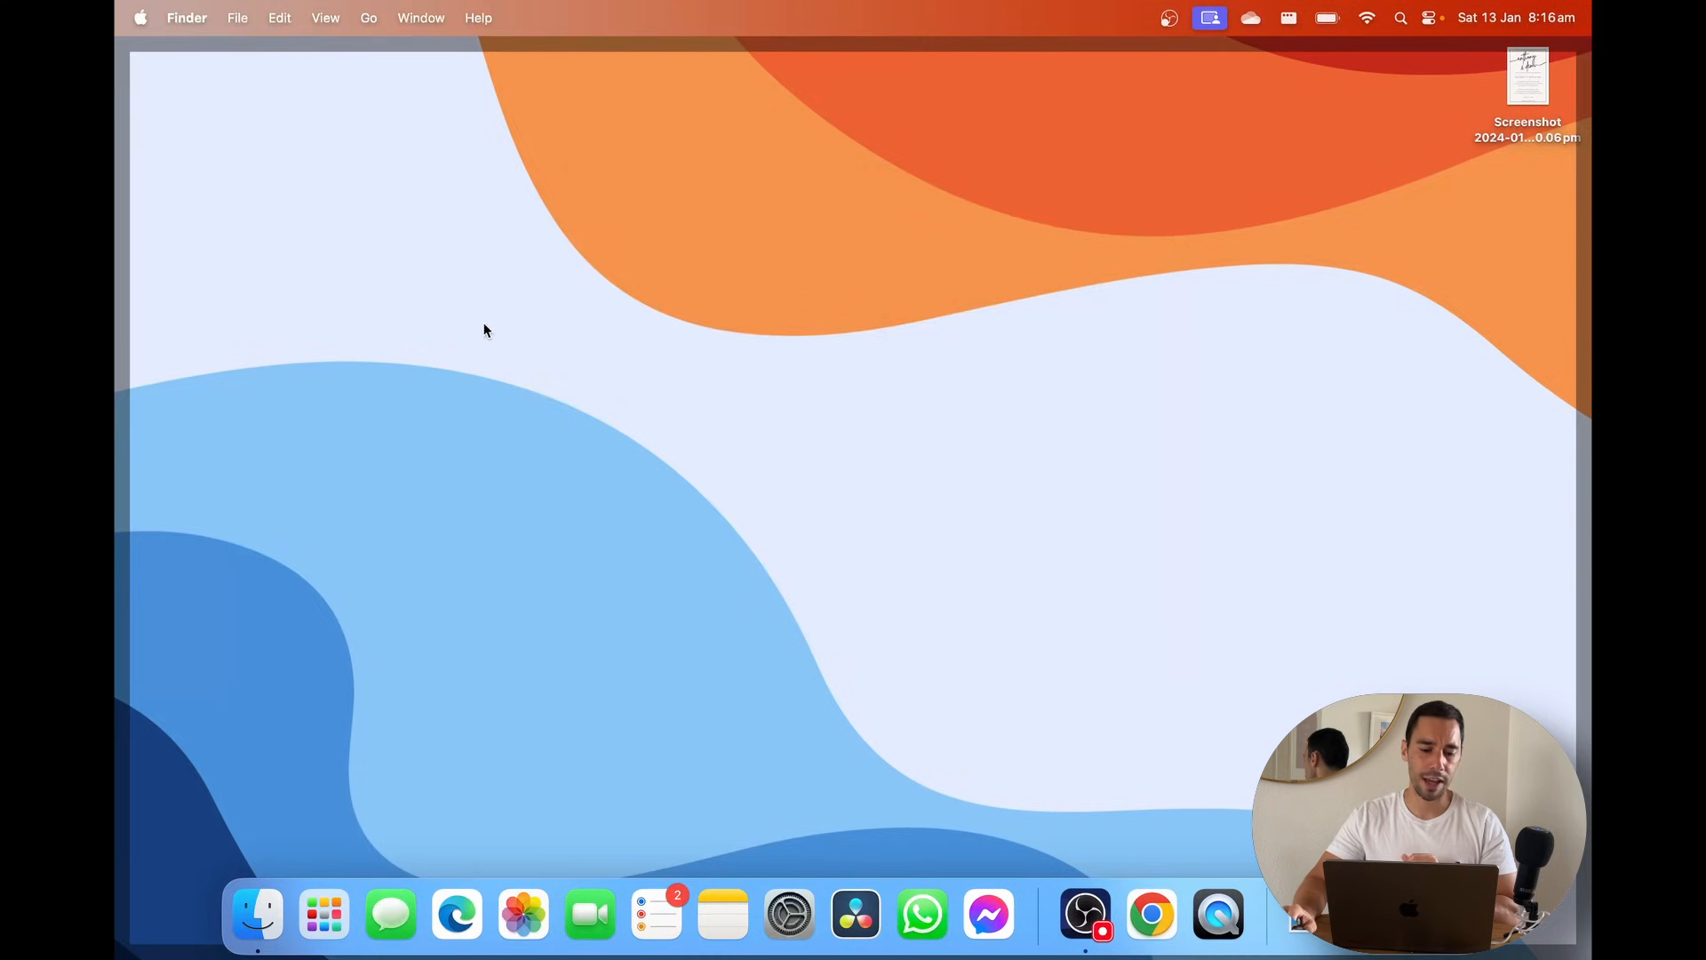
click(329, 915)
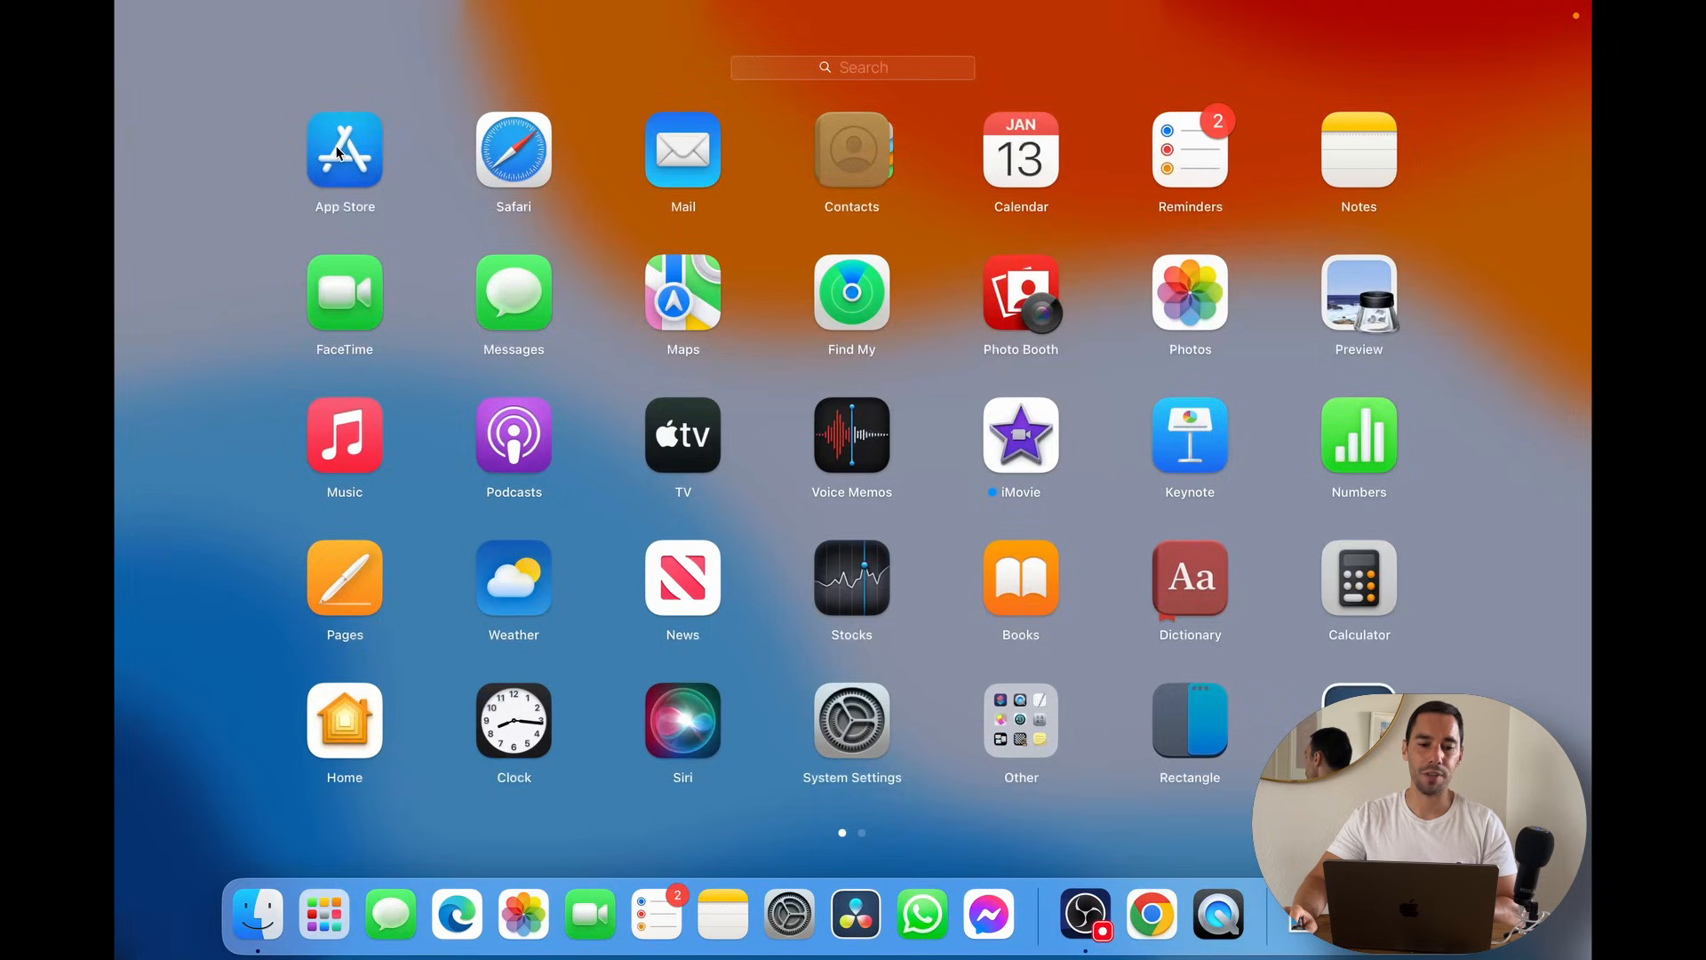
click(338, 153)
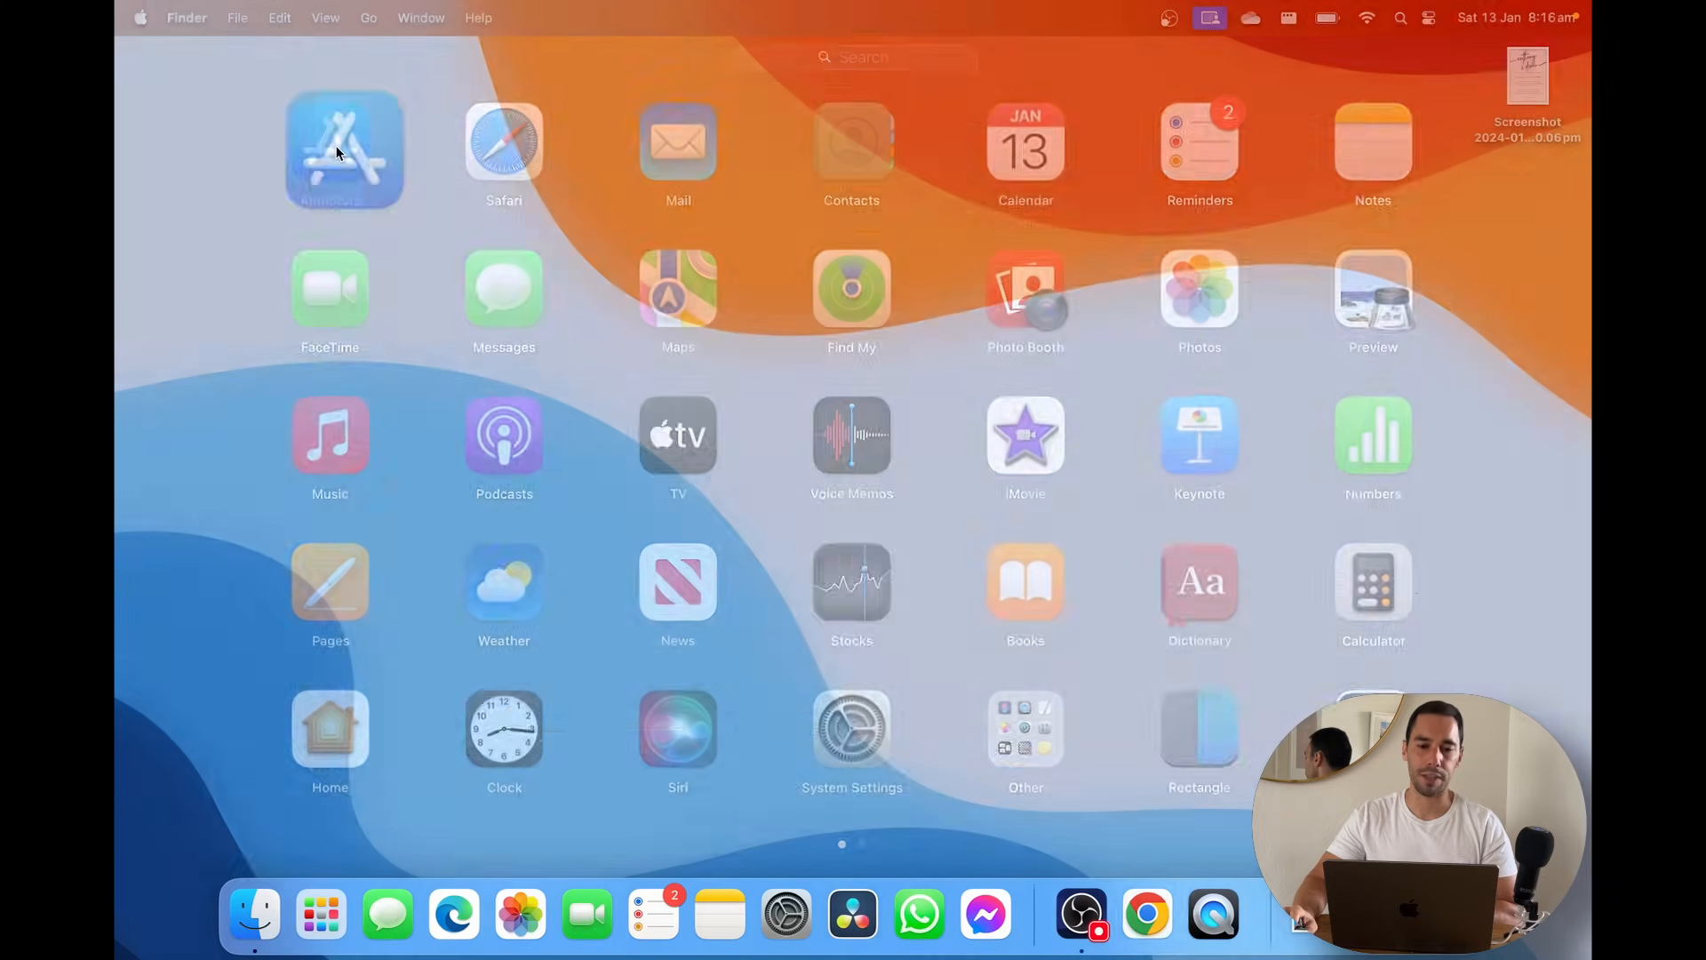
Launch Screen Cursor through Spotlight ('cur') and minimise its settings window
key(super+space)
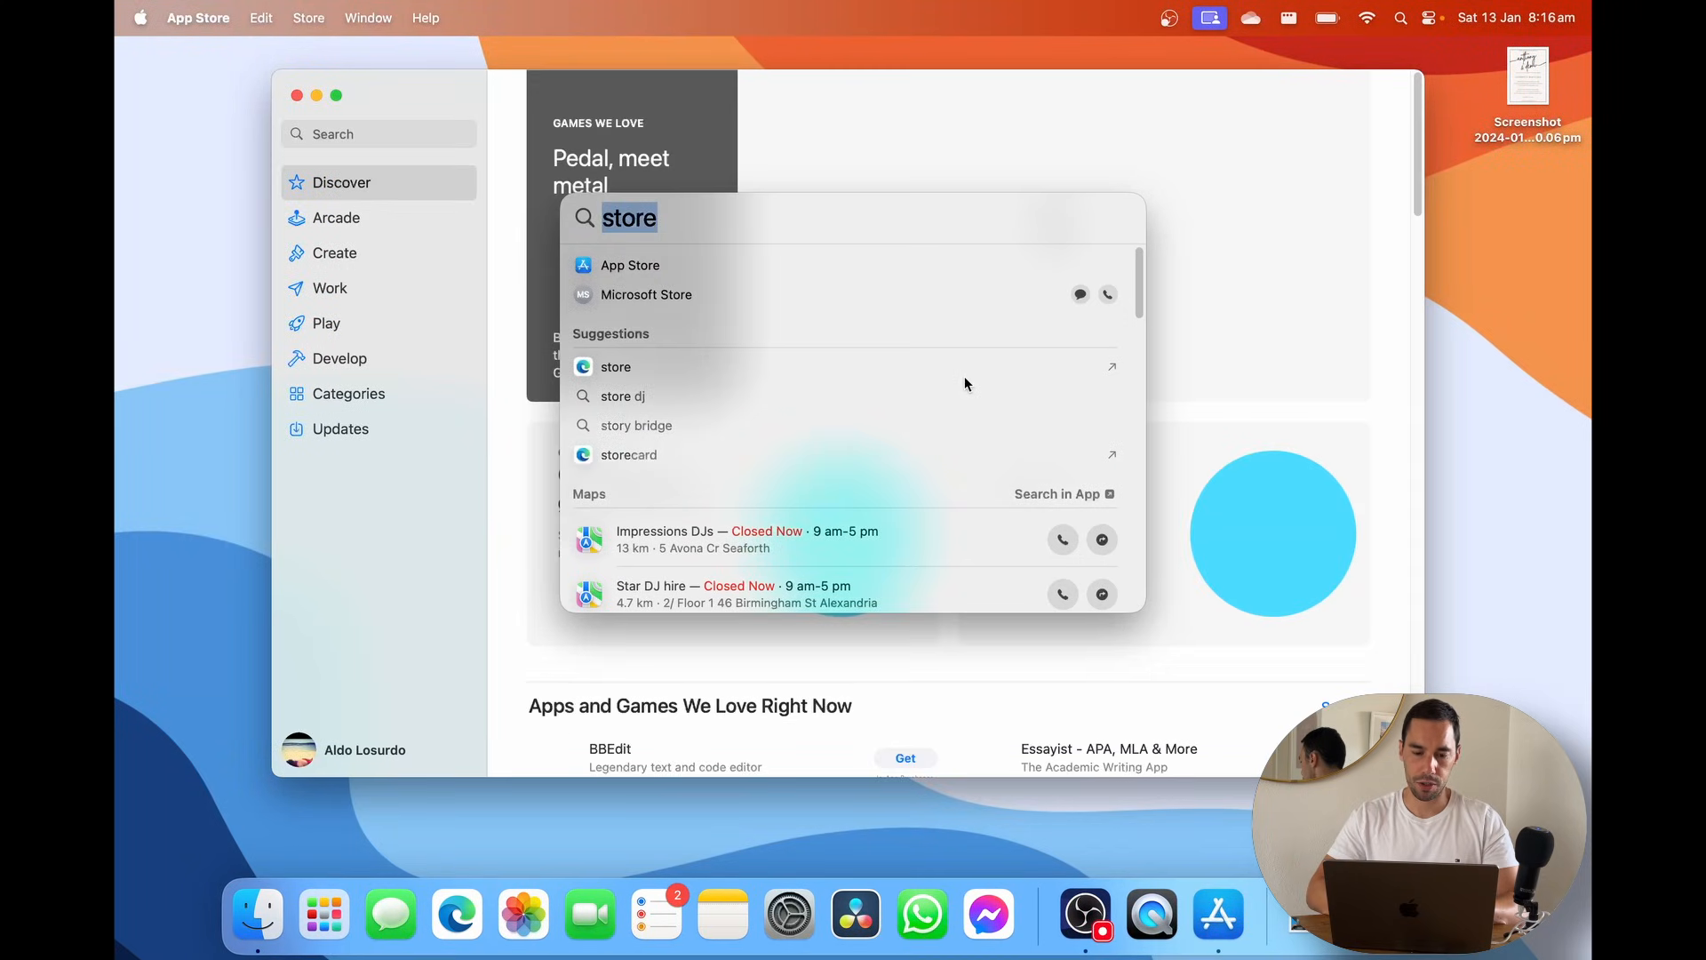
text(cur)
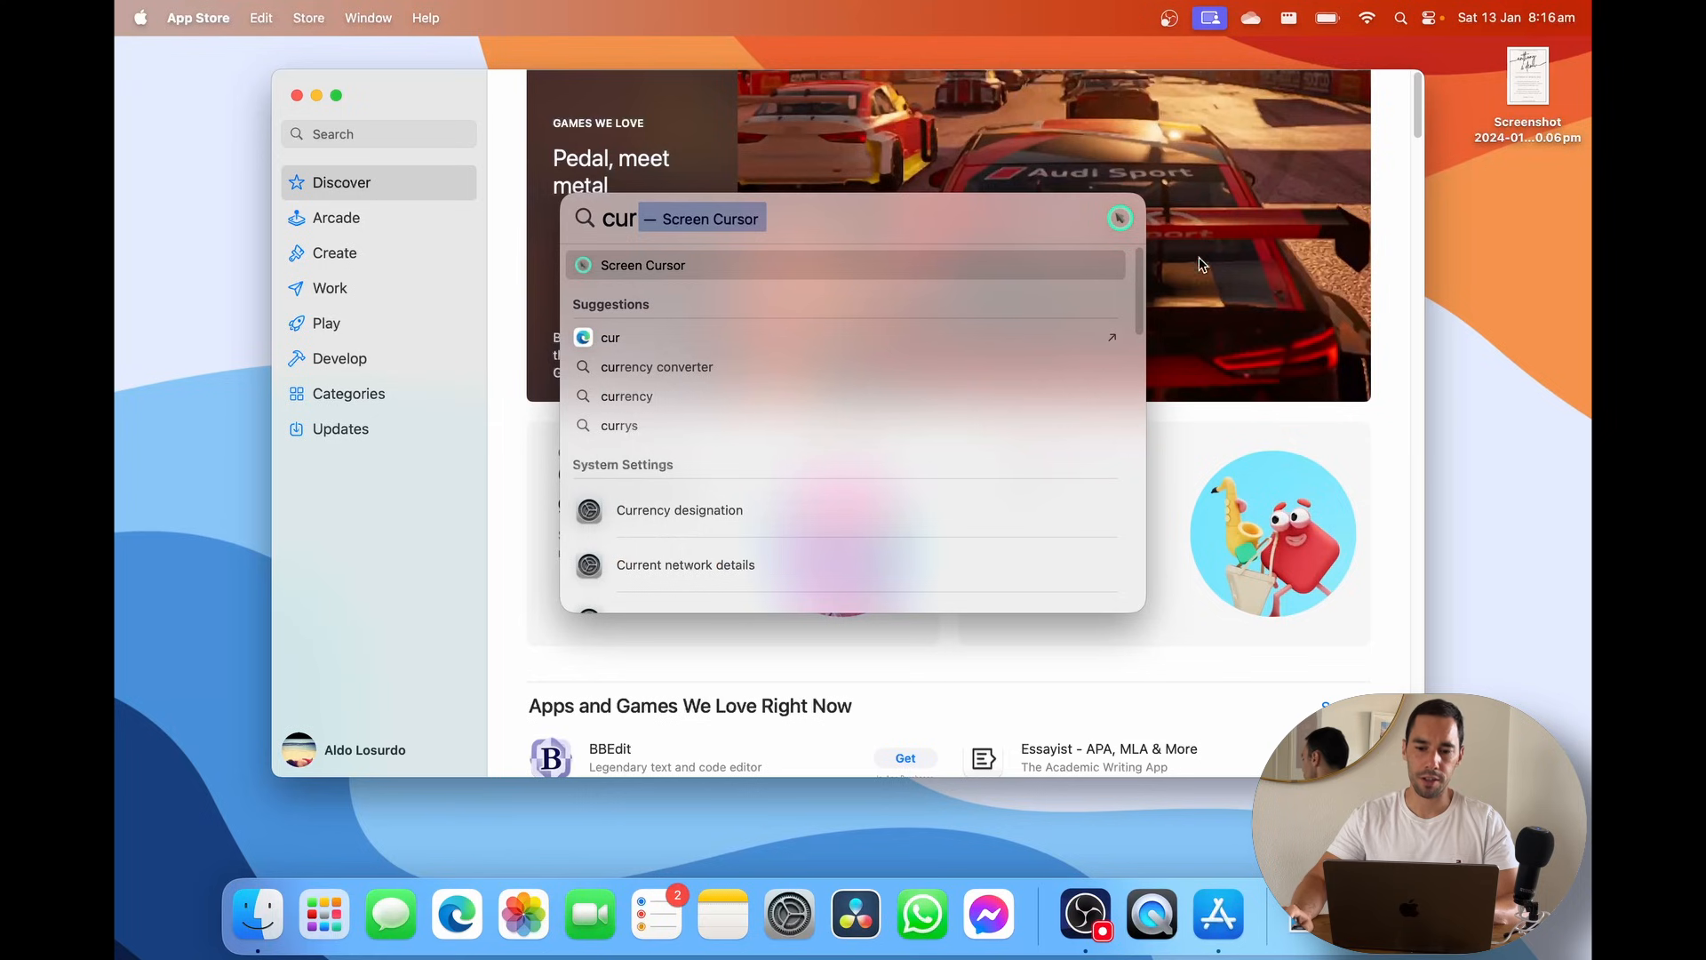
key(Return)
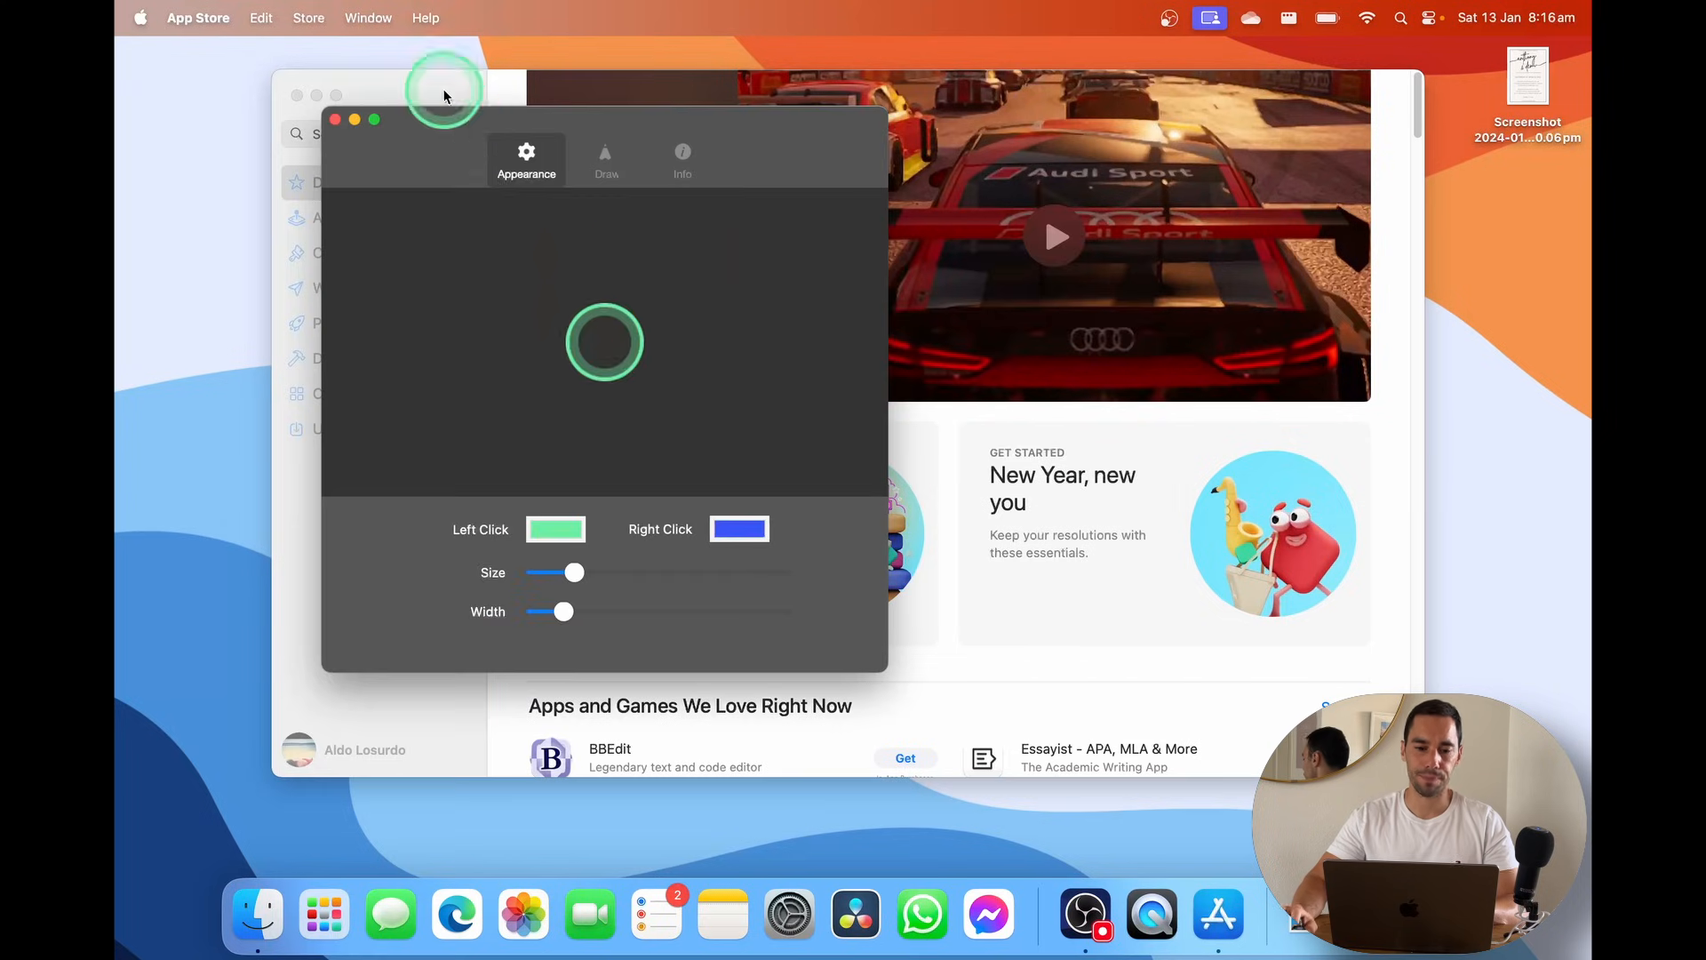
click(354, 119)
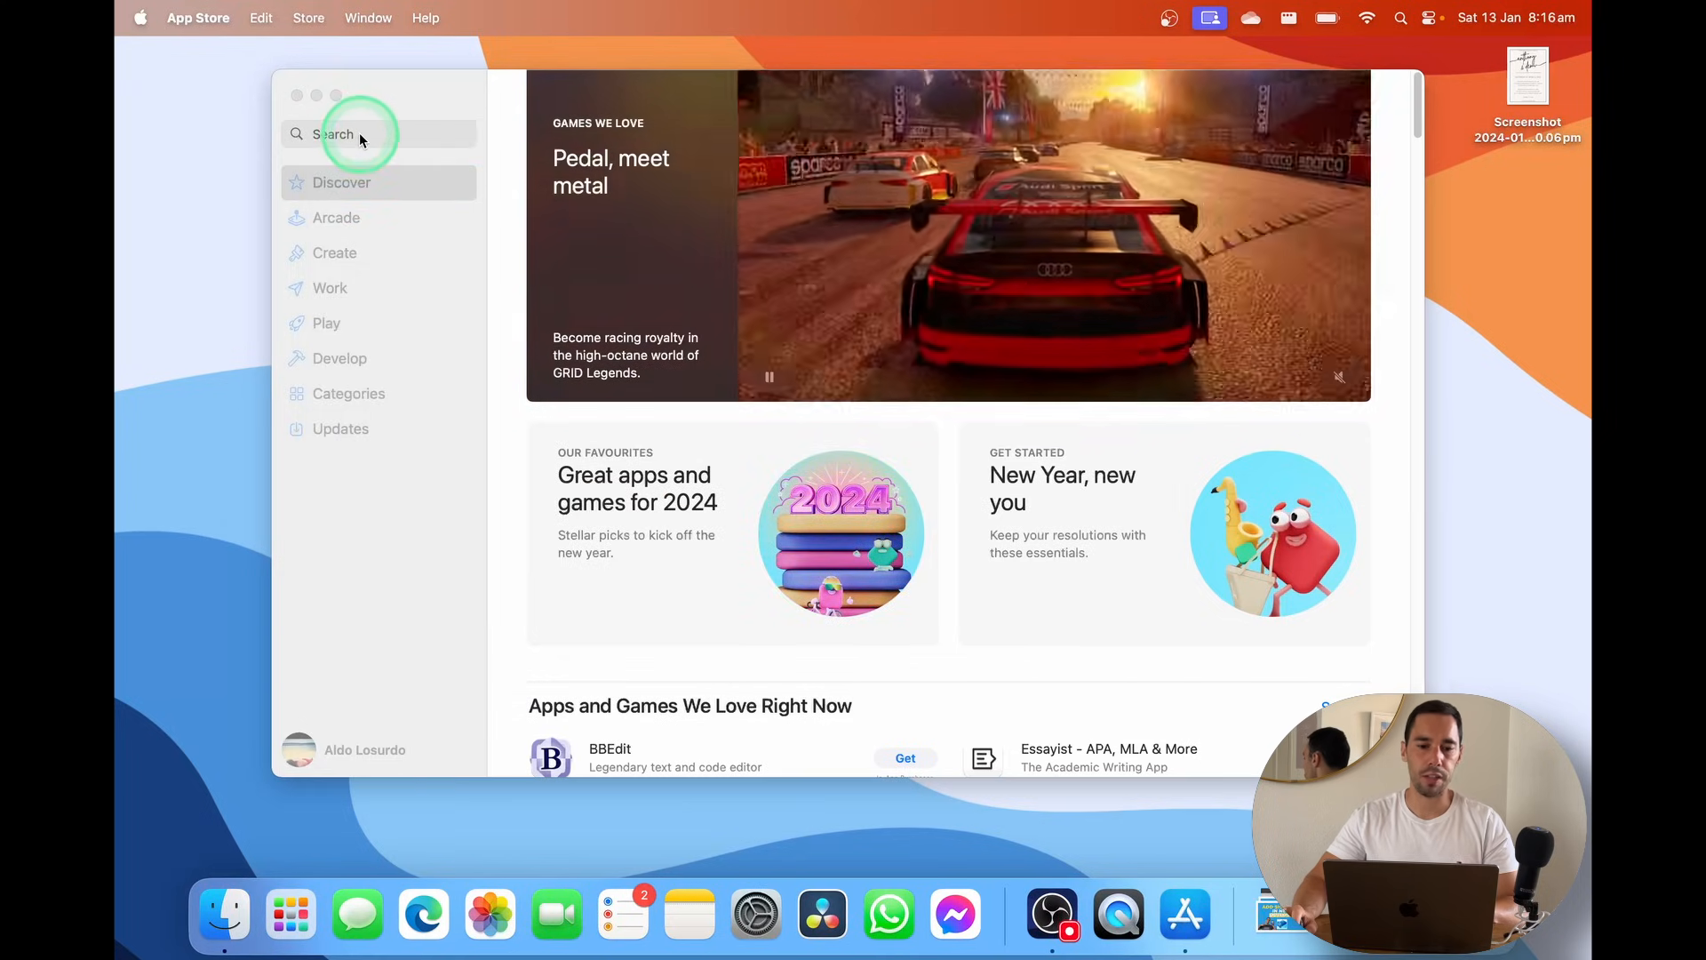
Search the App Store for 'onenote' and download Microsoft OneNote
click(361, 135)
text(onenote)
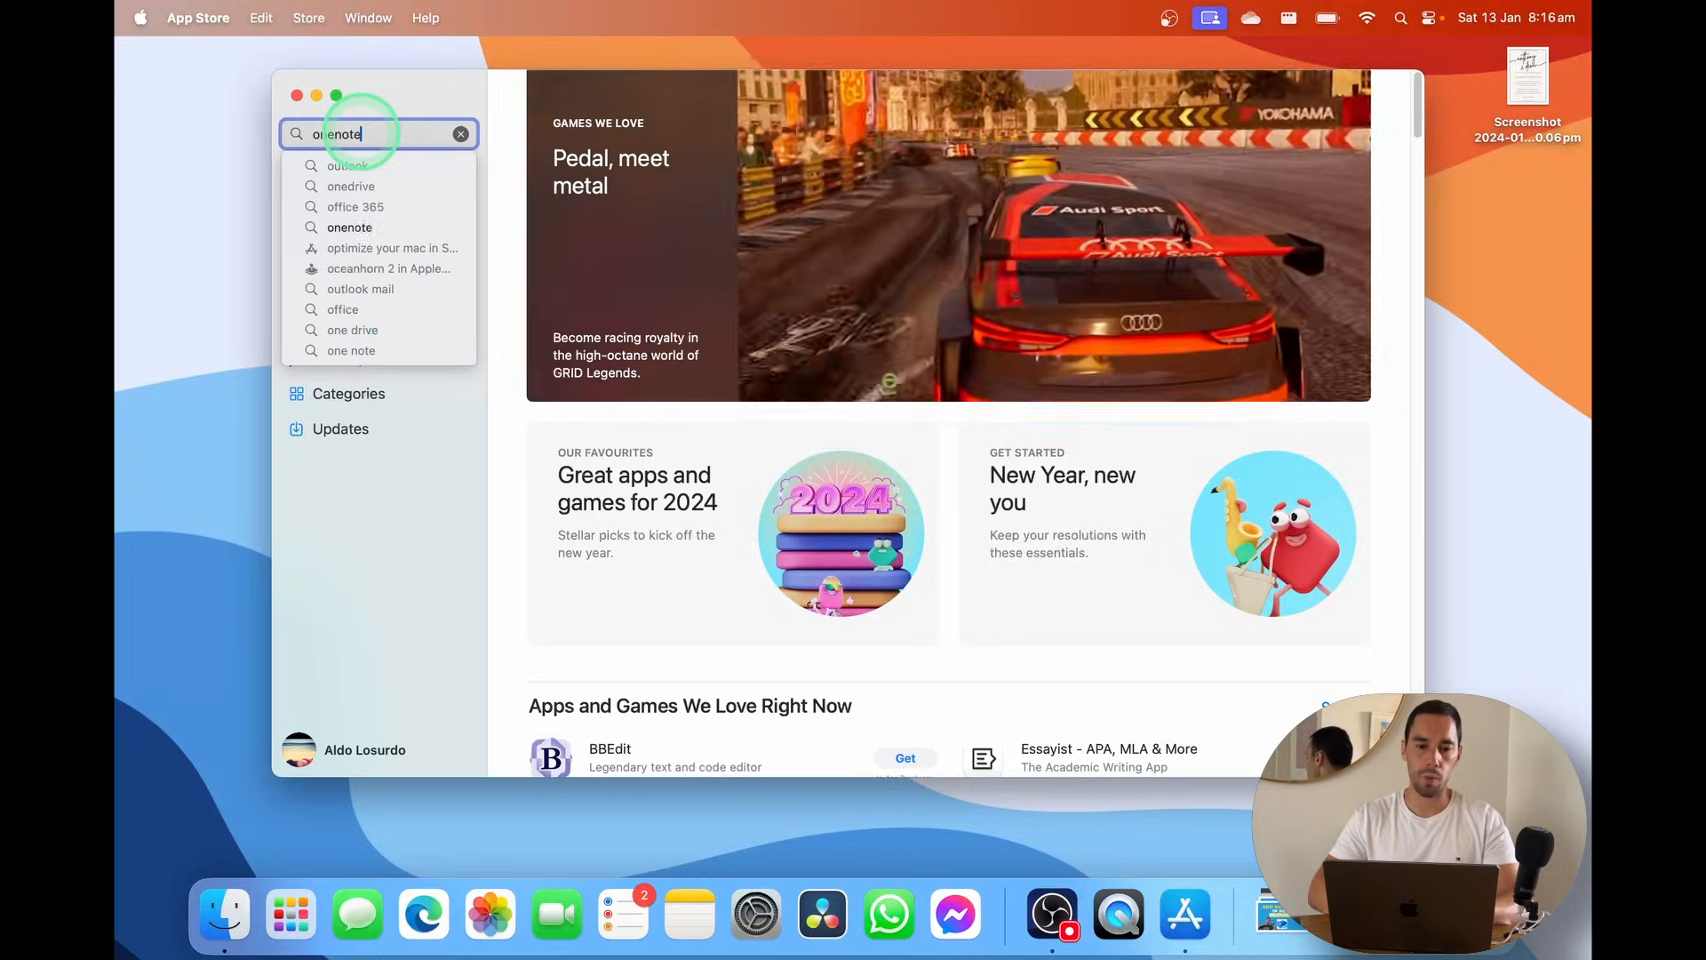
key(Return)
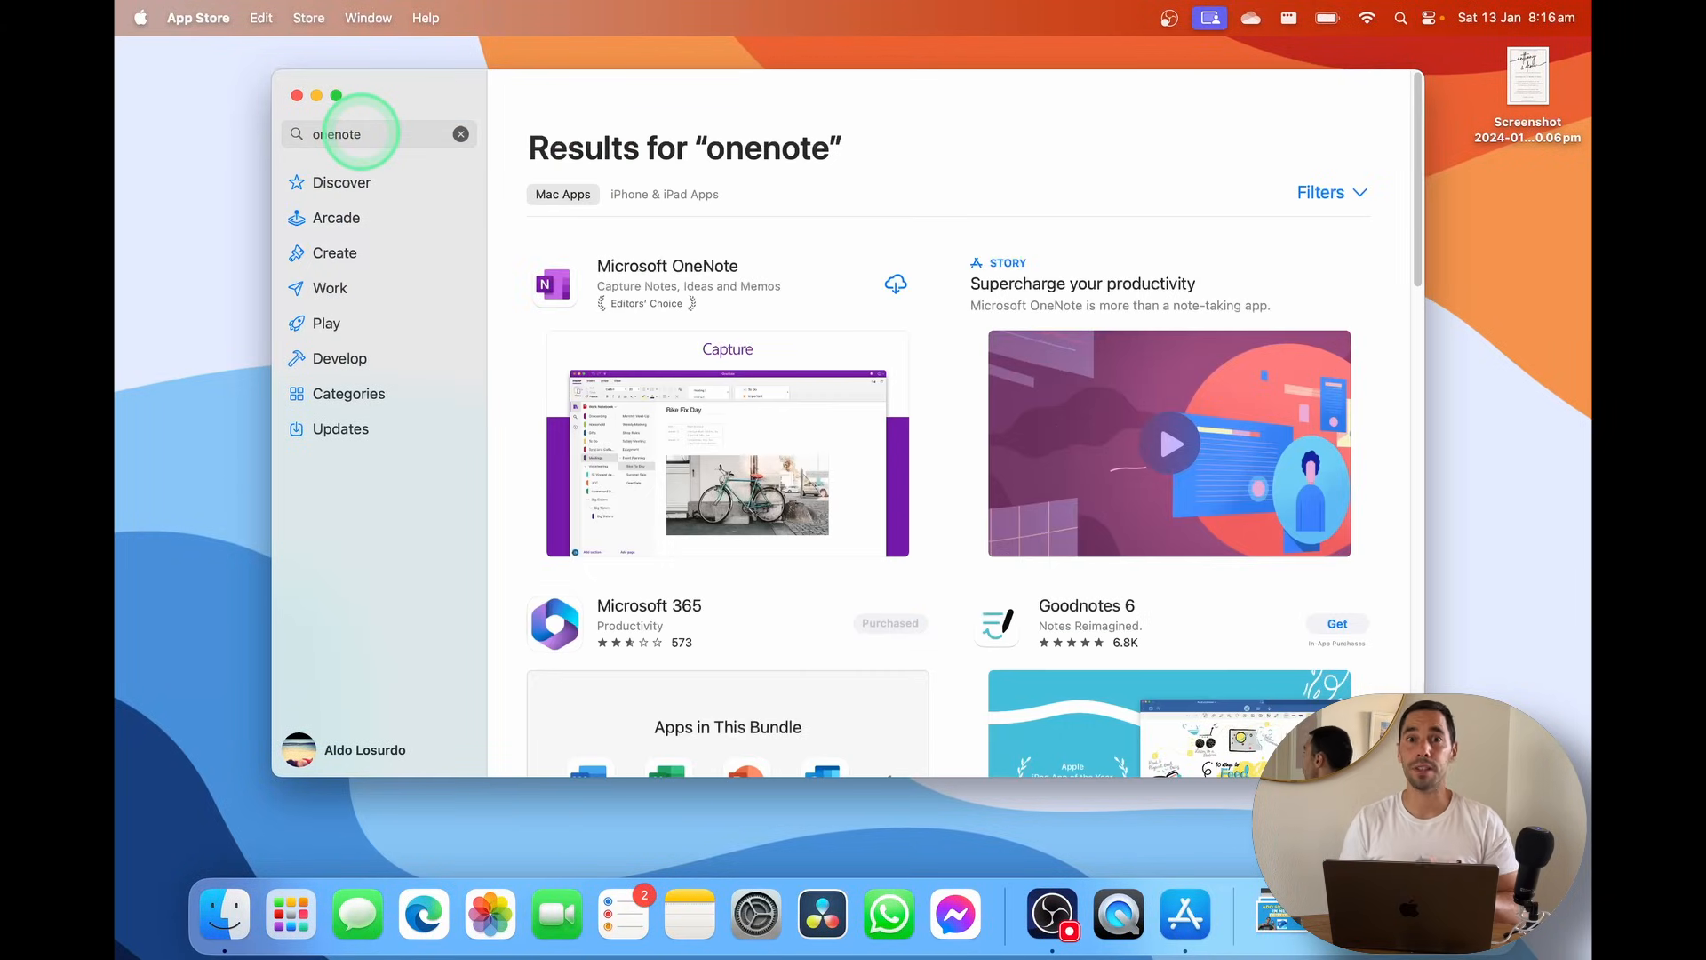
click(894, 284)
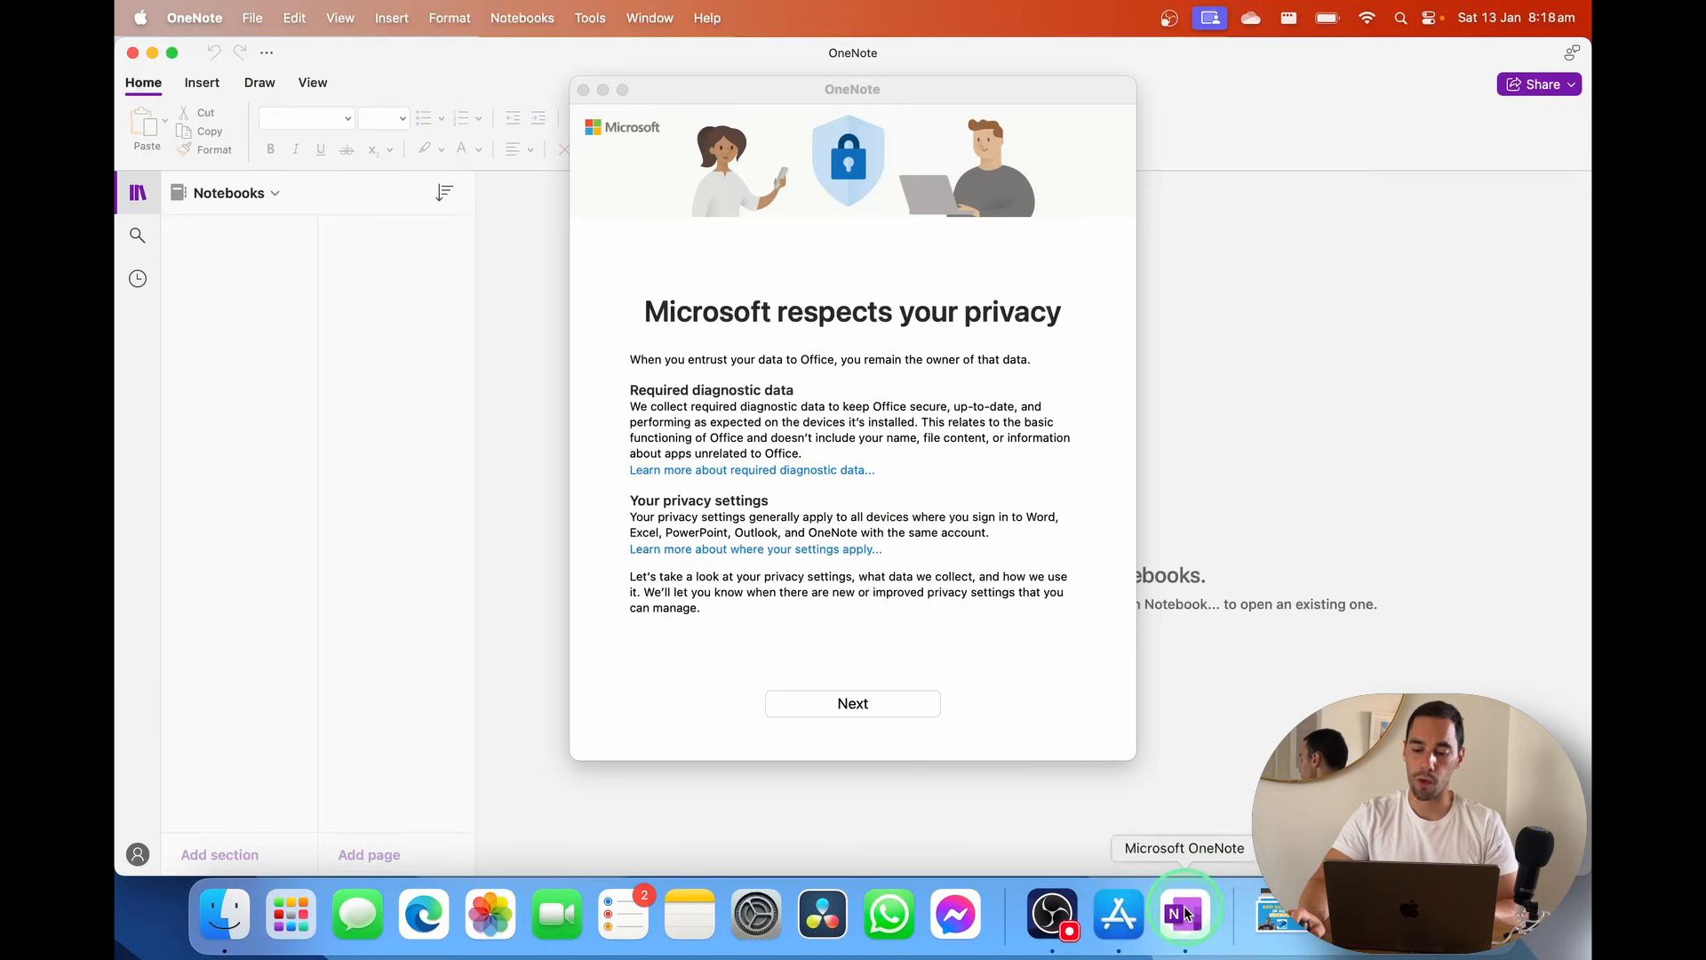
Set OneNote's Dock icon to Keep in Dock
right_click(1186, 912)
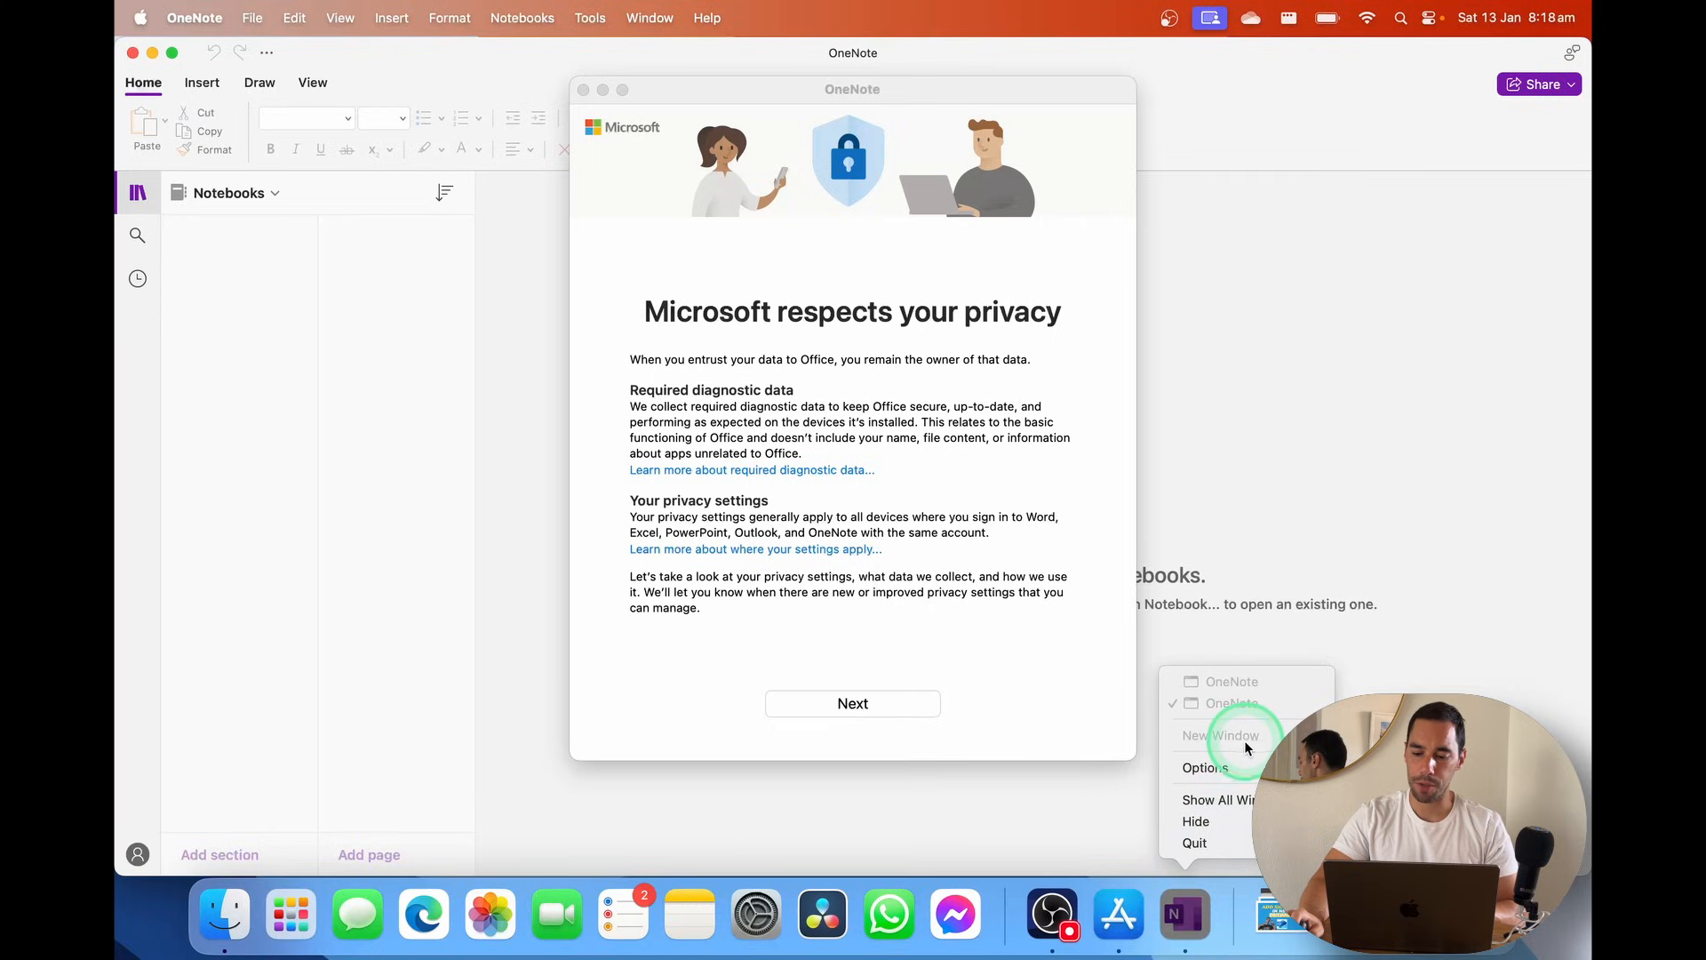
click(1263, 766)
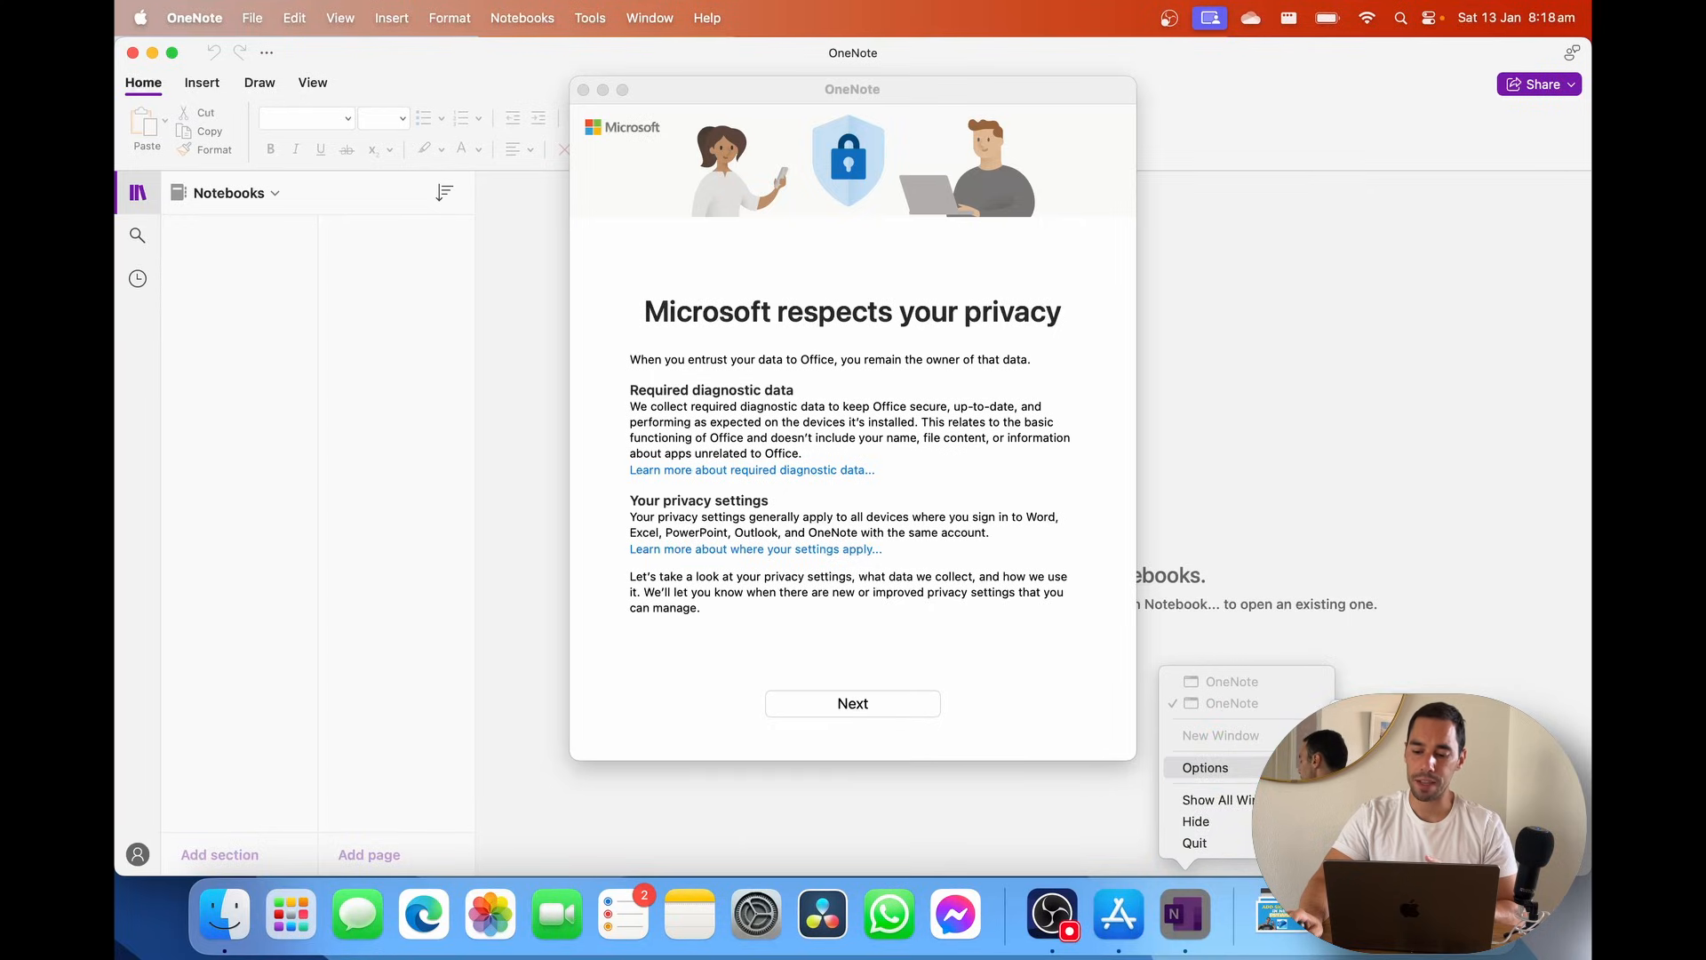
click(1388, 769)
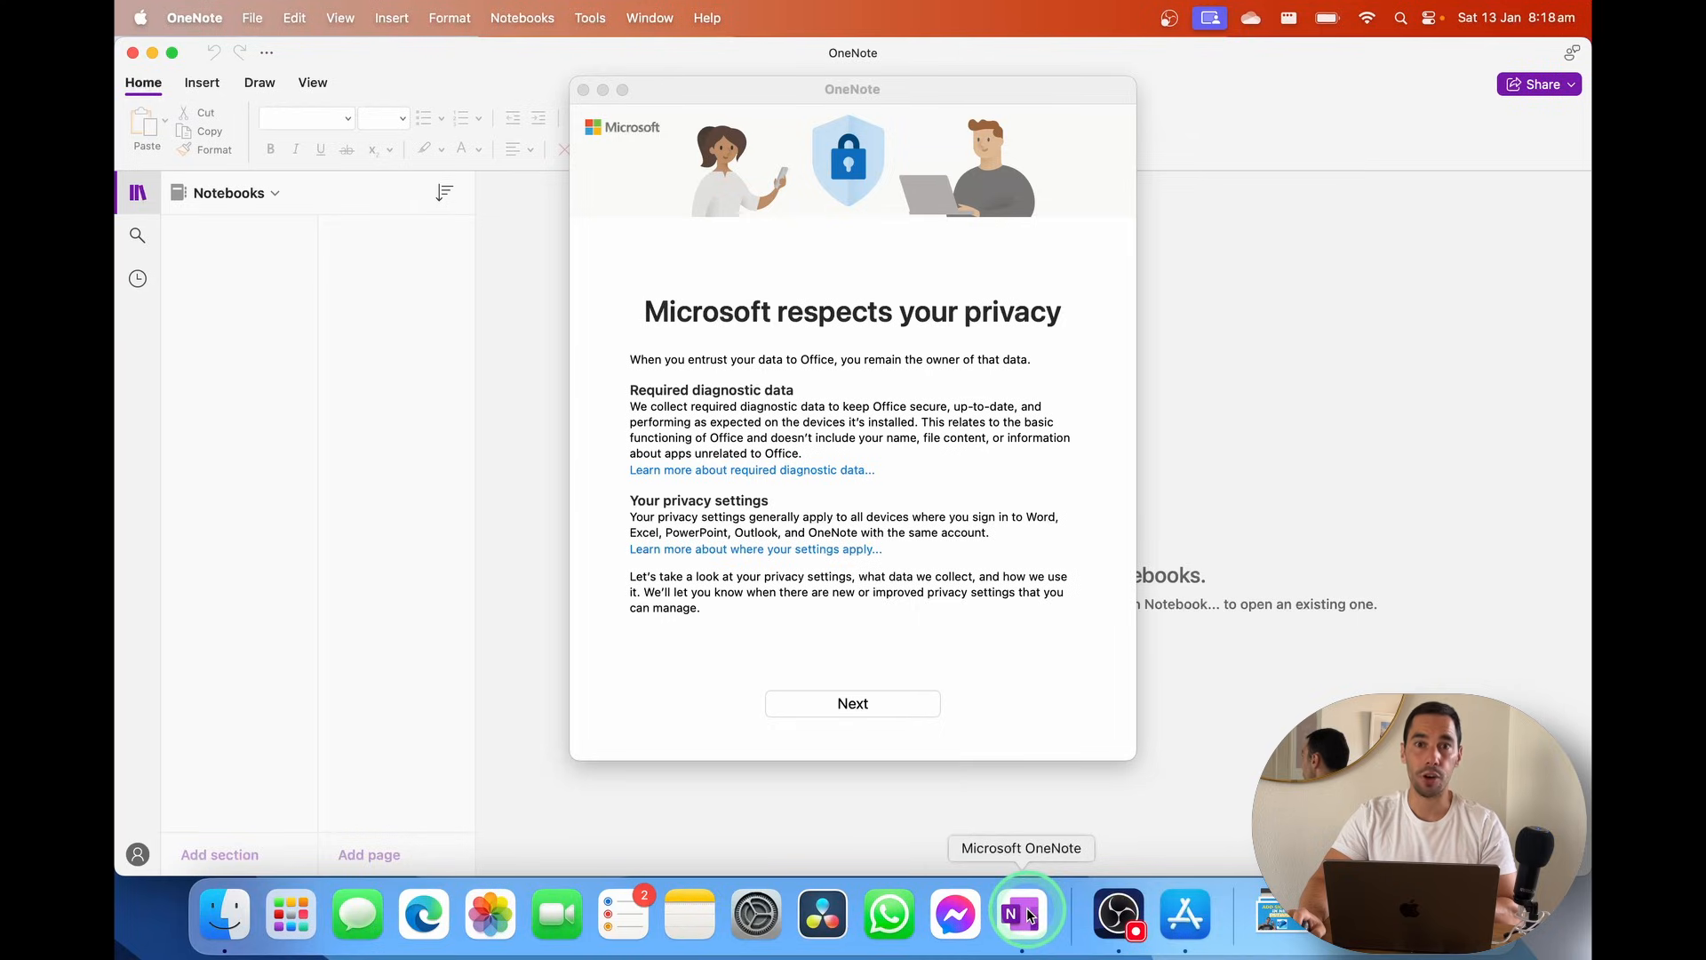
mouse_move(1029, 916)
mouse_down()
mouse_move(749, 917)
mouse_move(1041, 912)
mouse_up()
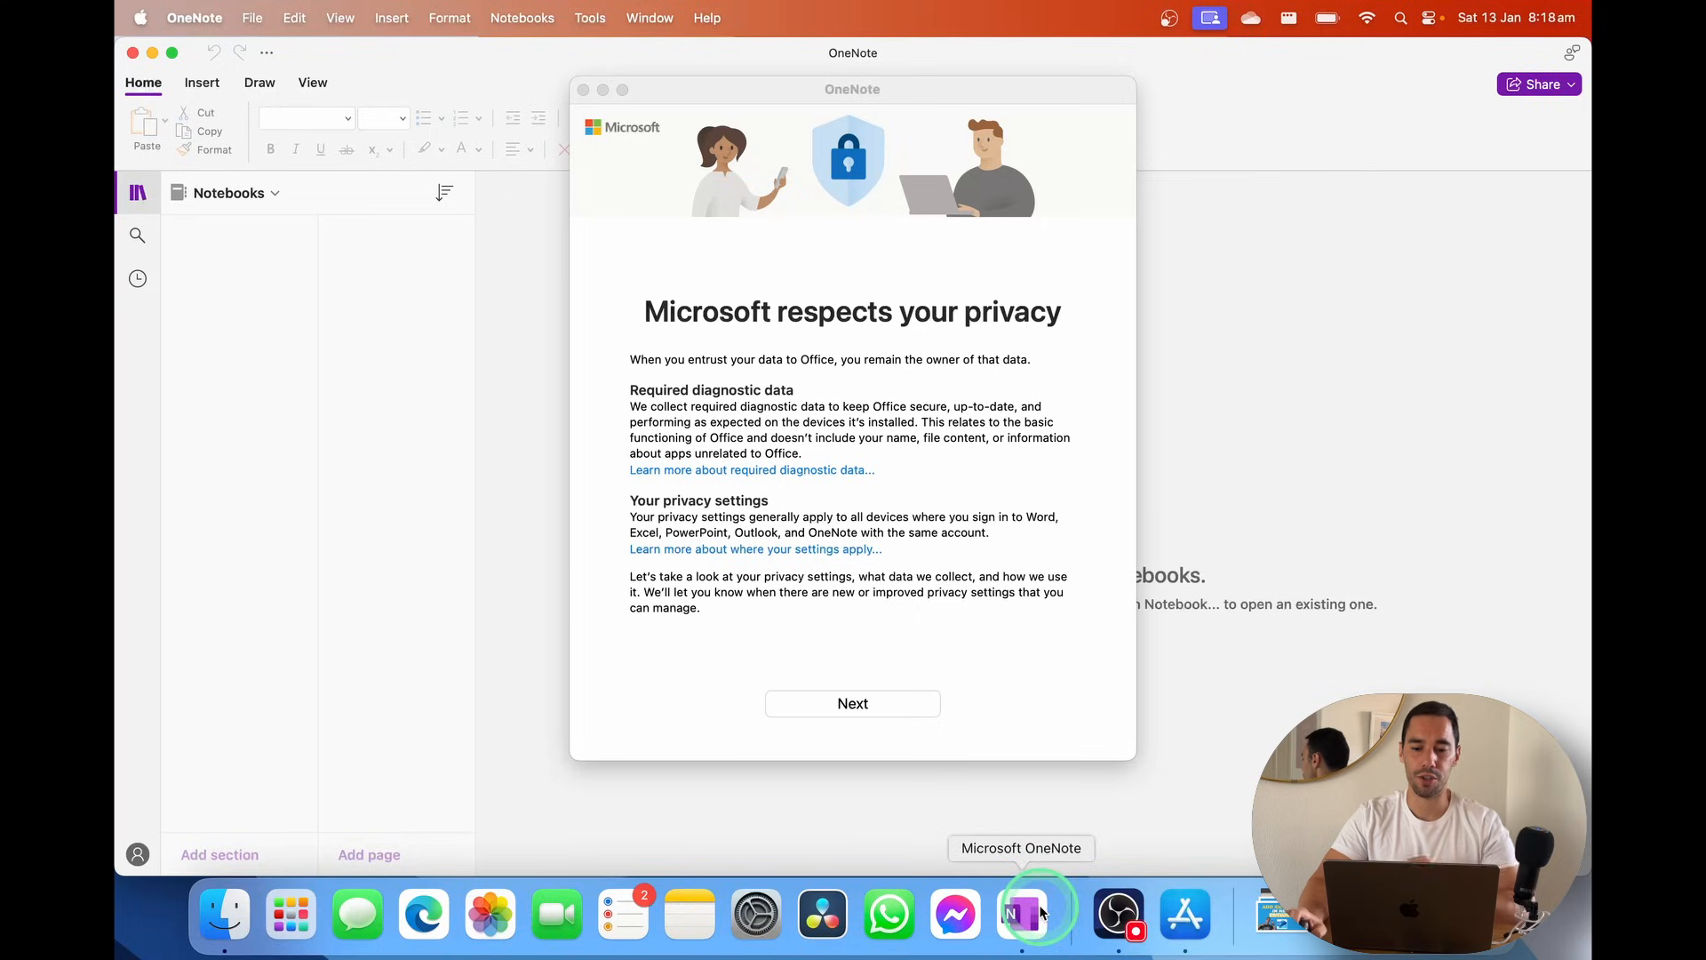
Get past the privacy notice, choosing to send optional diagnostic data and accepting
click(915, 552)
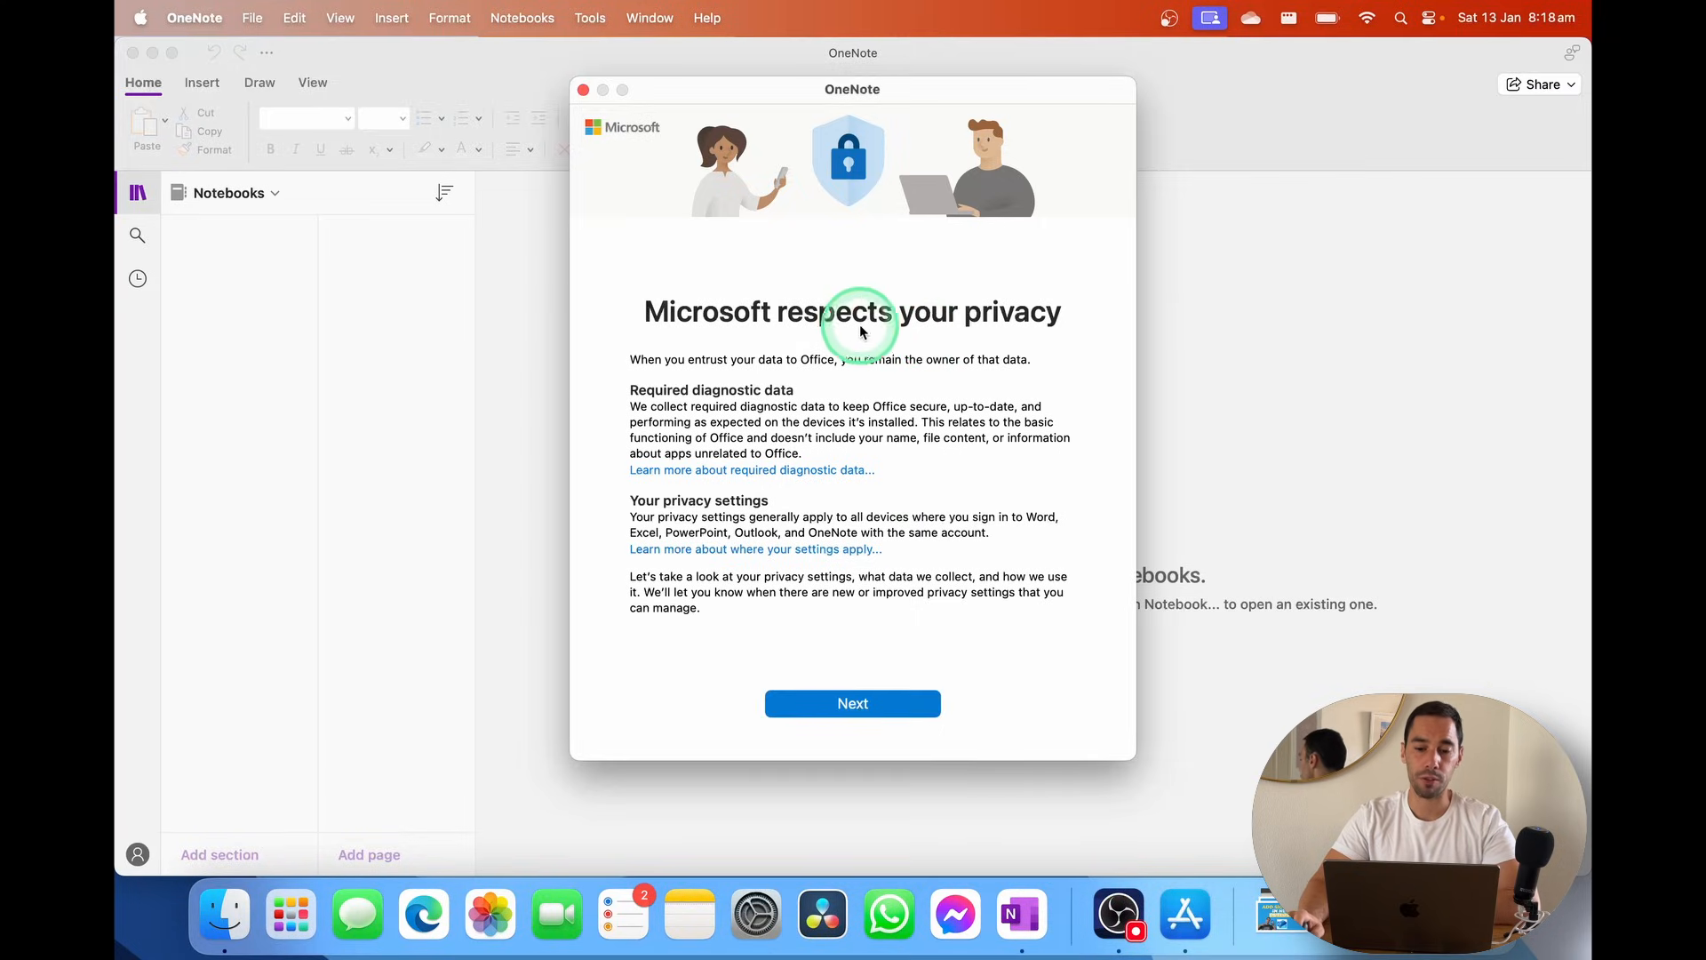
click(837, 707)
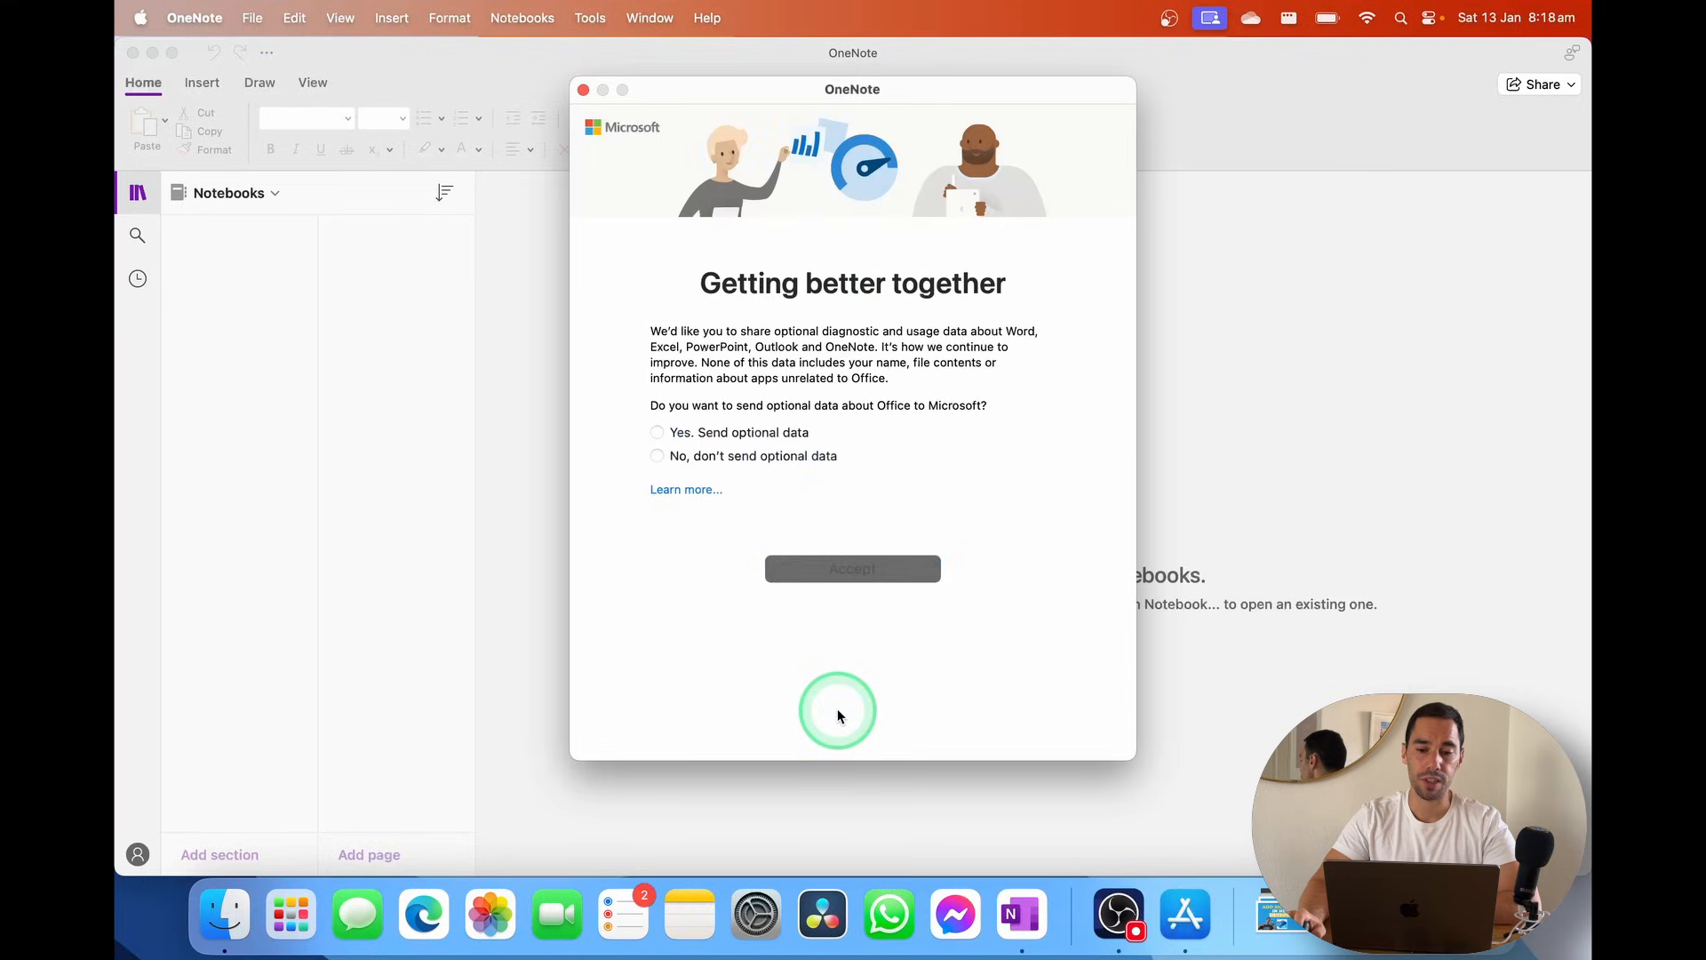
click(710, 433)
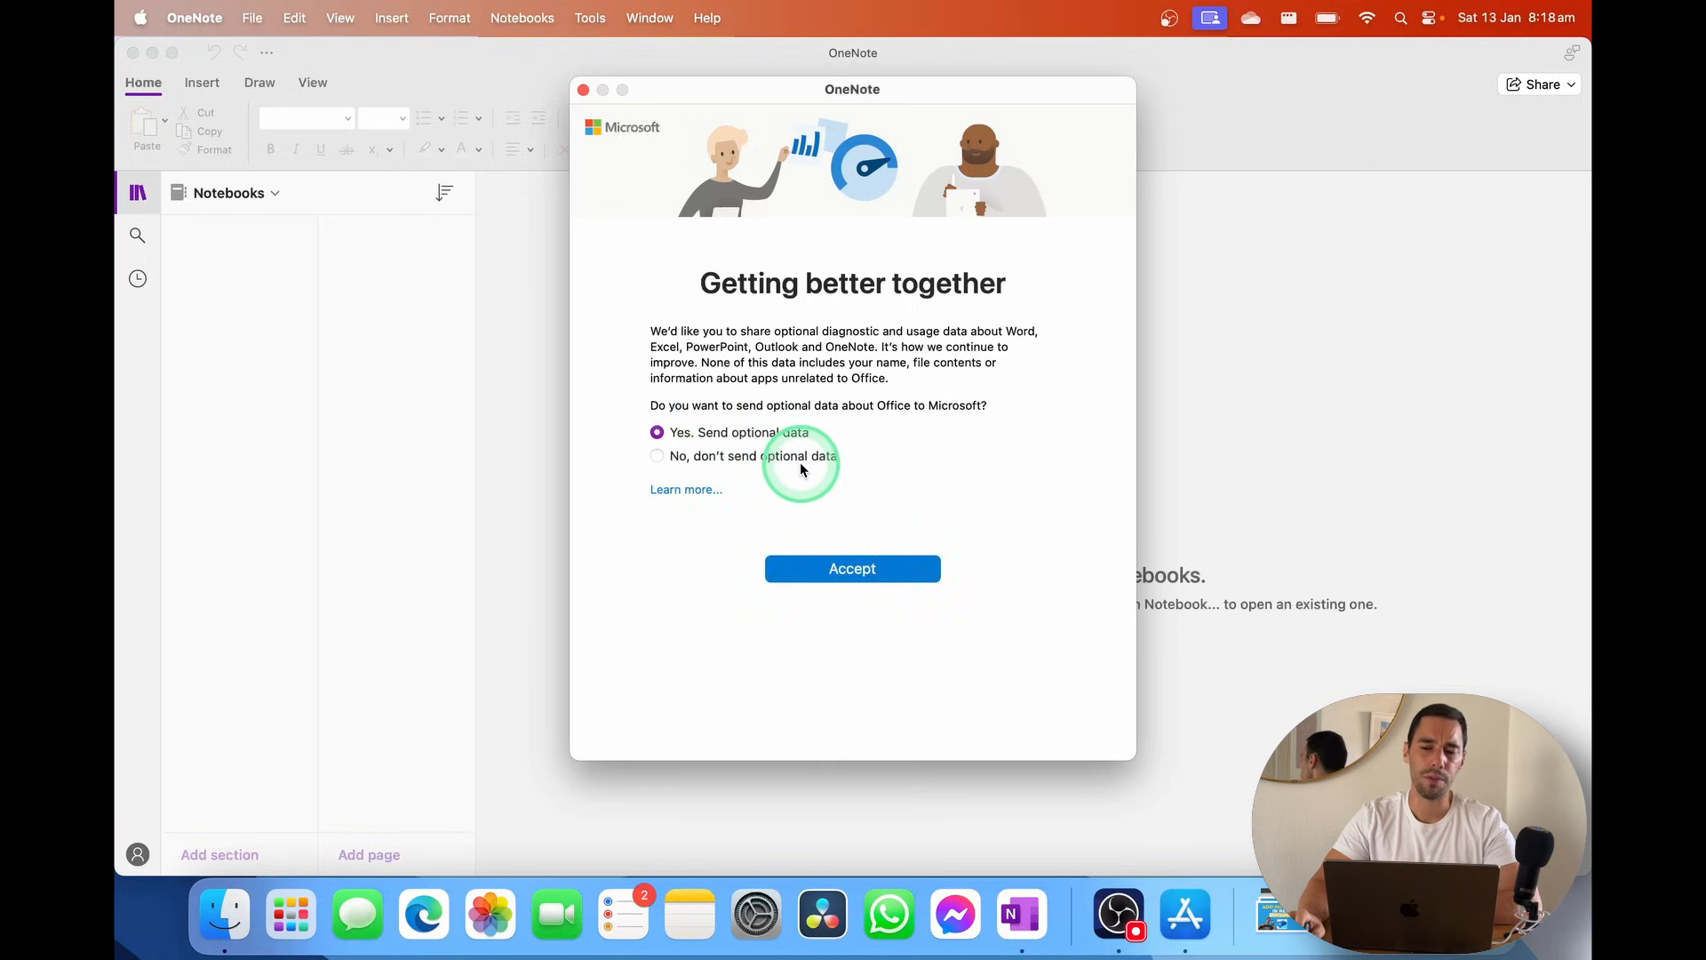
click(832, 567)
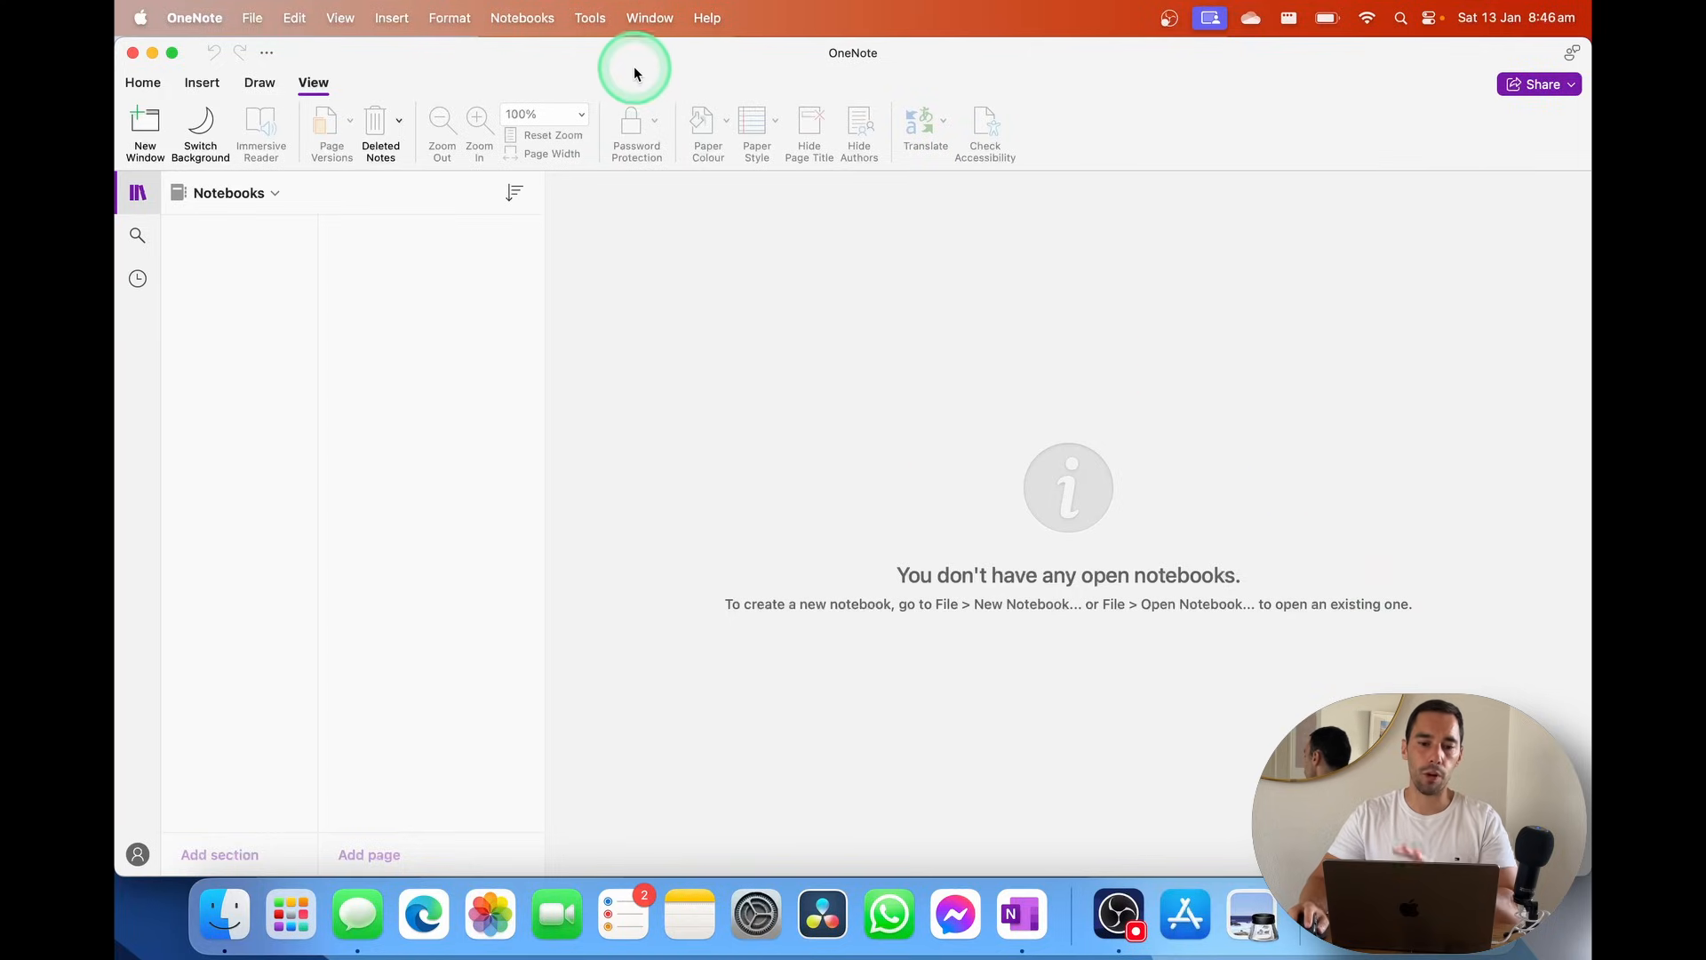
Sign in with the Microsoft account, then finish the connected experiences privacy pages
click(137, 854)
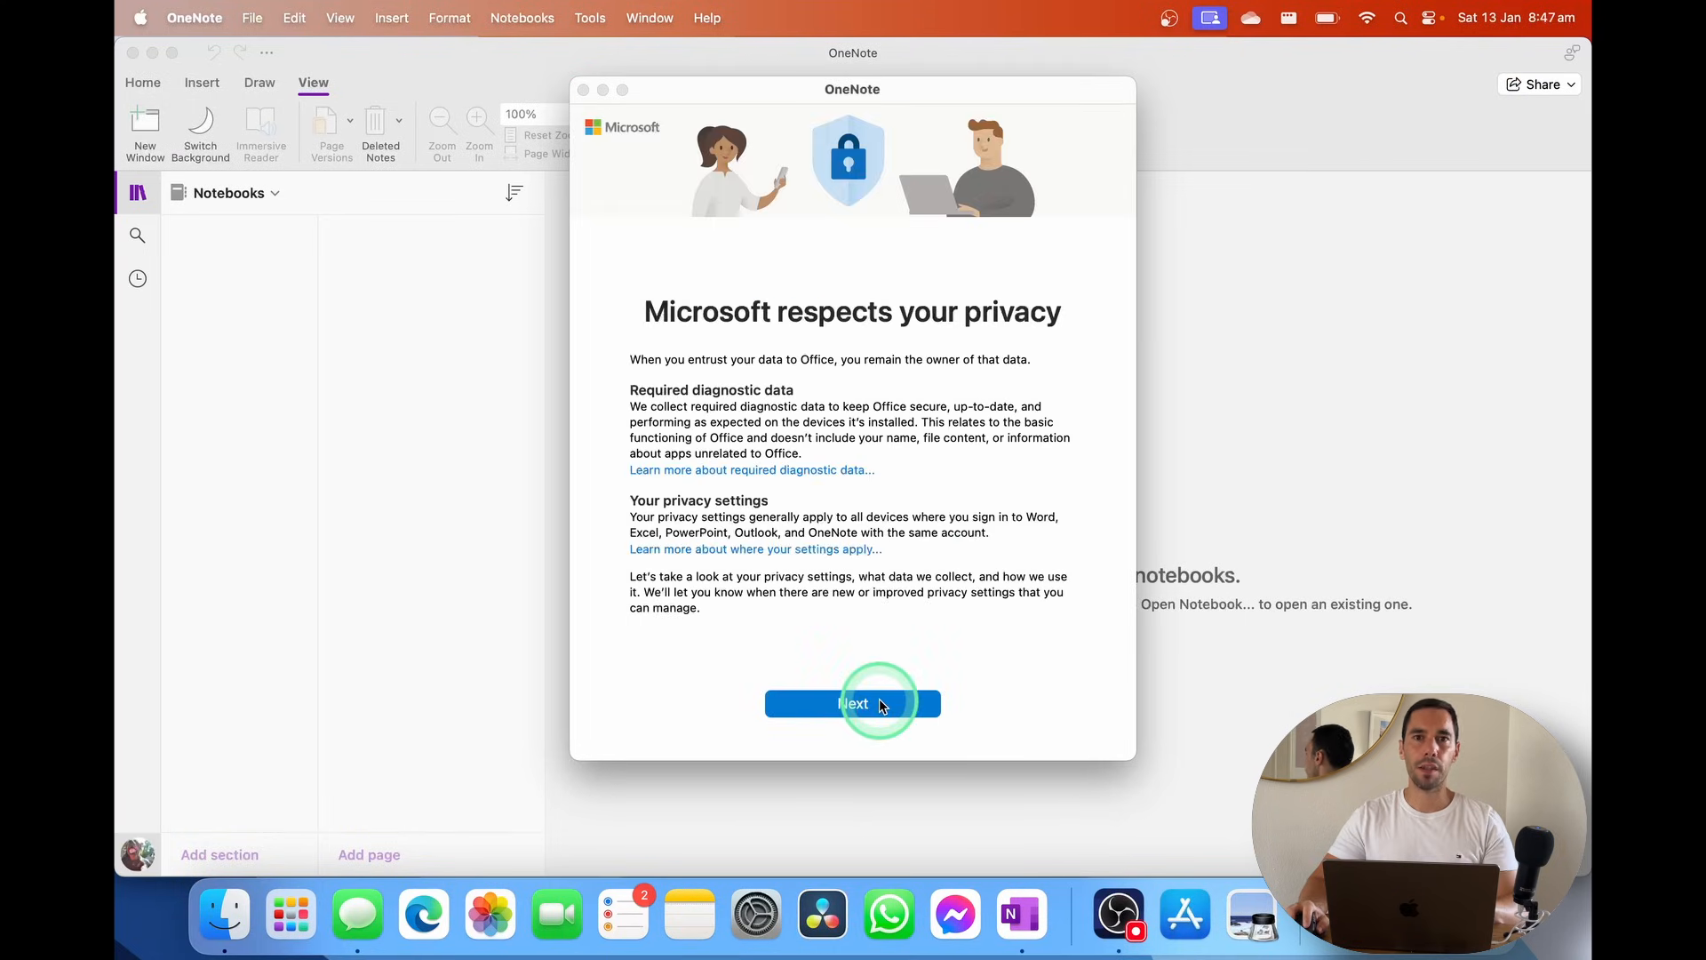
click(877, 702)
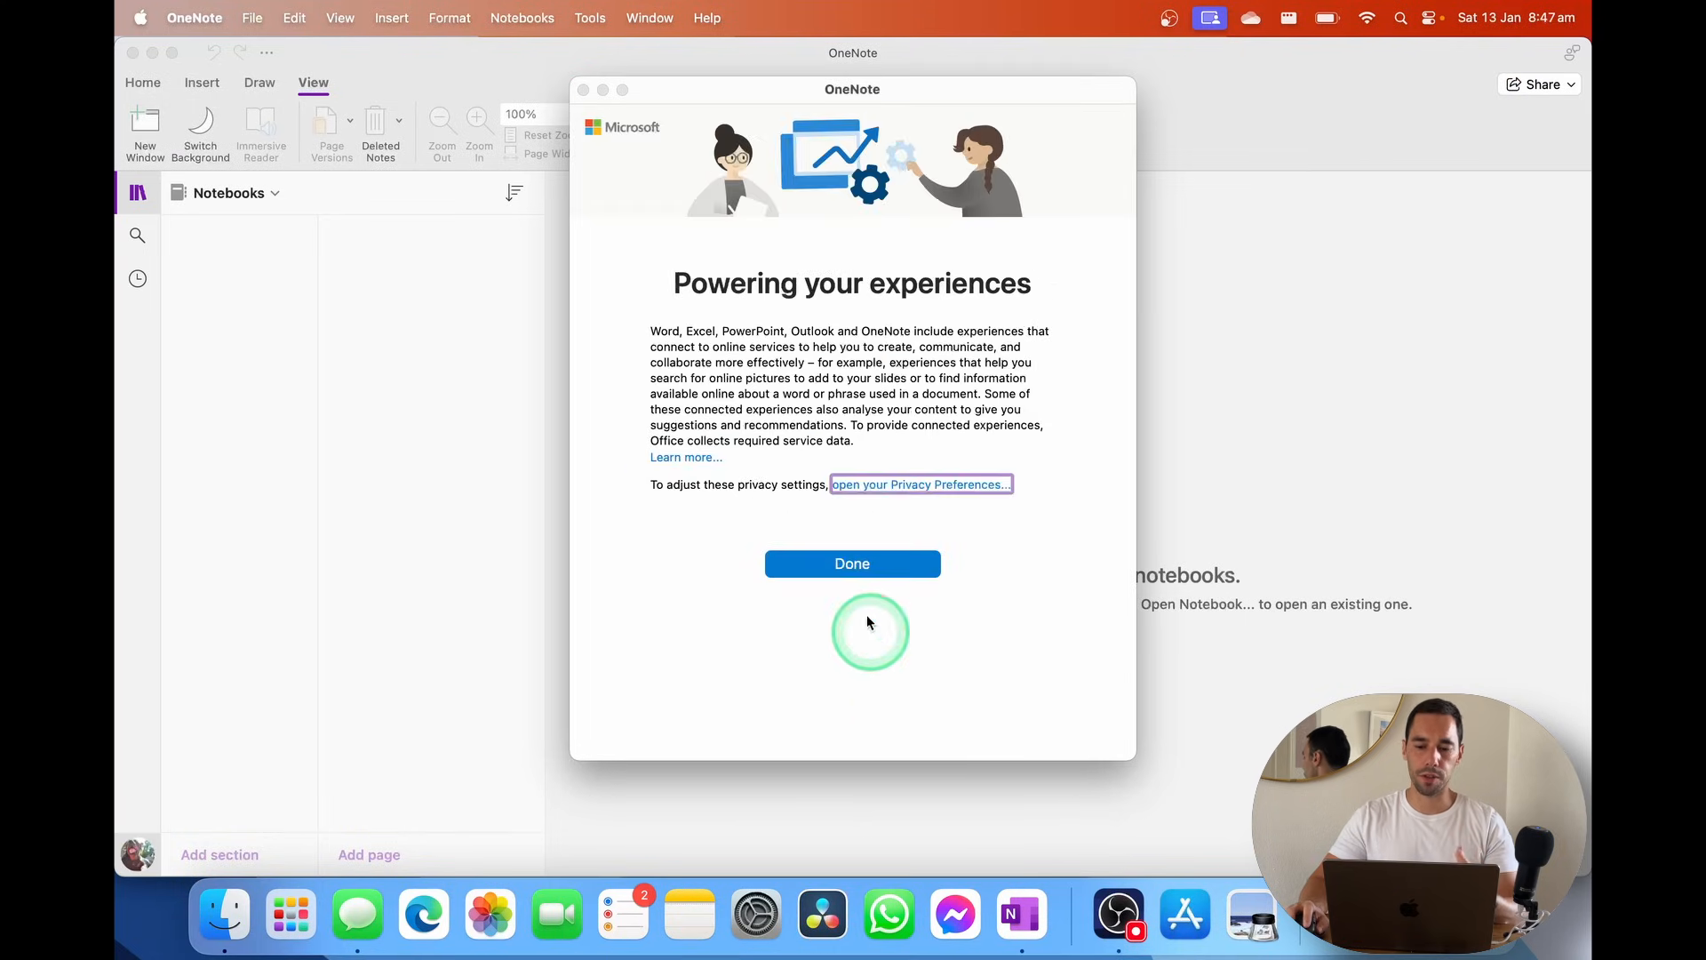
click(849, 566)
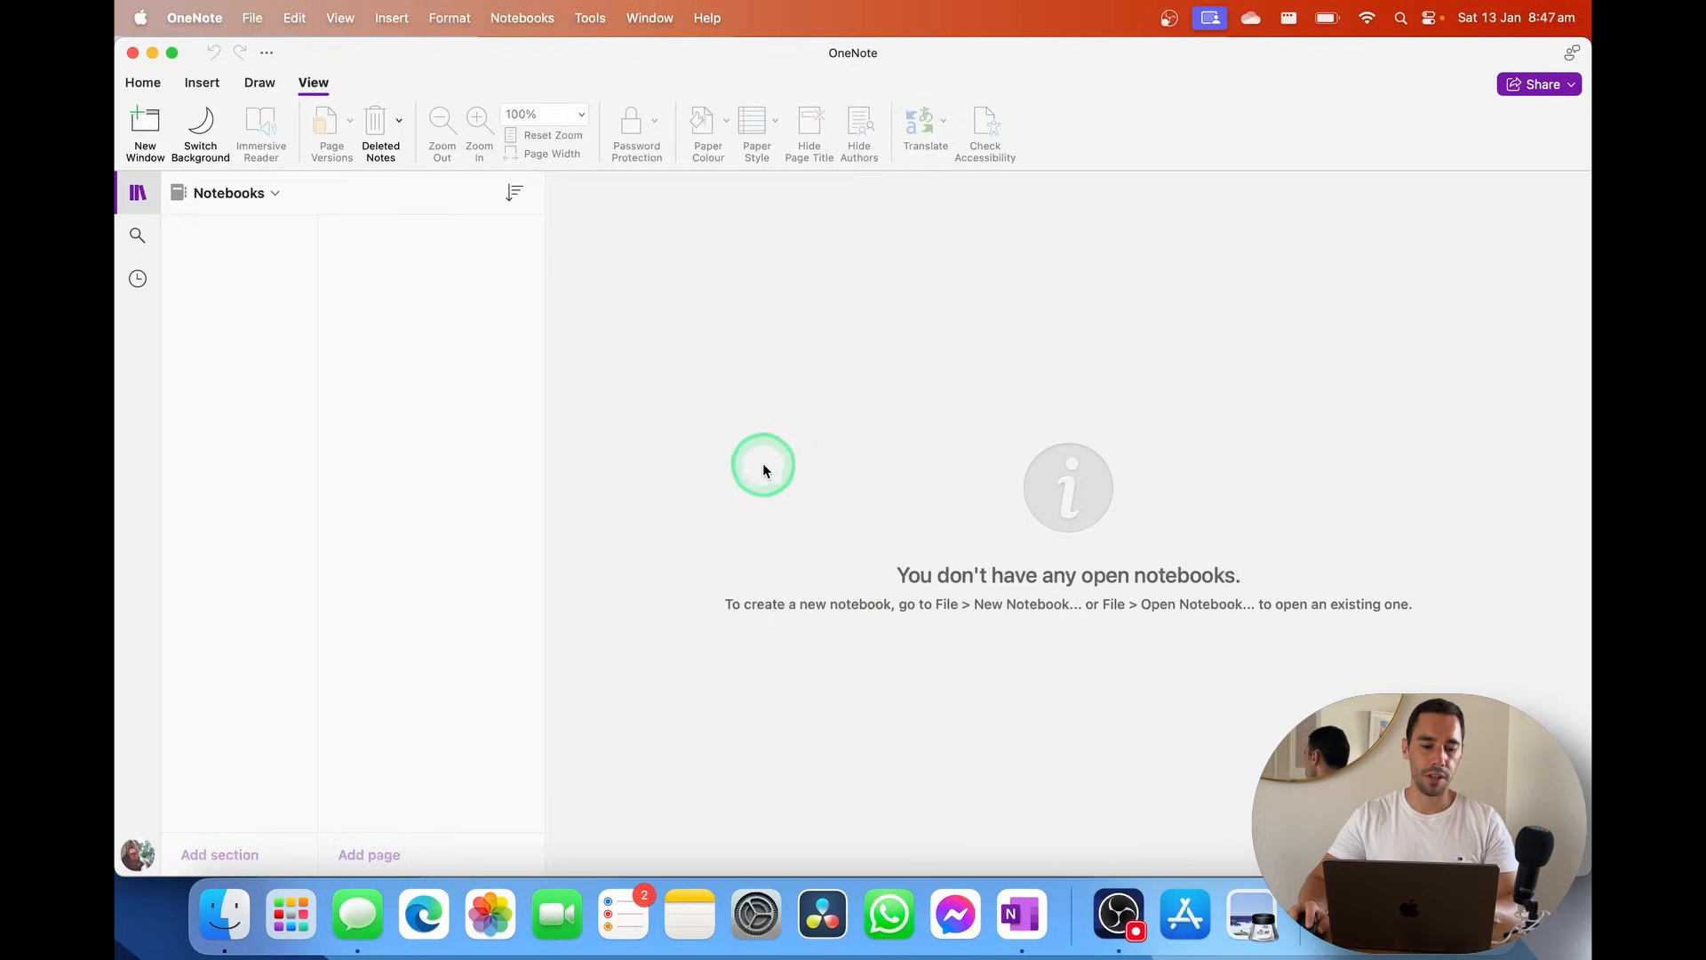
Check that the Notebooks list is empty, then open the File menu
click(232, 187)
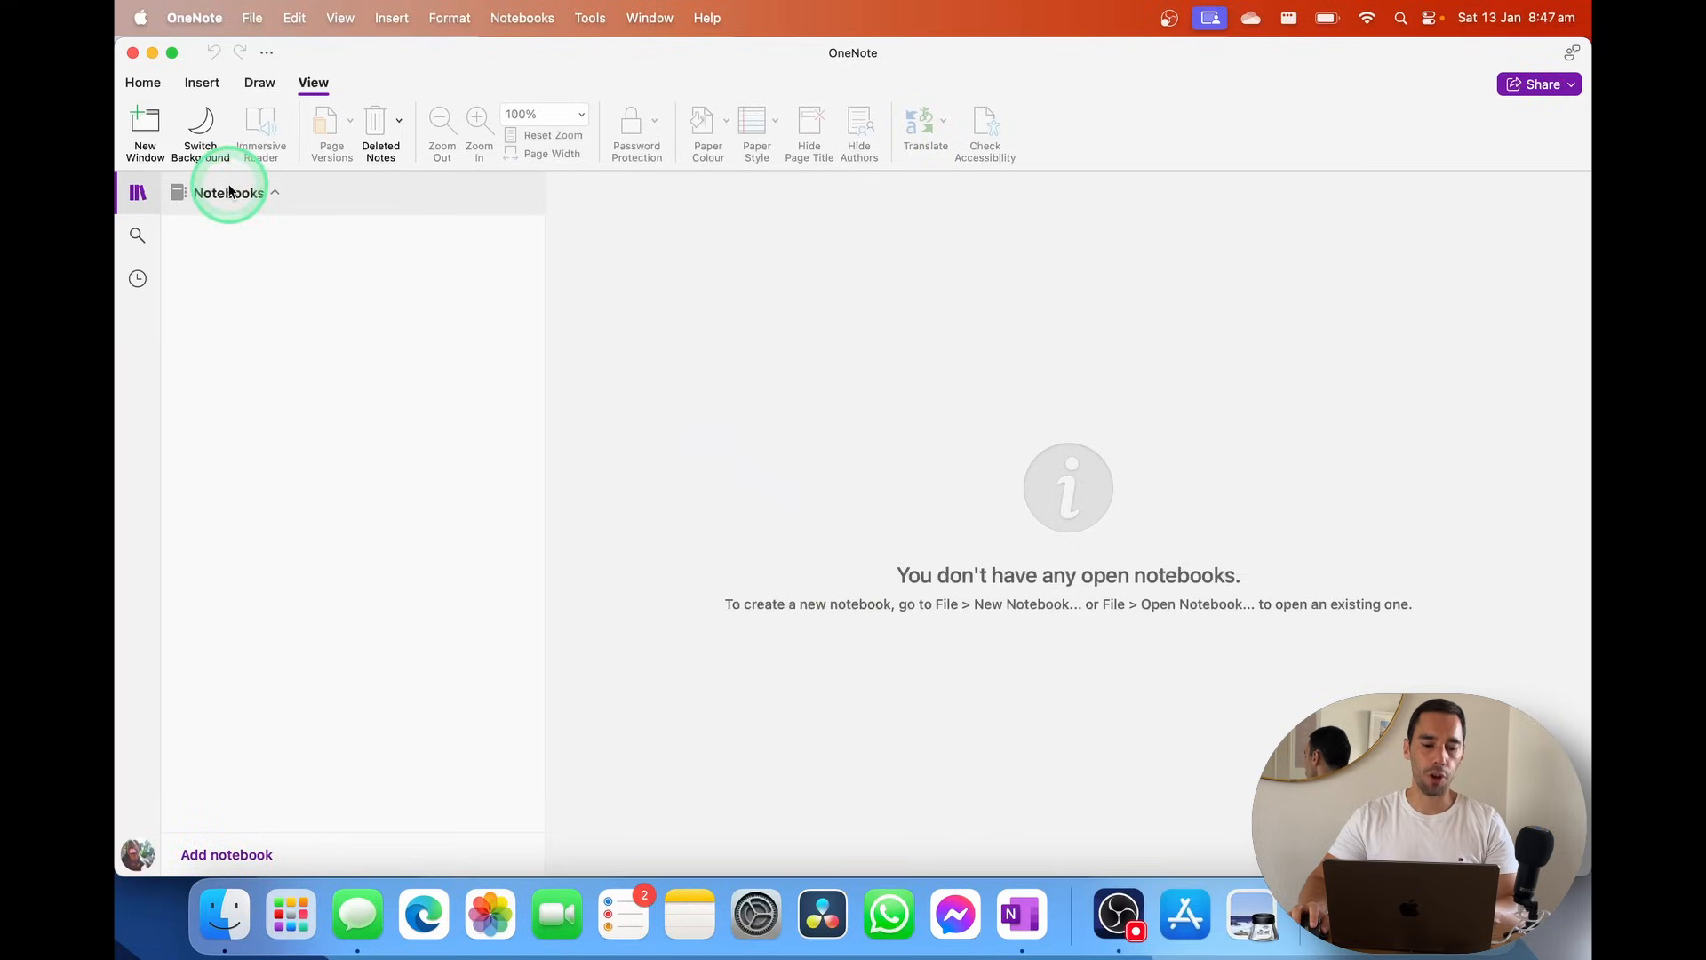
click(232, 188)
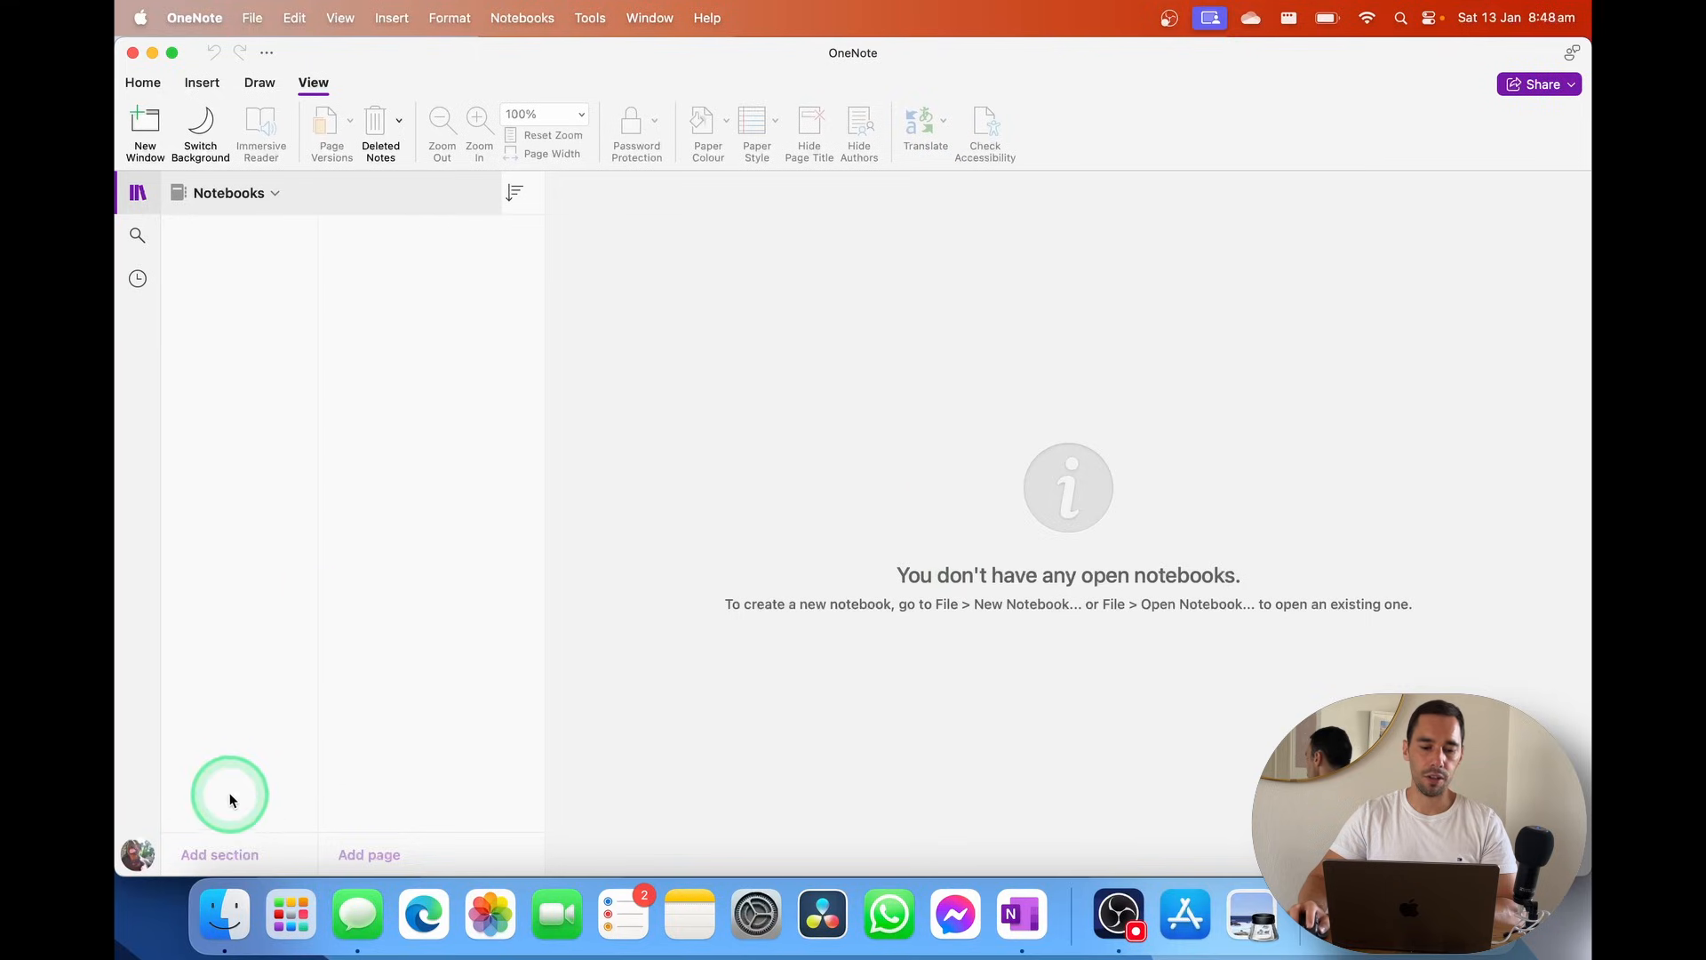
click(257, 193)
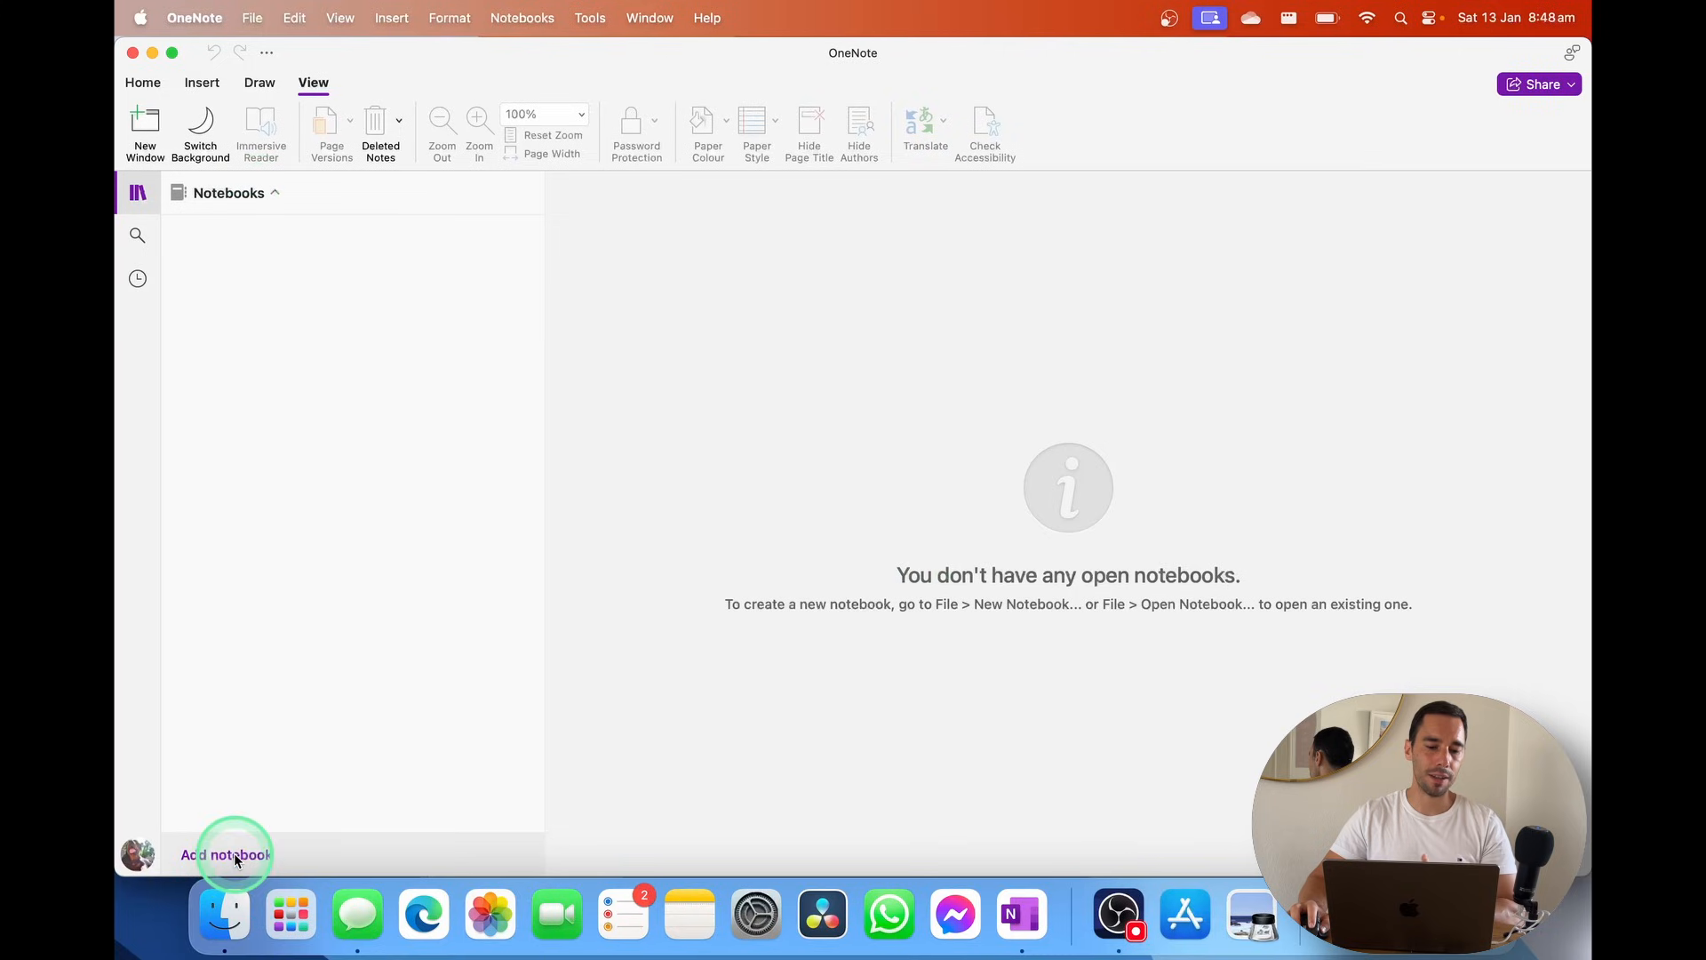
click(652, 377)
click(259, 17)
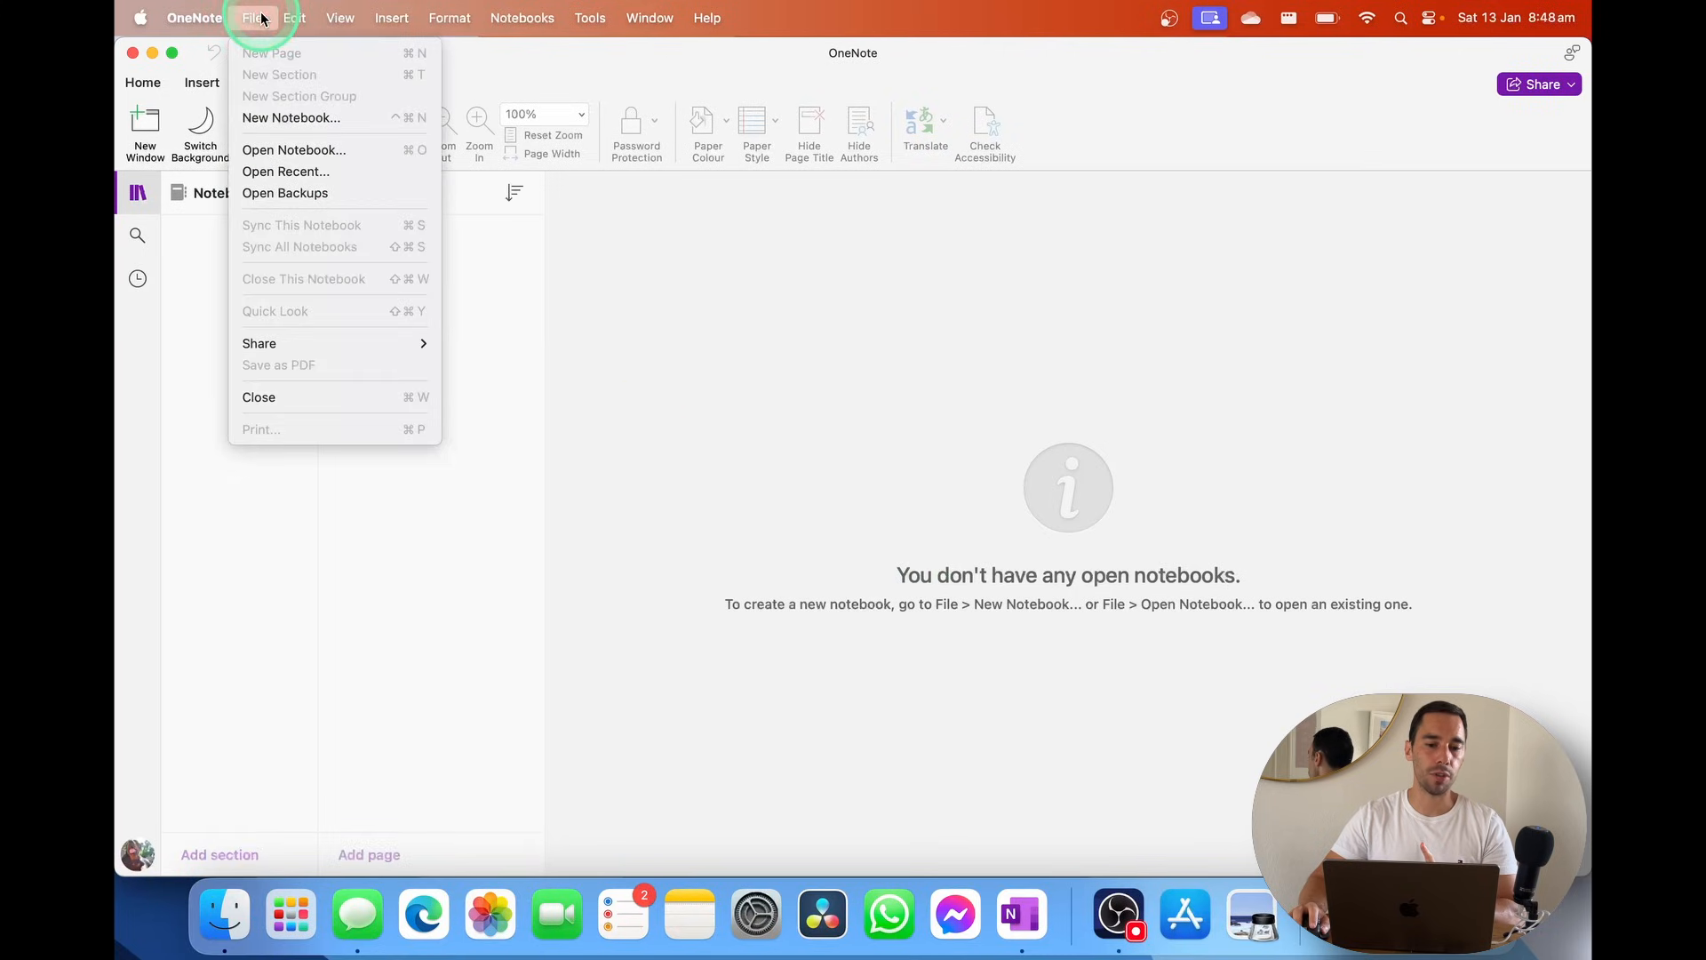
Start a new notebook and choose Blue Mist as its colour
click(311, 116)
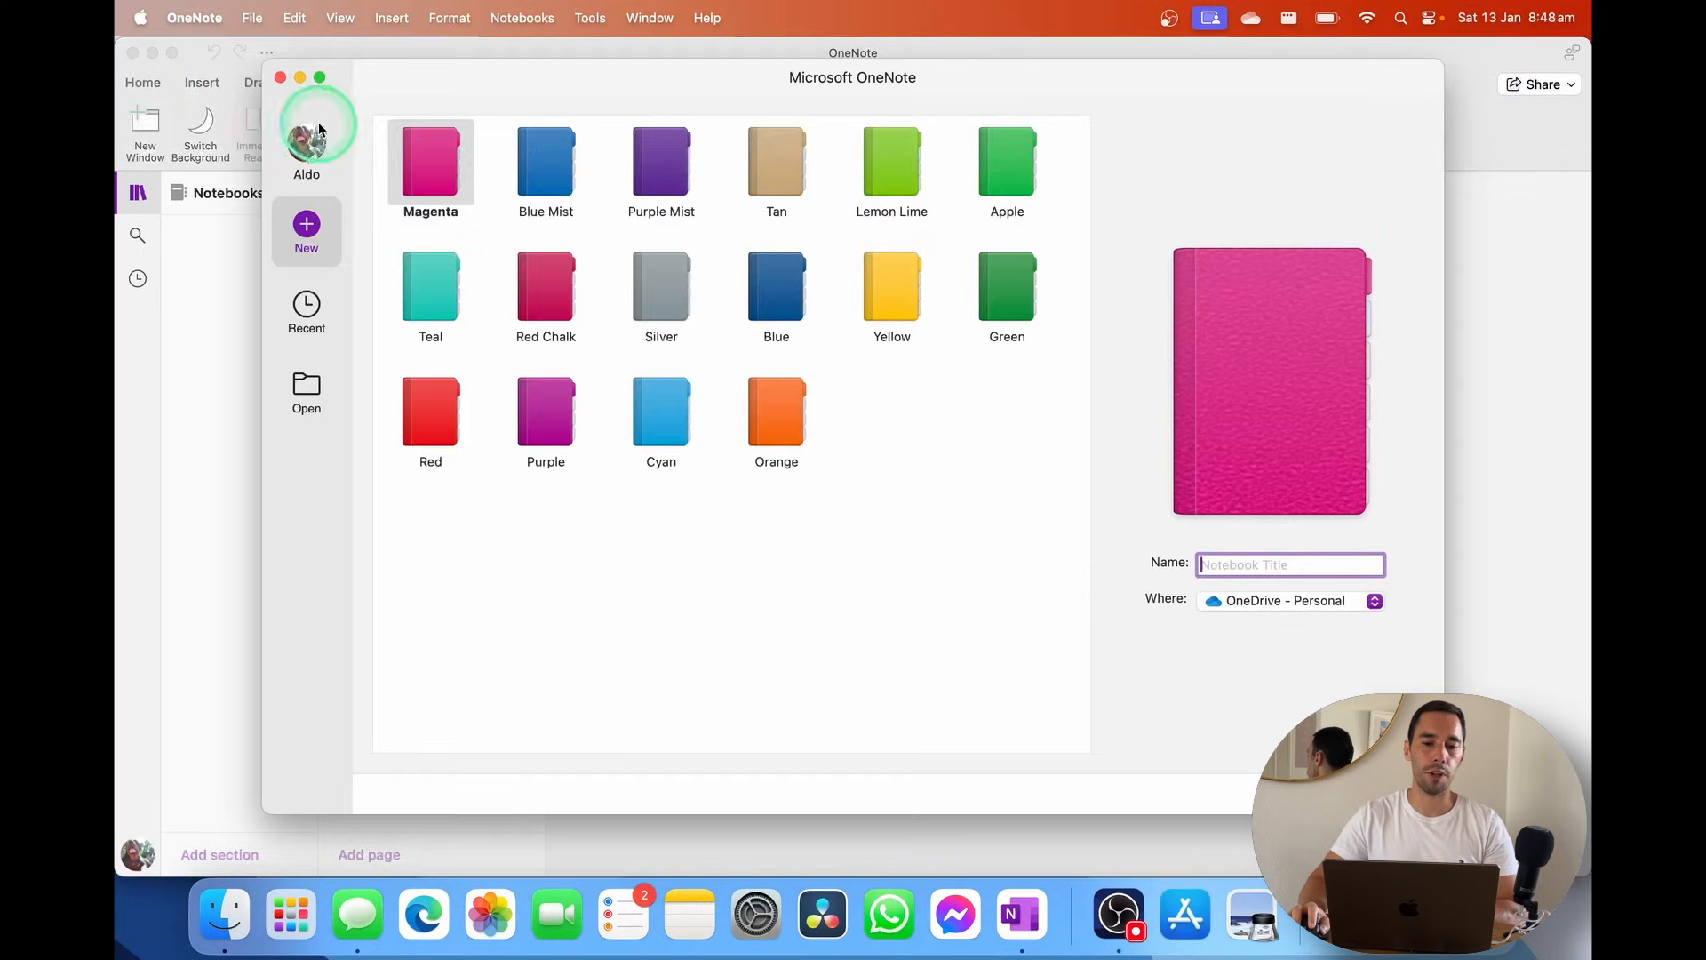
click(420, 151)
drag(578, 48, 626, 73)
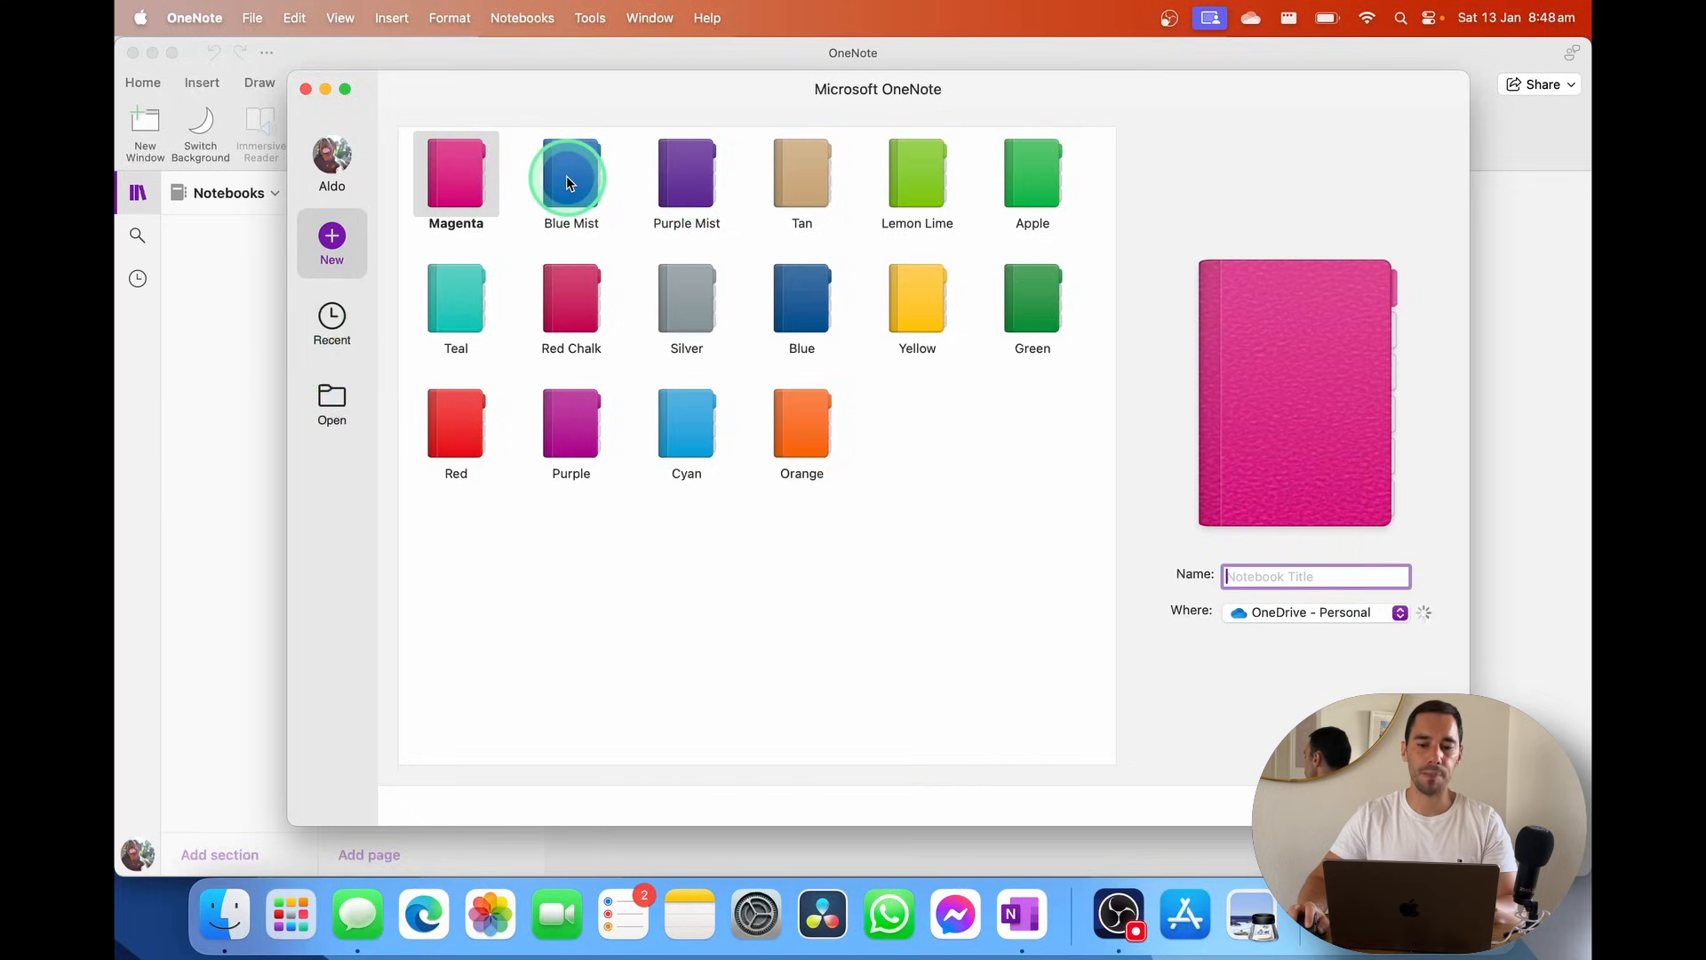
click(589, 177)
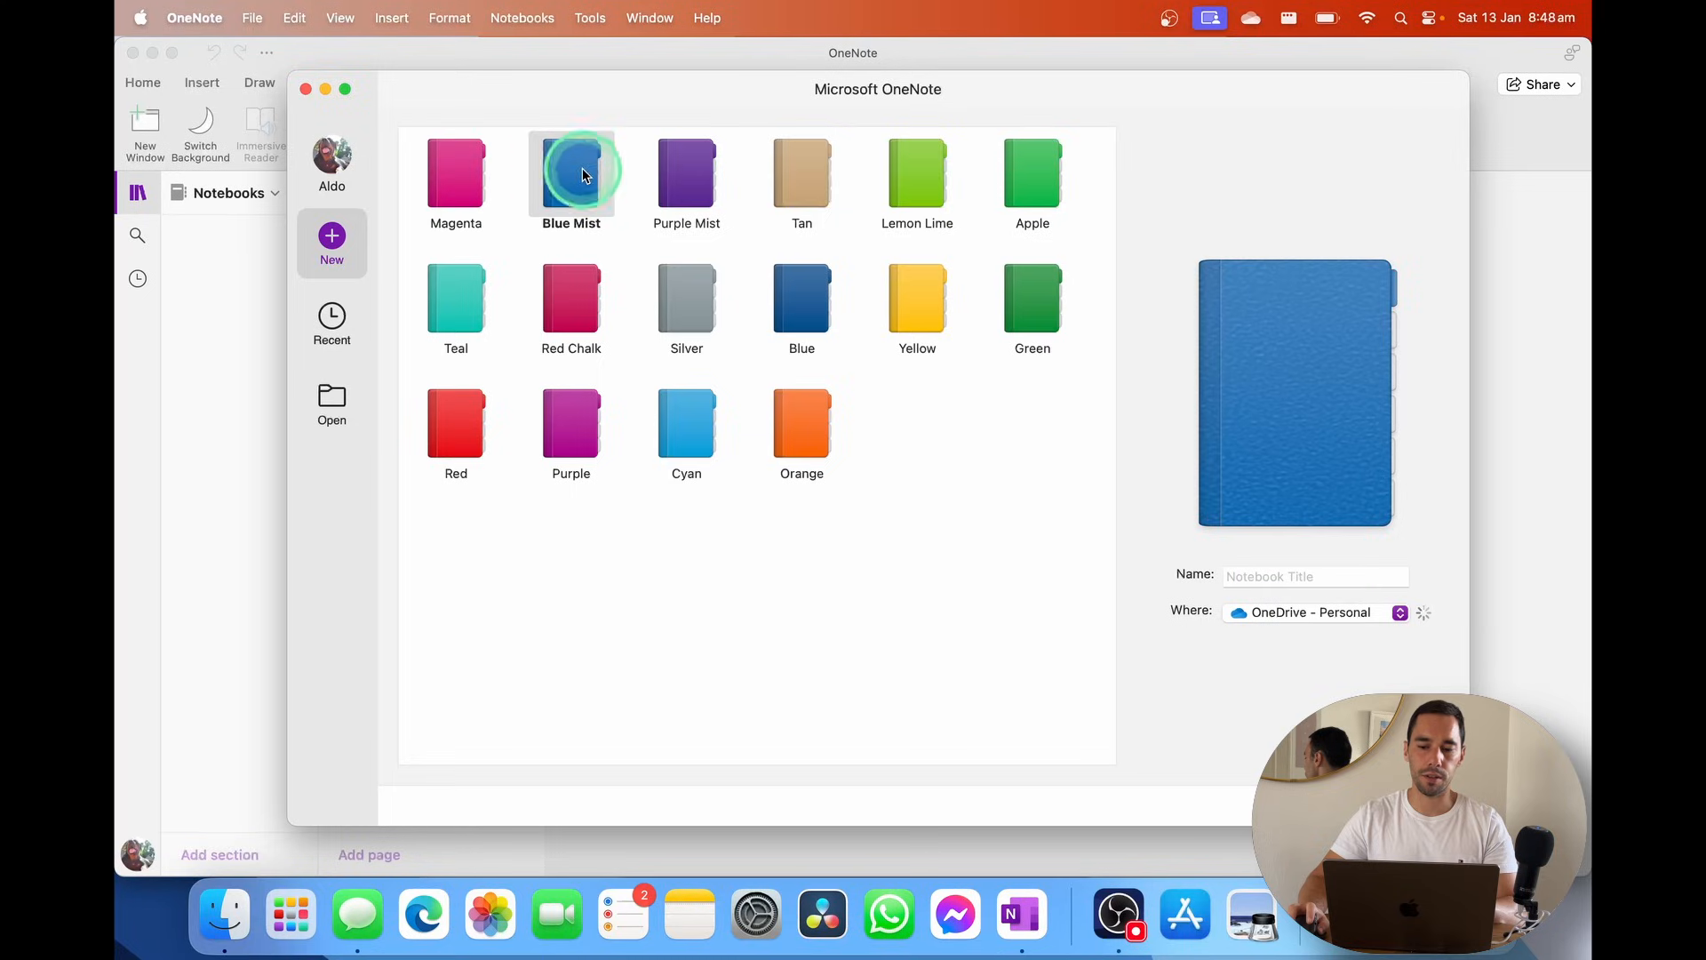
Name it 'Onenote Youtube Demo', keep OneDrive - Personal as location, and create it
click(1266, 574)
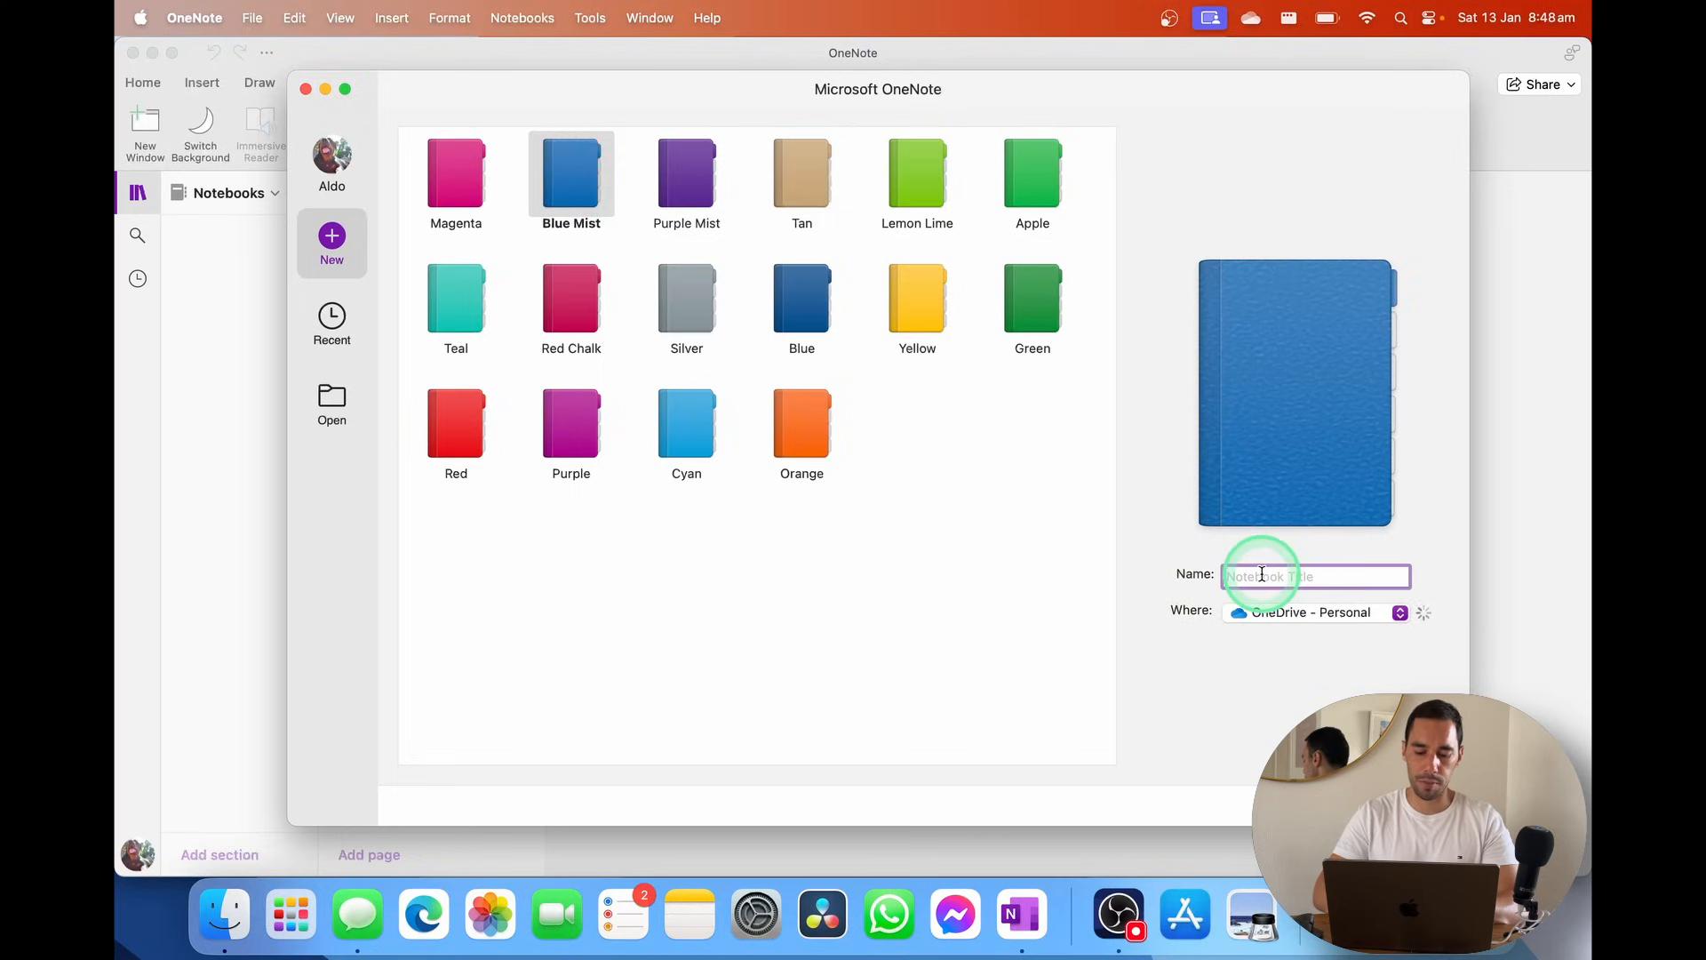
text(Oneno)
key(BackSpace)
key(BackSpace)
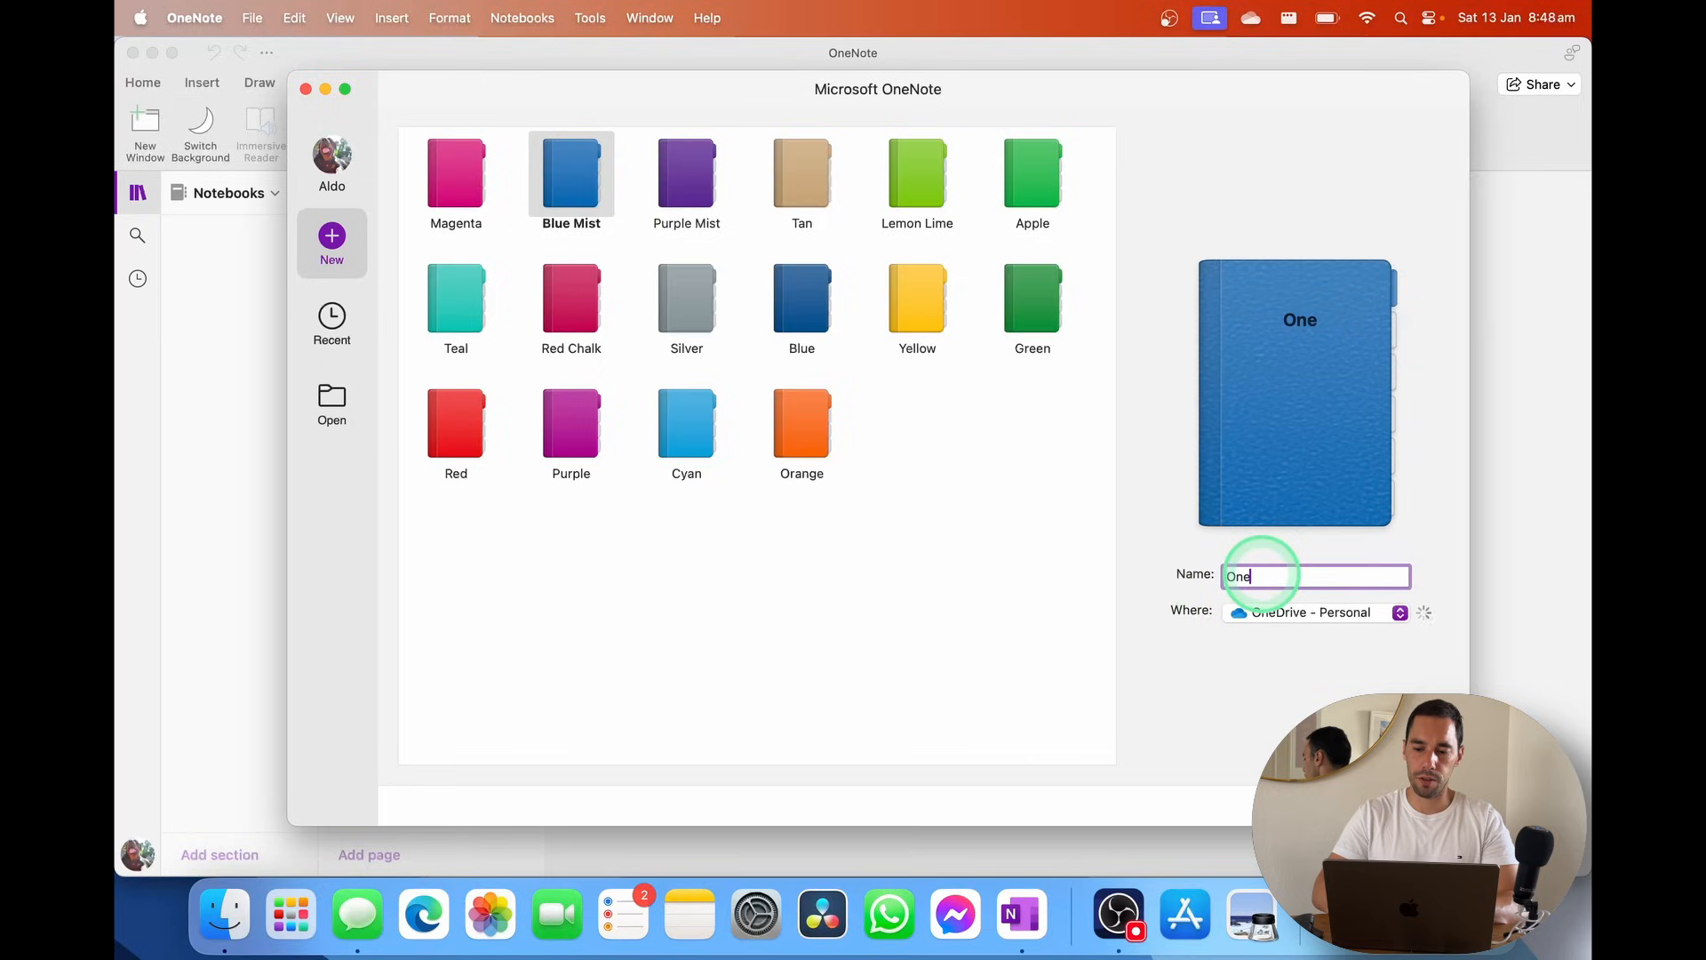
text(note Youtbue)
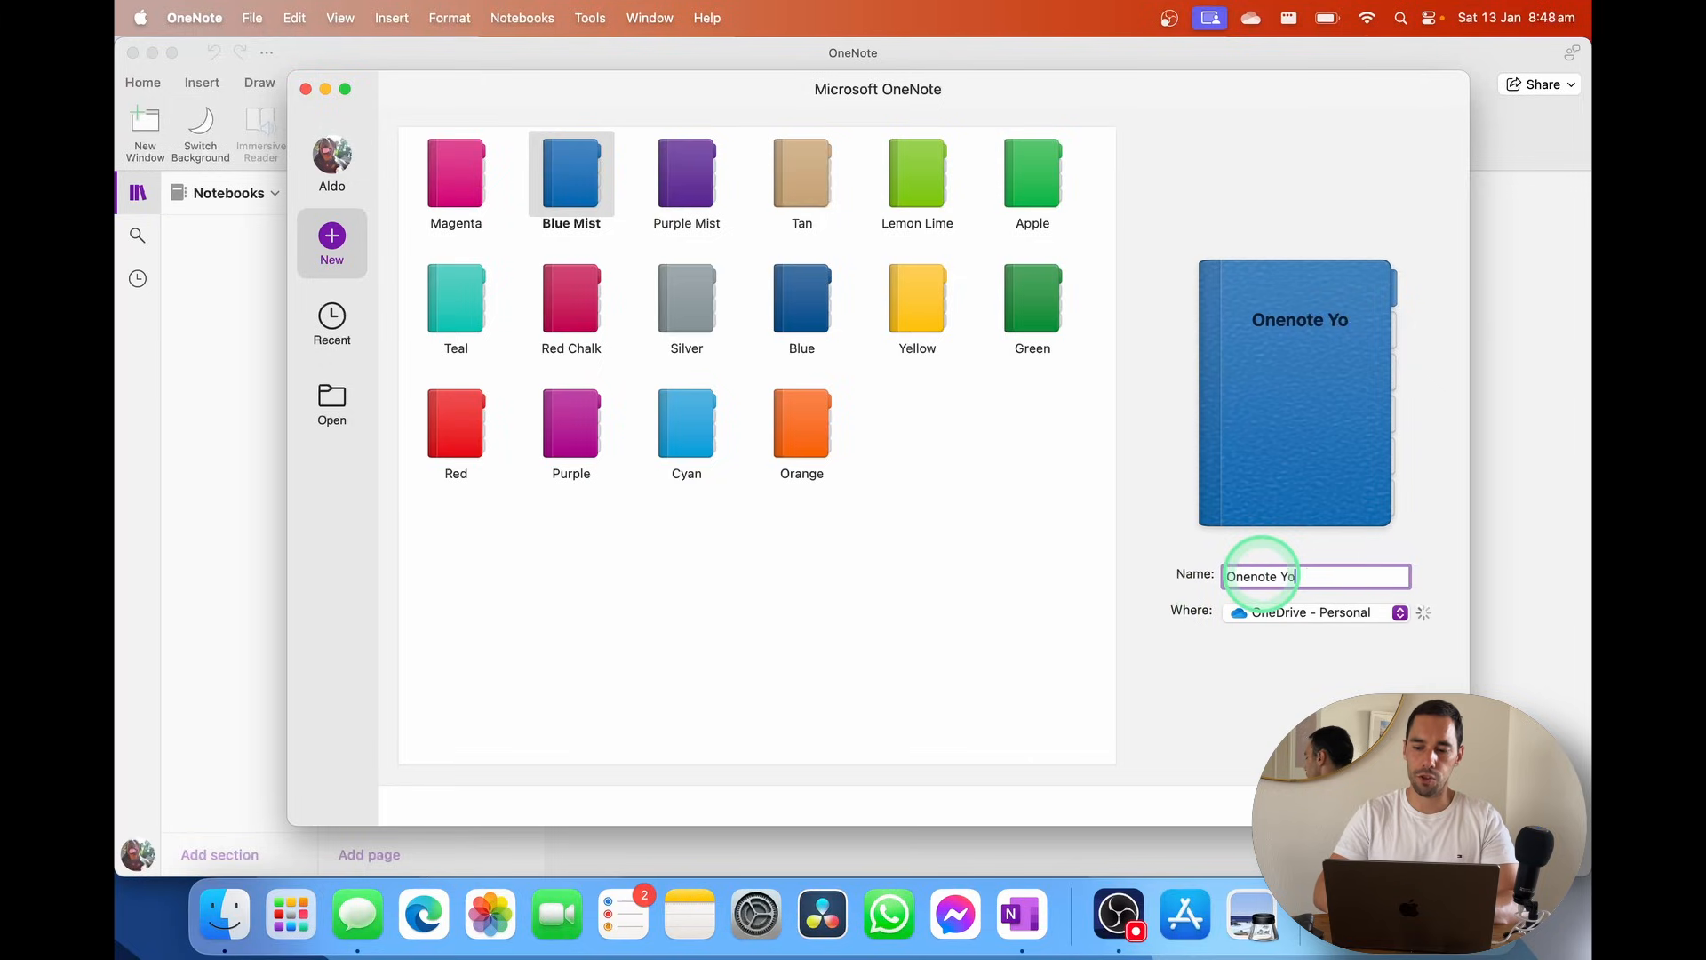
key(BackSpace)
key(BackSpace)
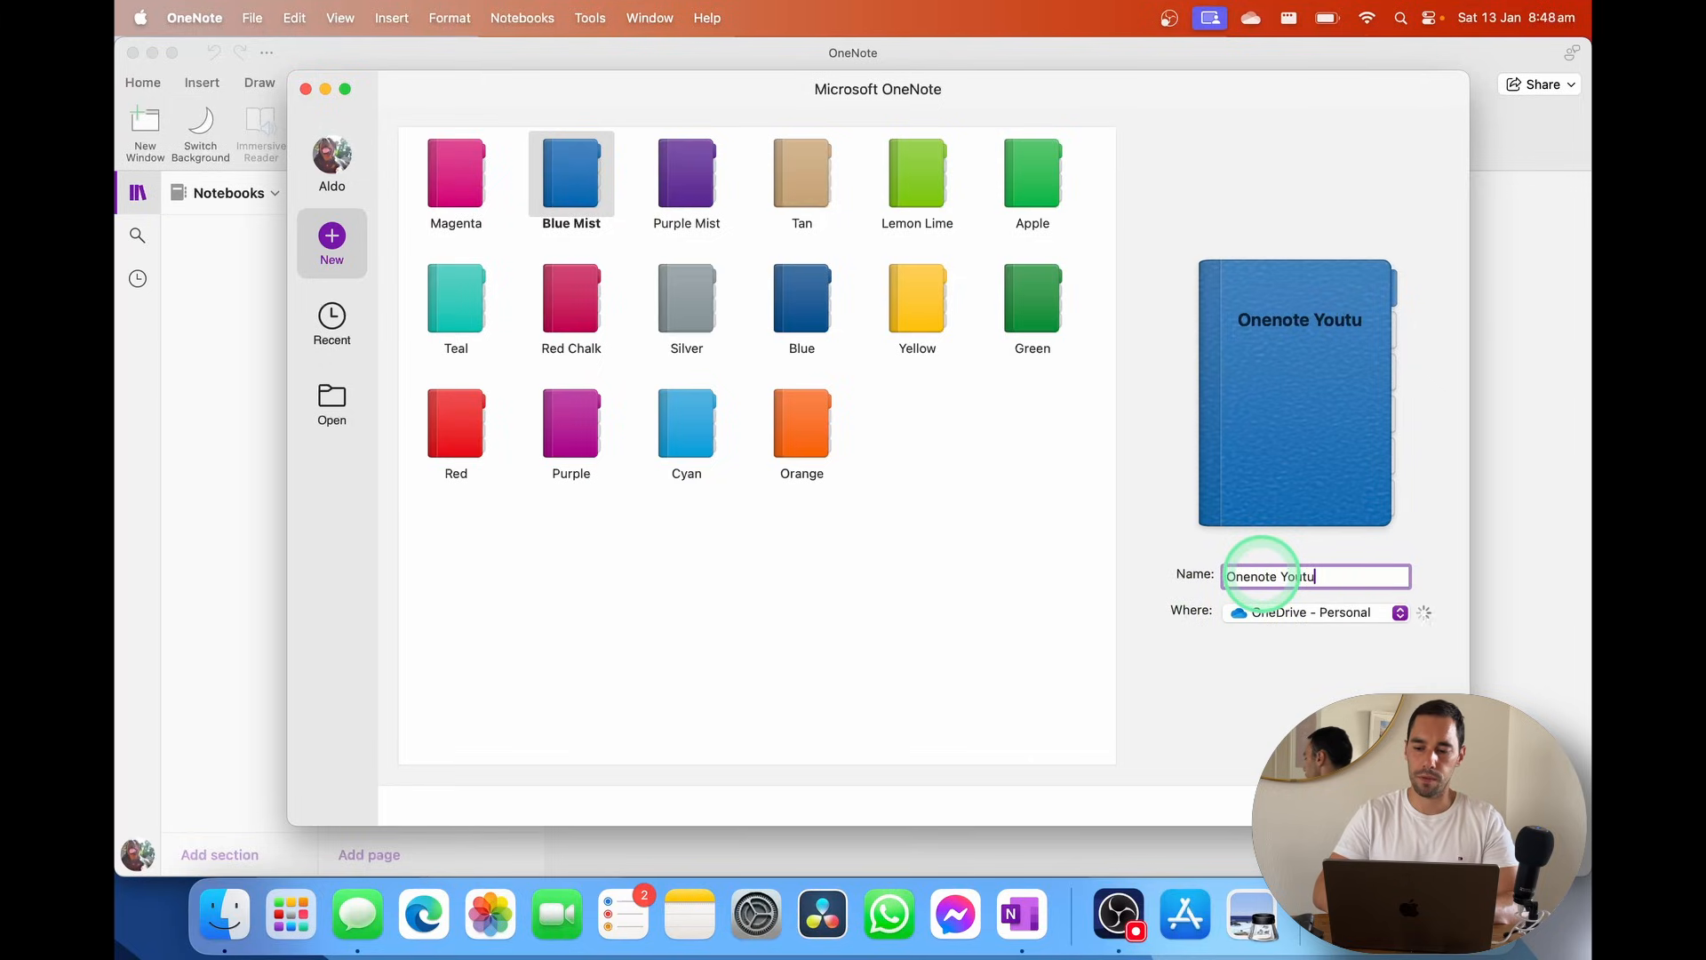
text(be Demo)
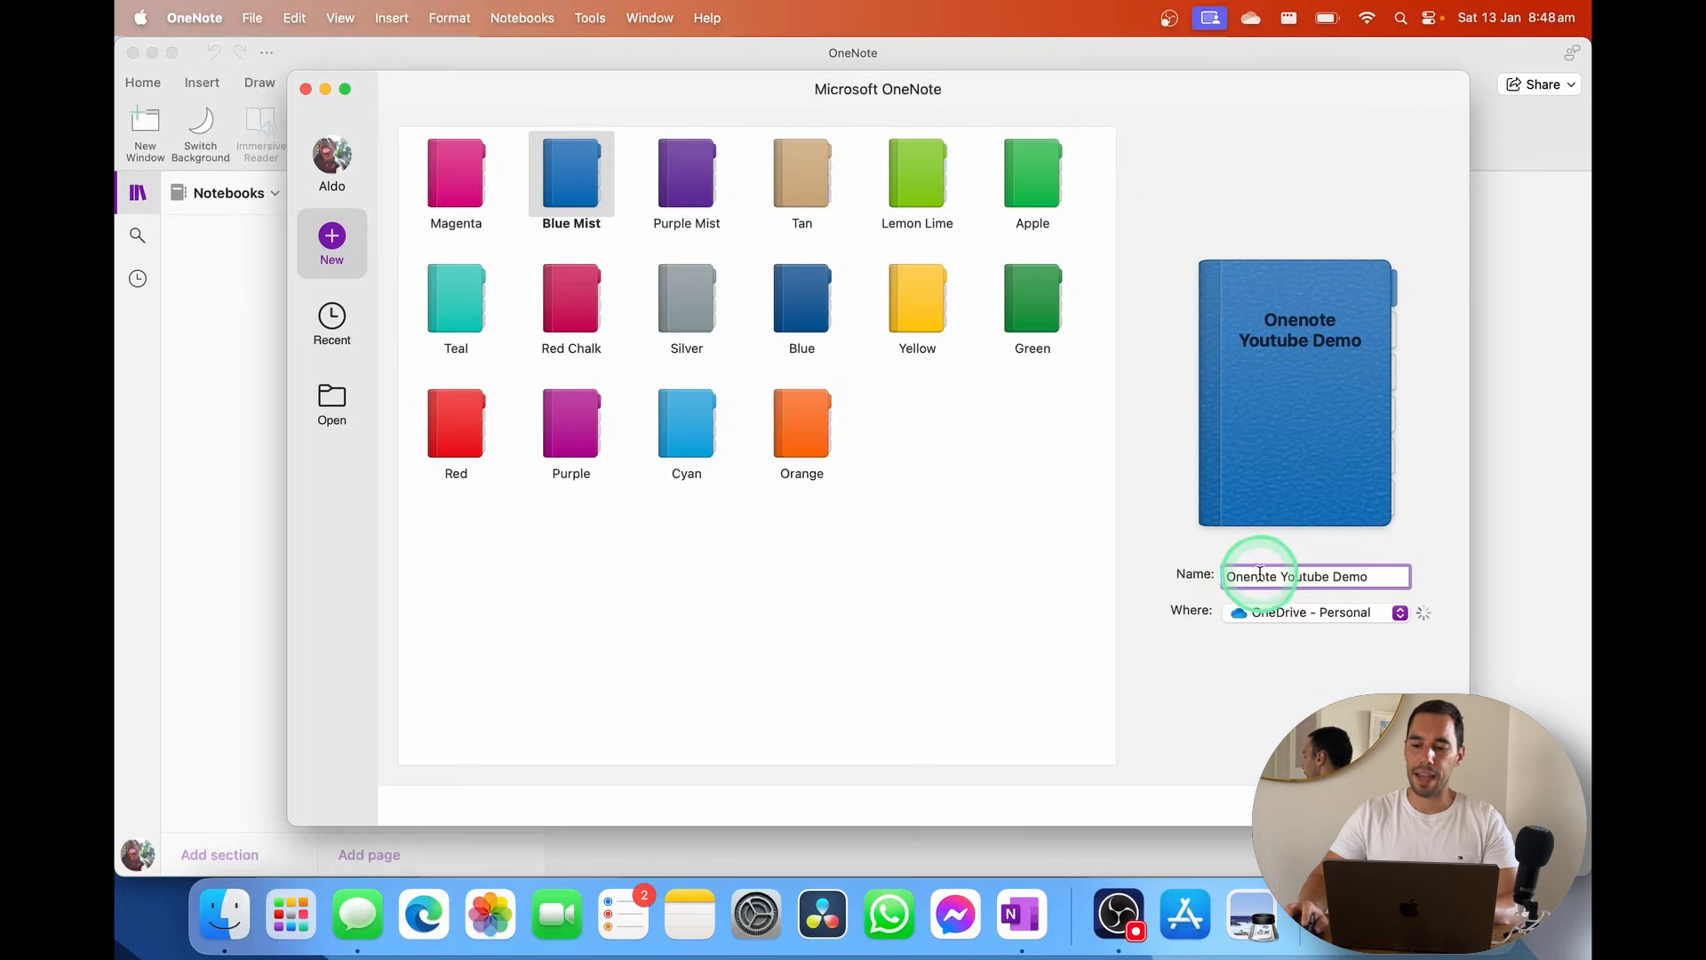
click(1293, 613)
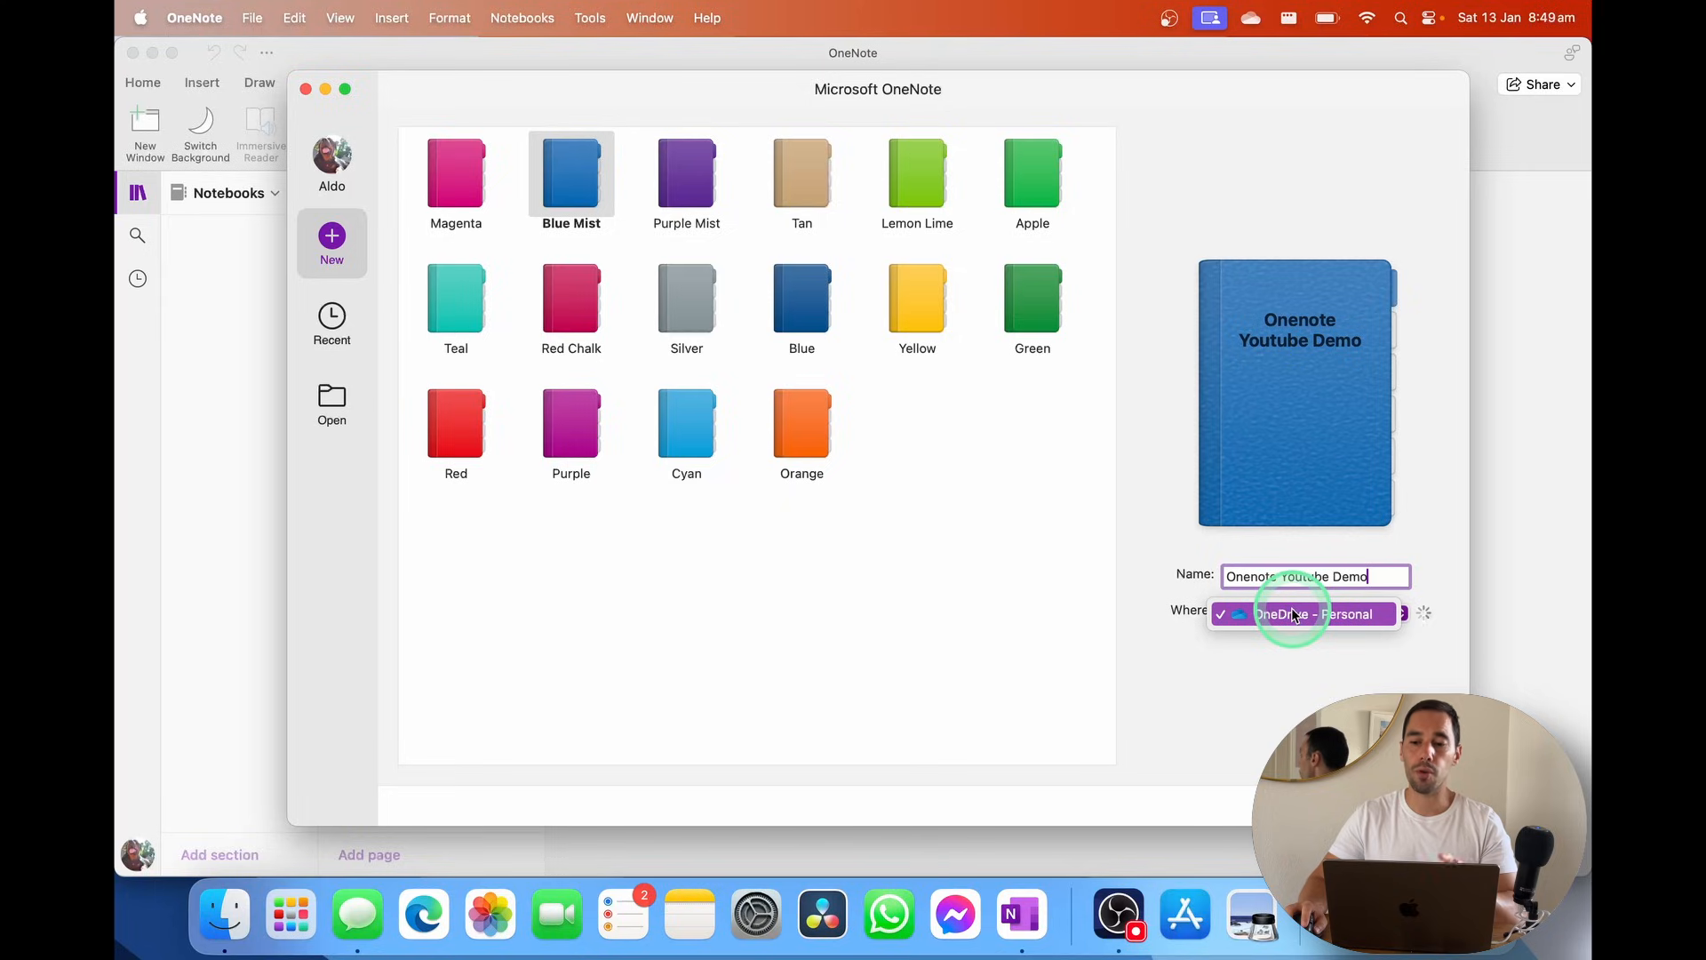
click(1295, 656)
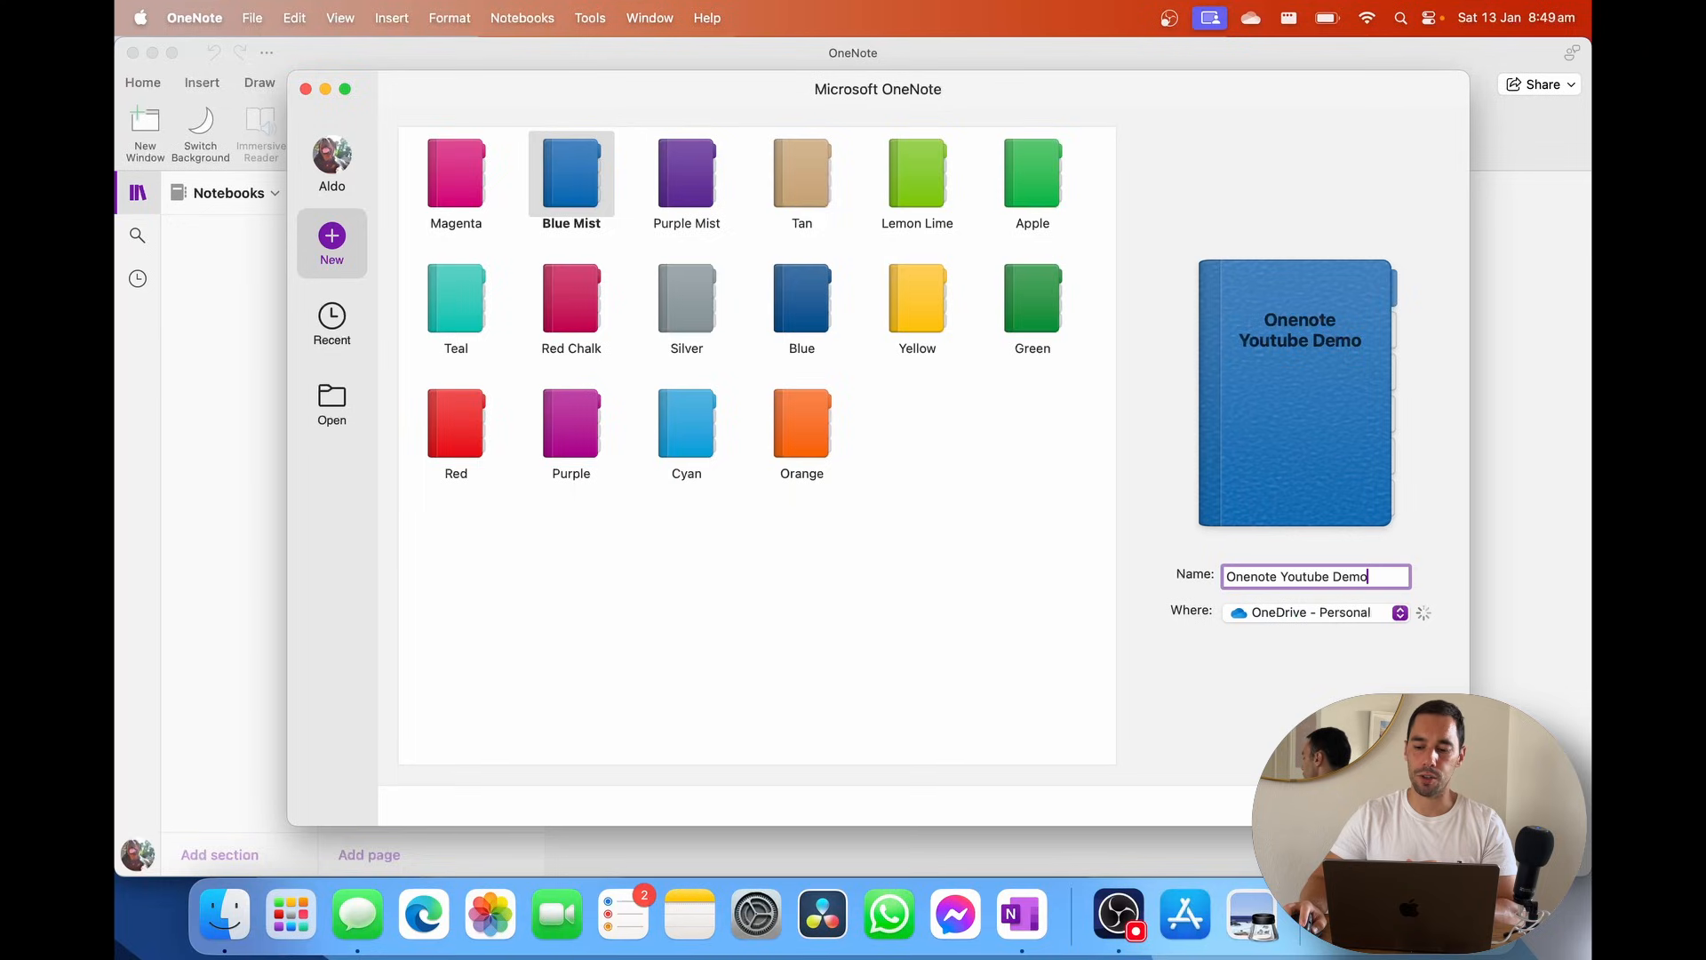
key(Return)
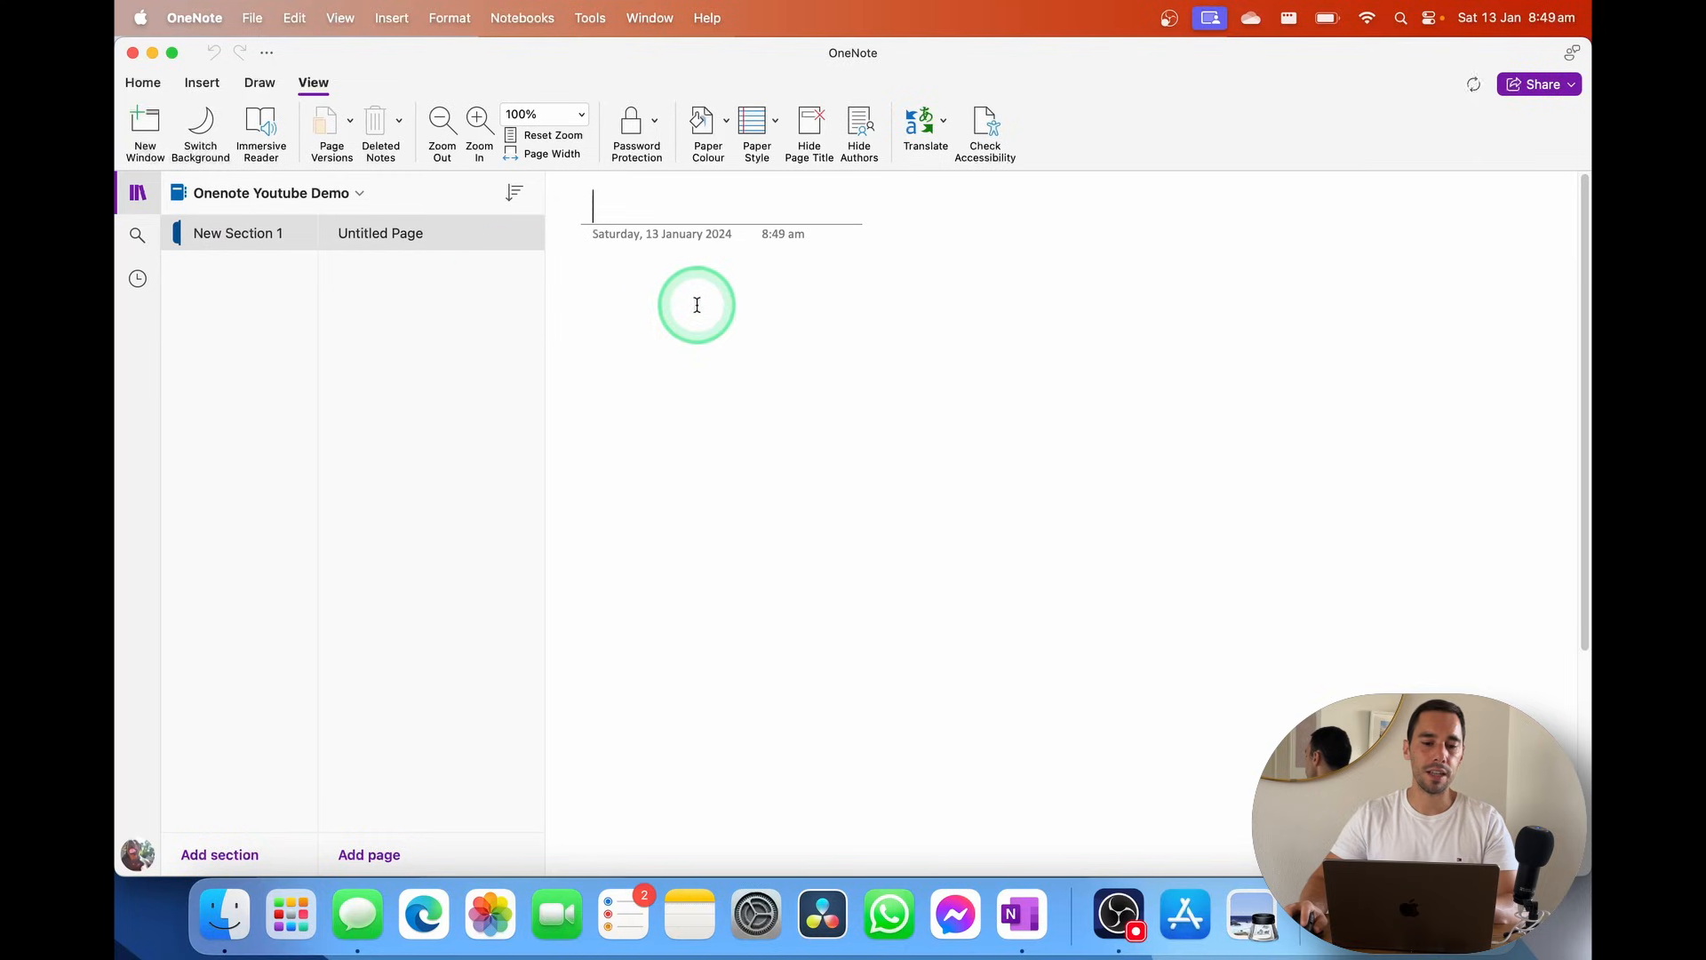
Glance at the Notebooks list, then open the Untitled Page in New Section 1
click(226, 194)
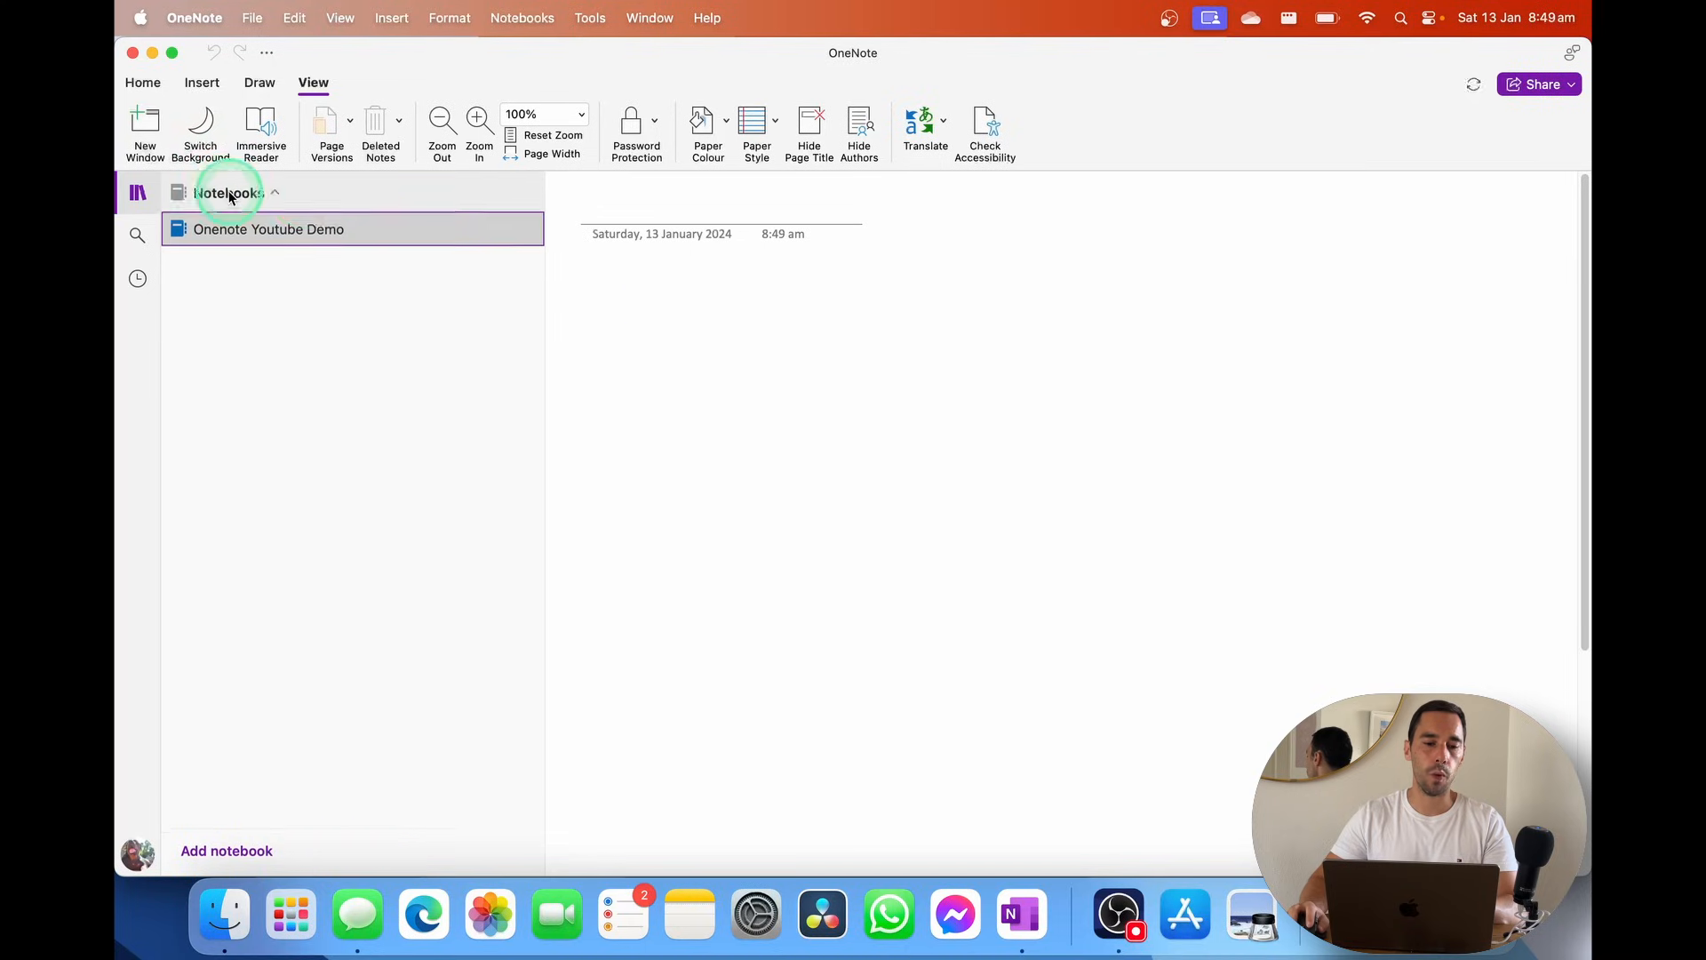
click(253, 202)
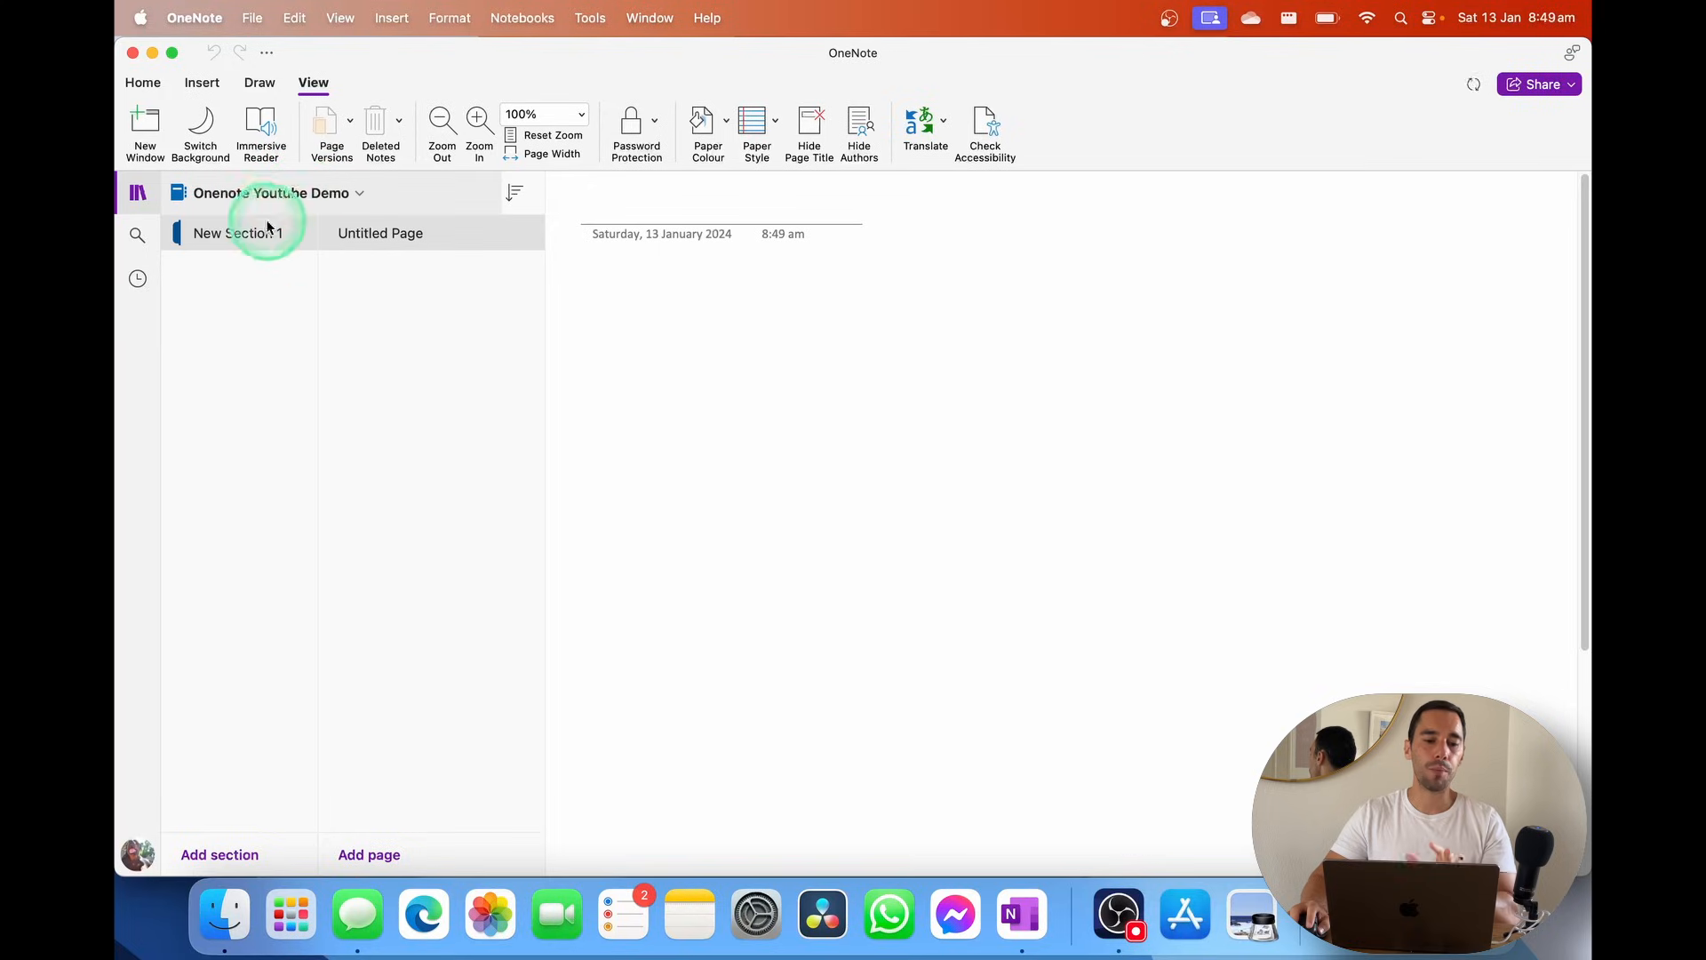
click(393, 236)
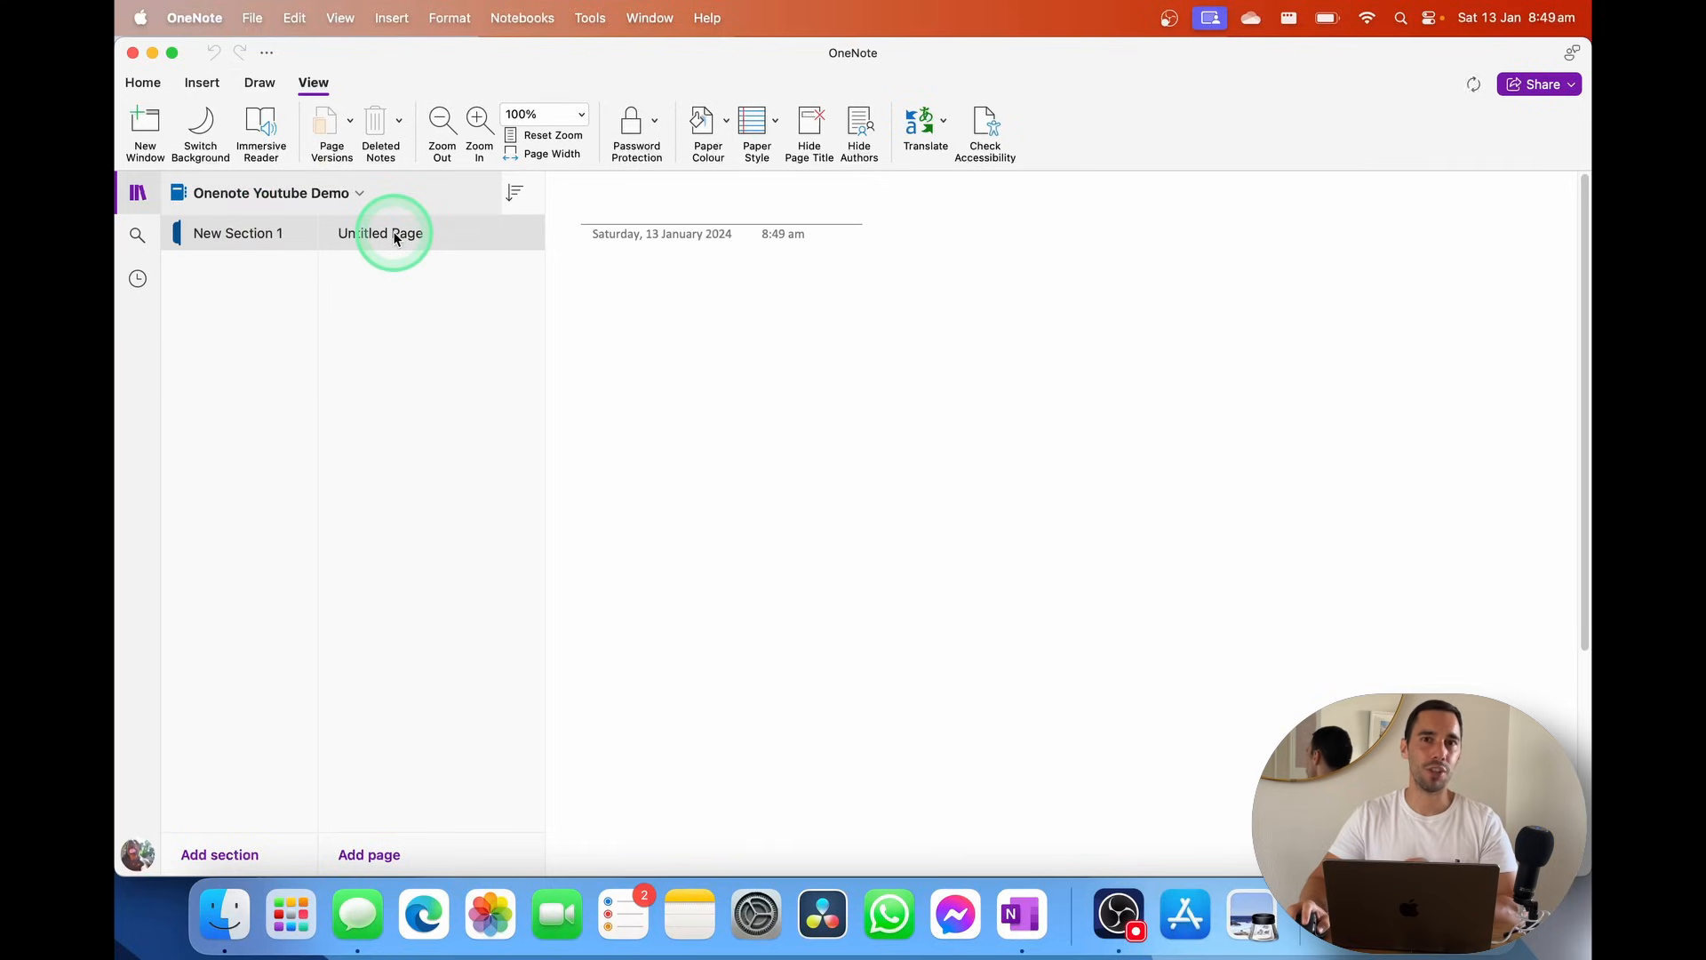
Open the YouTube notebook from File > Open Recent by searching 'youtube'
click(251, 19)
click(302, 171)
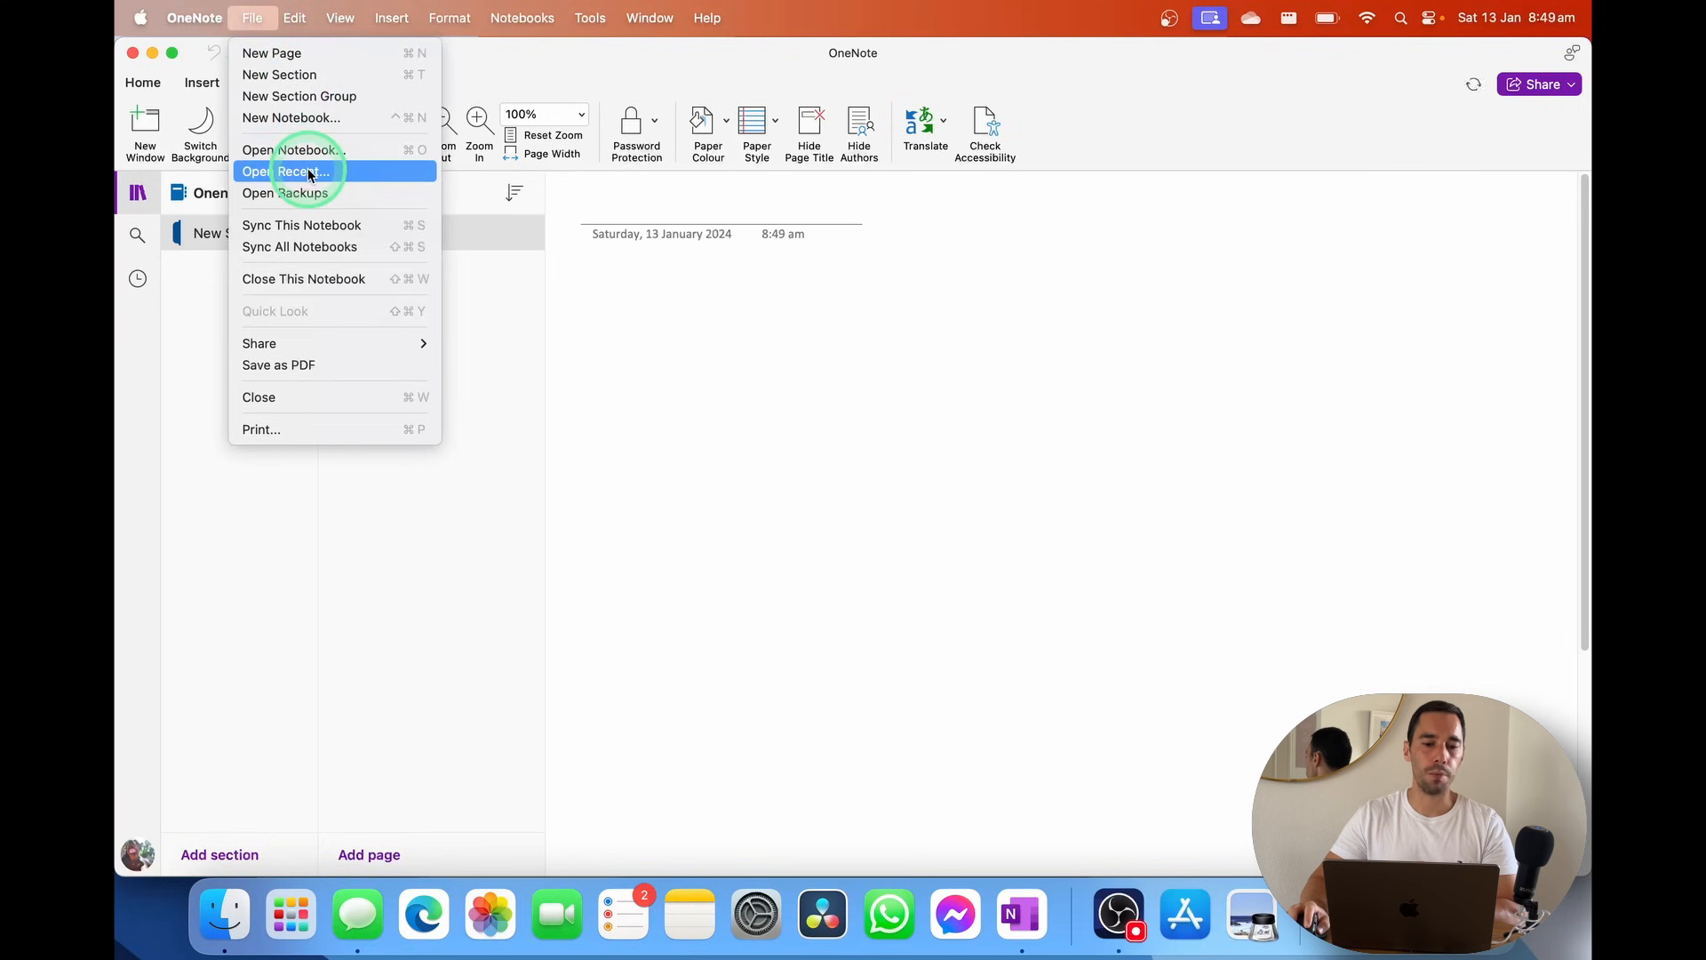
click(711, 242)
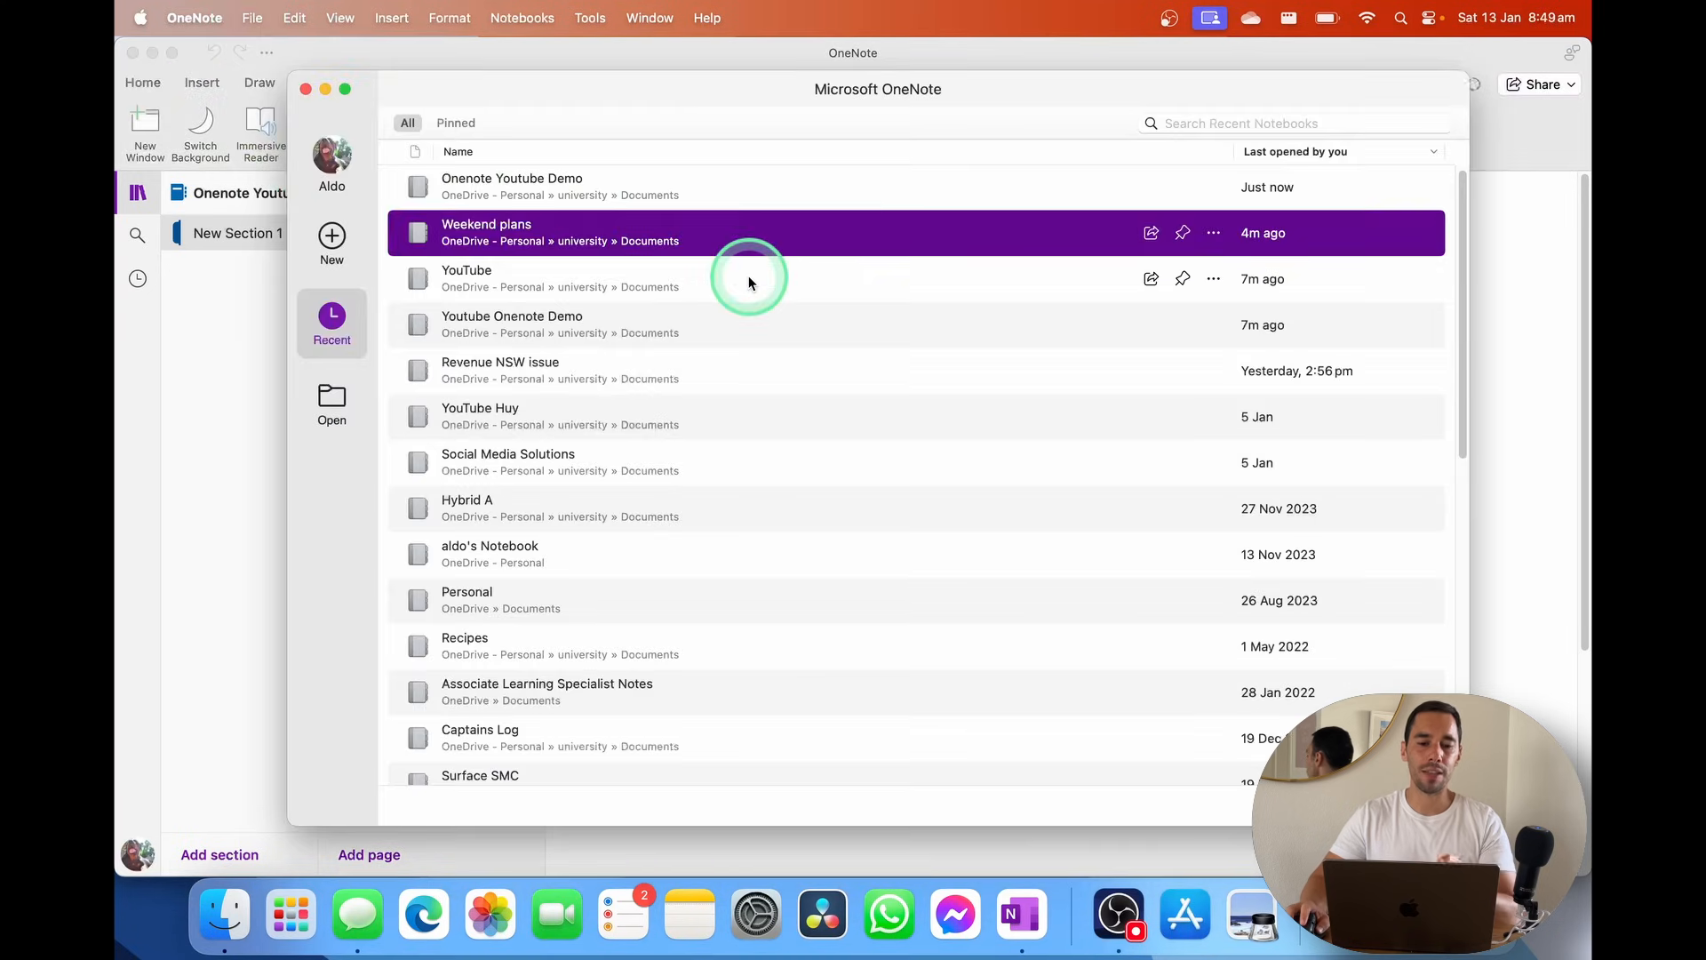
click(334, 237)
click(330, 318)
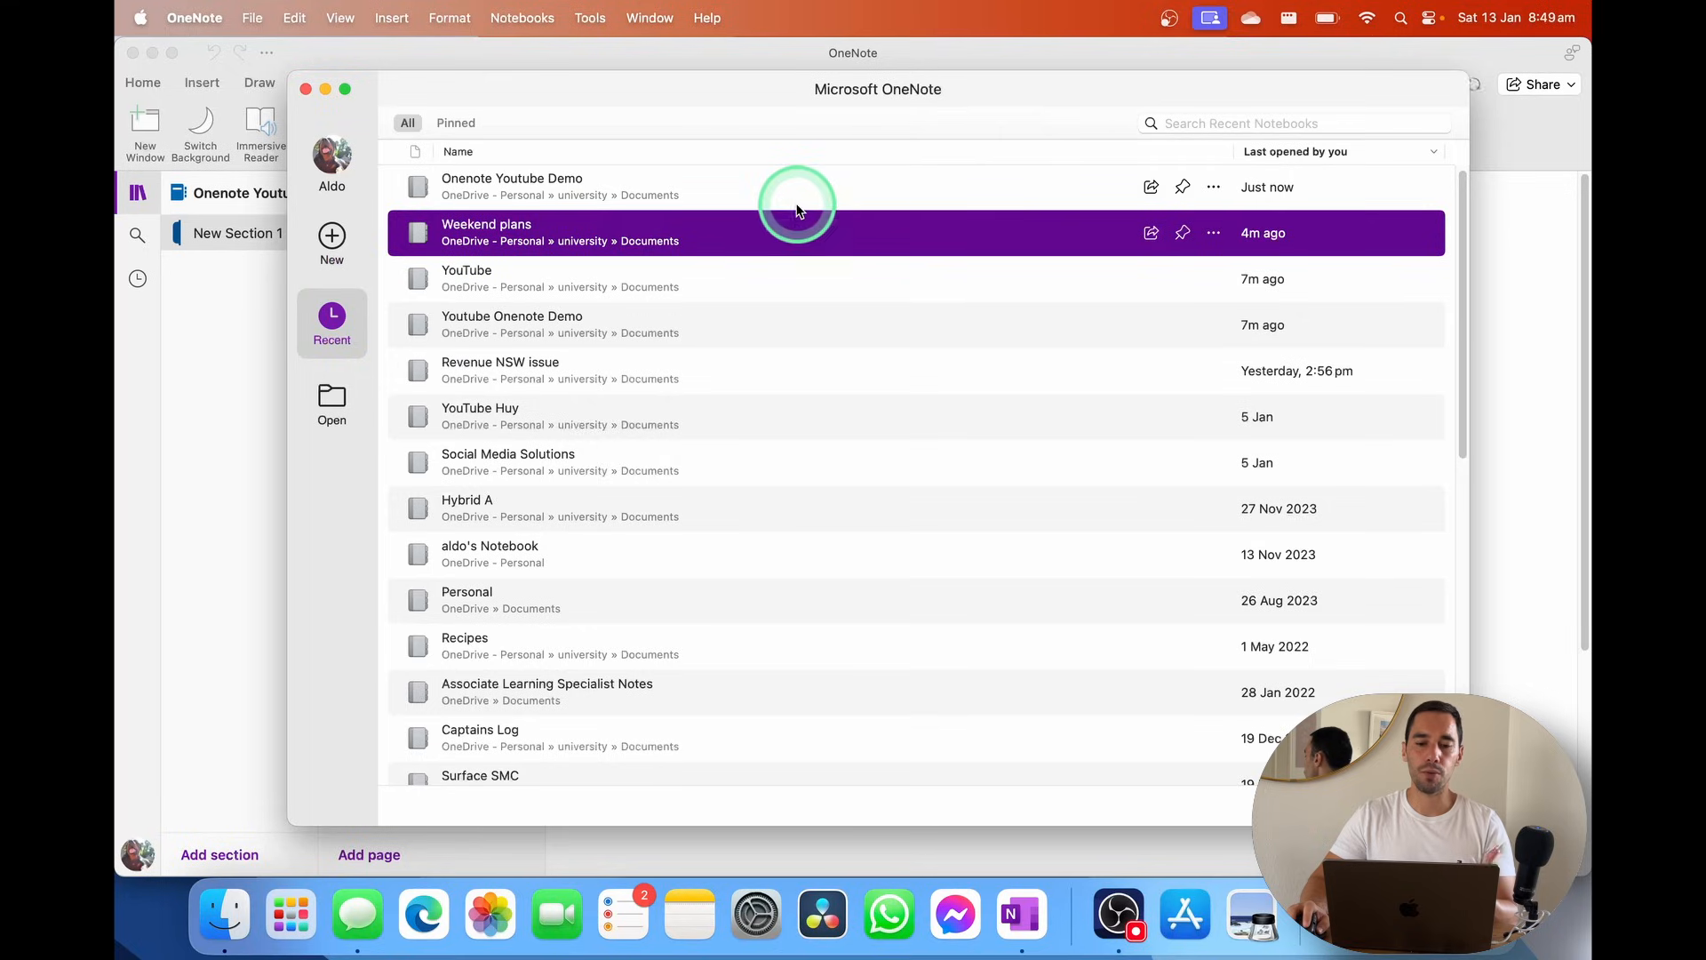
click(1202, 125)
text(youtube)
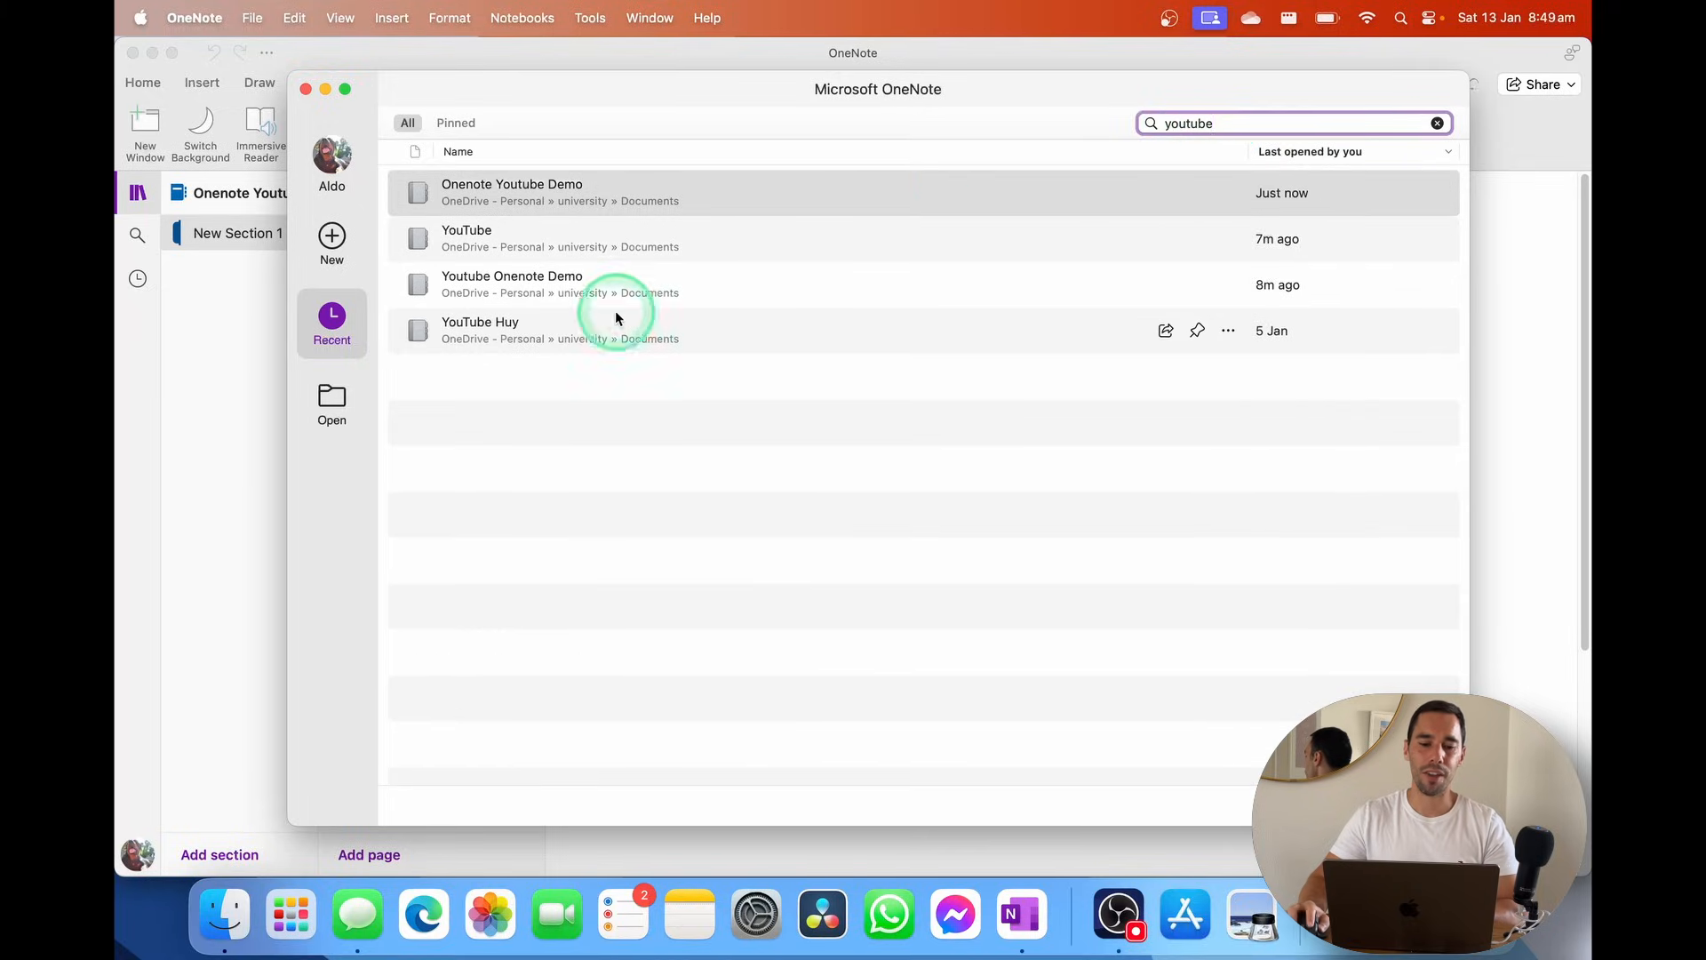
click(565, 252)
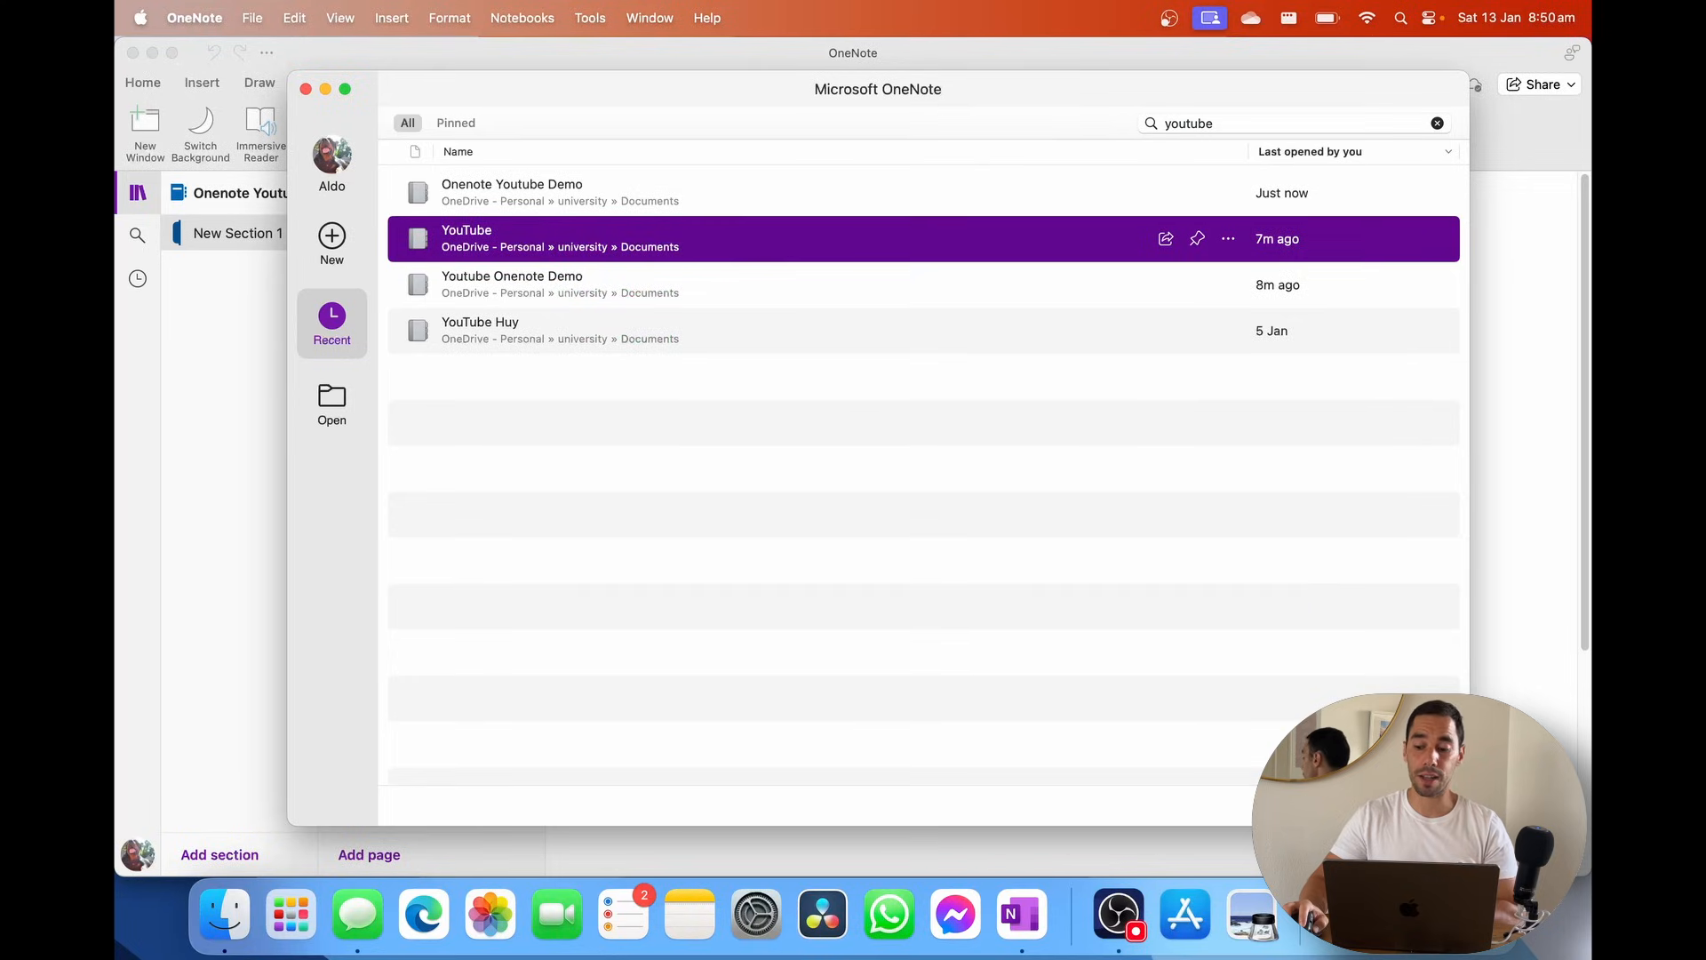
click(1416, 805)
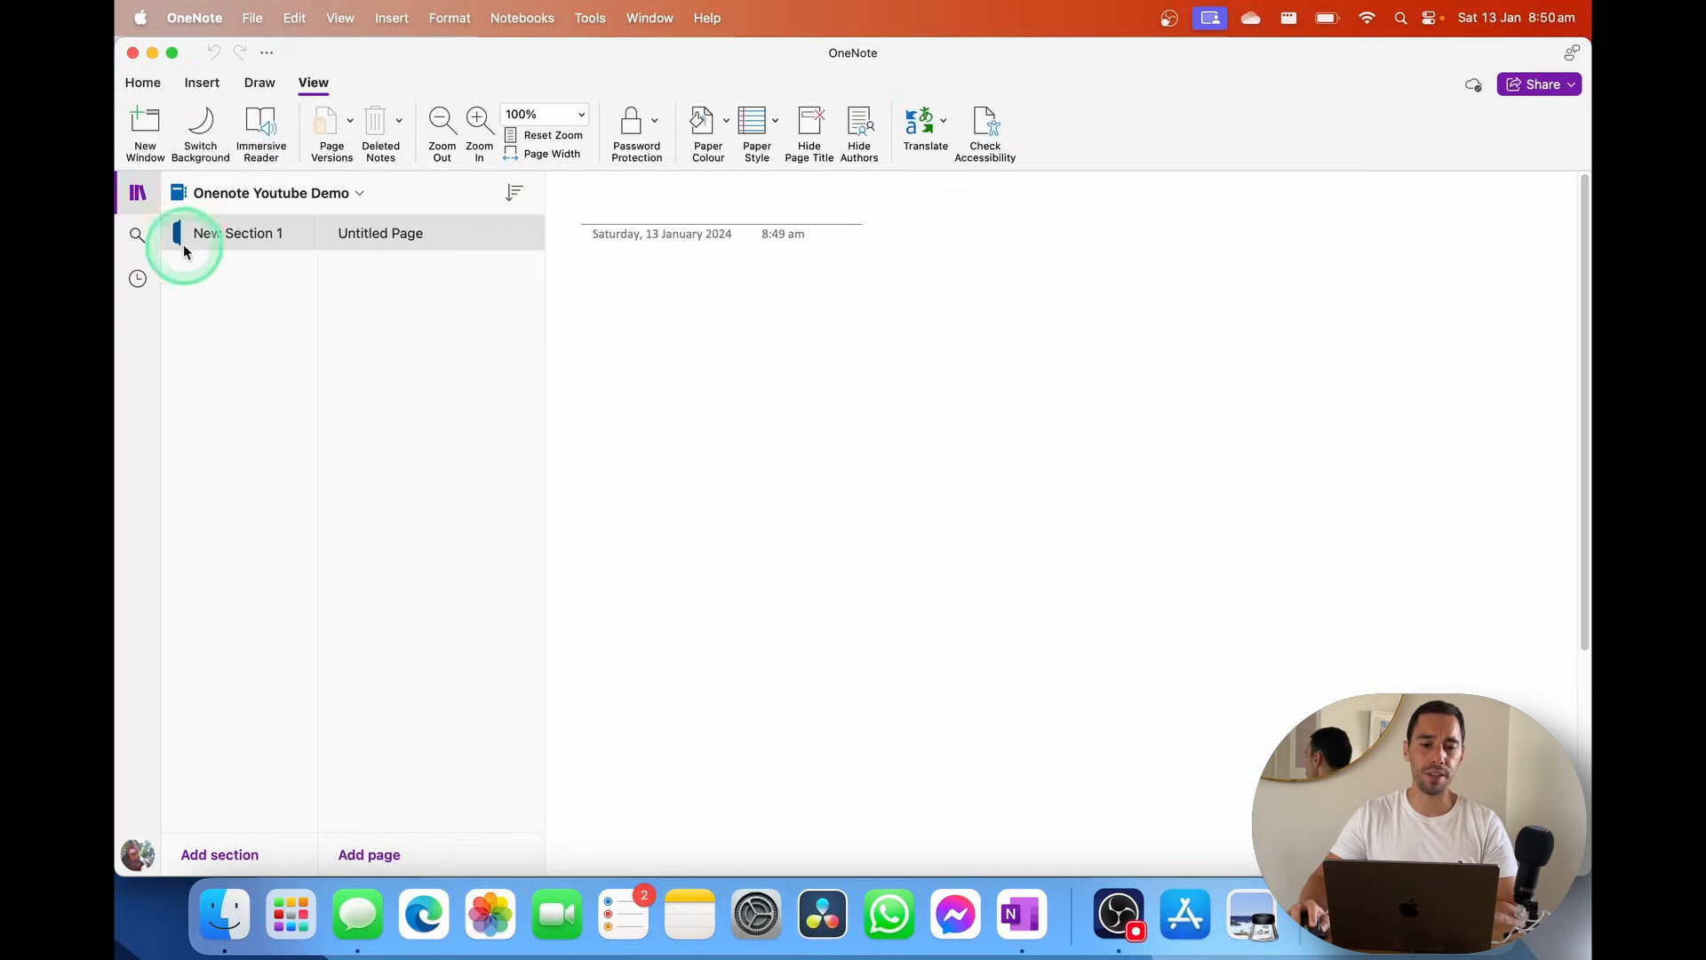
Open Weekend plans the same way, then switch back to Onenote Youtube Demo
click(251, 19)
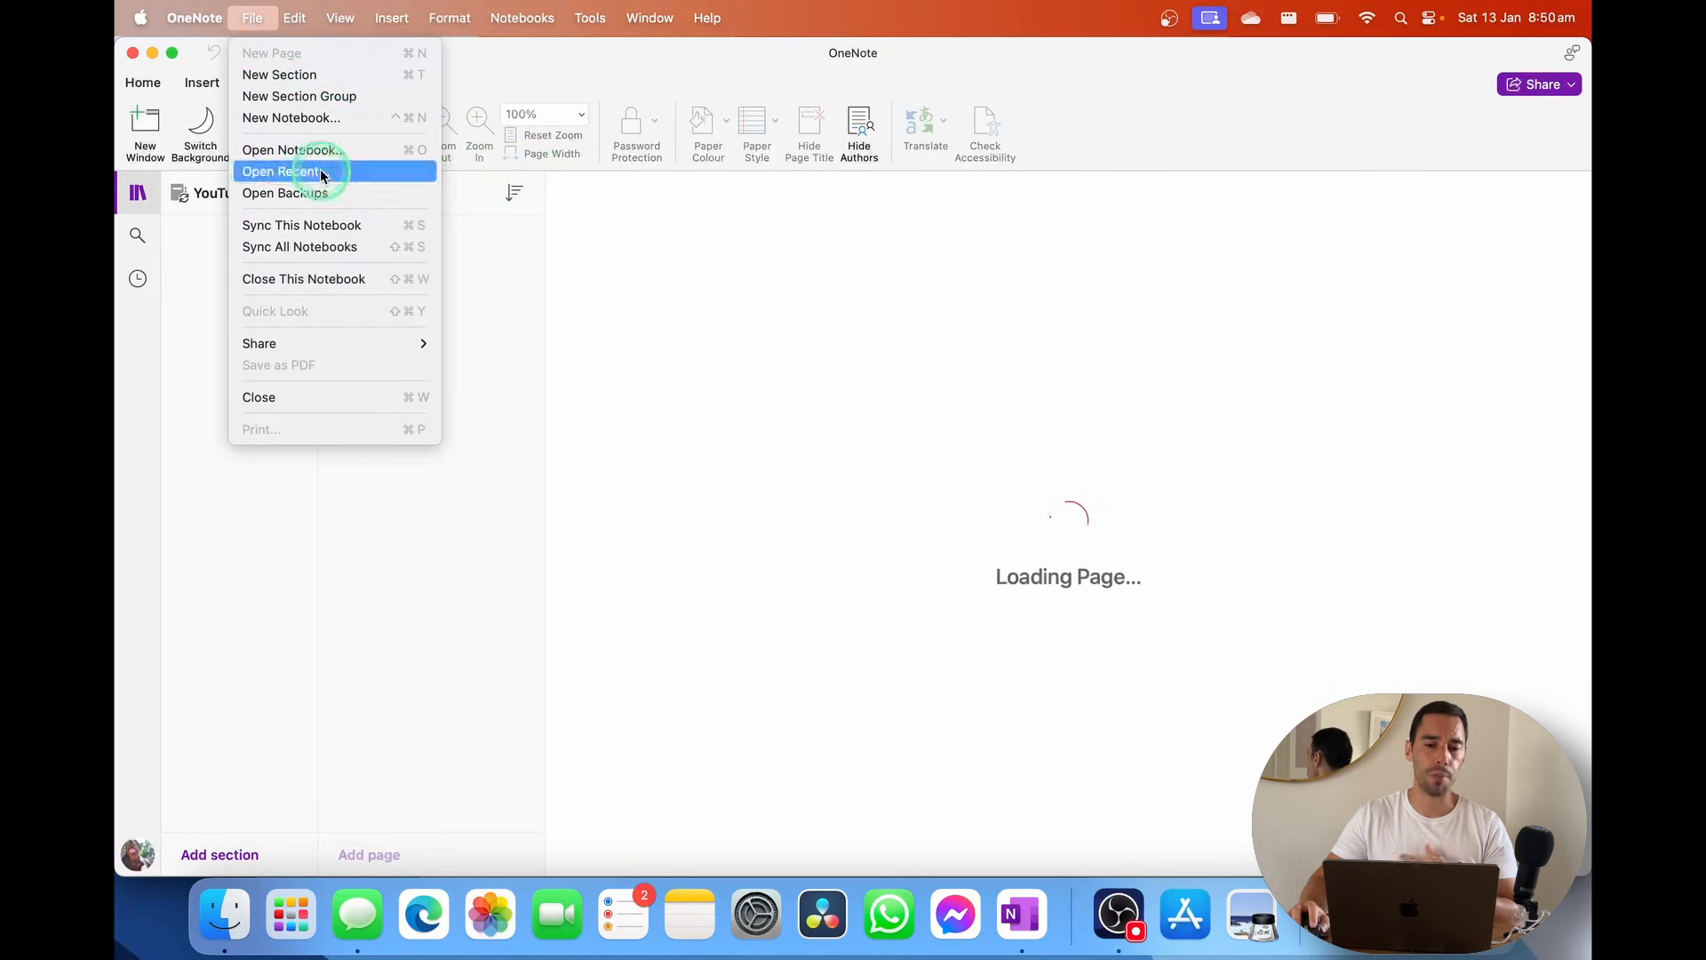
click(351, 171)
double_click(1280, 118)
text(weekend)
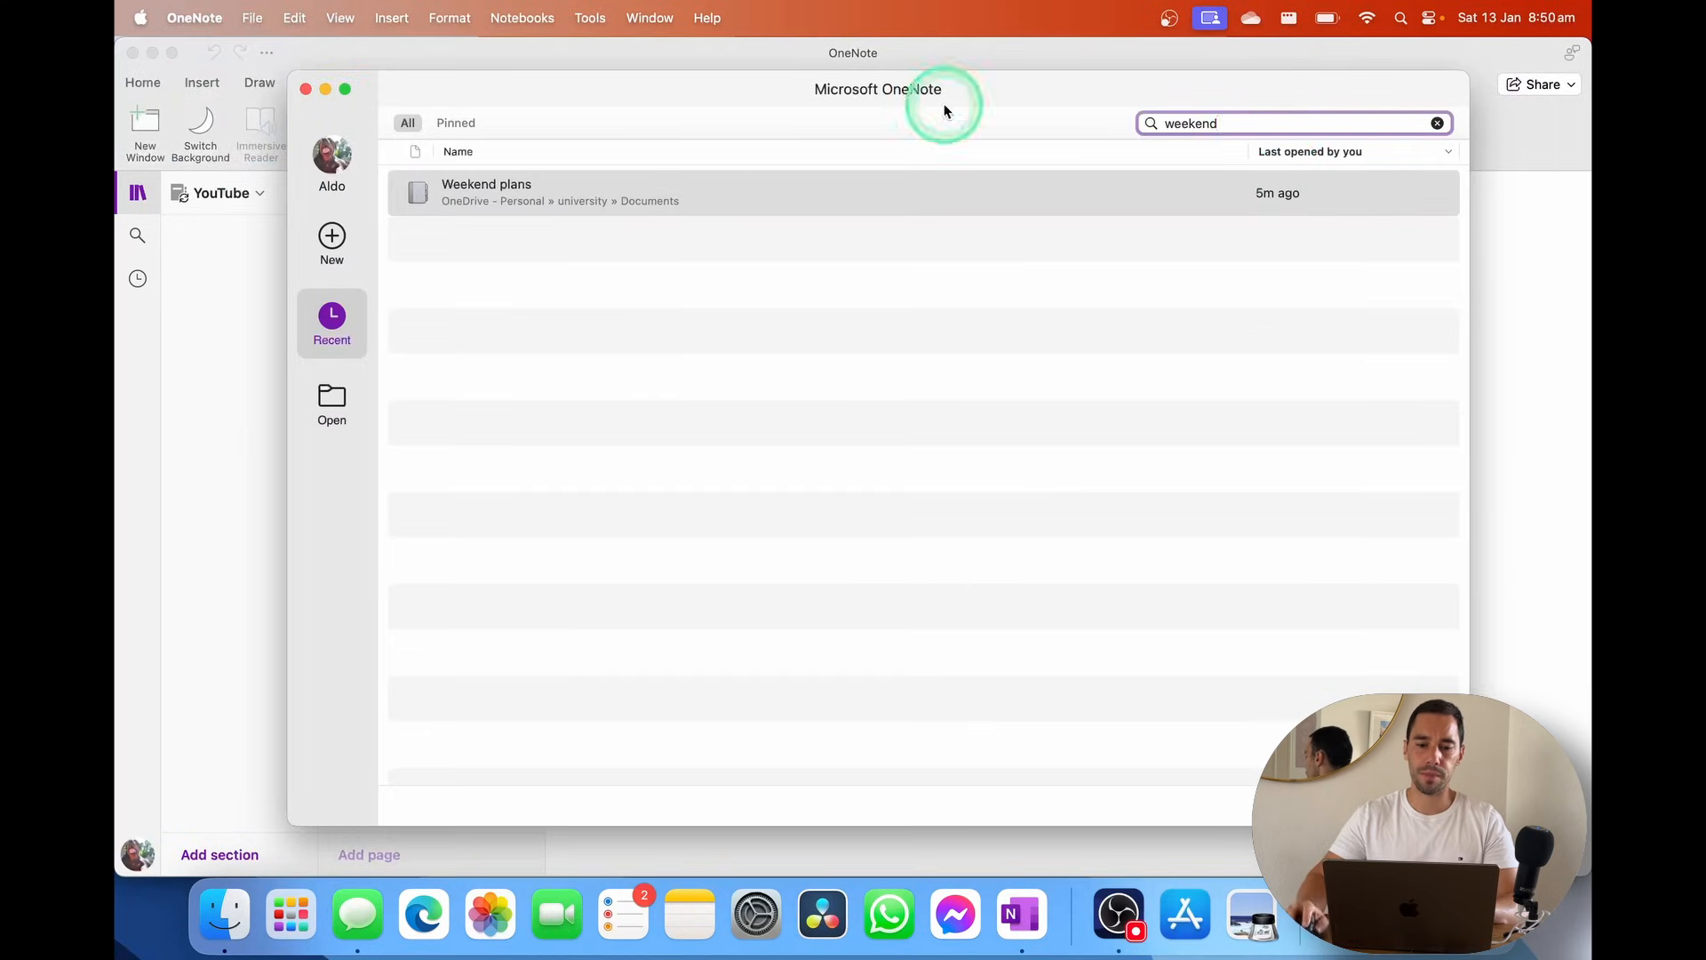
click(622, 206)
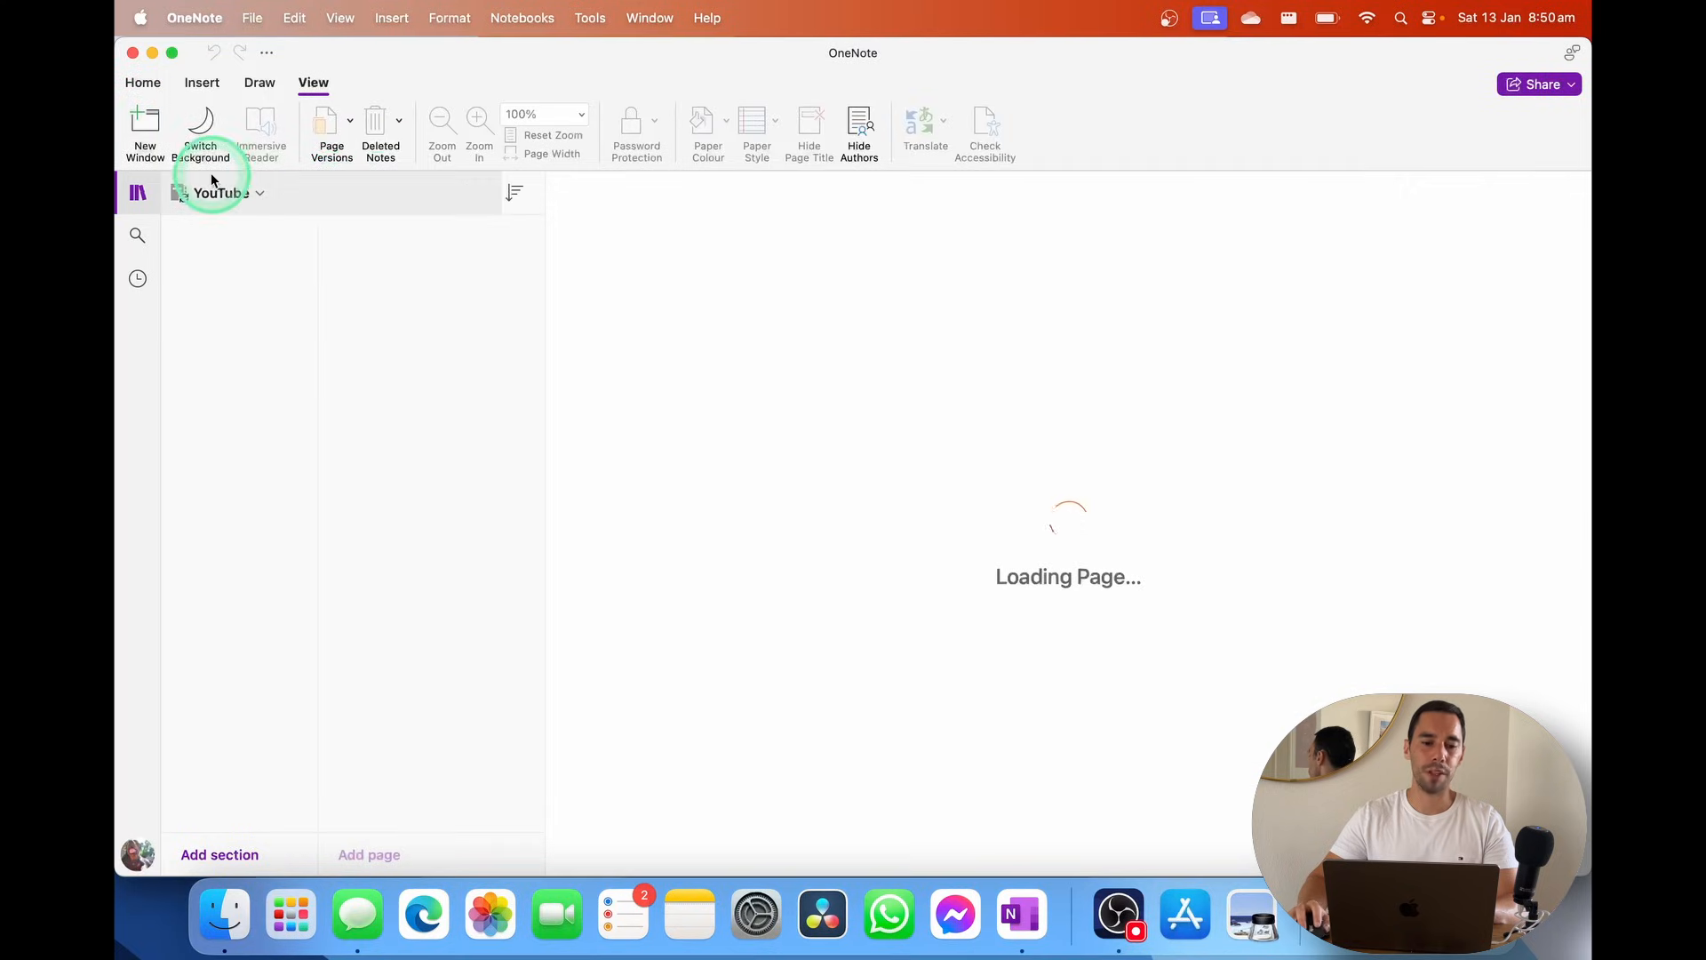
click(259, 195)
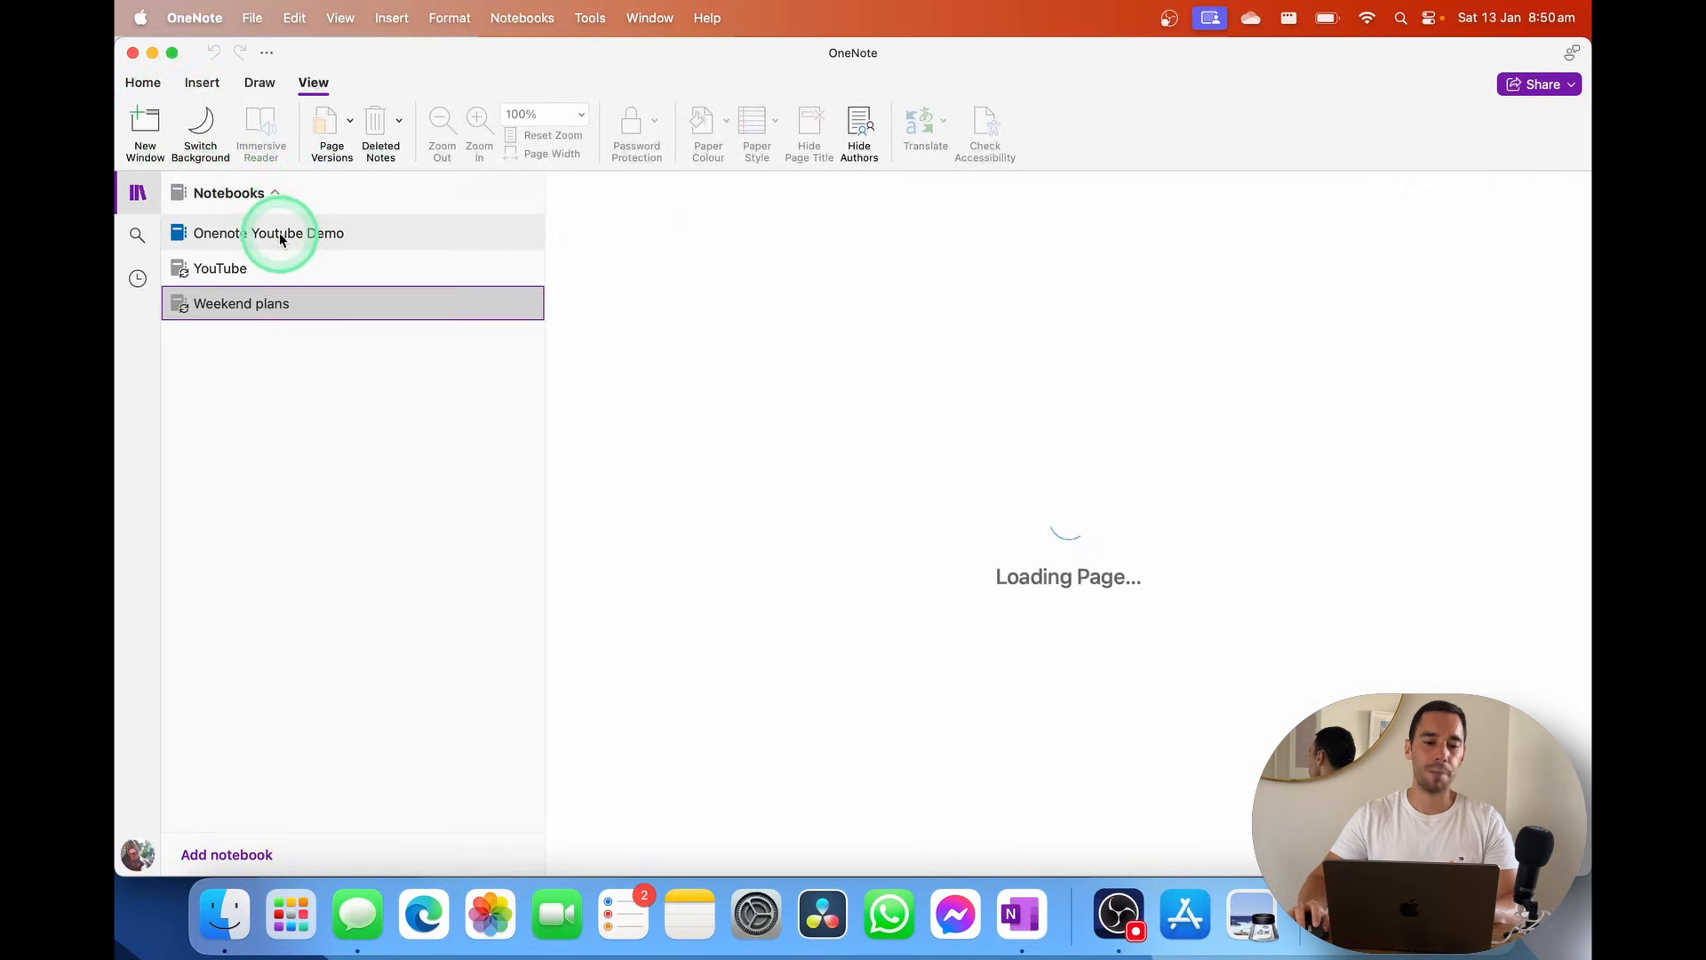
click(275, 232)
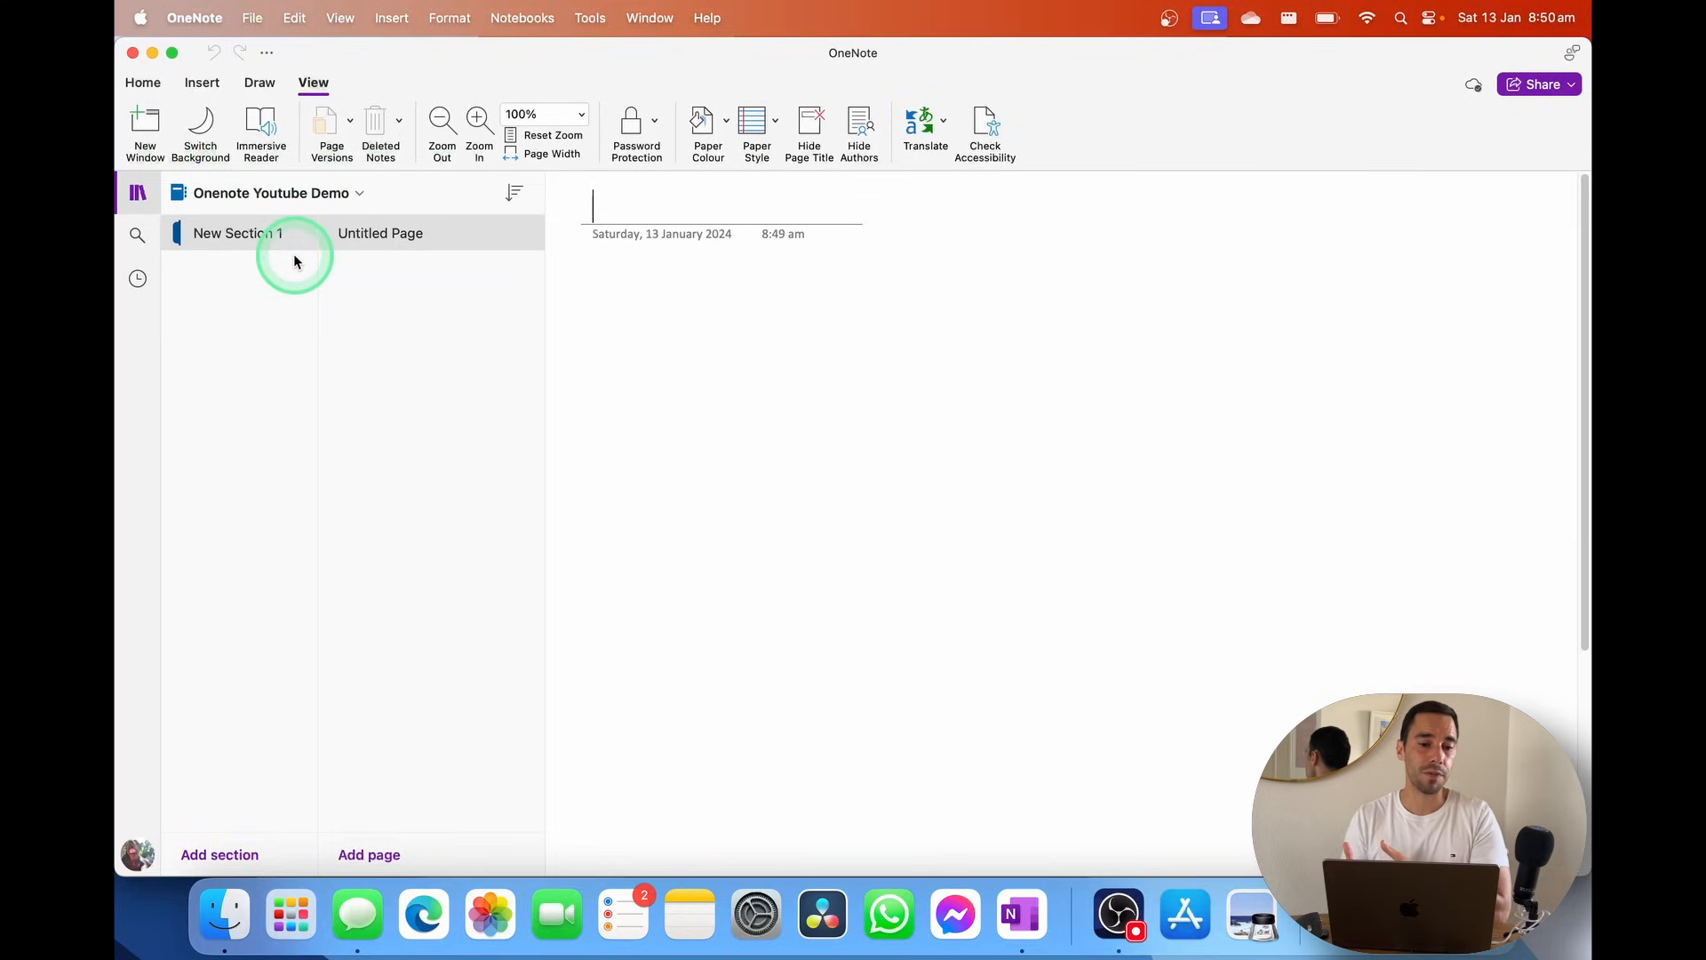
Run Sync This Notebook on Onenote Youtube Demo, then return to its Untitled Page
click(309, 206)
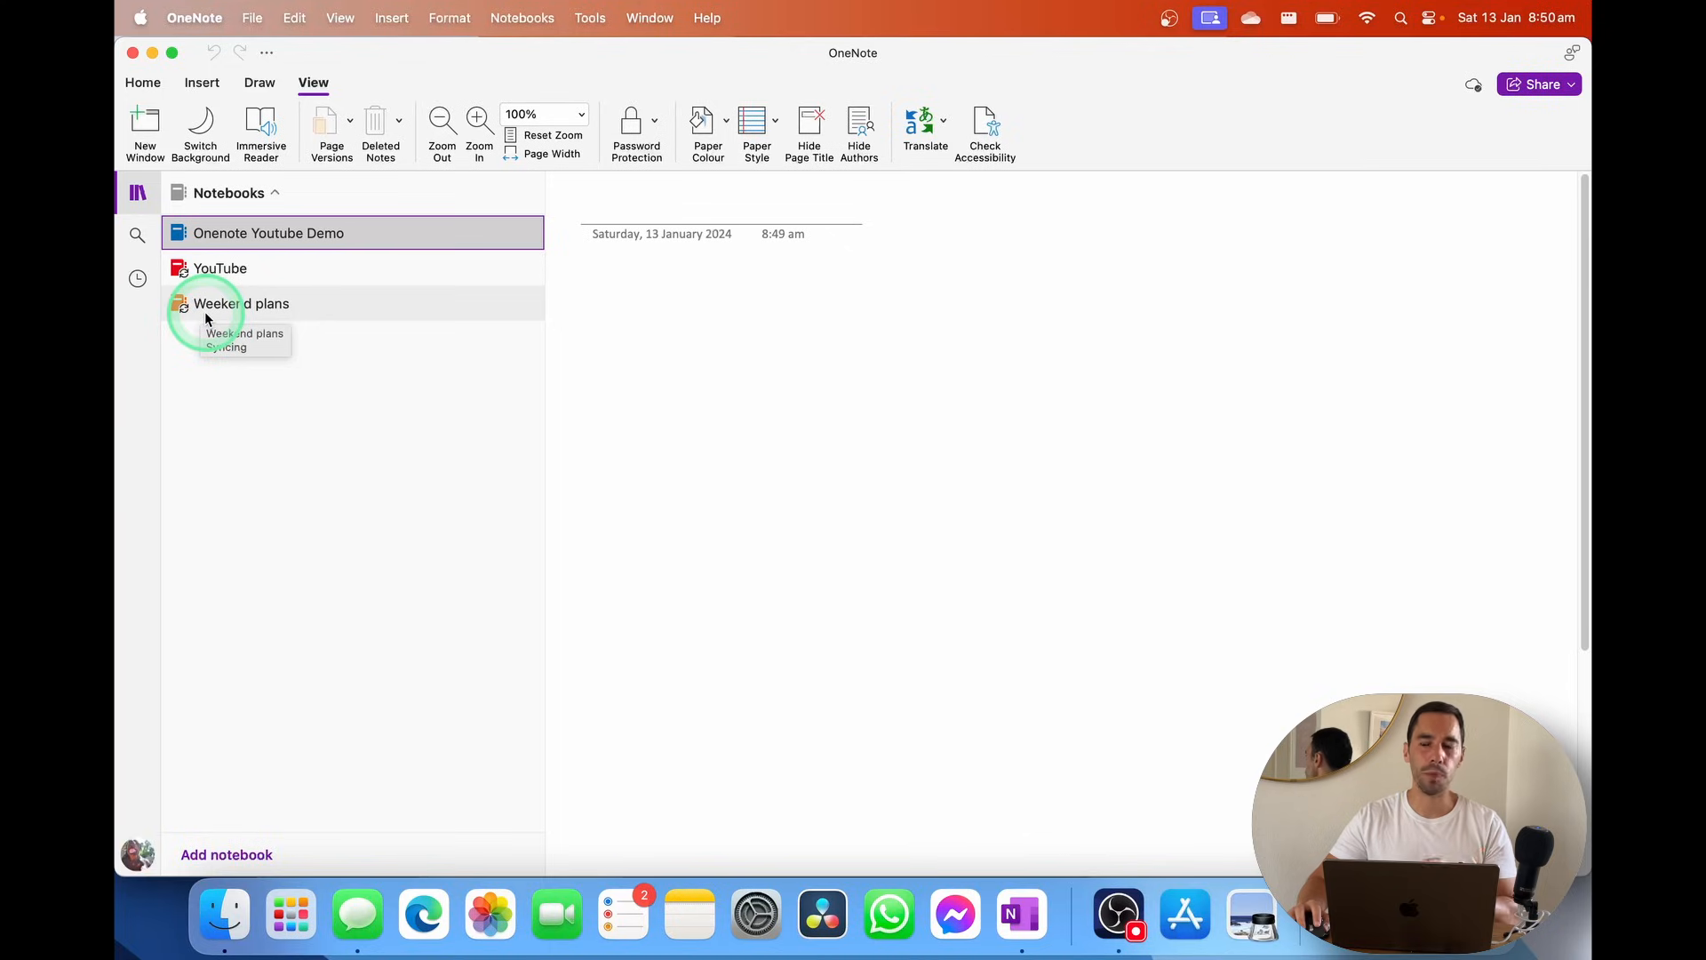
right_click(223, 238)
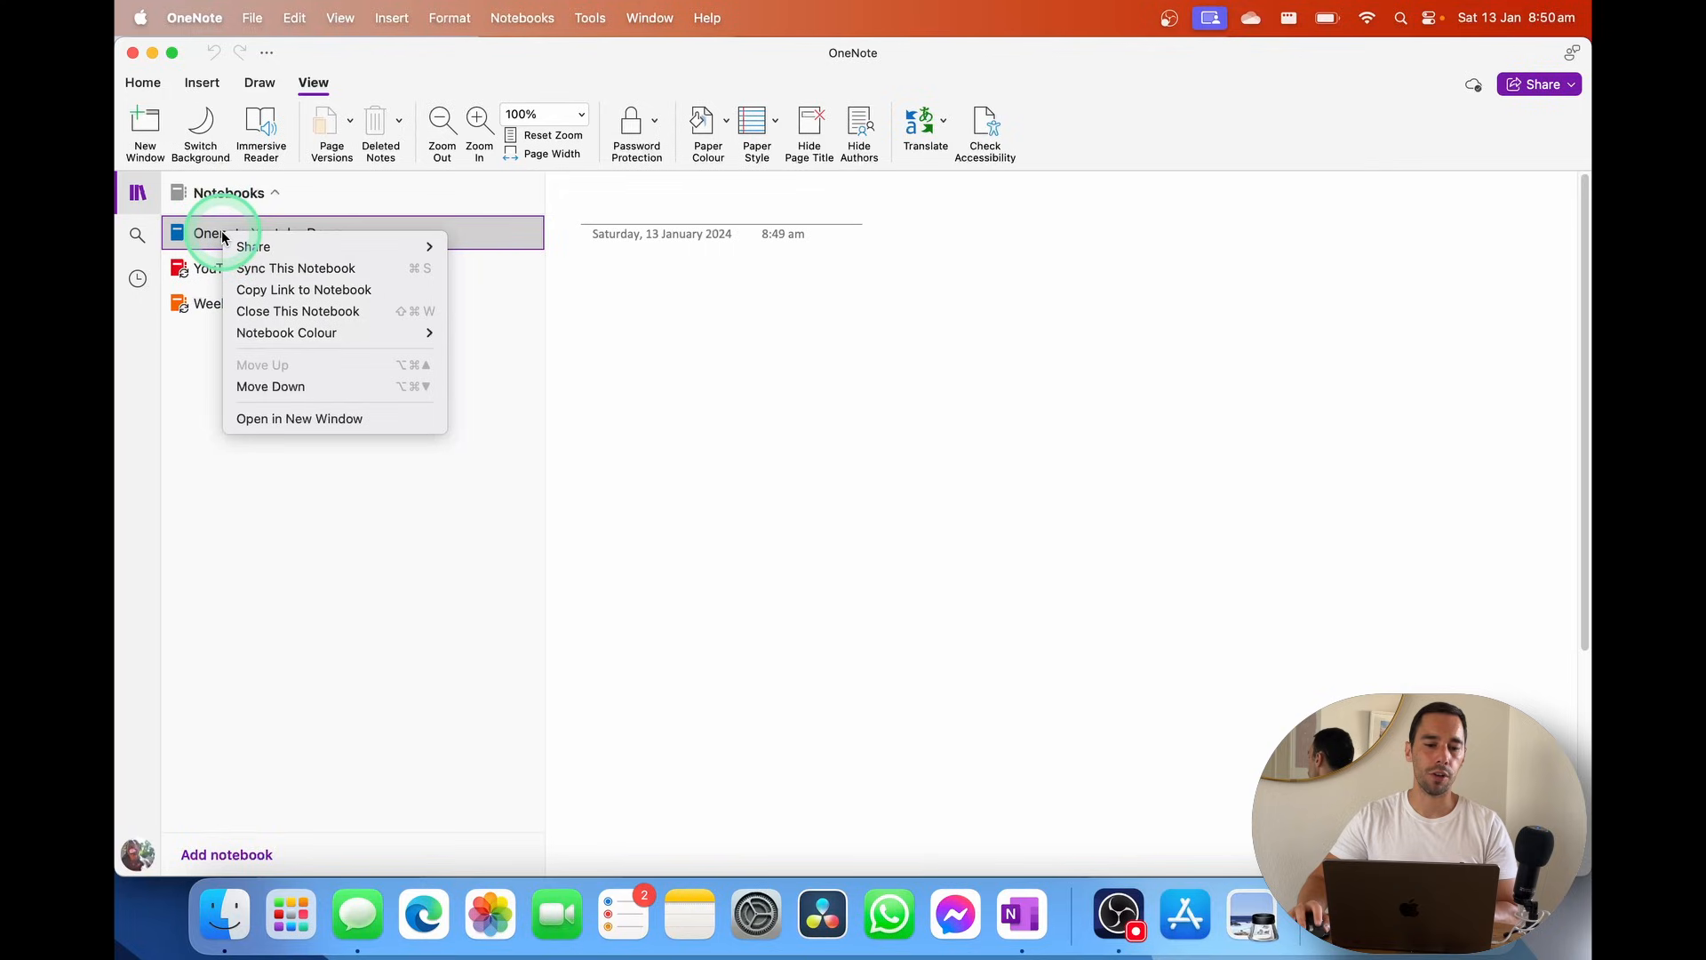
click(348, 268)
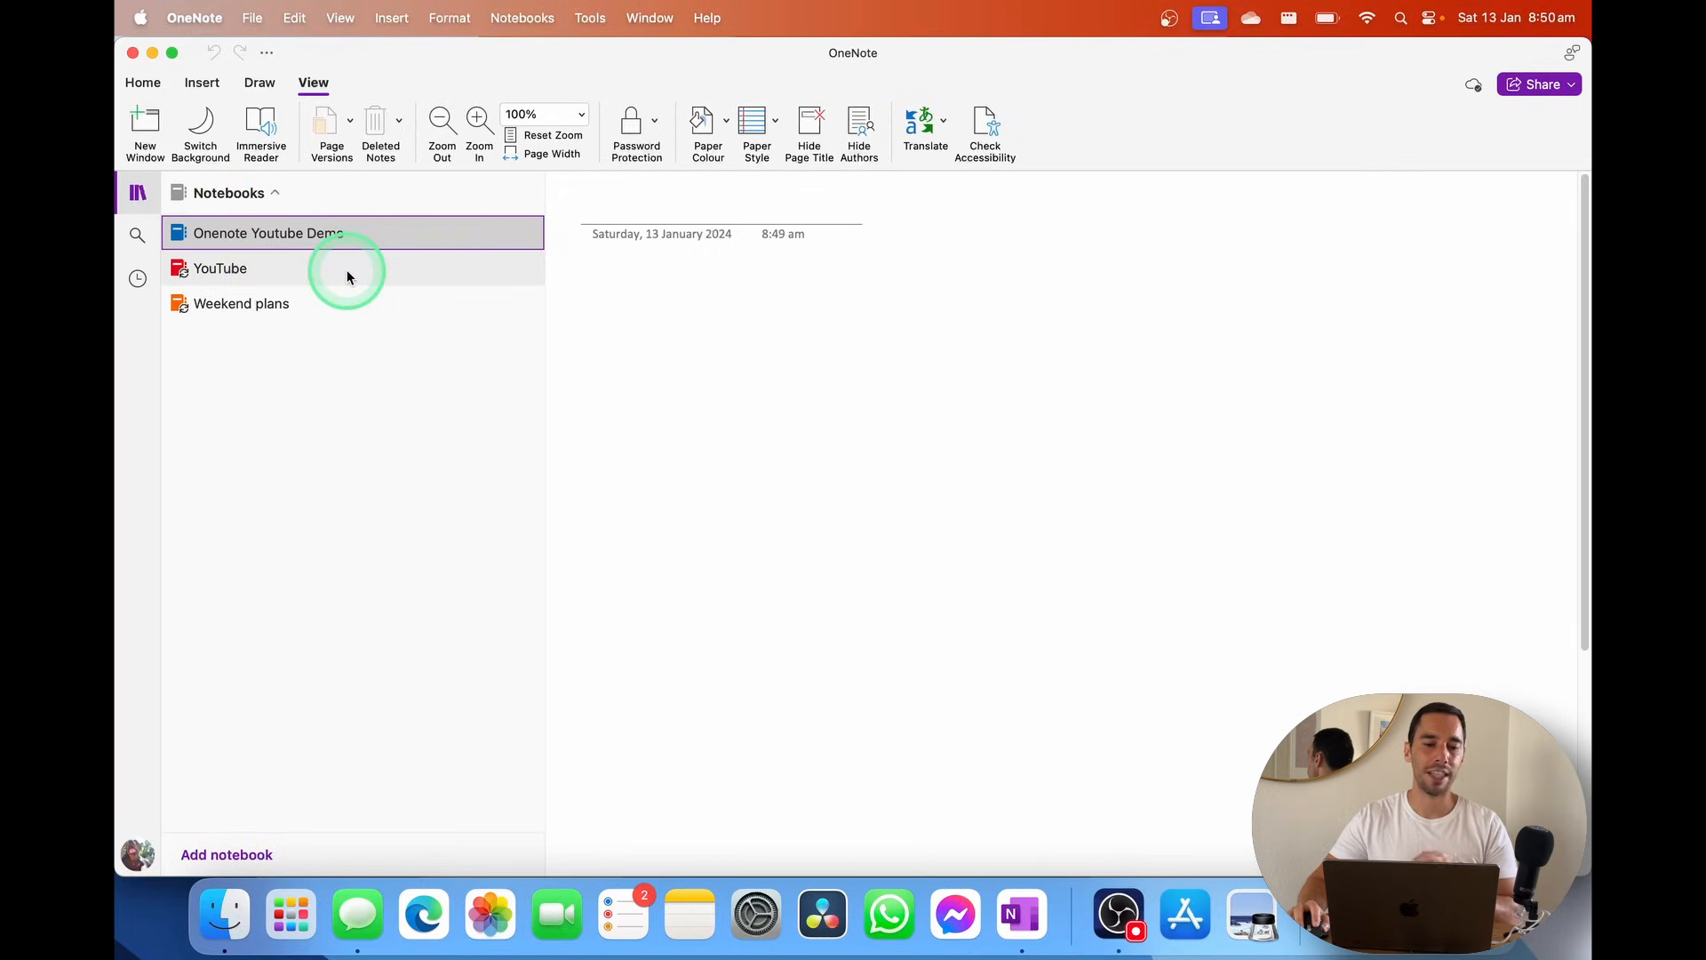
right_click(396, 243)
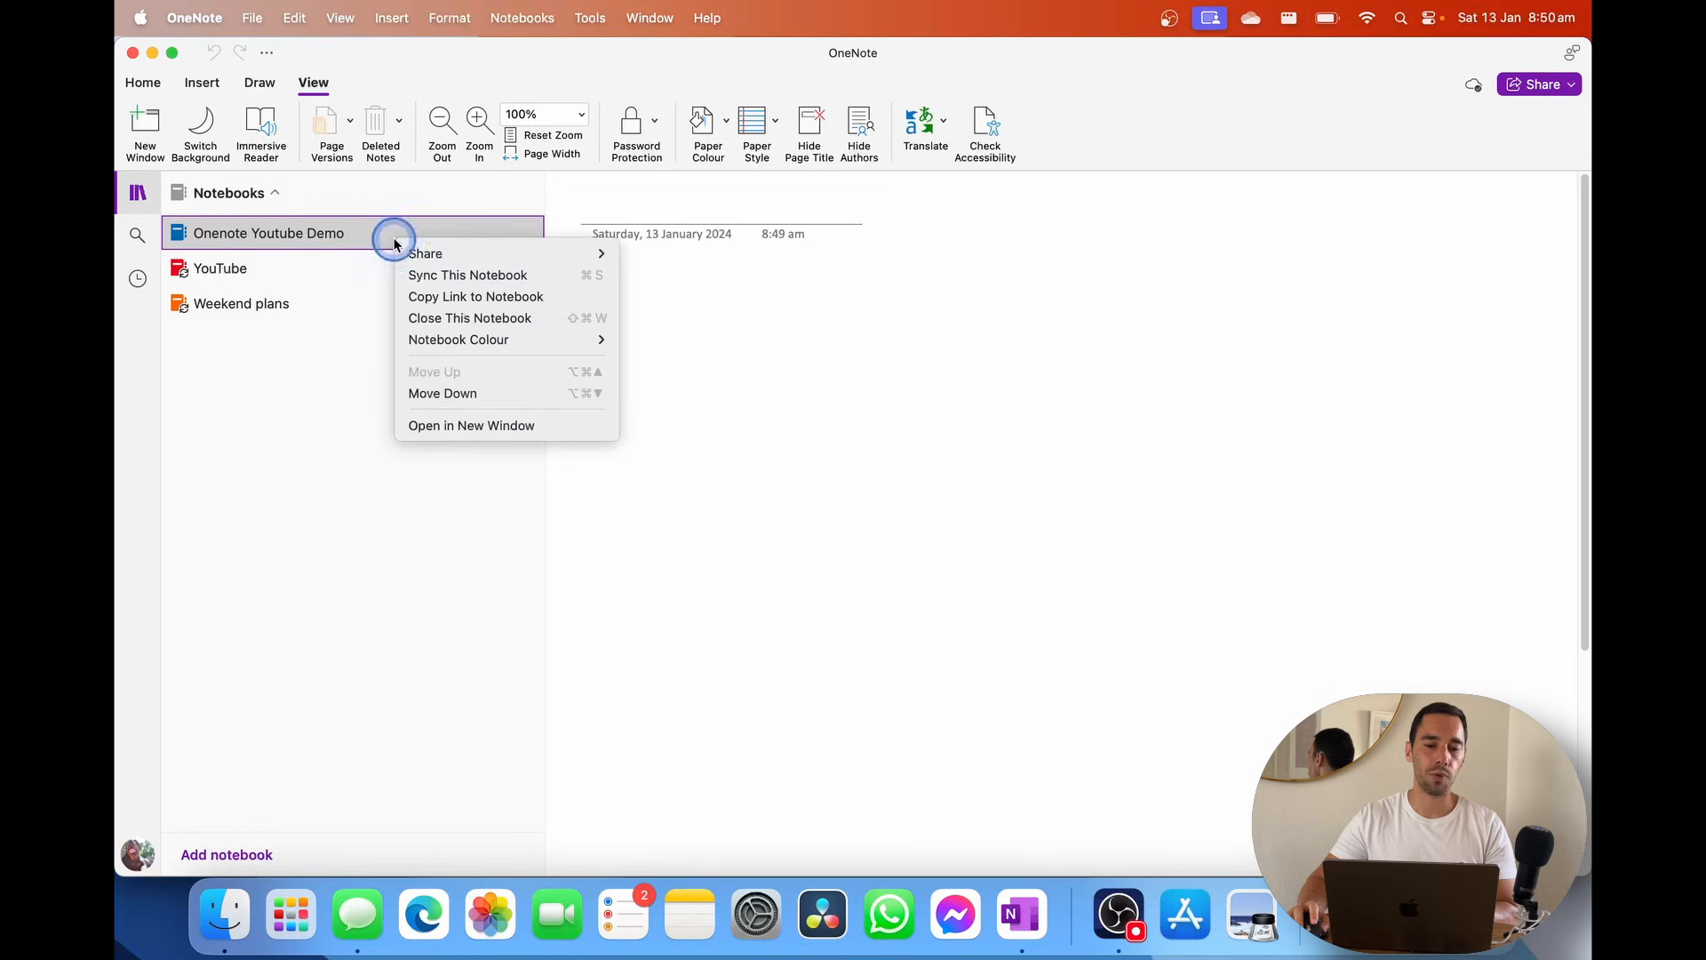
mouse_move(435, 256)
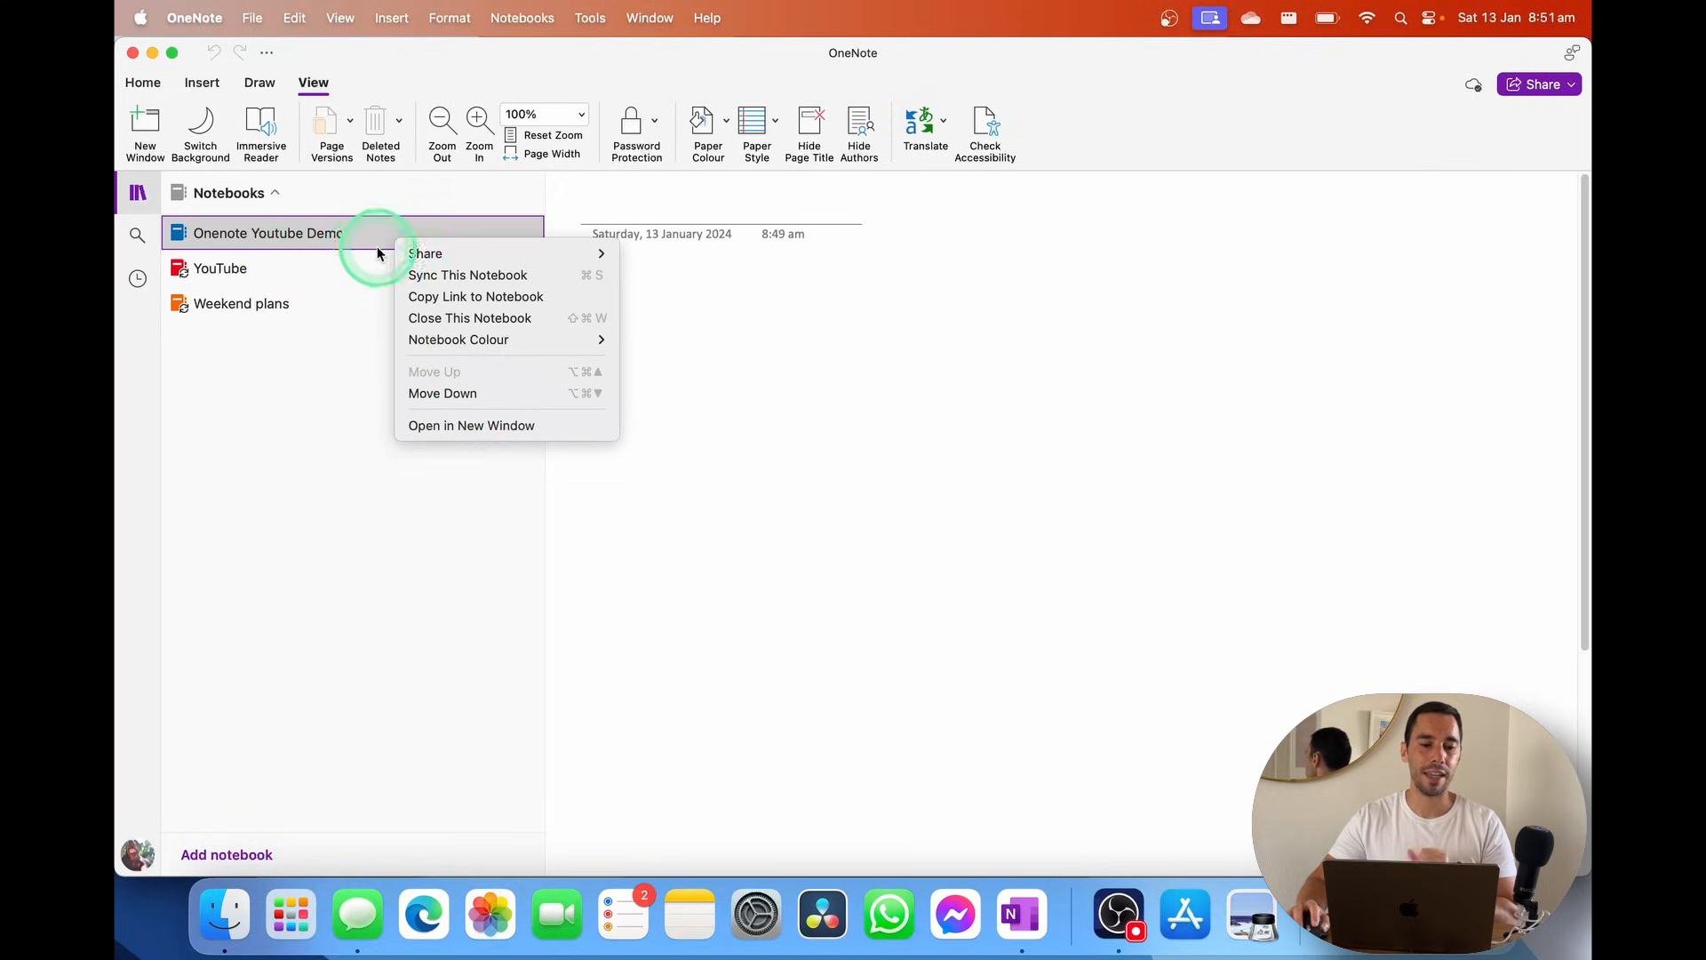
click(747, 329)
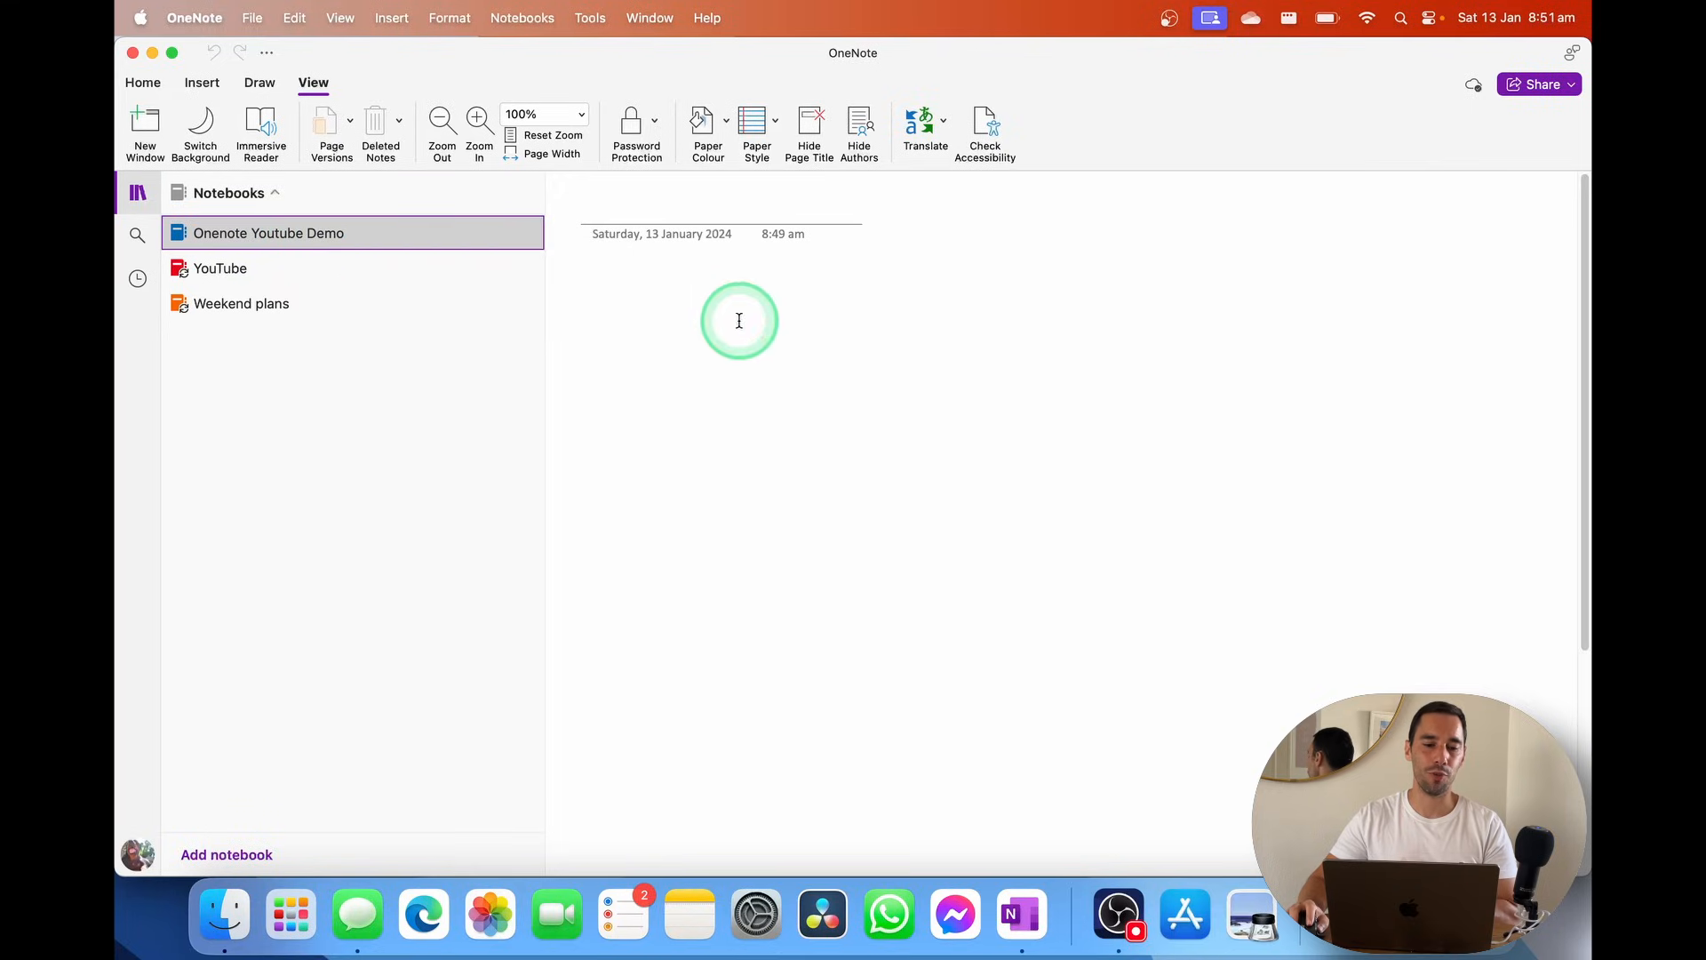
click(382, 231)
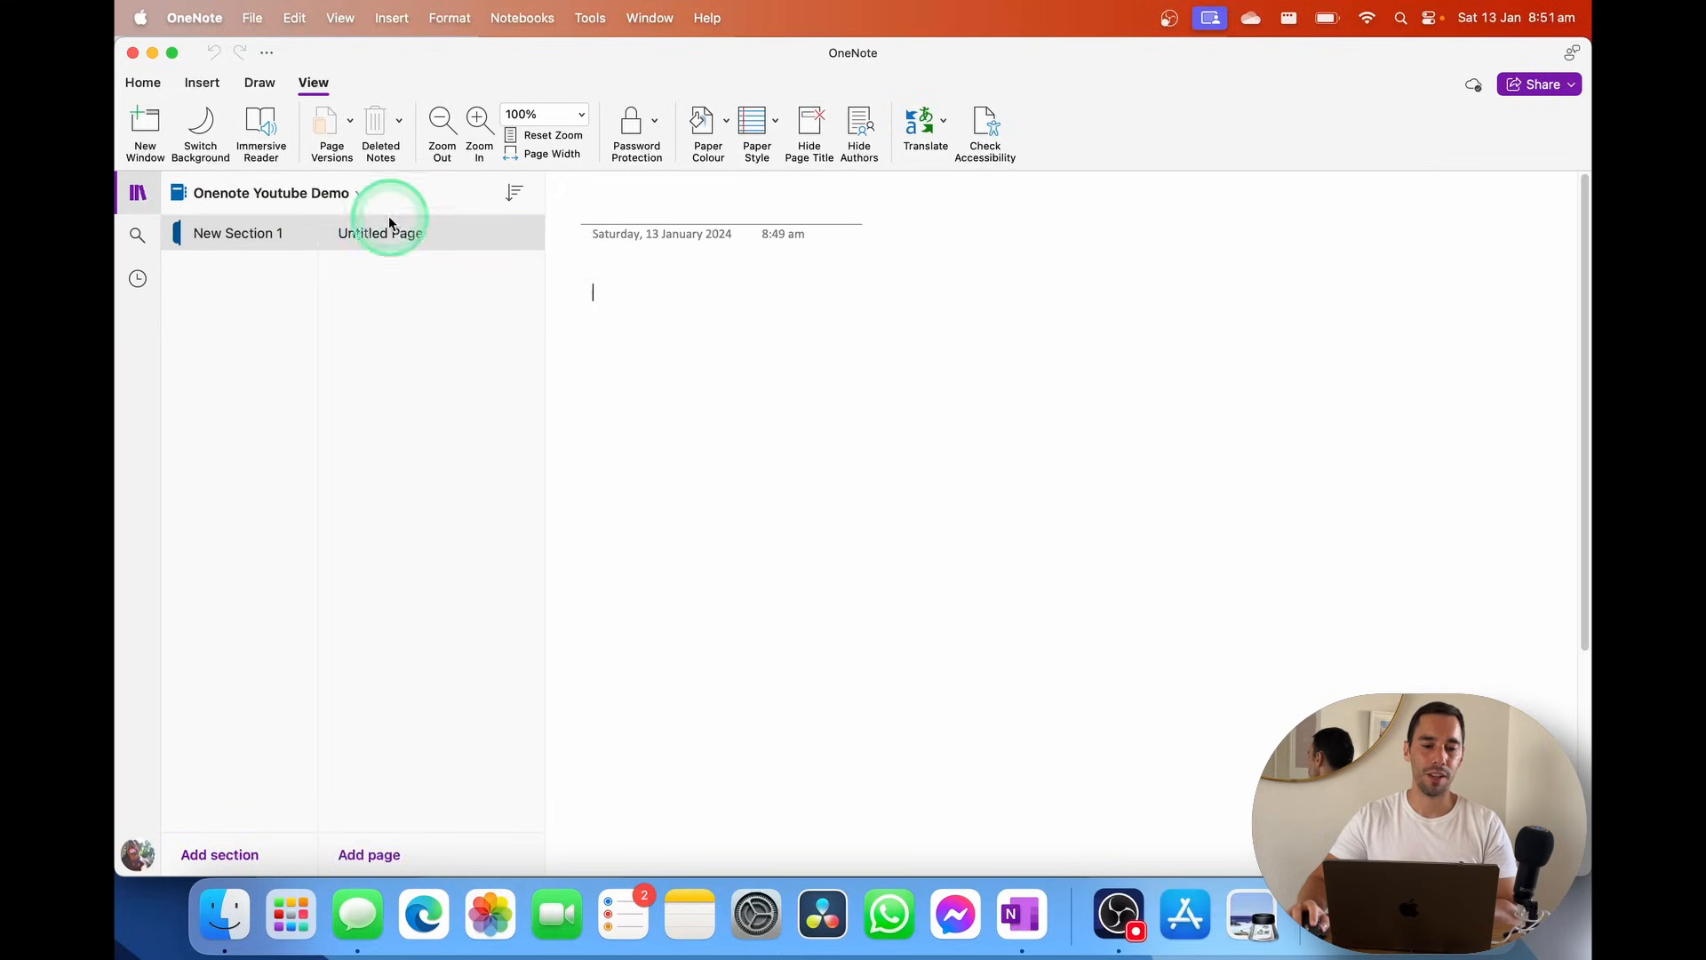
Switch to the YouTube notebook and browse Scripts pages, ending on Top 10 Macbook Accessories
click(329, 196)
click(274, 258)
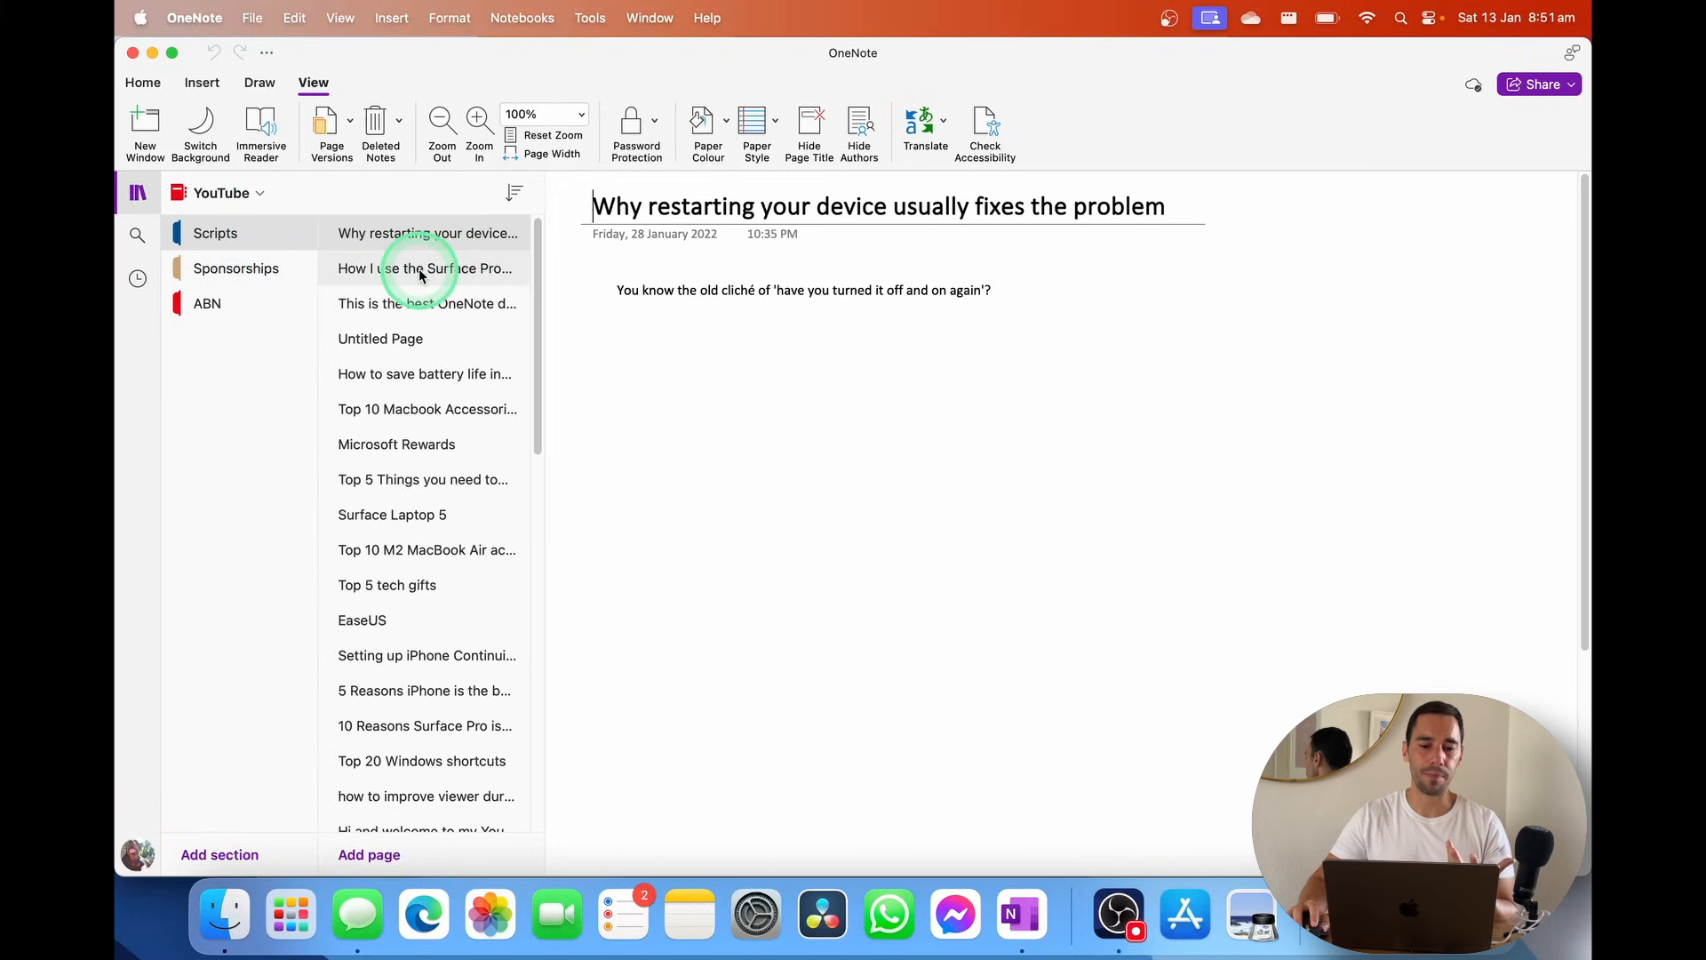
click(436, 304)
click(436, 408)
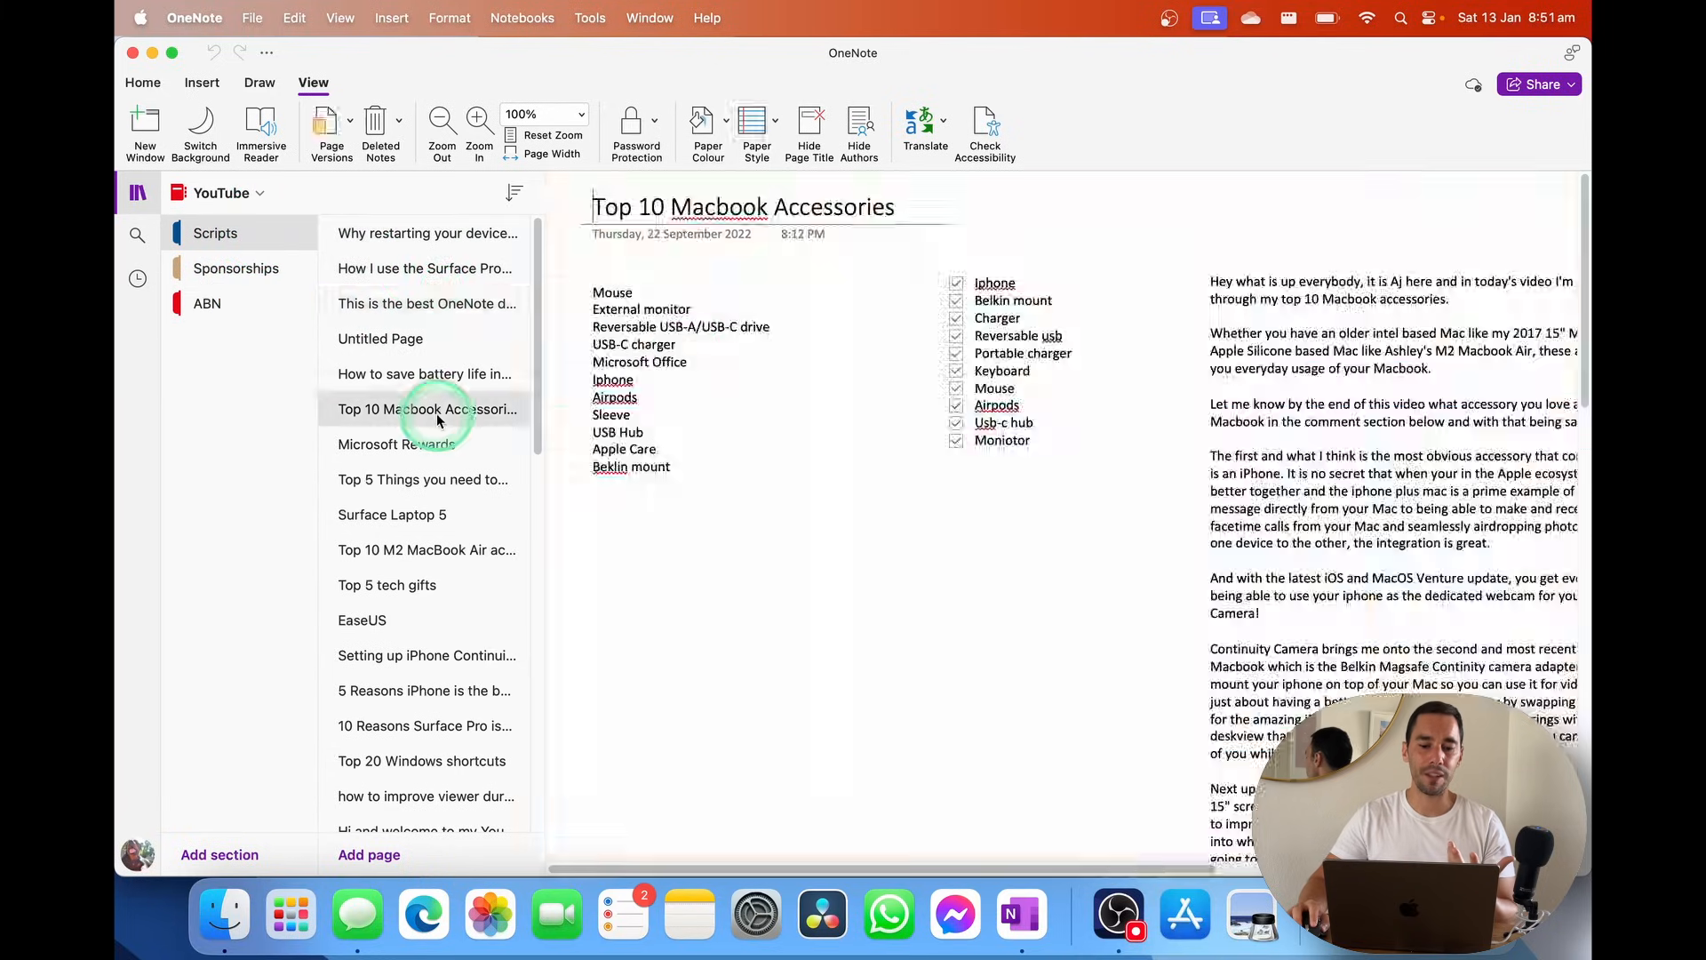
click(438, 478)
click(449, 585)
click(459, 667)
click(450, 725)
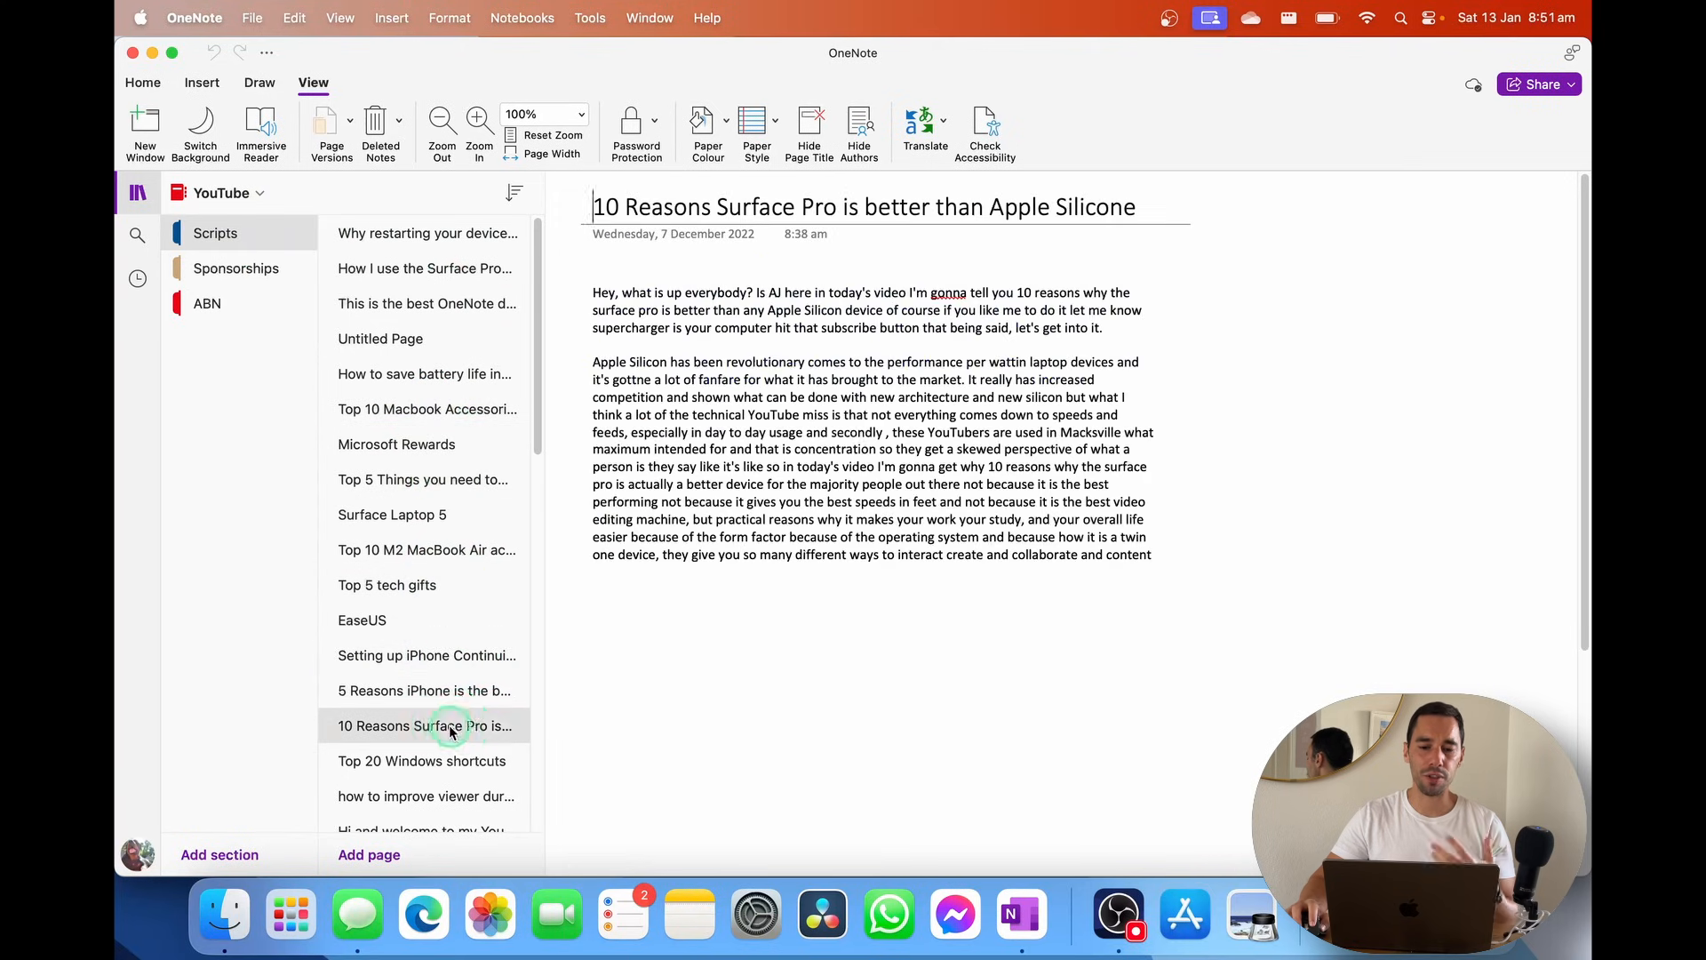
click(444, 419)
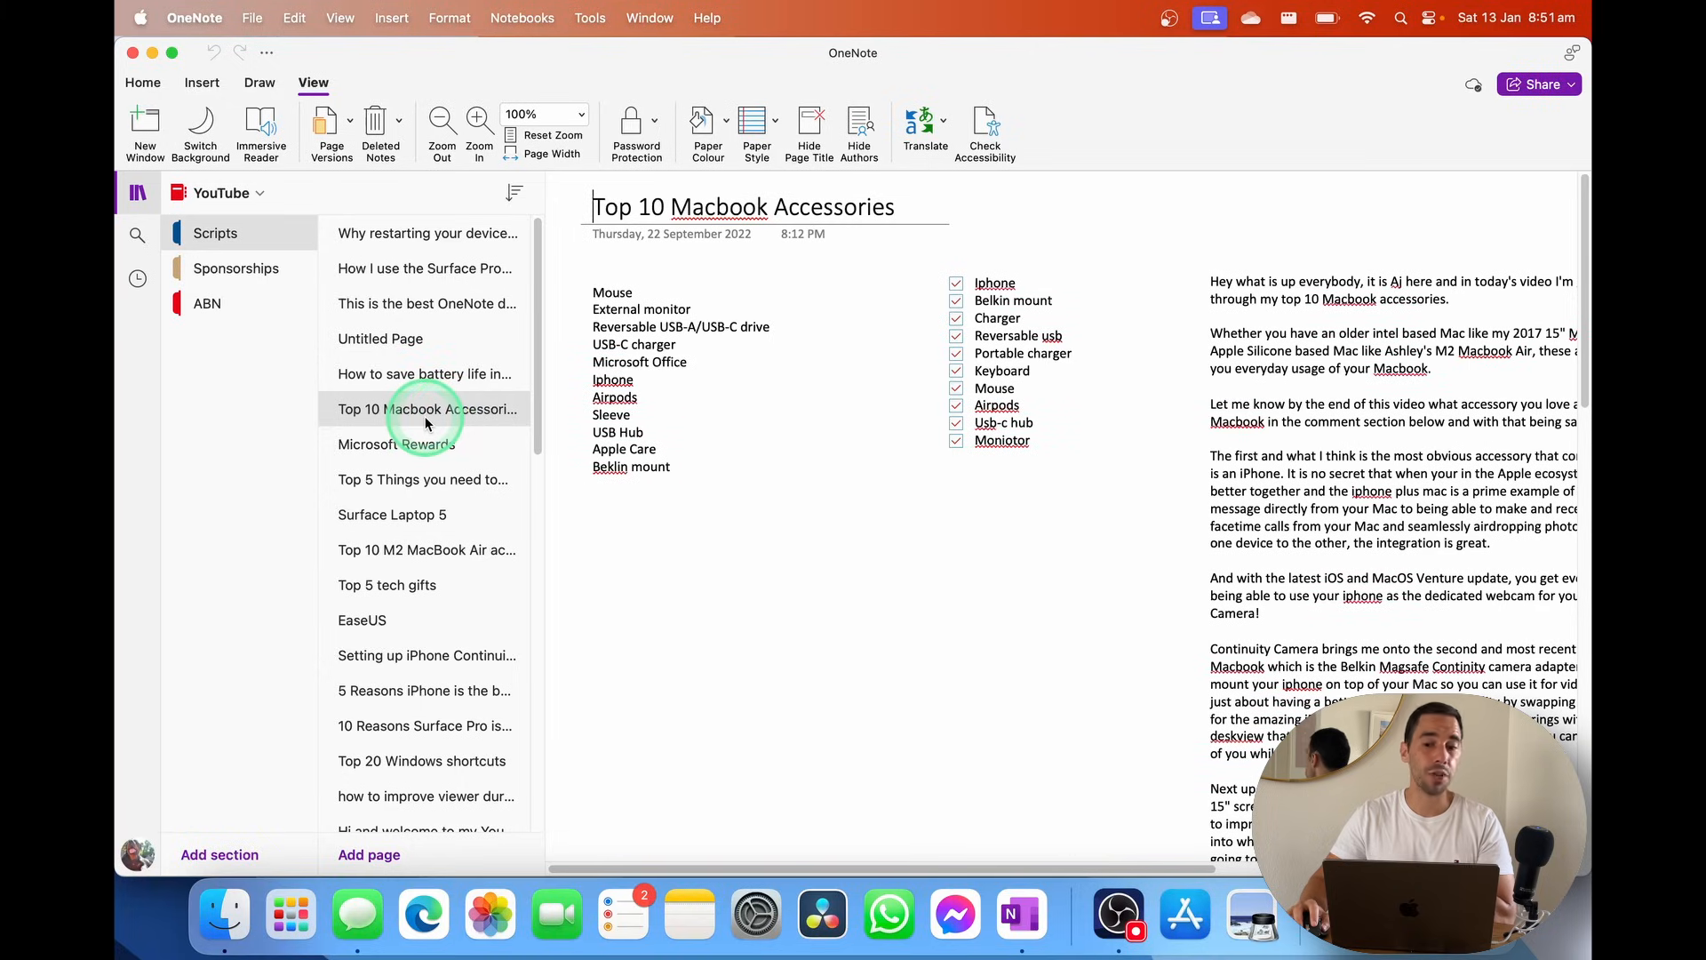
Select the accessories list and ten-item checklist, scroll across, then return to Onenote Youtube Demo
click(661, 423)
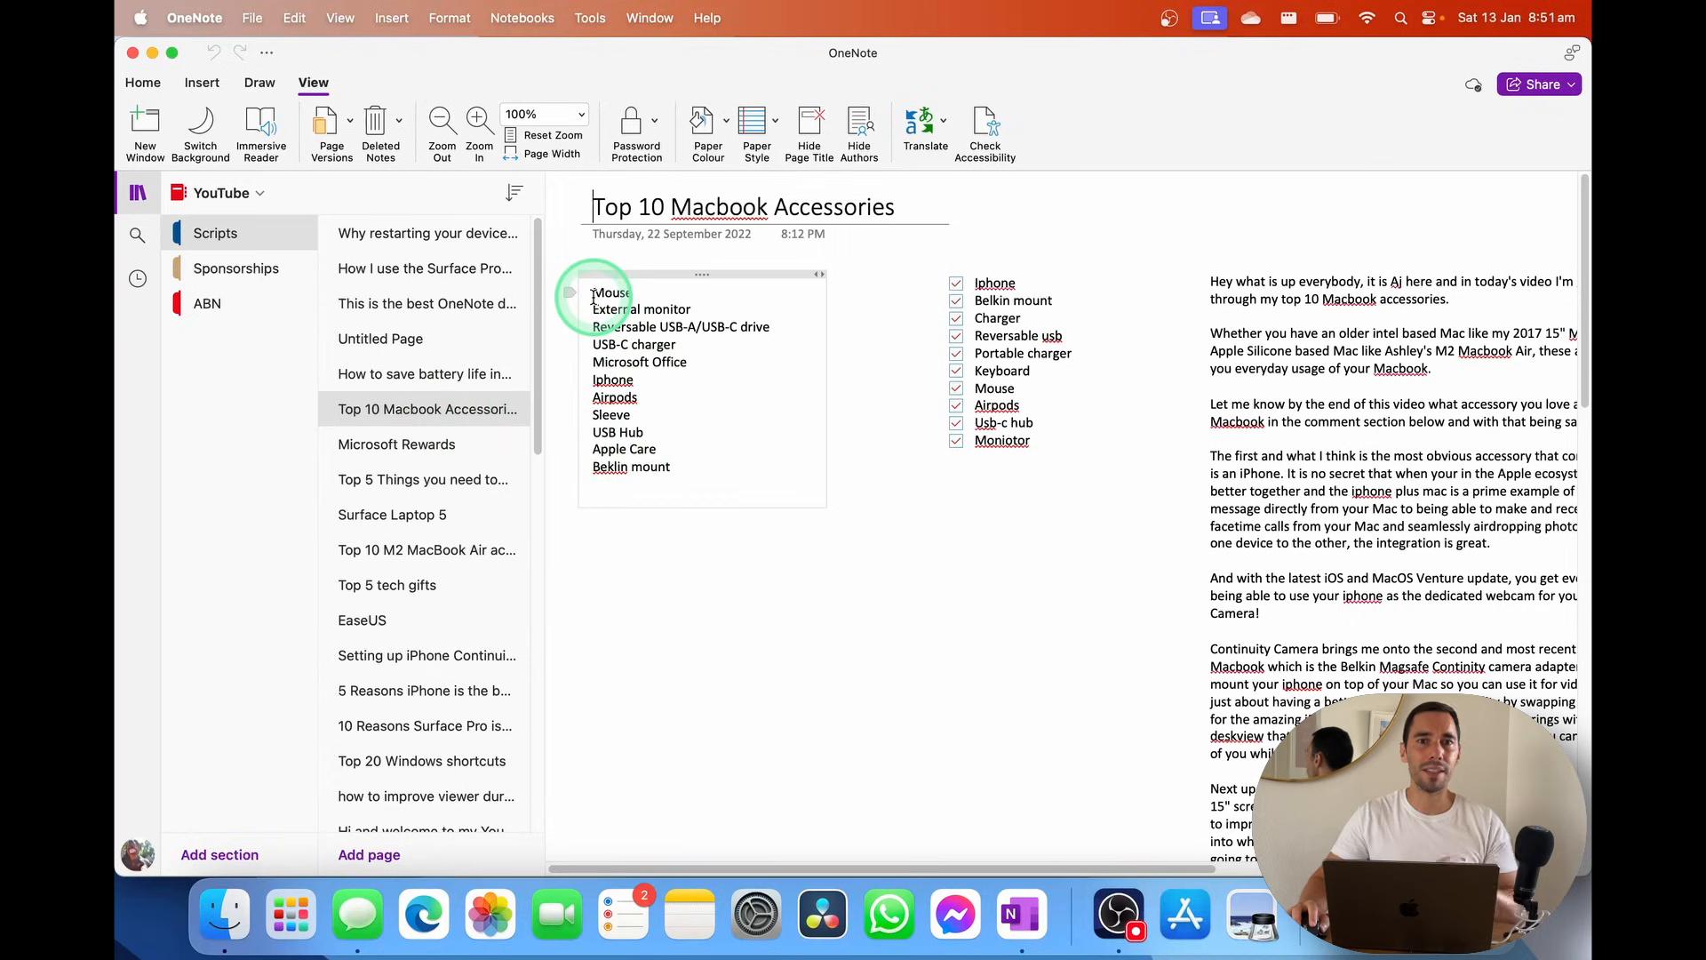
drag(594, 295, 689, 466)
click(689, 466)
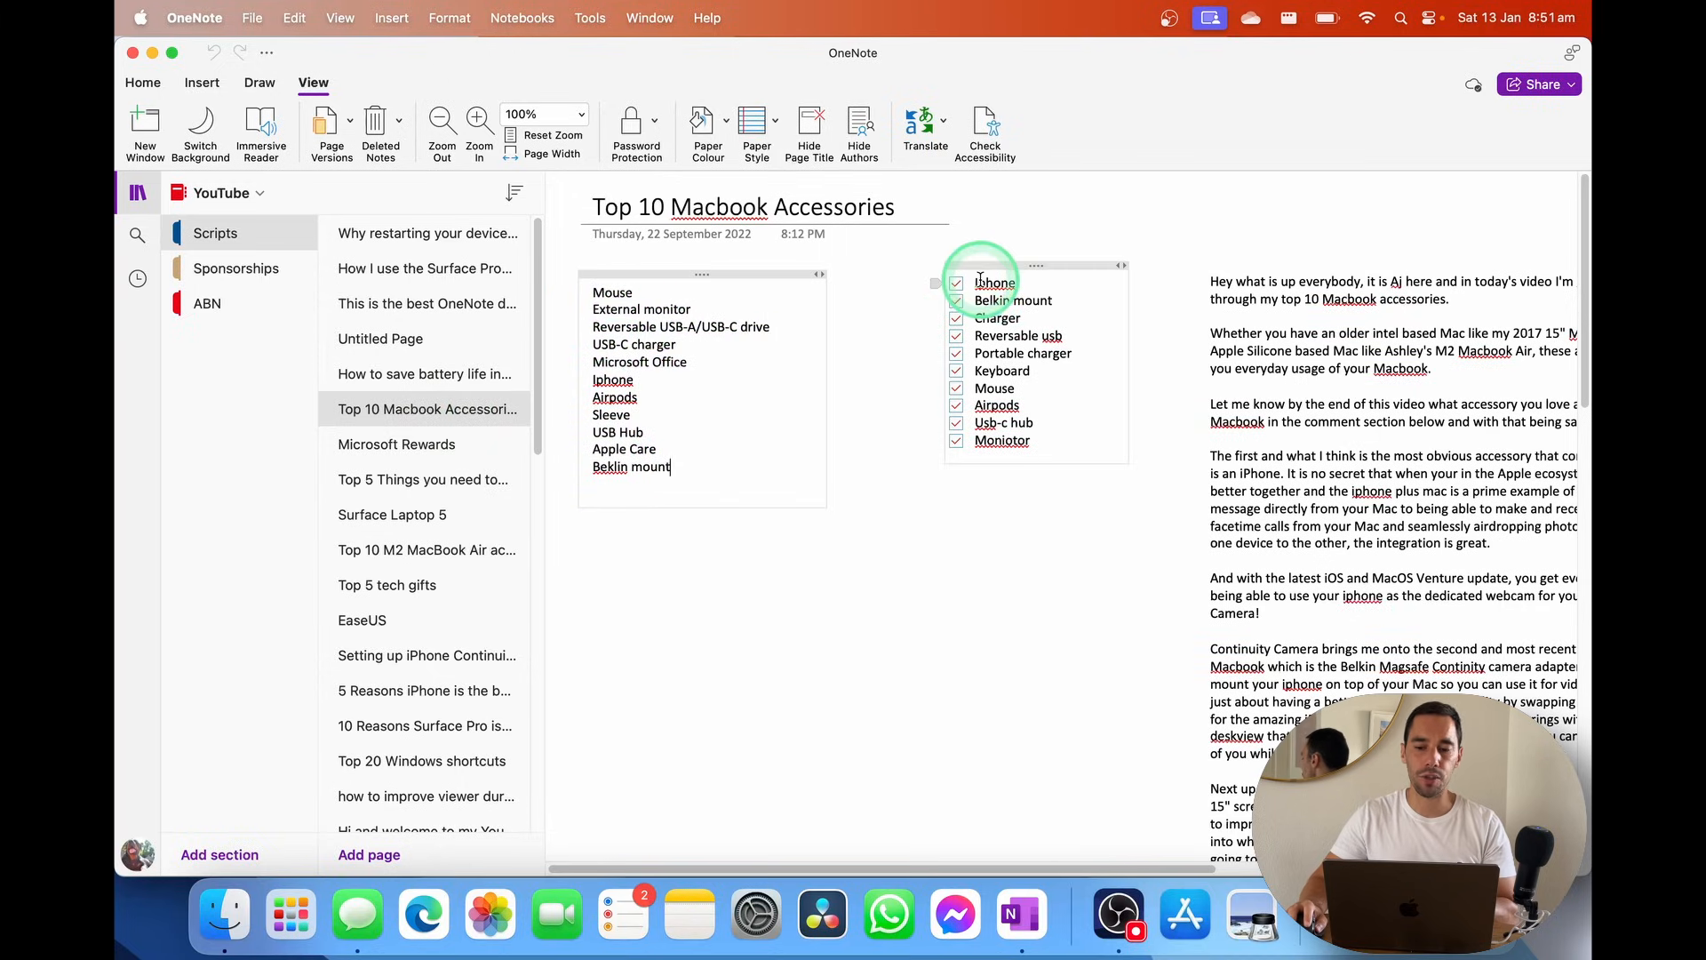
drag(977, 277, 1060, 450)
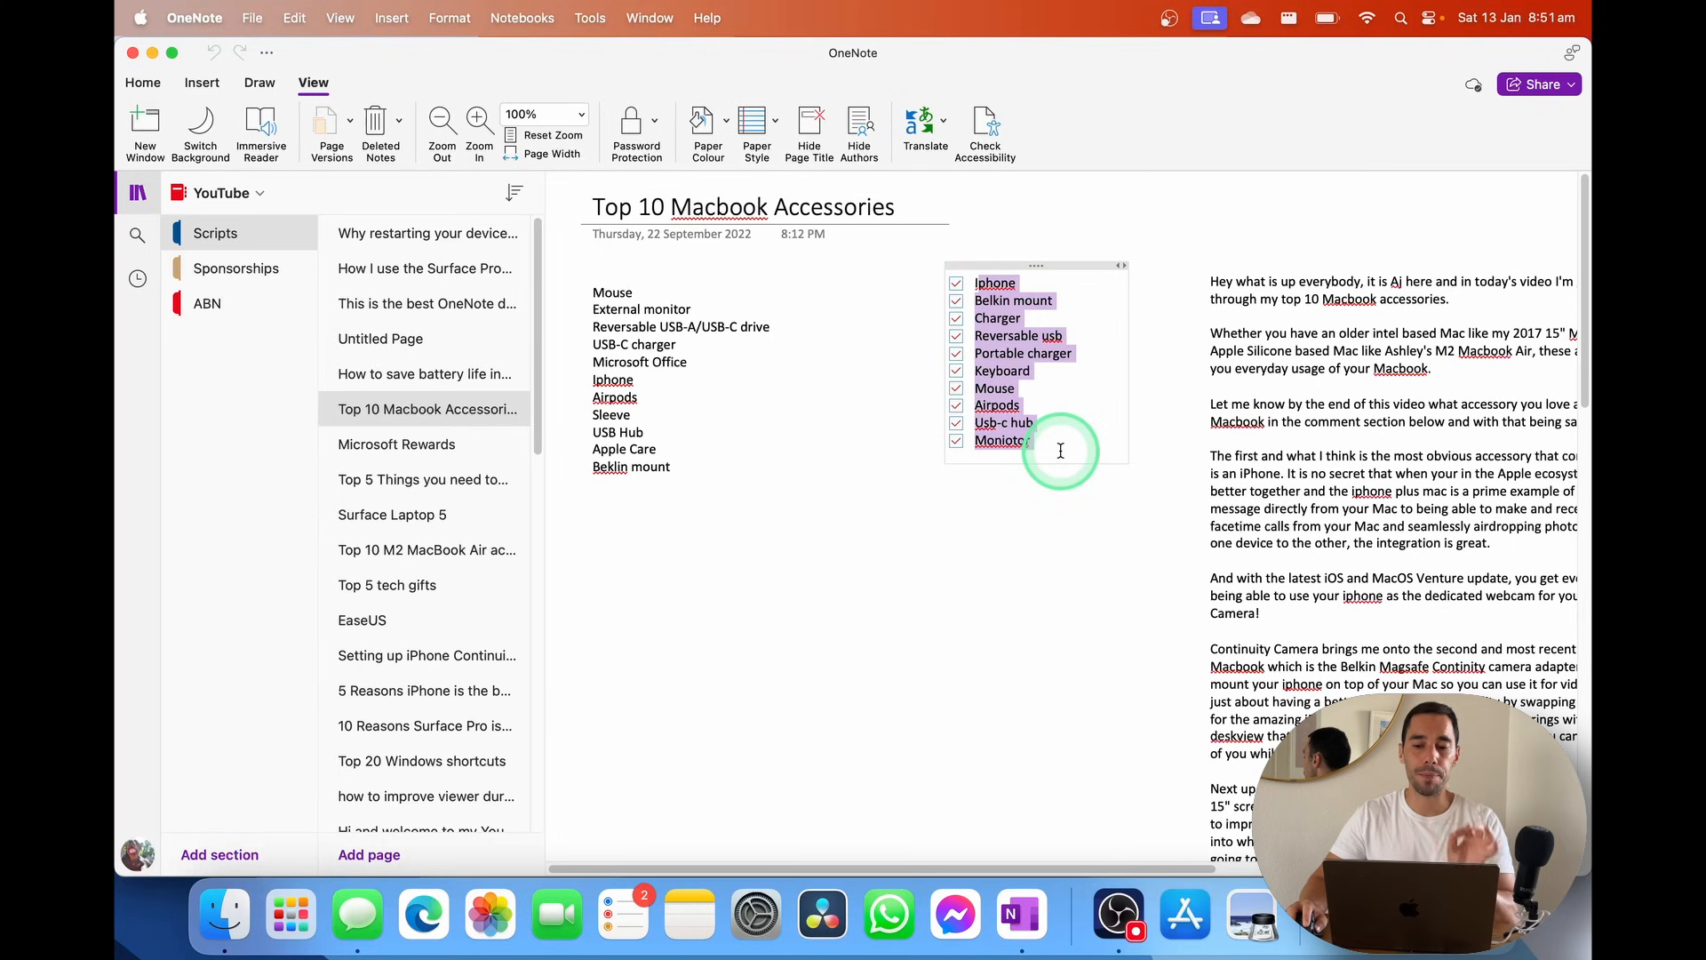
click(1060, 451)
drag(1212, 868, 1433, 867)
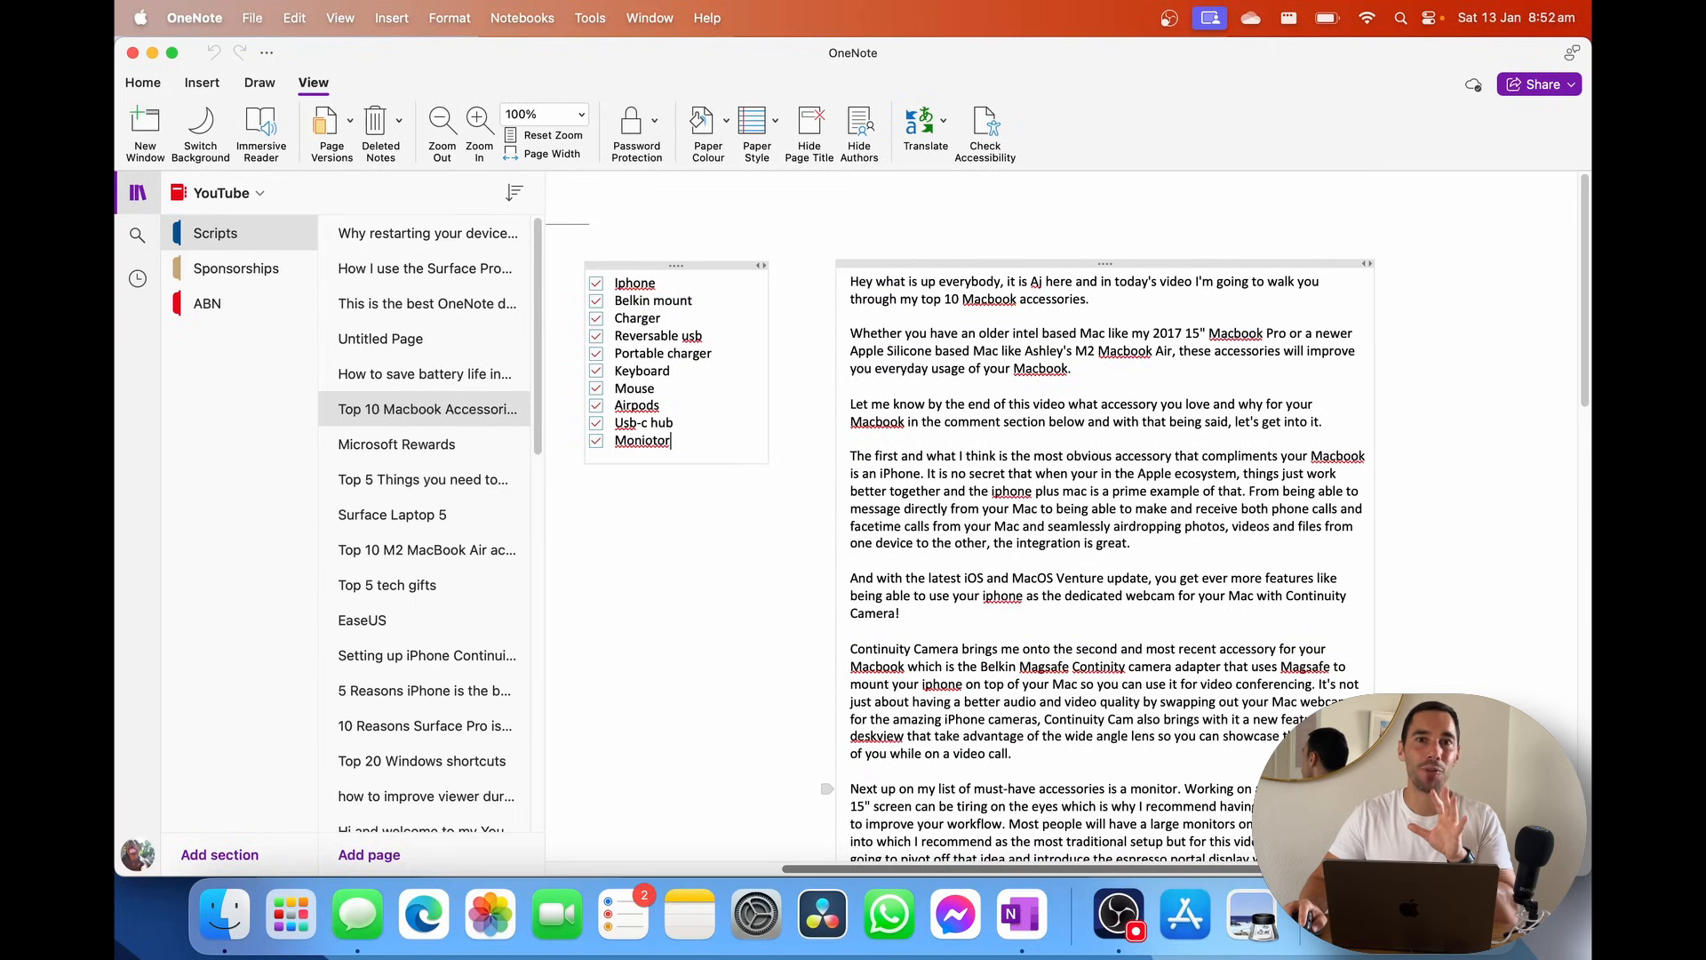
drag(1433, 867, 1200, 838)
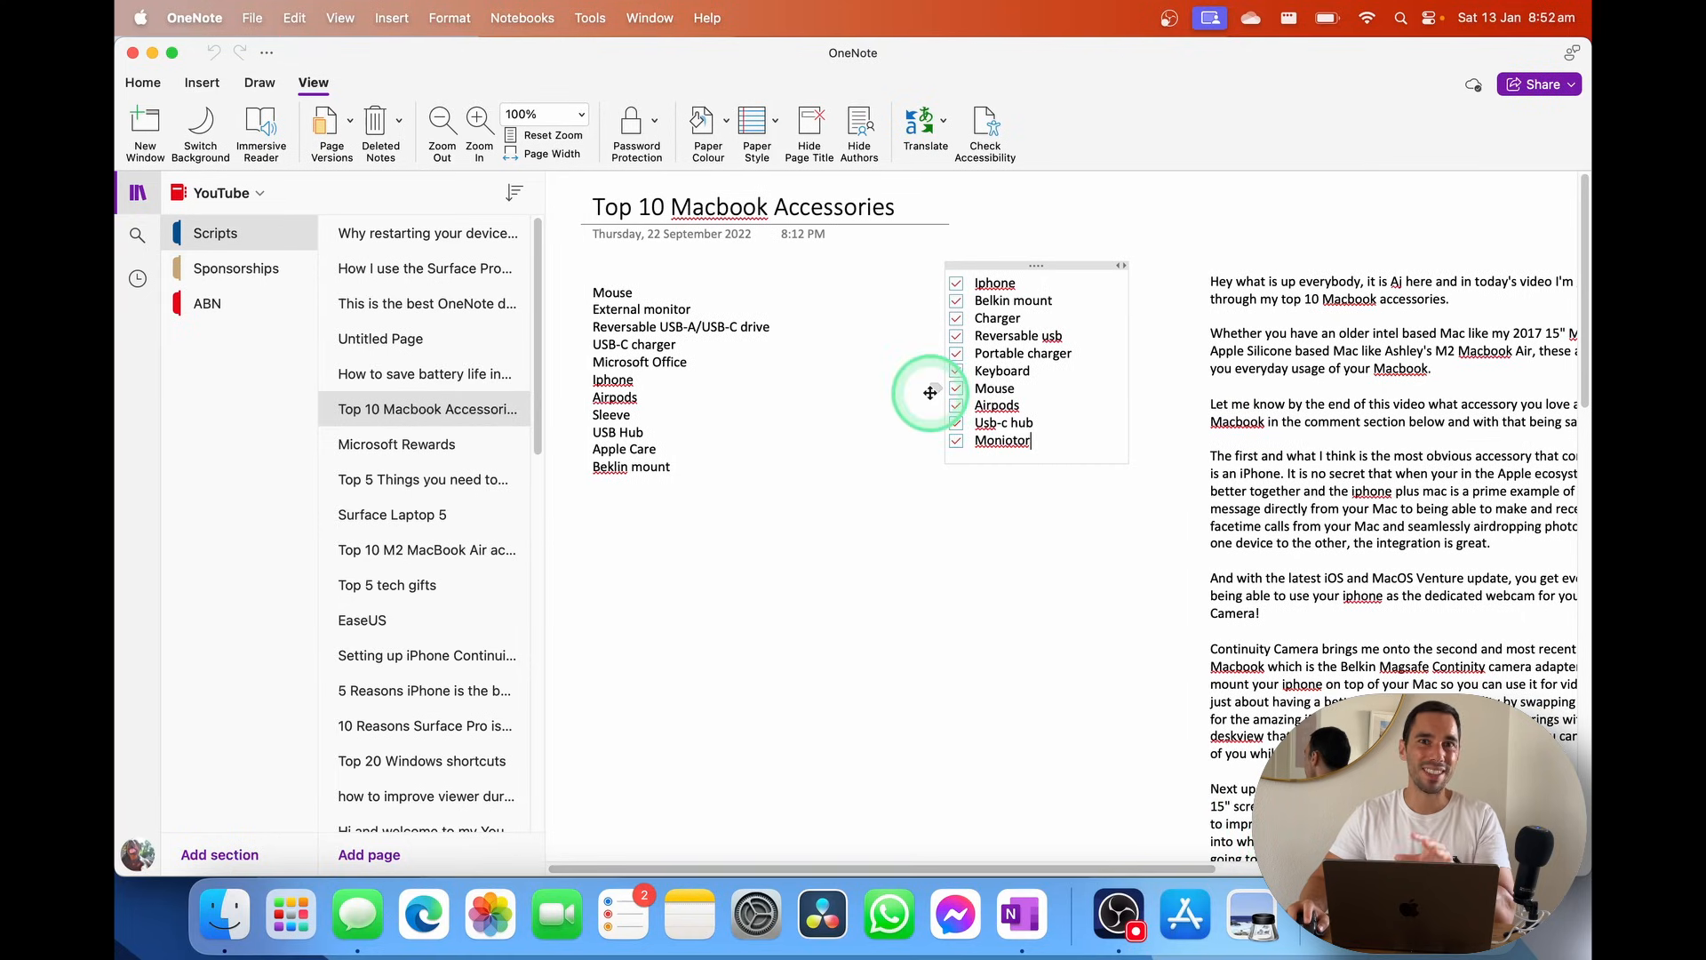
click(218, 193)
click(293, 232)
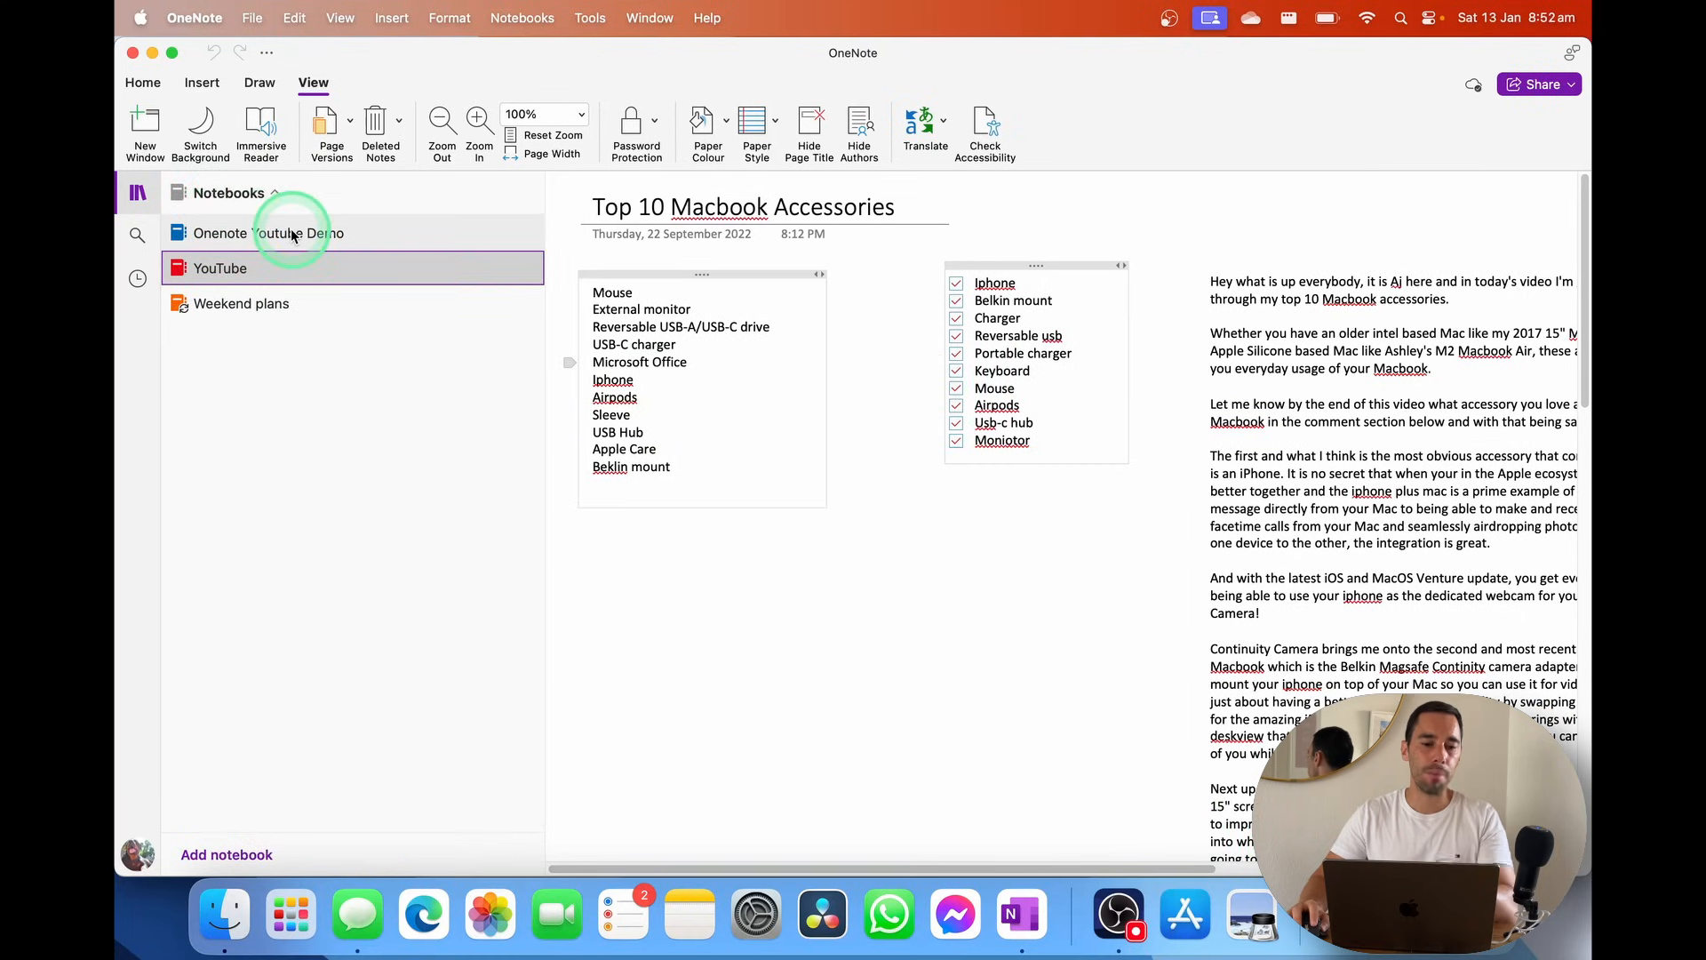
Rename New Section 1 in the Onenote Youtube Demo notebook to 'Demo Ideas'
click(271, 249)
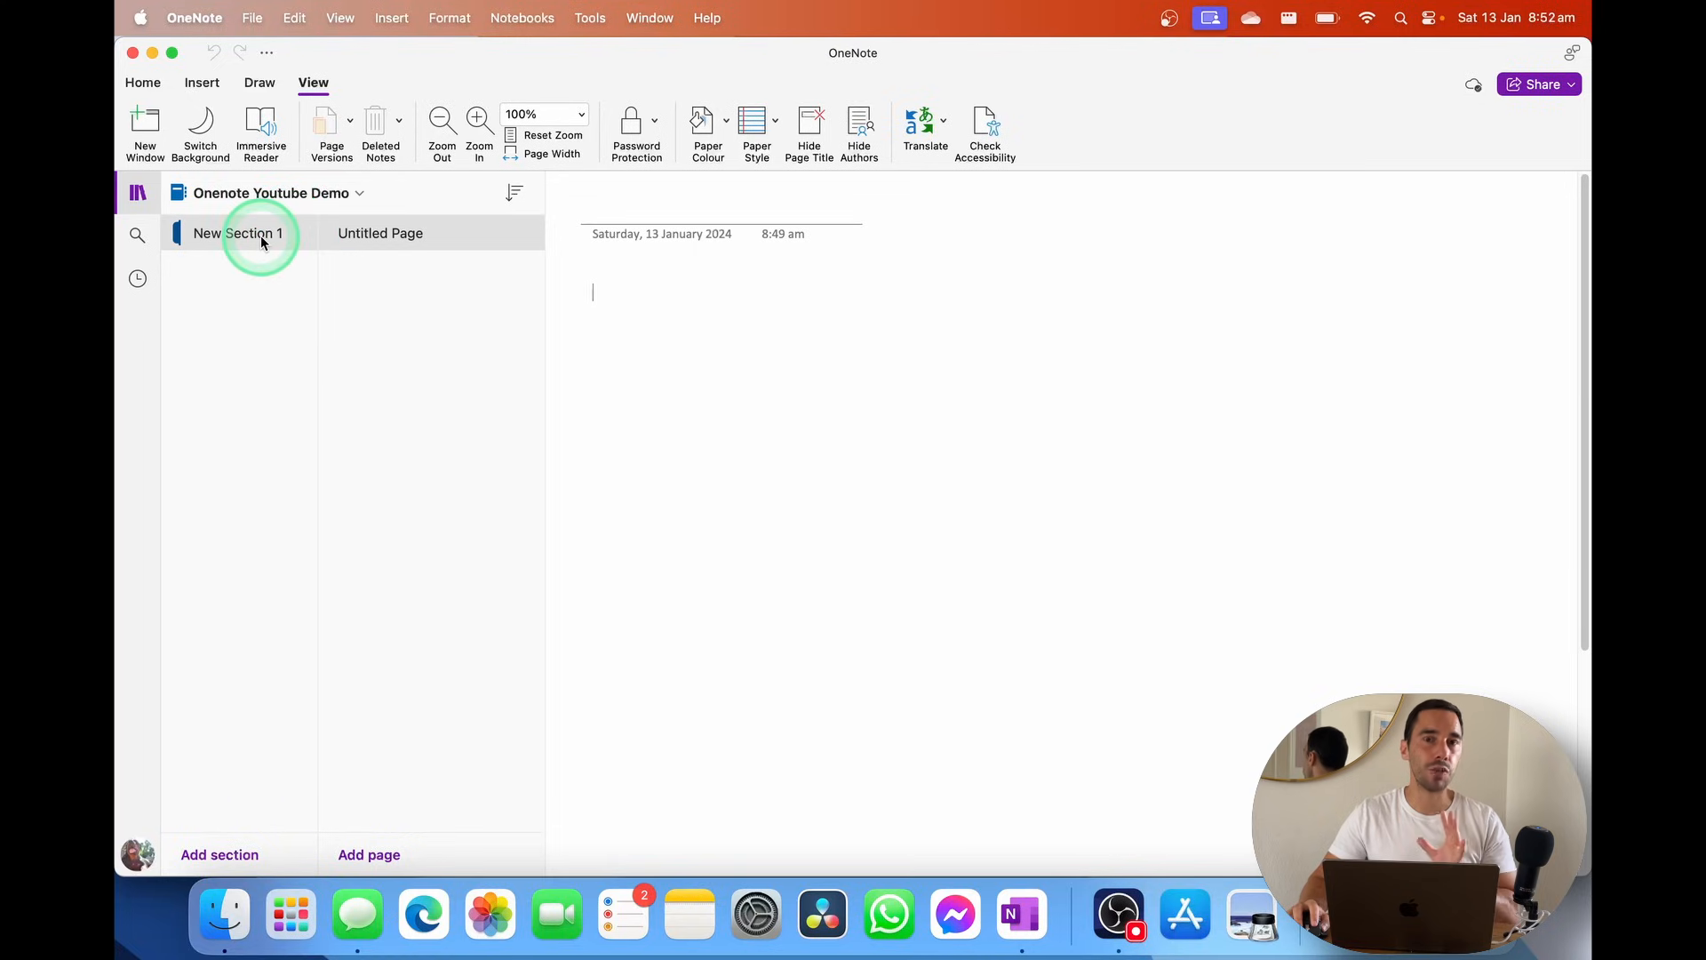
right_click(270, 235)
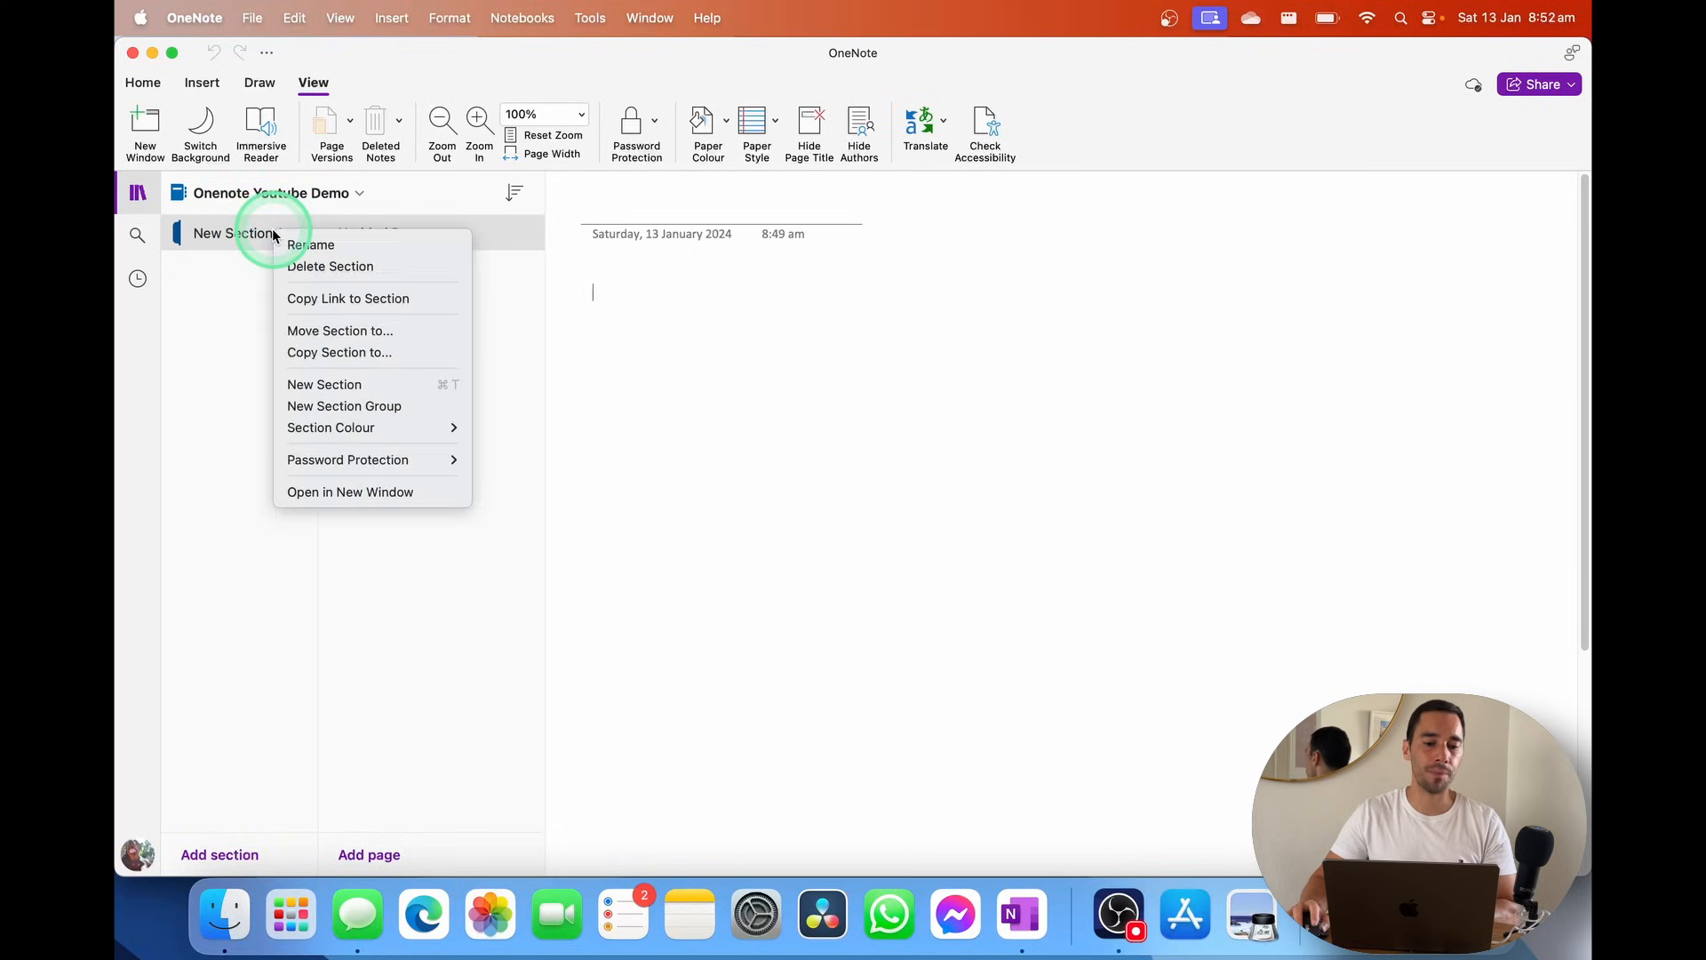
click(381, 240)
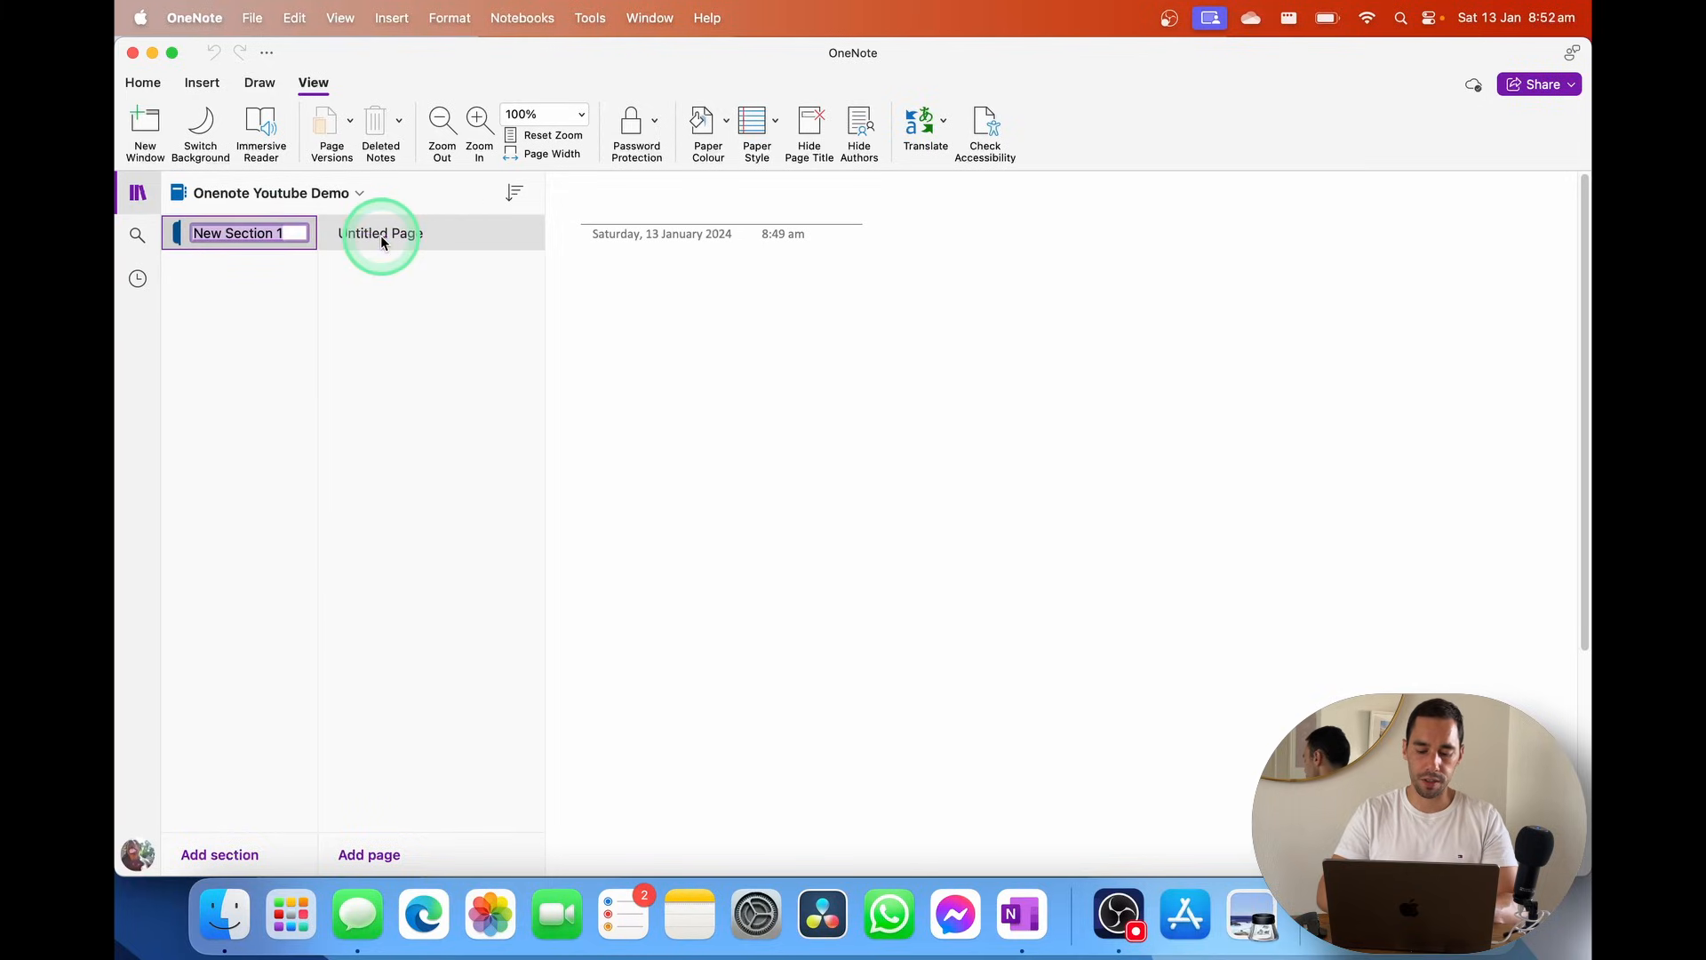
text(Demo Ideas)
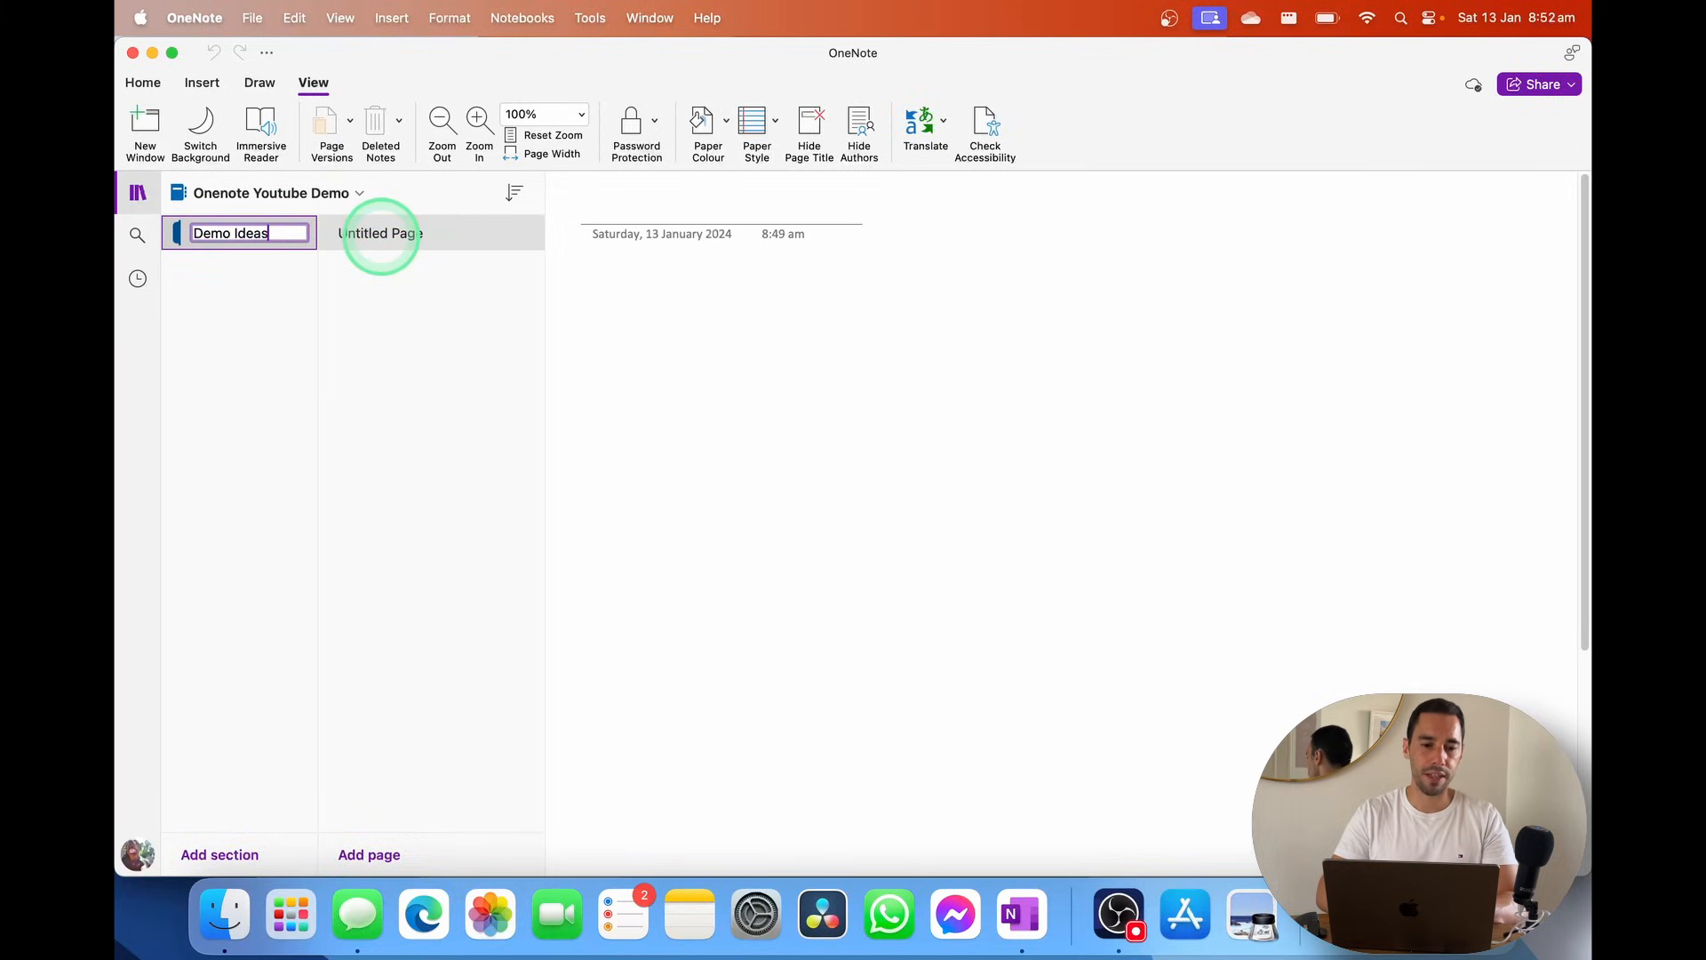
click(761, 396)
Add a second section named 'Sponorships'
click(237, 249)
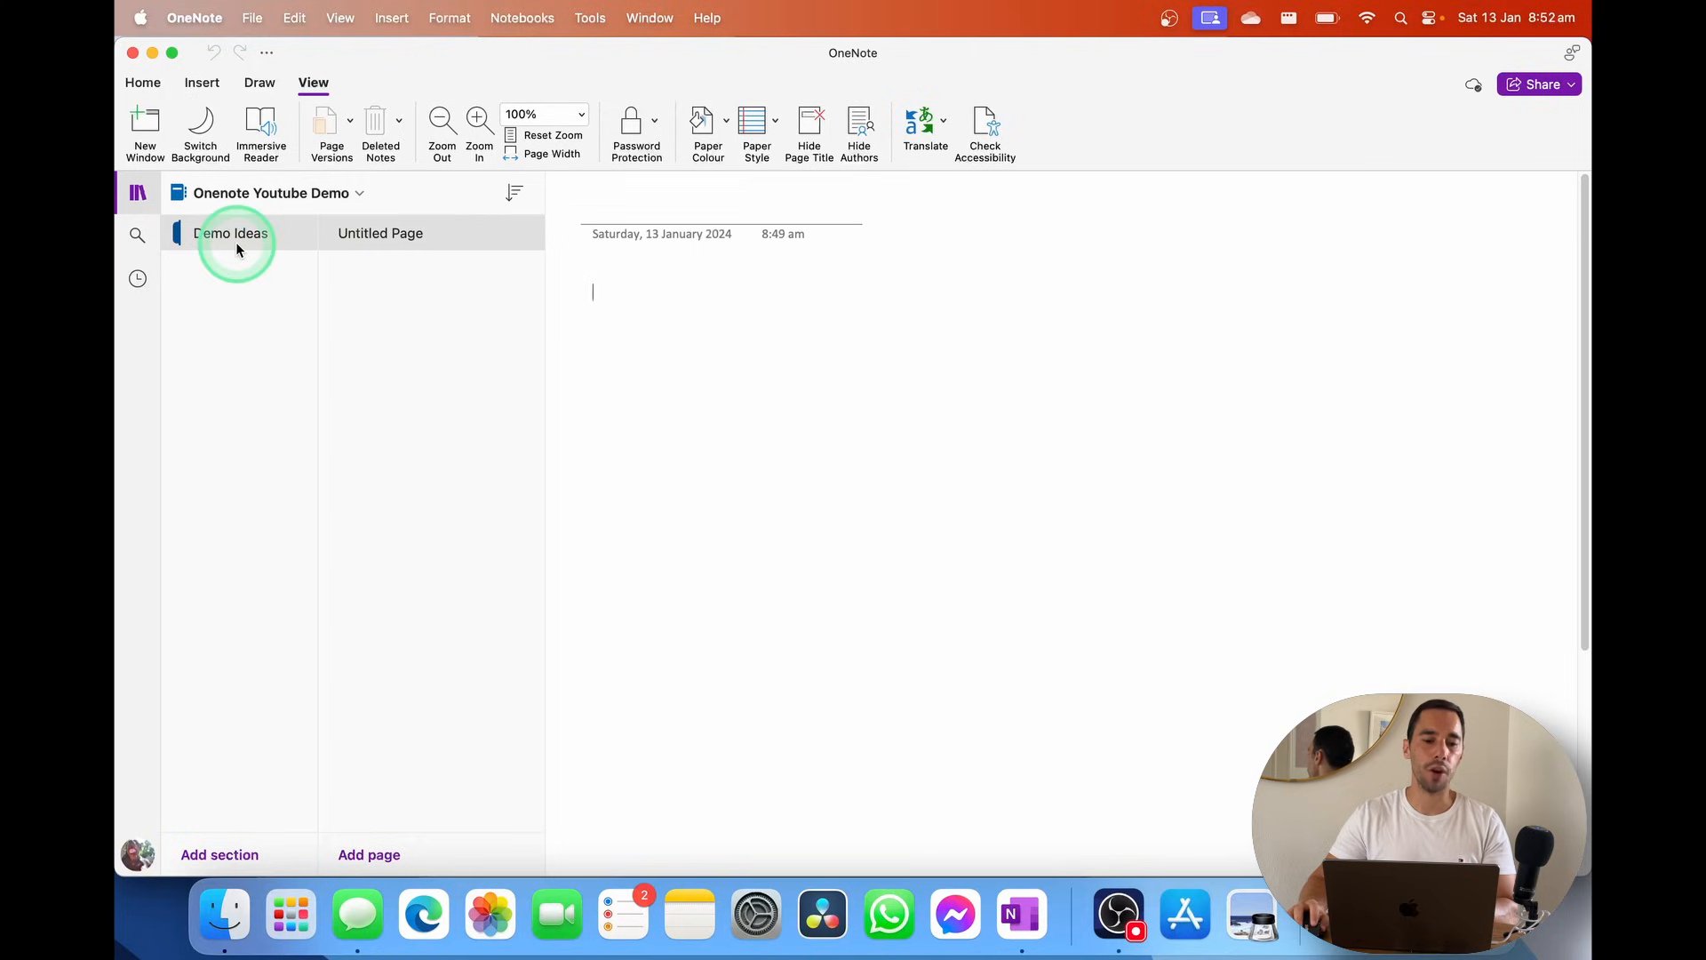
click(234, 855)
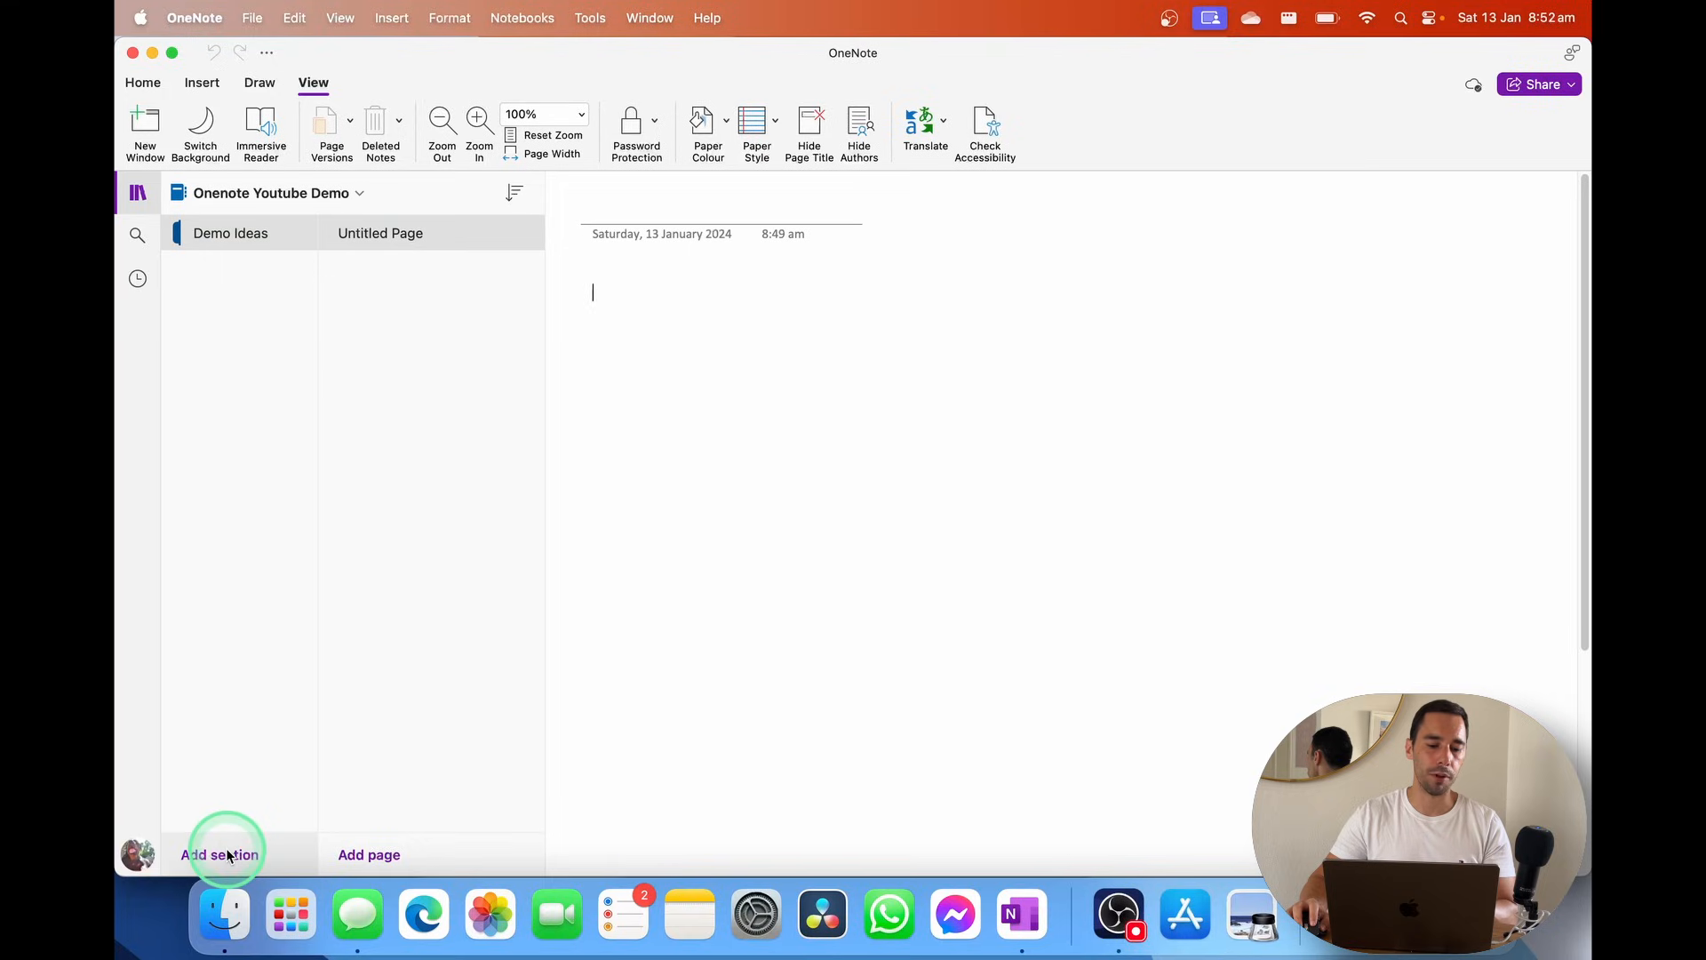
click(229, 855)
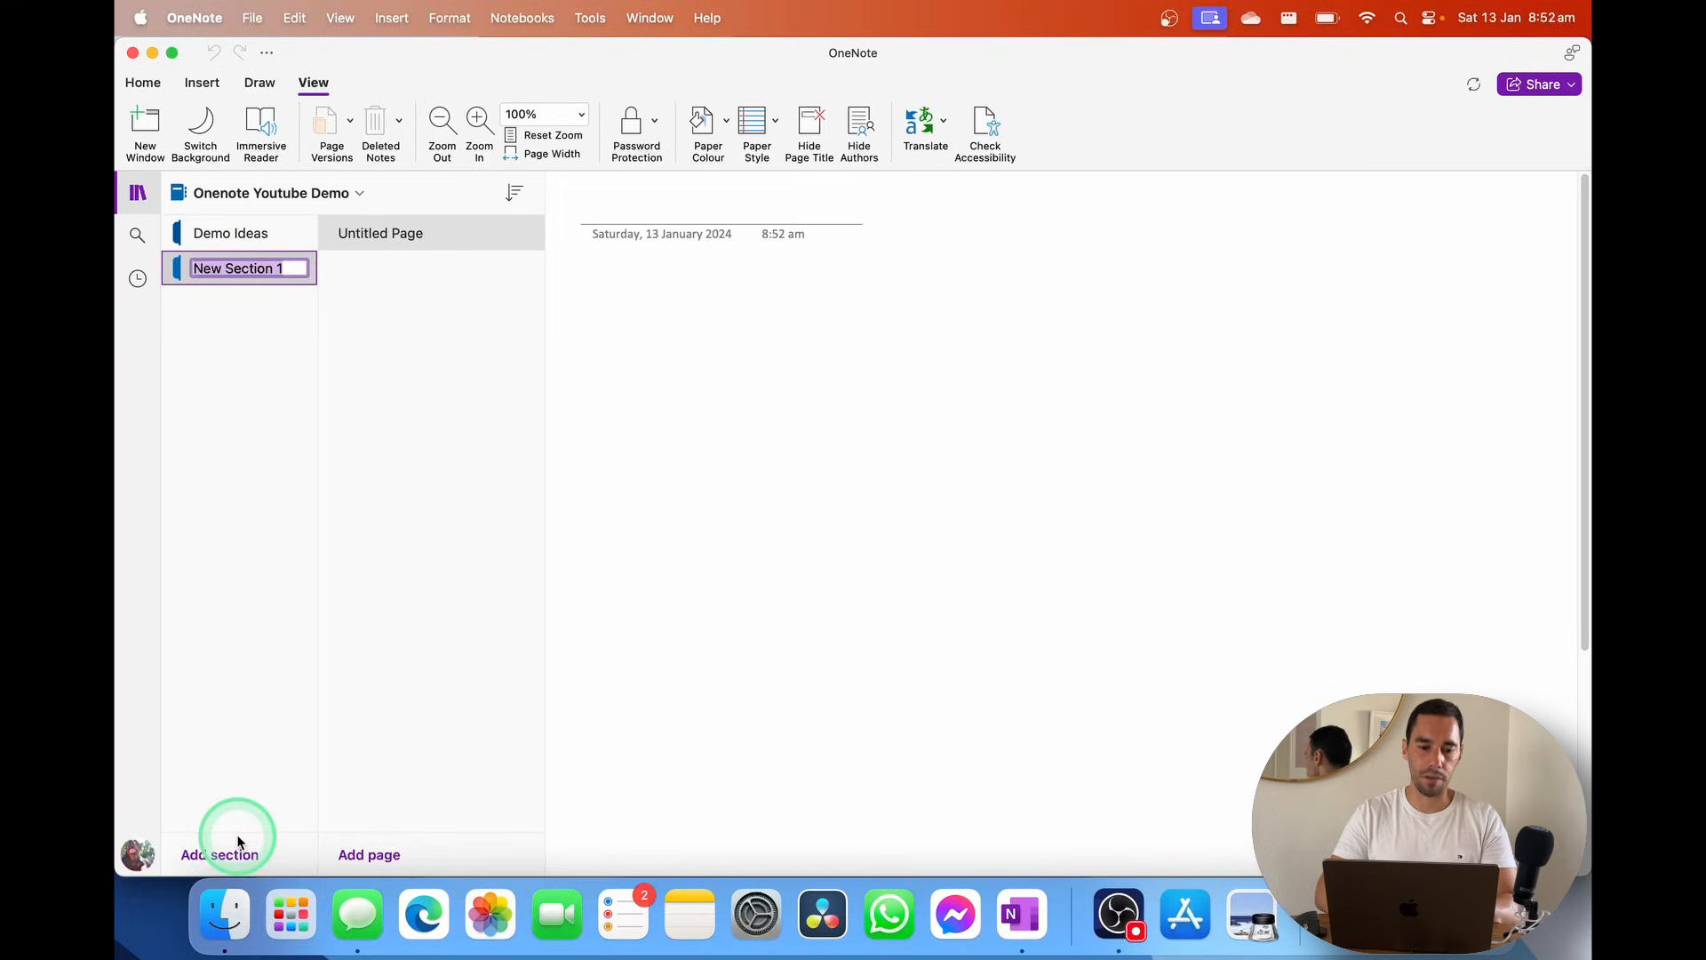
text(Sponorships)
key(Return)
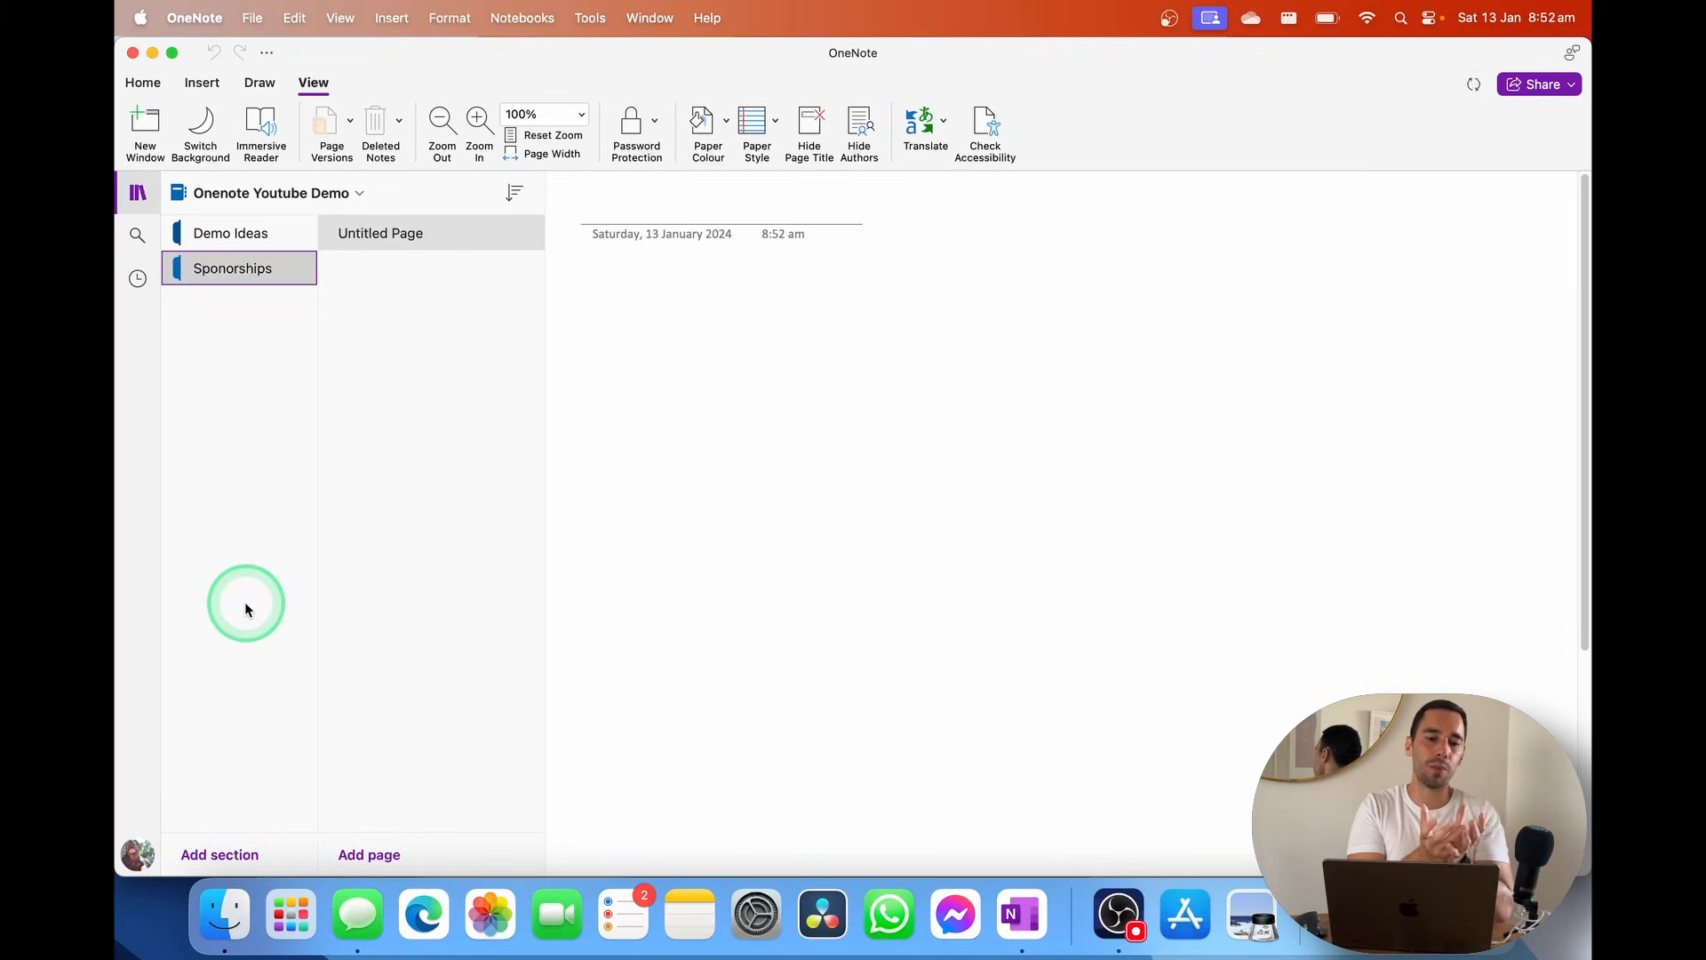
Title the Demo Ideas page 'Create OneNote Demo', removing the space in 'One Note'
click(275, 234)
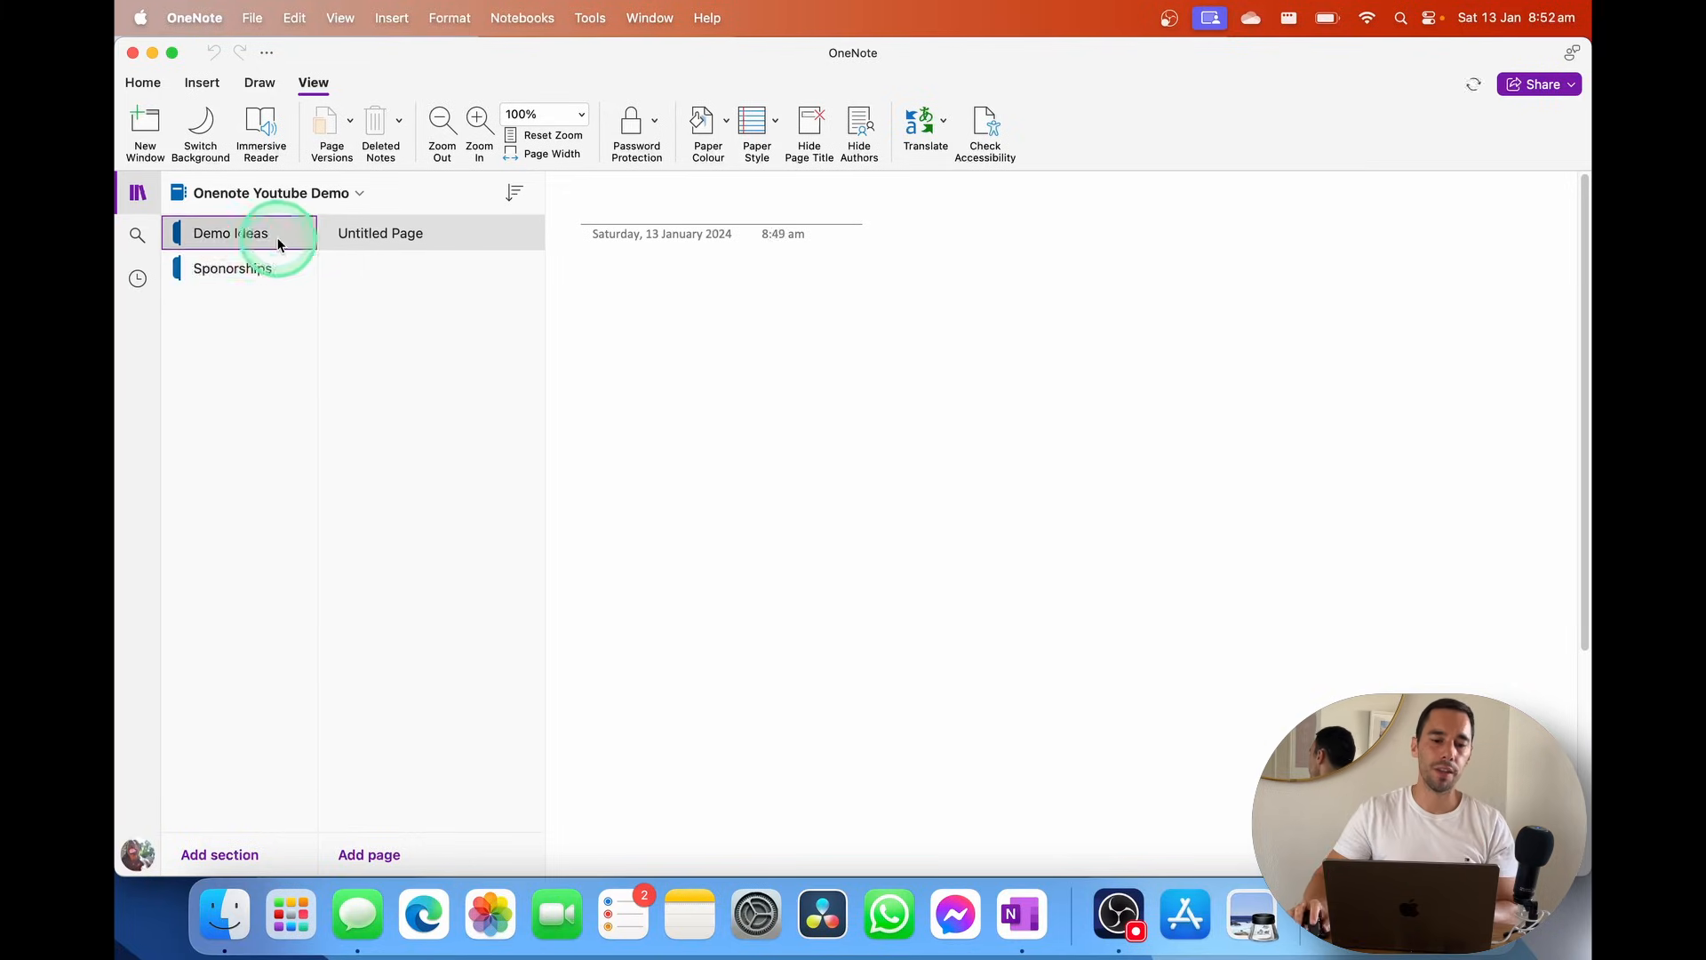
click(415, 242)
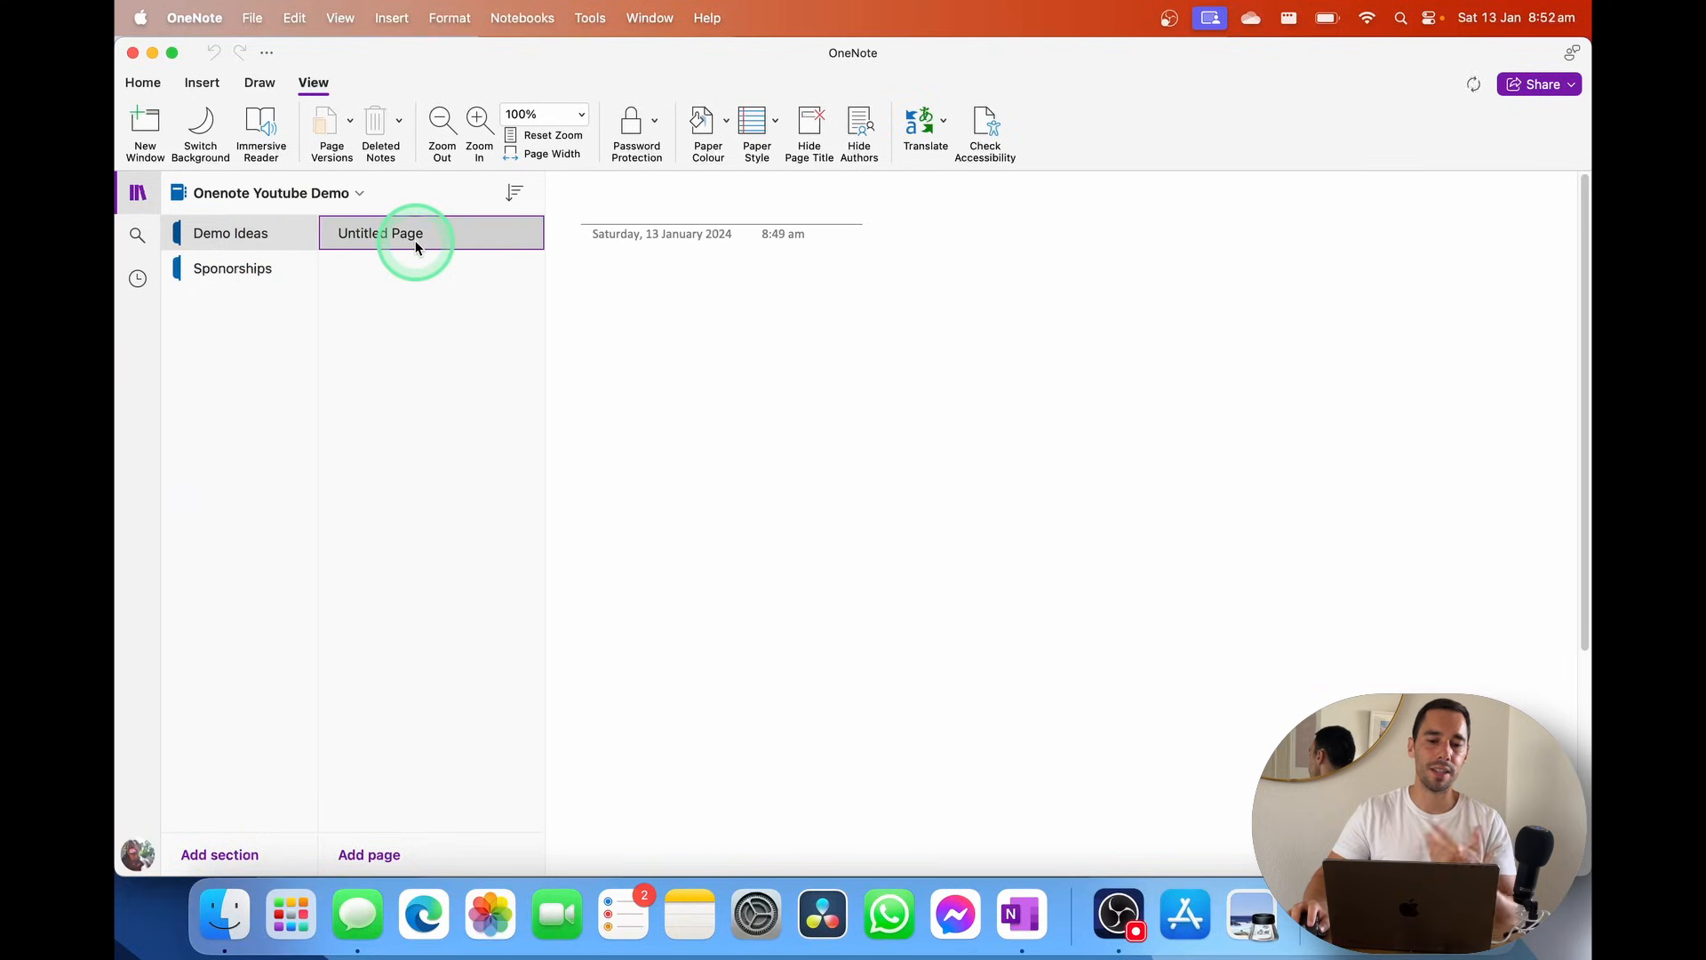
click(592, 215)
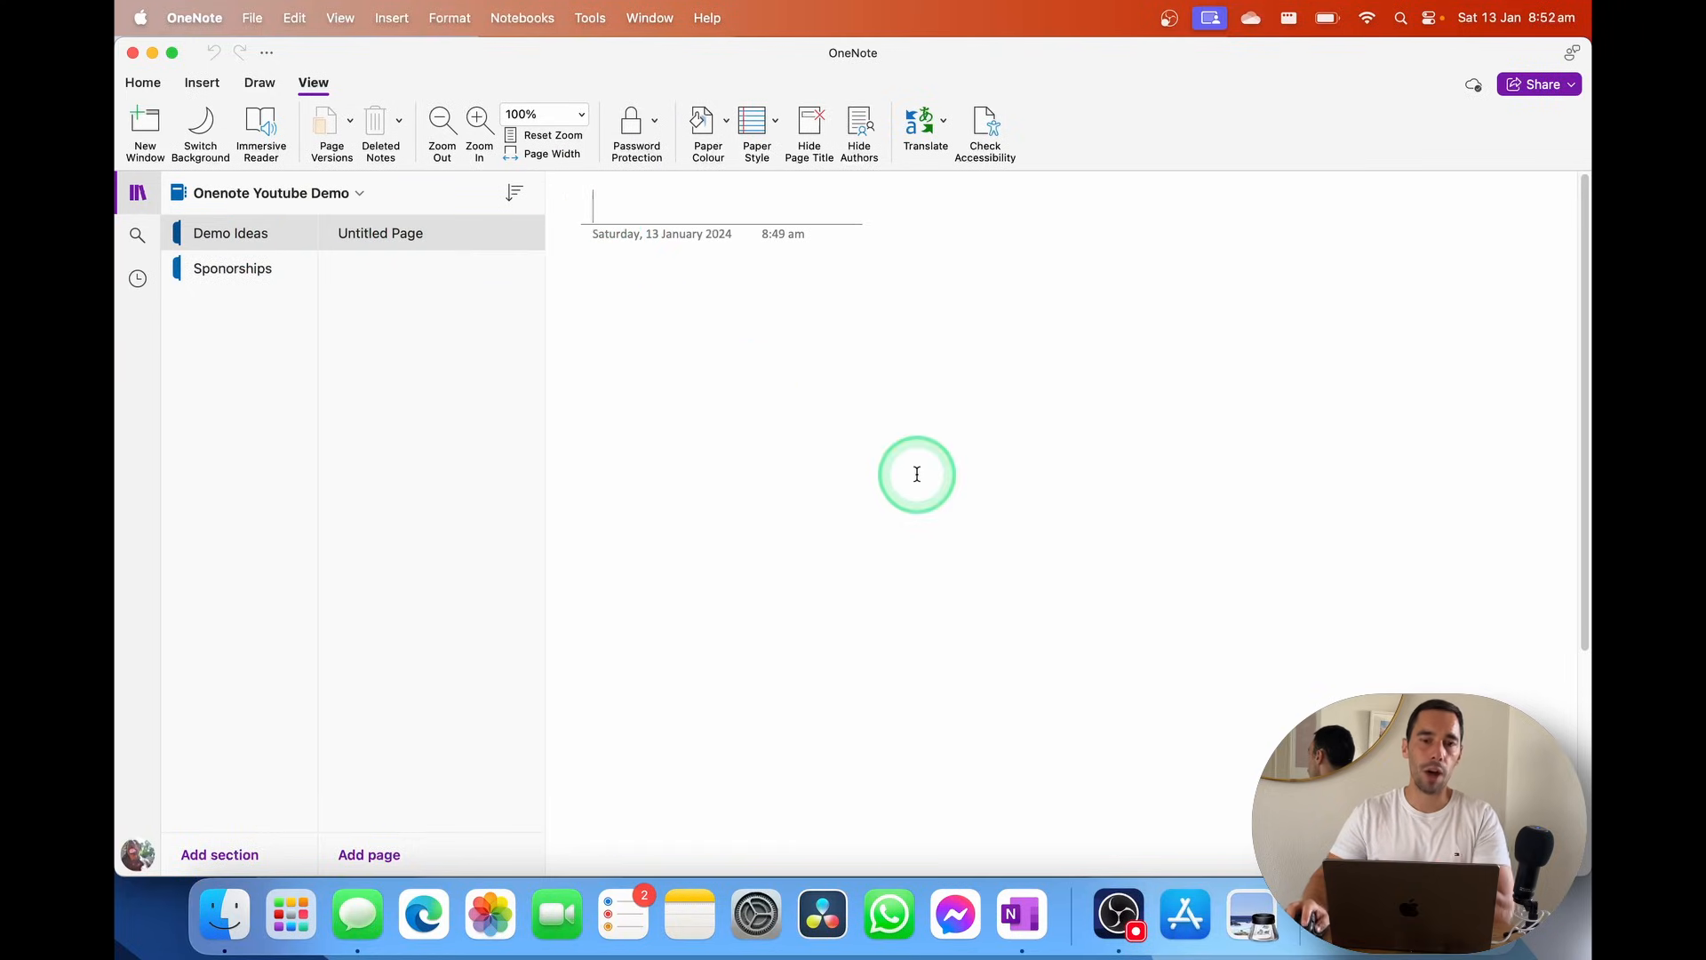
text(Create One Note Demo)
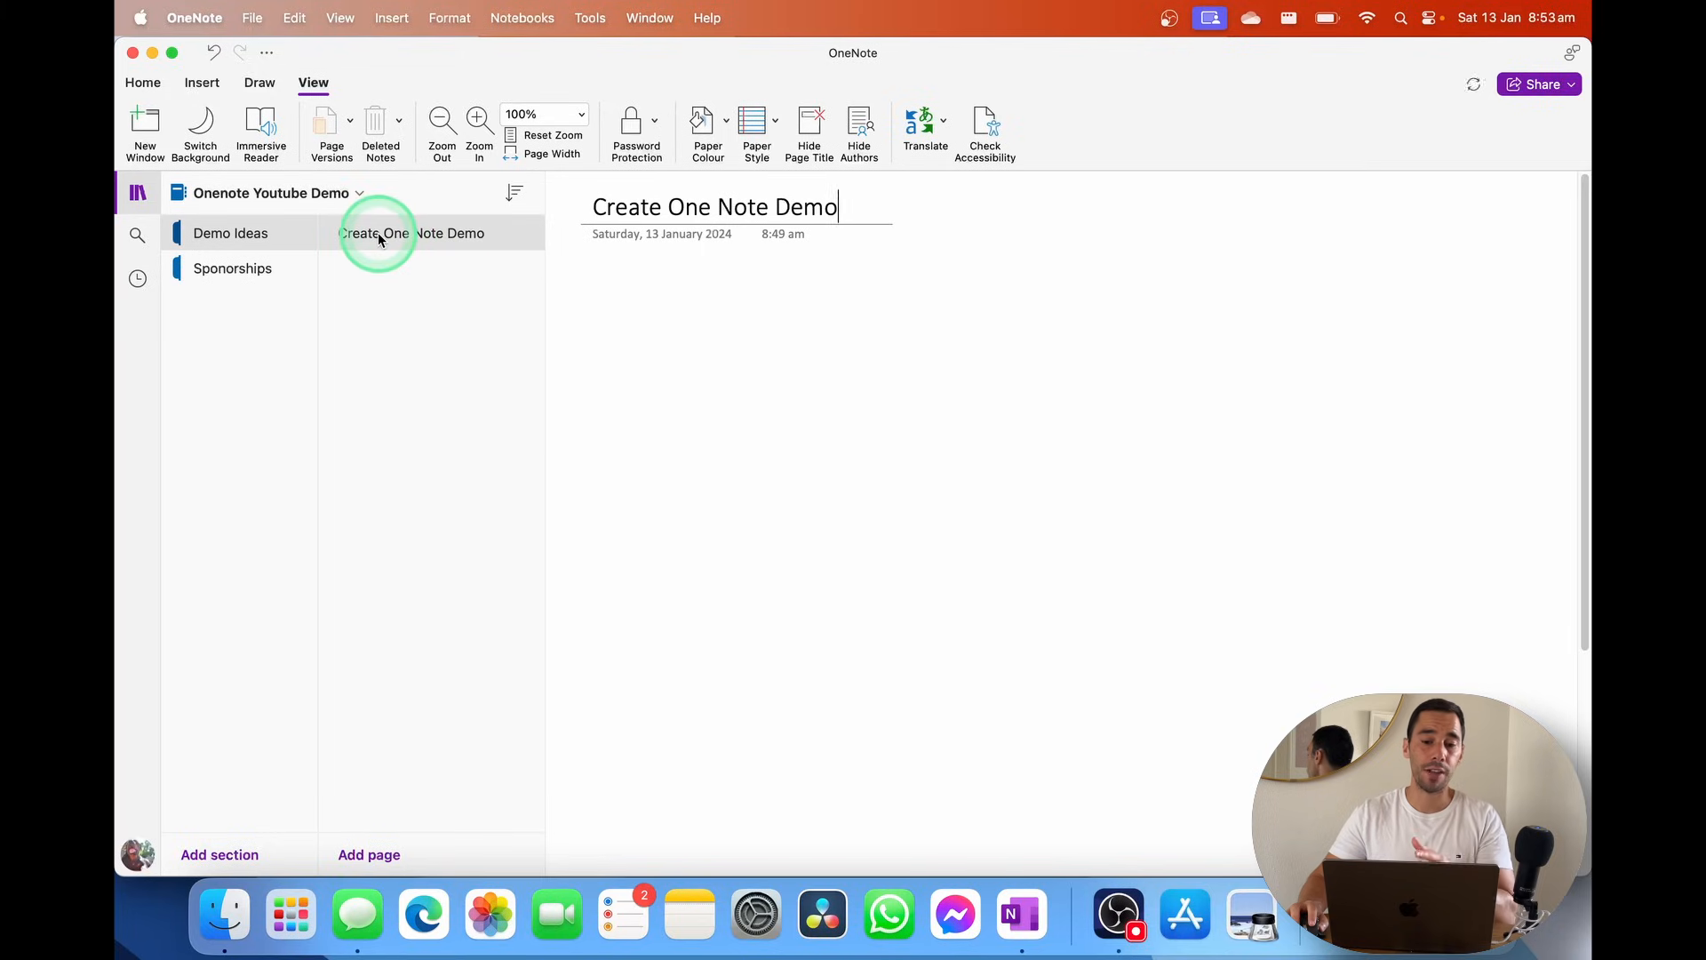
click(714, 206)
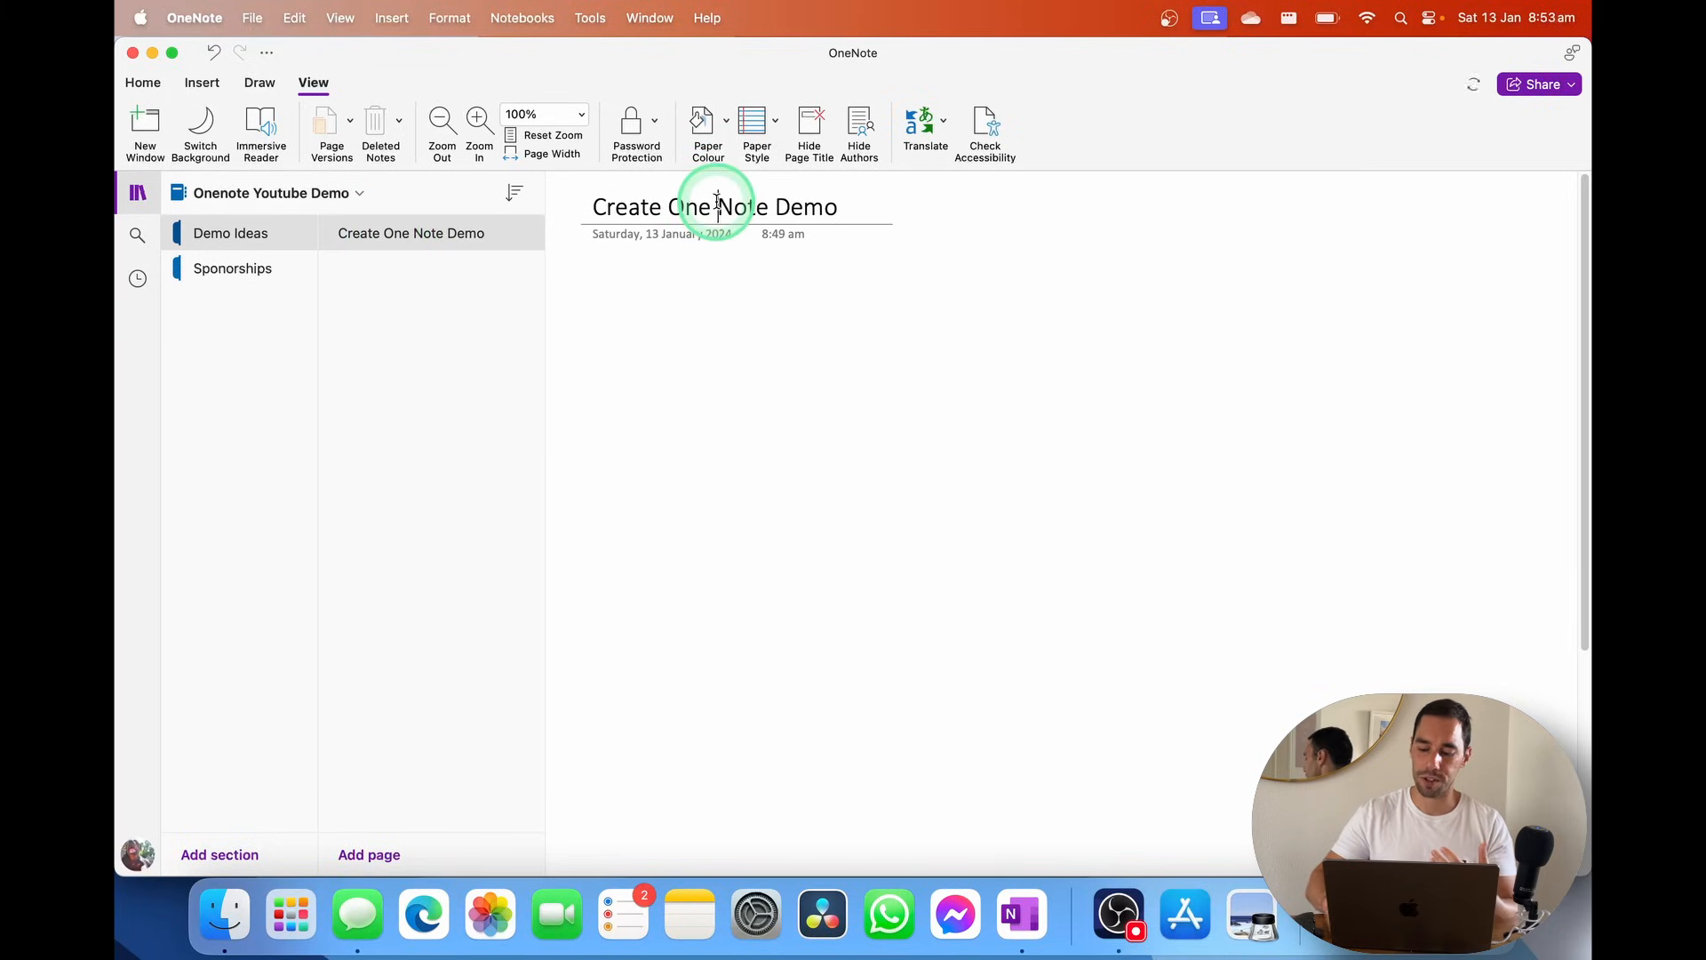
key(BackSpace)
click(724, 286)
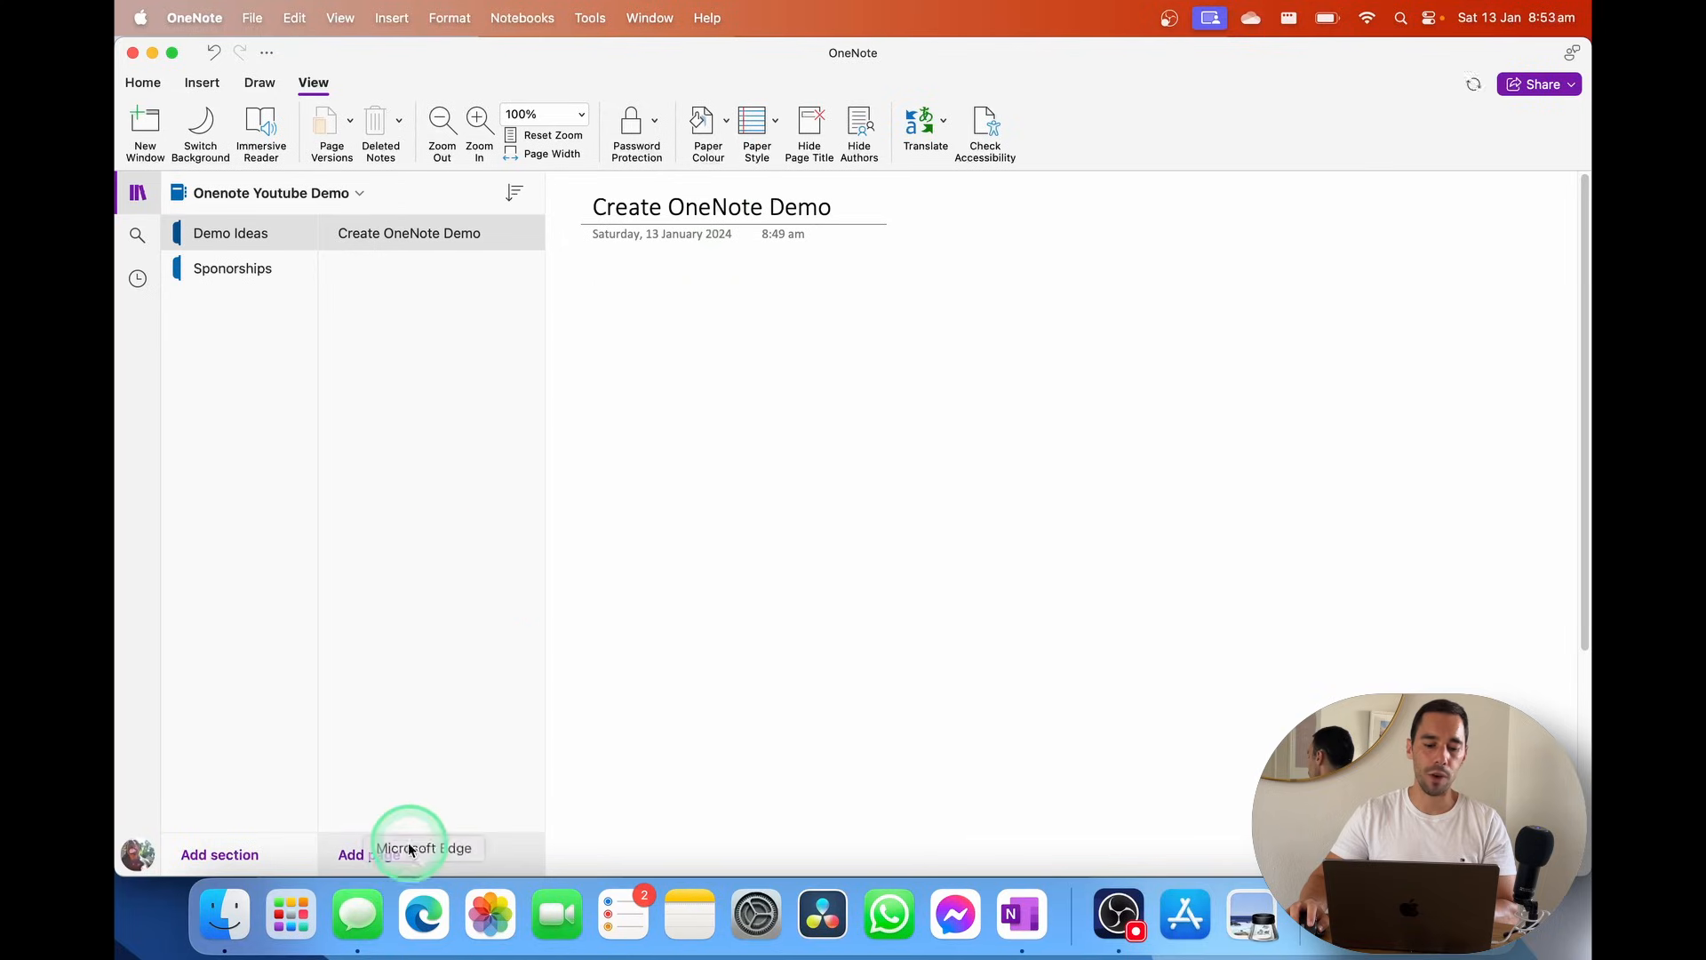
Add a new untitled page to Demo Ideas, then return to the Create OneNote Demo page
click(373, 854)
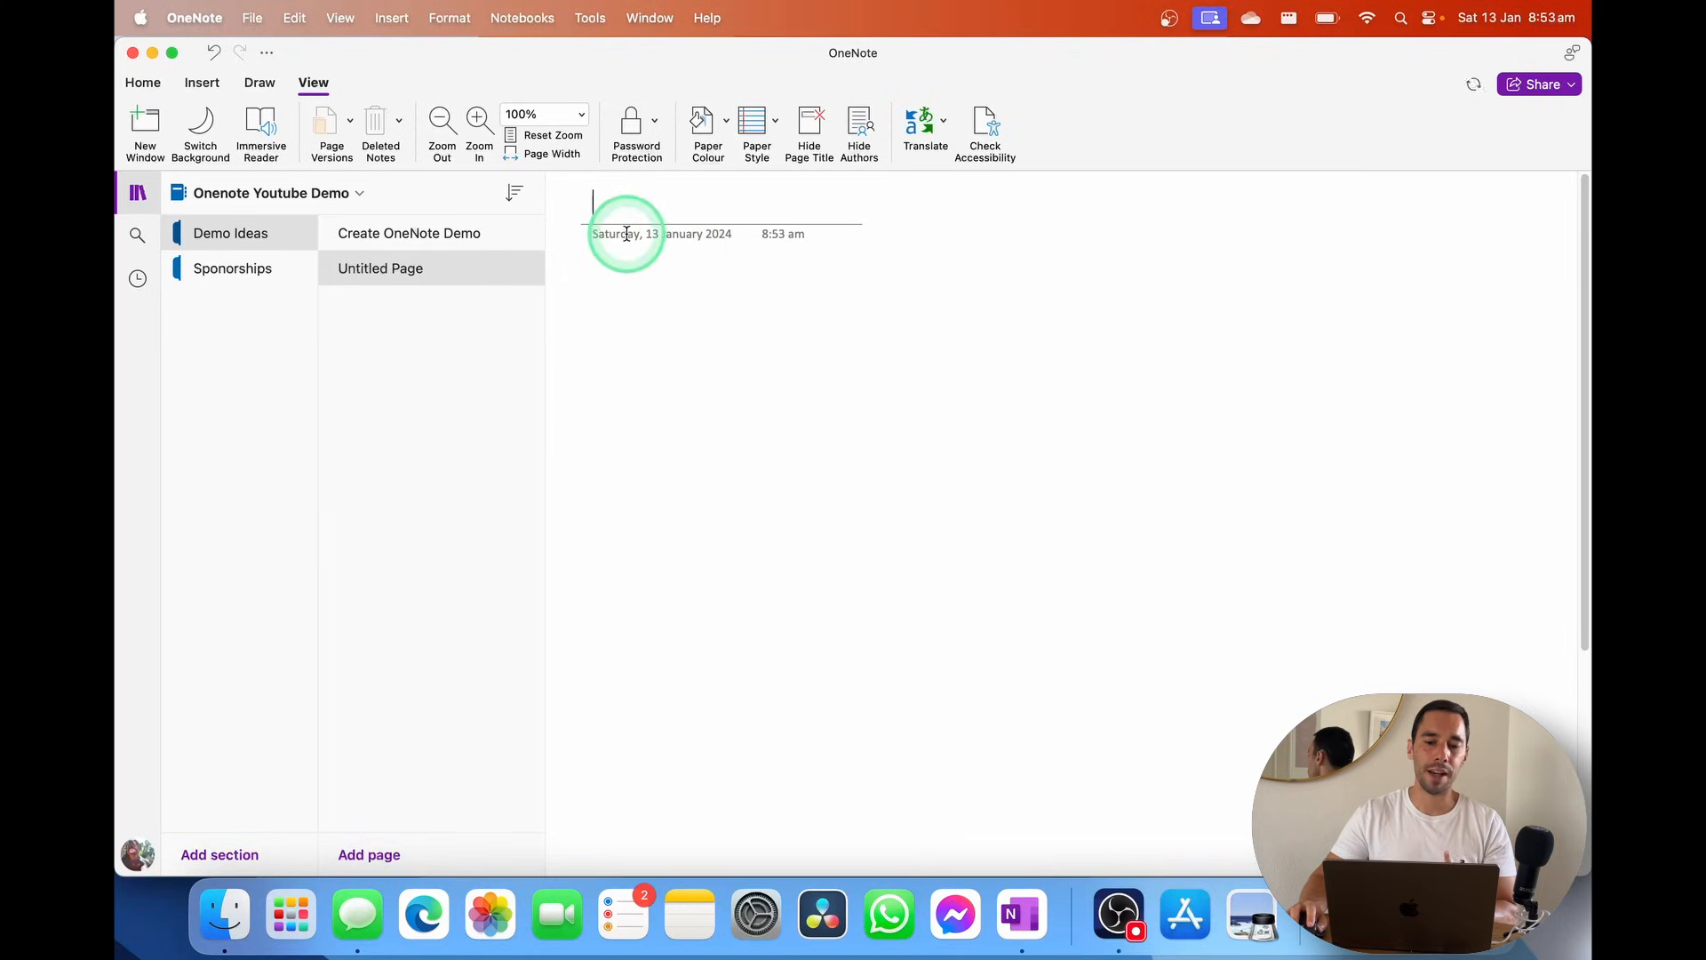
click(712, 236)
click(793, 257)
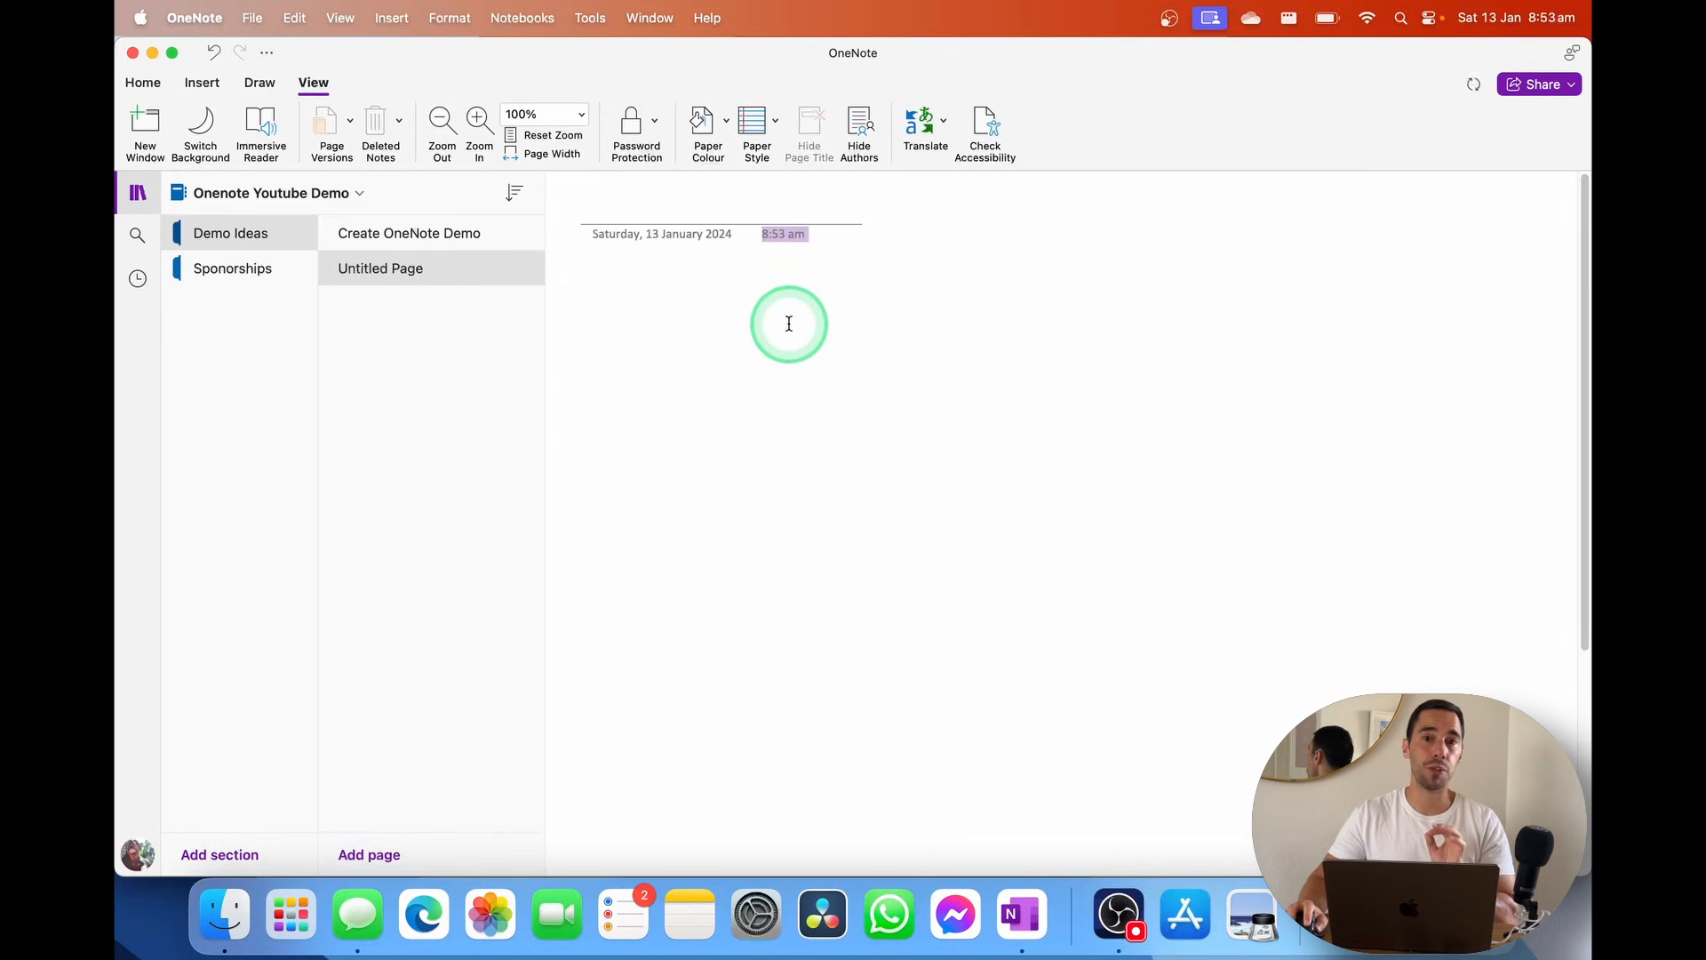
click(446, 234)
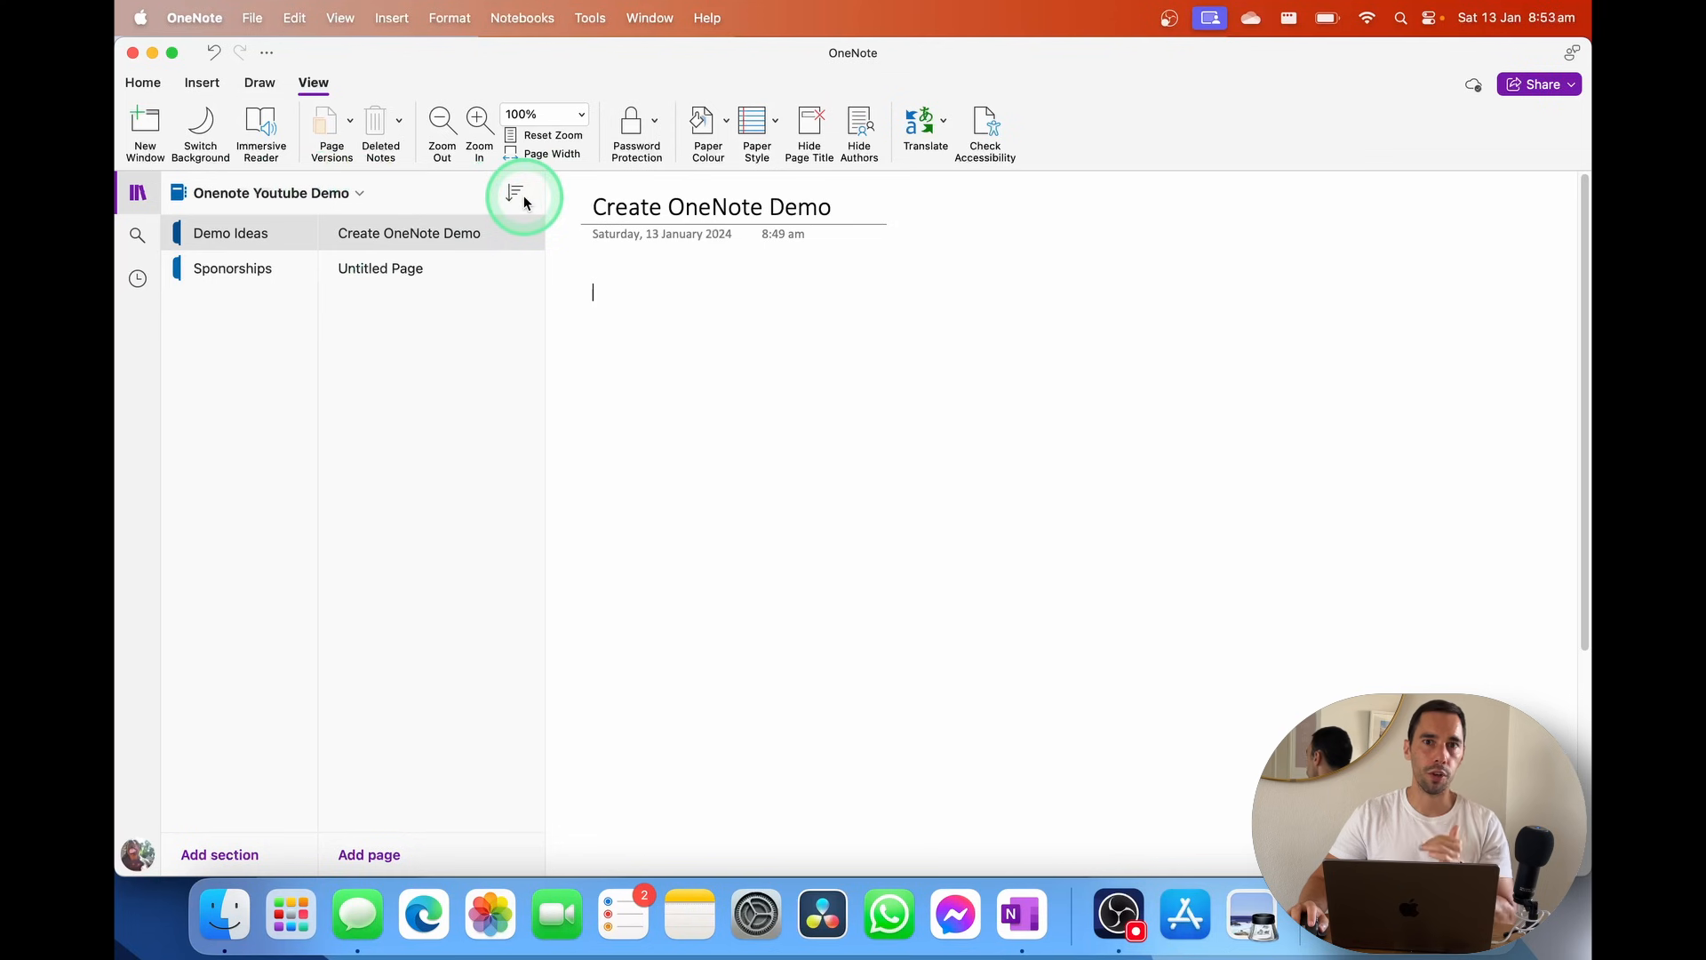
Switch back to the YouTube notebook and sort its pages by Date Created
click(322, 195)
click(277, 283)
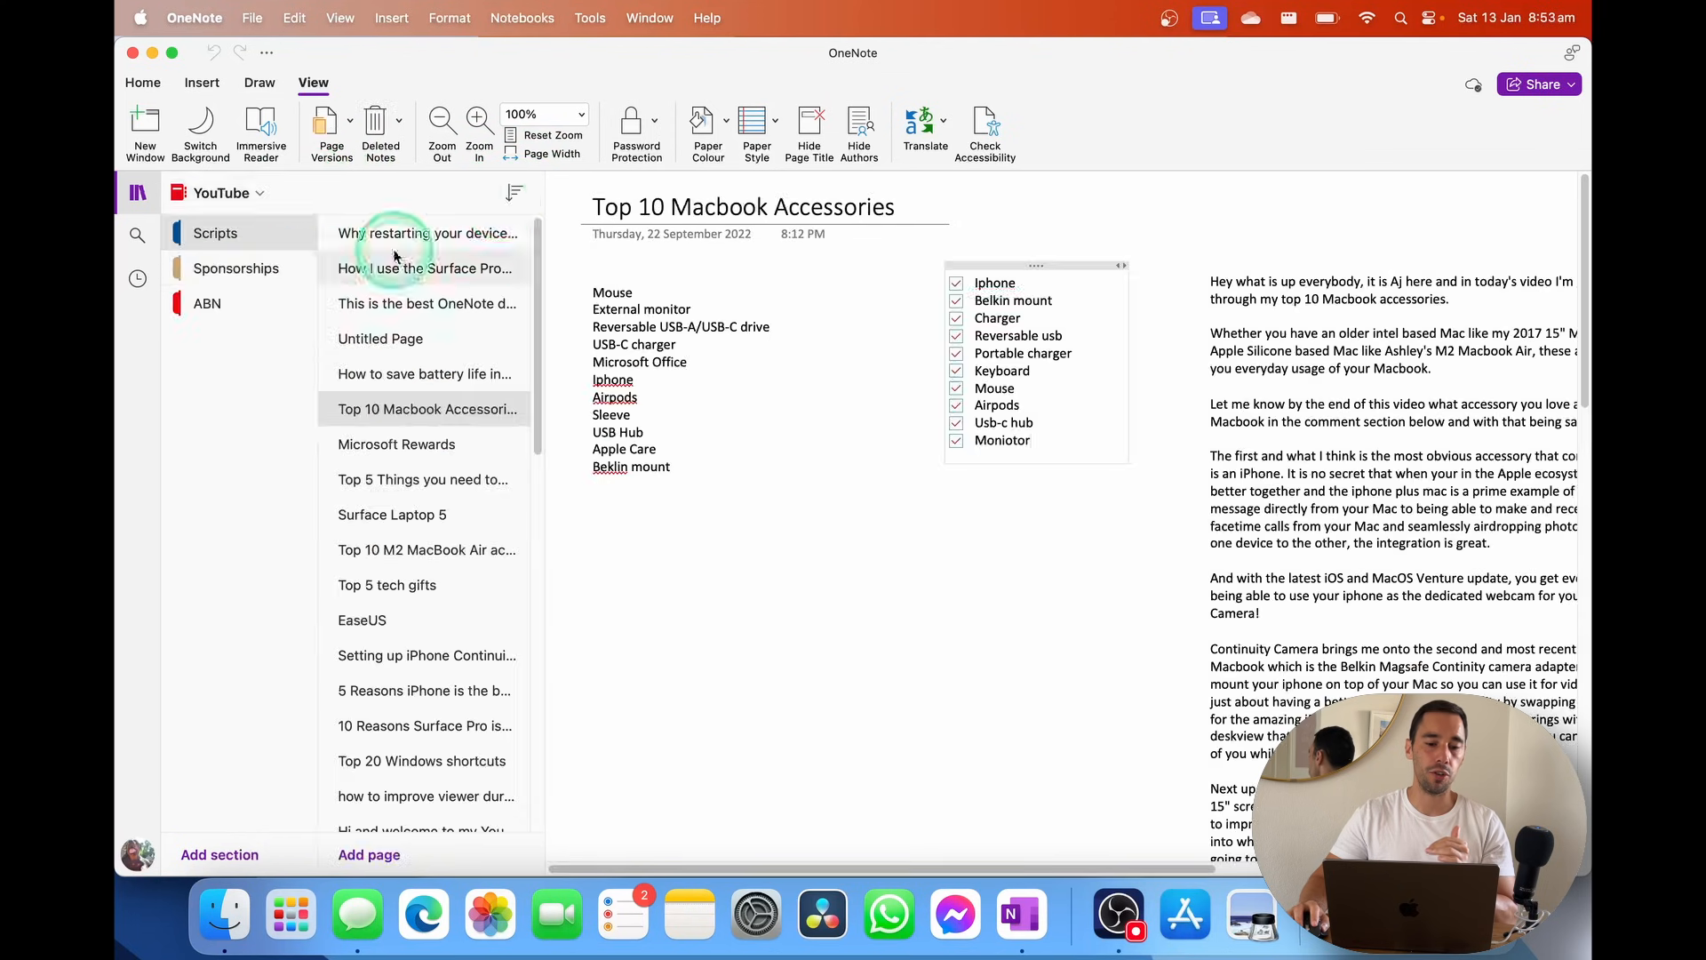
click(514, 193)
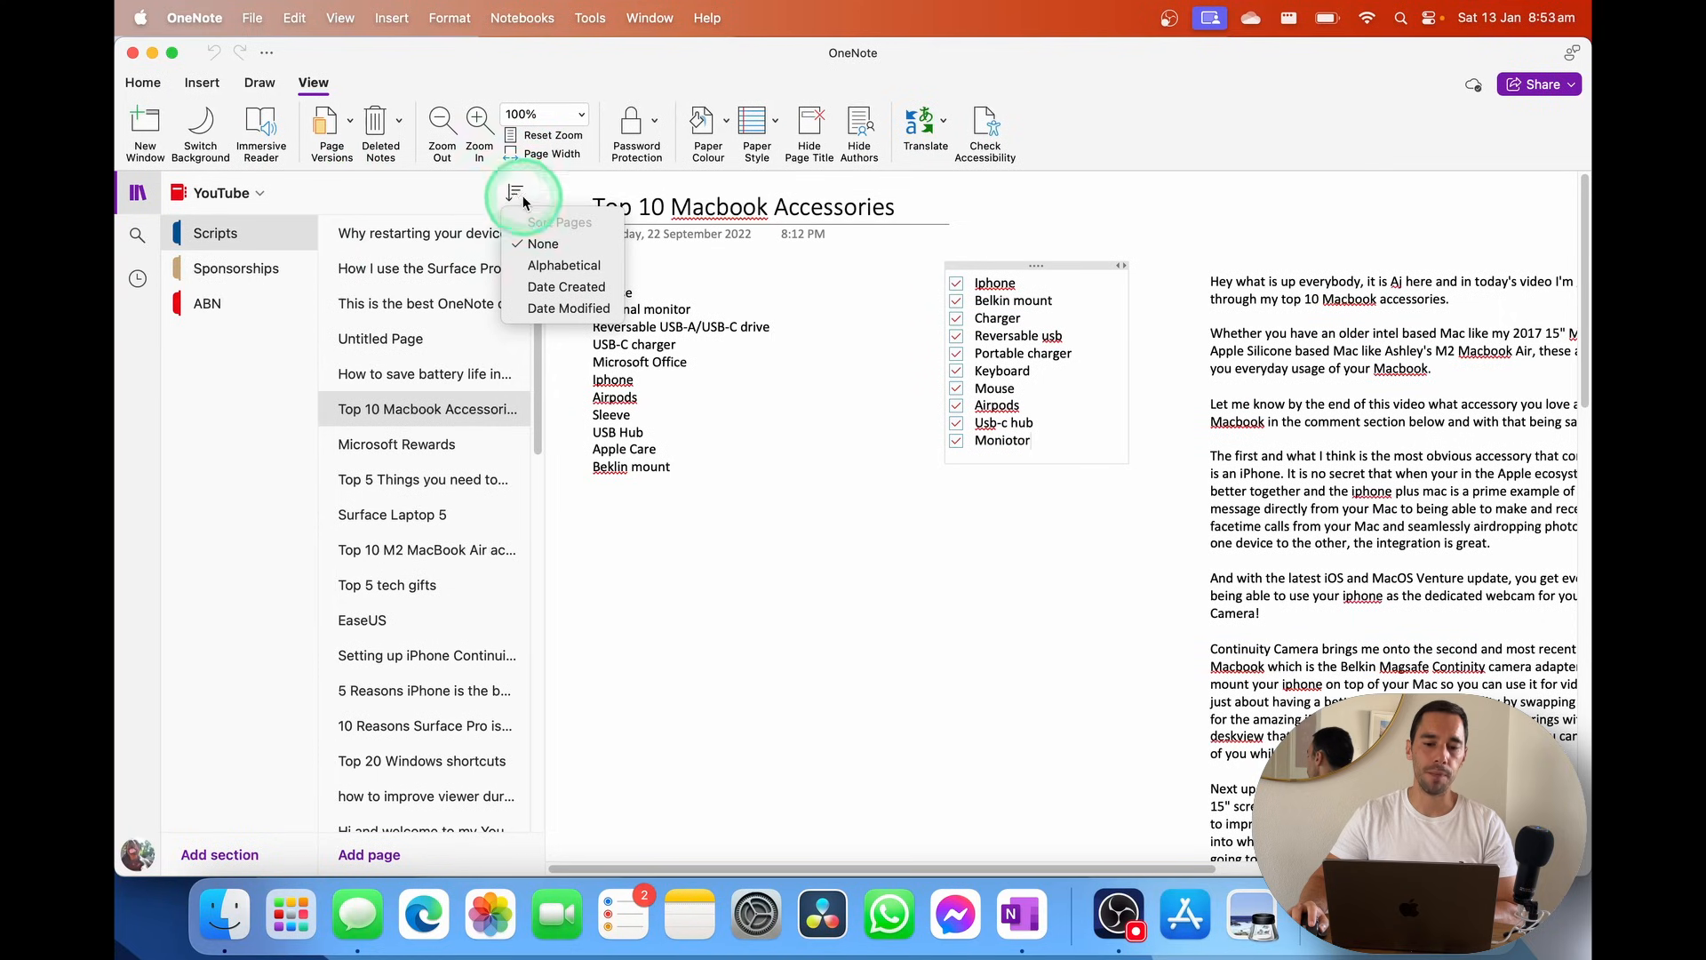
click(557, 245)
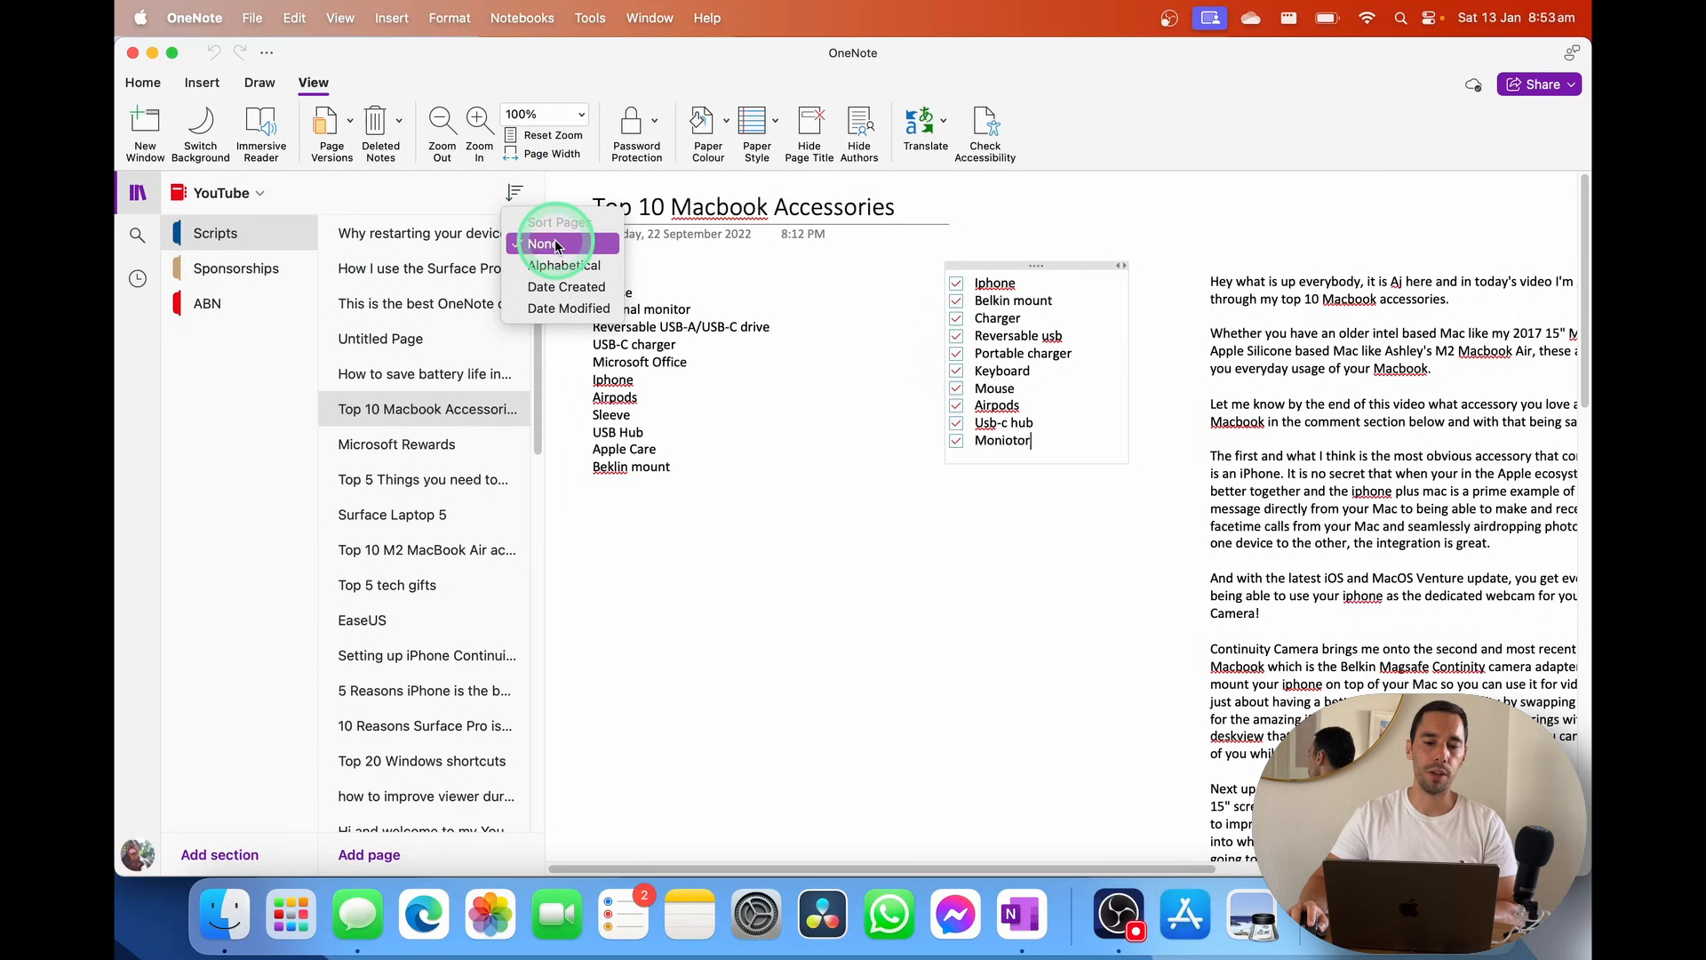
click(566, 287)
Re-sort the Scripts pages by Date Modified, reversing the sort order
click(516, 195)
click(559, 307)
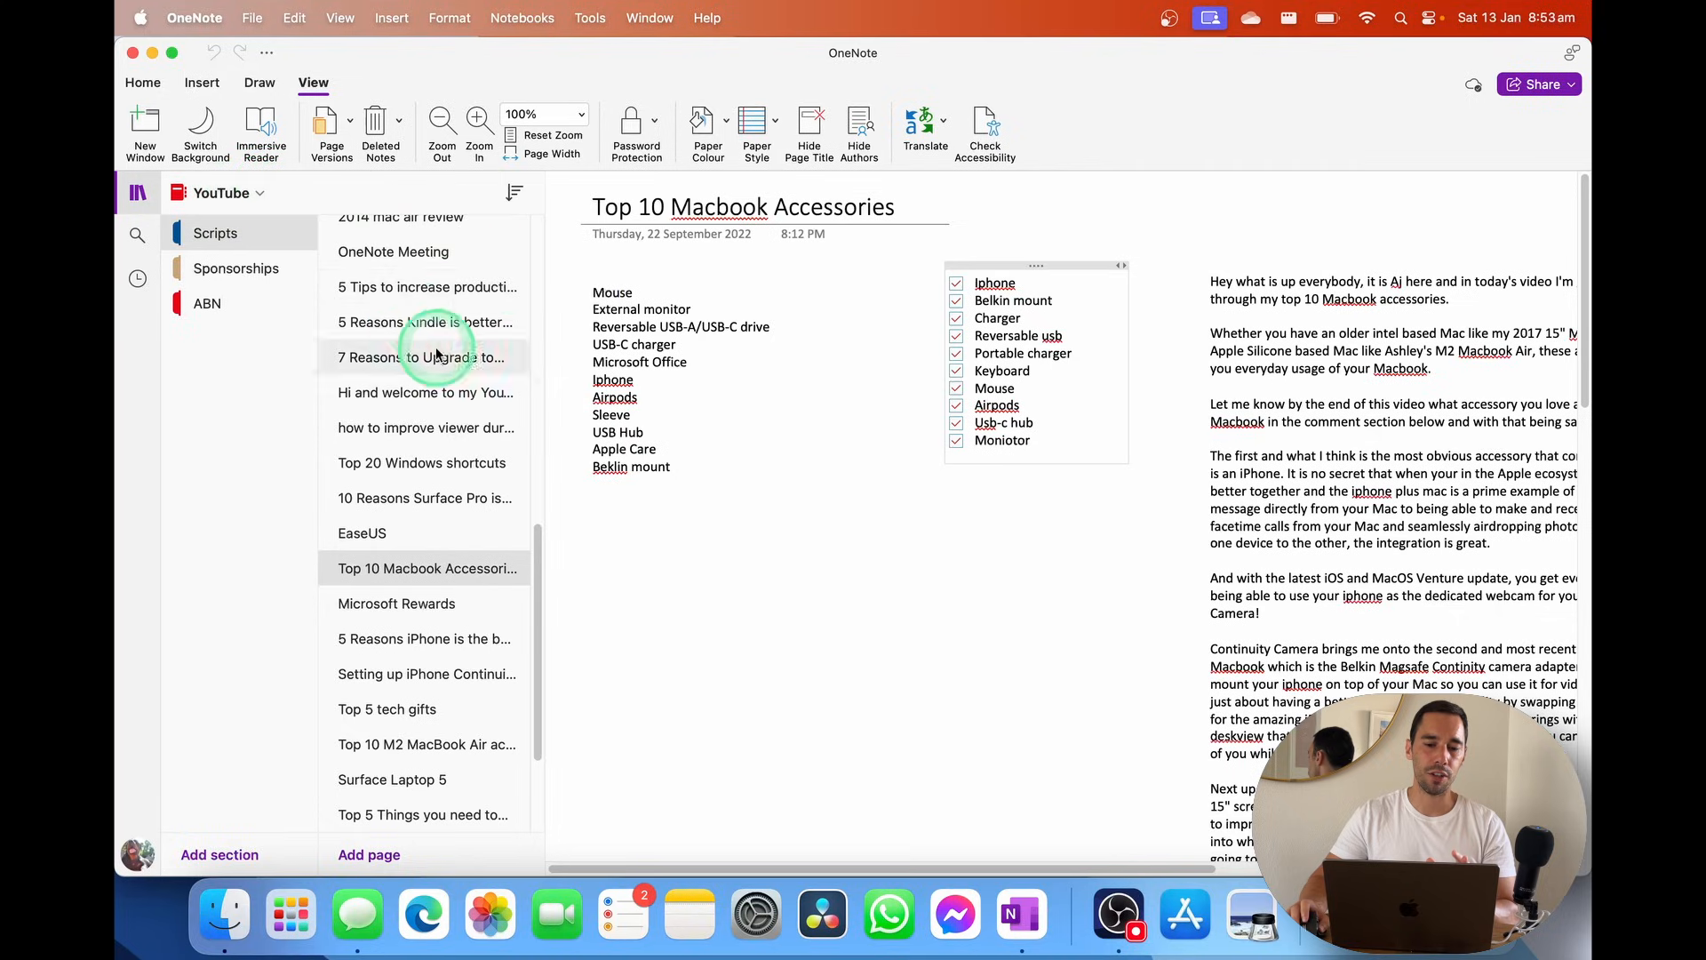
click(509, 193)
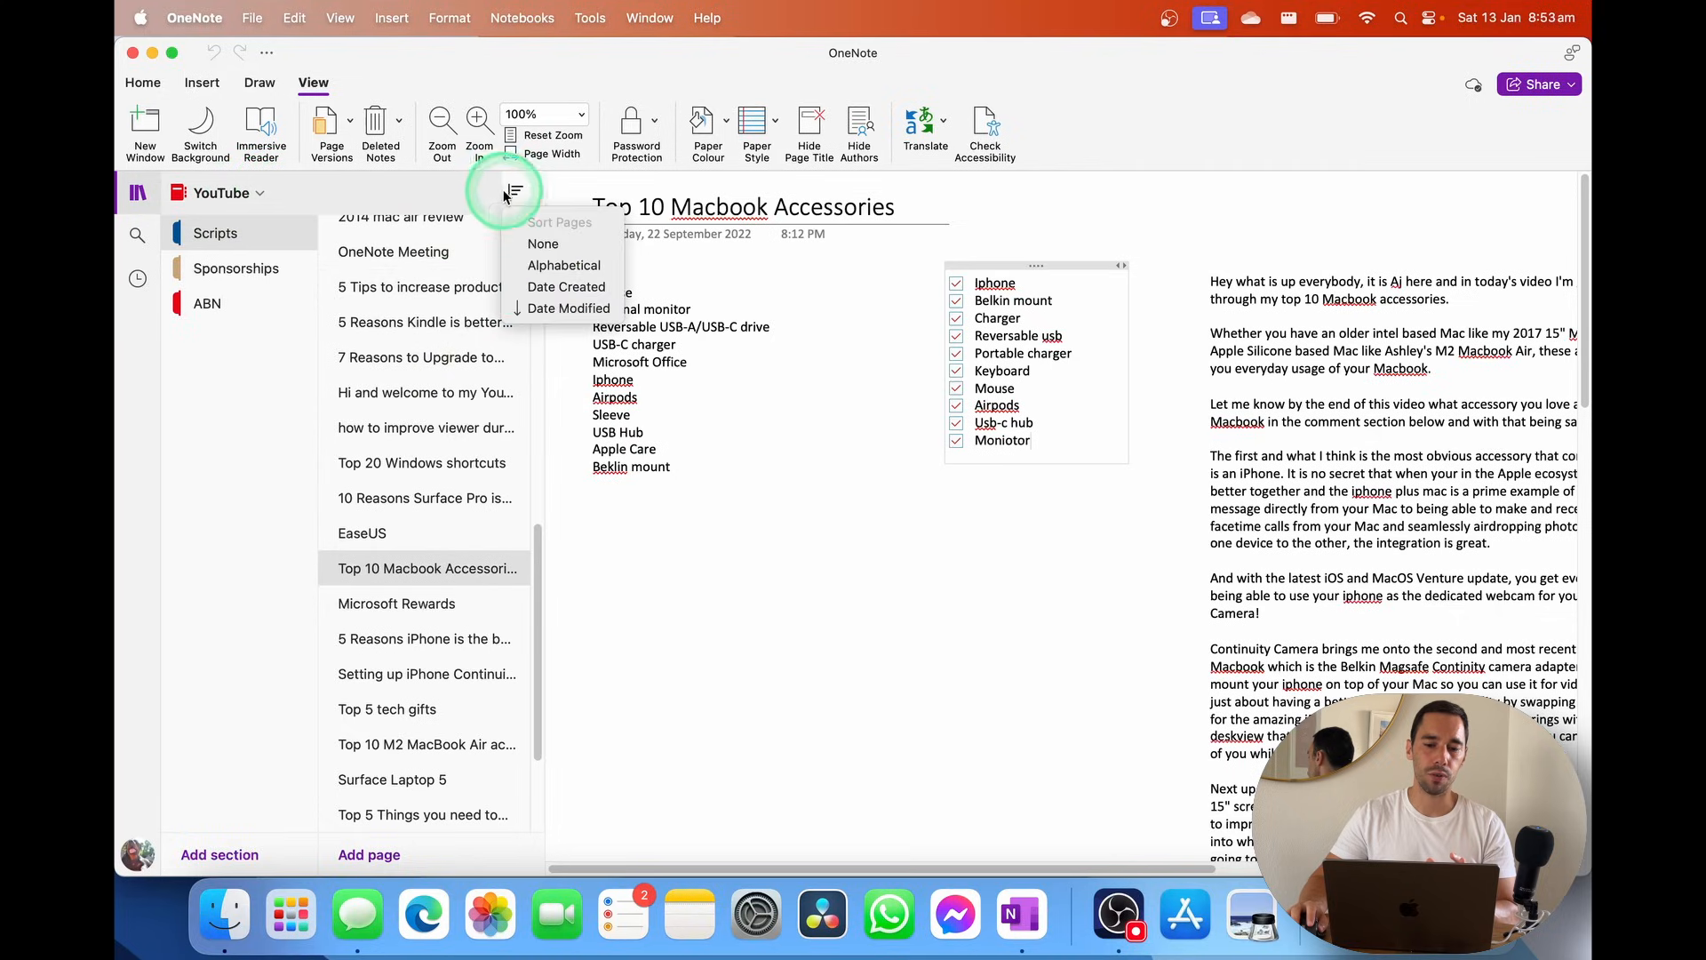
click(564, 307)
scroll(536, 586, up, 5)
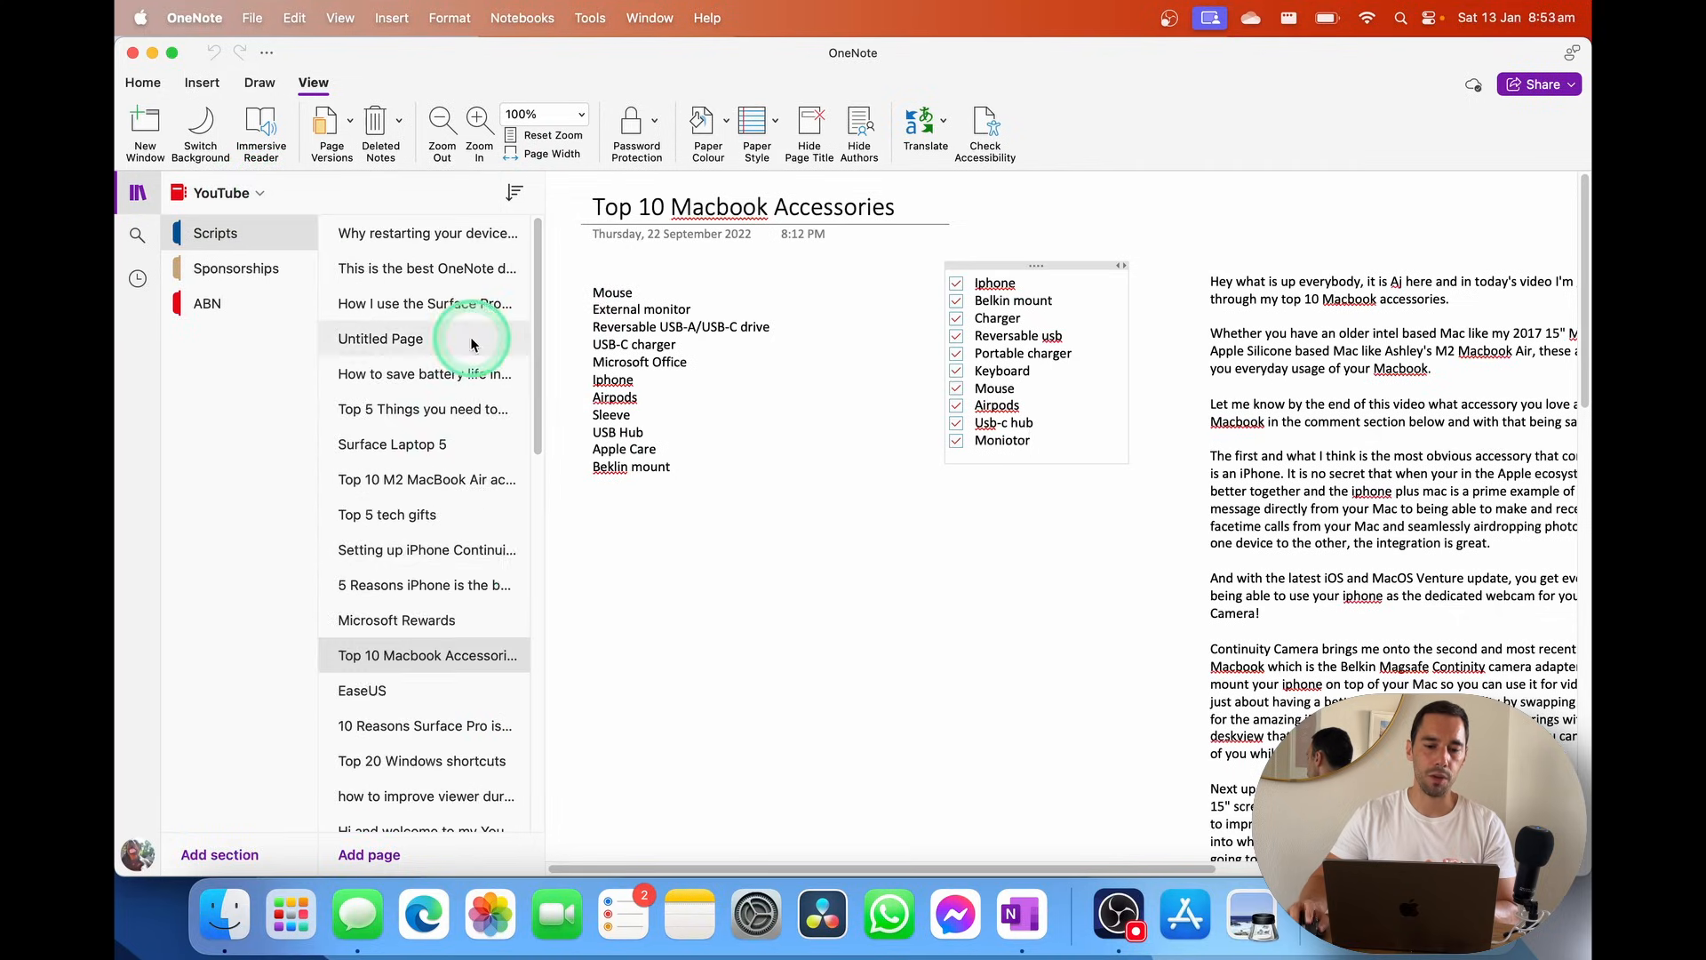
On OneNote Demo video, tick Downloading OneNote, Signing in (OneDrive), Creating your first Notebook and Layout of Onenote
scroll(479, 293, down, 10)
click(460, 810)
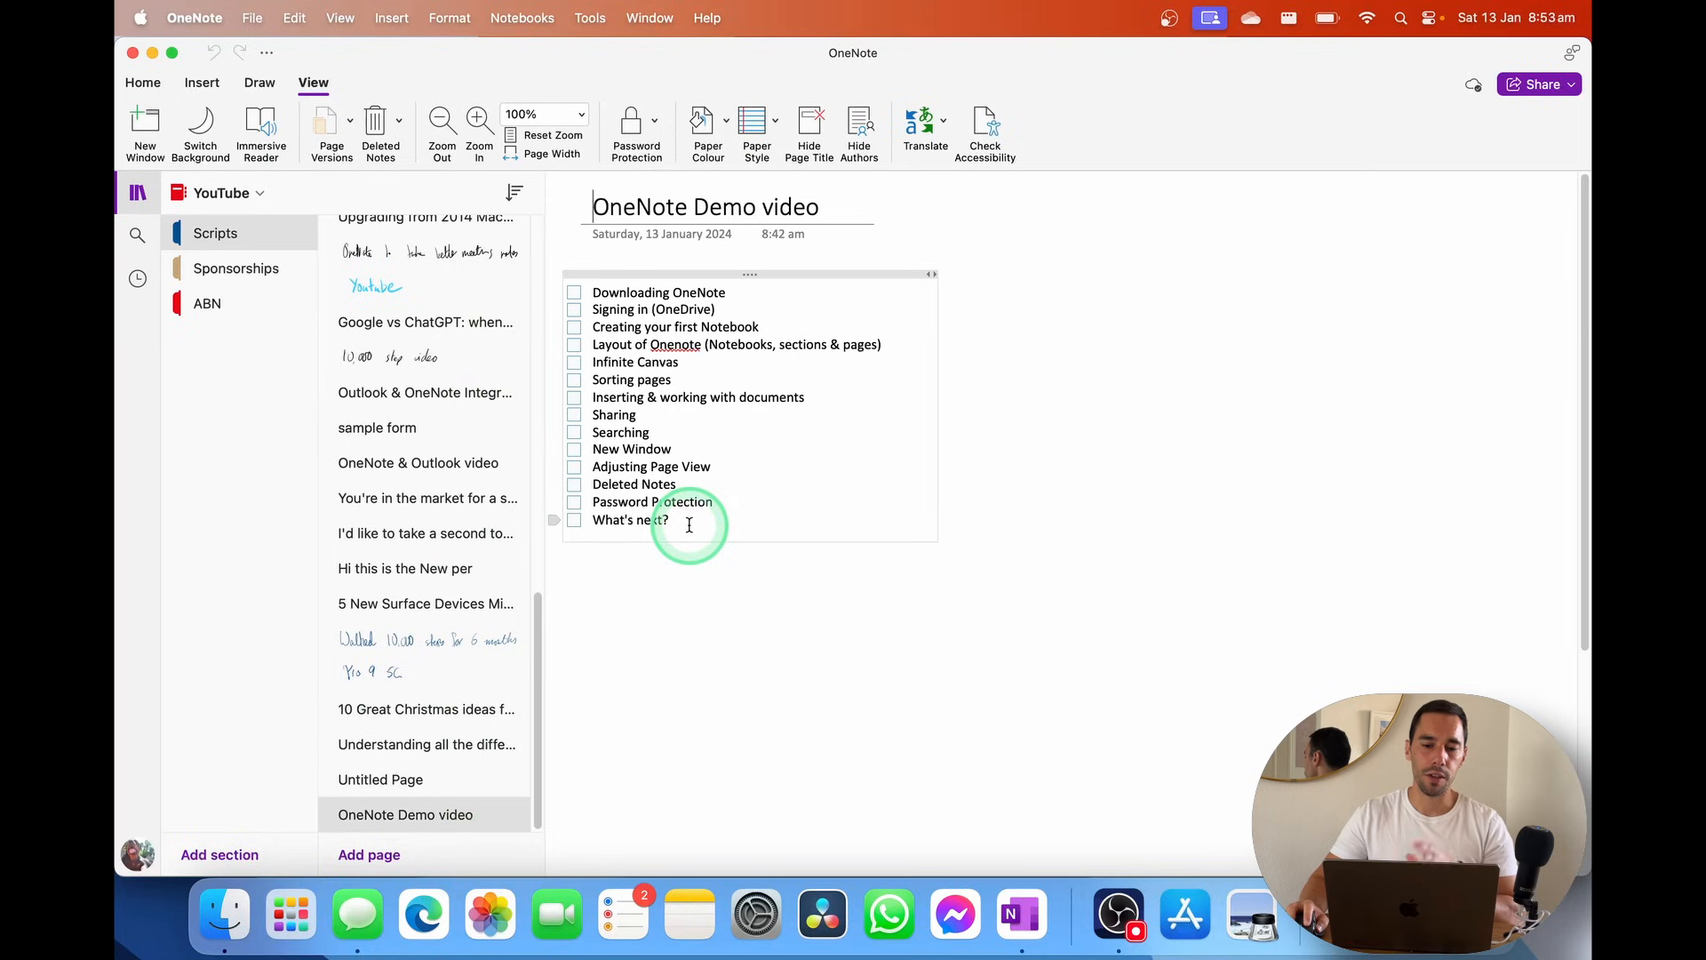
click(574, 294)
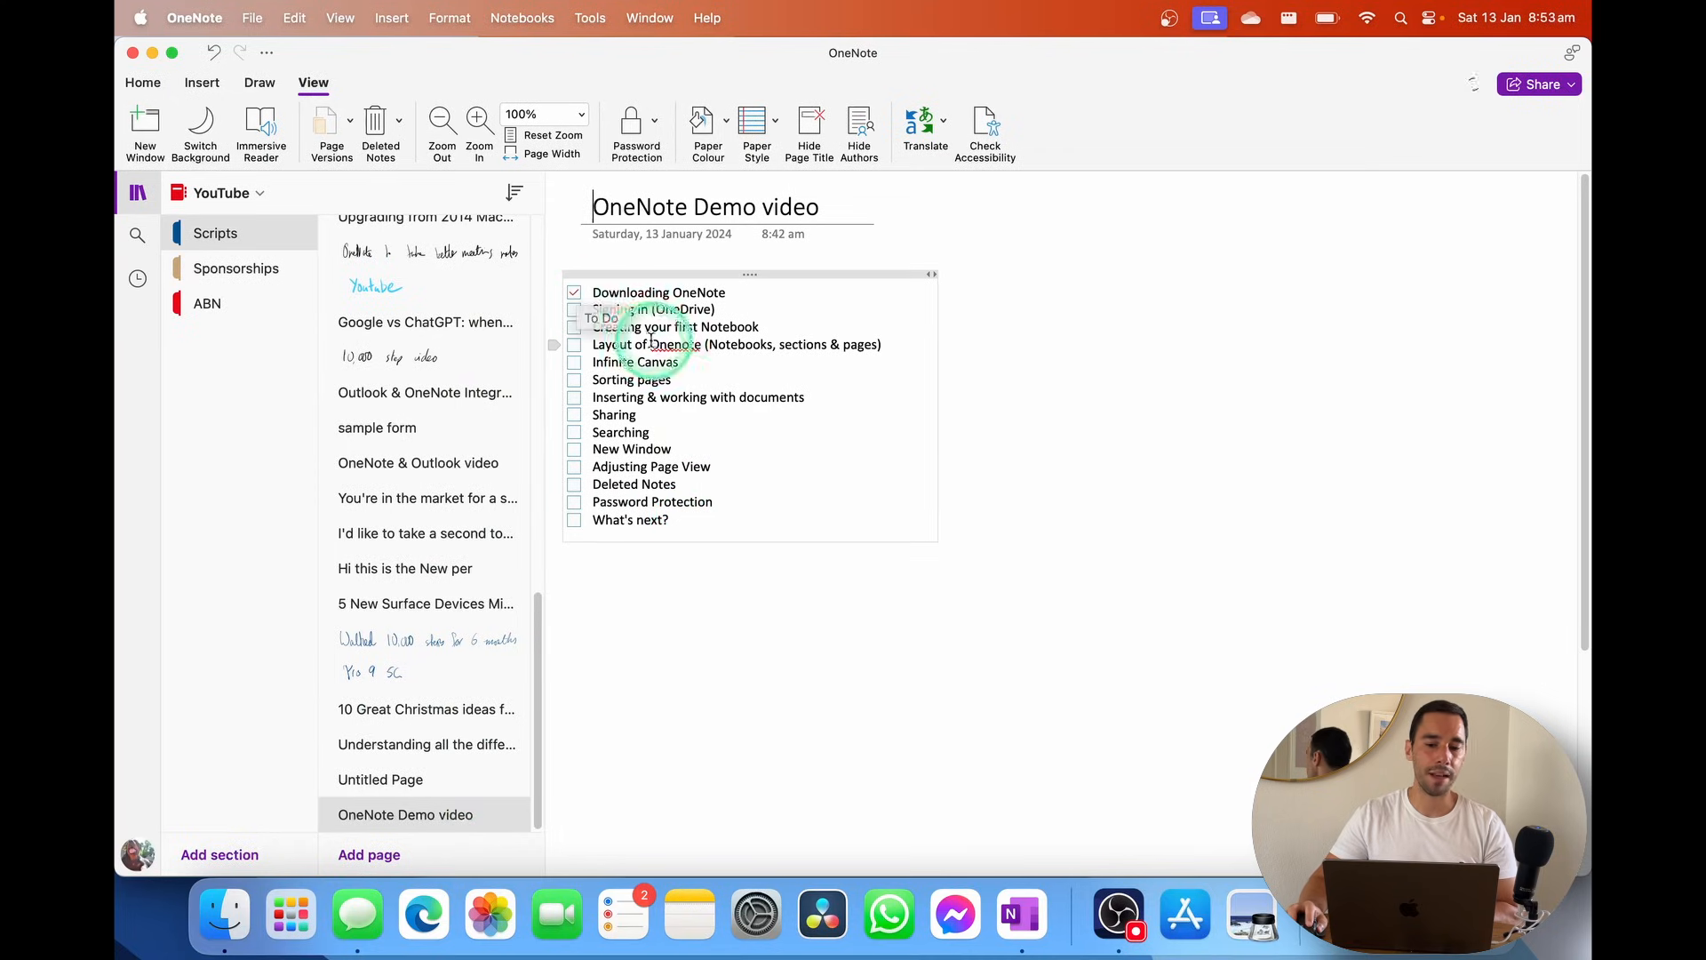
click(728, 315)
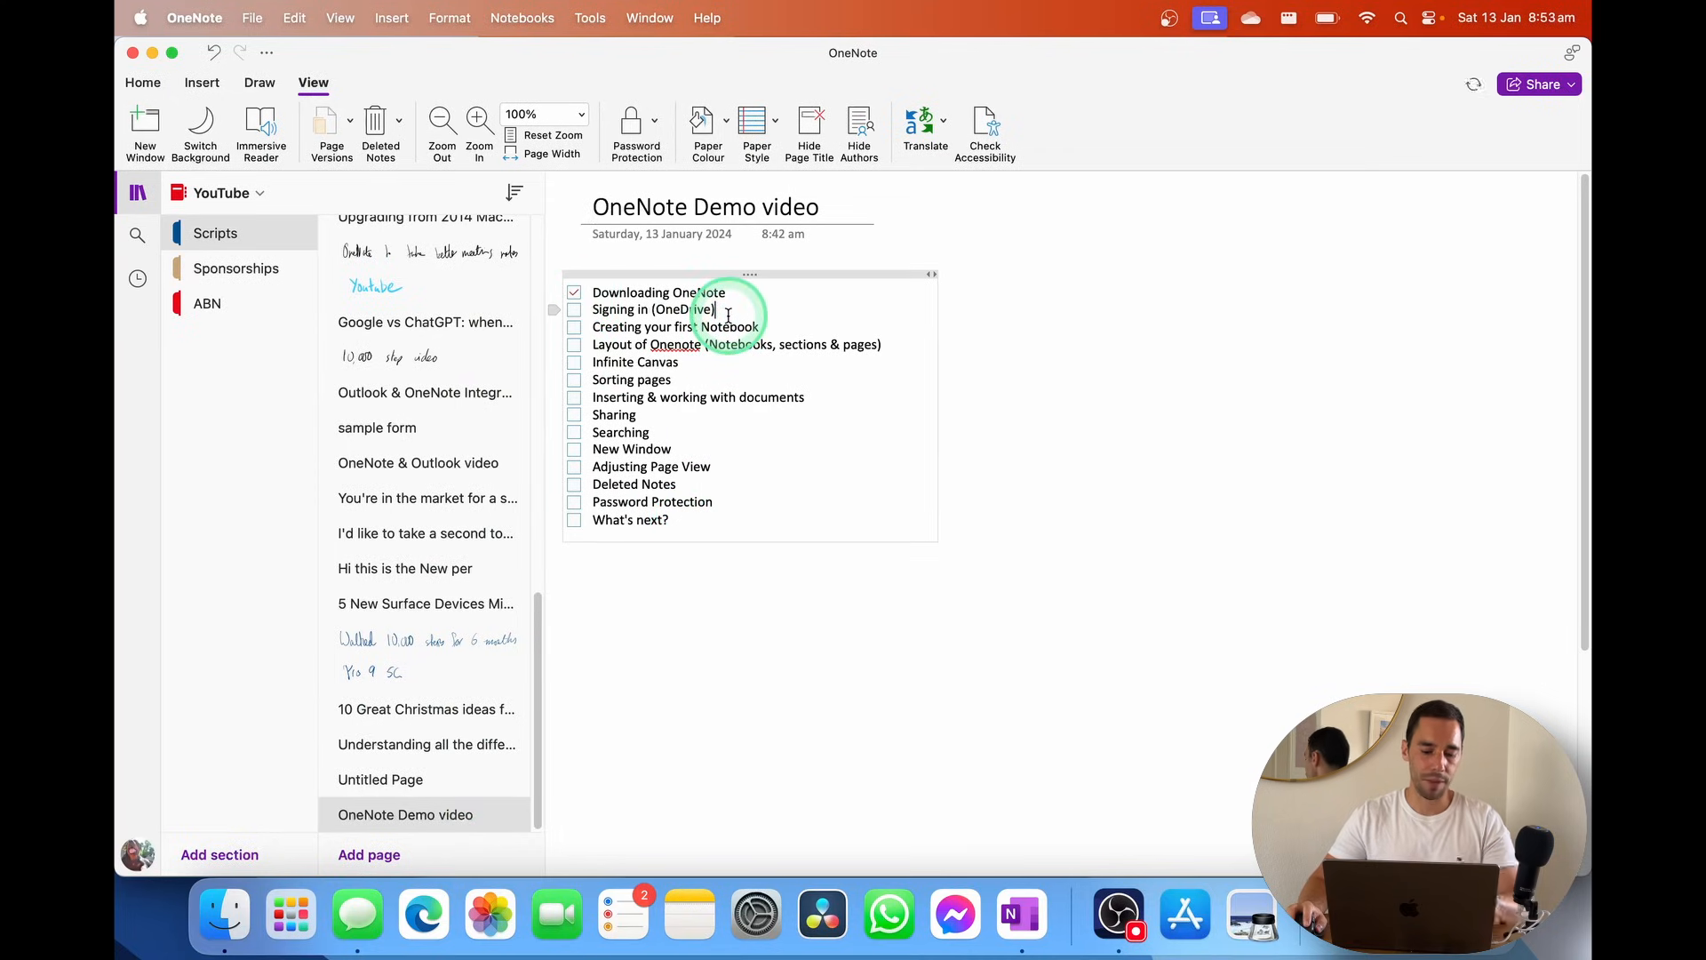
click(574, 310)
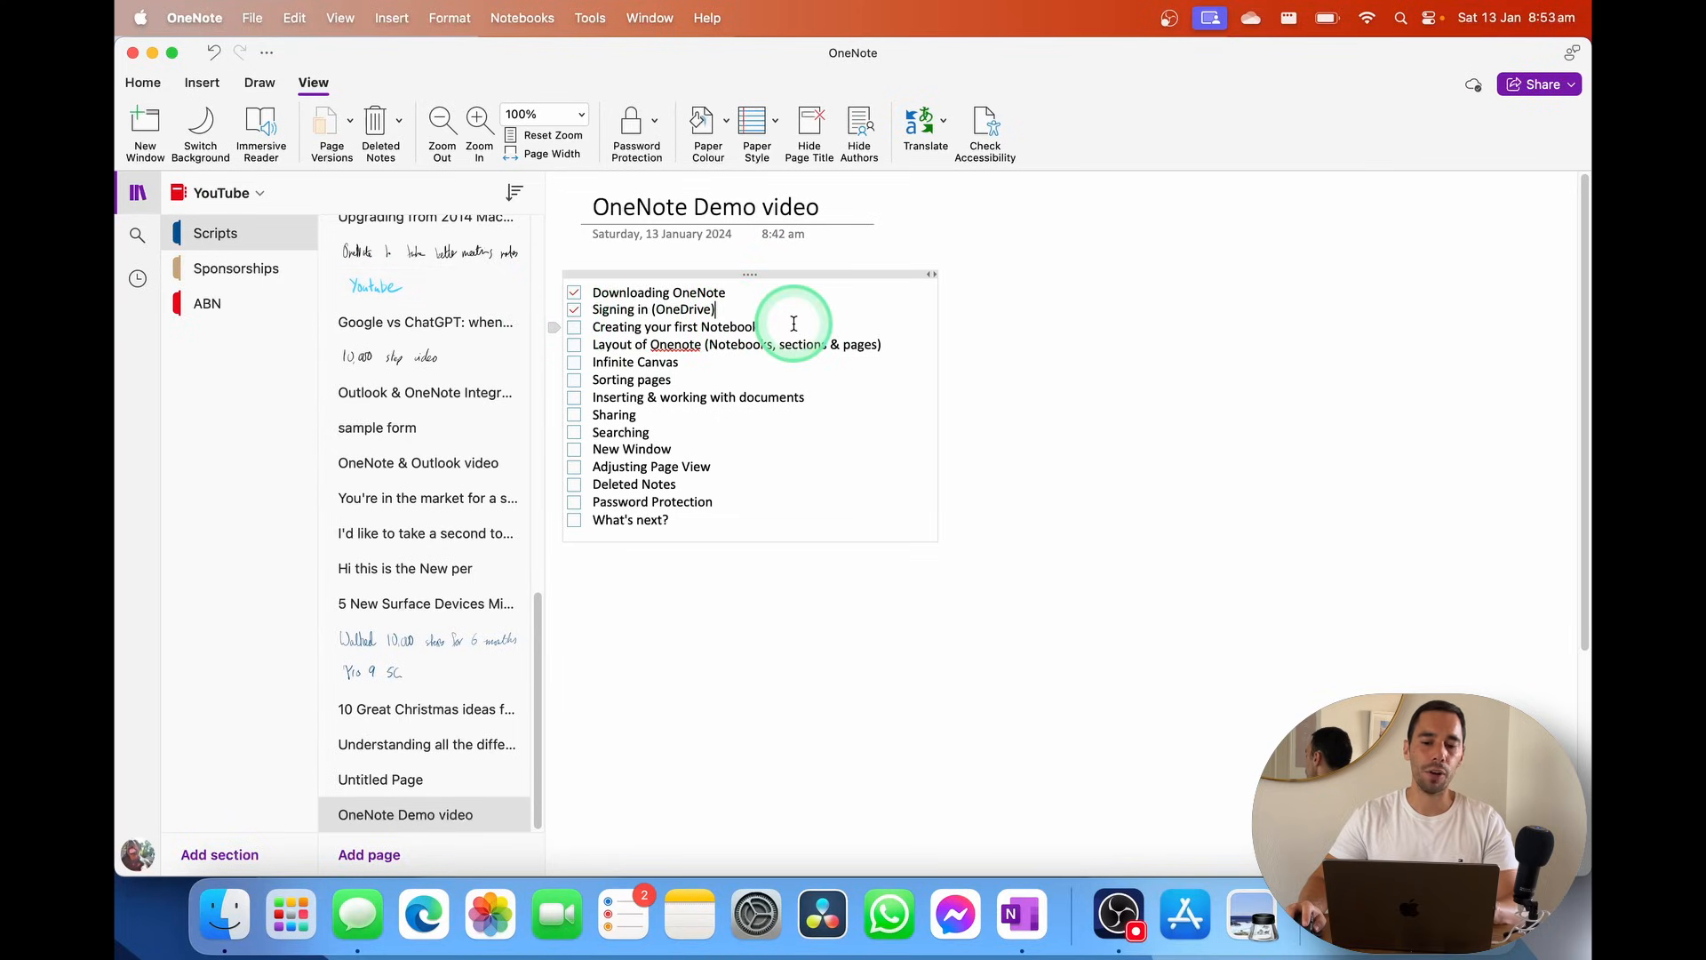
click(793, 322)
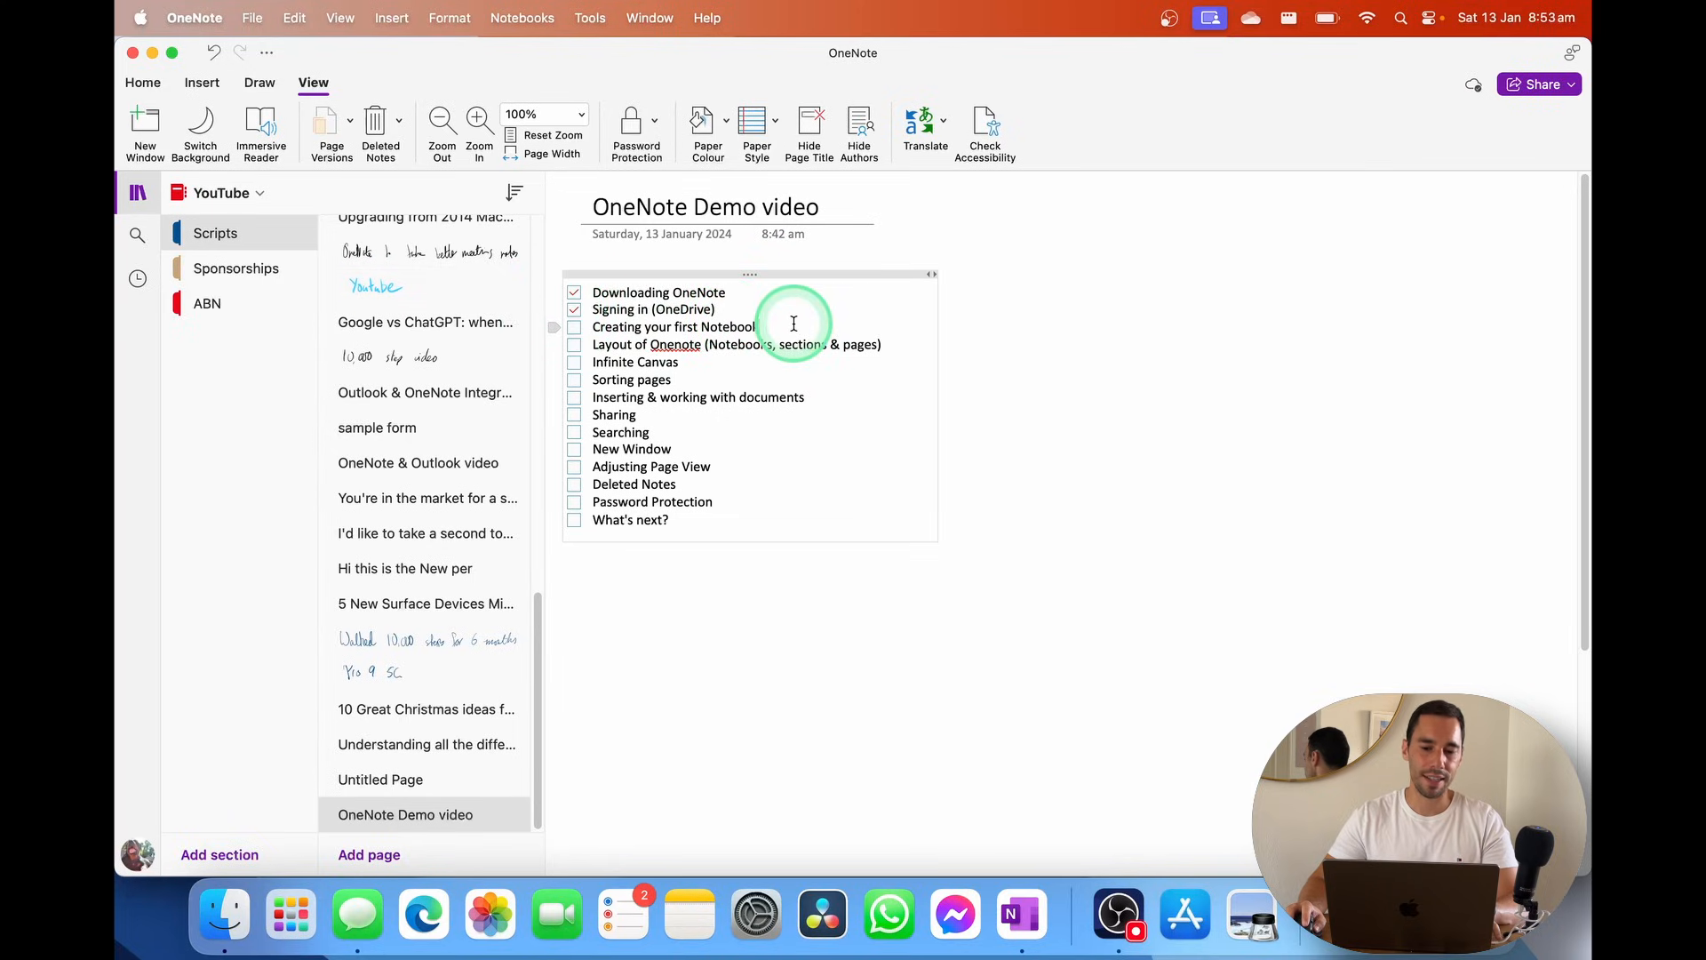
key(super+1)
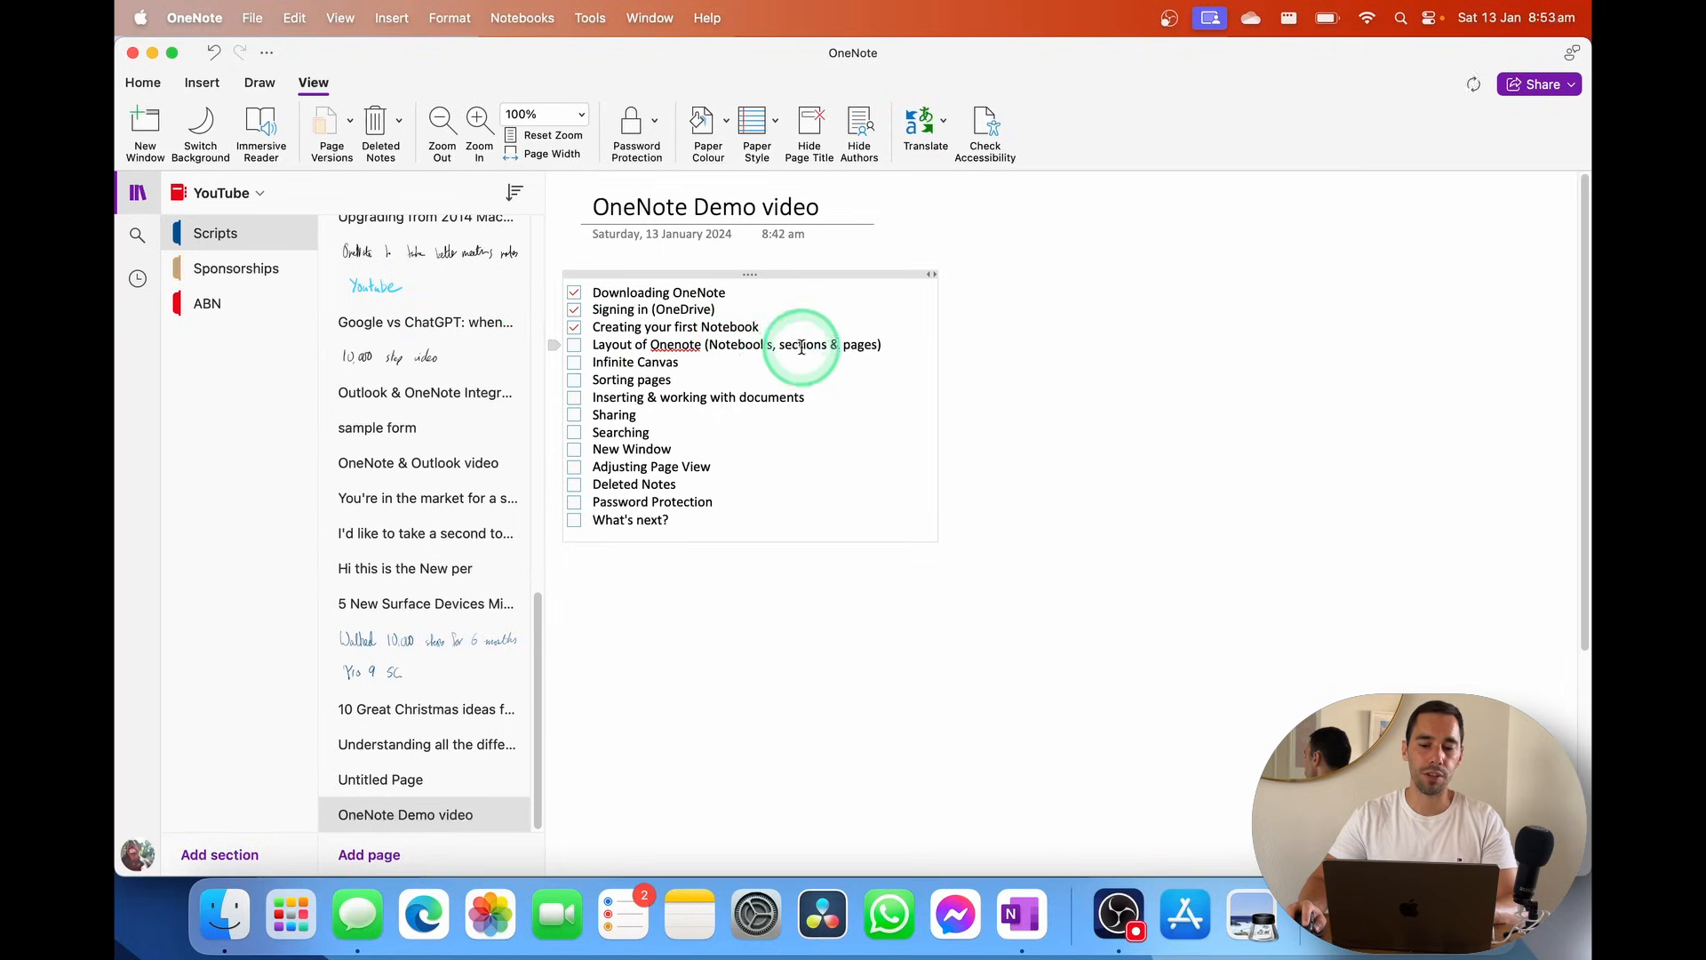
click(575, 346)
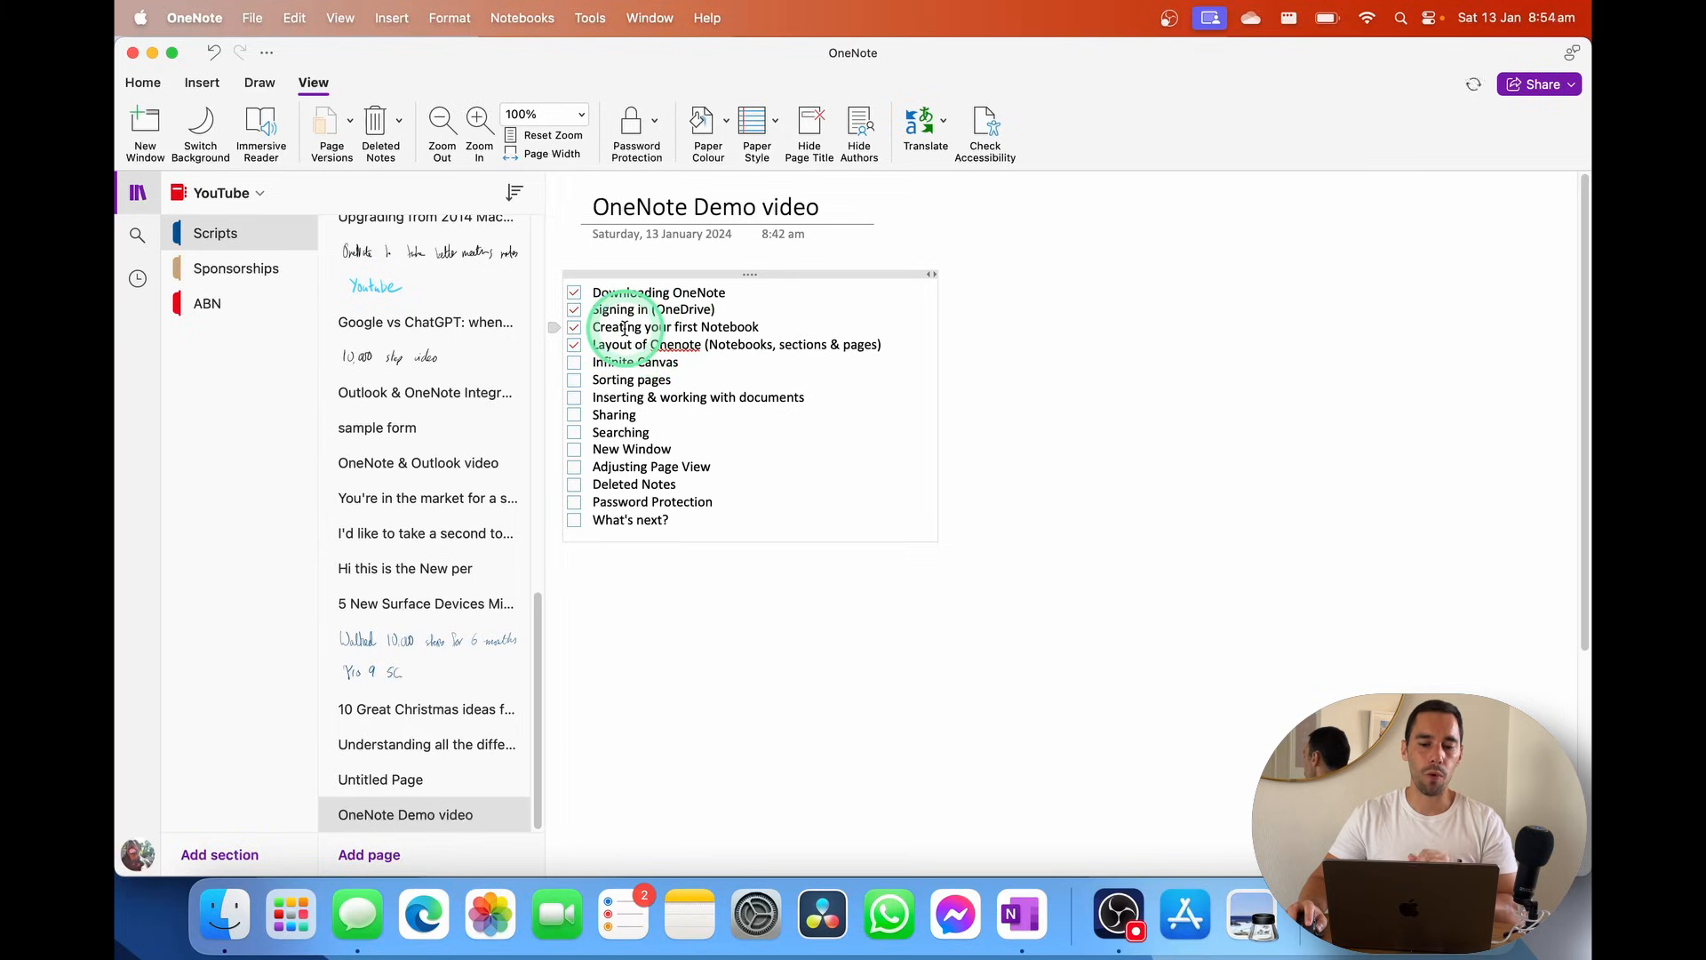
drag(608, 298, 708, 376)
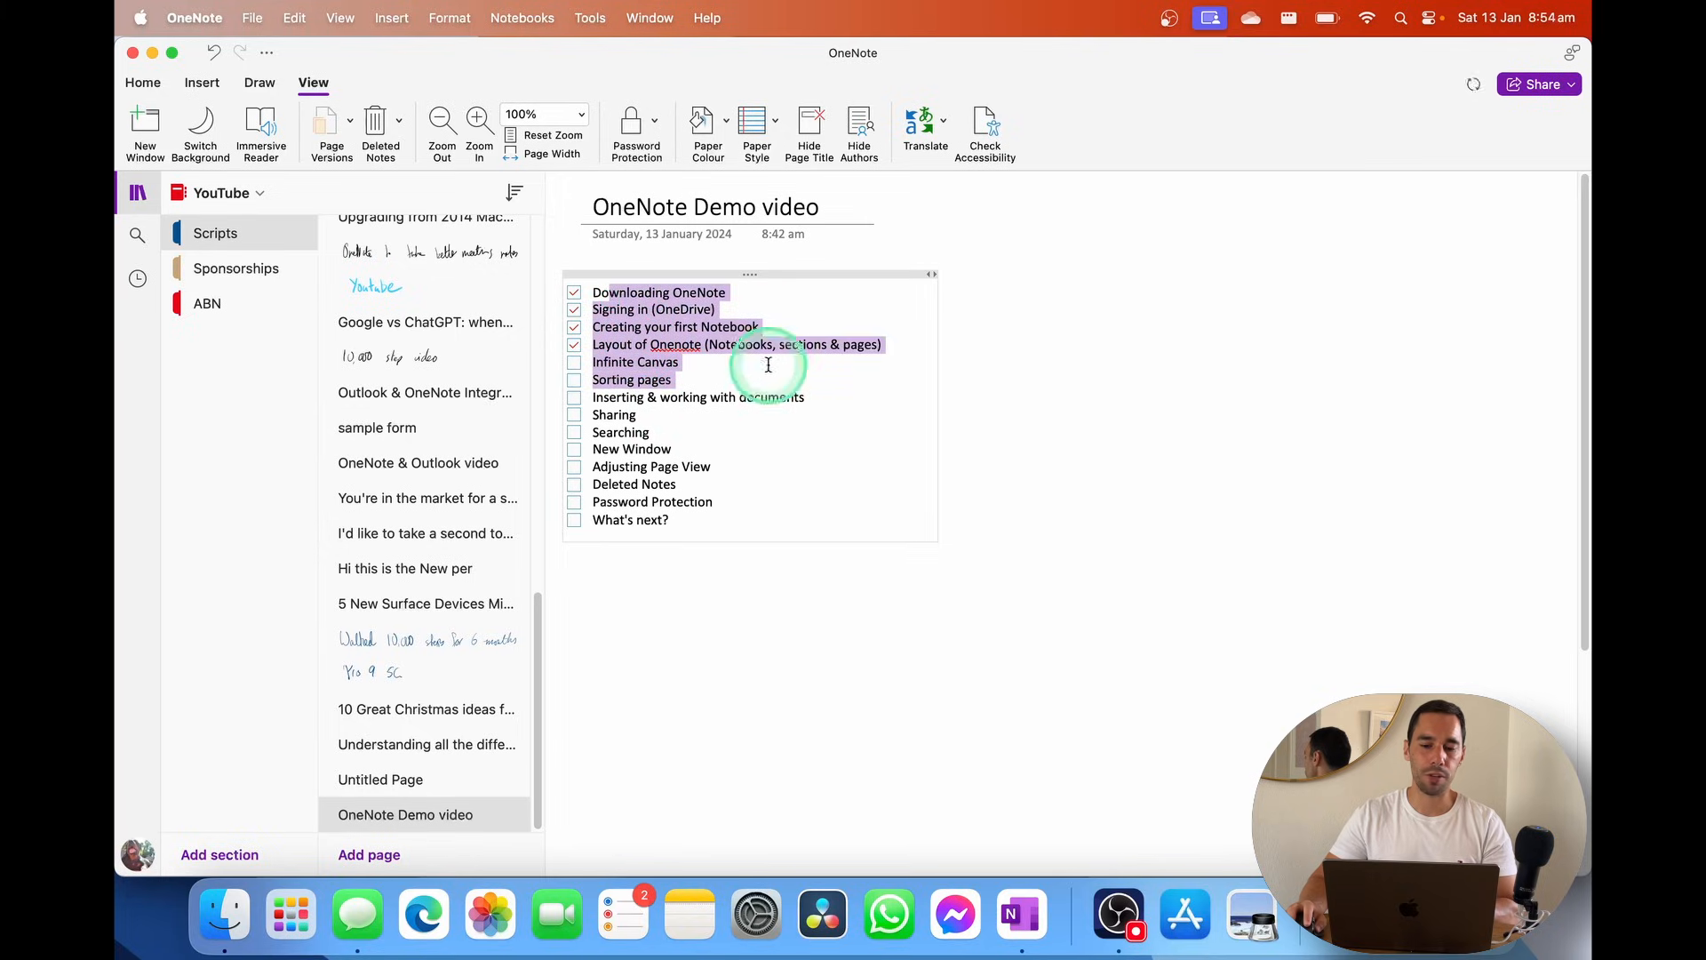
Place an empty To Do checkbox tag in the blank space right of the checklist
click(206, 86)
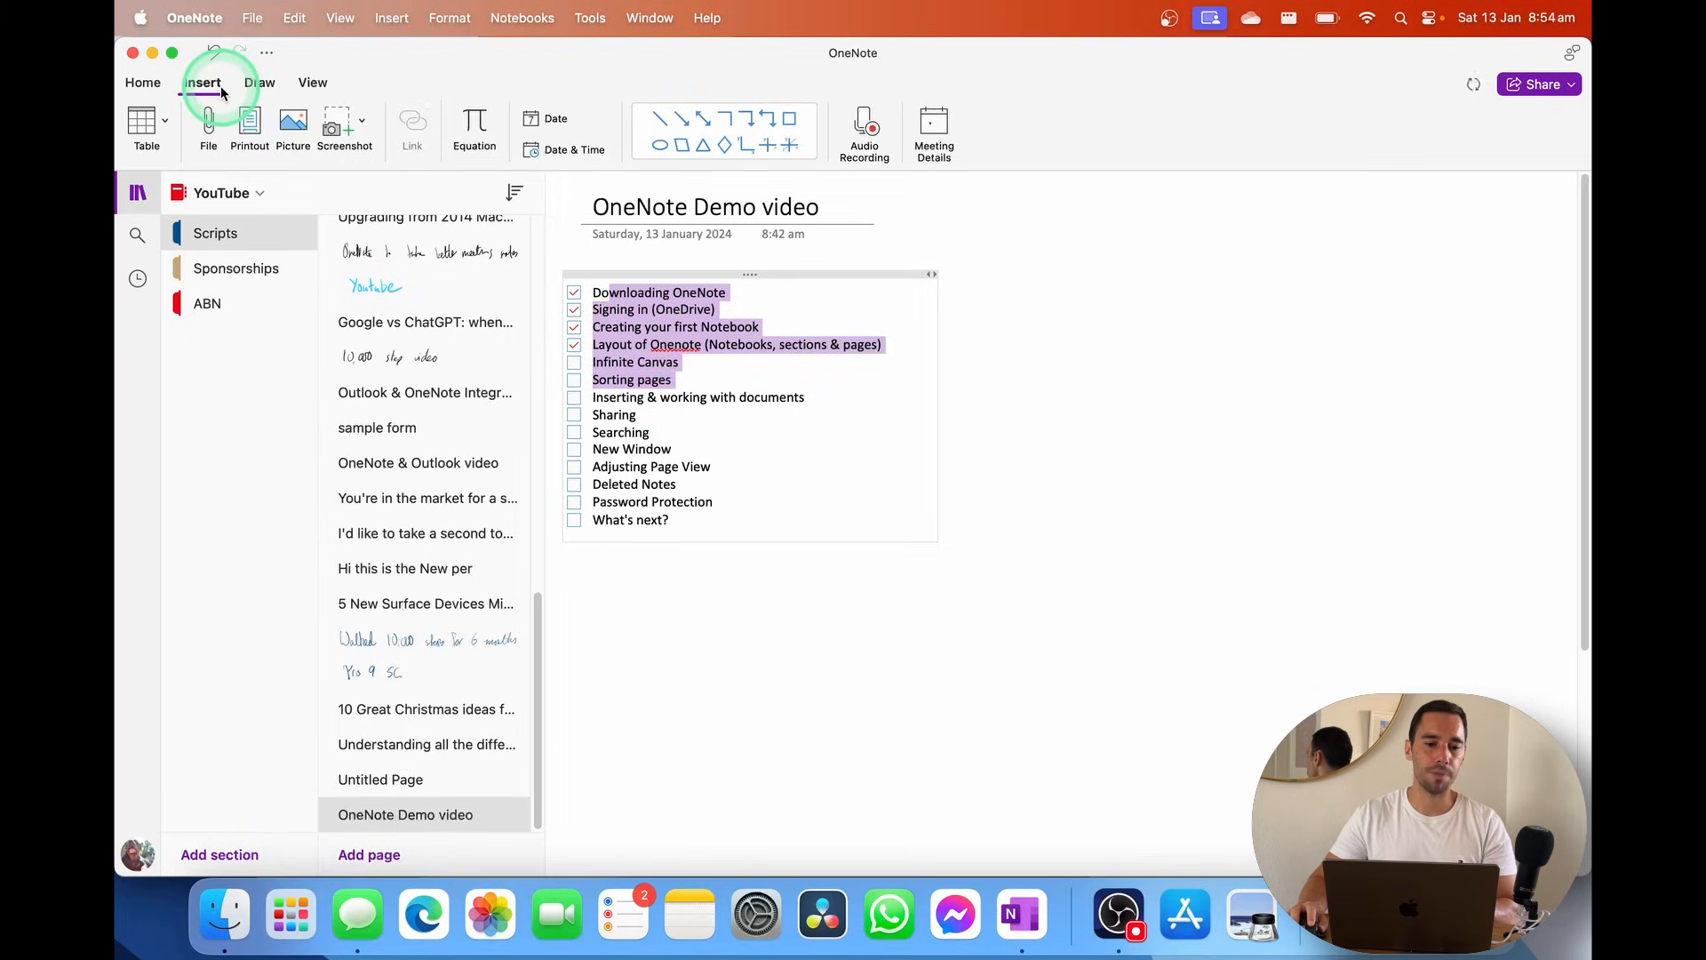
click(142, 81)
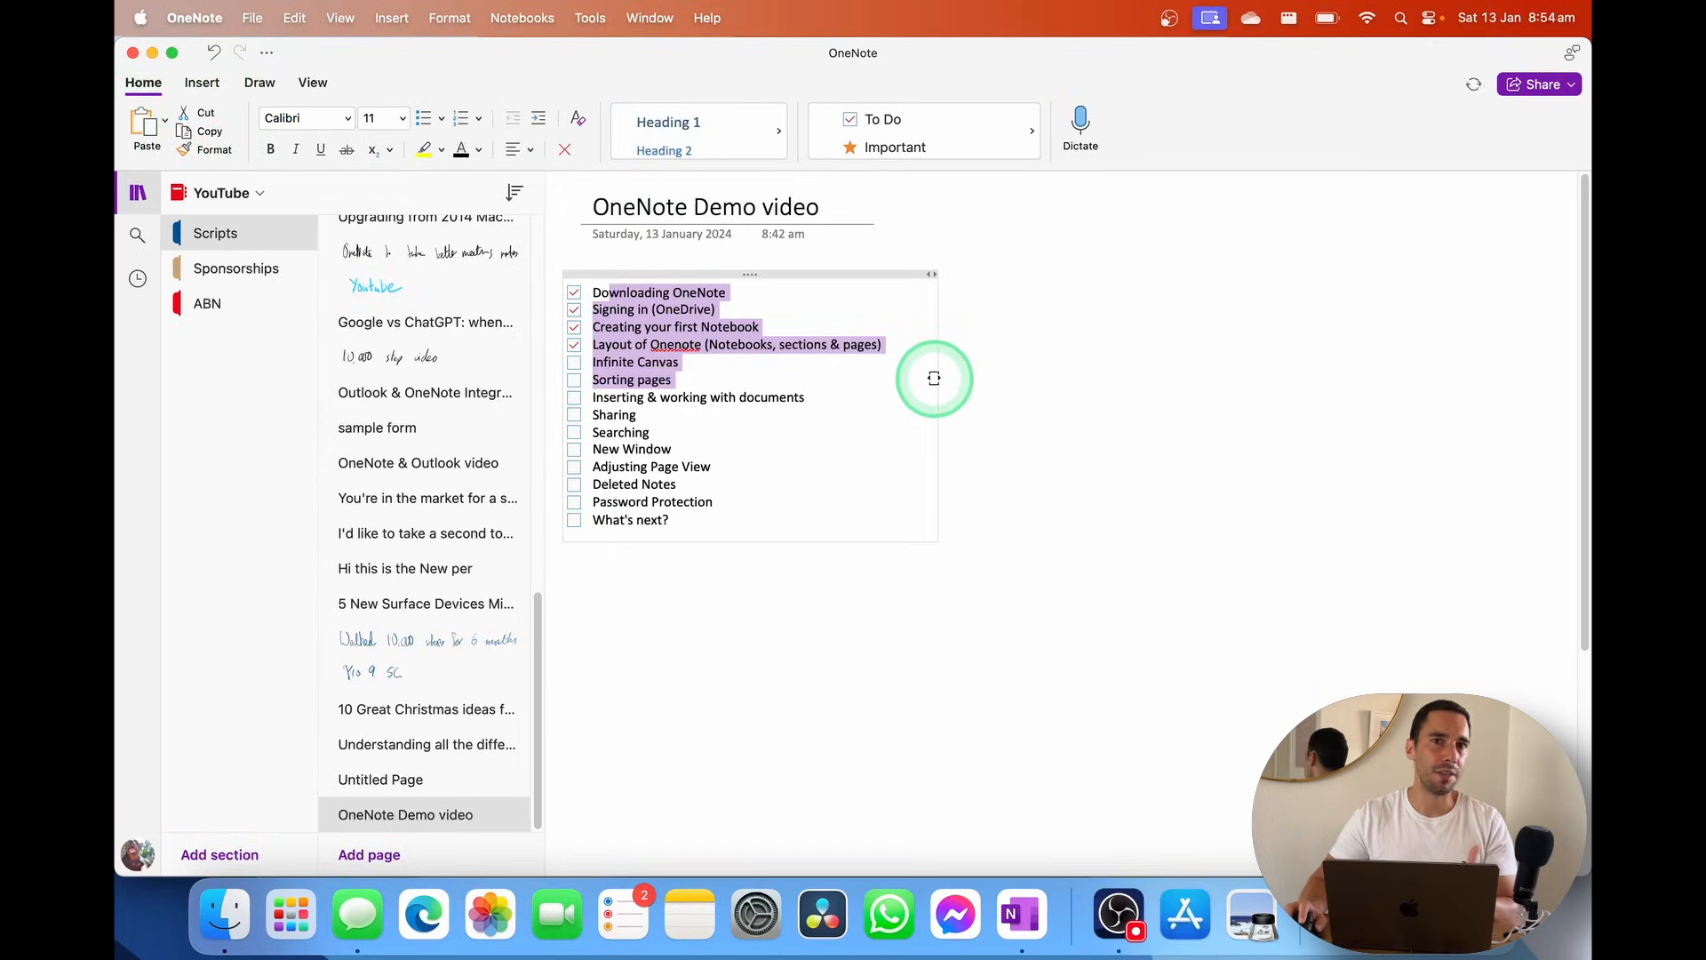
click(1040, 312)
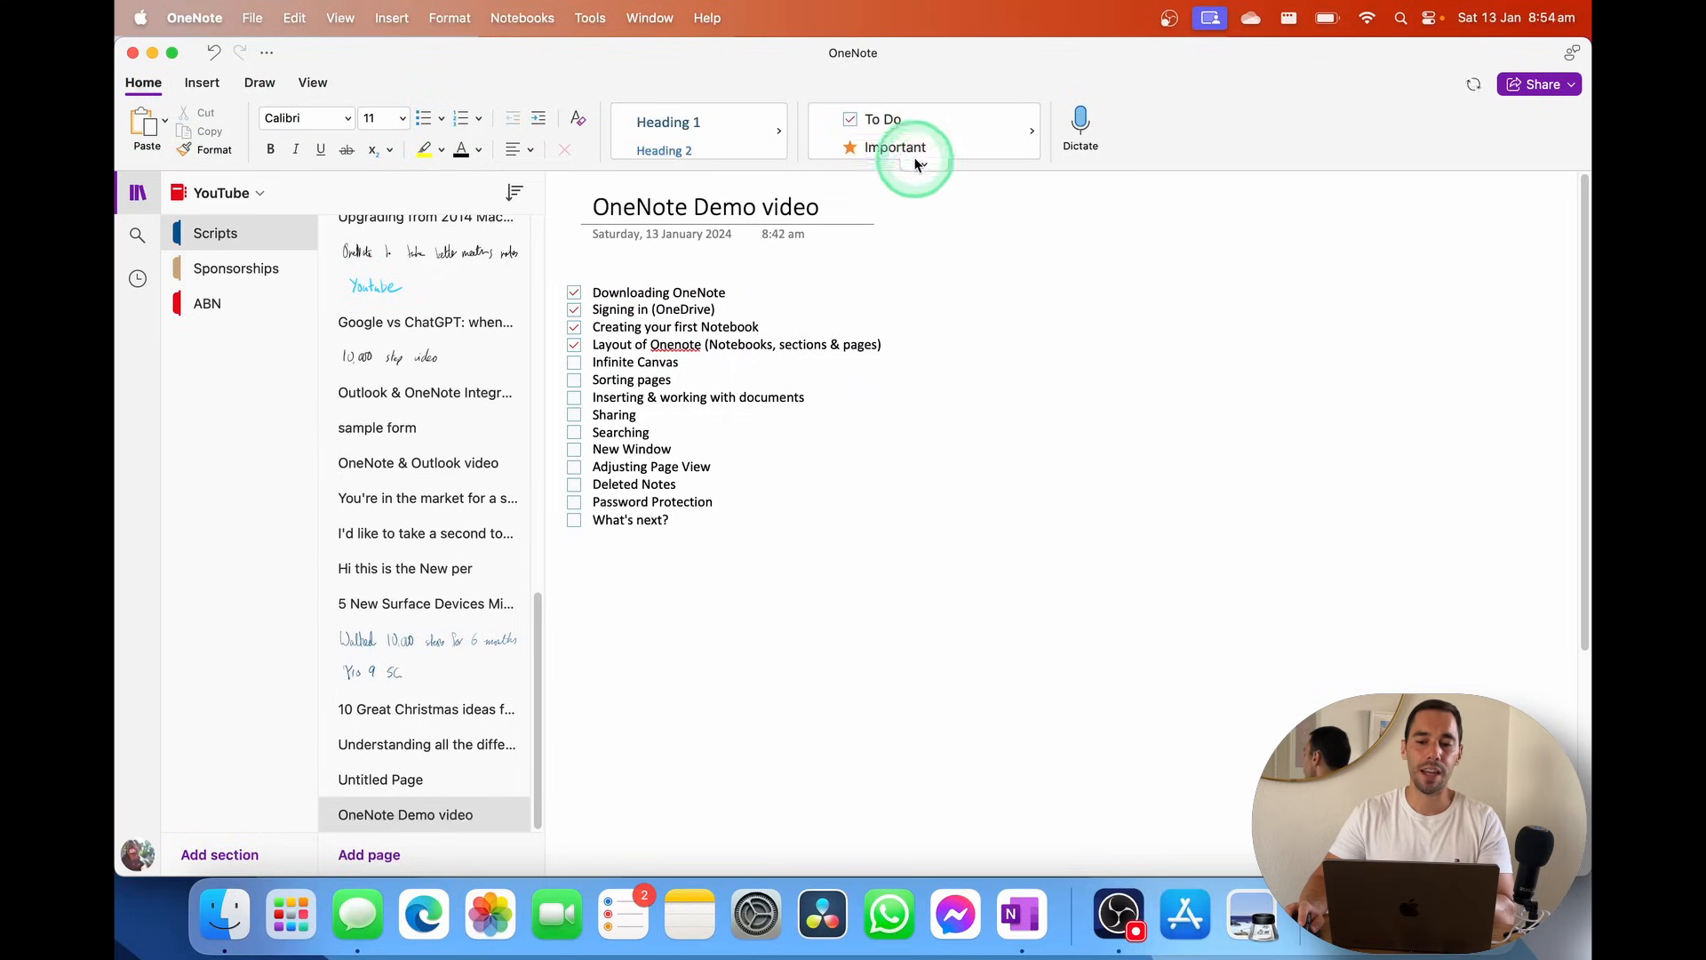
click(923, 166)
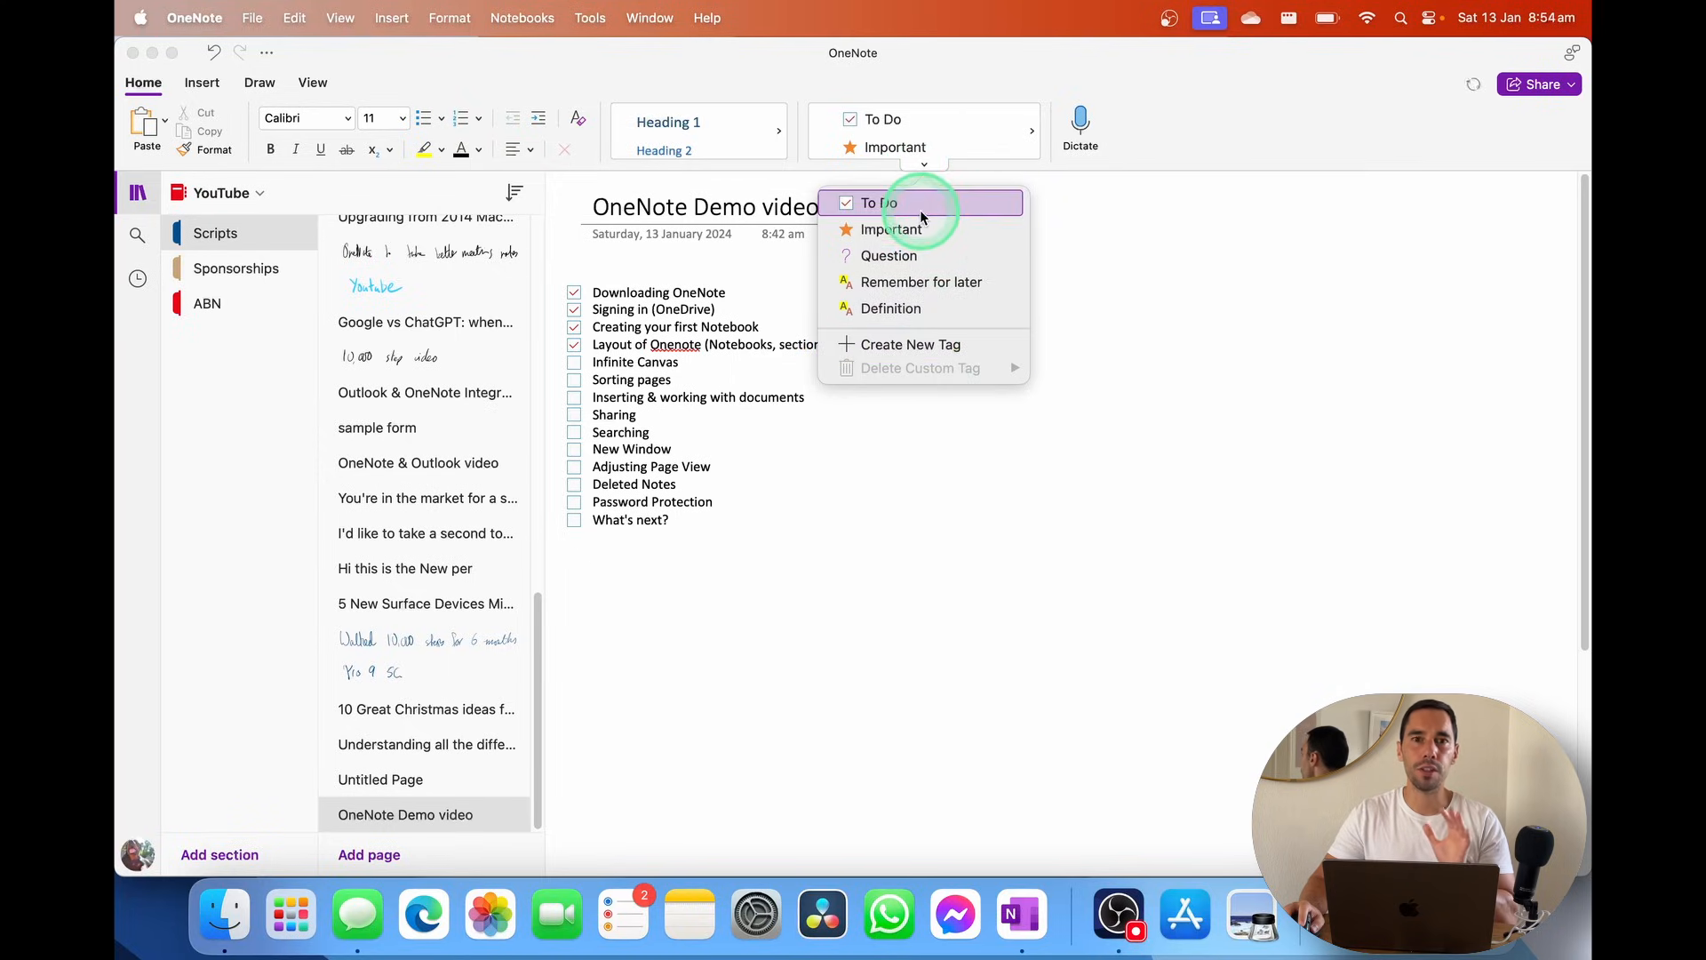
click(1033, 310)
click(888, 122)
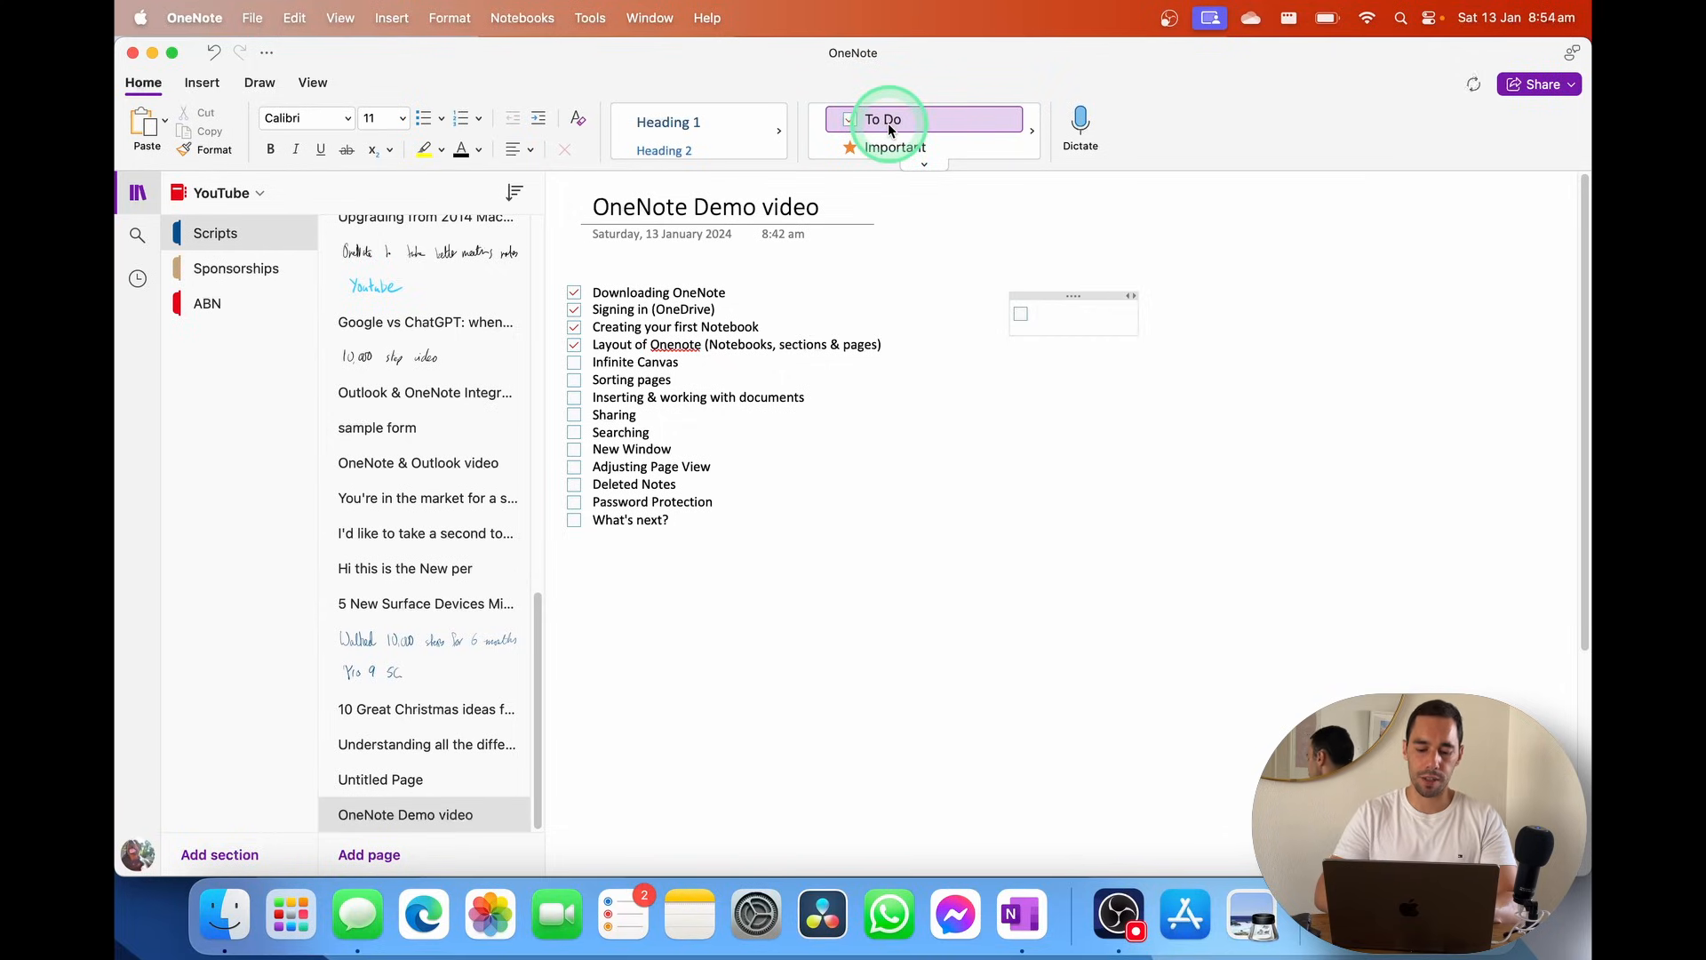
Enter to-do items 'creating a list' and 'Add another iteam', ticking the second one
text(creating a)
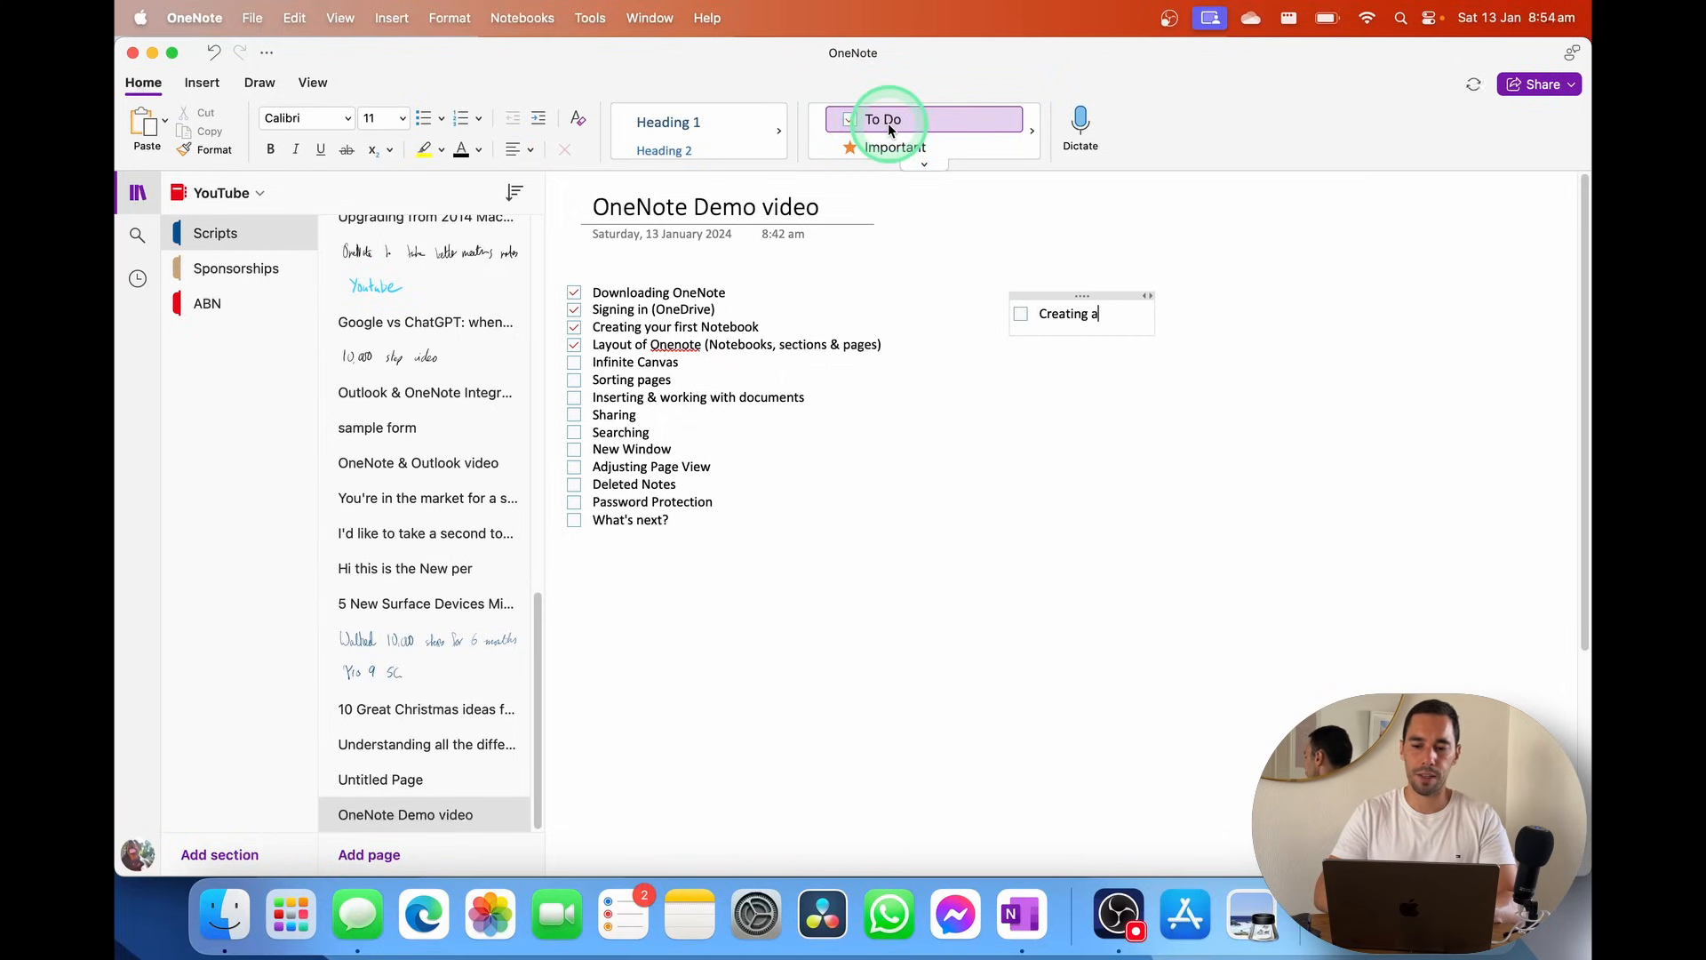
text( list)
key(Return)
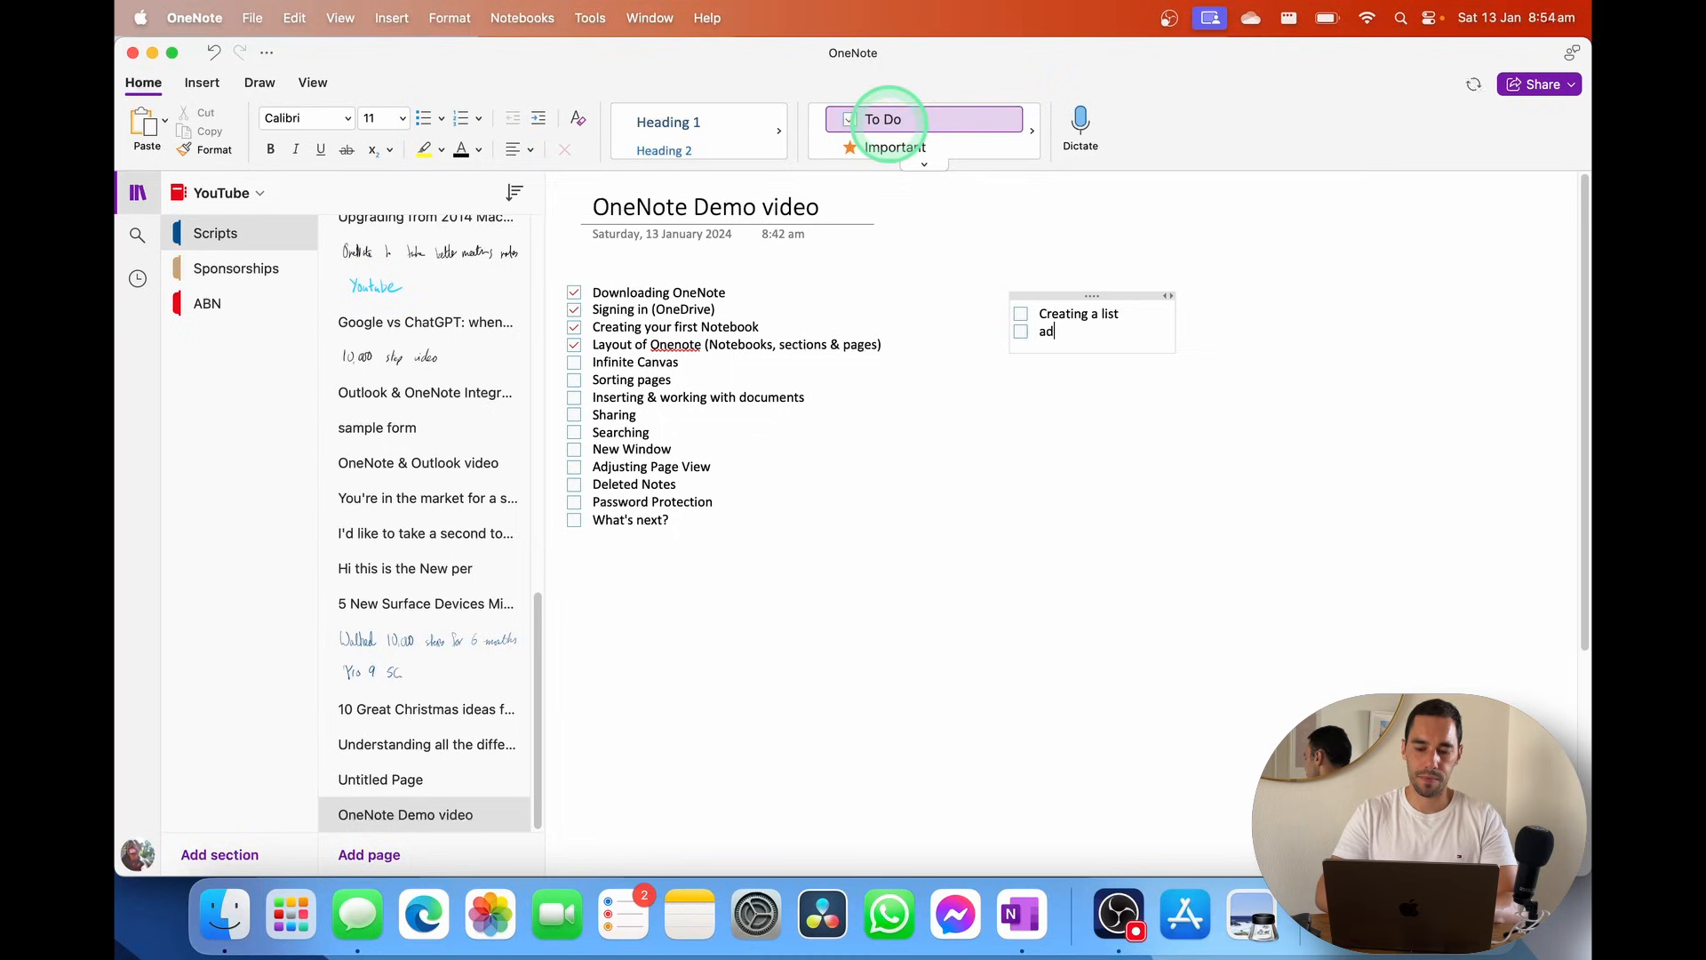
text(Add another iteam)
key(Return)
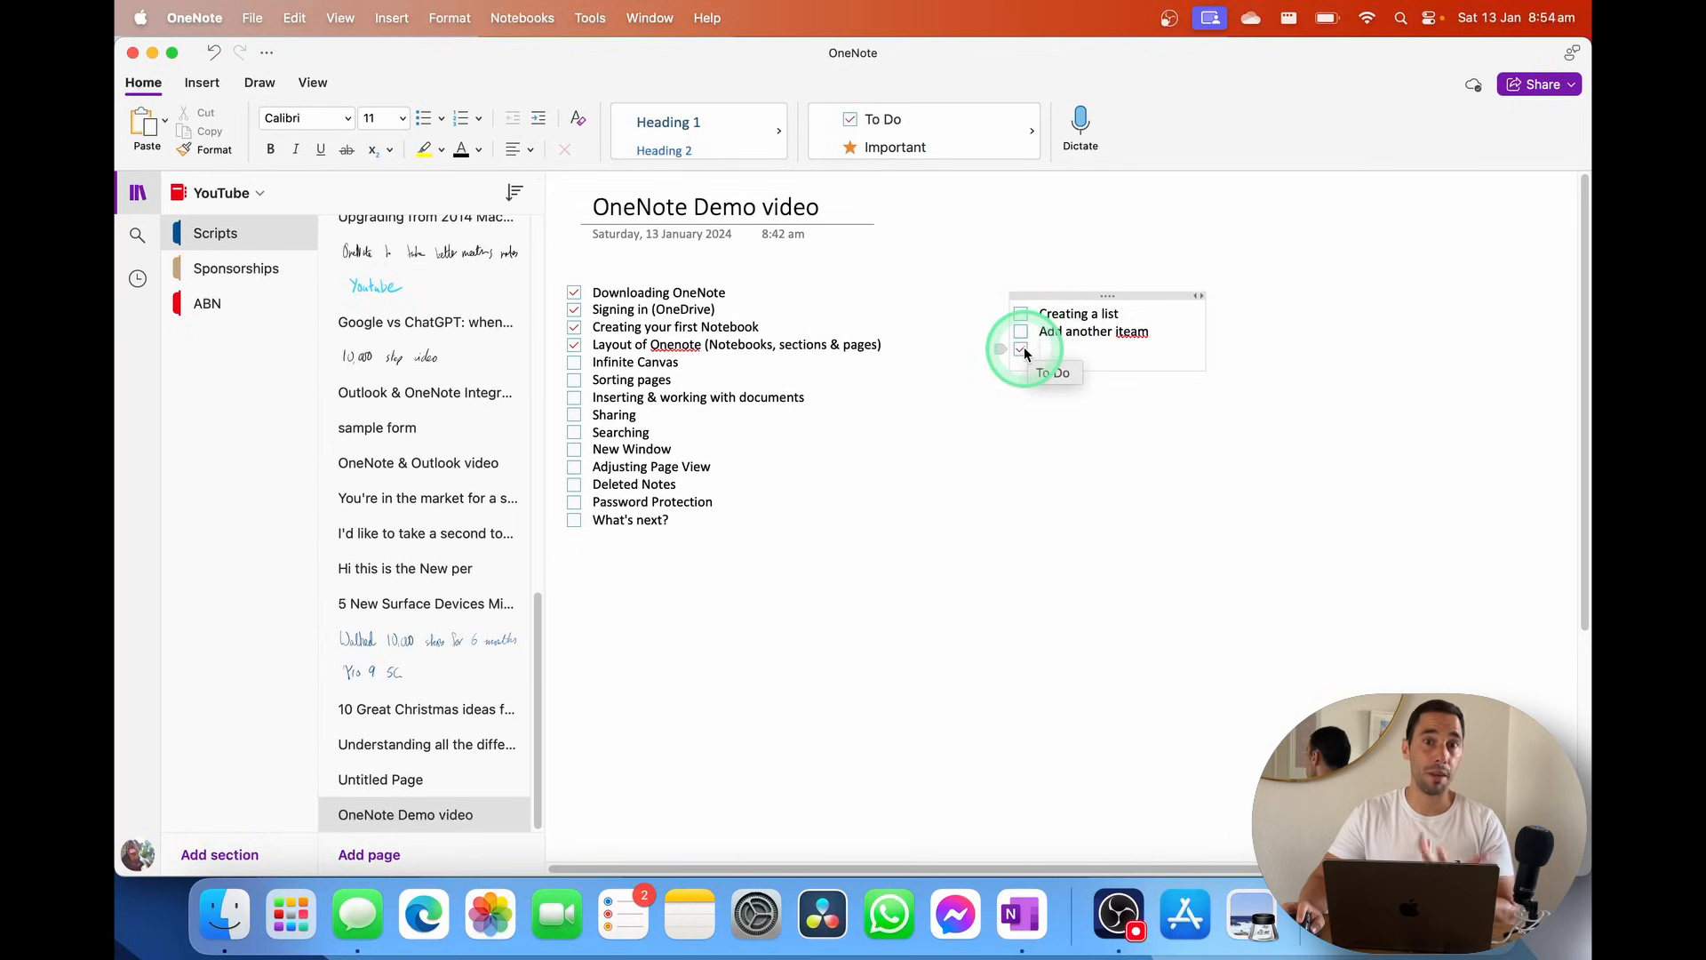
click(1165, 336)
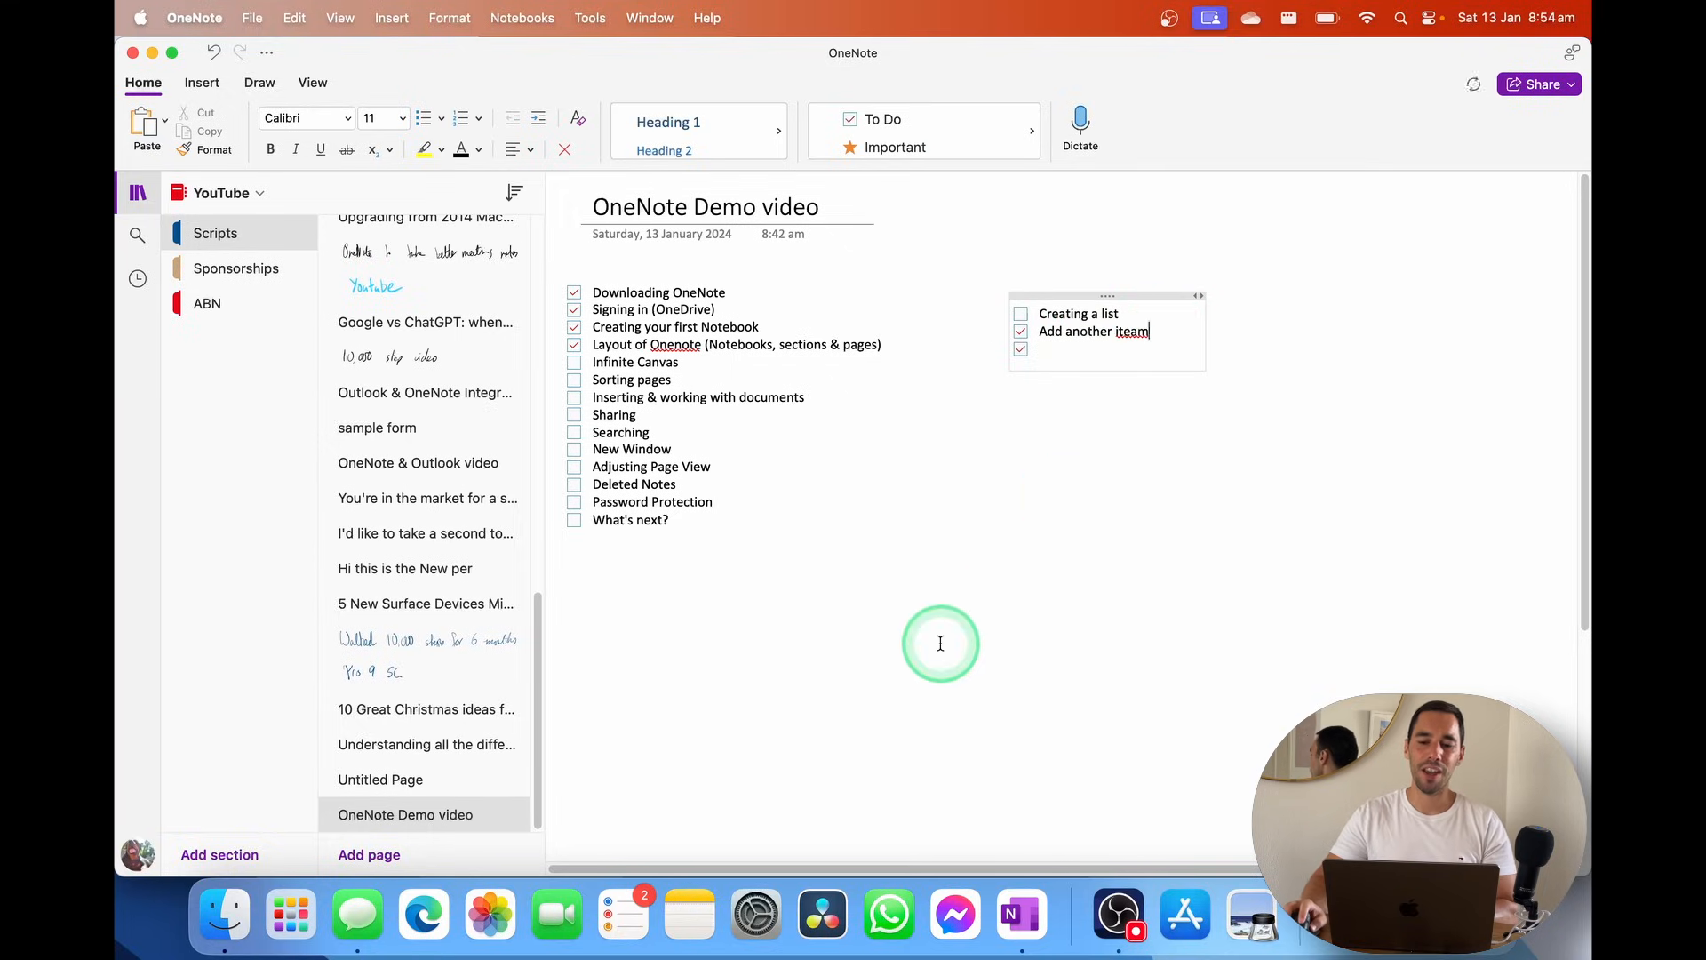
click(1344, 530)
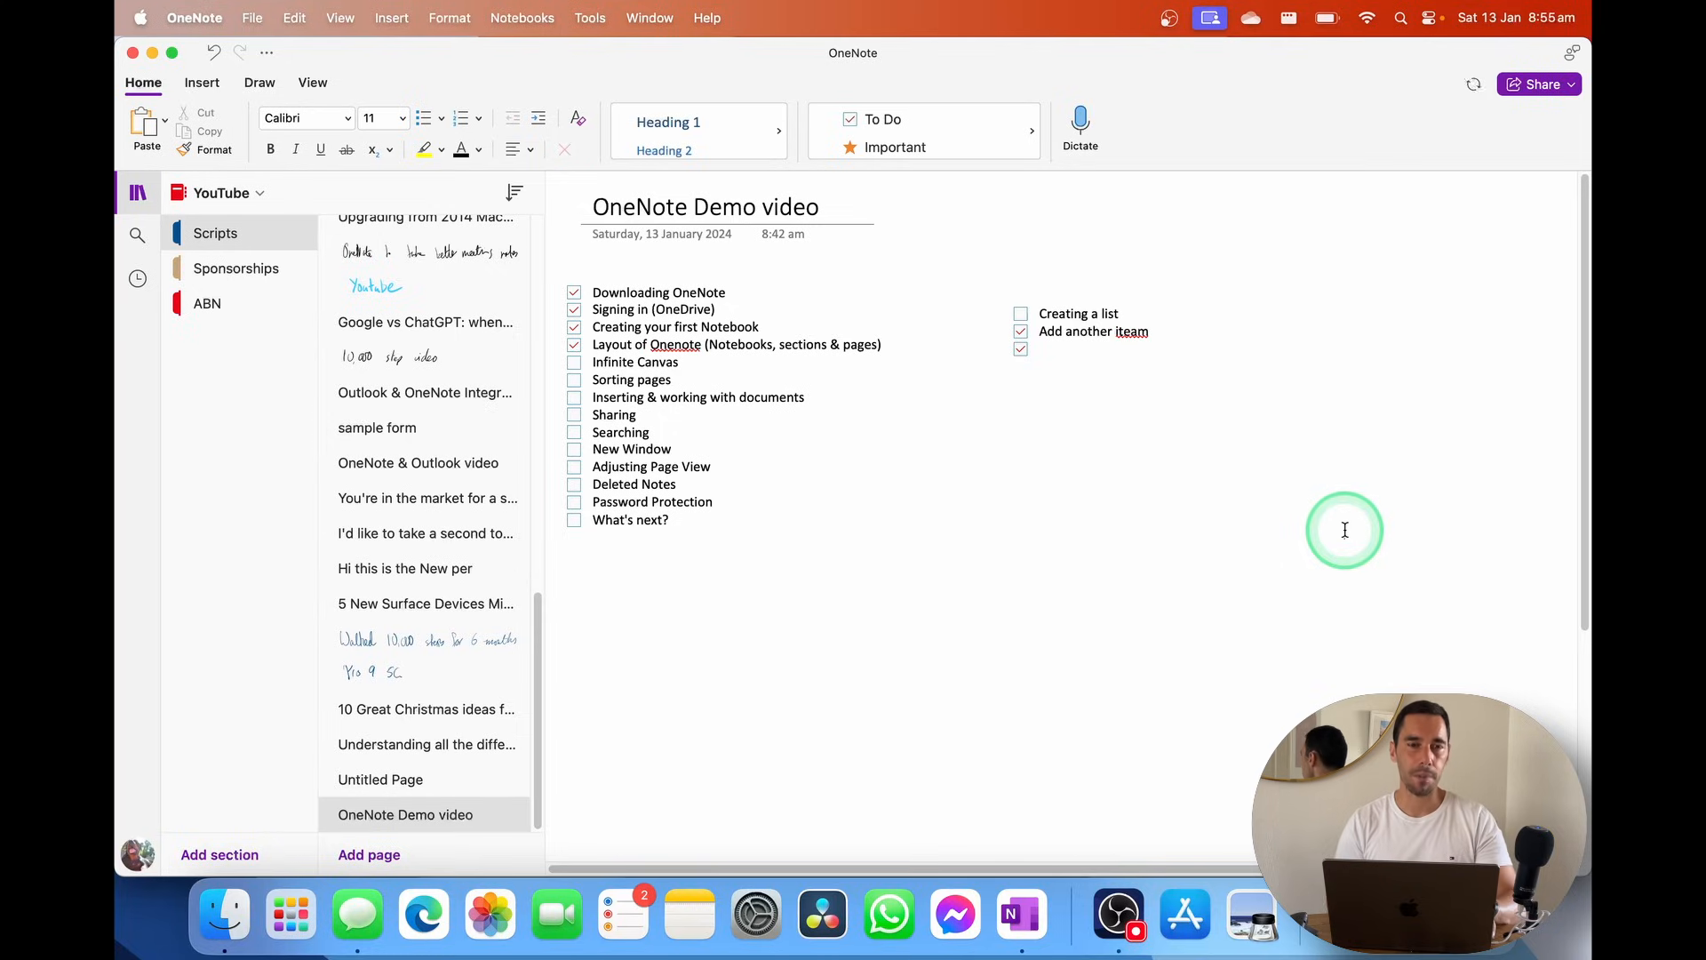
Add a separate ticked to-do note reading 'Really quite cool'
key(super+1)
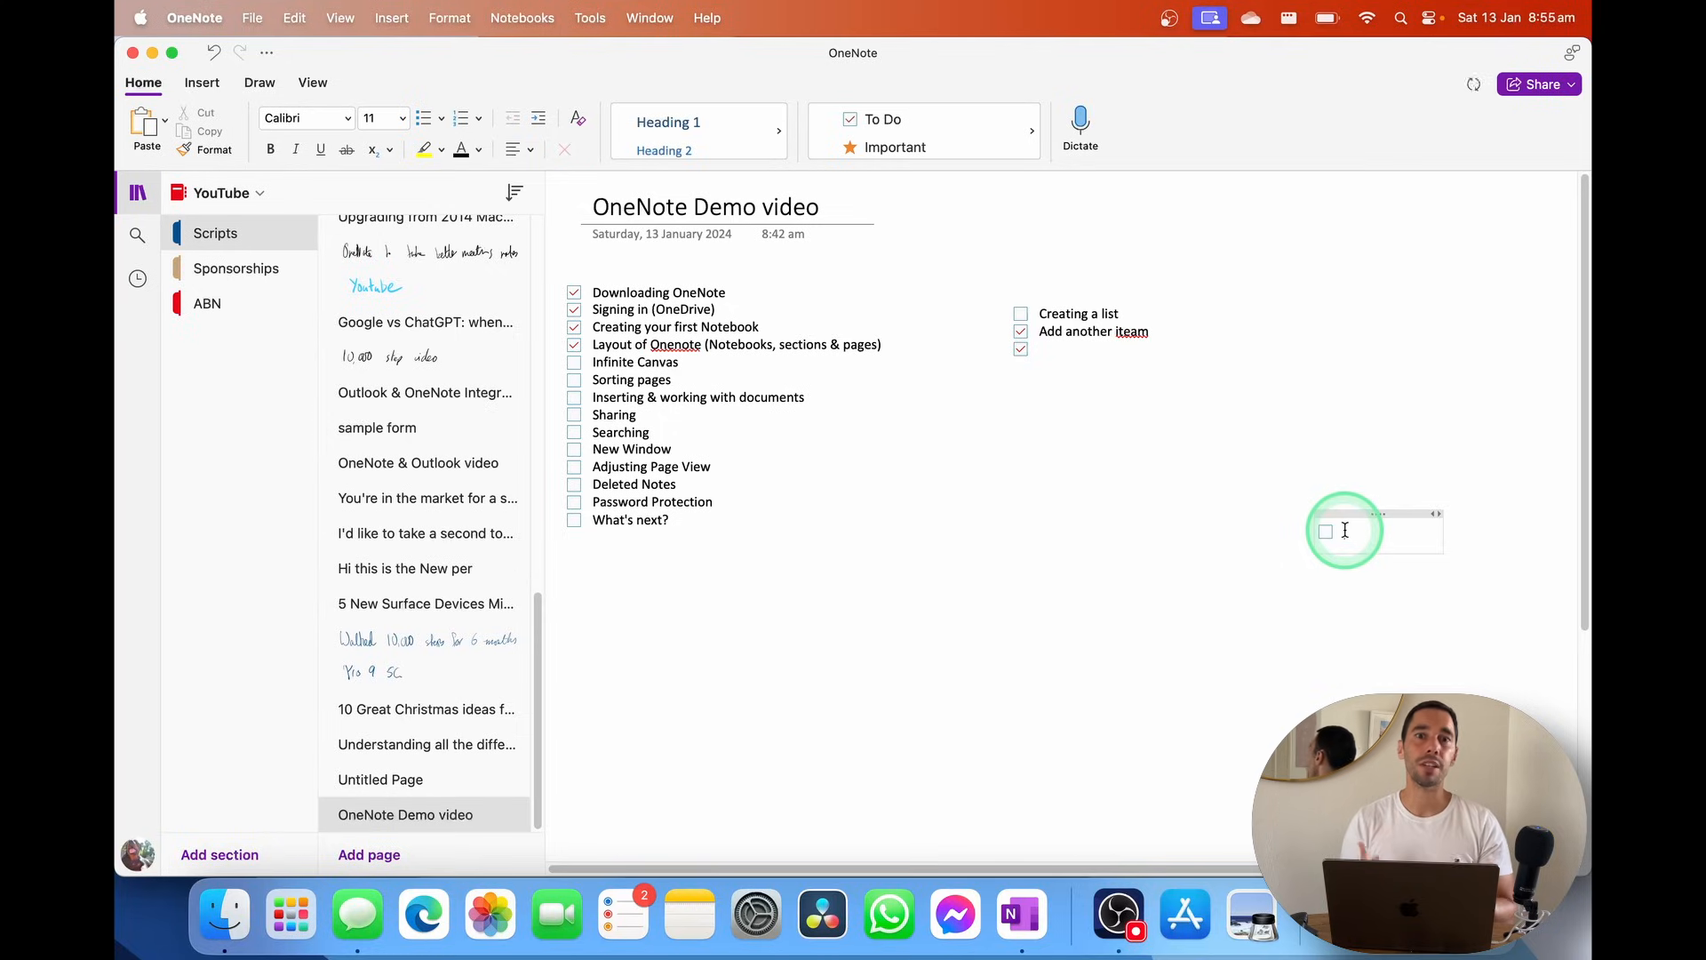
text(Te)
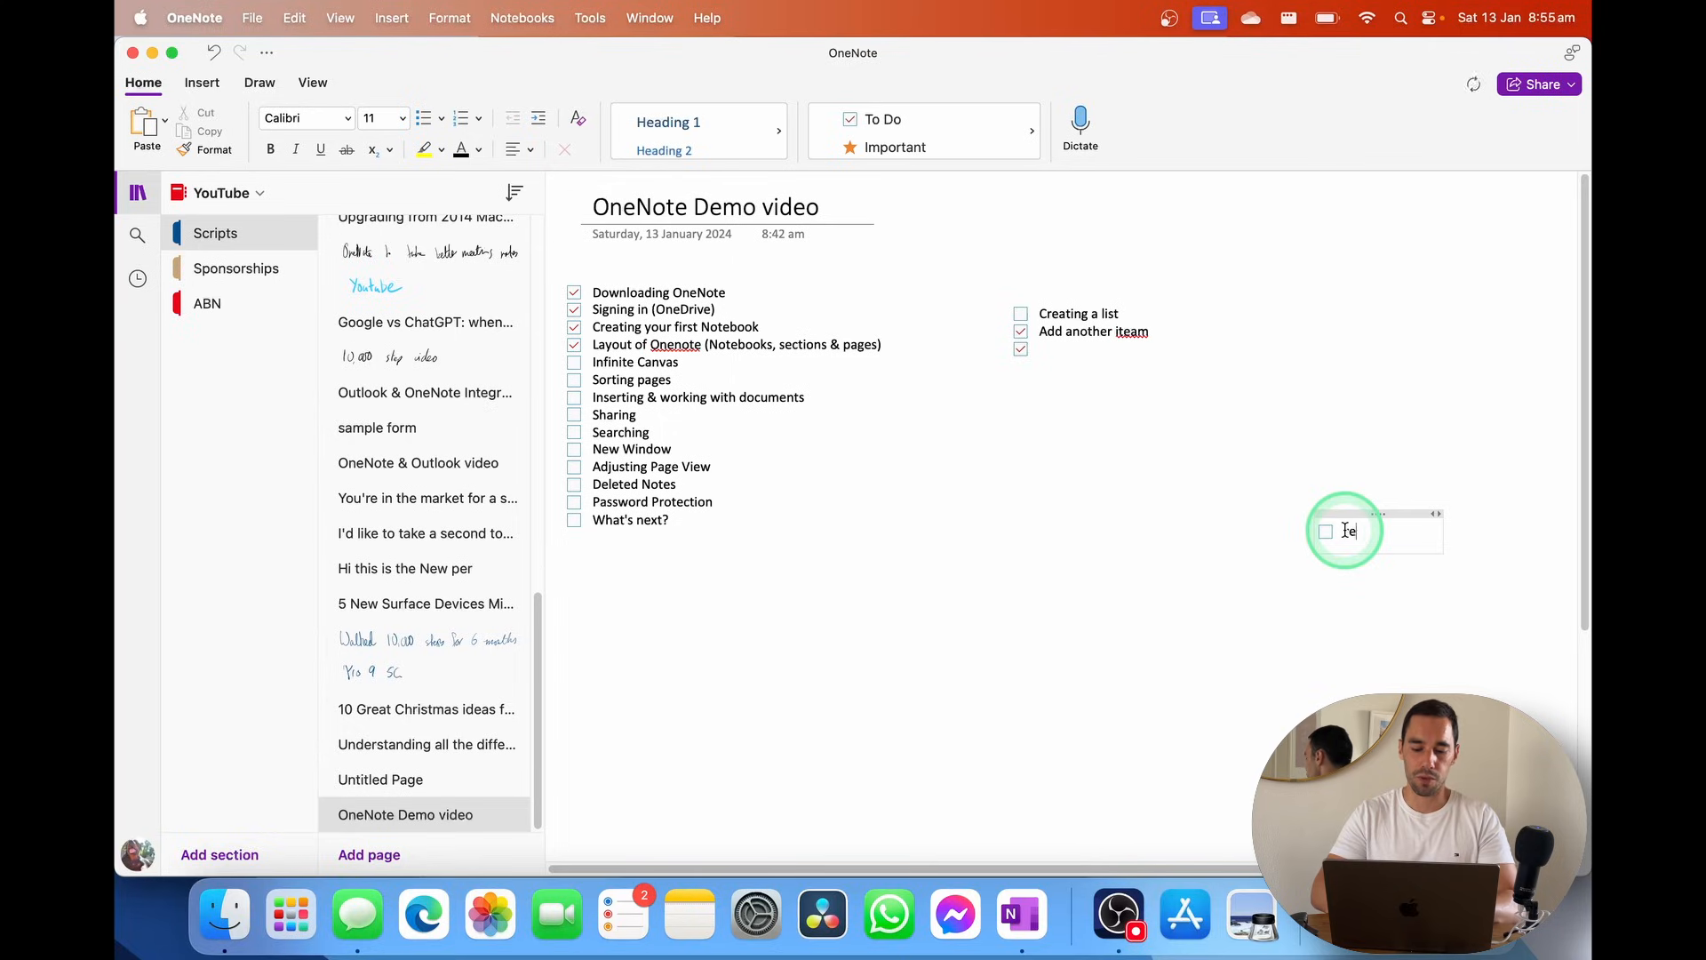
text(ally quite cool)
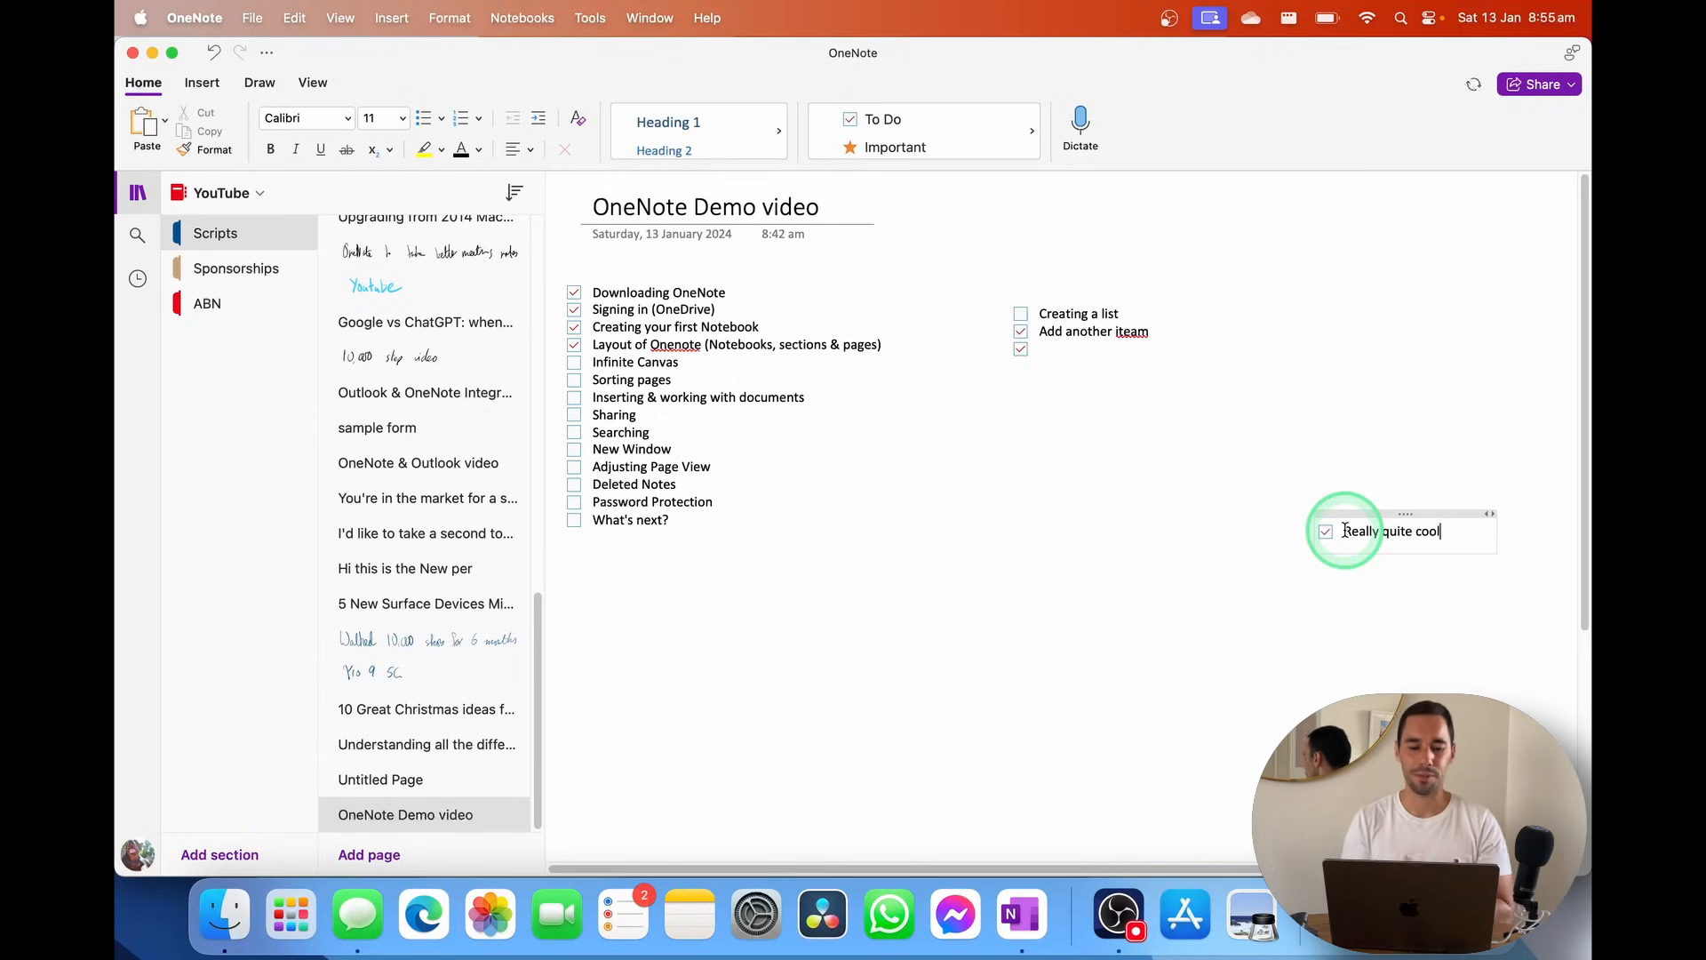
click(1287, 526)
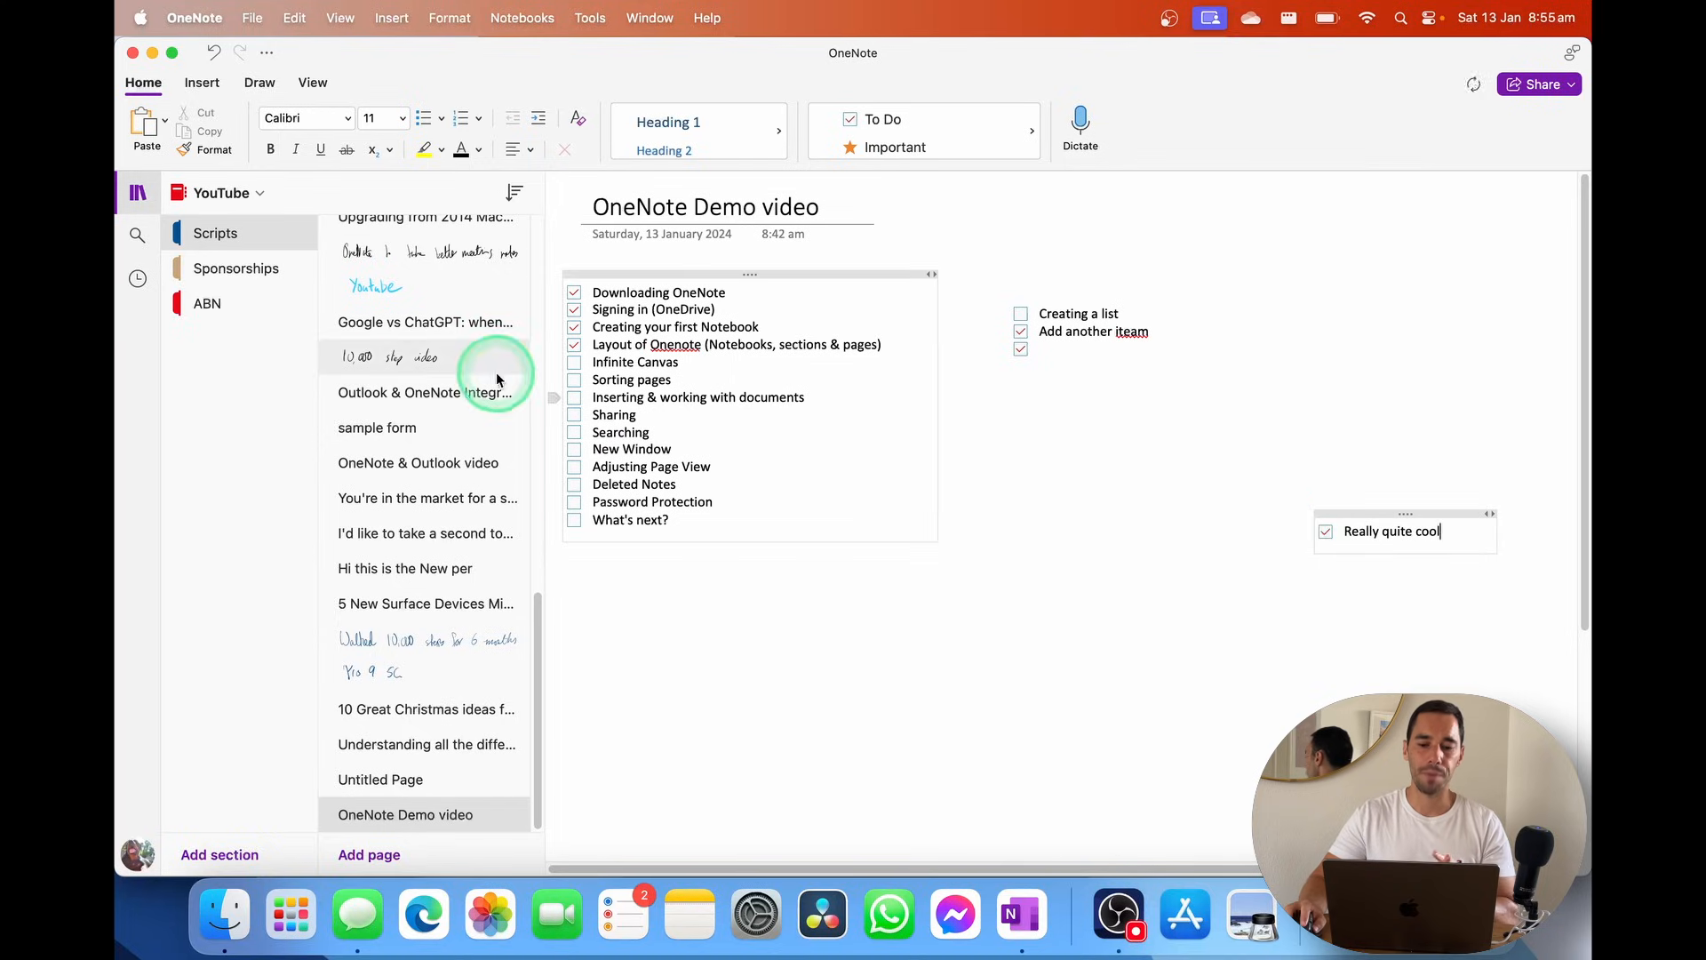
click(605, 359)
Add scratch notes 'Writing away', 'aqsdfg', 'asdf' and 'asdf' lower down the page
drag(605, 359, 658, 363)
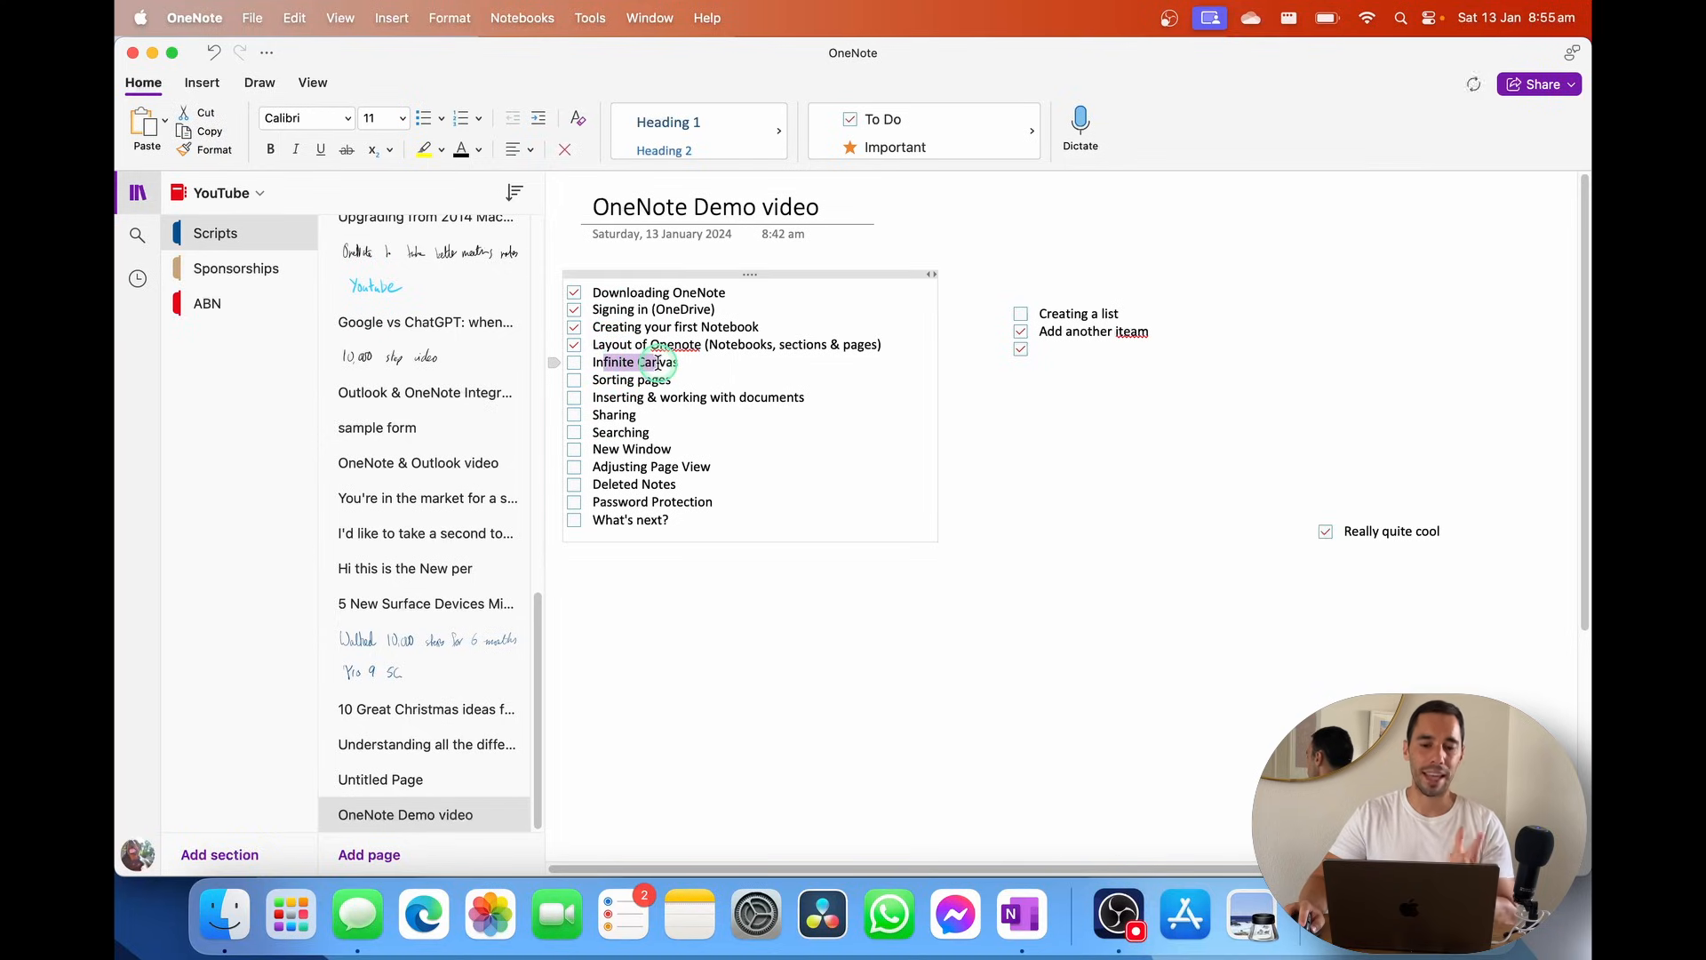
click(719, 364)
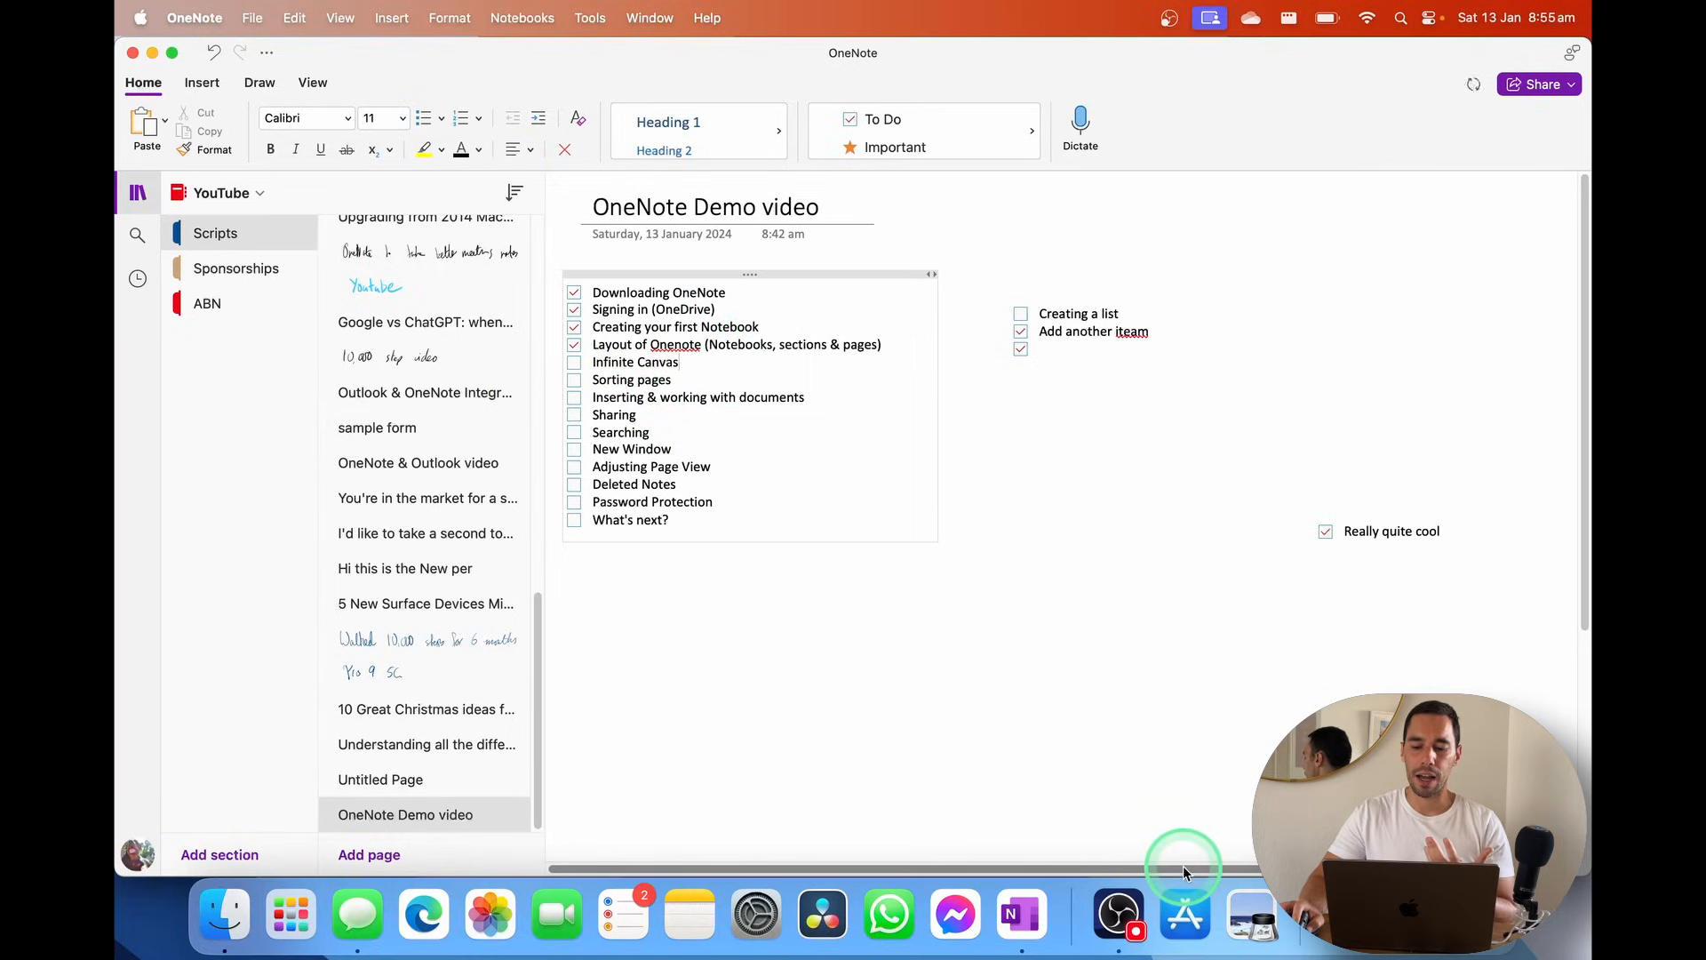
scroll(1176, 761, down, 5)
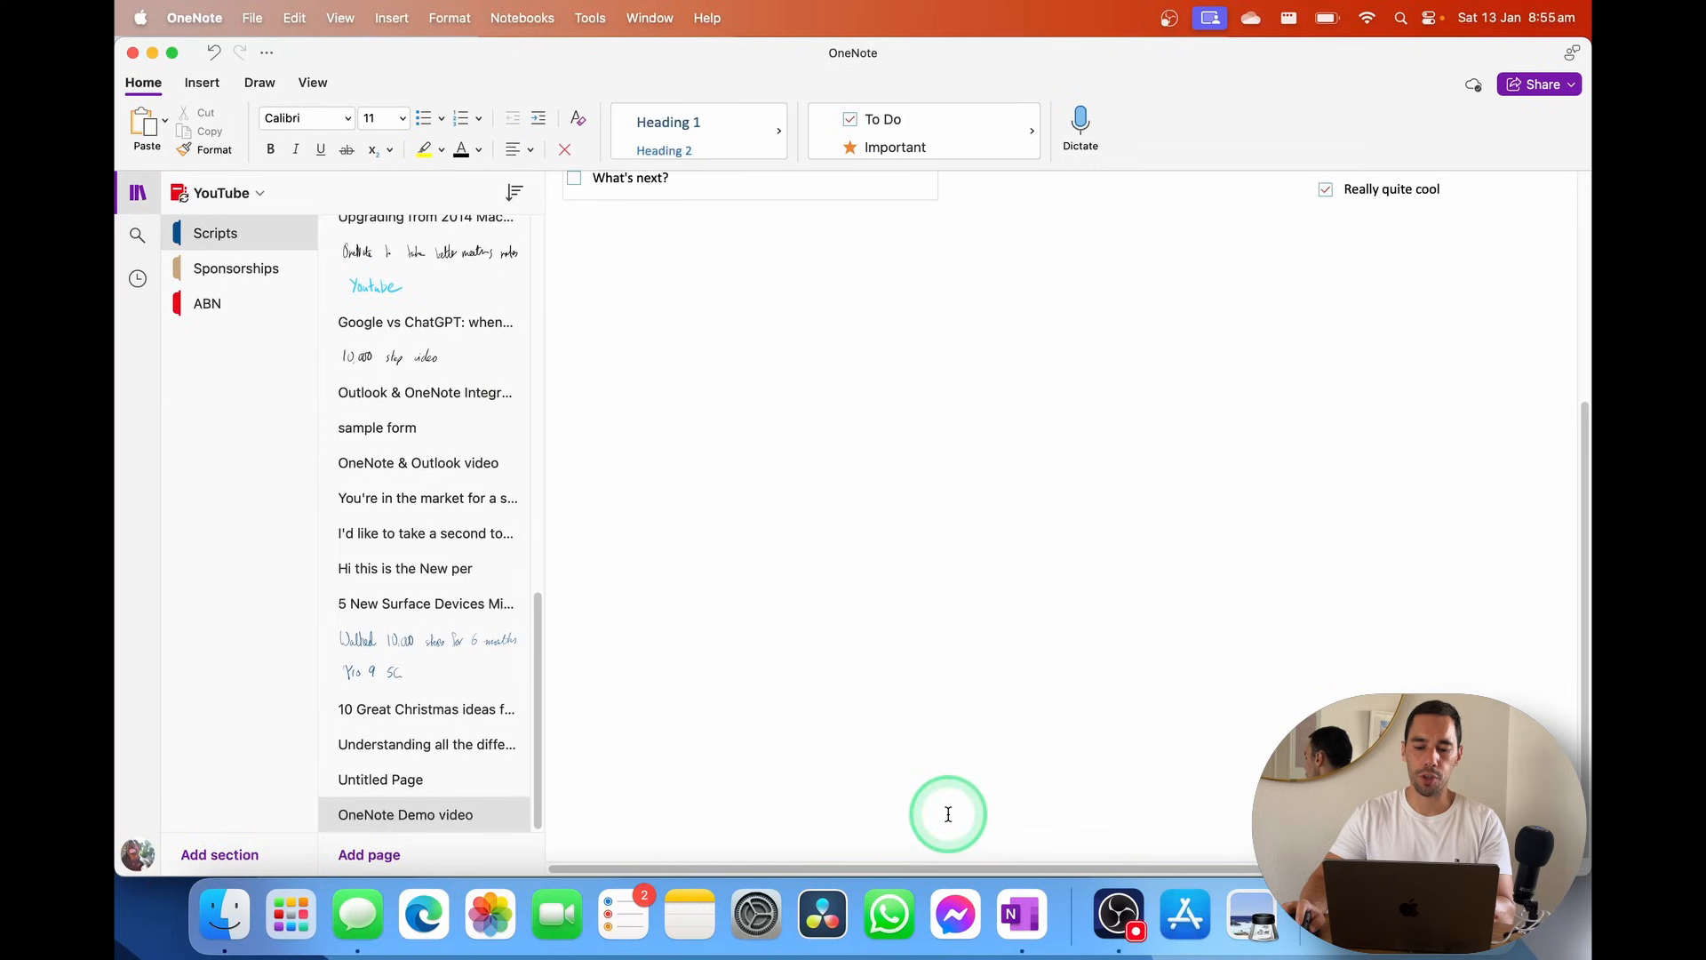
click(1044, 792)
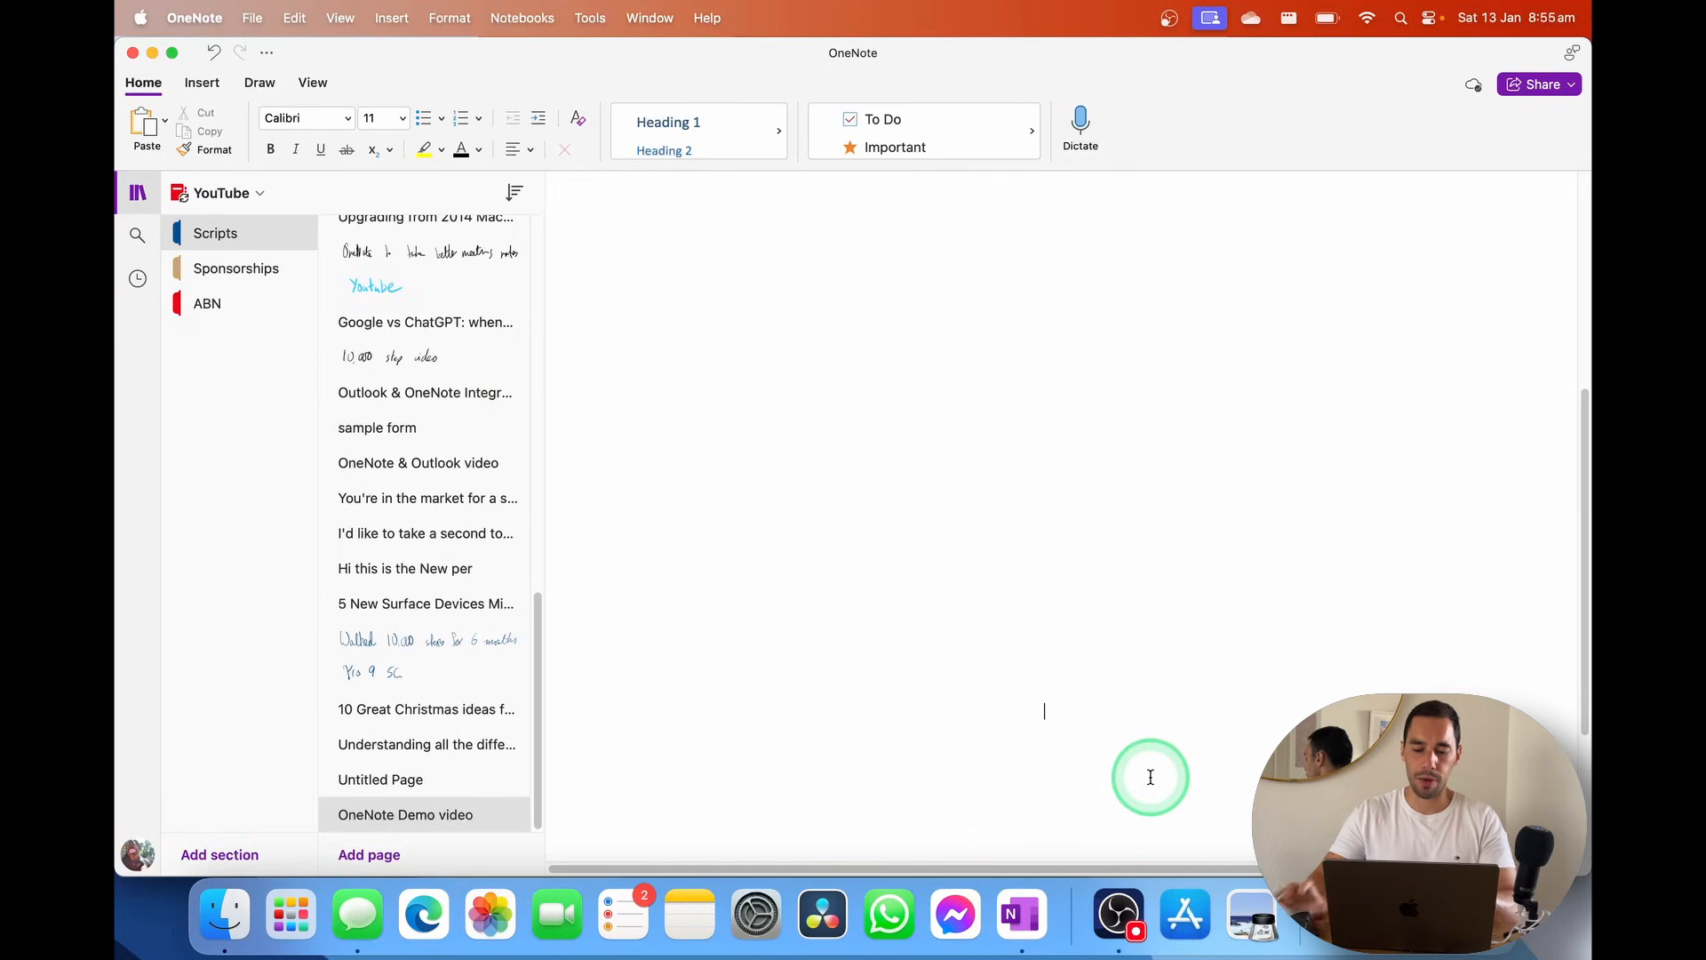
text(Writing away)
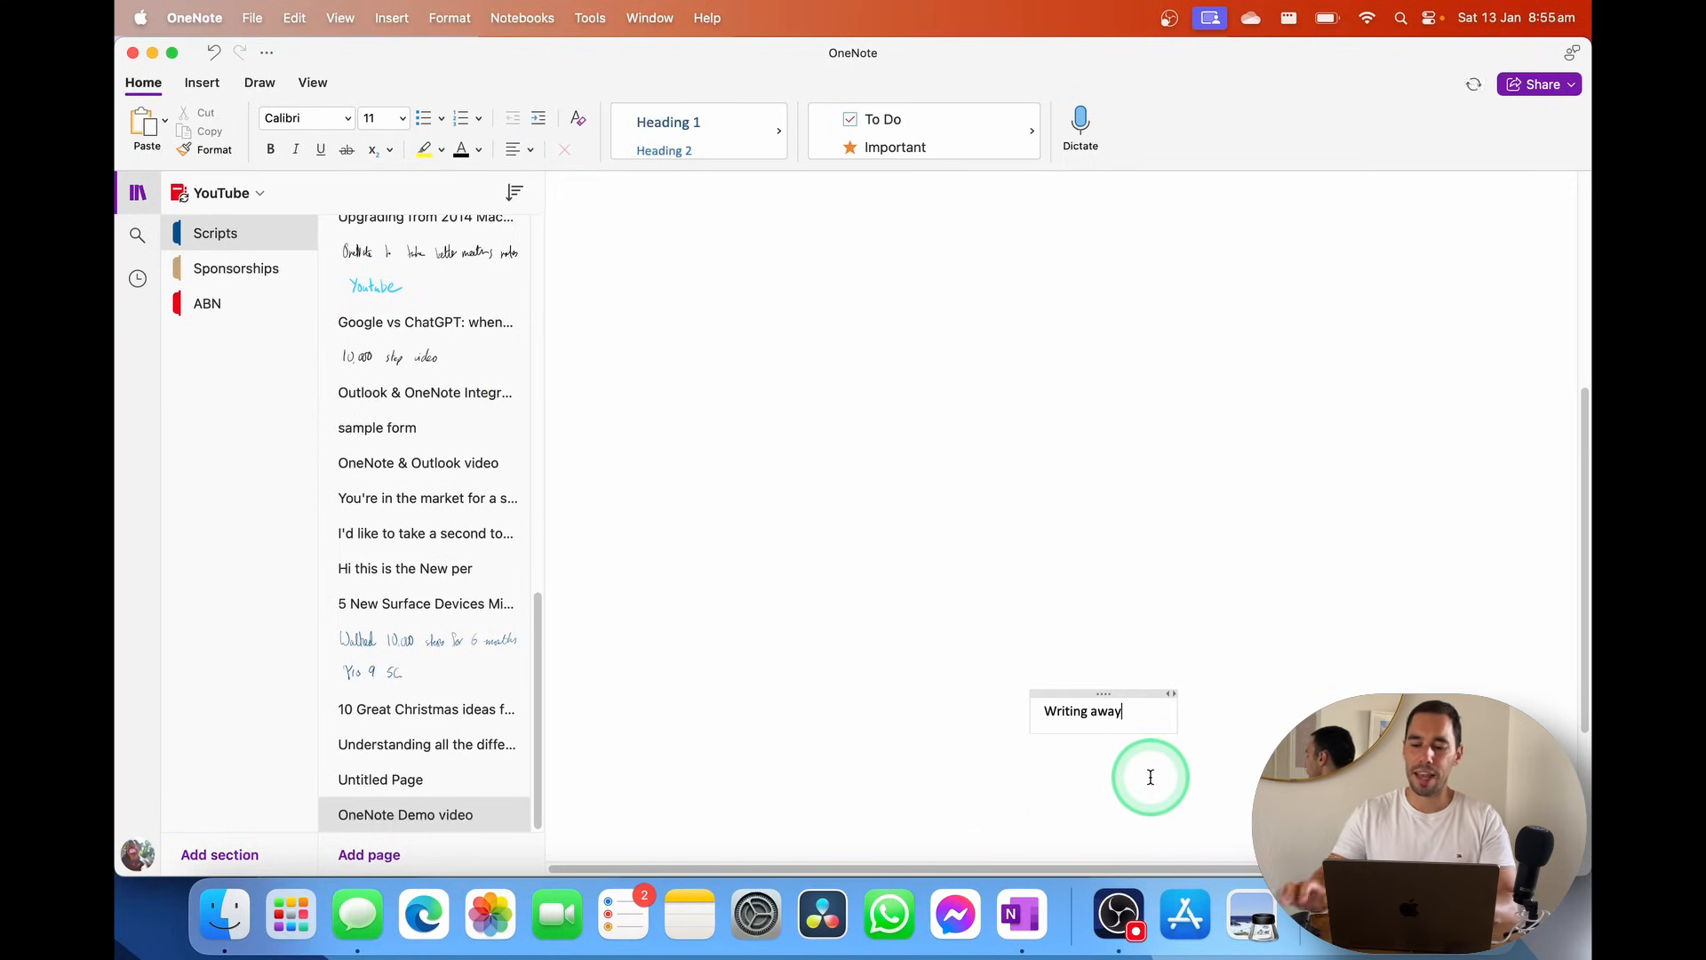
click(1165, 791)
text(aqsdfg)
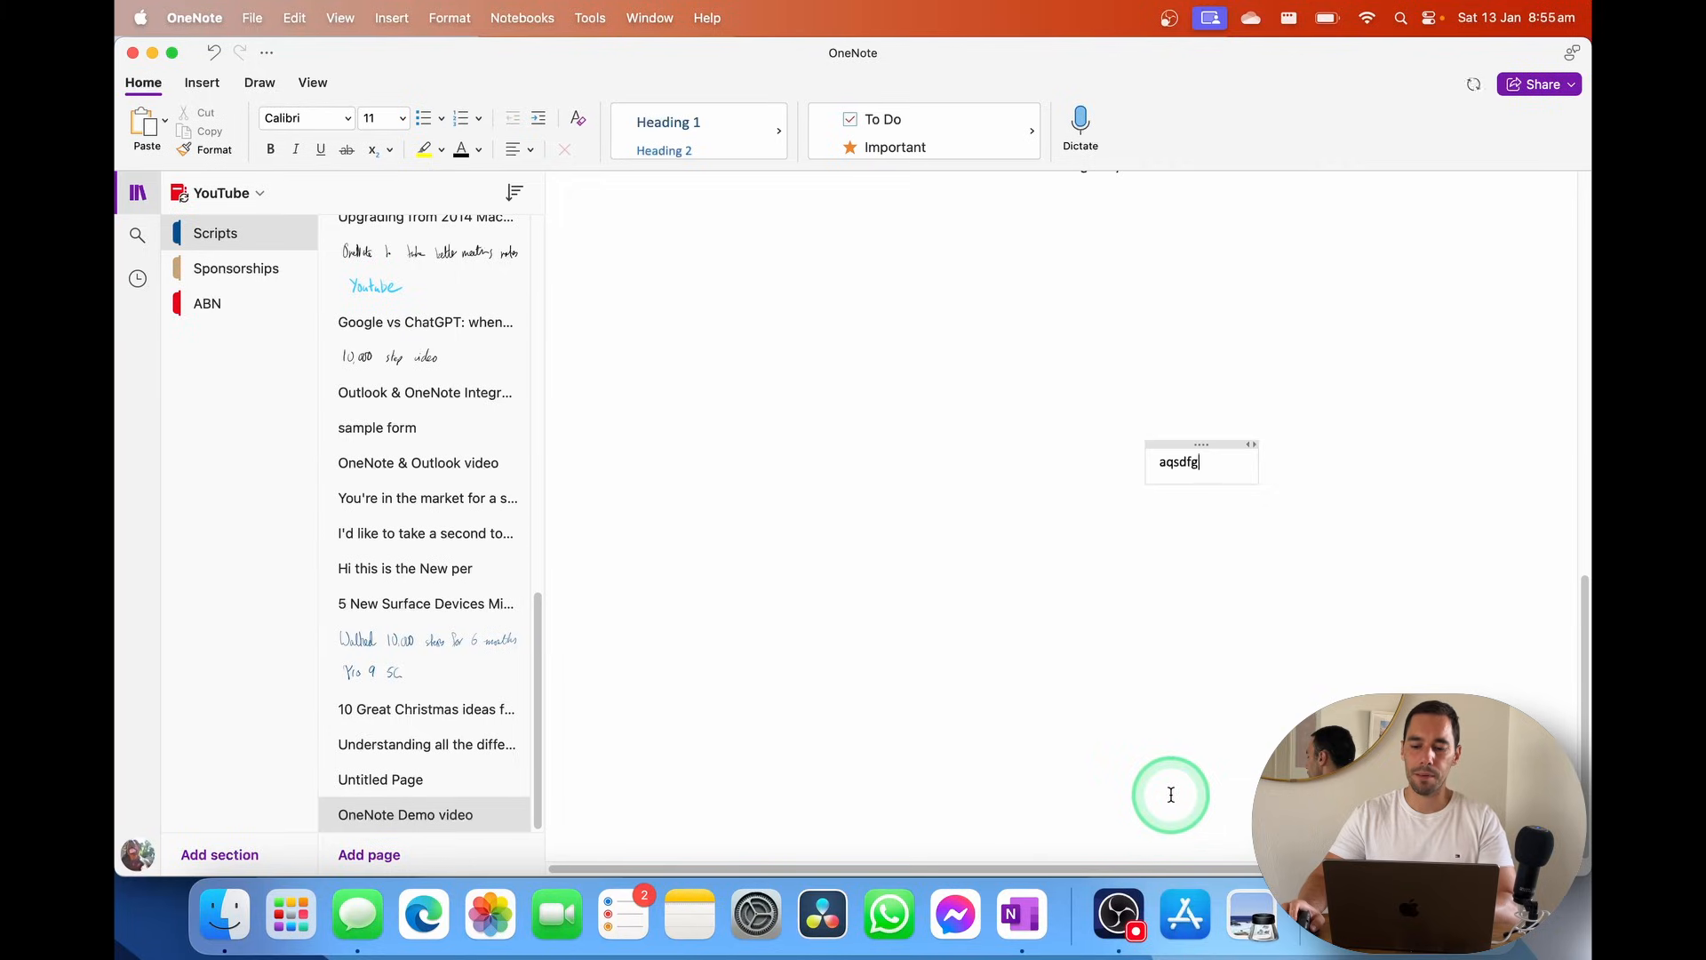
click(1170, 791)
text(asdf)
click(1078, 781)
text(asdf)
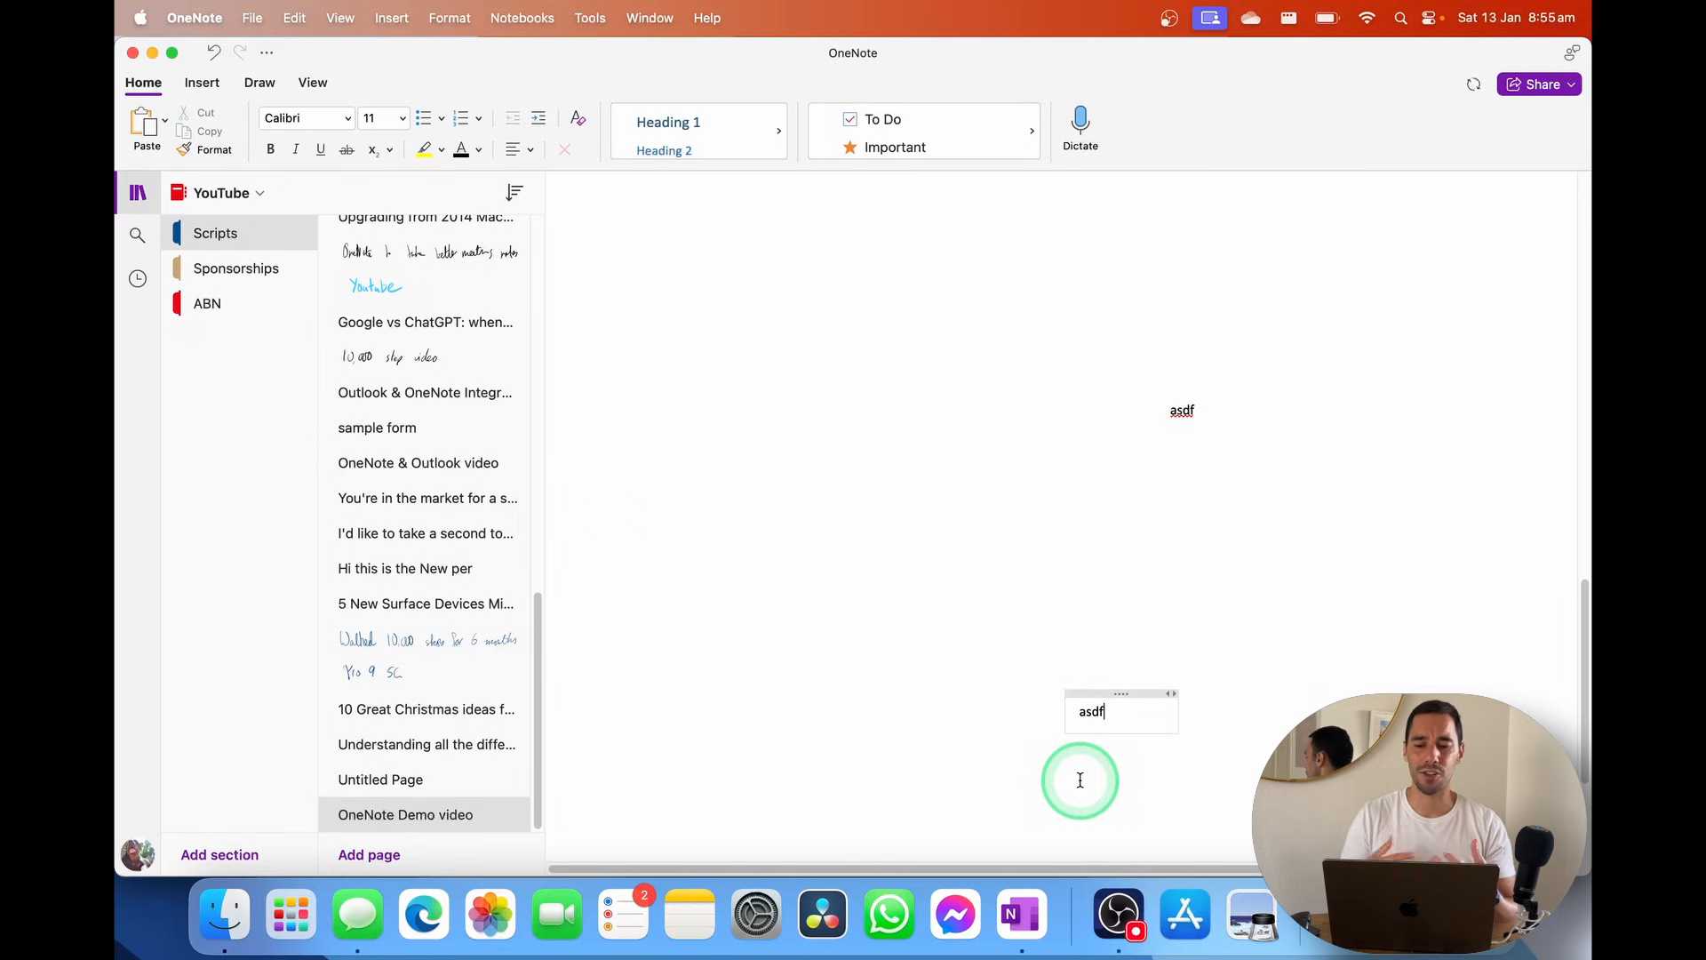
scroll(1080, 780, up, 15)
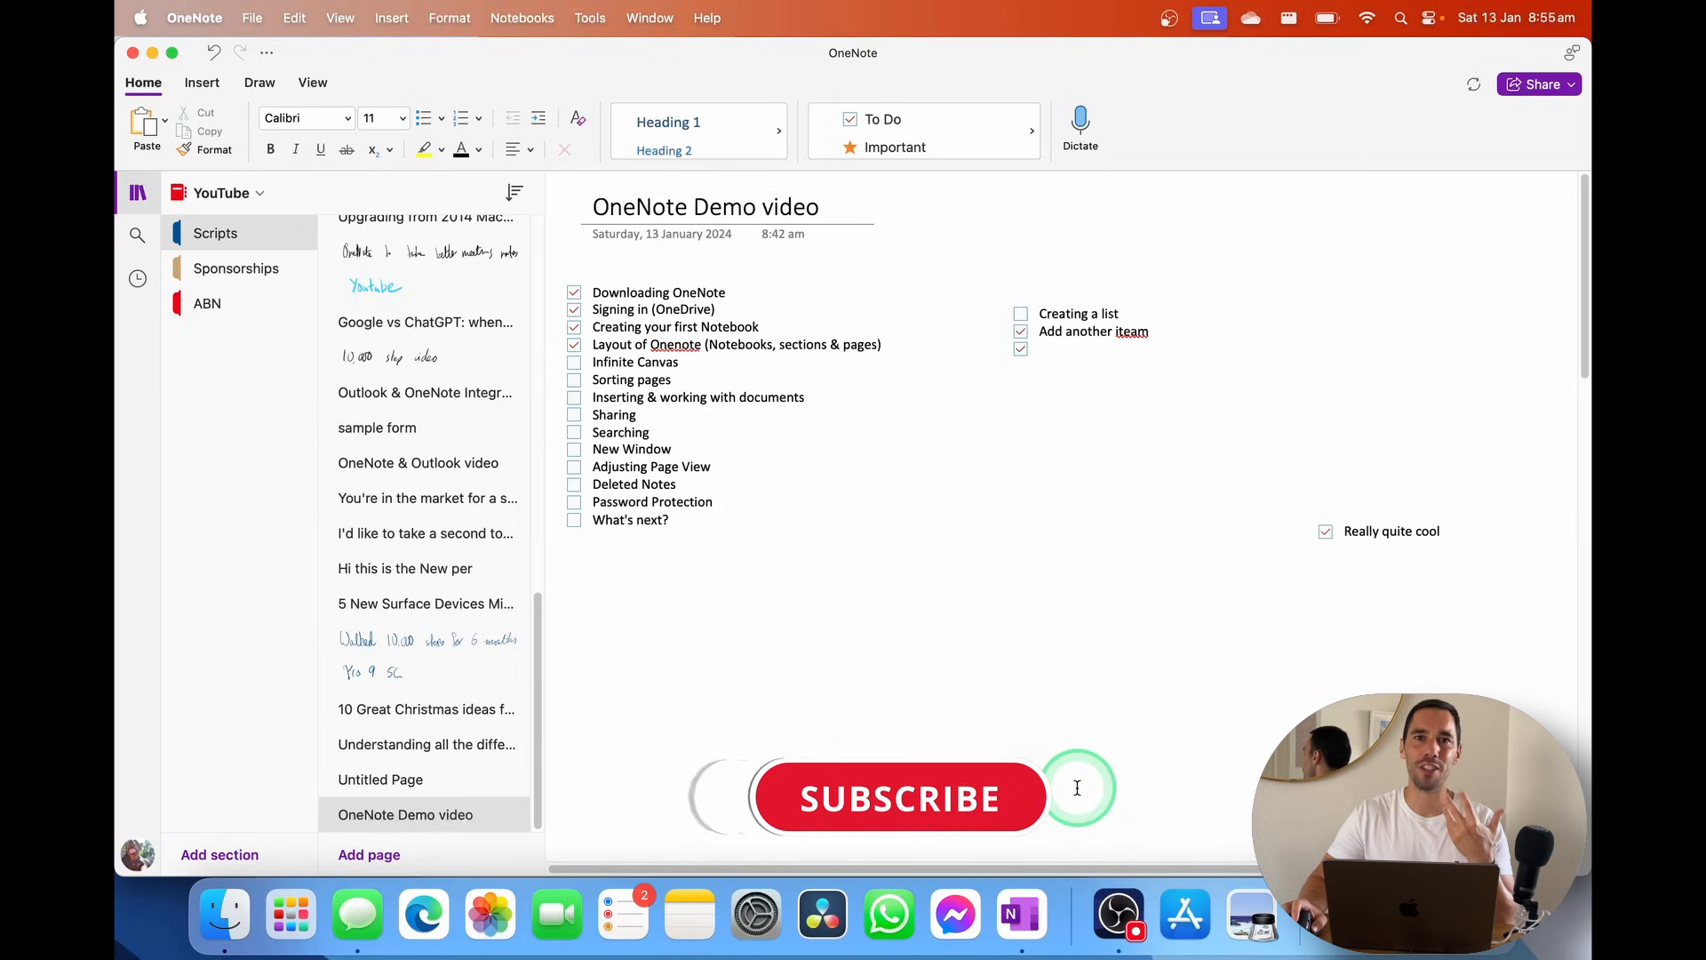
Tick Infinite Canvas, select then deselect the checklist, and bring up the page sorting options
click(571, 364)
click(1118, 501)
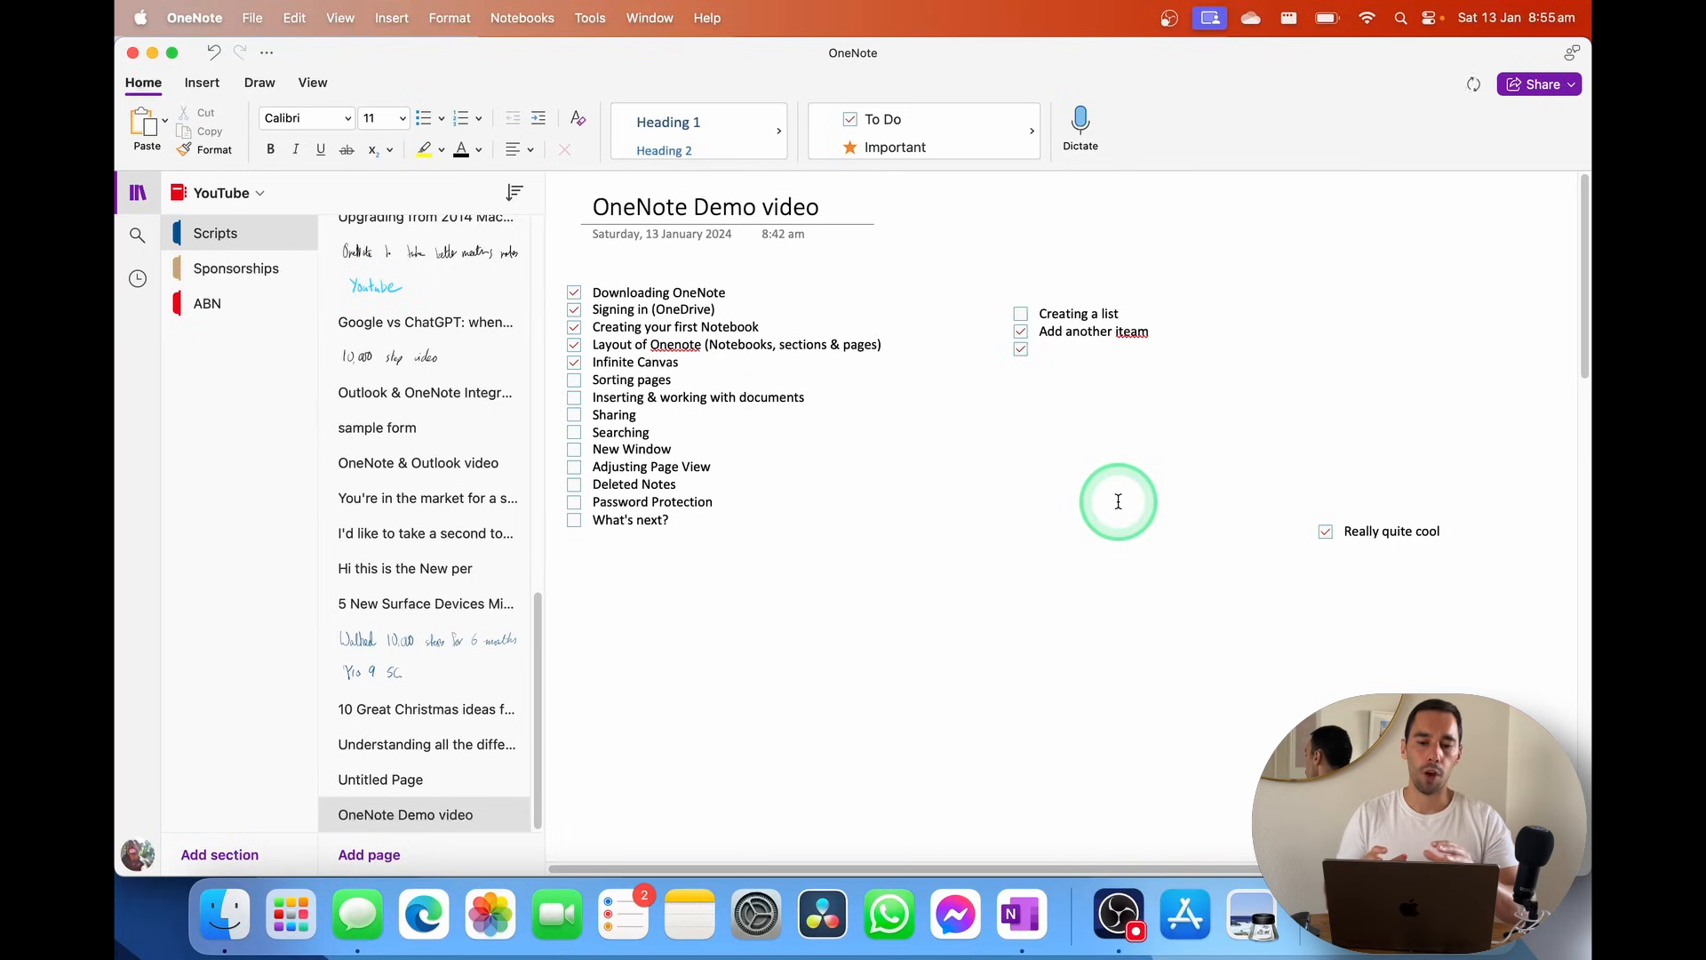
drag(626, 277, 709, 524)
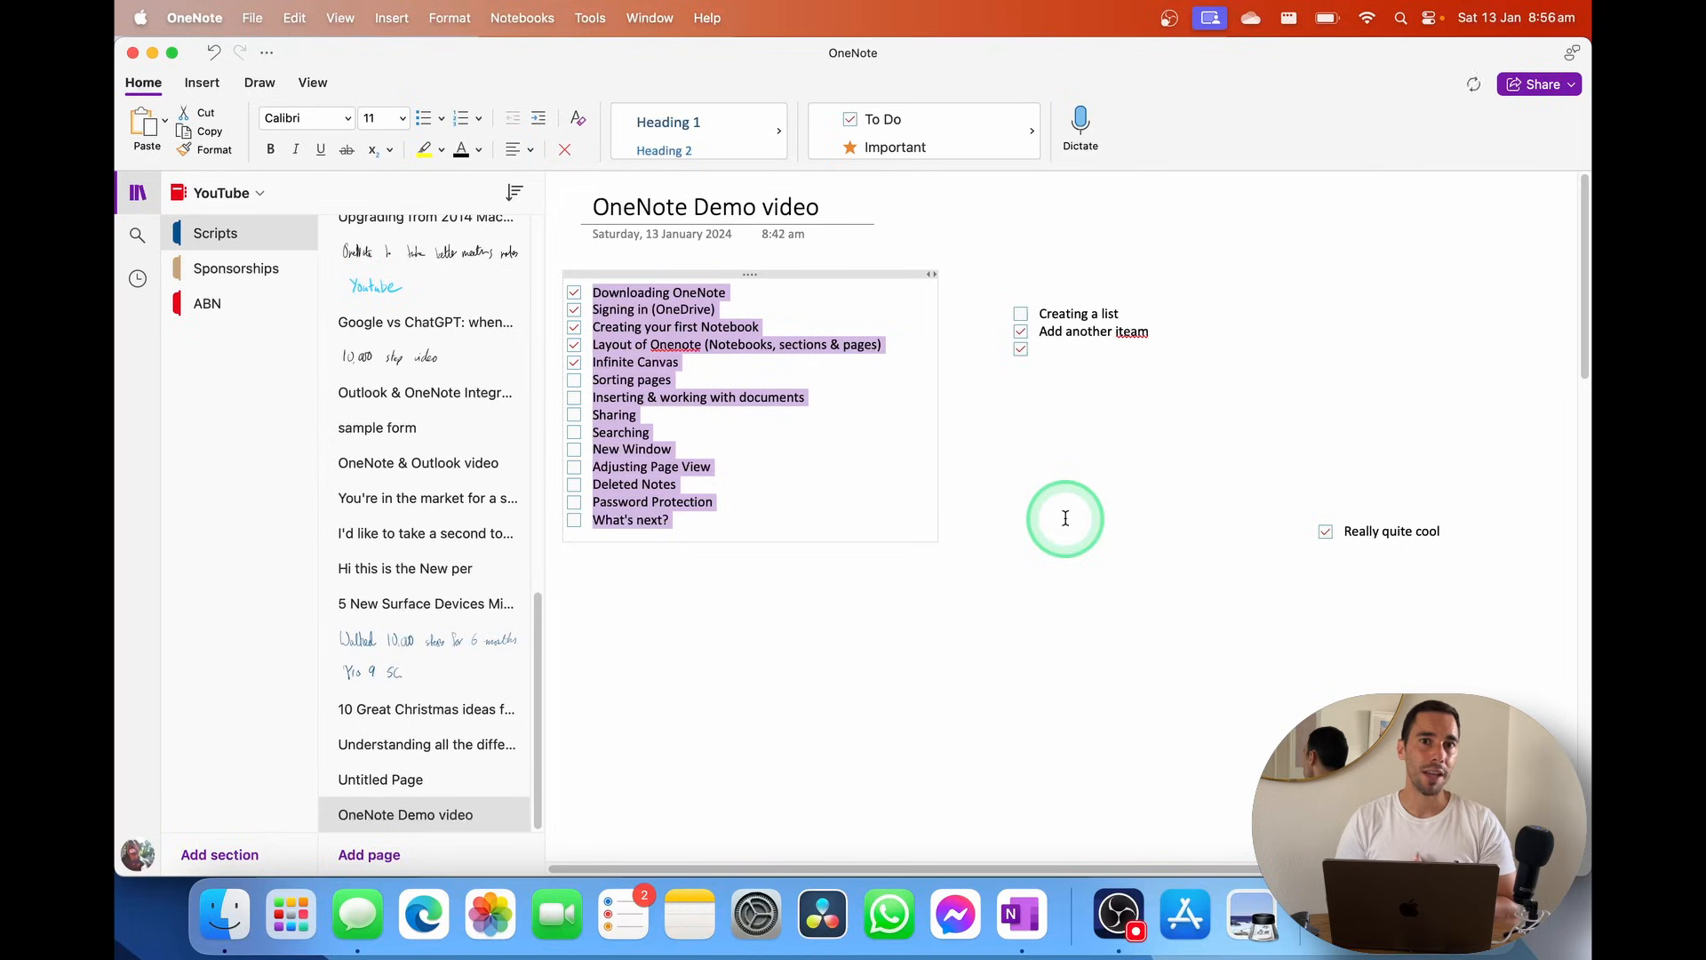
click(1065, 518)
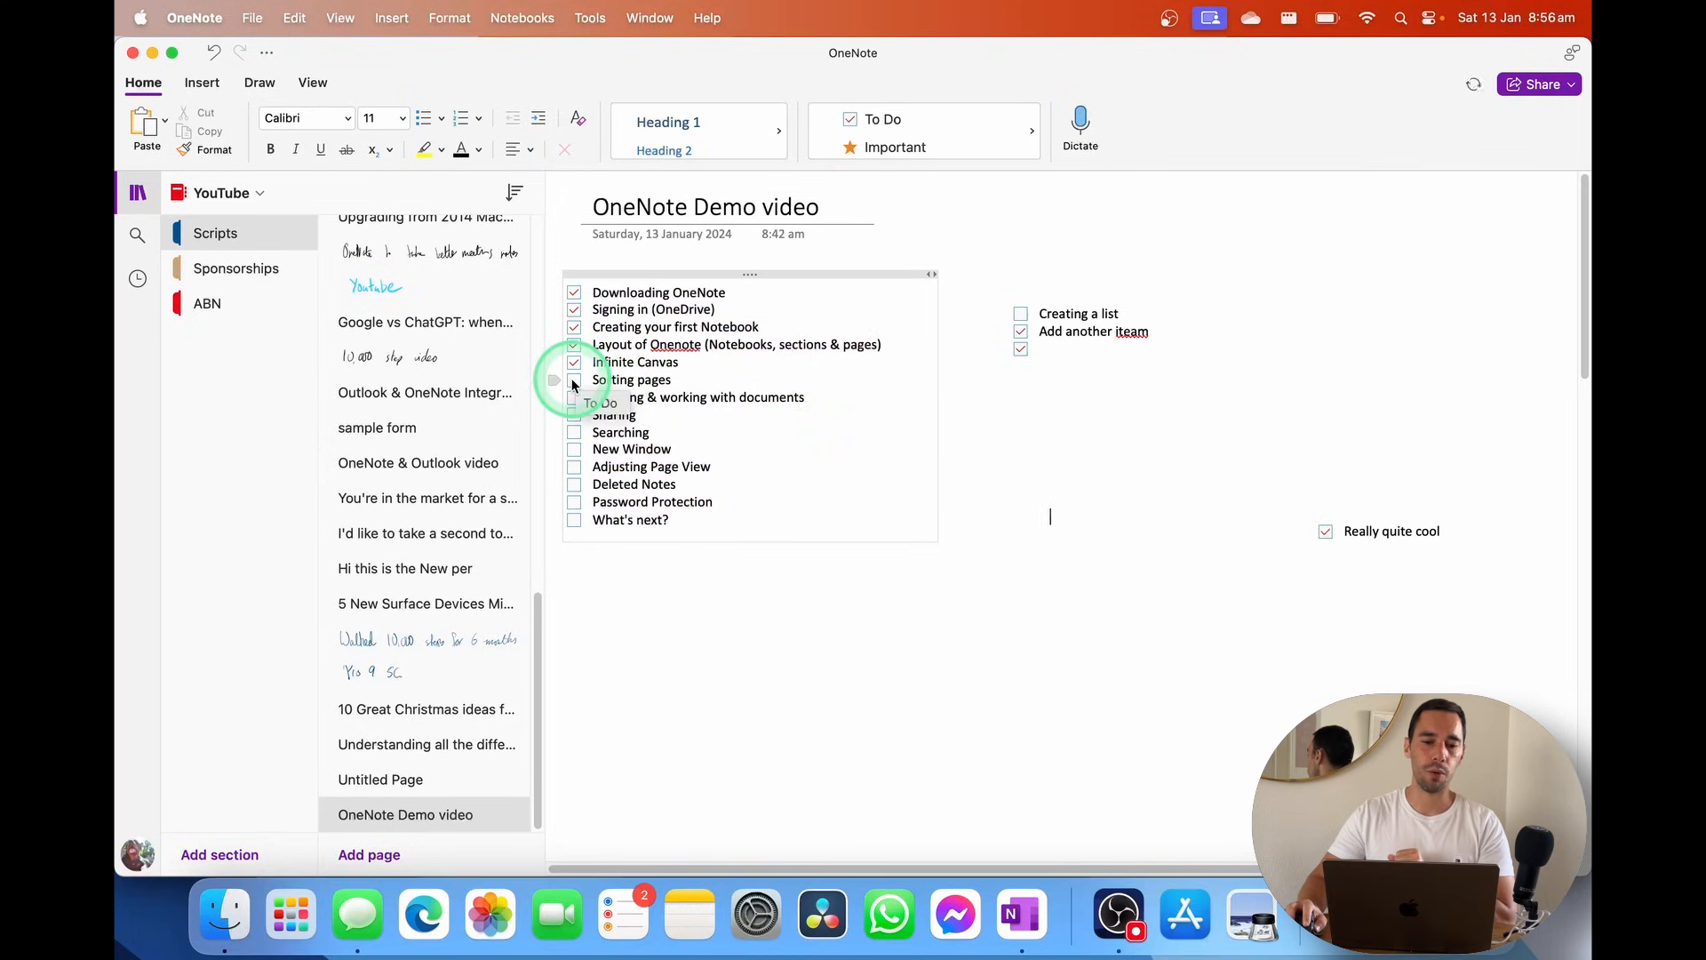
click(515, 193)
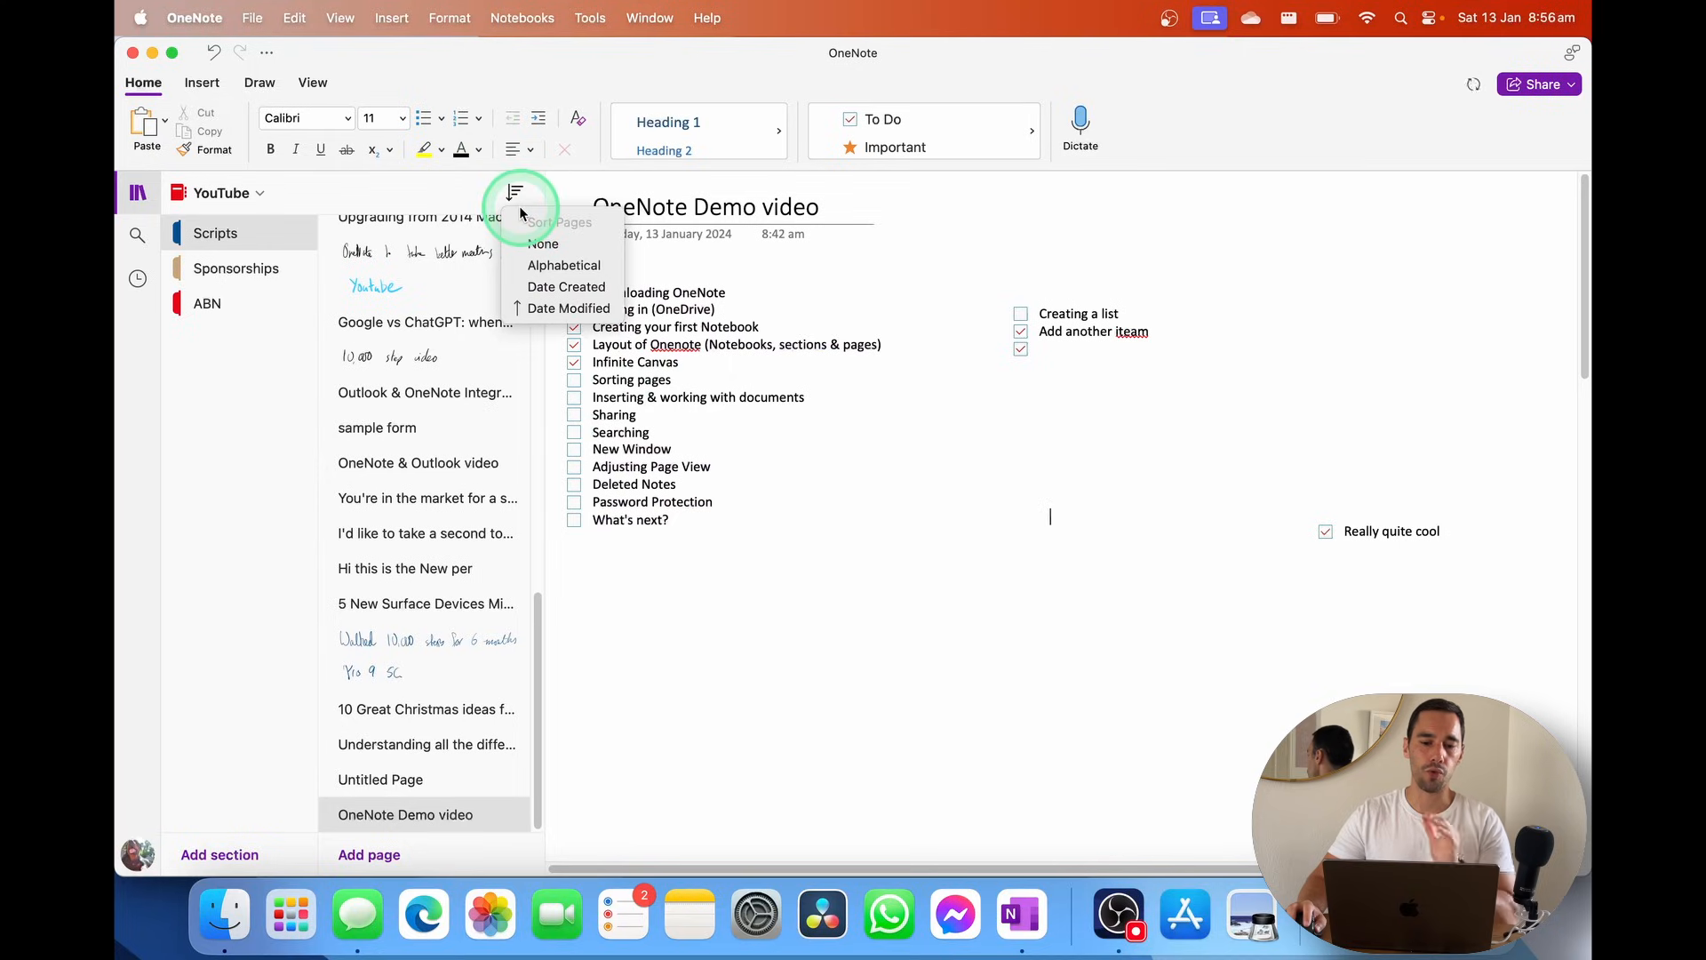
Close the page sorting options and tick the Sorting pages to-do item
click(544, 242)
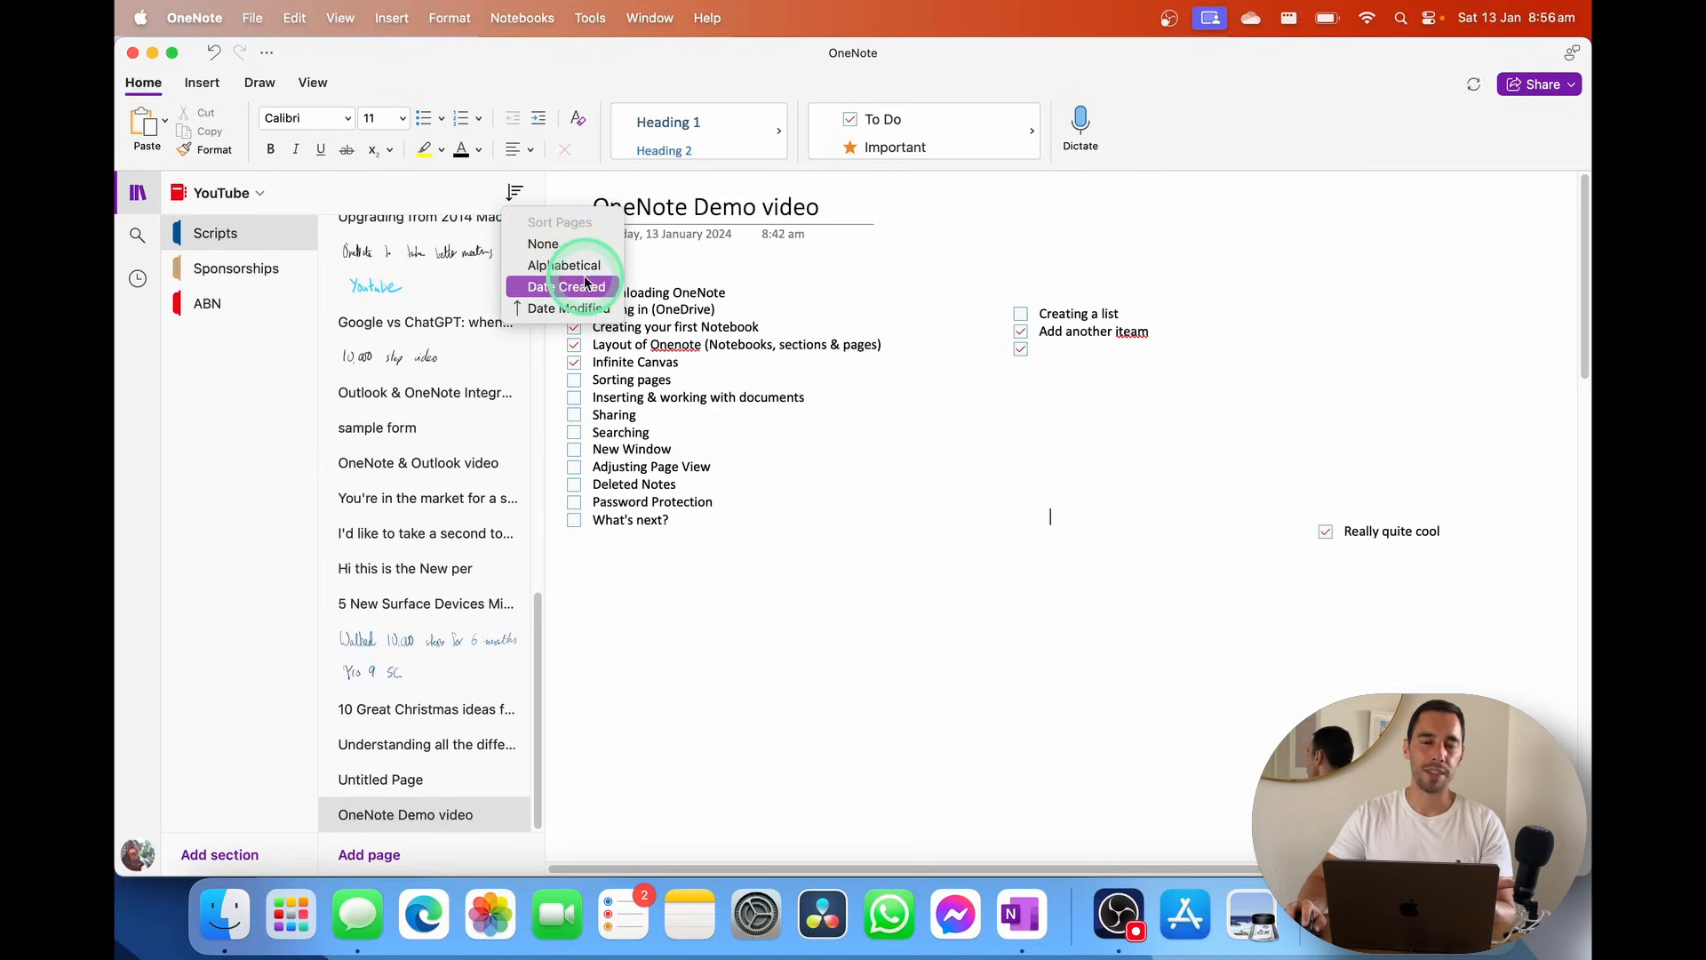
click(586, 310)
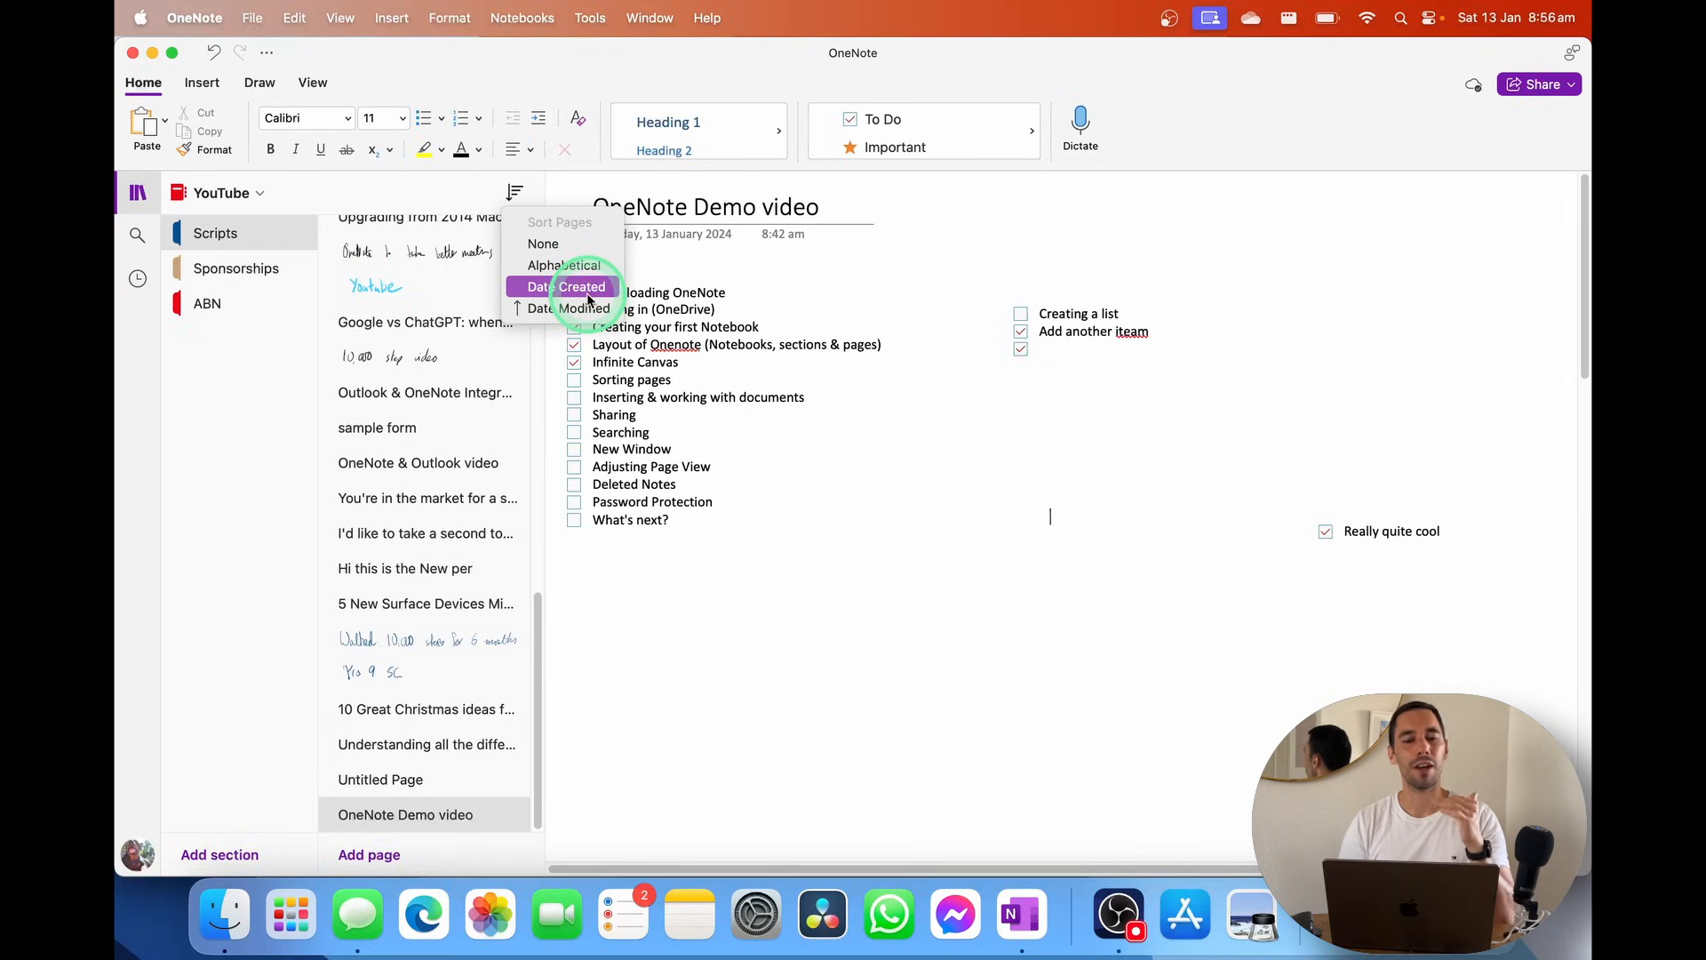
click(584, 380)
click(574, 380)
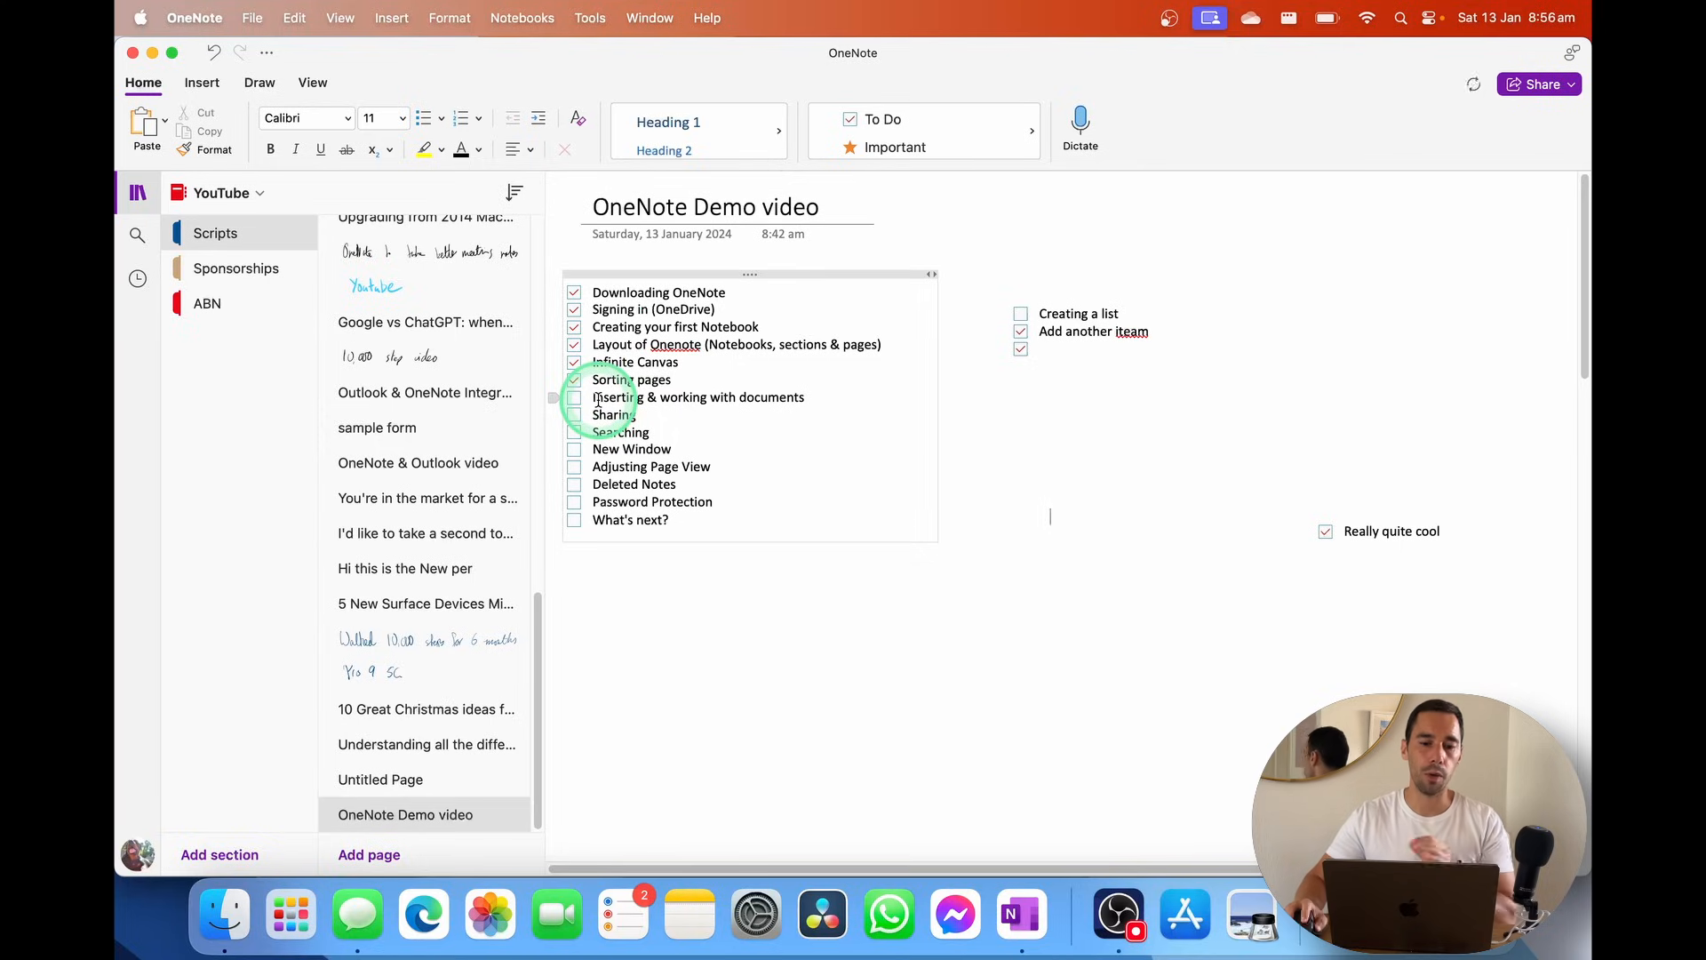
click(267, 196)
Switch to Onenote Youtube Demo and add a Demo Ideas page titled 'Working with PDFS'
click(293, 235)
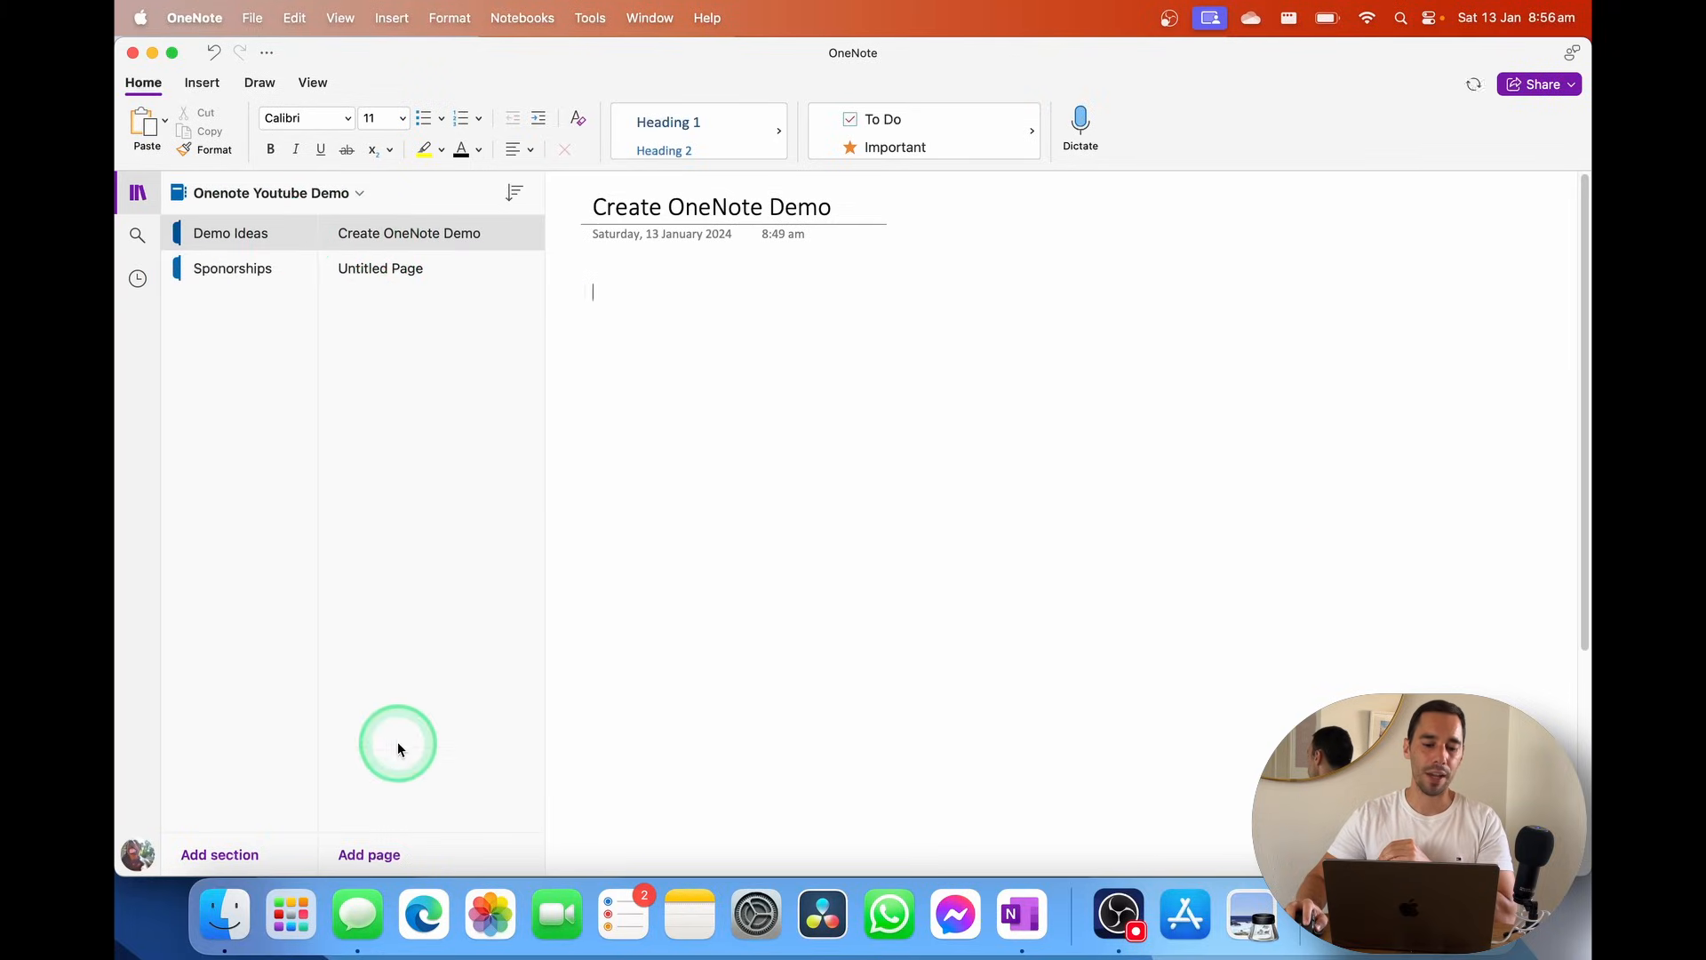
click(391, 844)
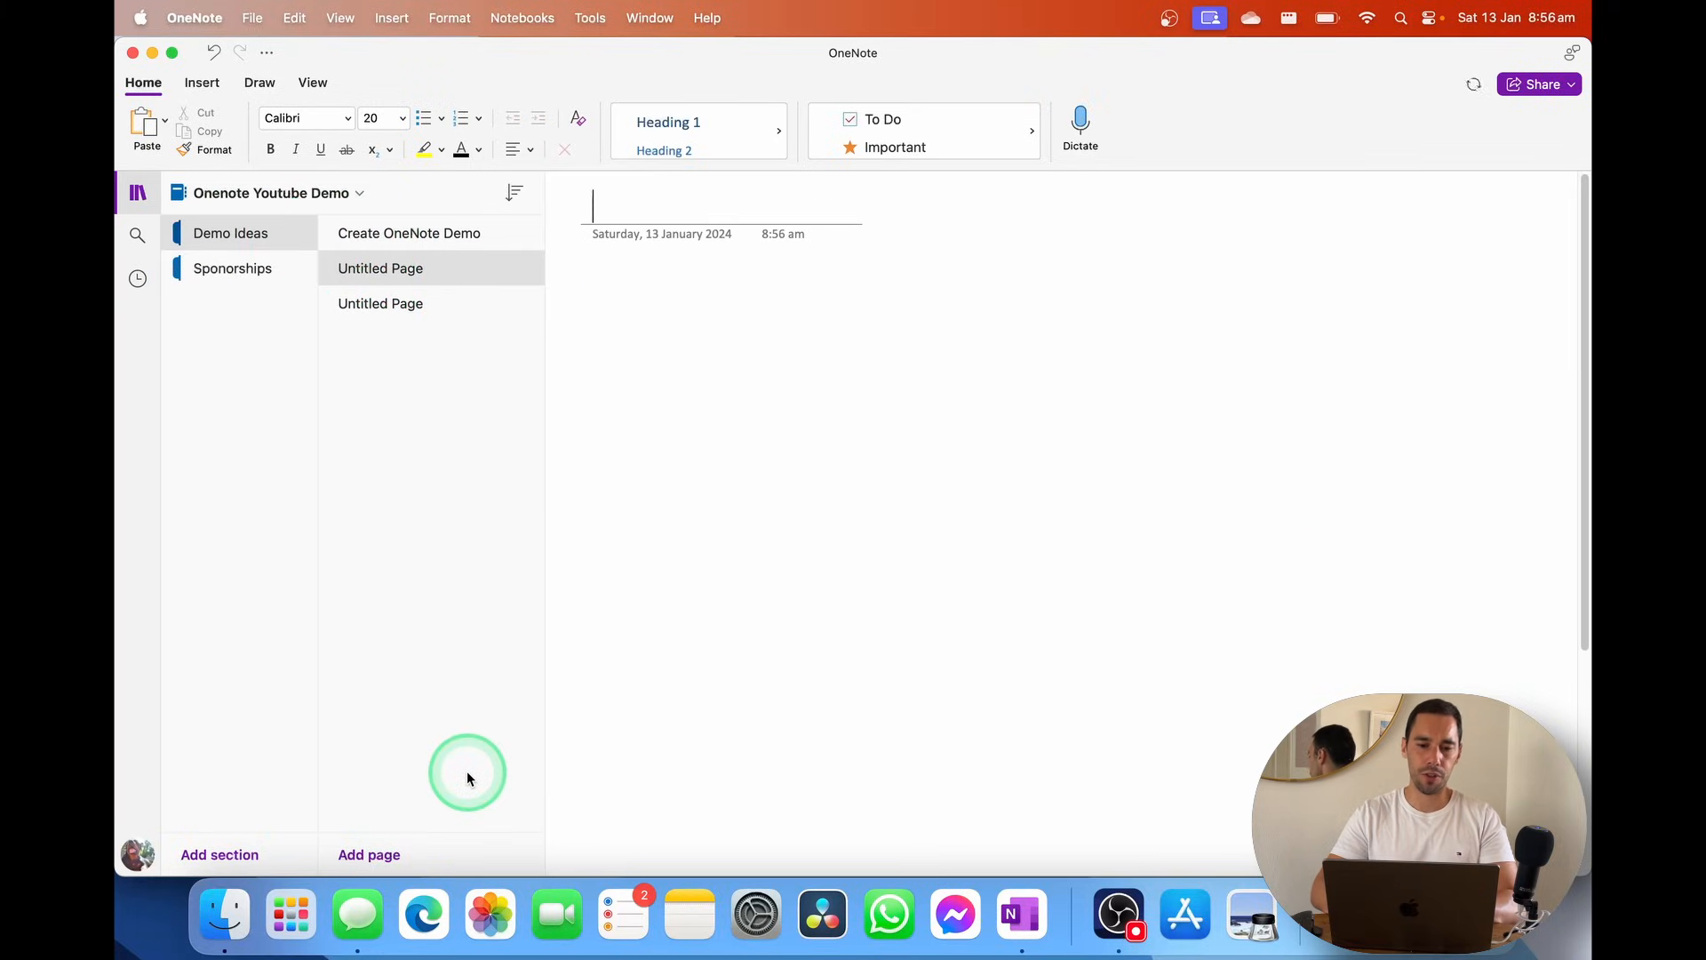
text(Working with PDFS)
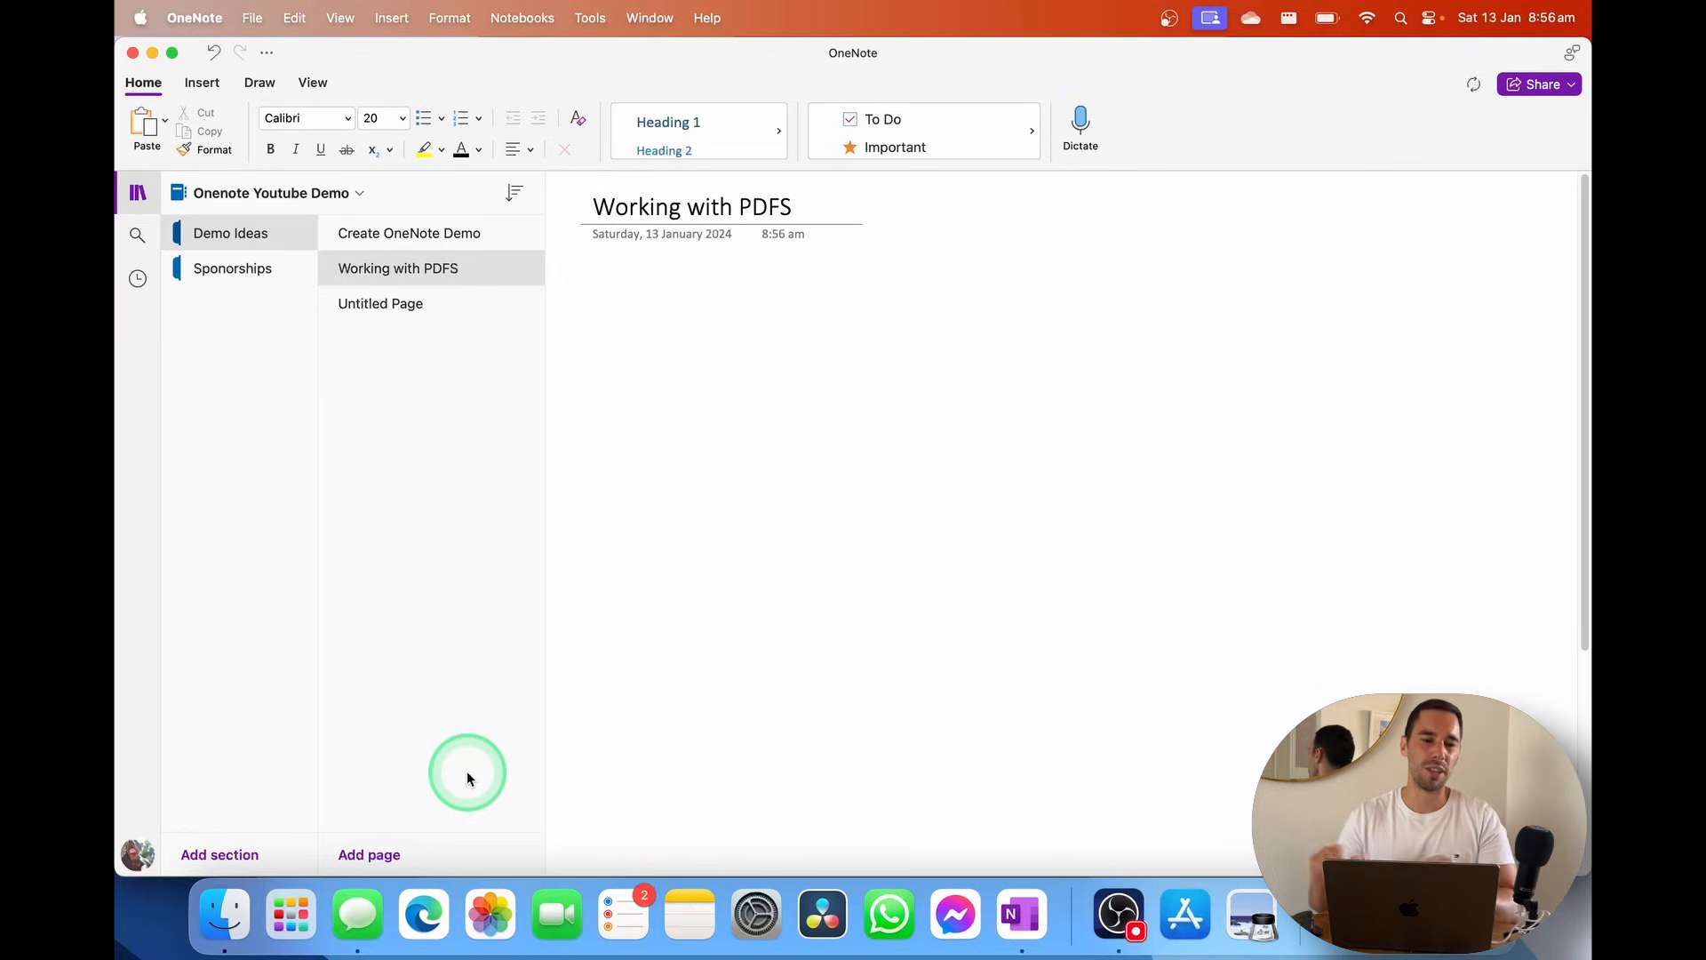
click(632, 352)
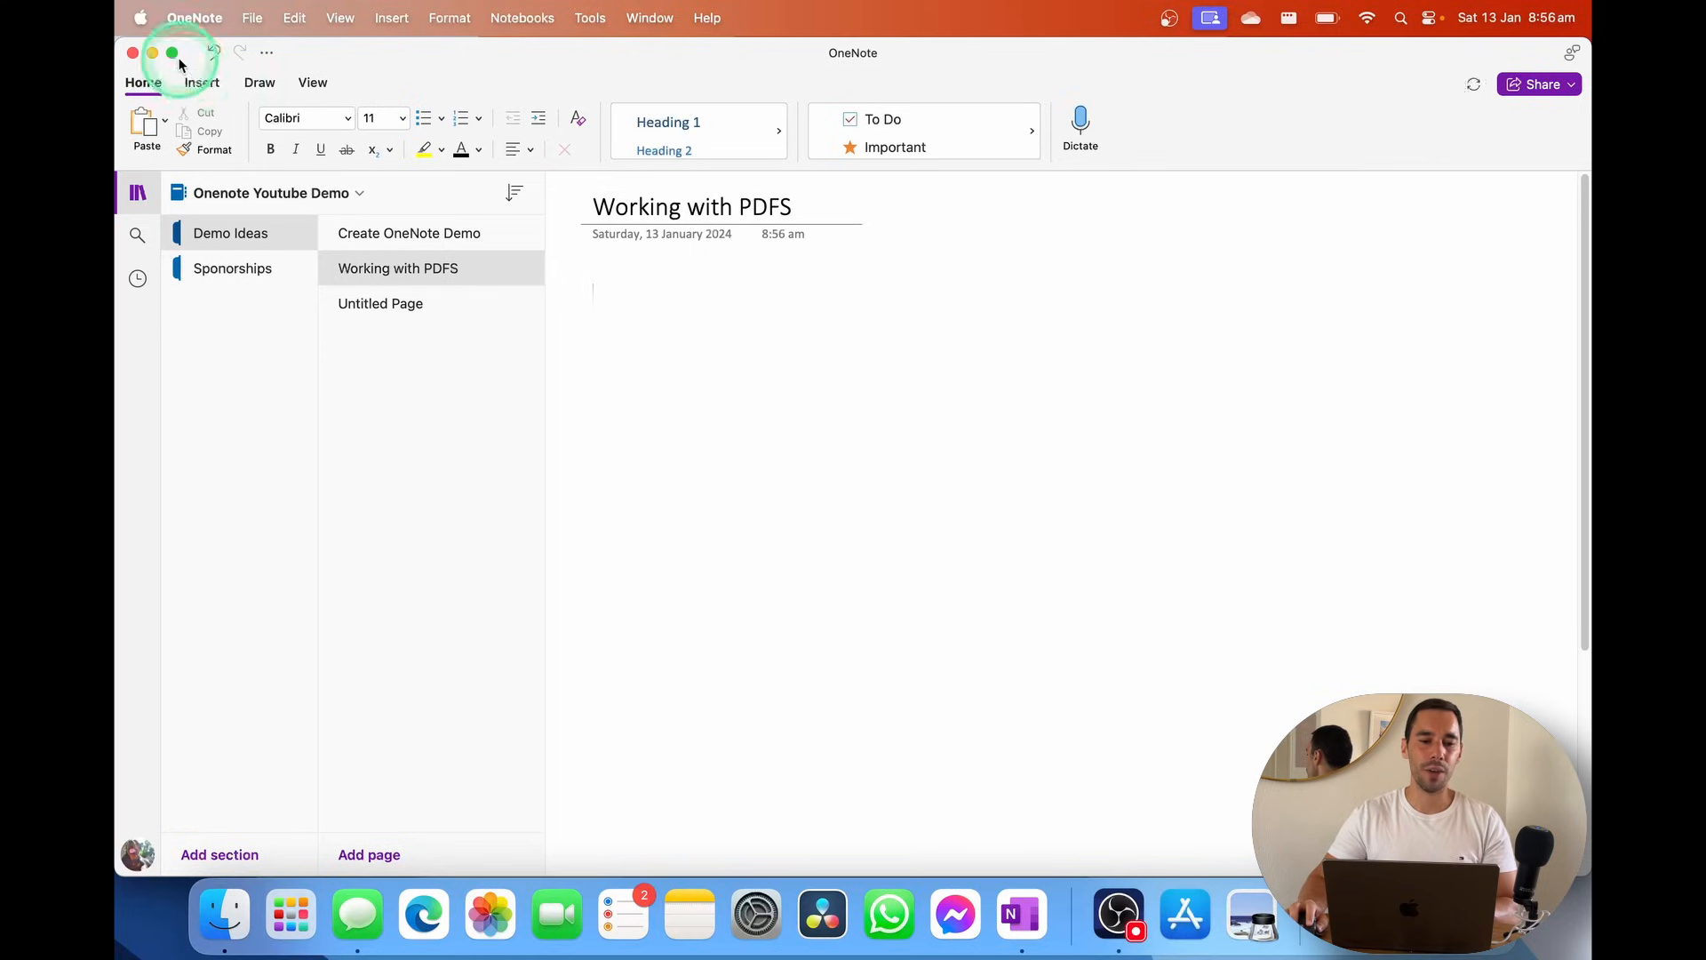
click(213, 84)
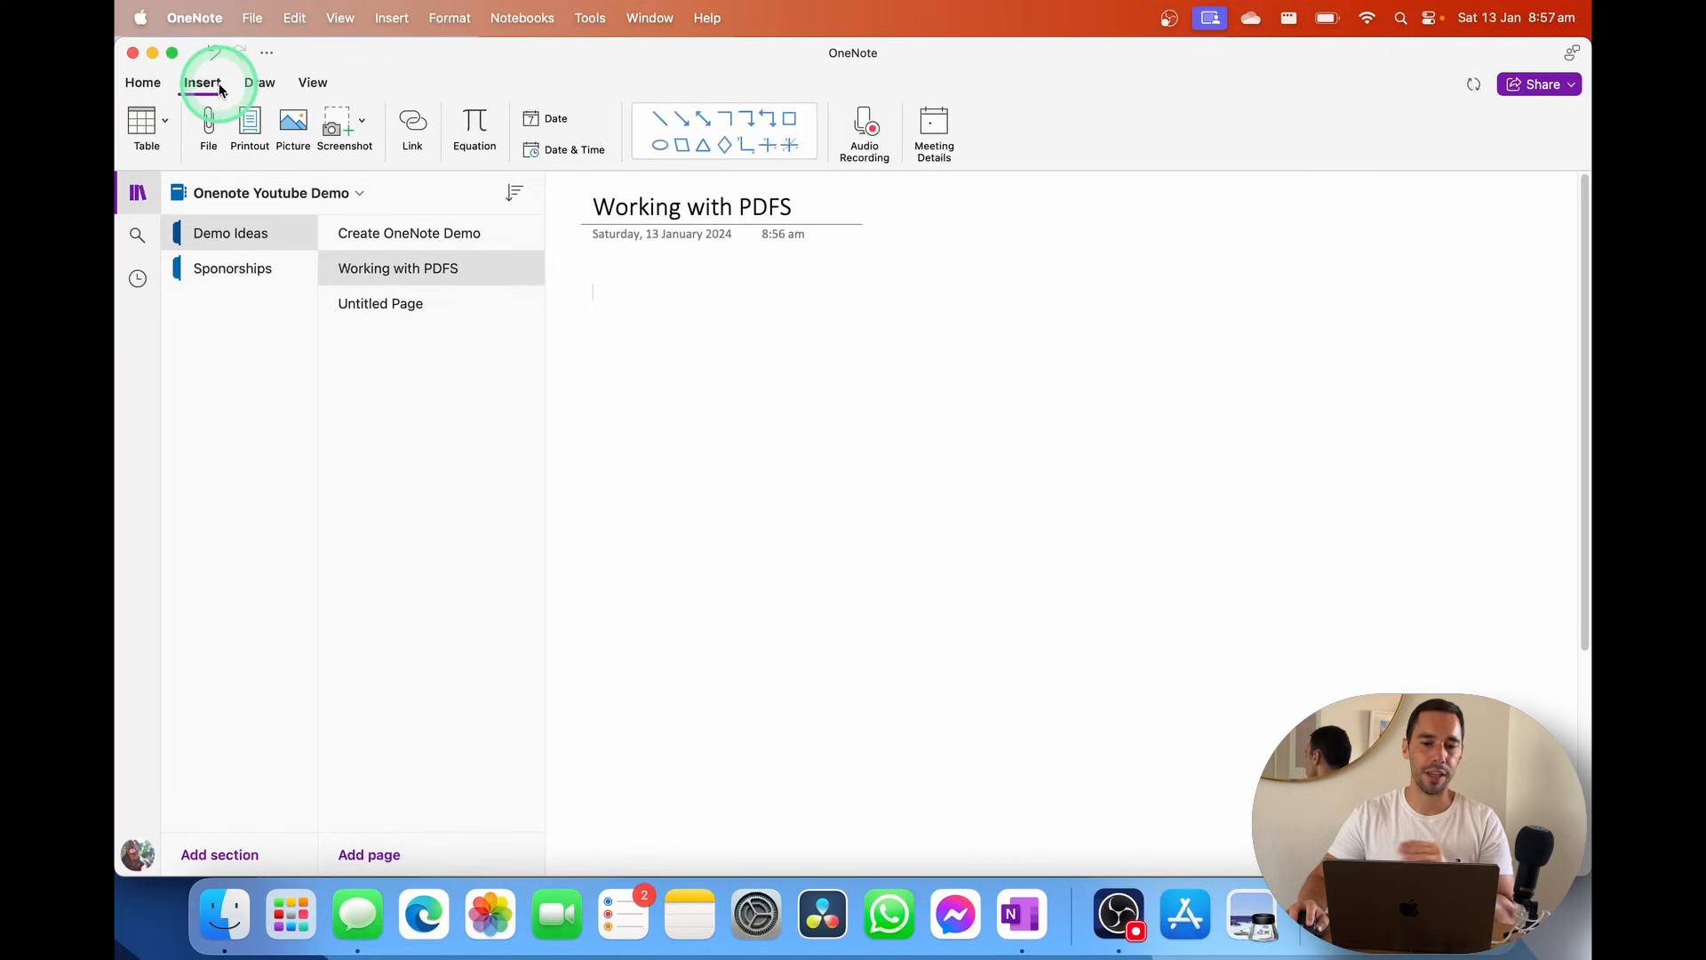
Insert an empty five-by-four table and drag it right of centre on the page
click(166, 124)
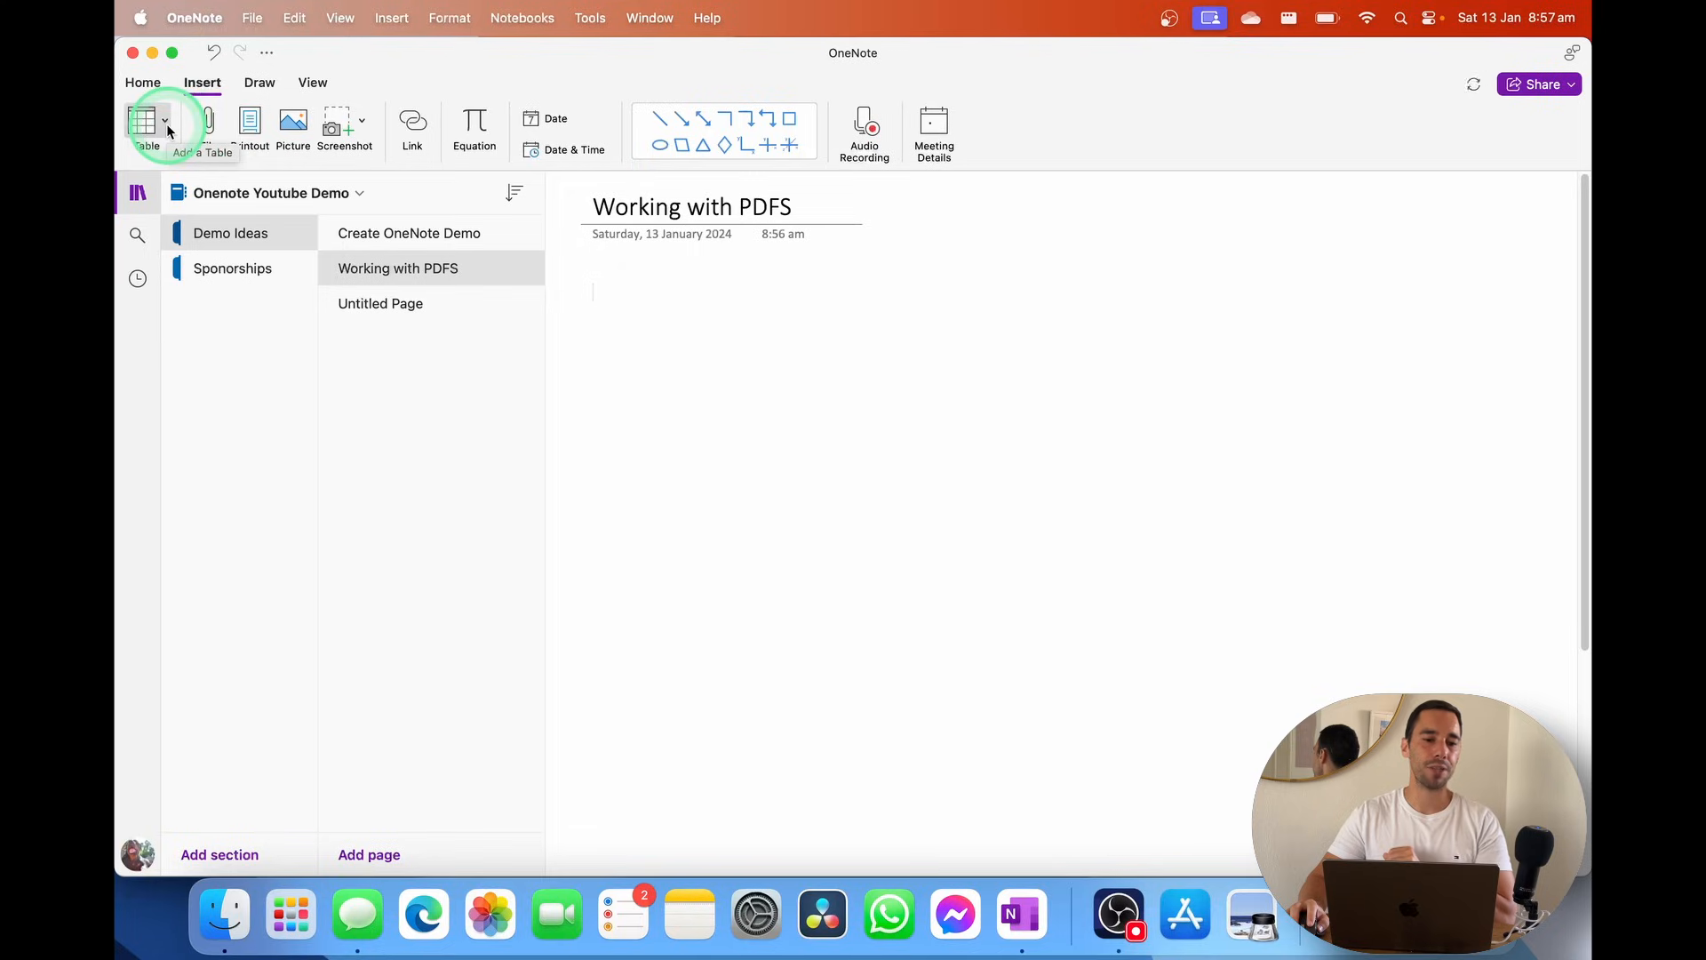
click(167, 125)
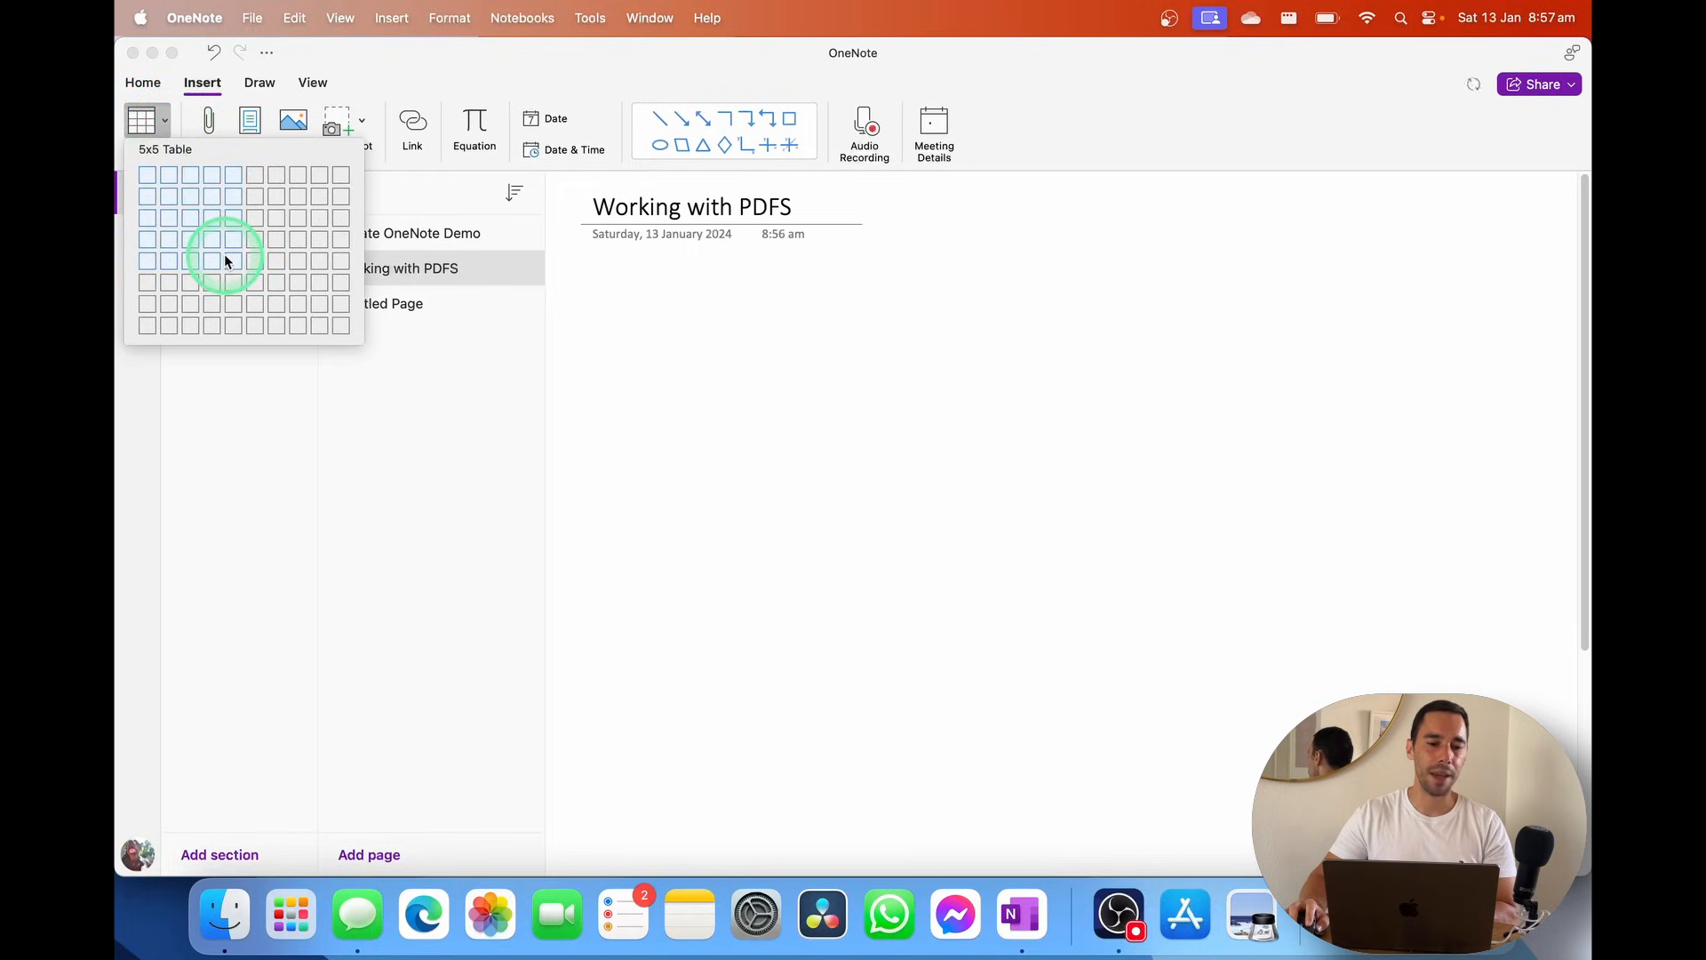
click(148, 120)
click(164, 124)
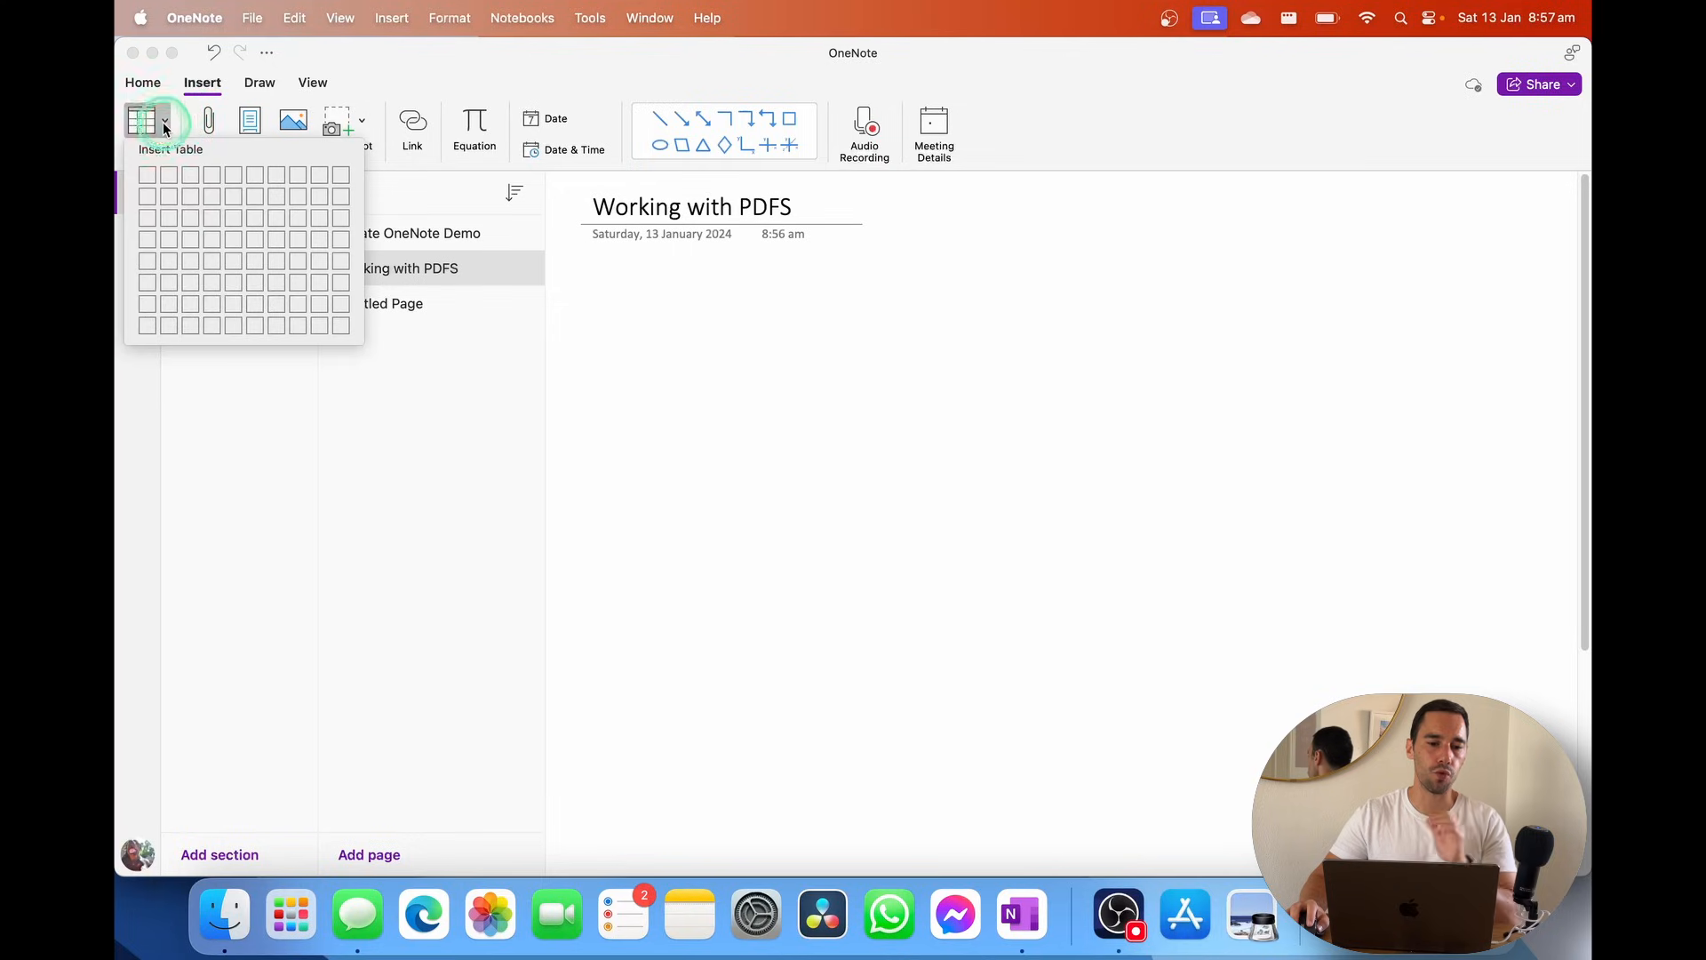
click(204, 228)
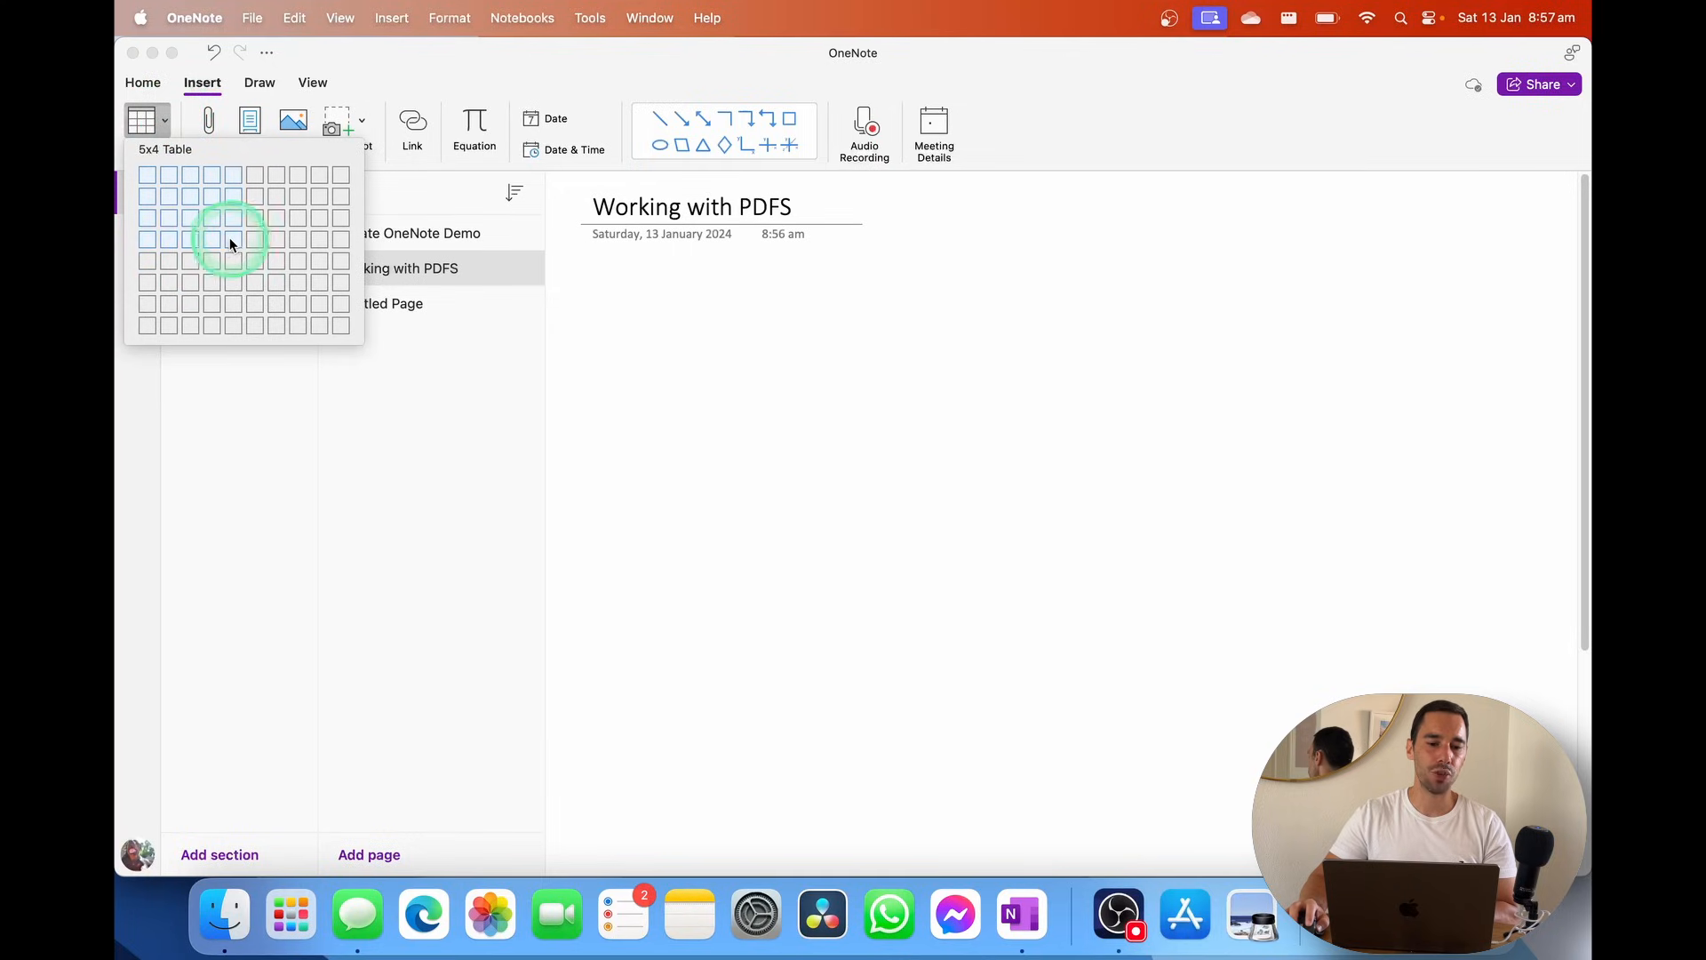
click(234, 247)
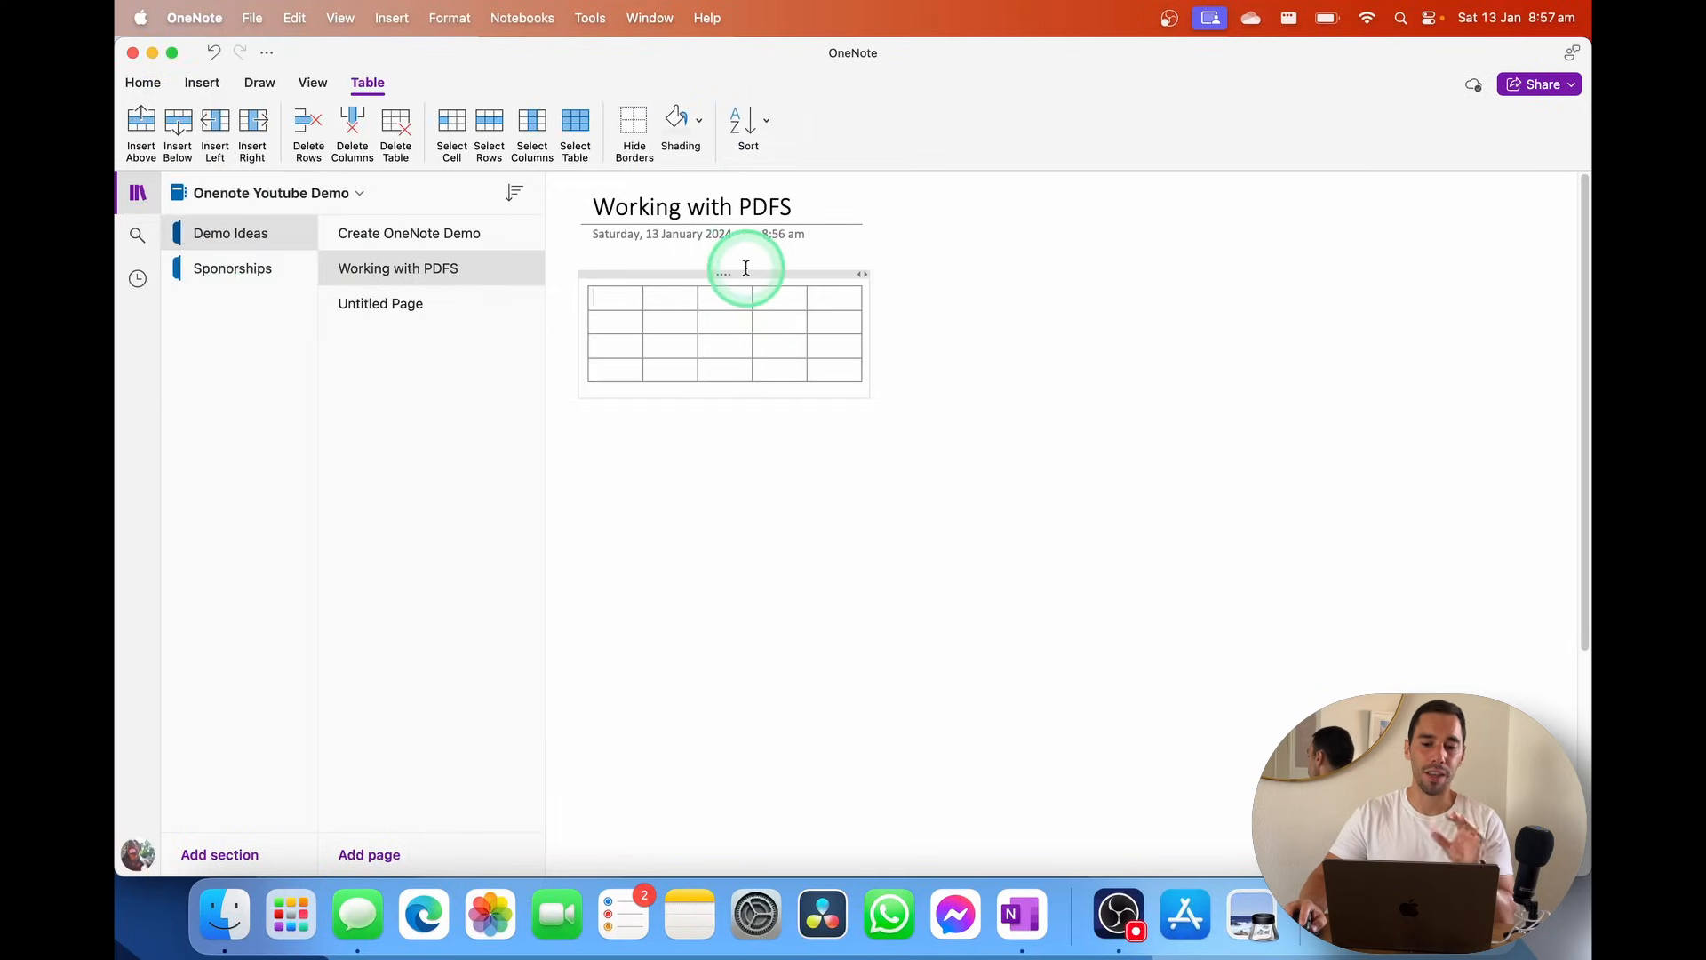
drag(727, 275, 971, 373)
Browse the table's right-click menu, Shading colours and Sort options without changing anything
right_click(972, 379)
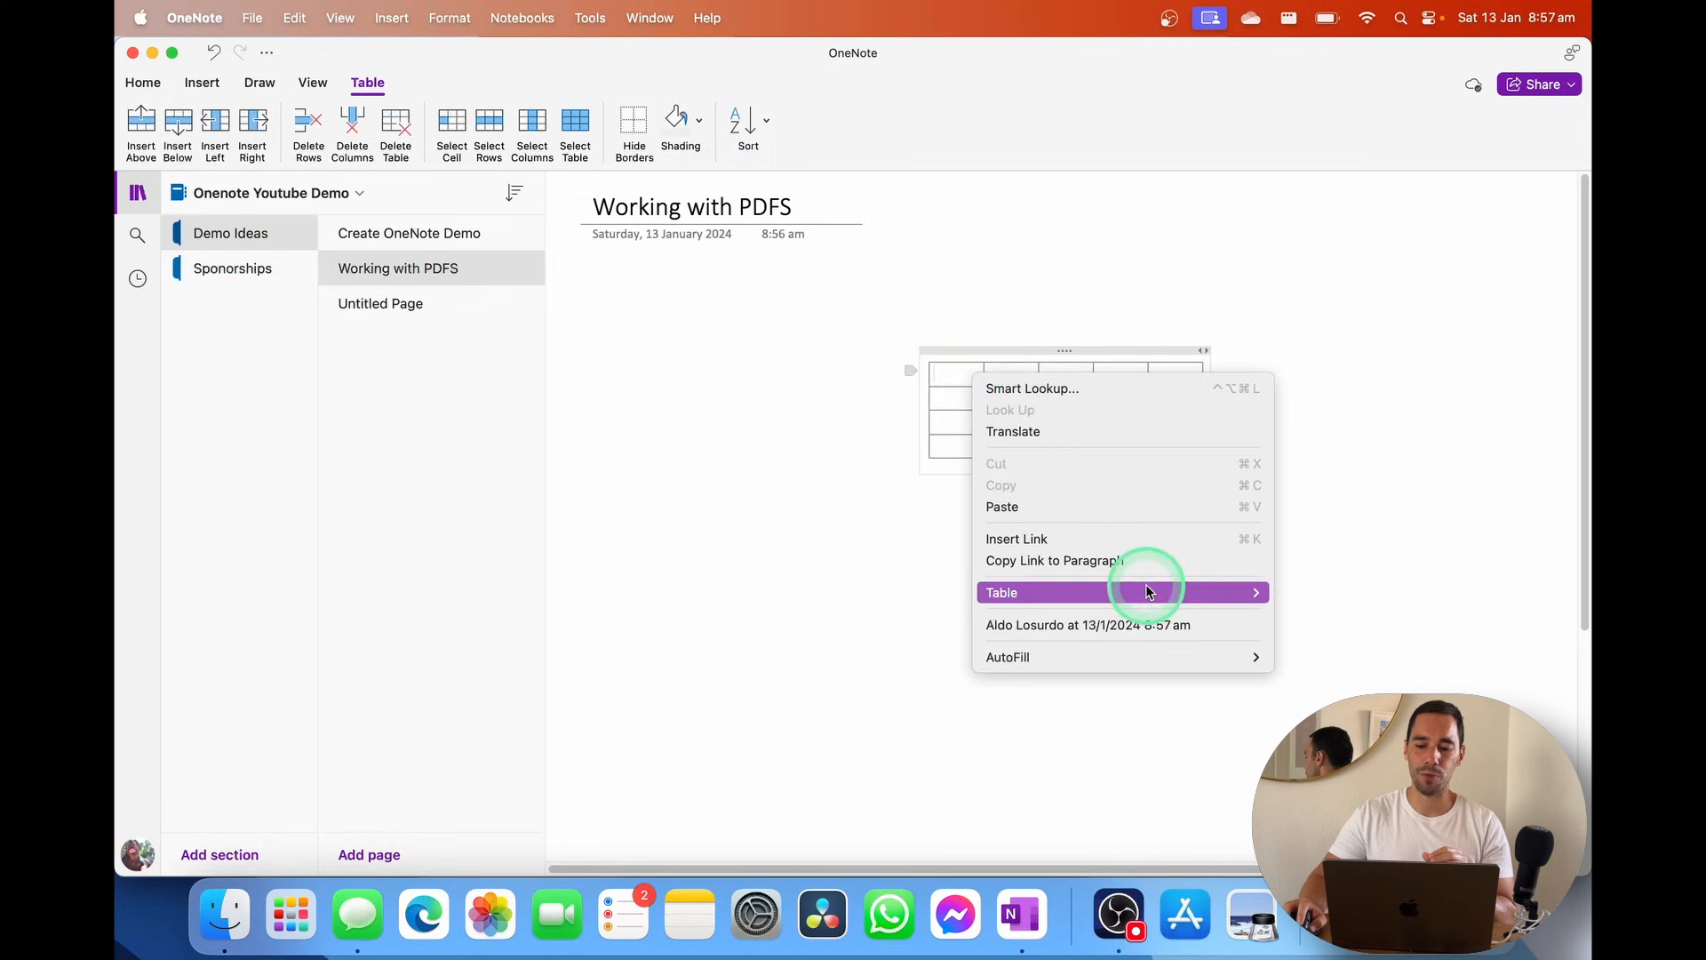
mouse_move(1144, 590)
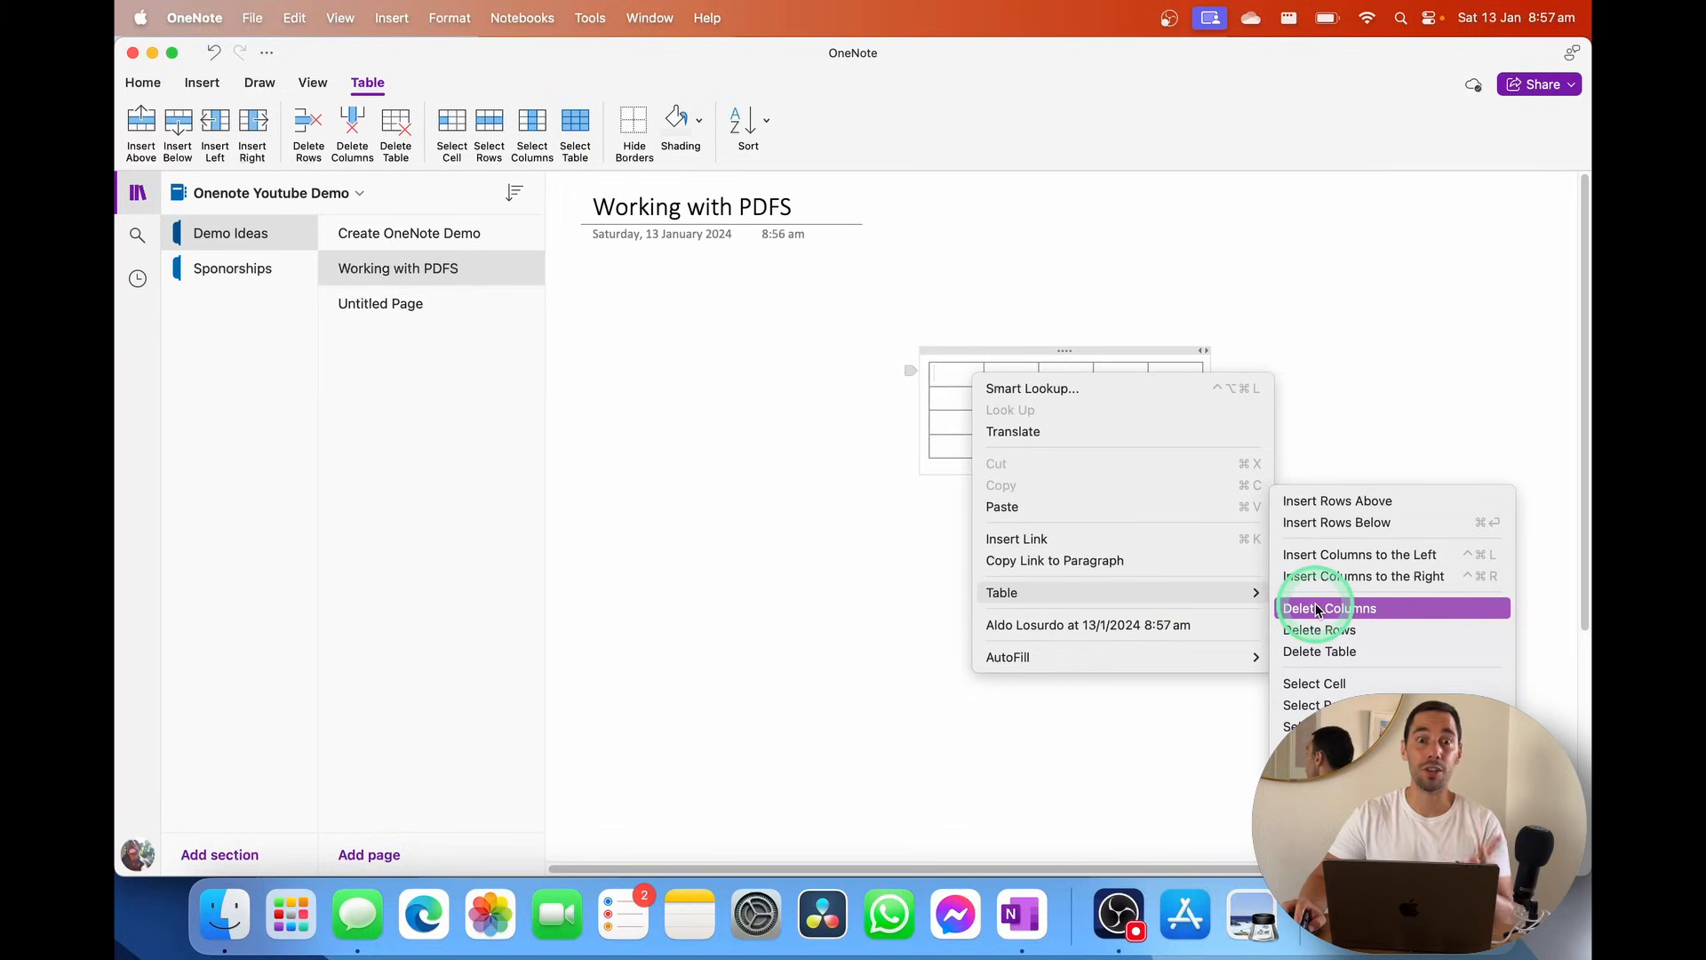
click(1401, 332)
click(802, 418)
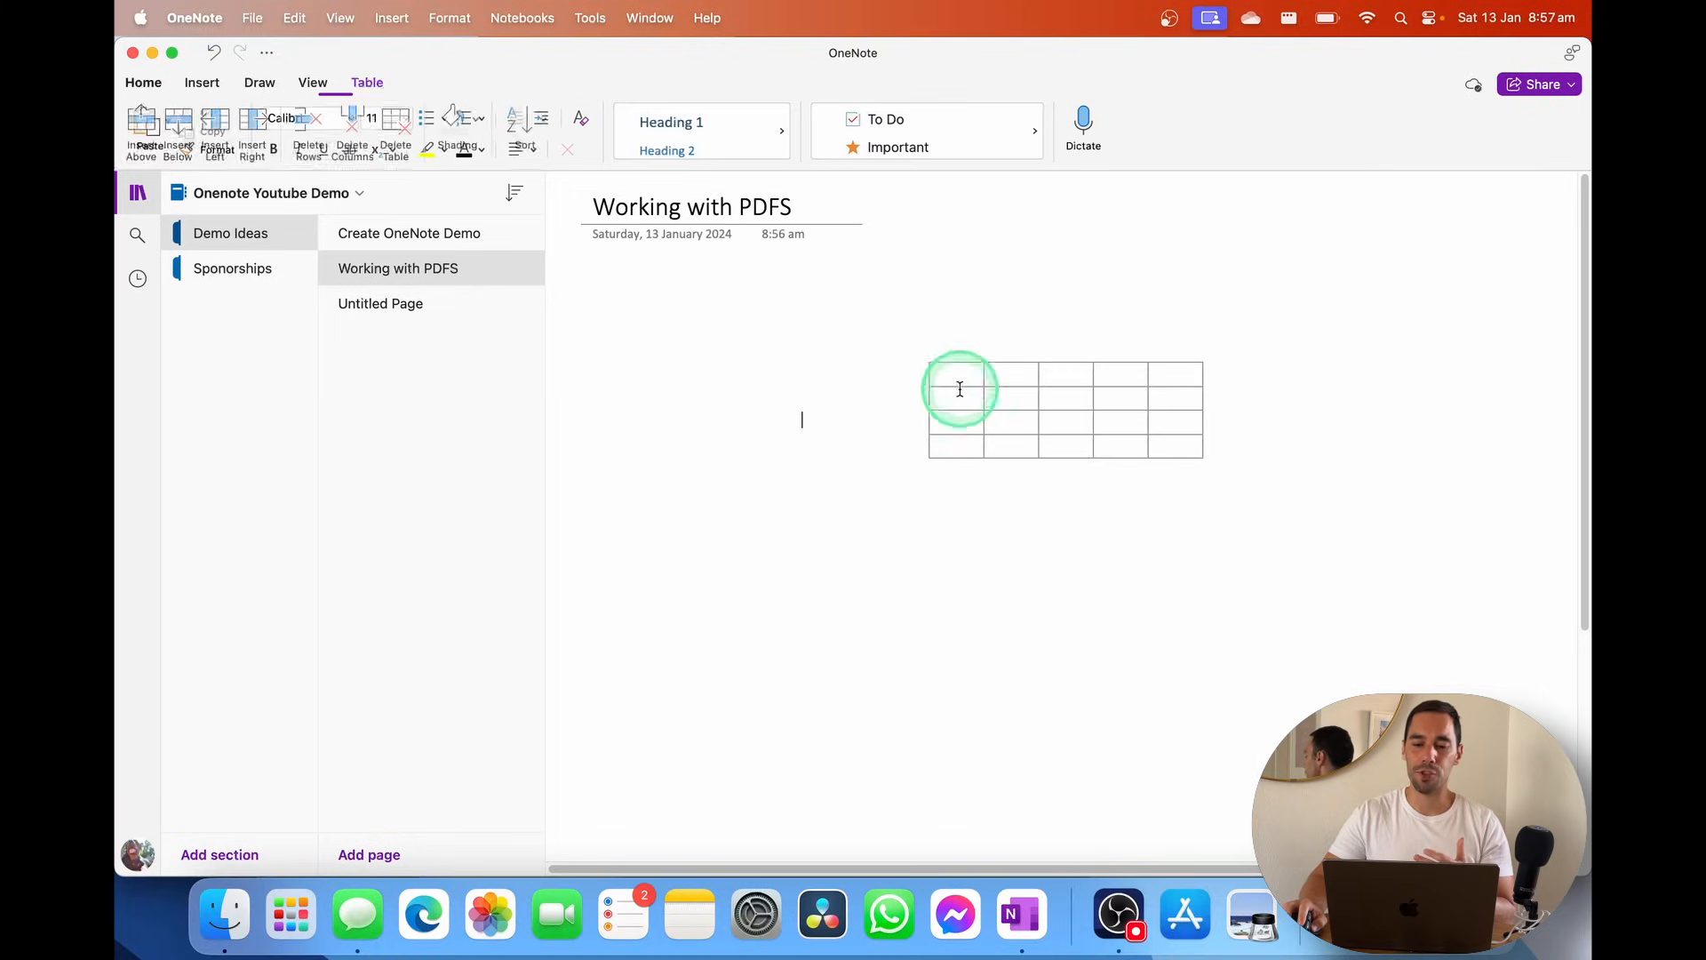
click(944, 392)
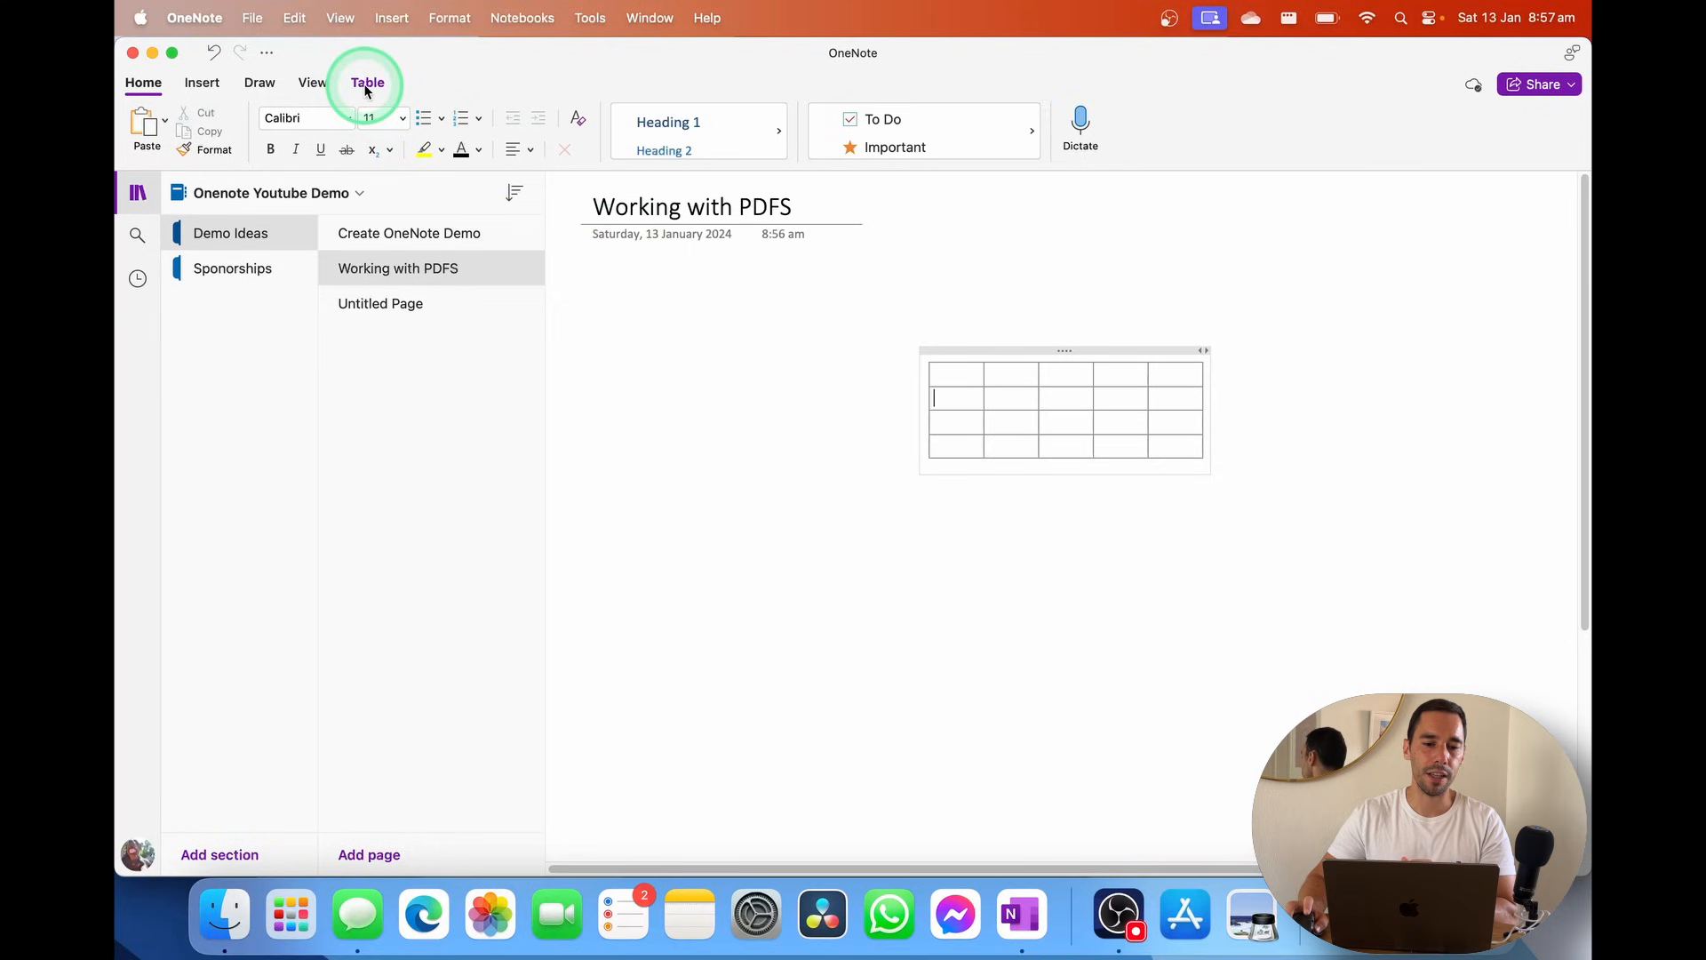
click(367, 86)
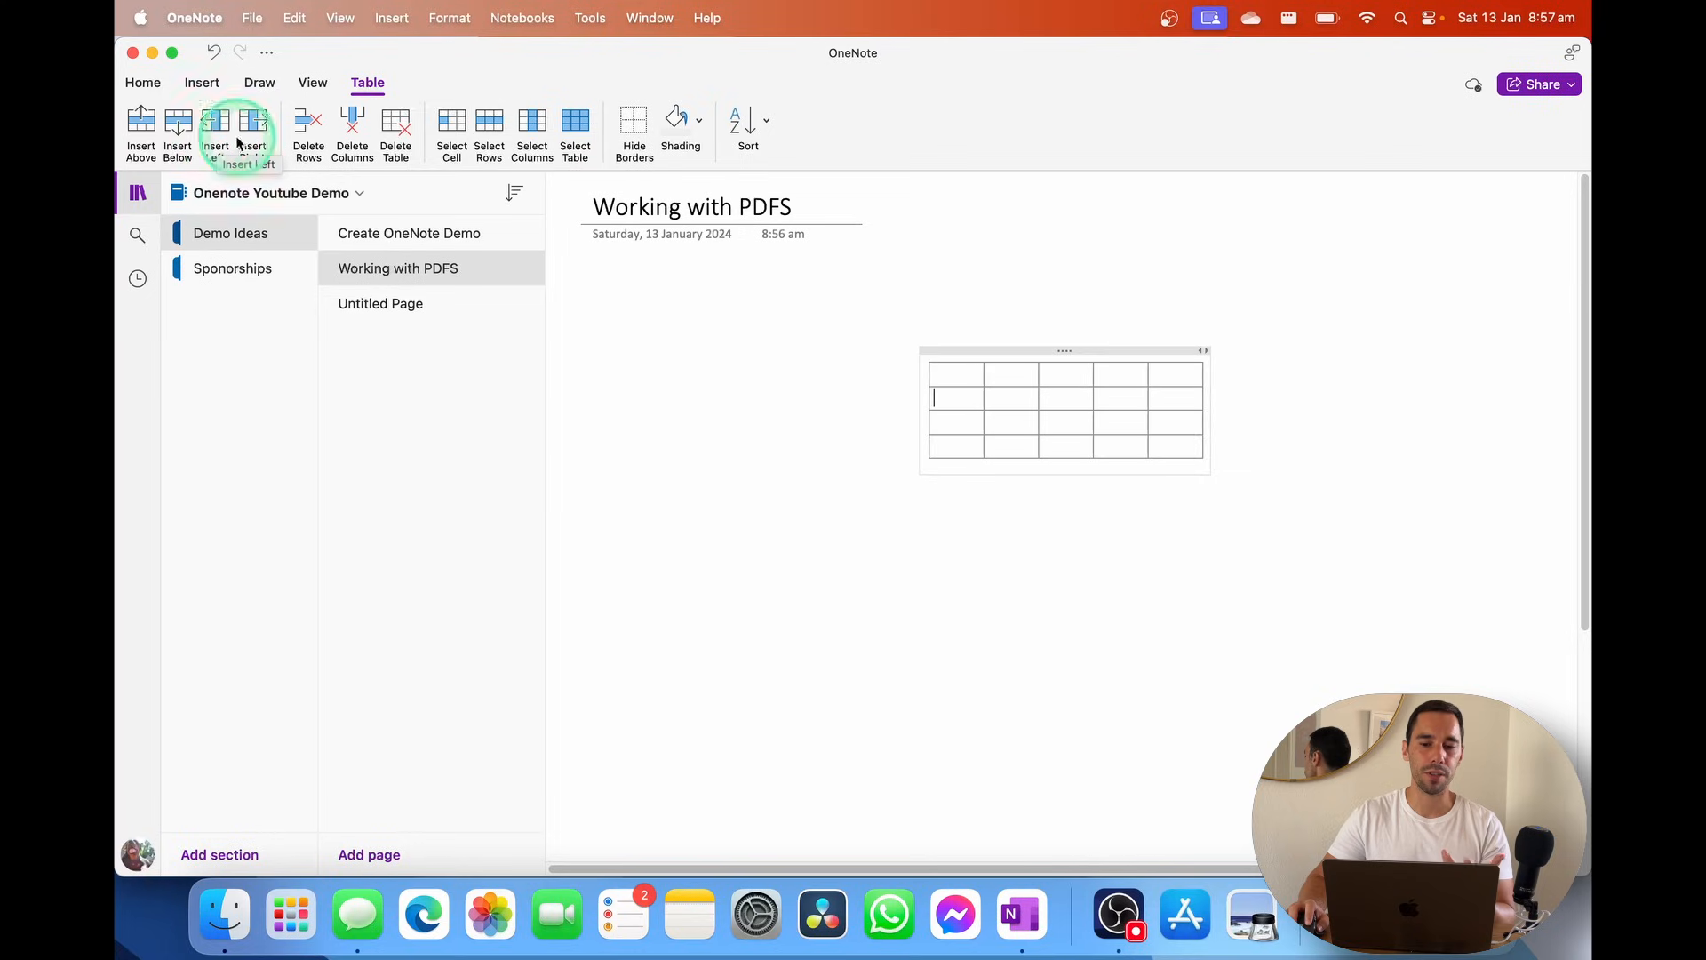
click(699, 121)
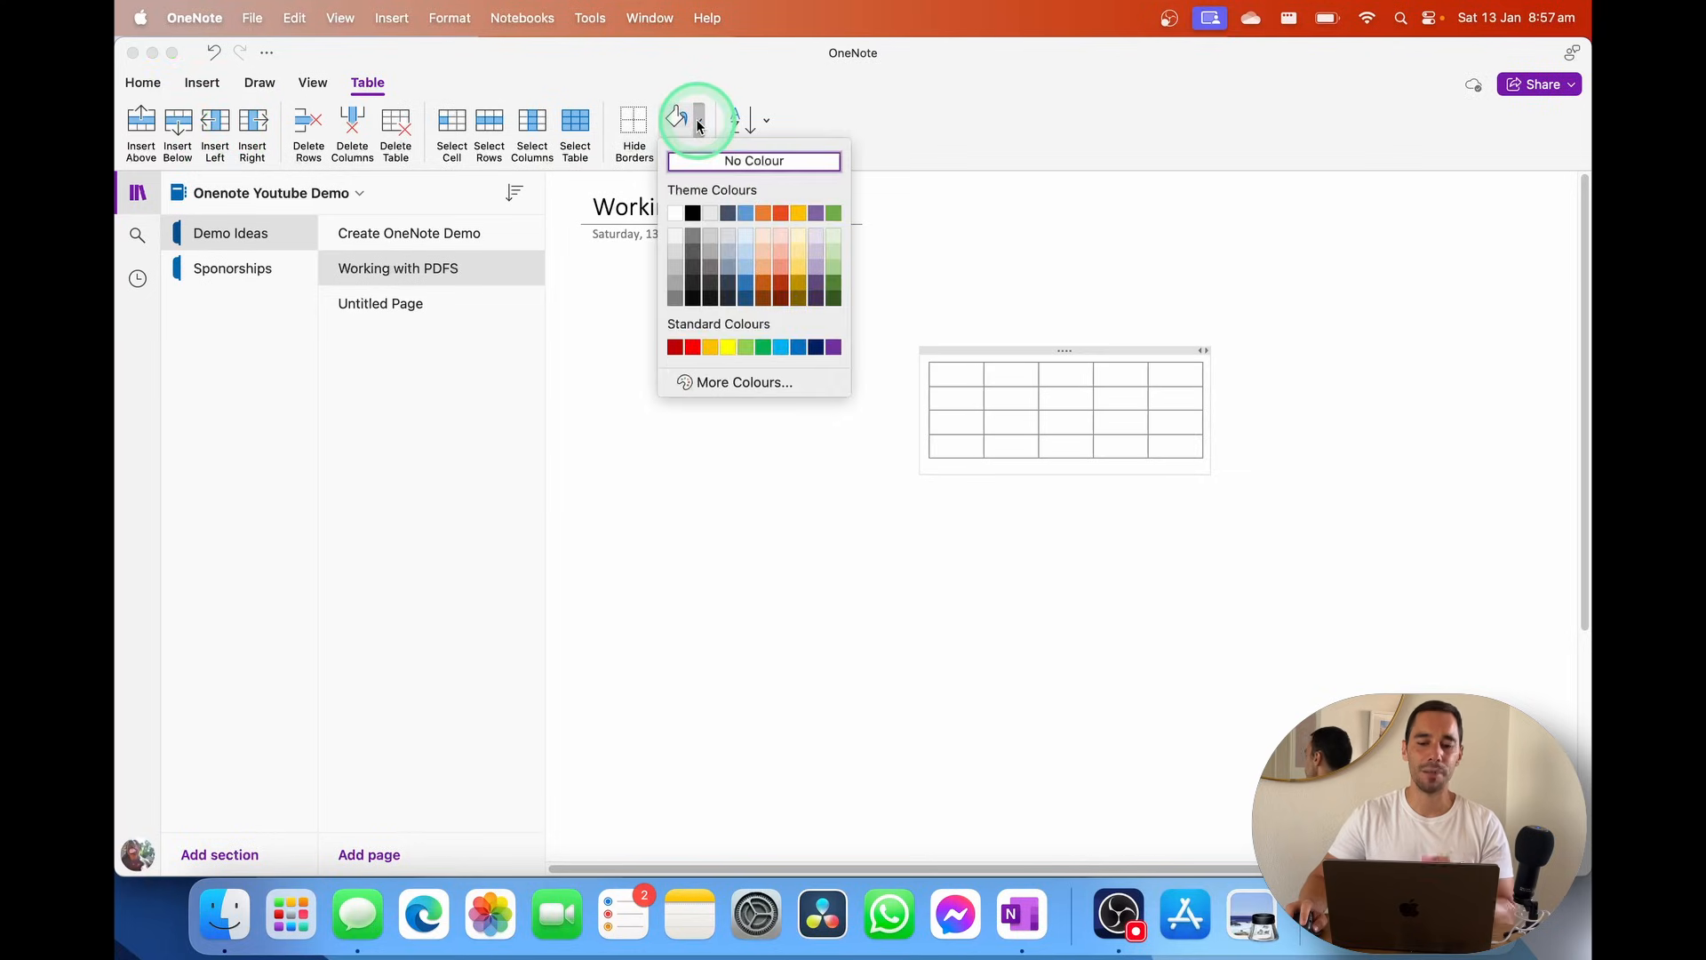
click(699, 125)
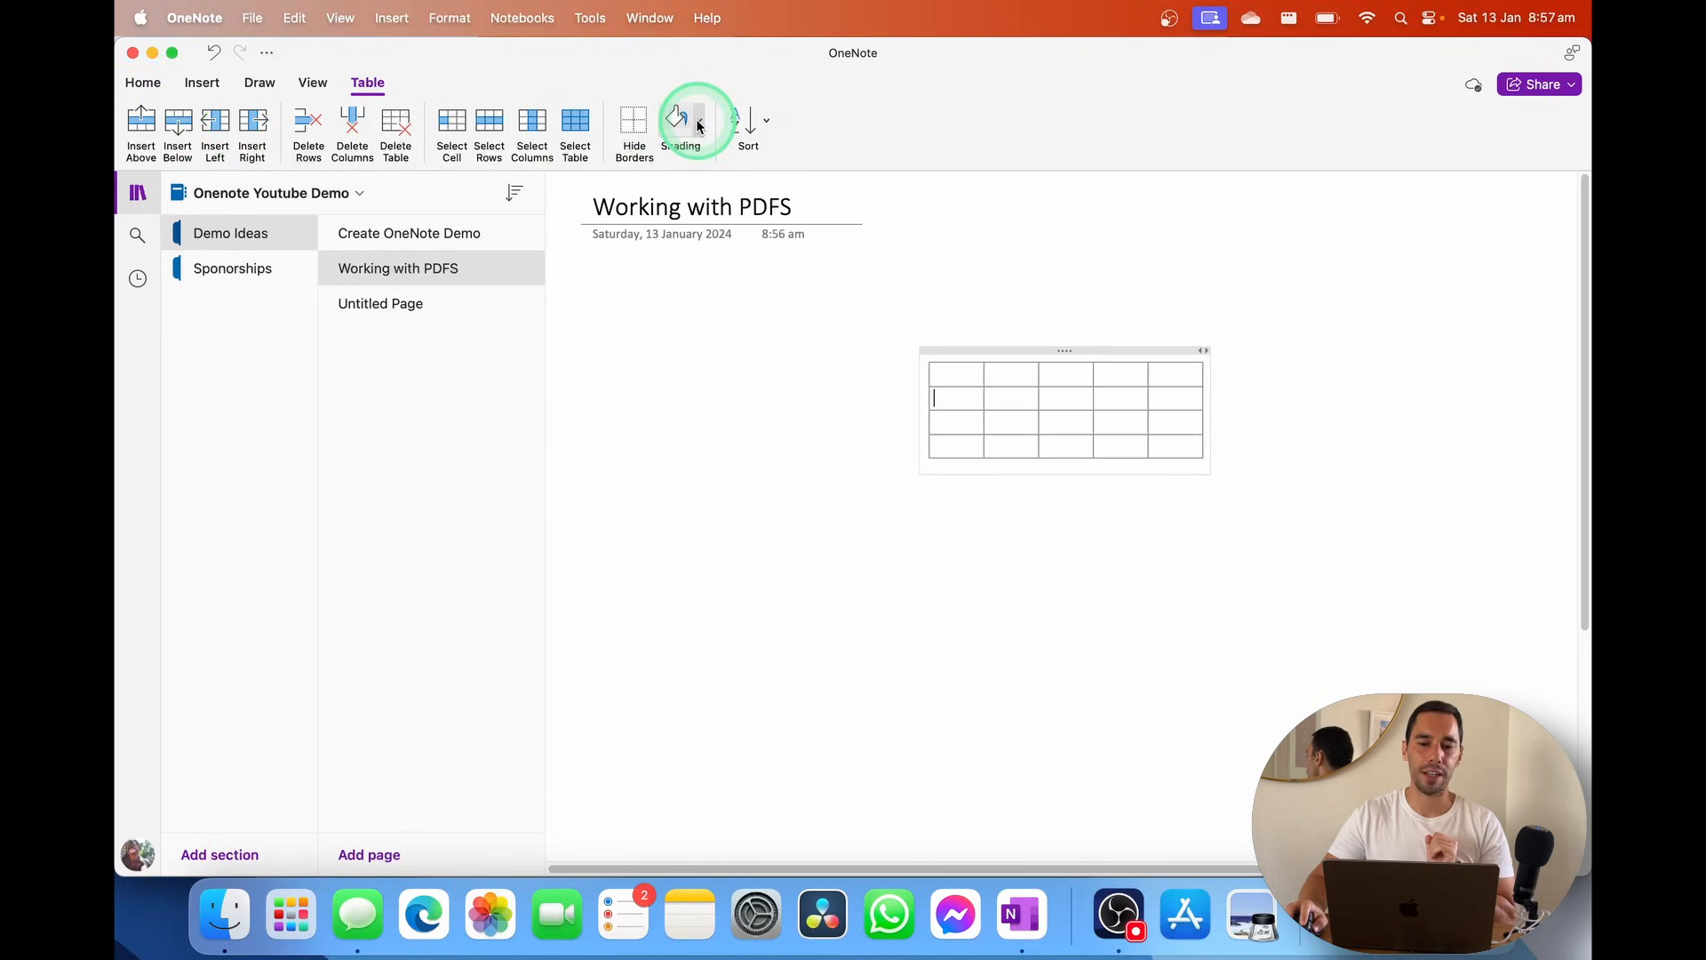
click(763, 127)
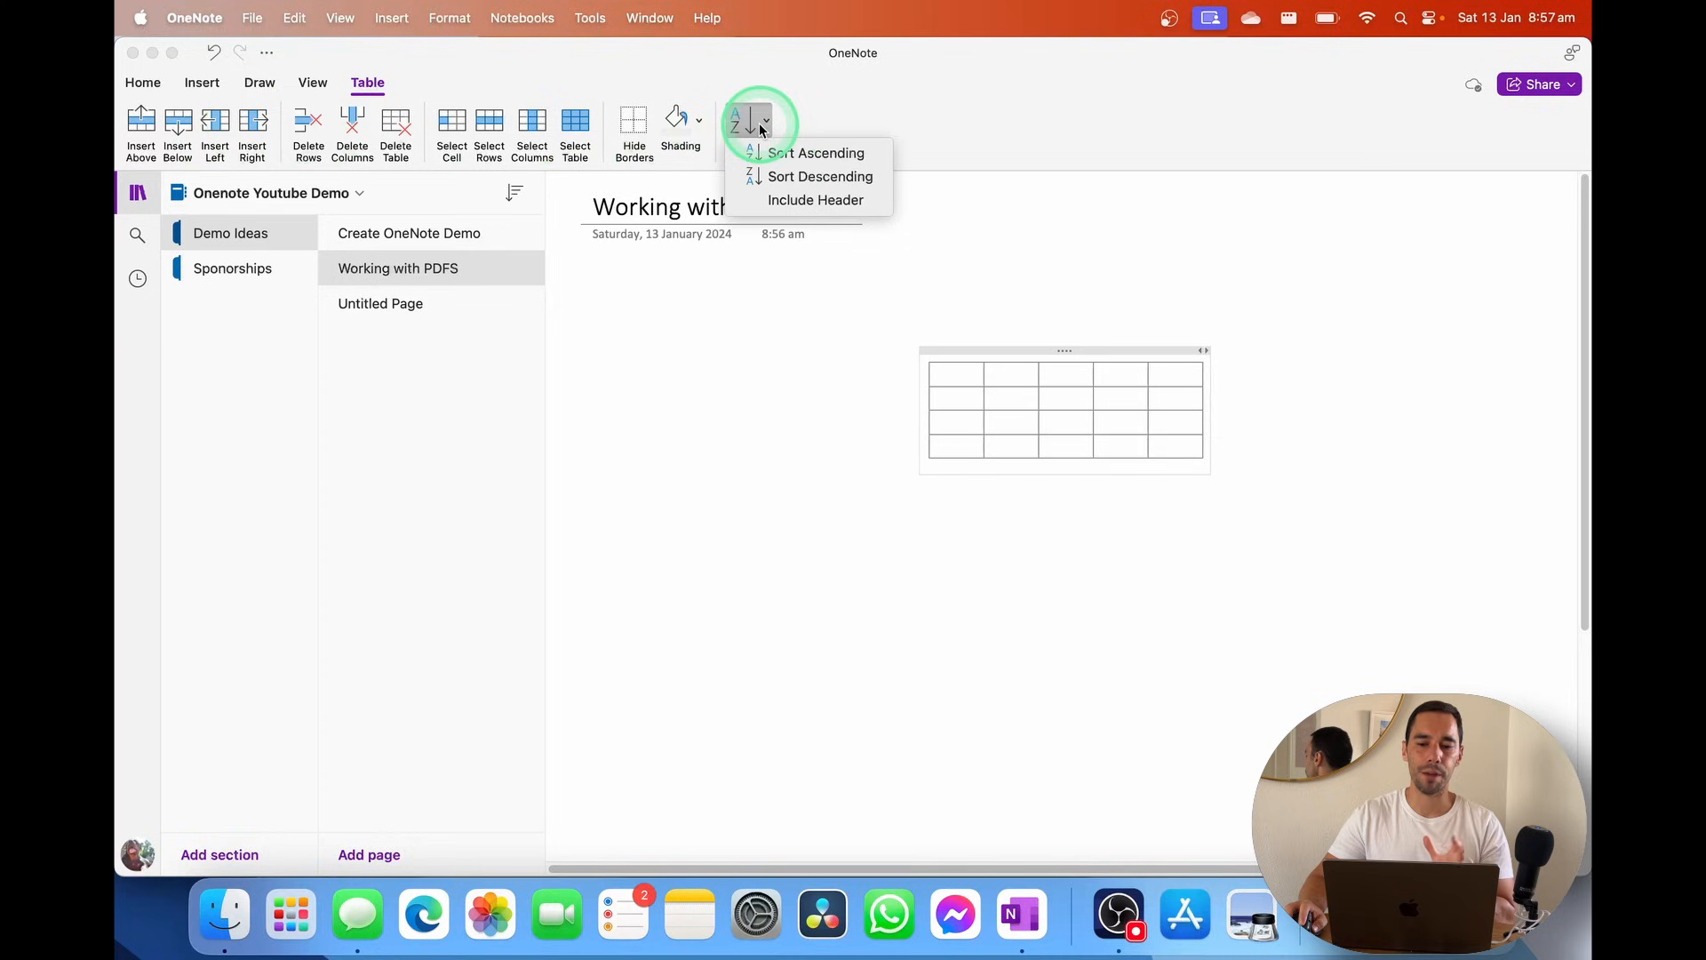
click(1127, 450)
click(1075, 355)
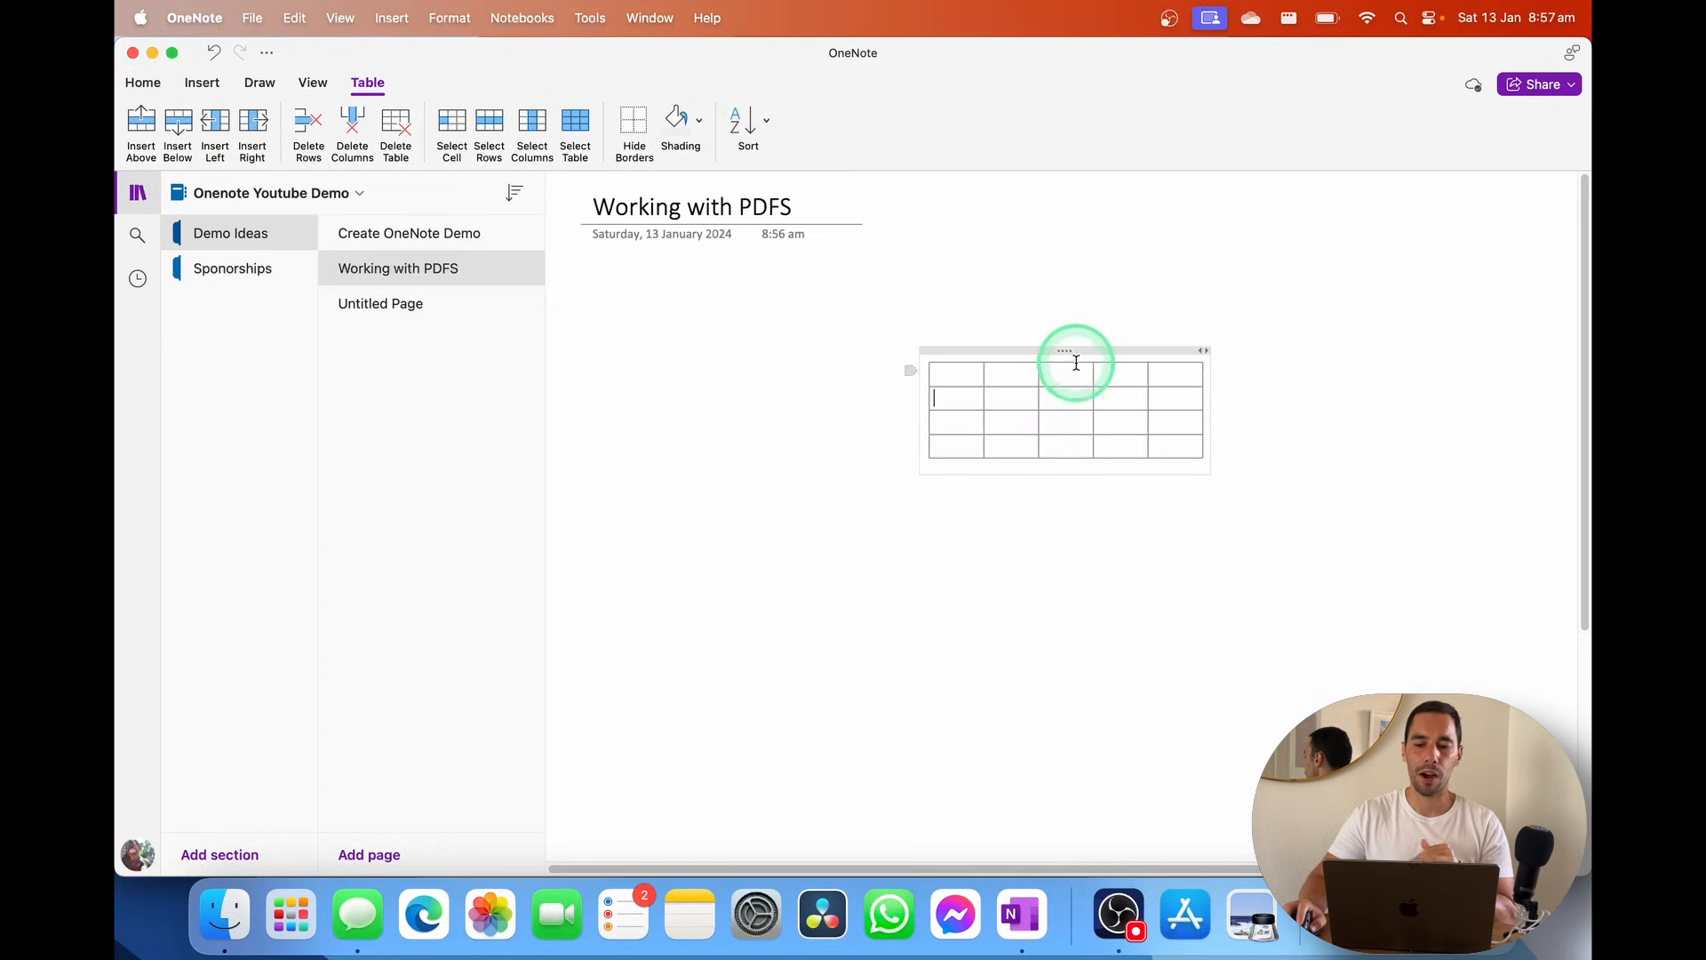
Move the five-by-four table below the title, then remove it with Table > Delete Table
mouse_move(1075, 355)
mouse_down()
mouse_move(819, 323)
mouse_move(728, 279)
mouse_up()
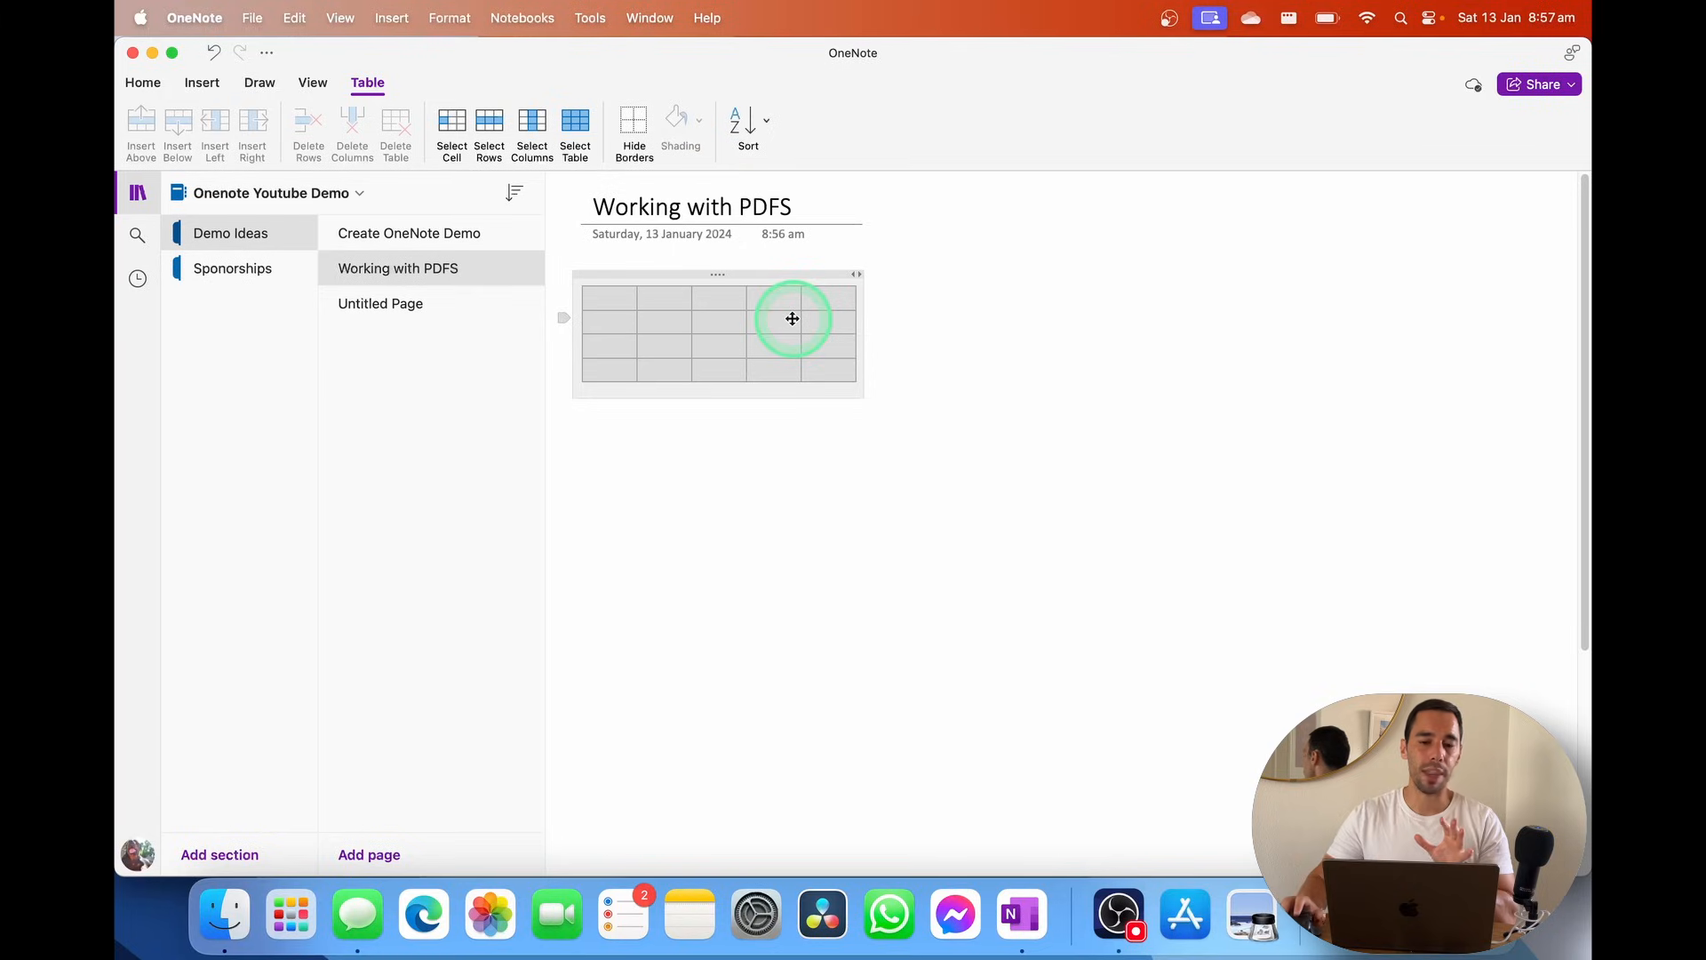
click(985, 317)
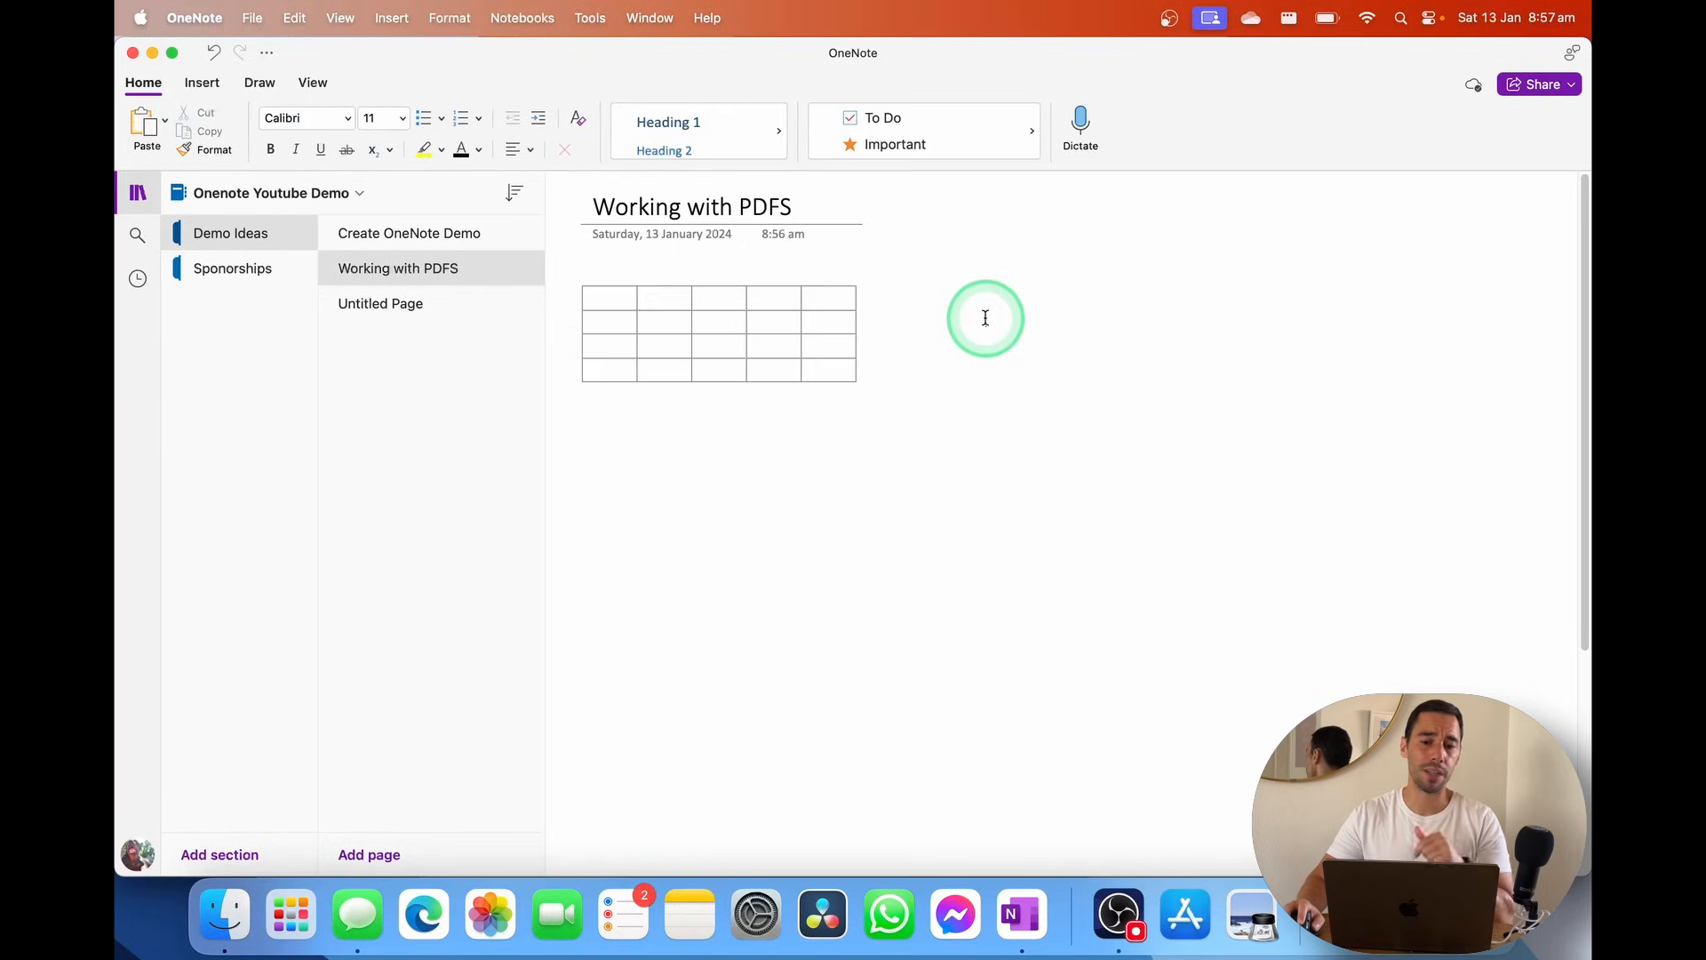
click(830, 275)
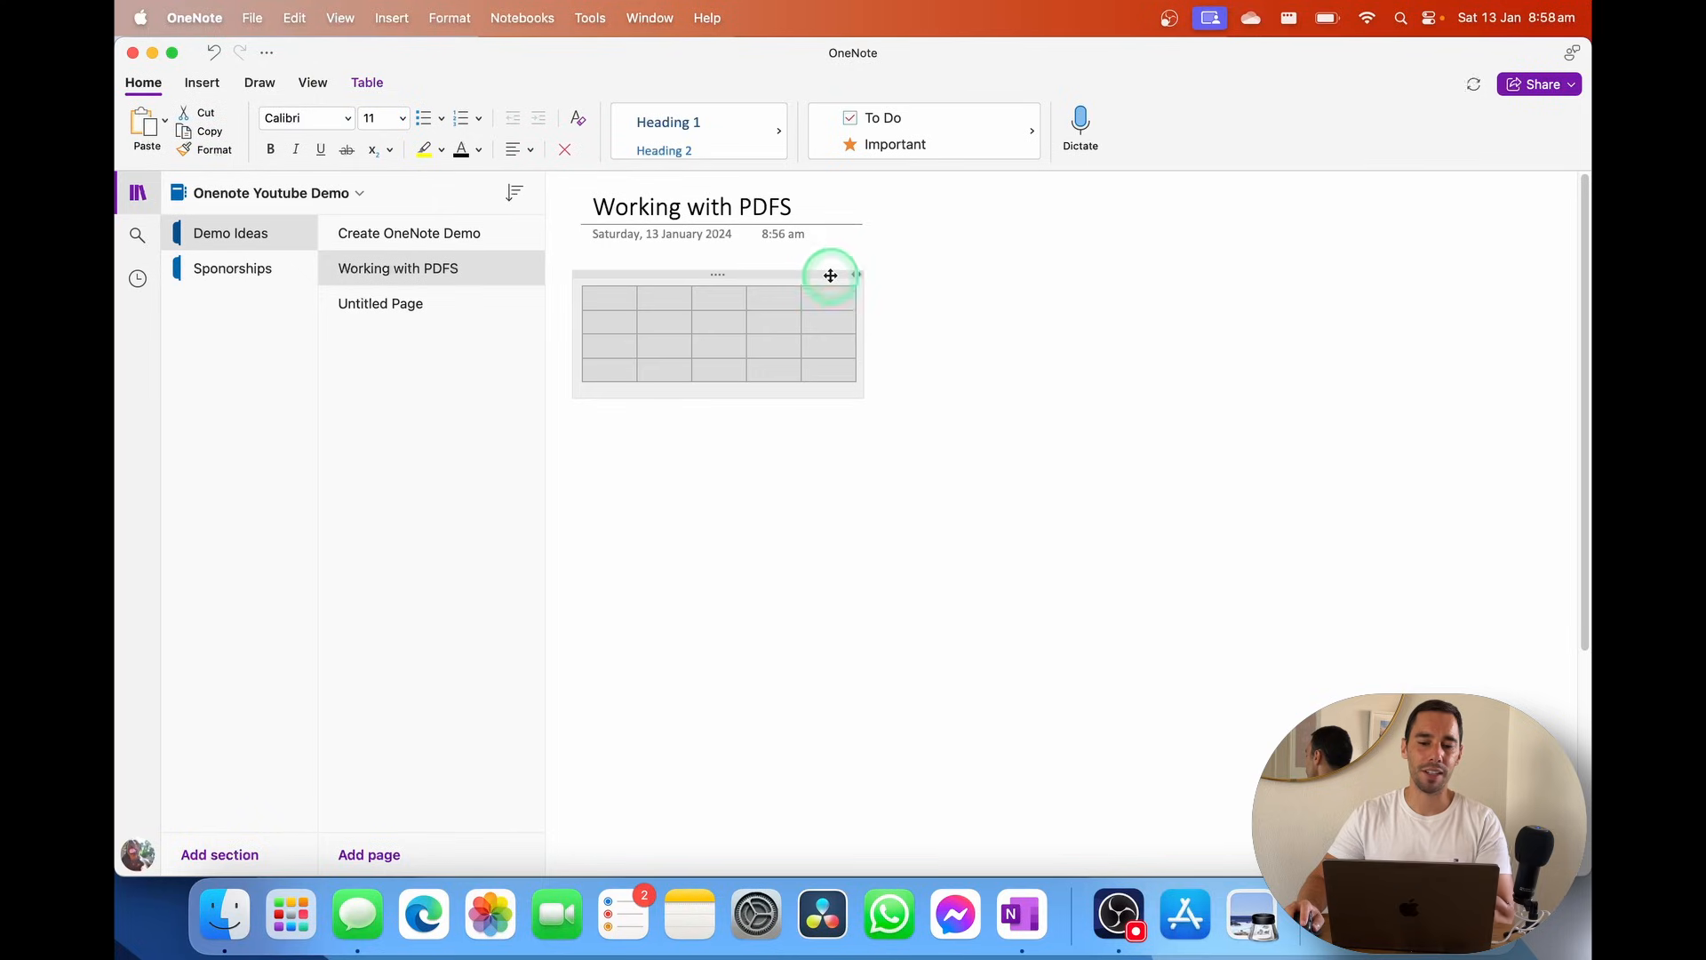
click(365, 81)
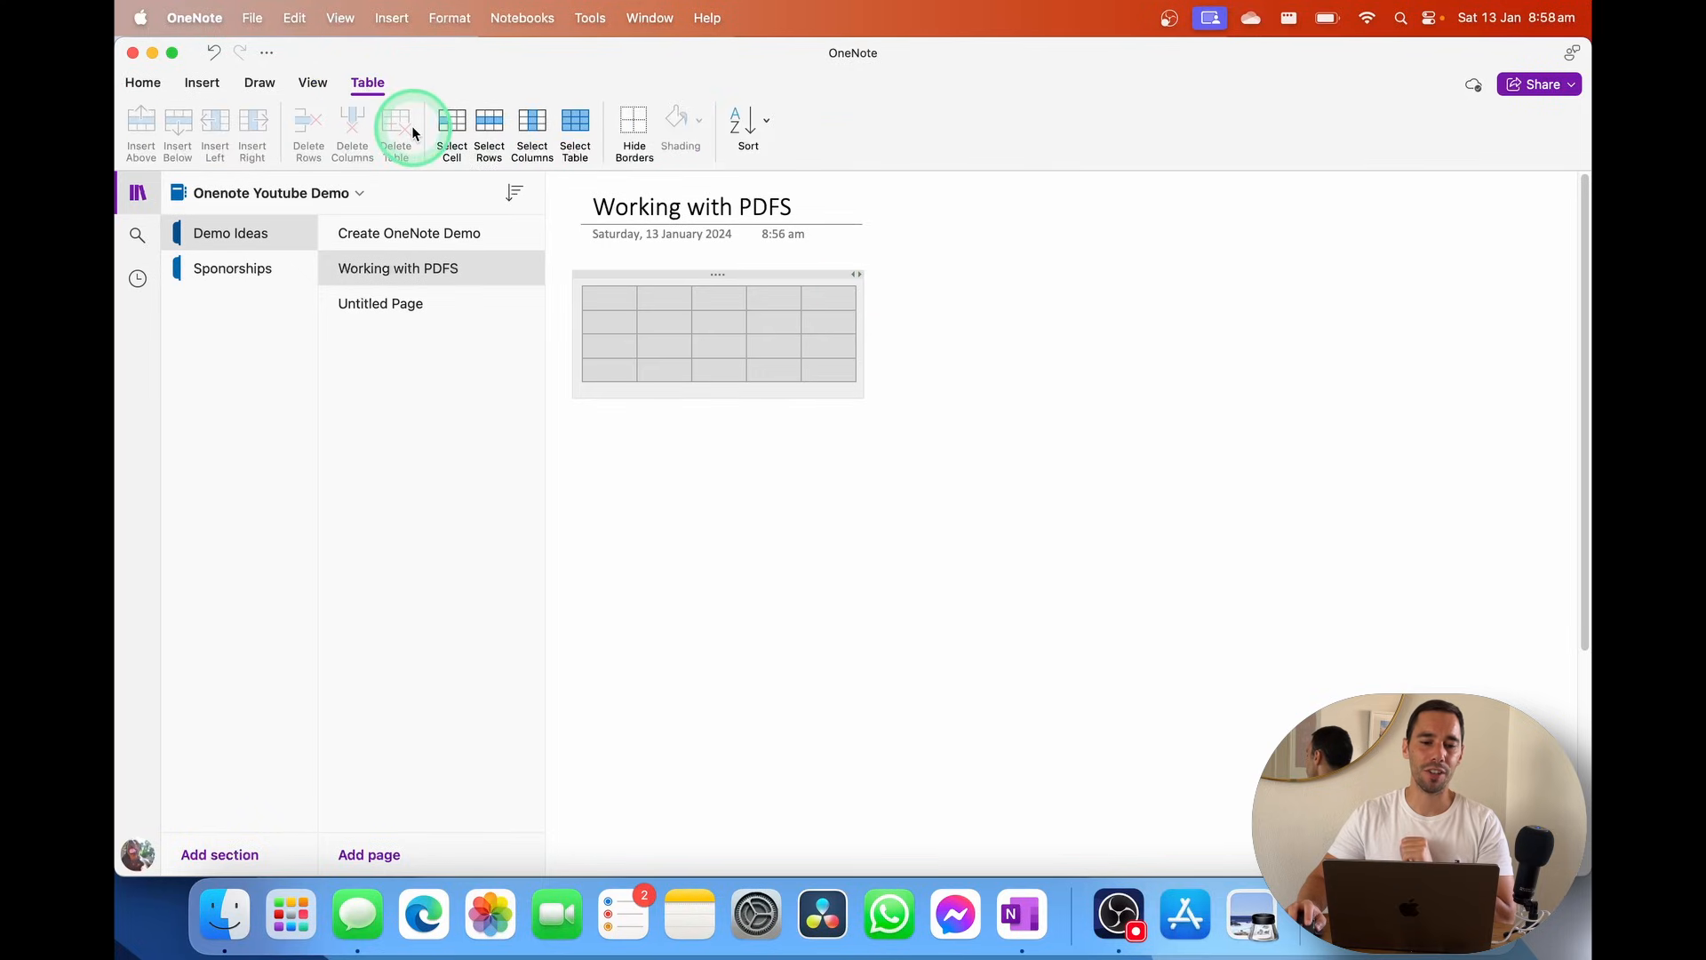
click(613, 297)
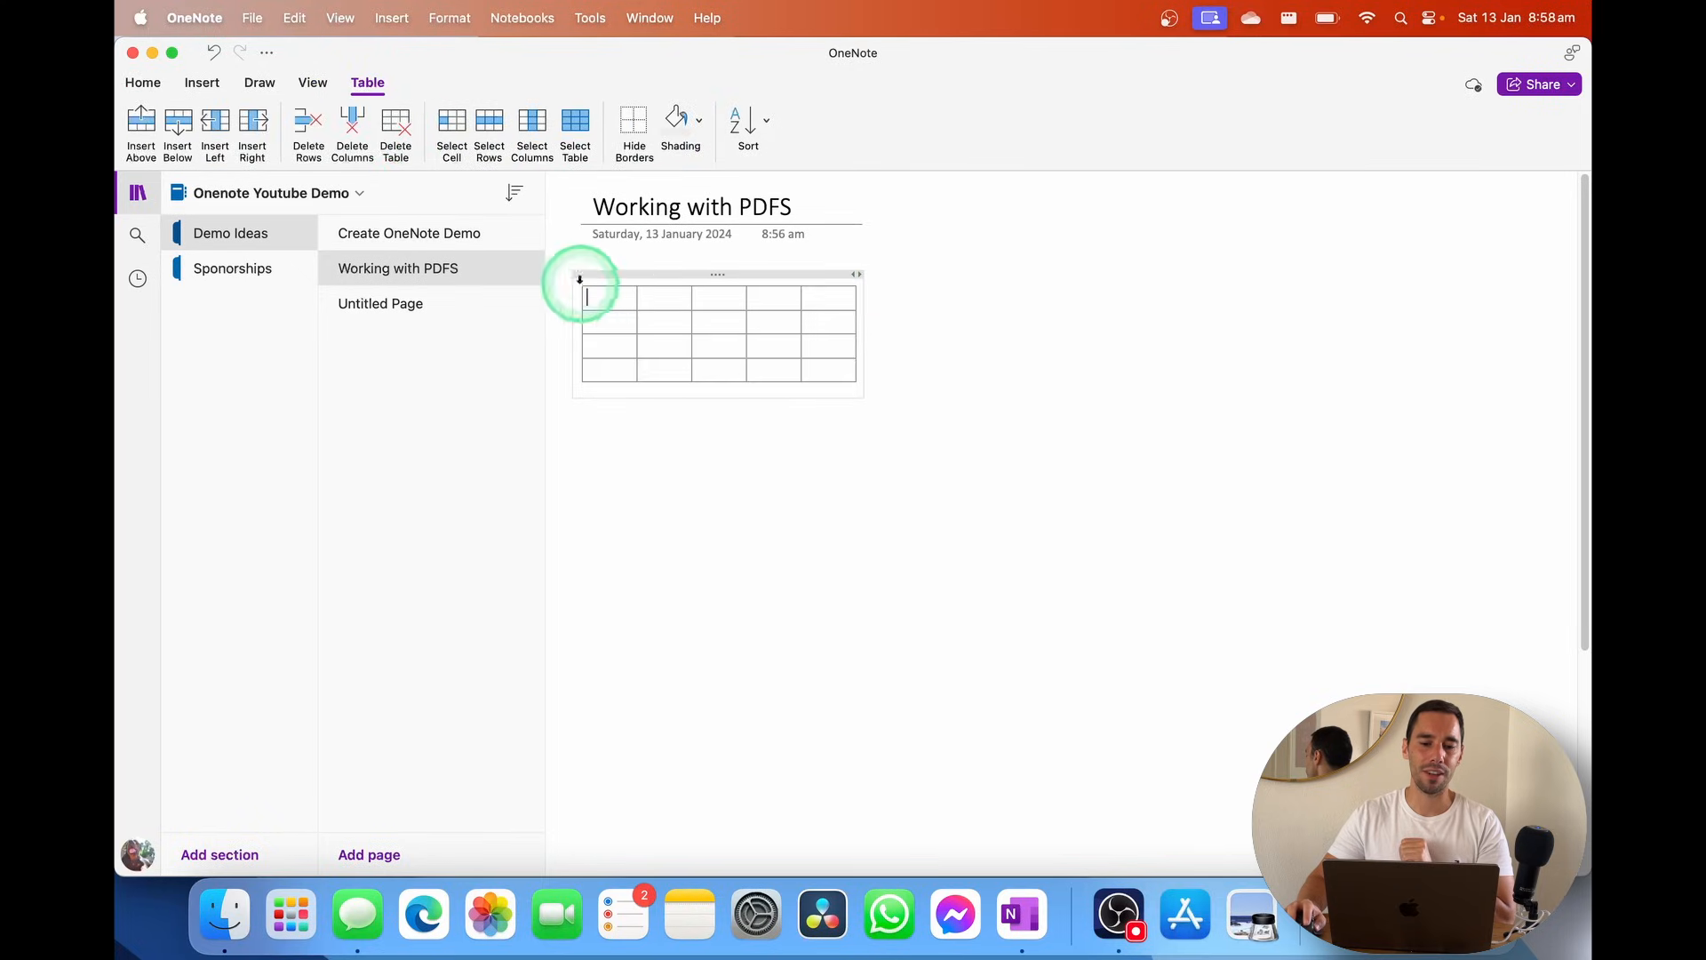
click(404, 141)
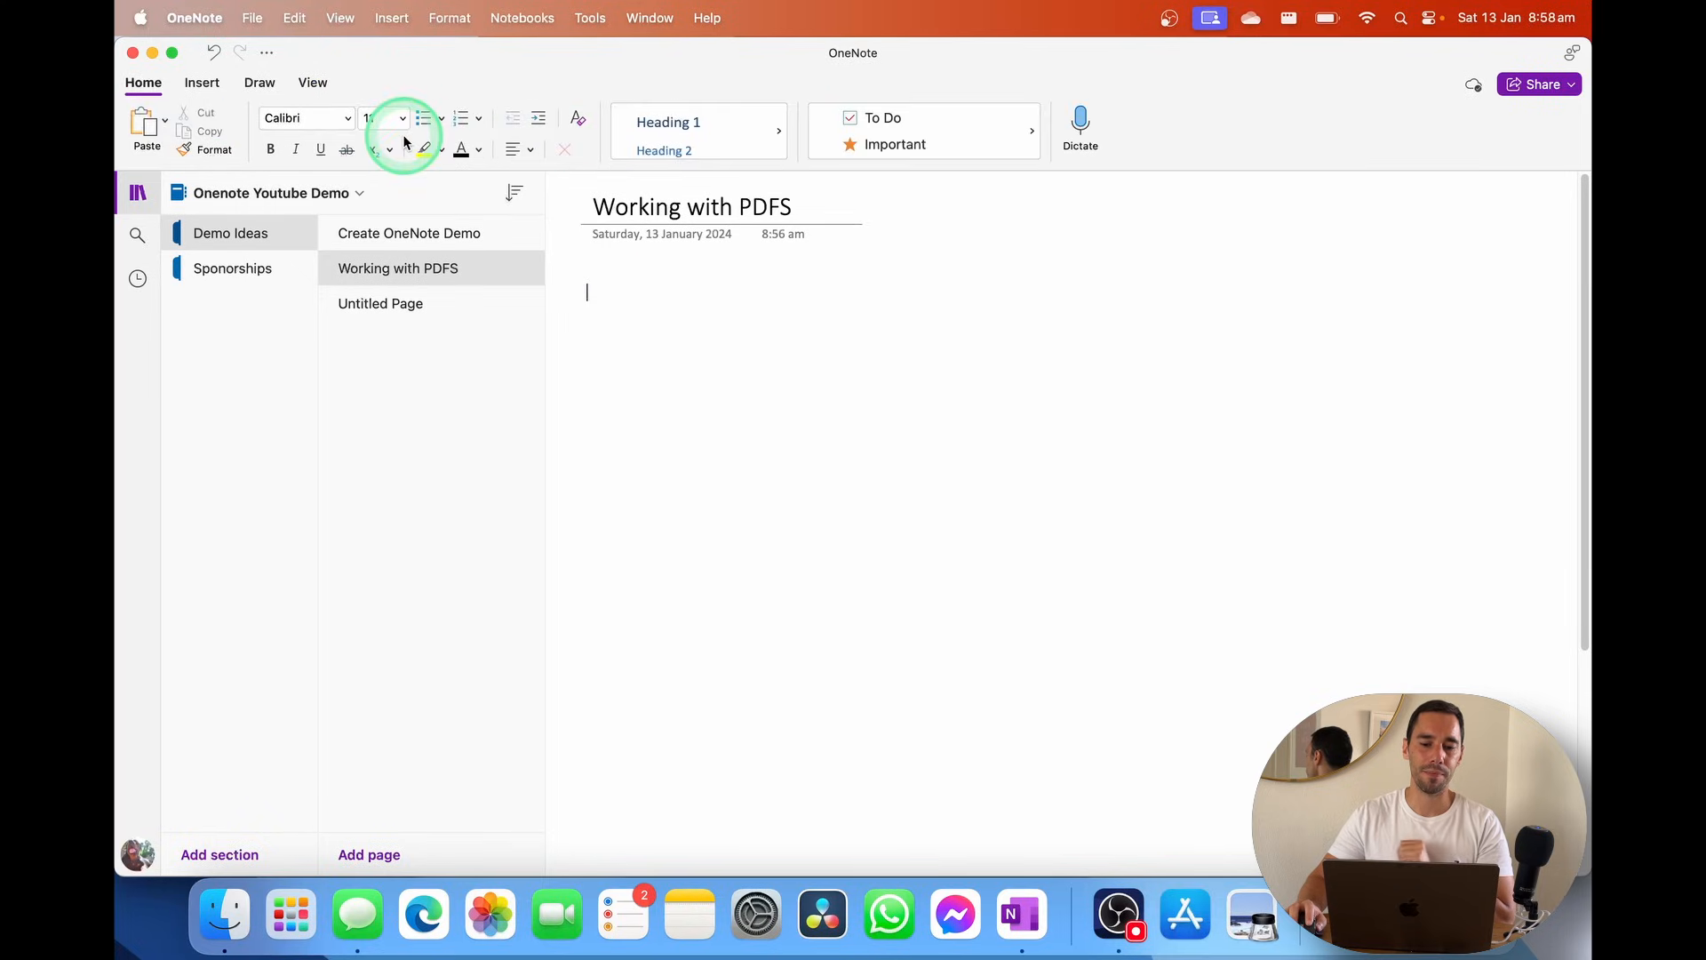
Insert the Korean Phrases PDF from the Insert tab's File option as an attachment
click(201, 84)
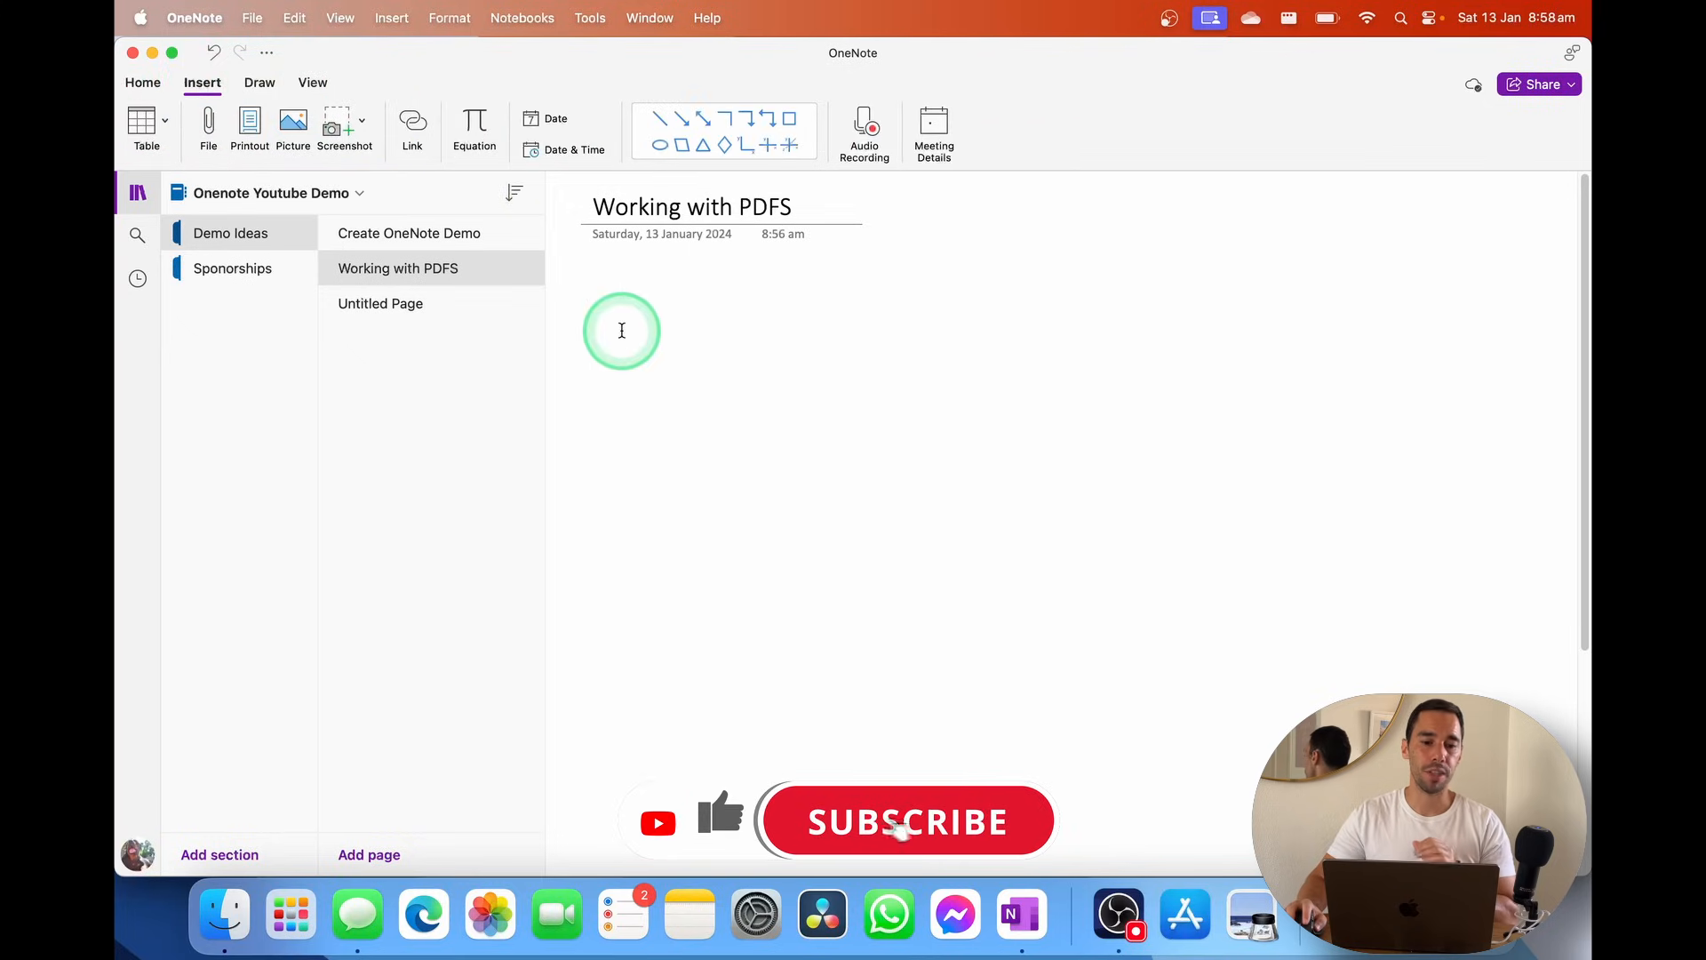
click(202, 92)
click(210, 121)
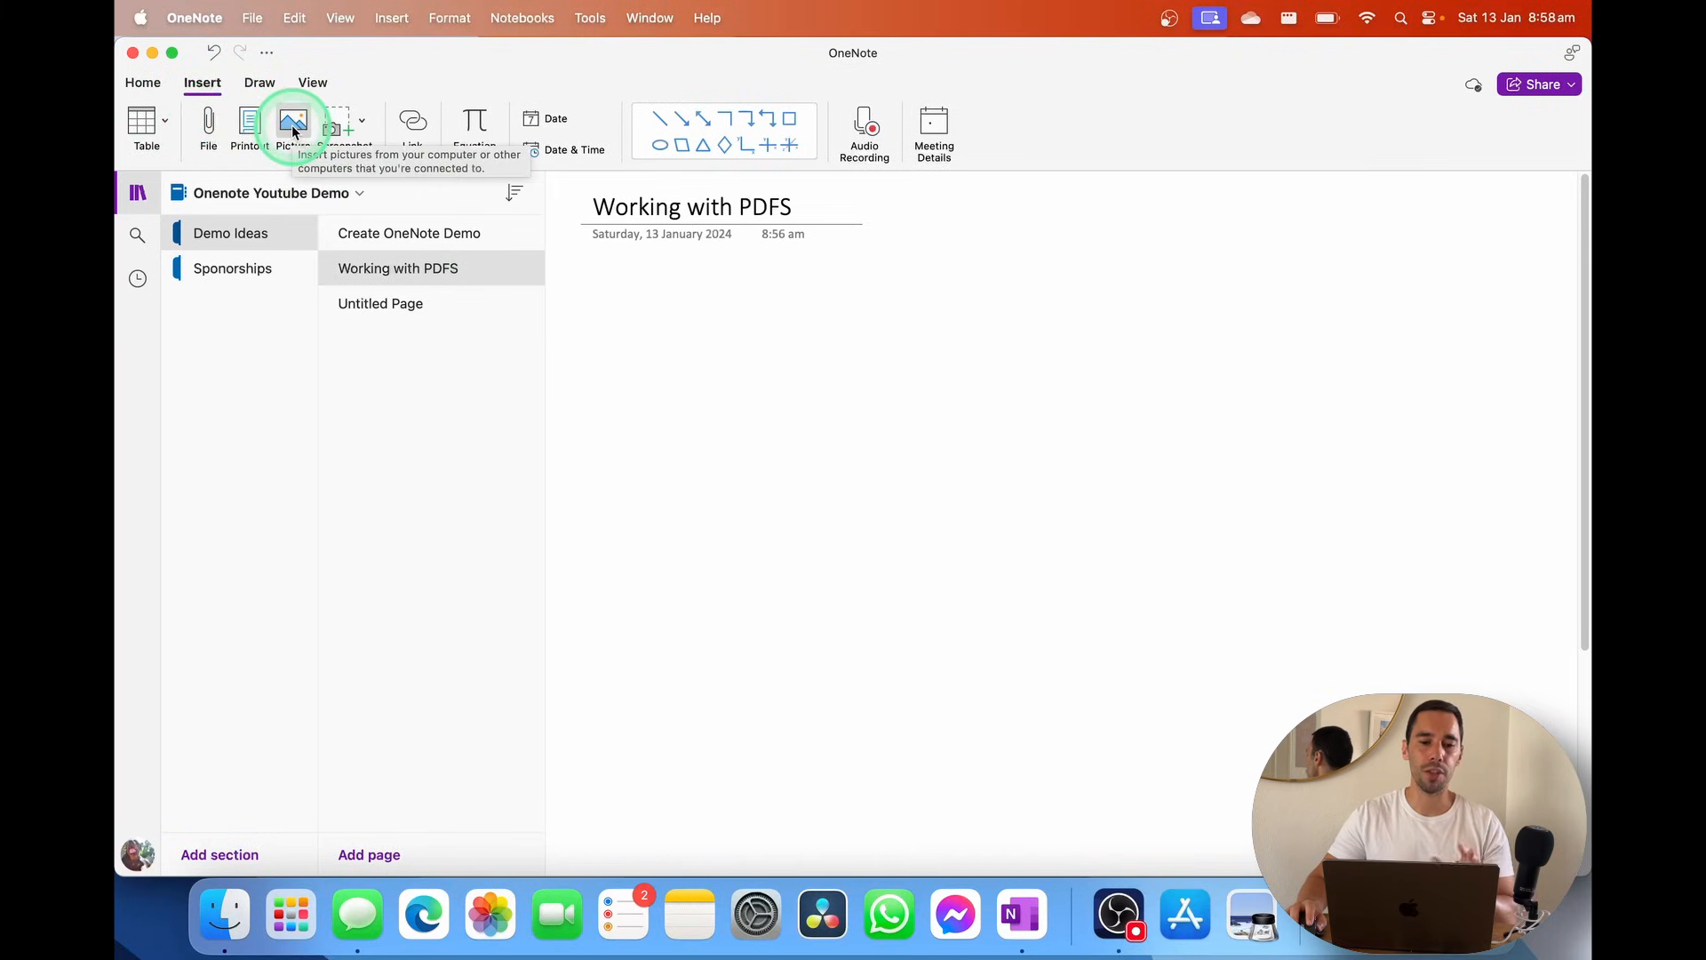
click(212, 118)
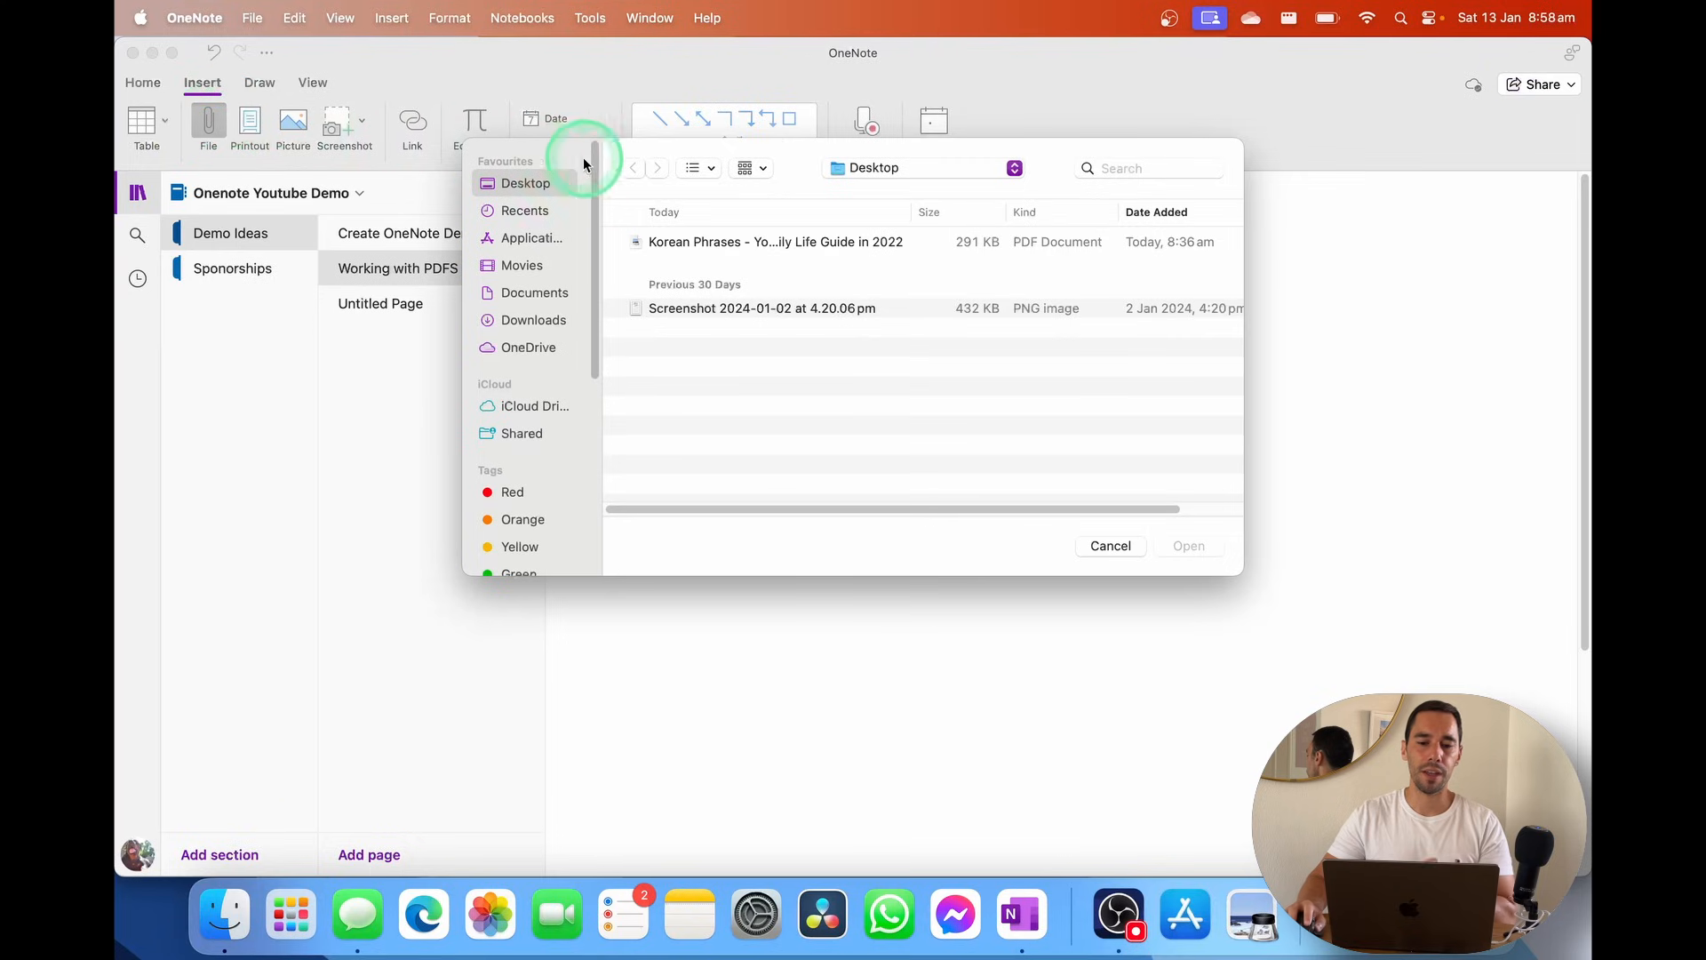
drag(721, 145, 710, 167)
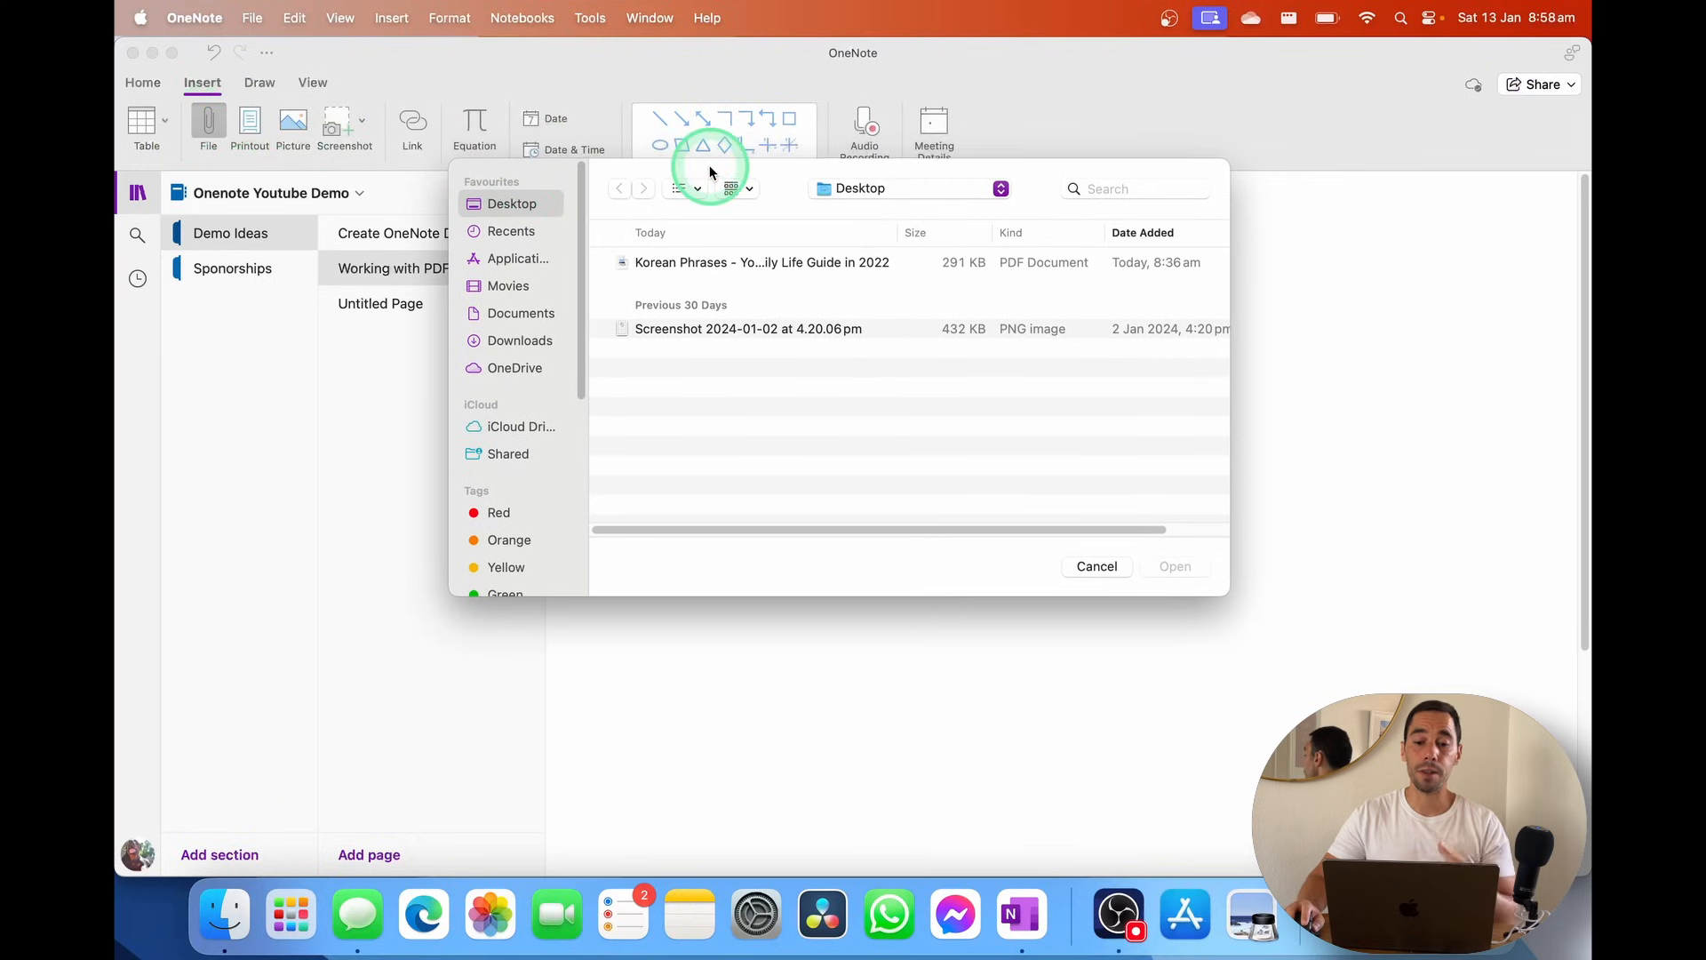
click(709, 260)
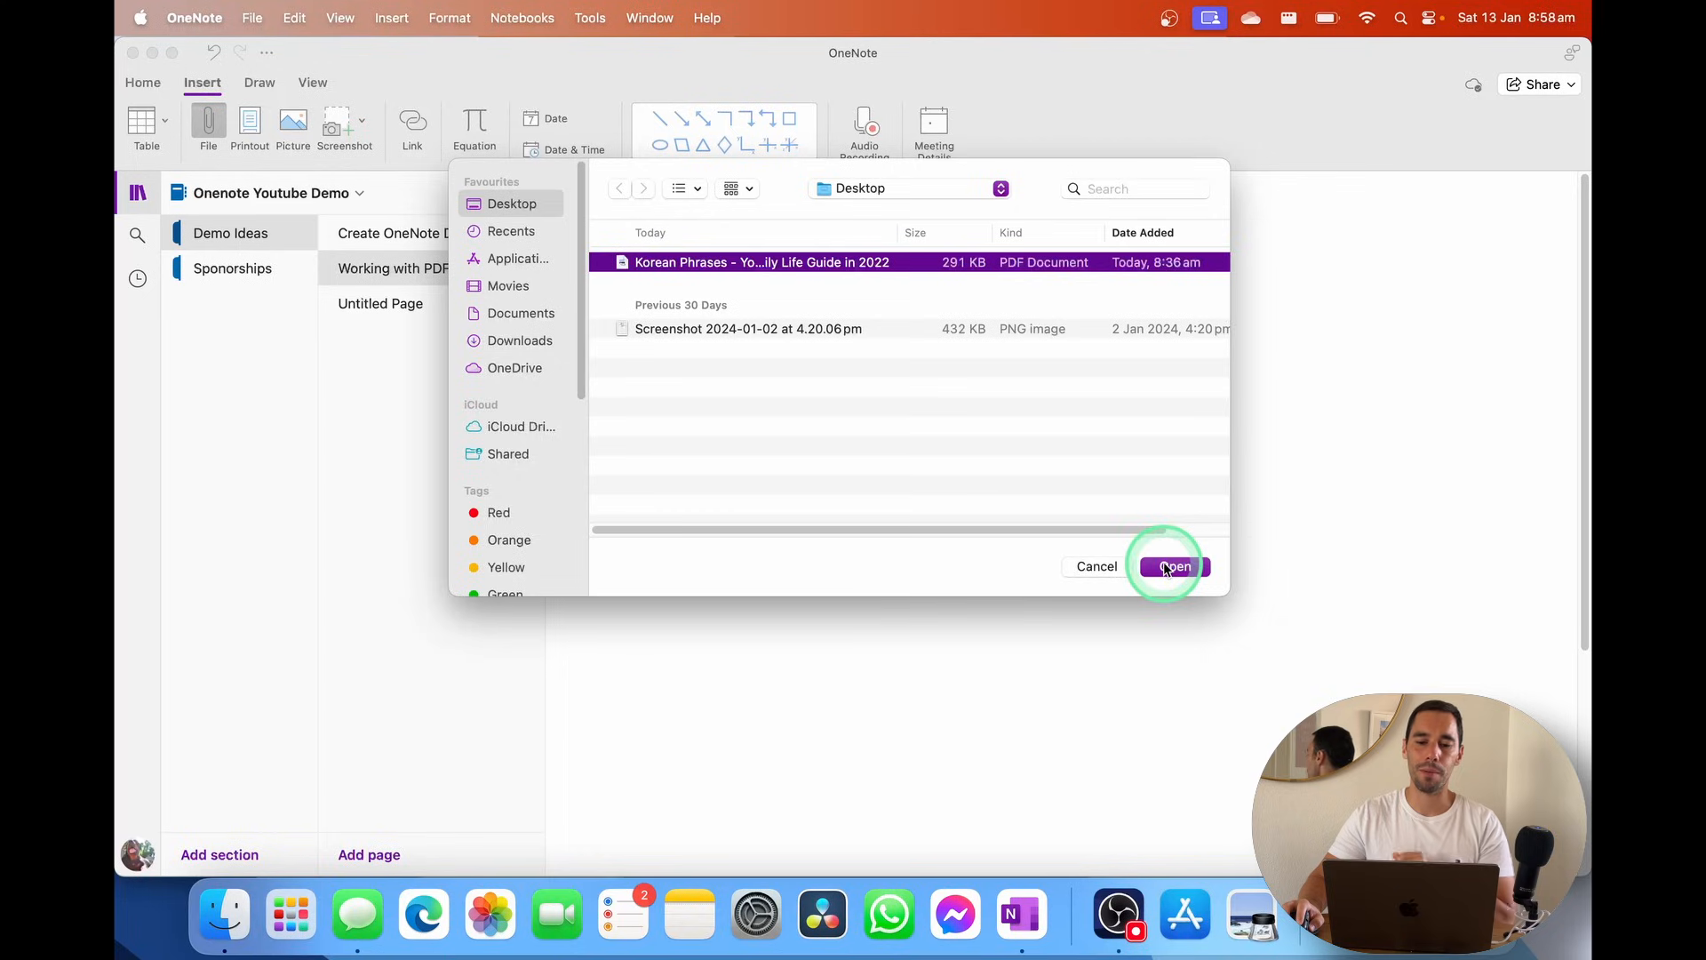
click(1164, 566)
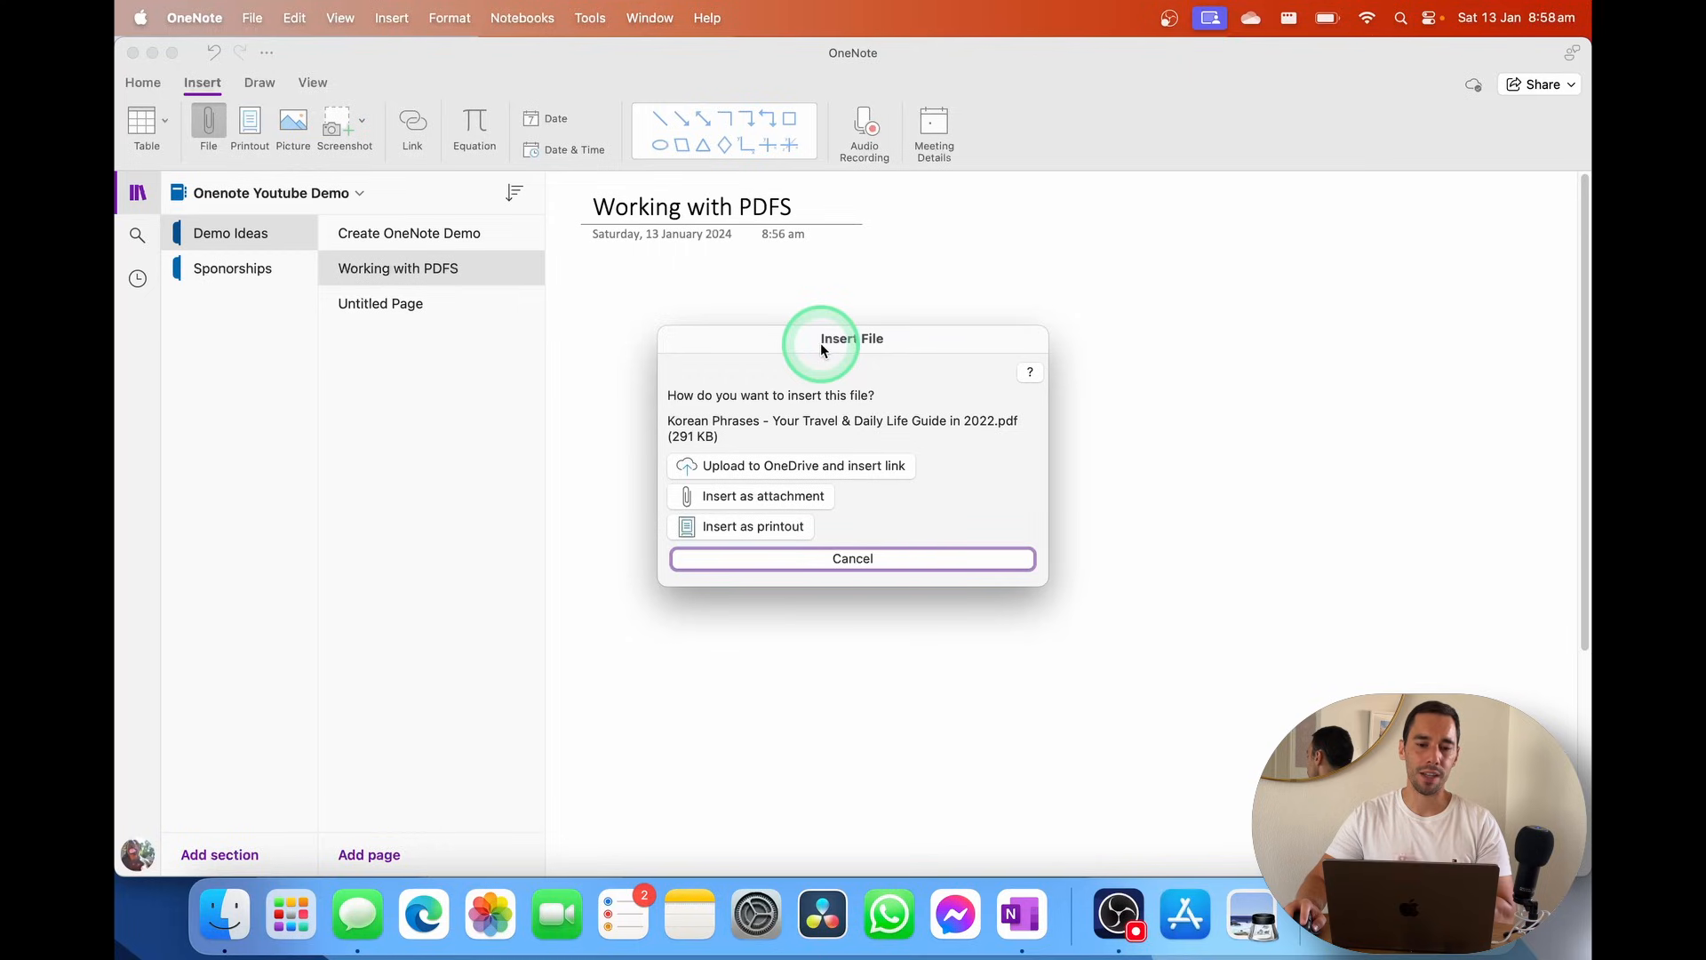
click(778, 496)
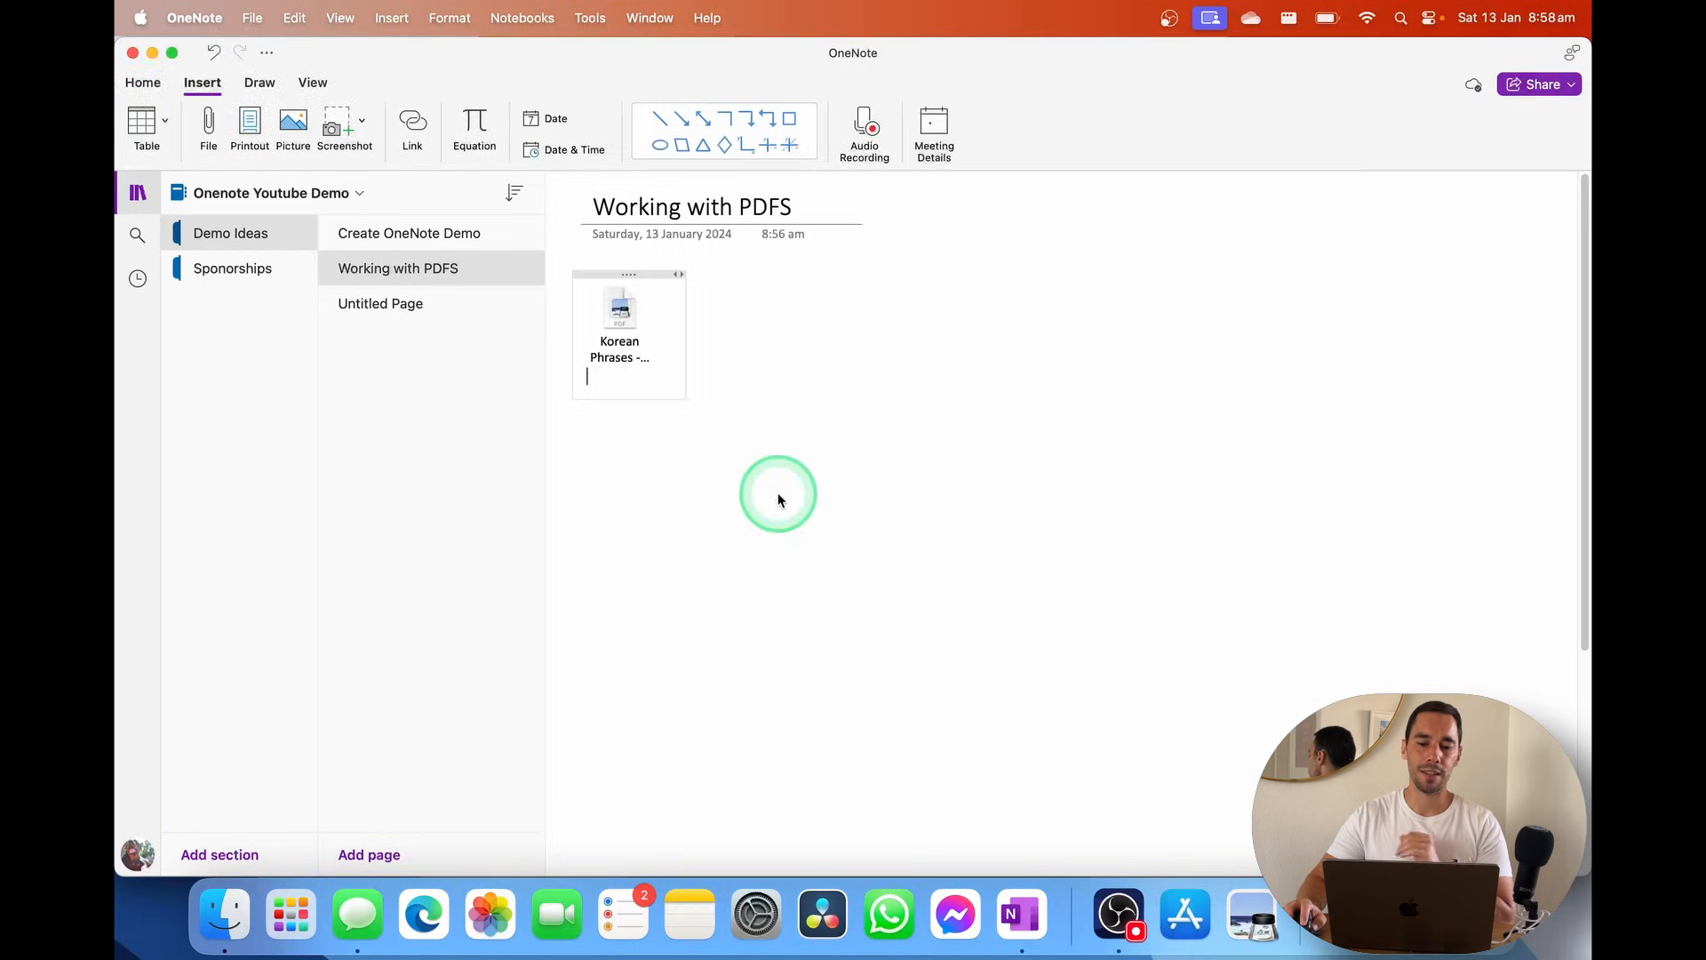
Preview the attached PDF, then close the viewer and return to the notebook
double_click(620, 316)
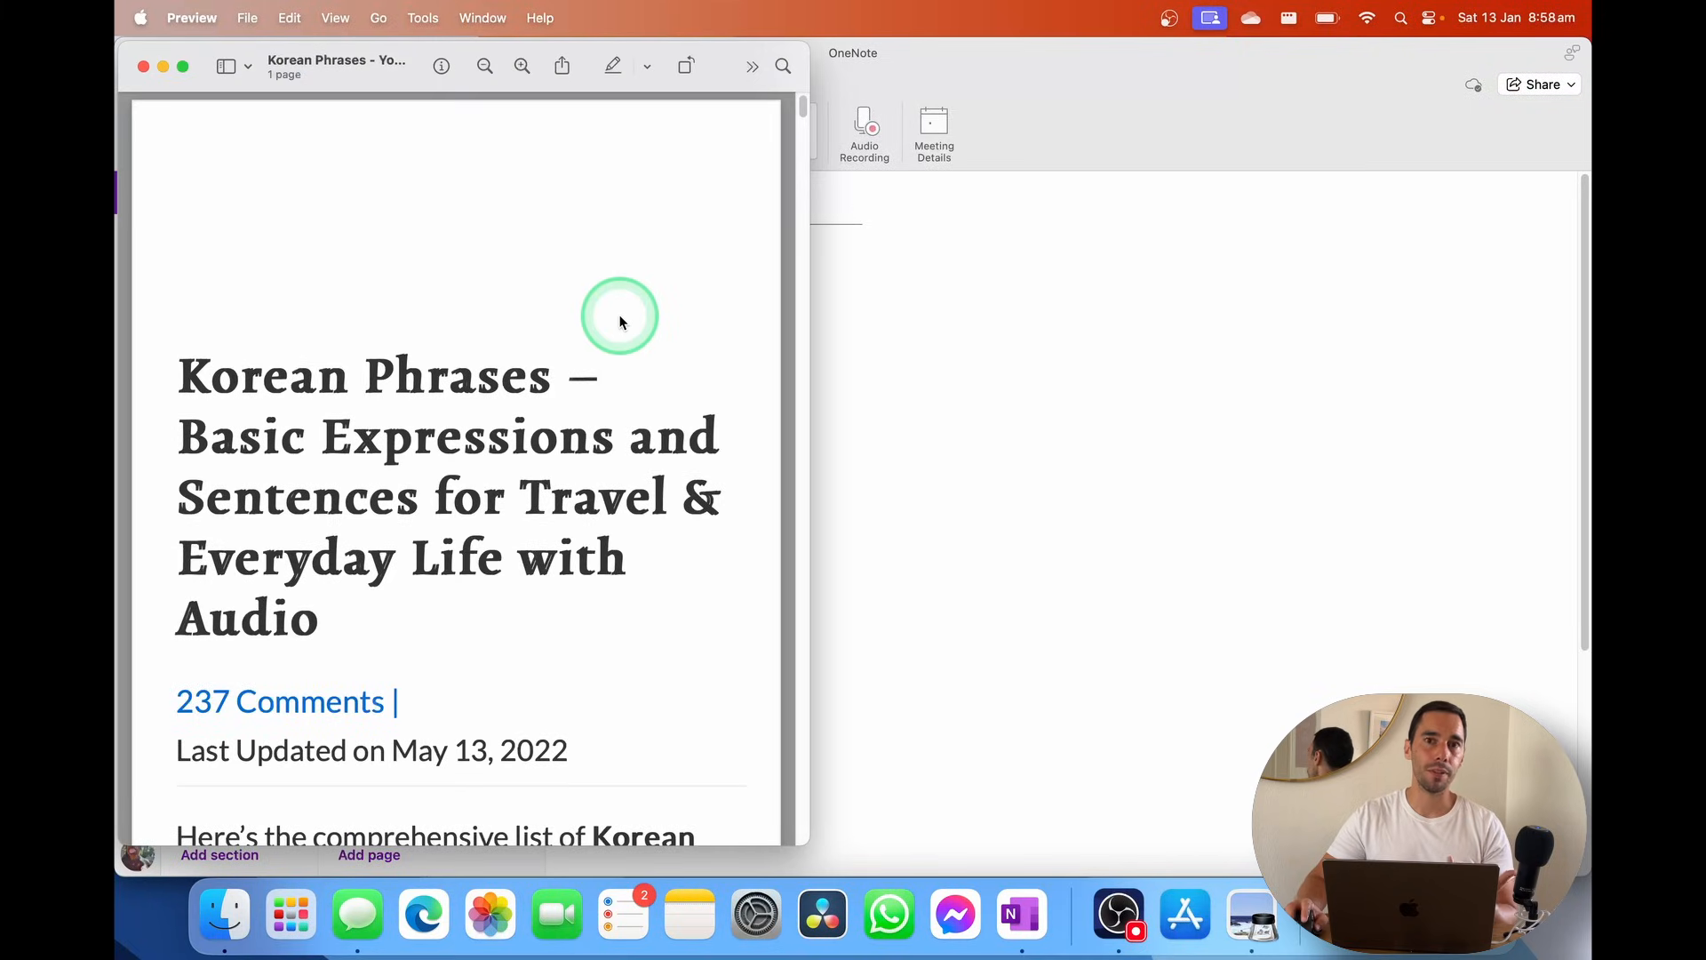
click(144, 67)
click(776, 274)
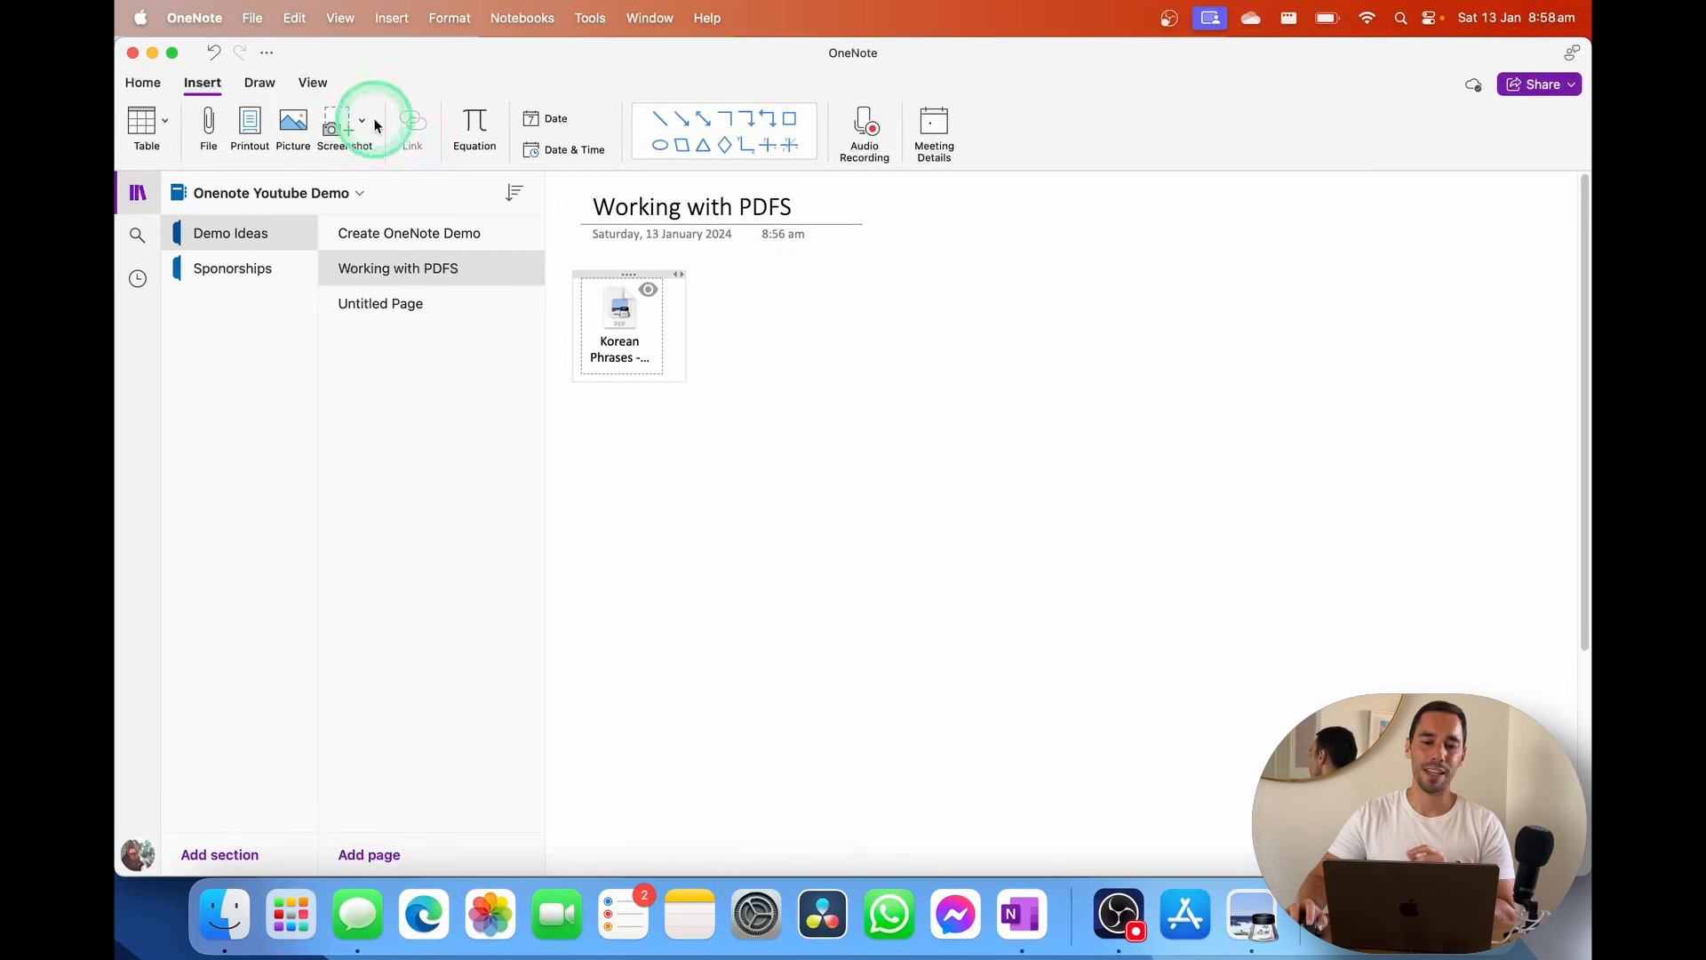
Insert the Korean Phrases PDF as a printout and move it up and to the right
click(261, 131)
click(712, 242)
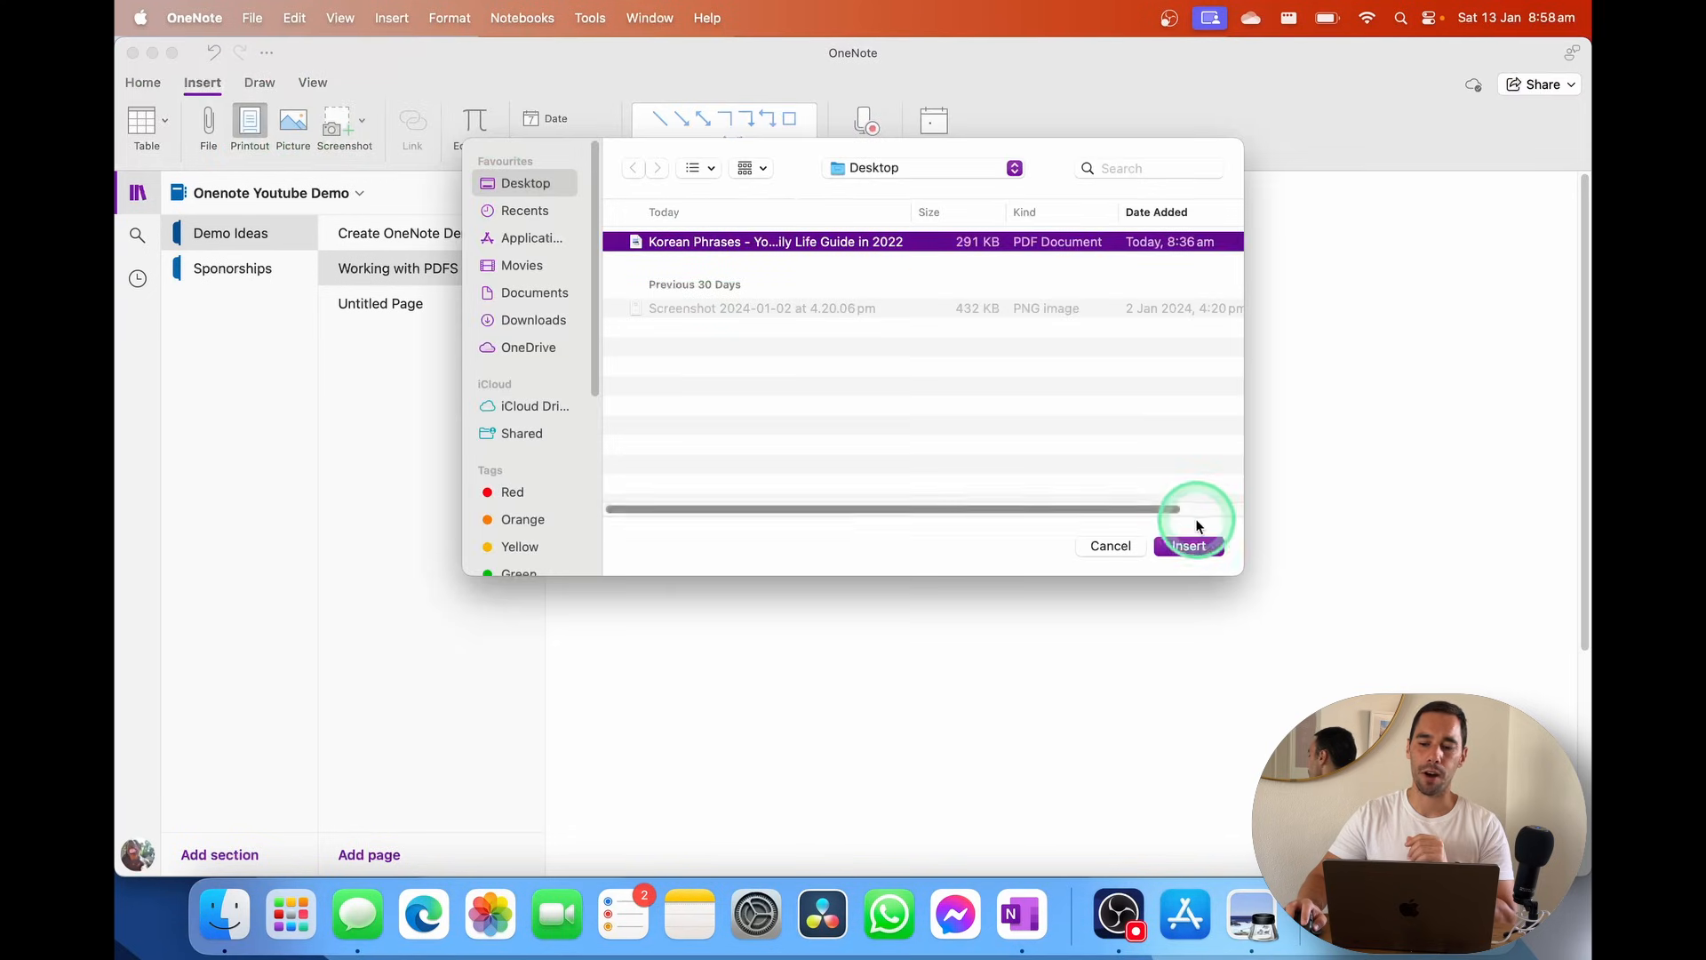
click(1192, 544)
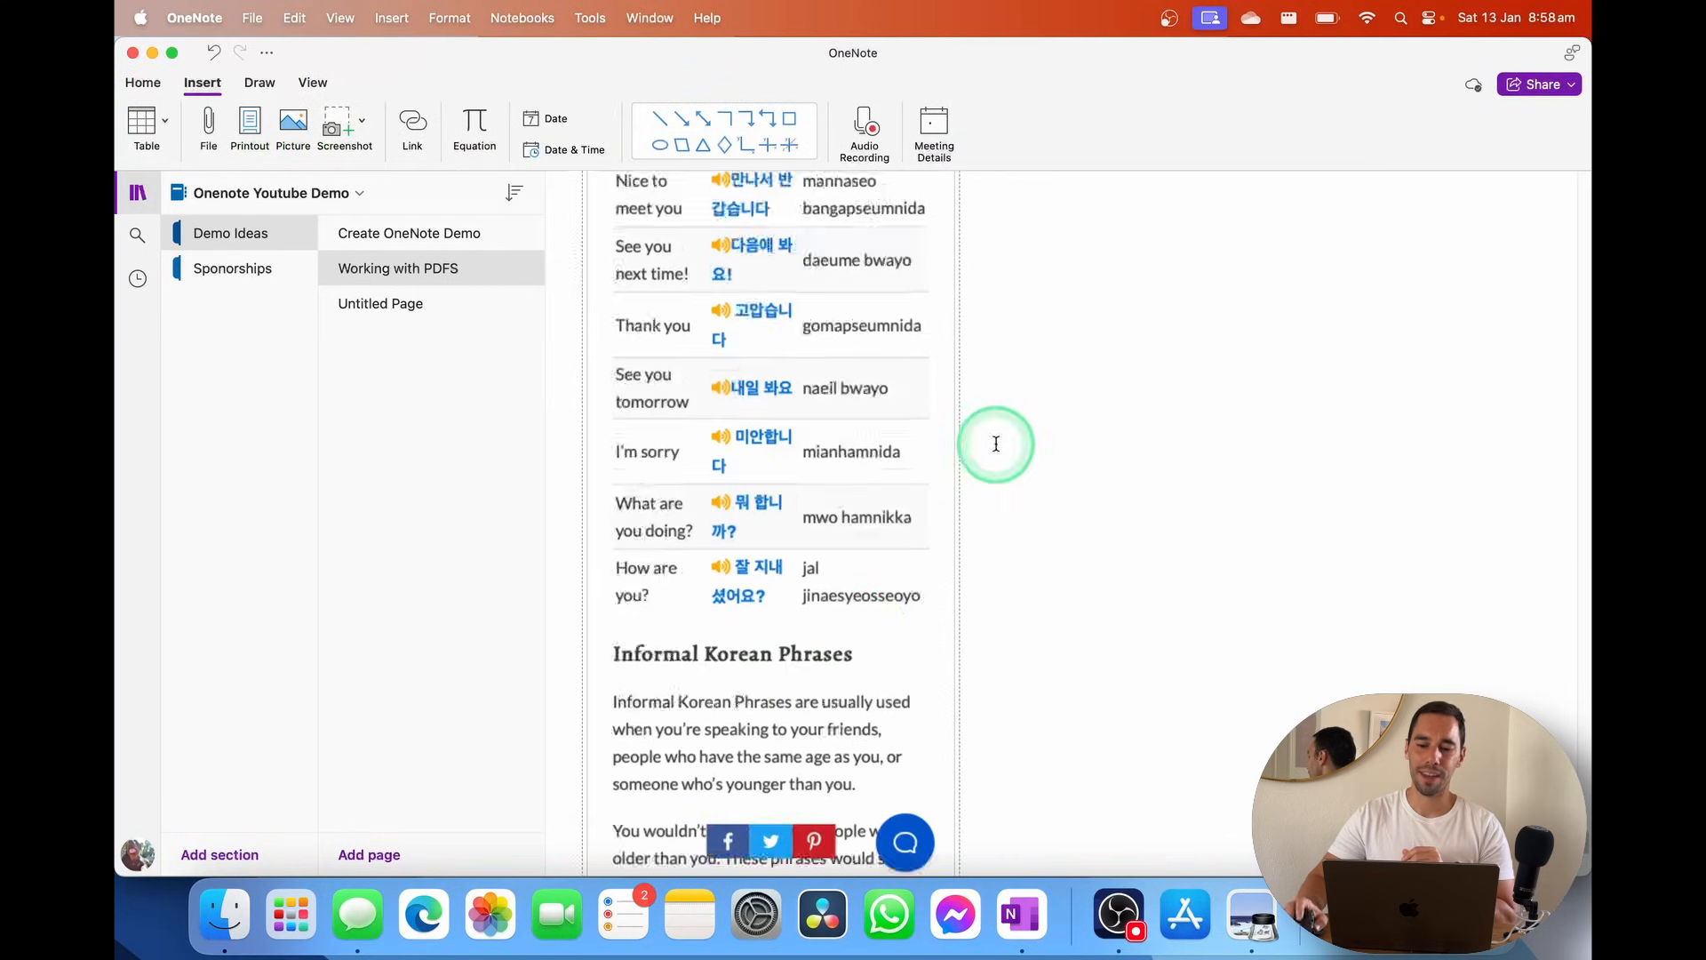
scroll(996, 444, up, 4)
scroll(1582, 251, up, 15)
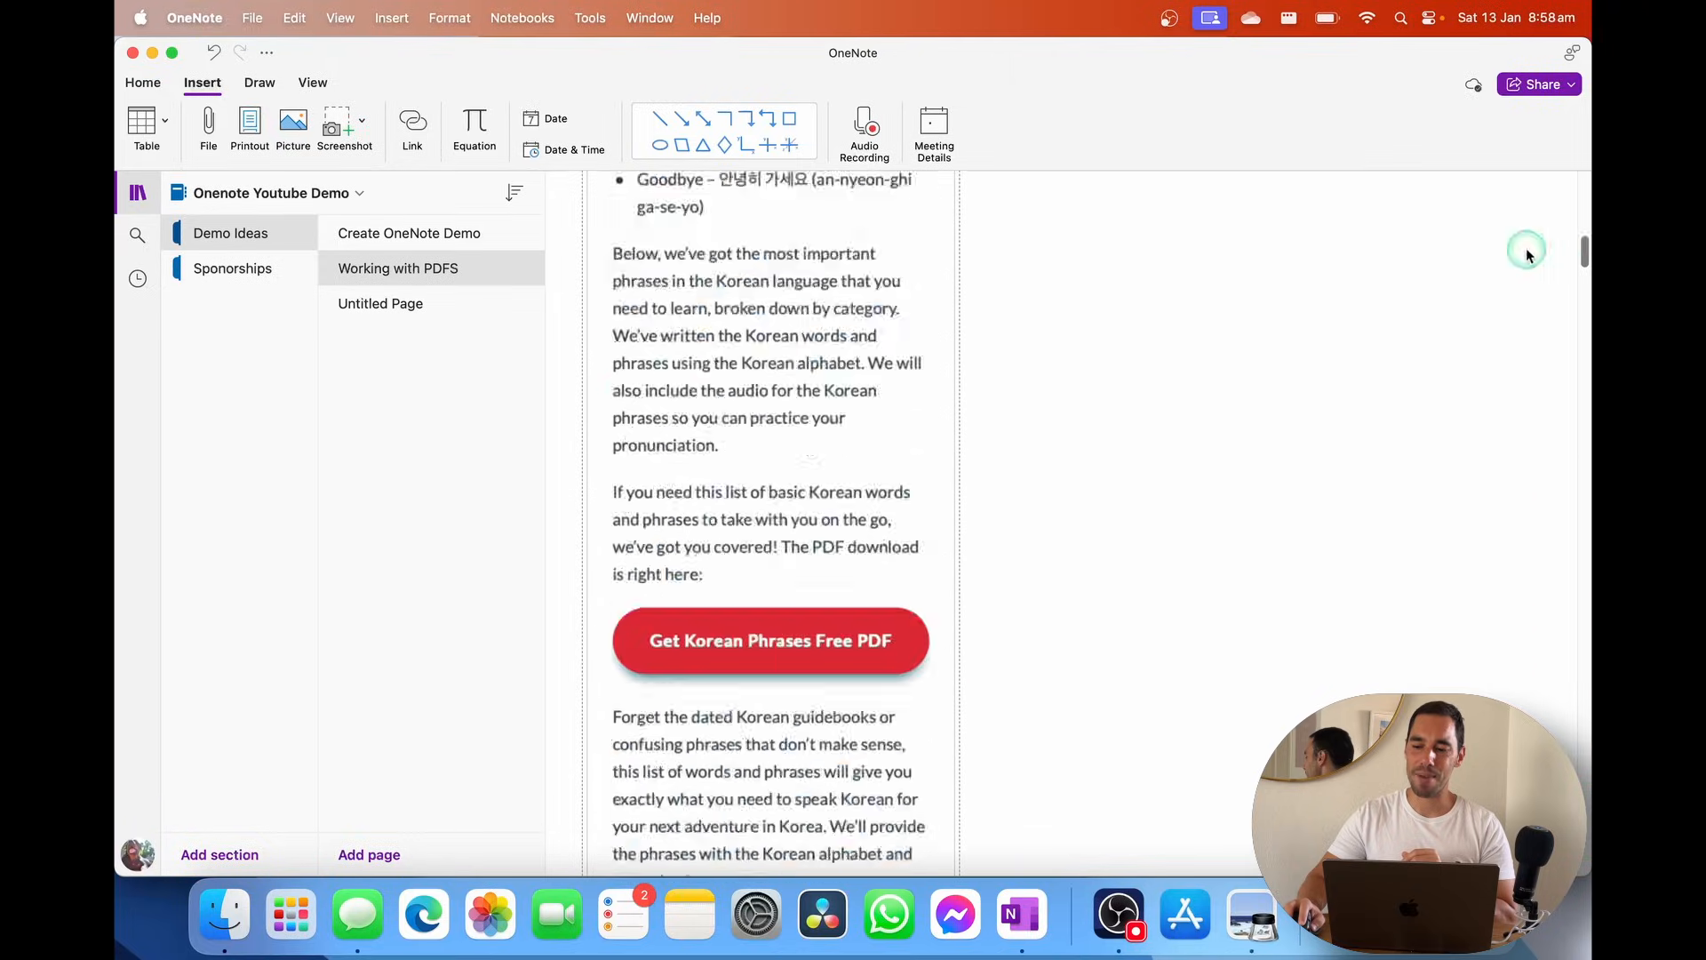
drag(769, 512, 910, 294)
click(1196, 381)
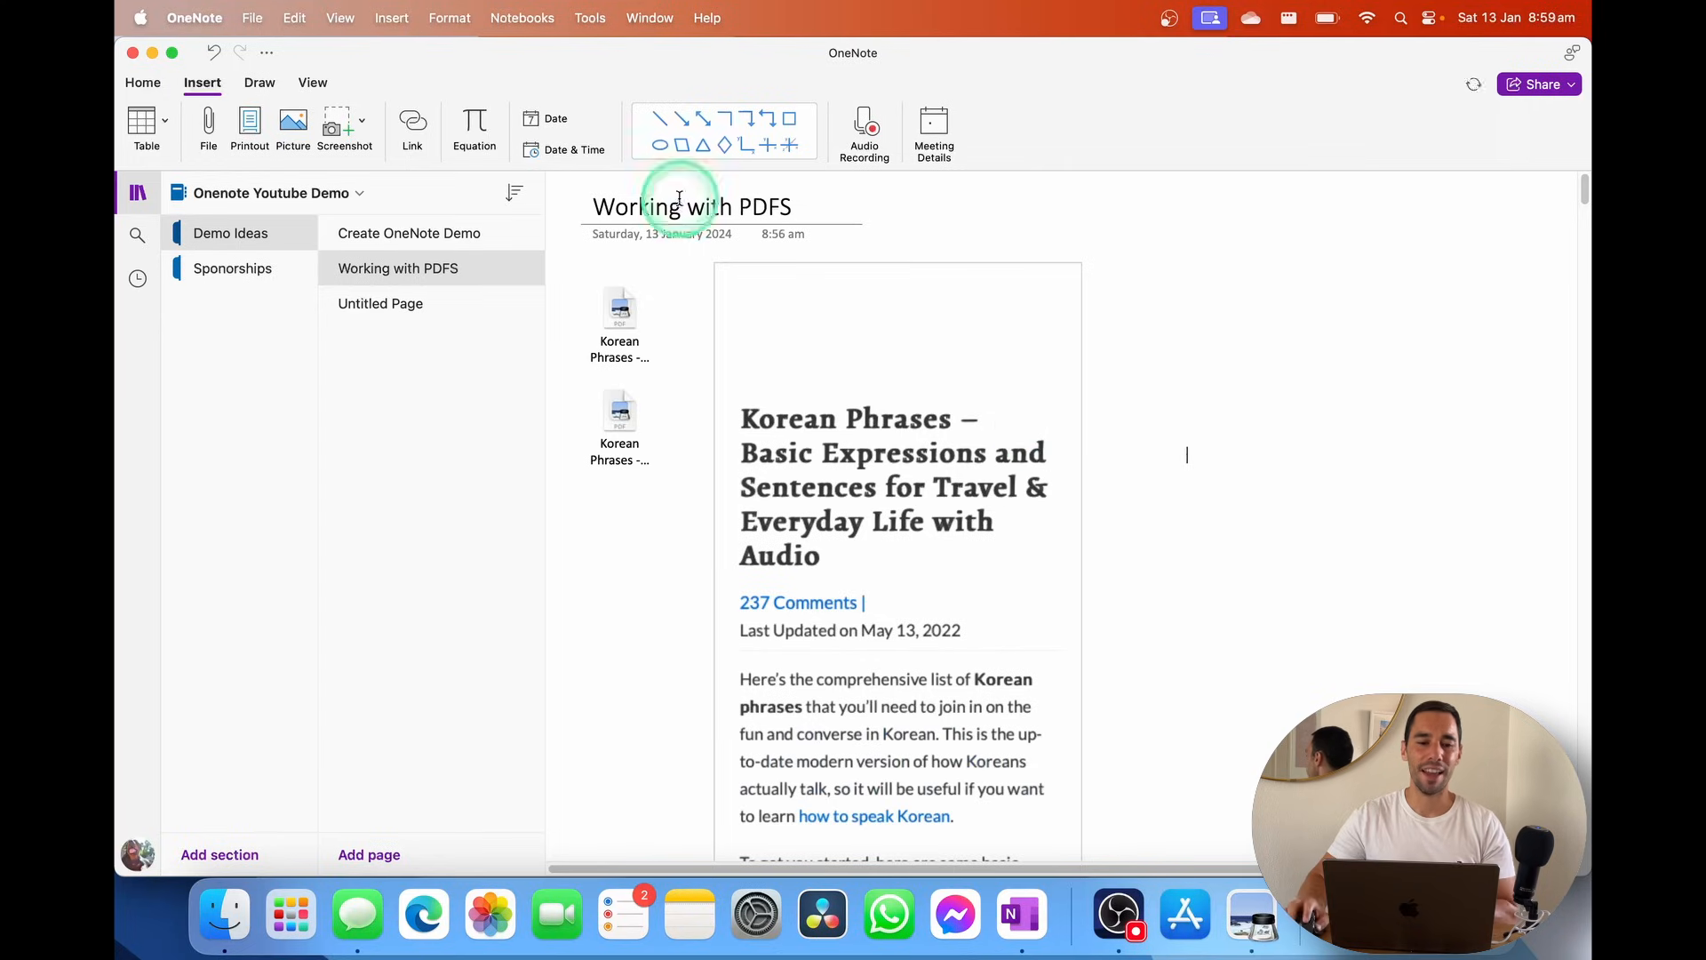
scroll(1185, 503, down, 3)
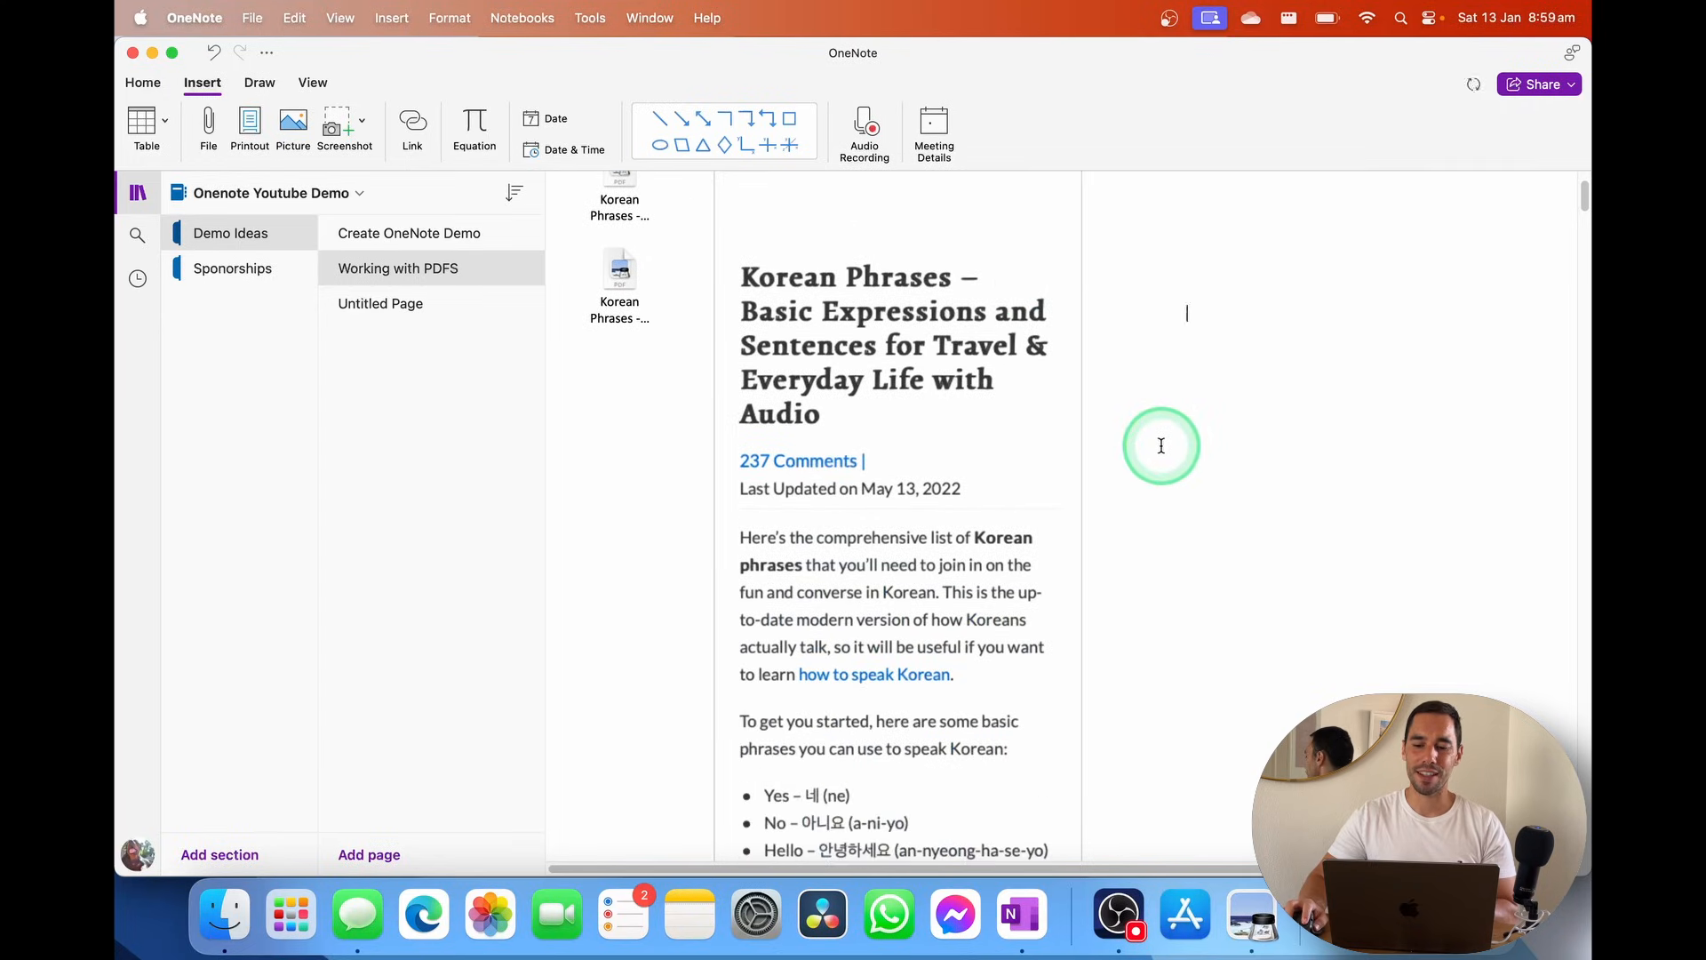
Add the note 'Writing add annotating on the side!' and yellow-highlight 'comprehensive', 'need to join' and a third line
click(1175, 502)
text(Wri)
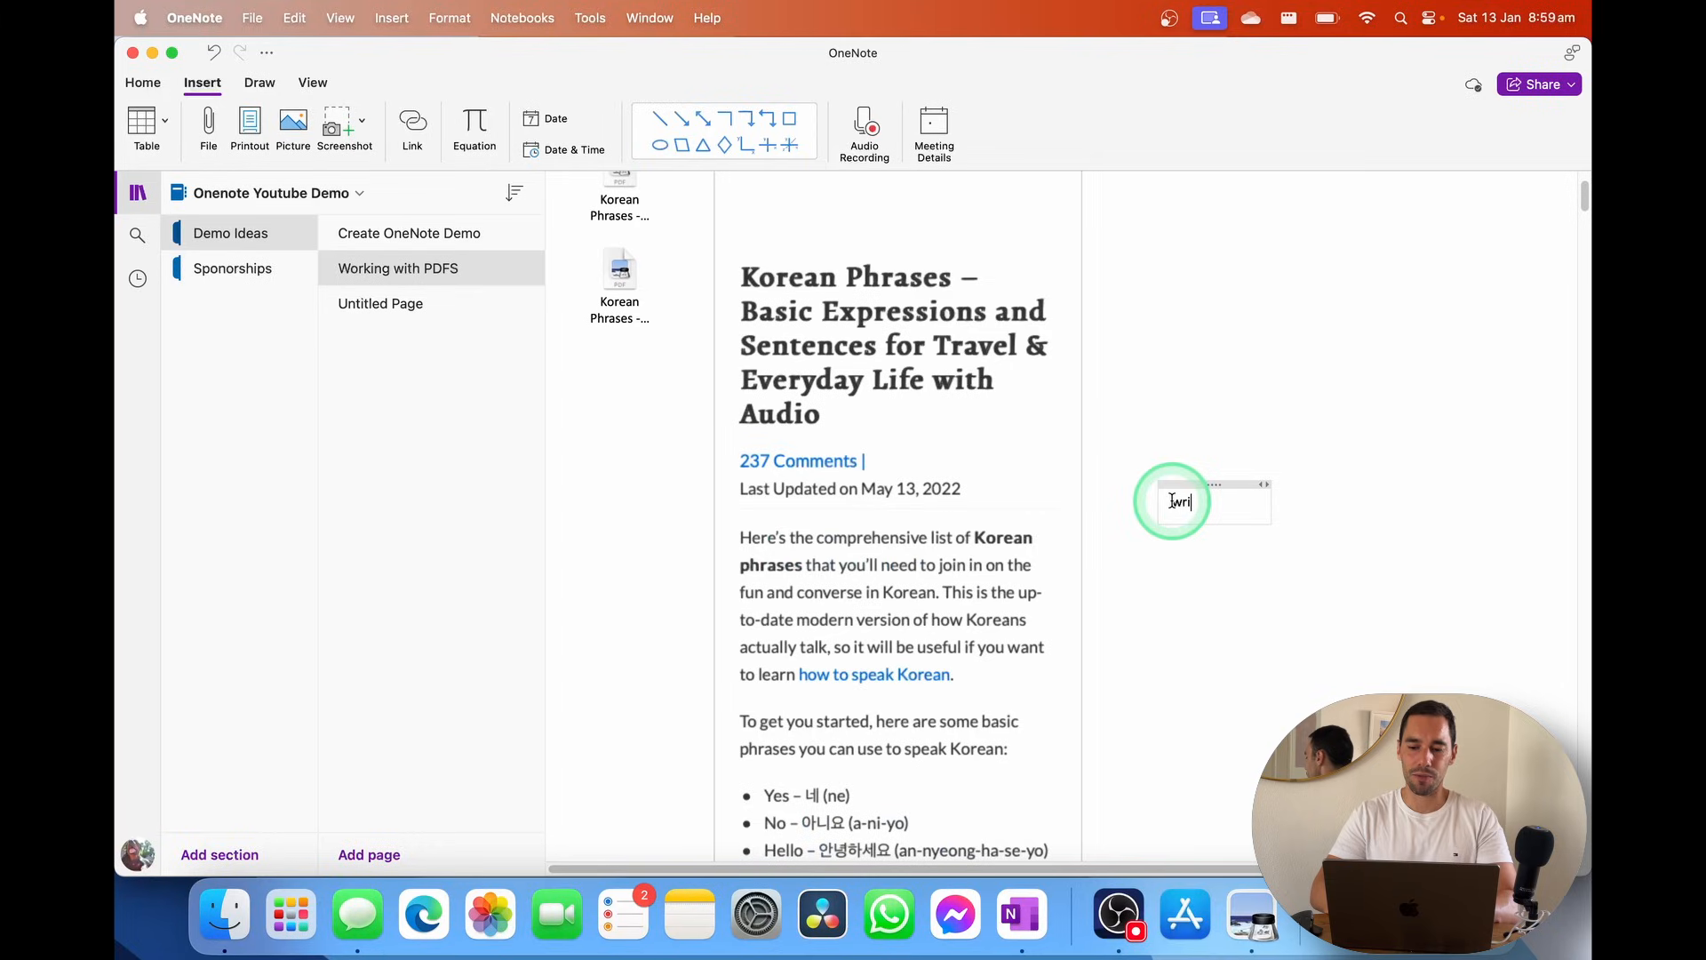
text(ting add annot)
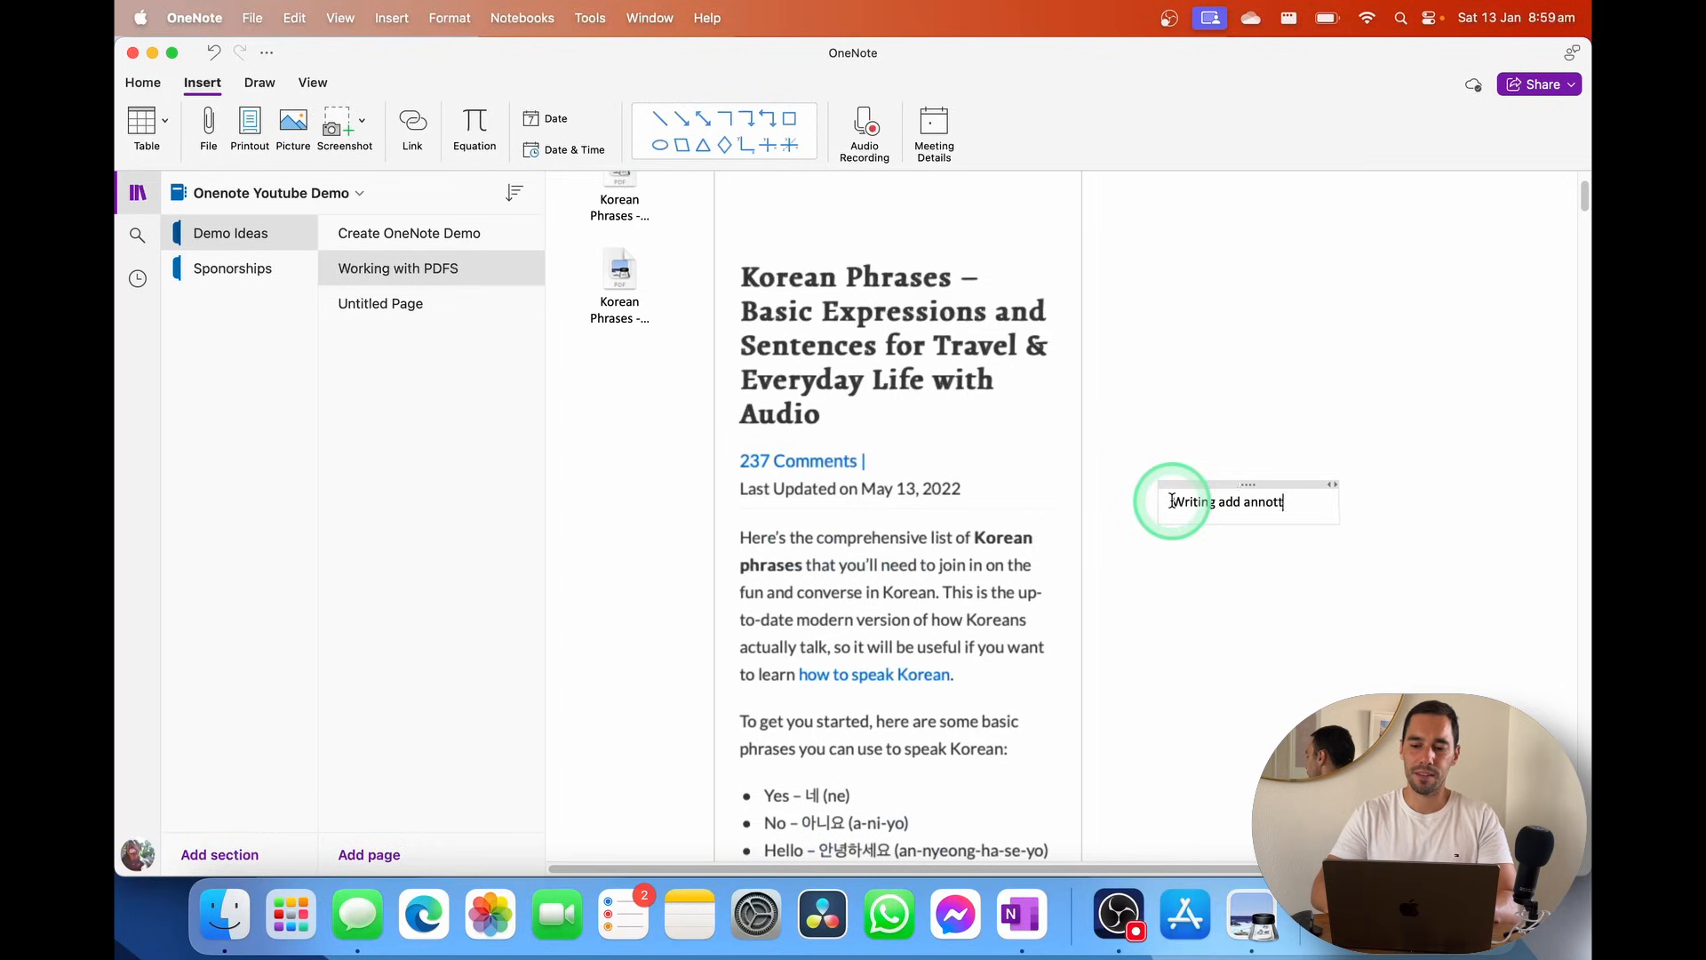
text(ating on the )
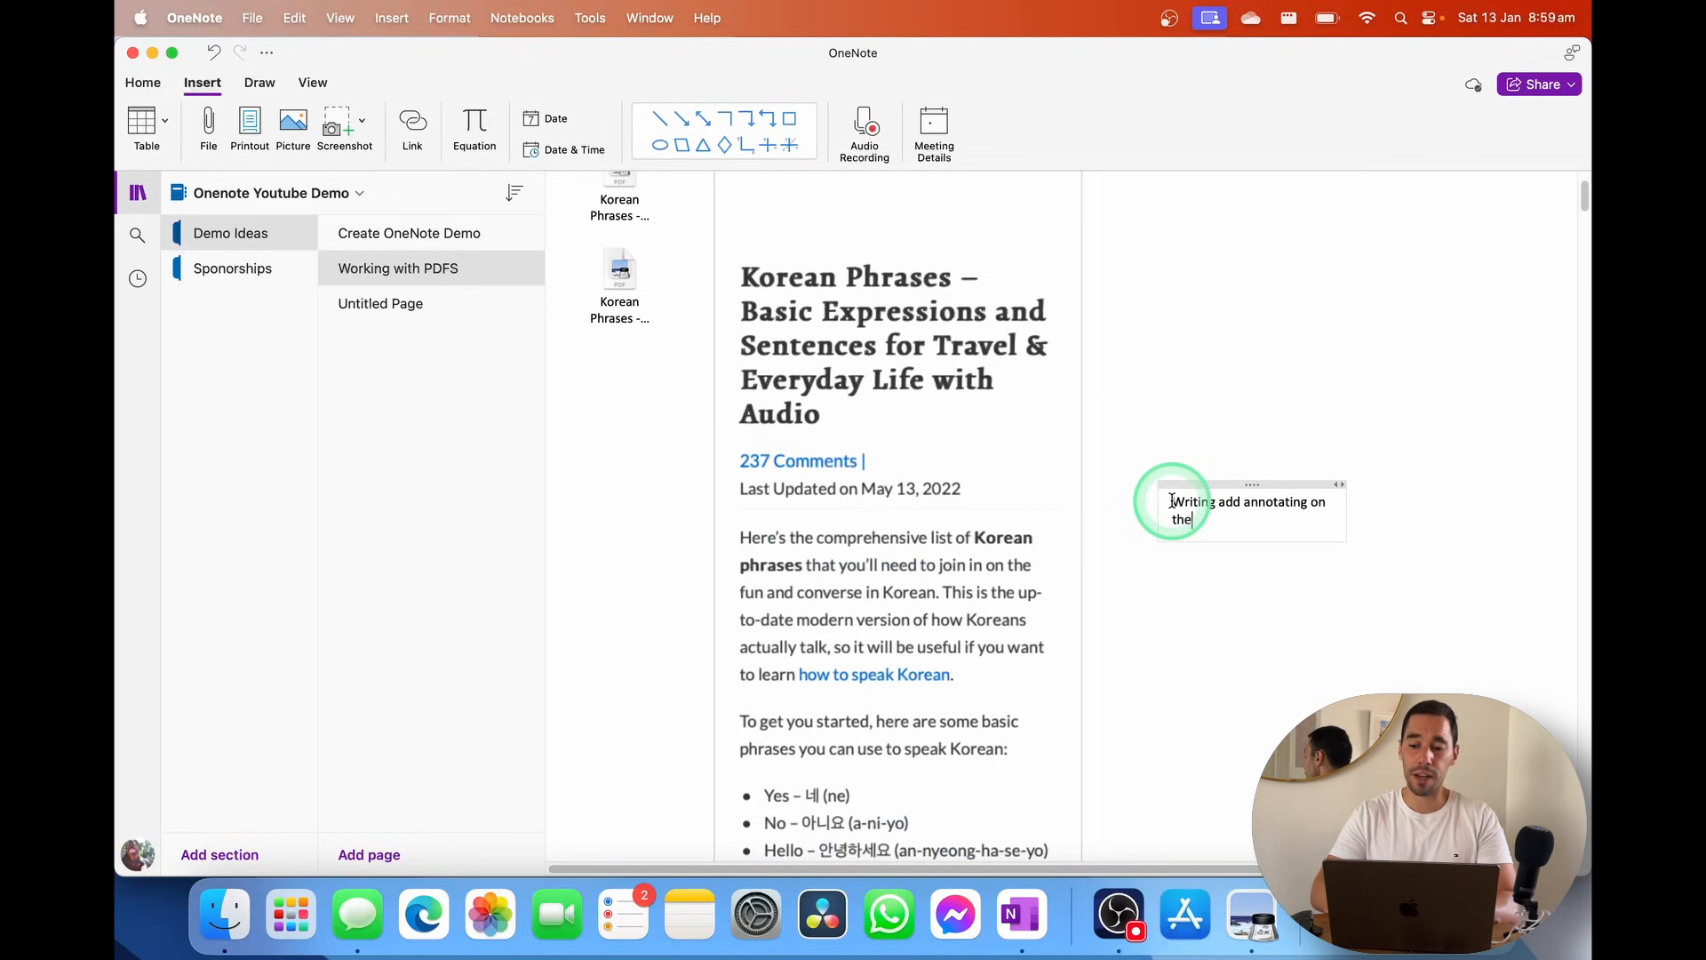
text(side!)
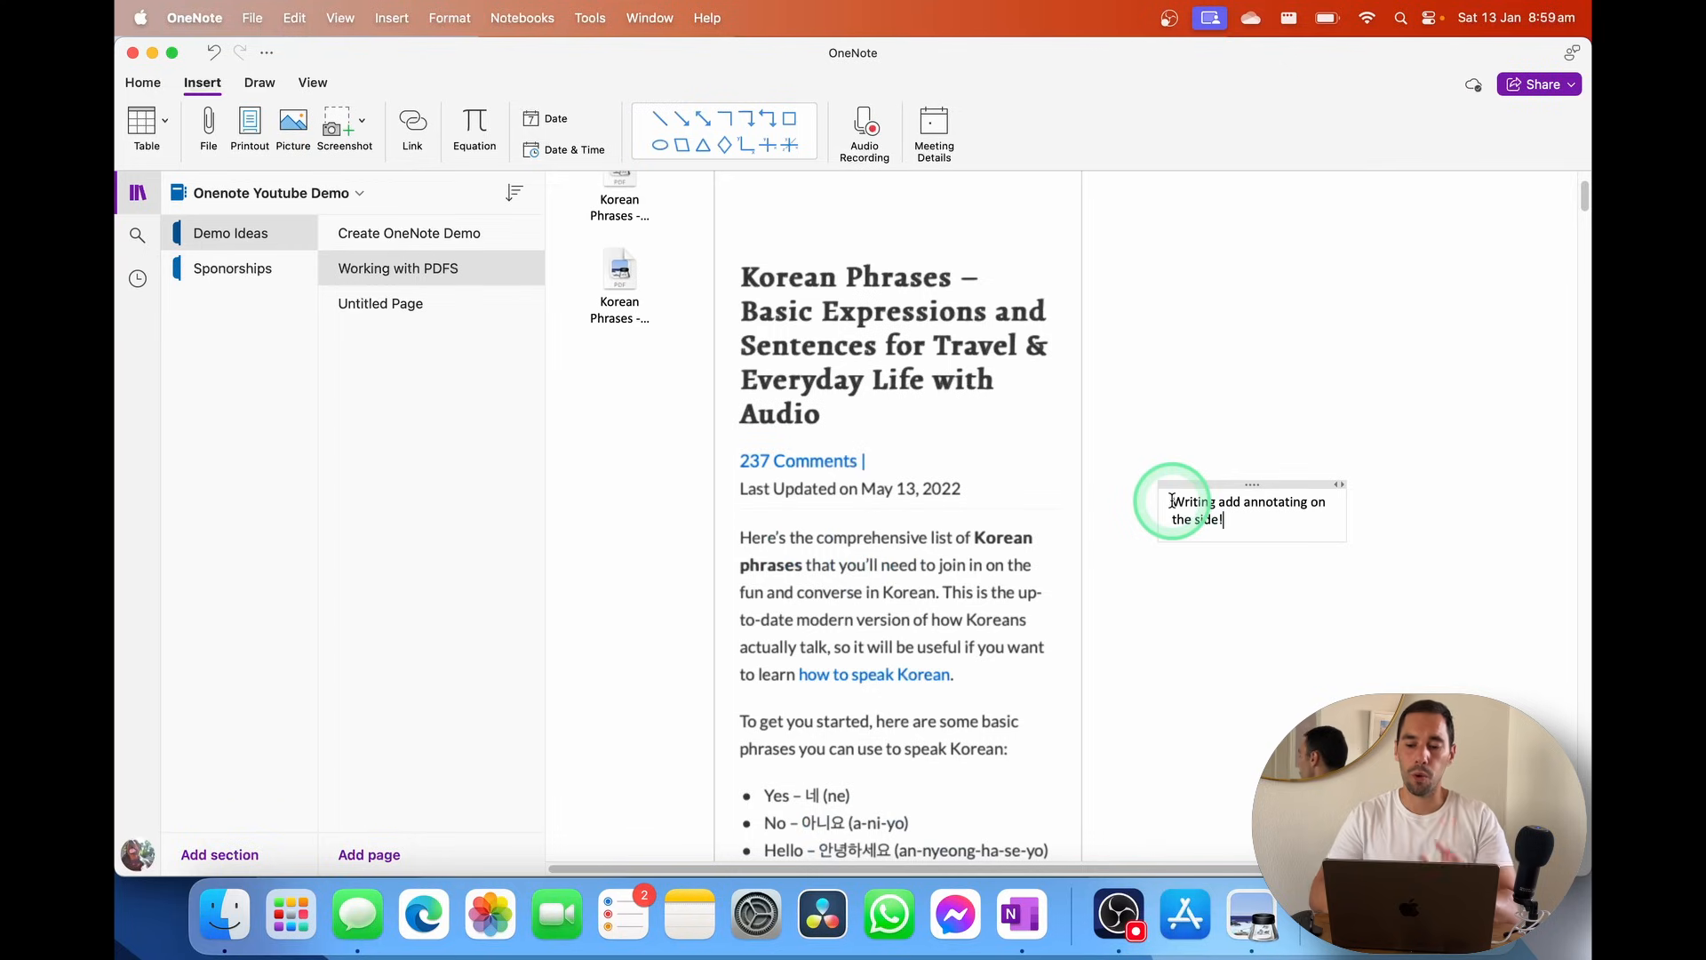
click(263, 82)
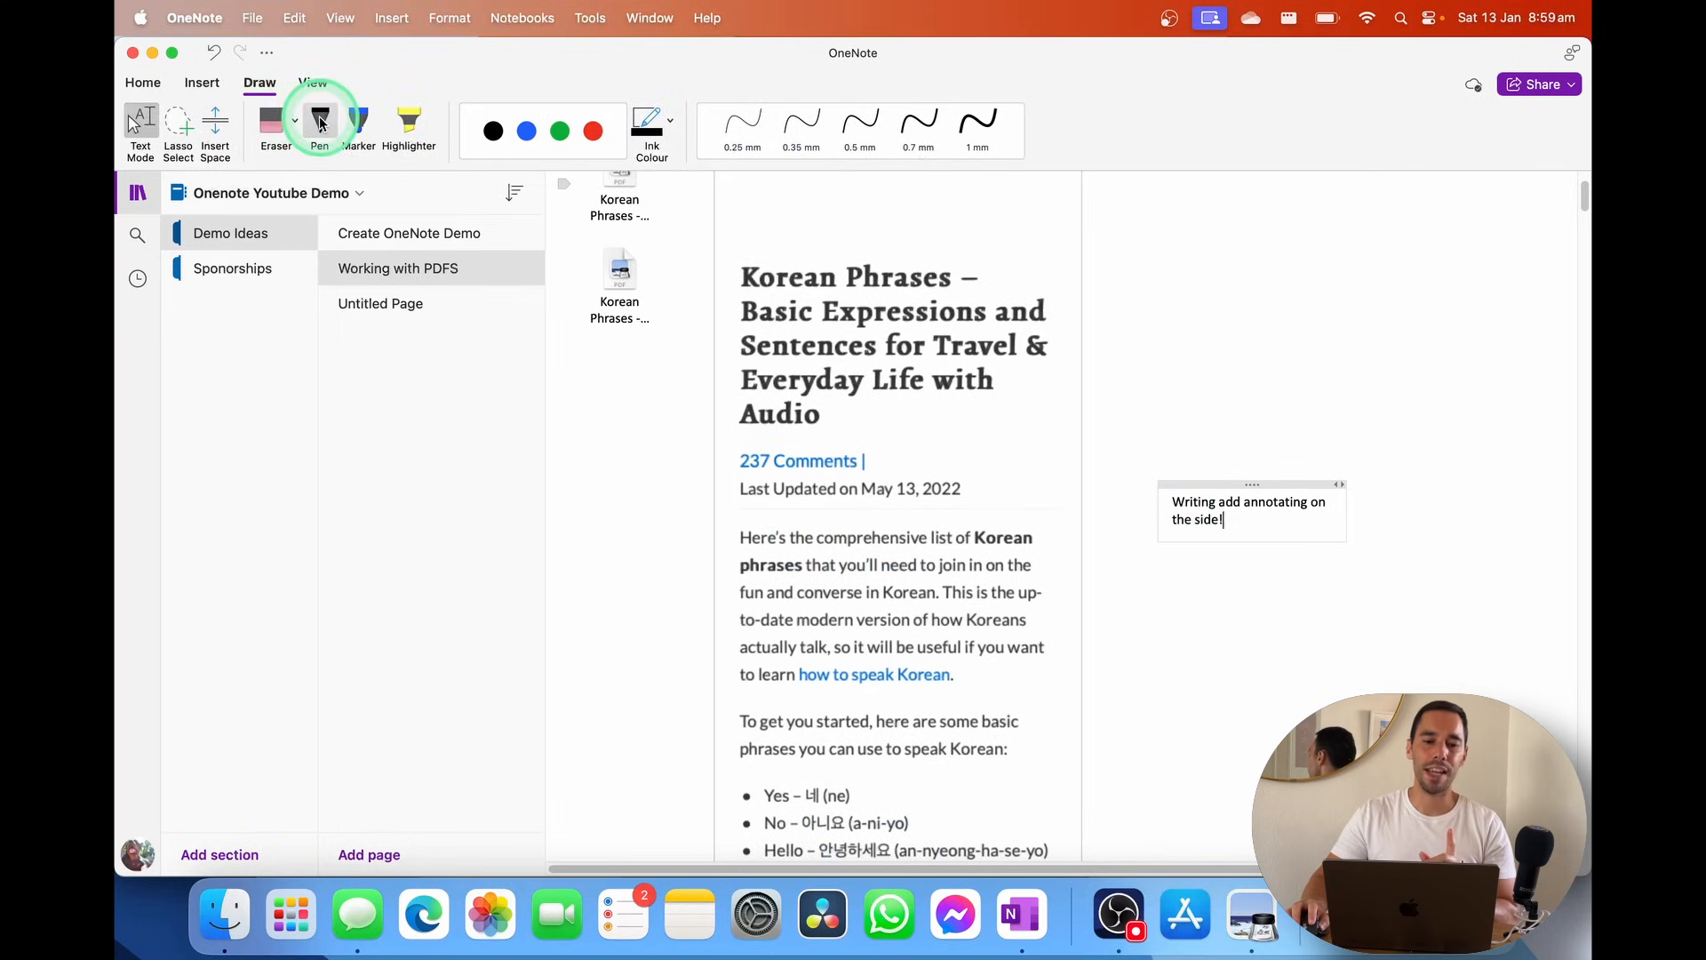
click(398, 128)
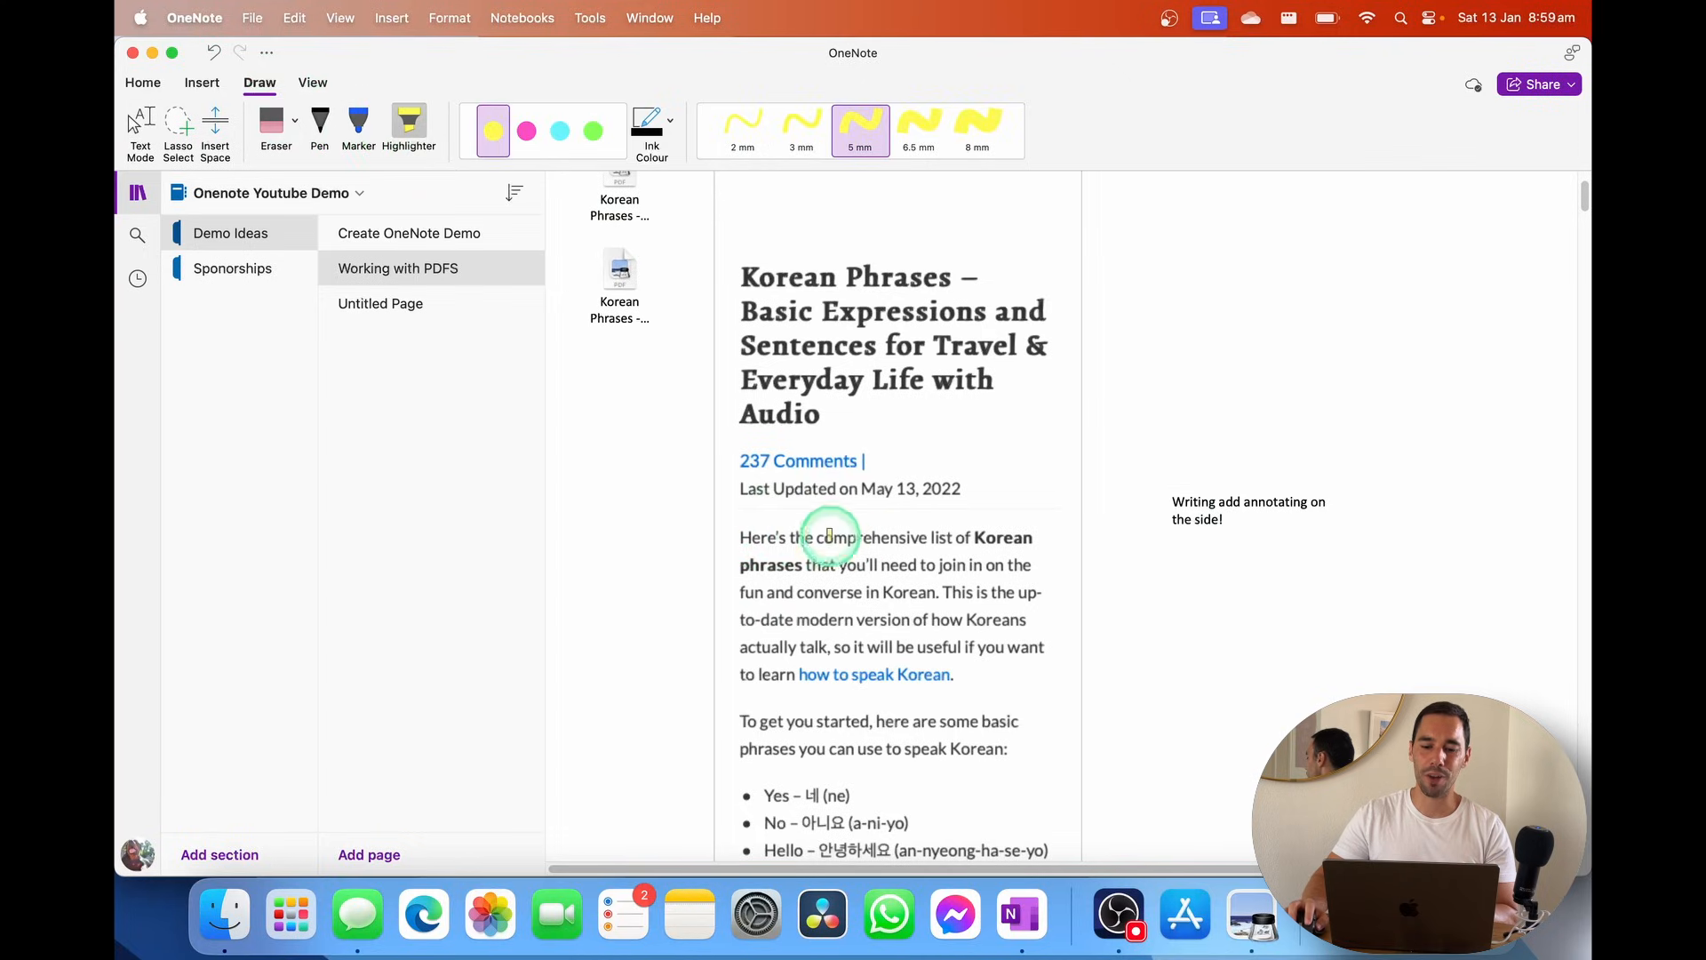
mouse_move(829, 537)
mouse_down()
mouse_move(924, 536)
mouse_move(965, 565)
mouse_up()
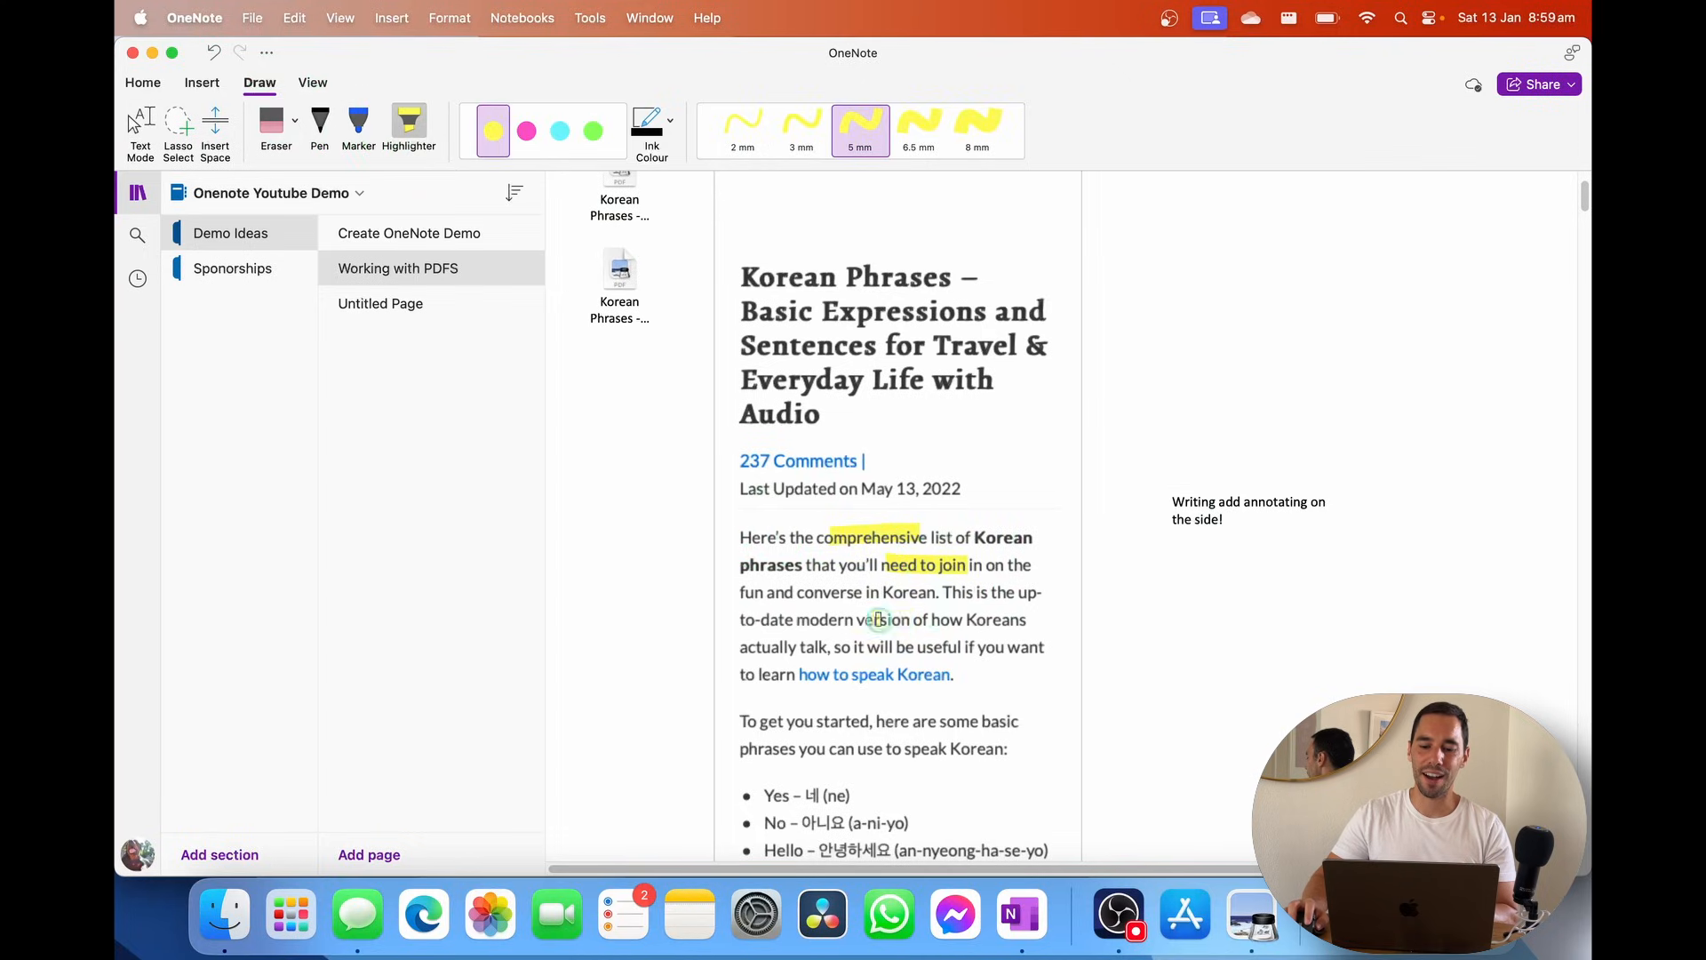
drag(878, 619, 977, 620)
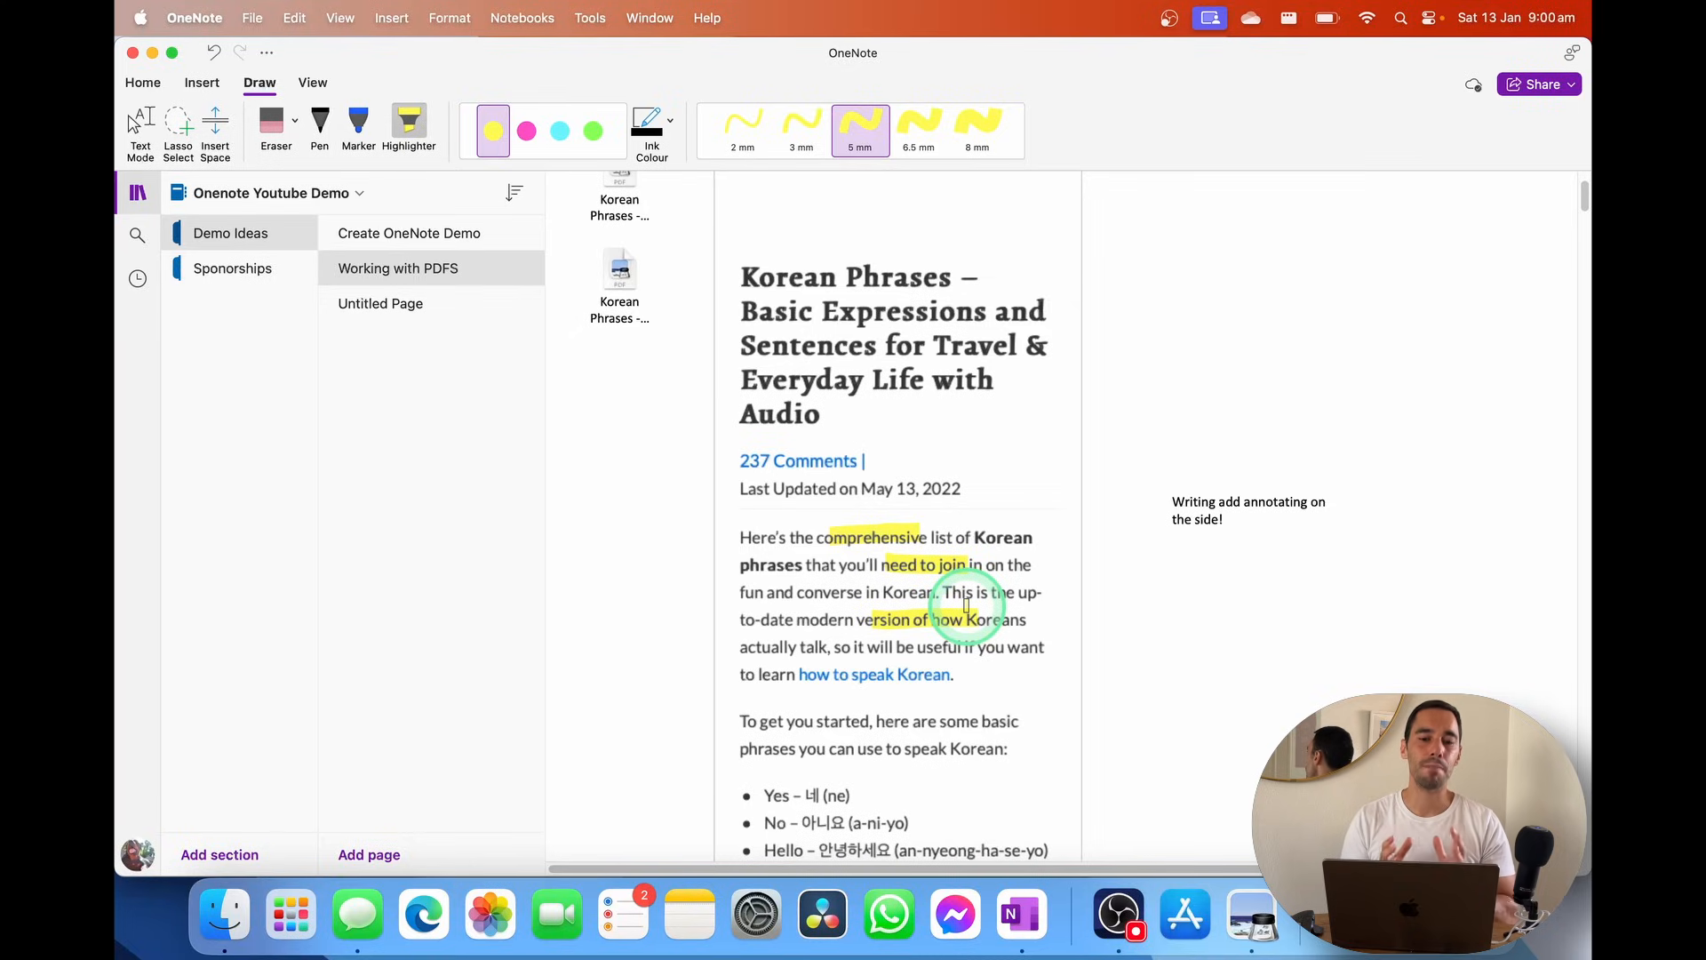
Search across all notebooks for 'korean'
click(138, 193)
click(138, 194)
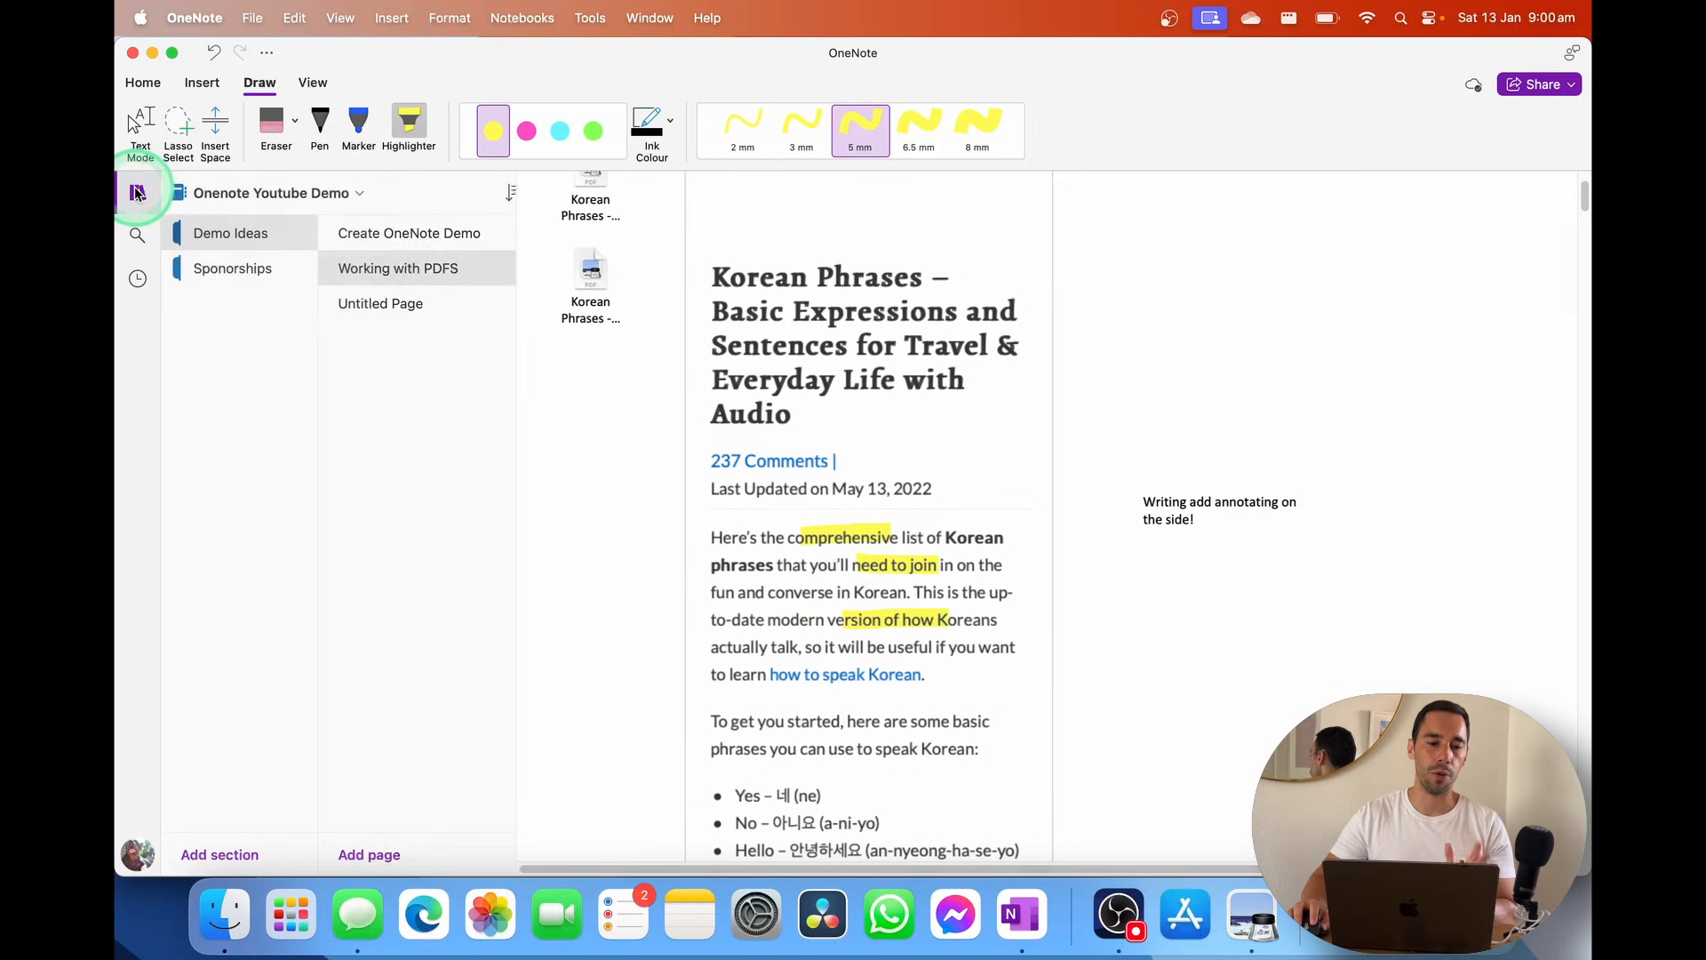
click(137, 278)
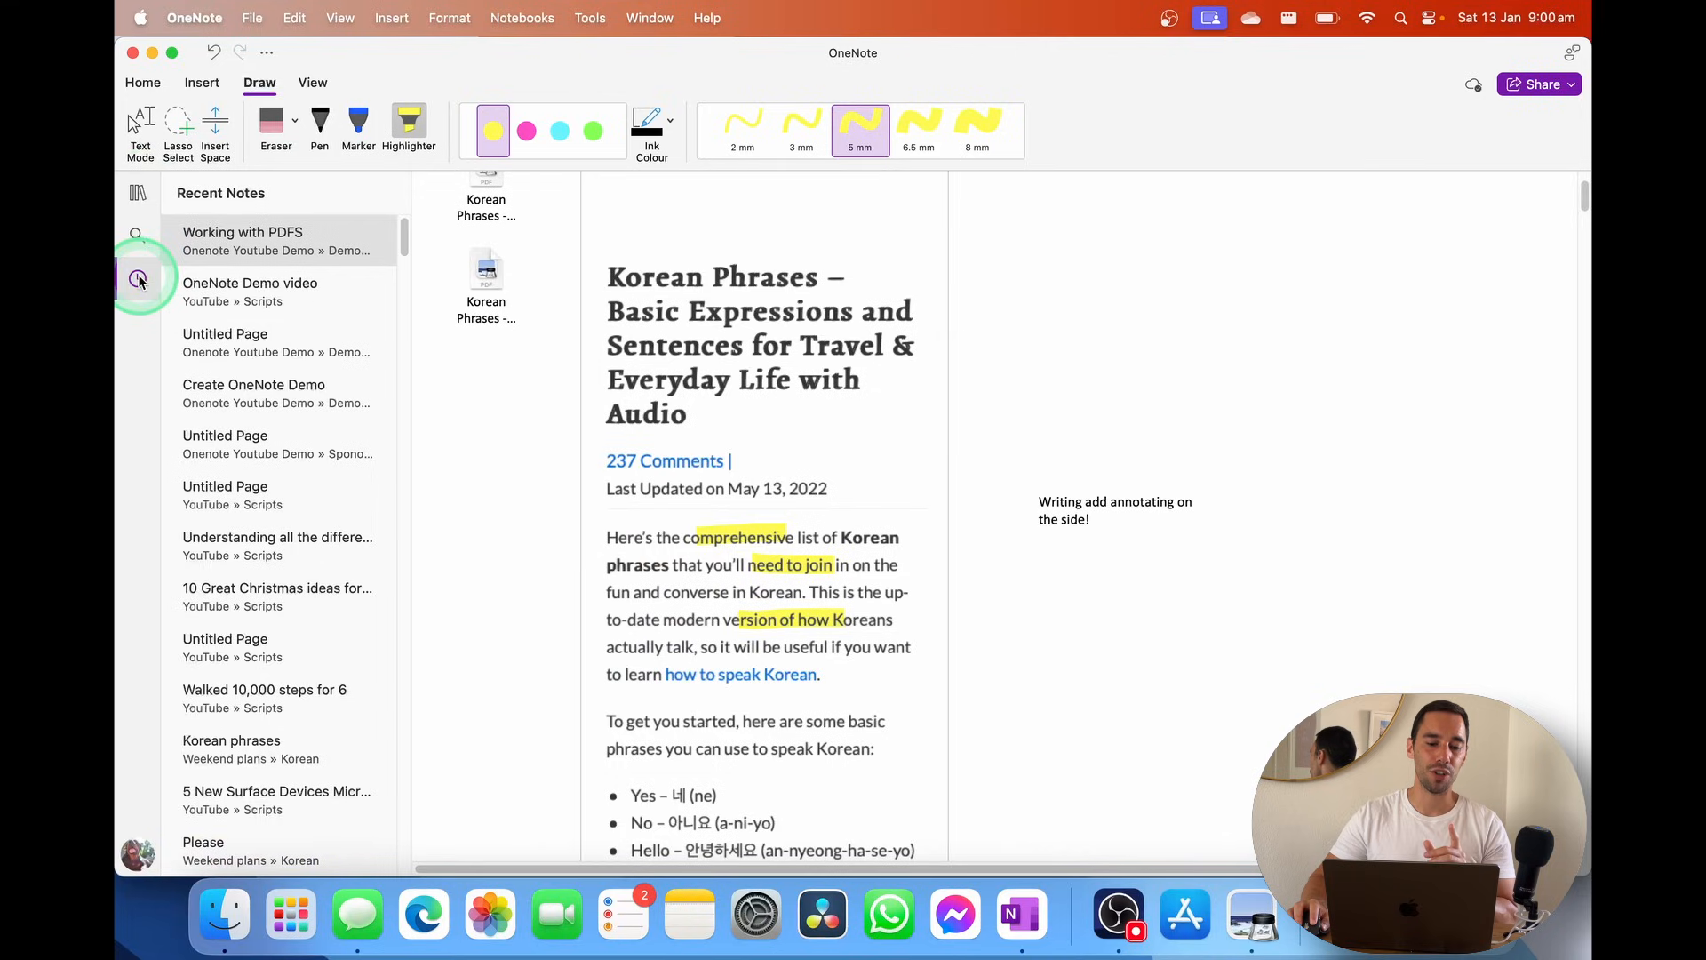
click(138, 279)
click(136, 234)
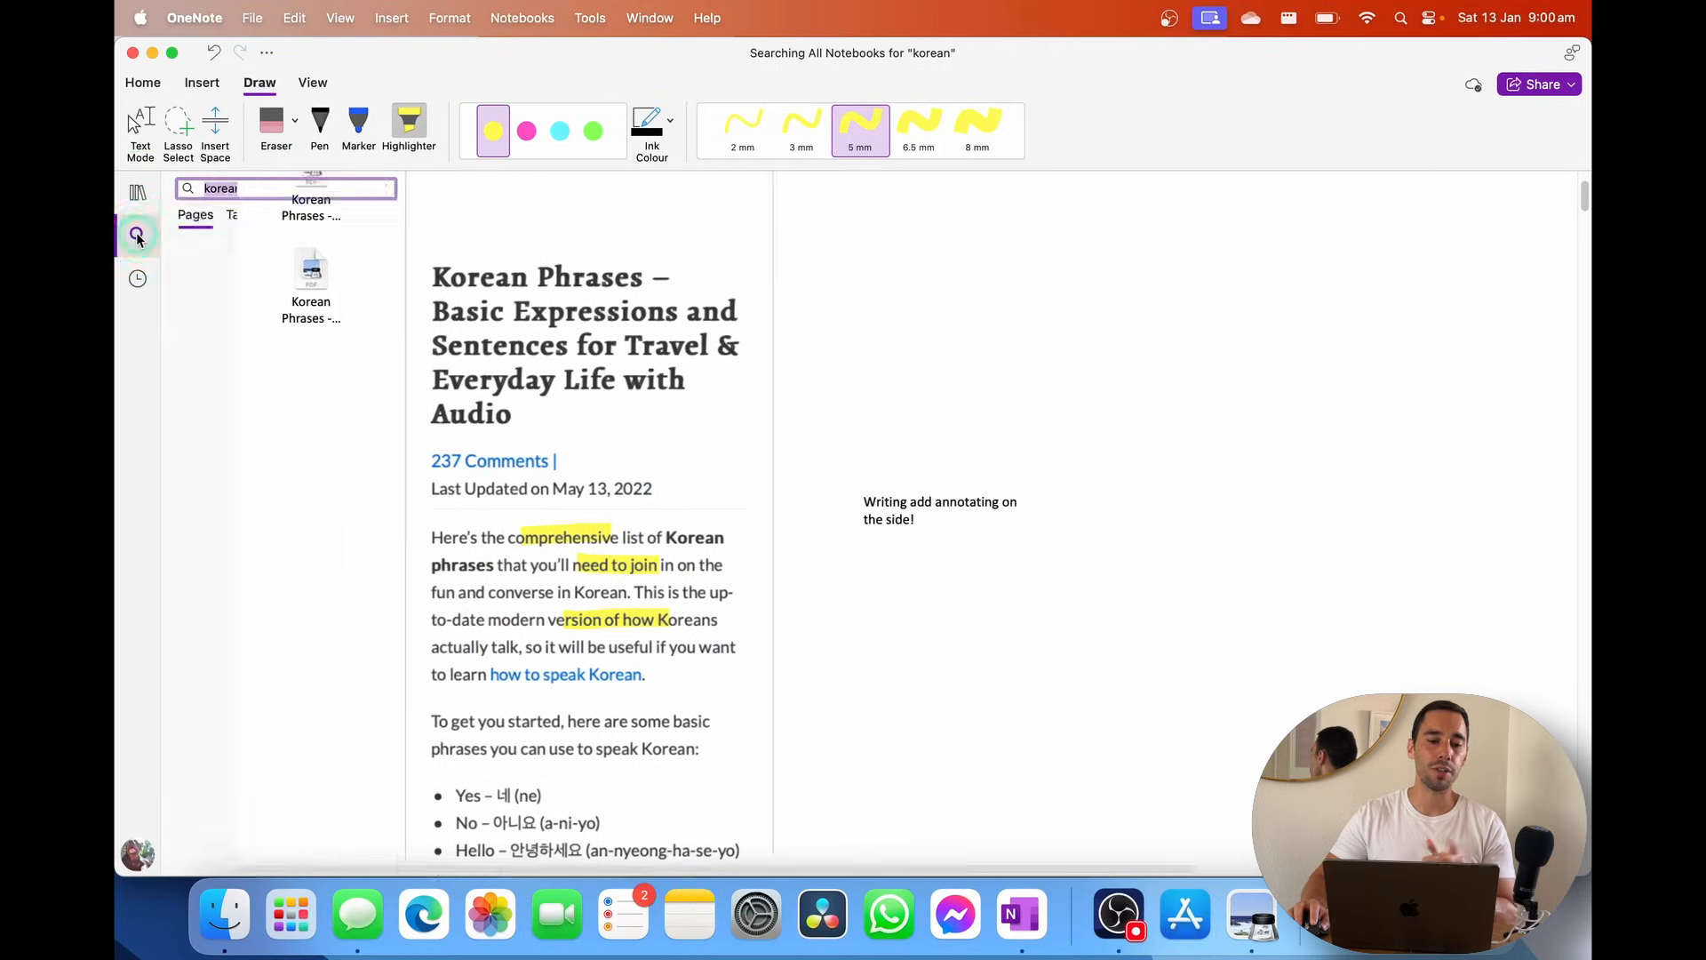
click(260, 194)
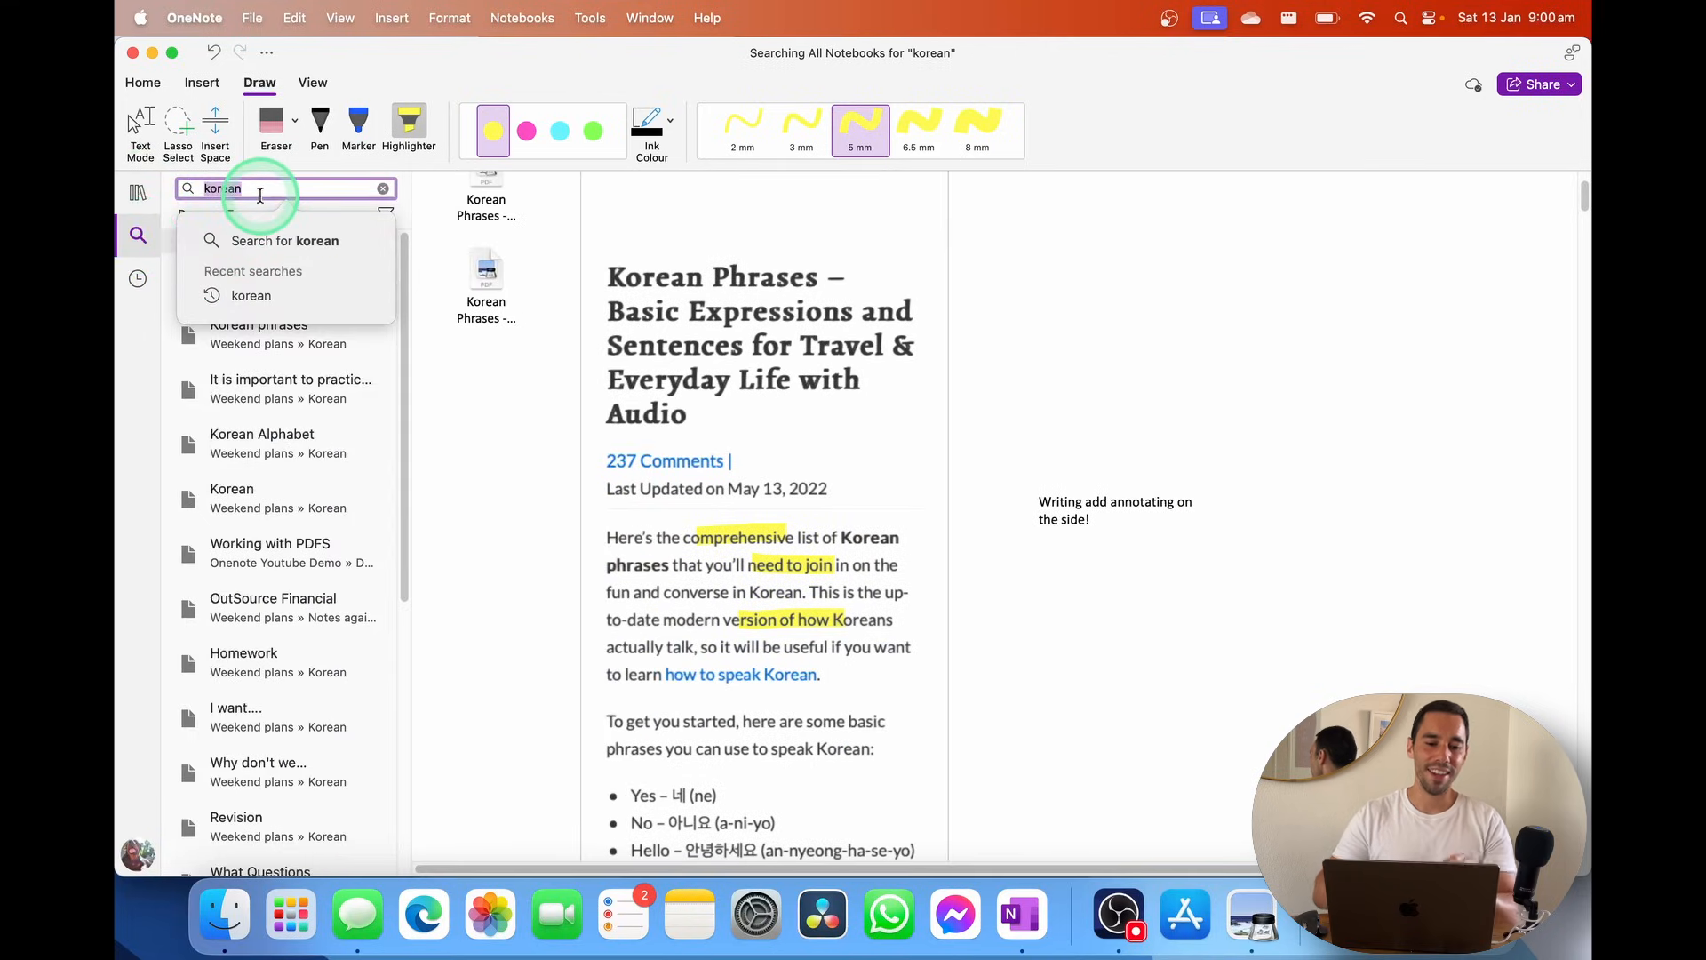
key(BackSpace)
text(korean)
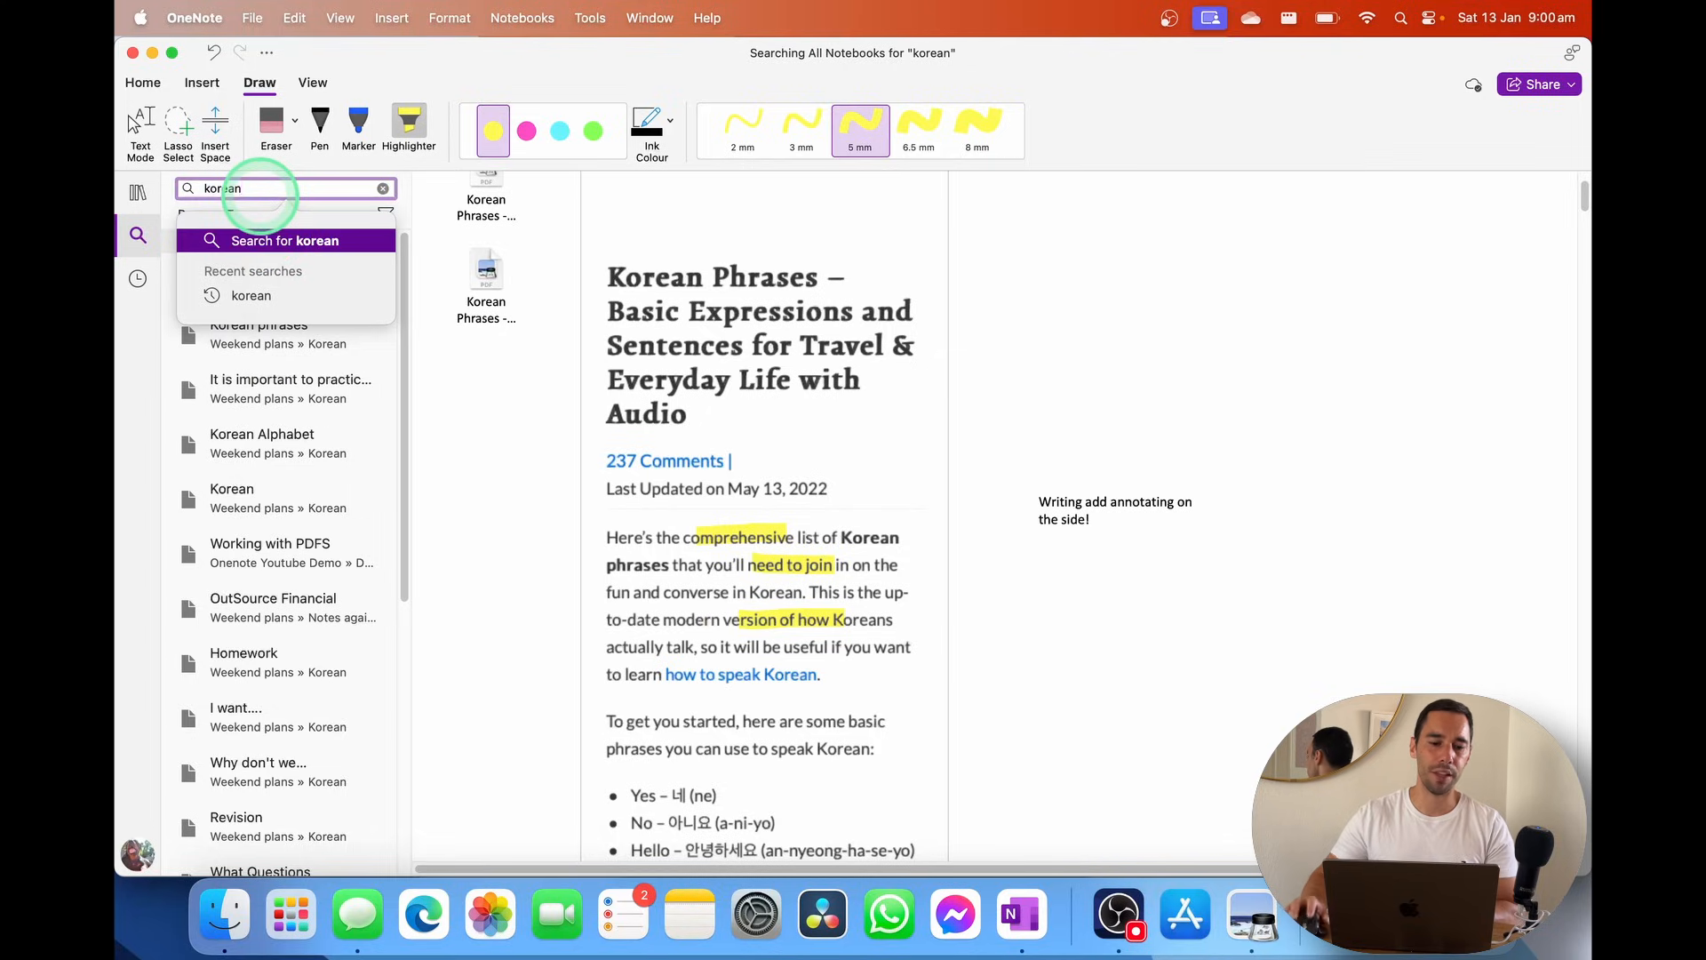
click(267, 239)
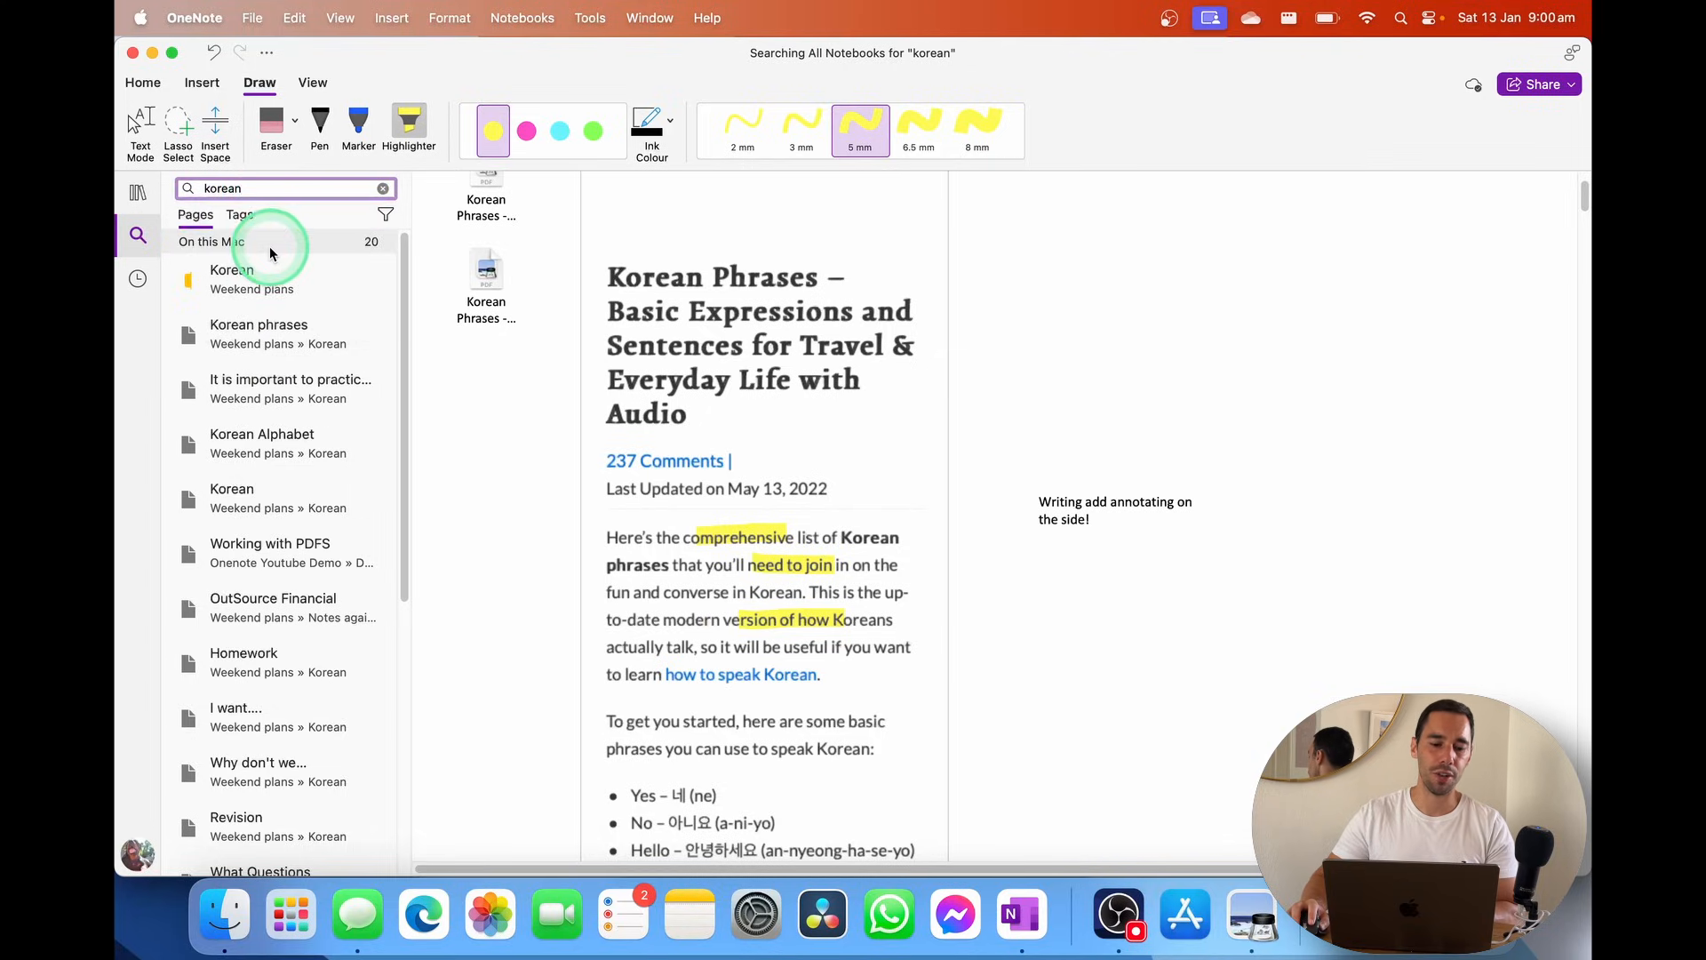
Open the first result, rerun the 'korean' search and browse the 20 matching pages
click(286, 293)
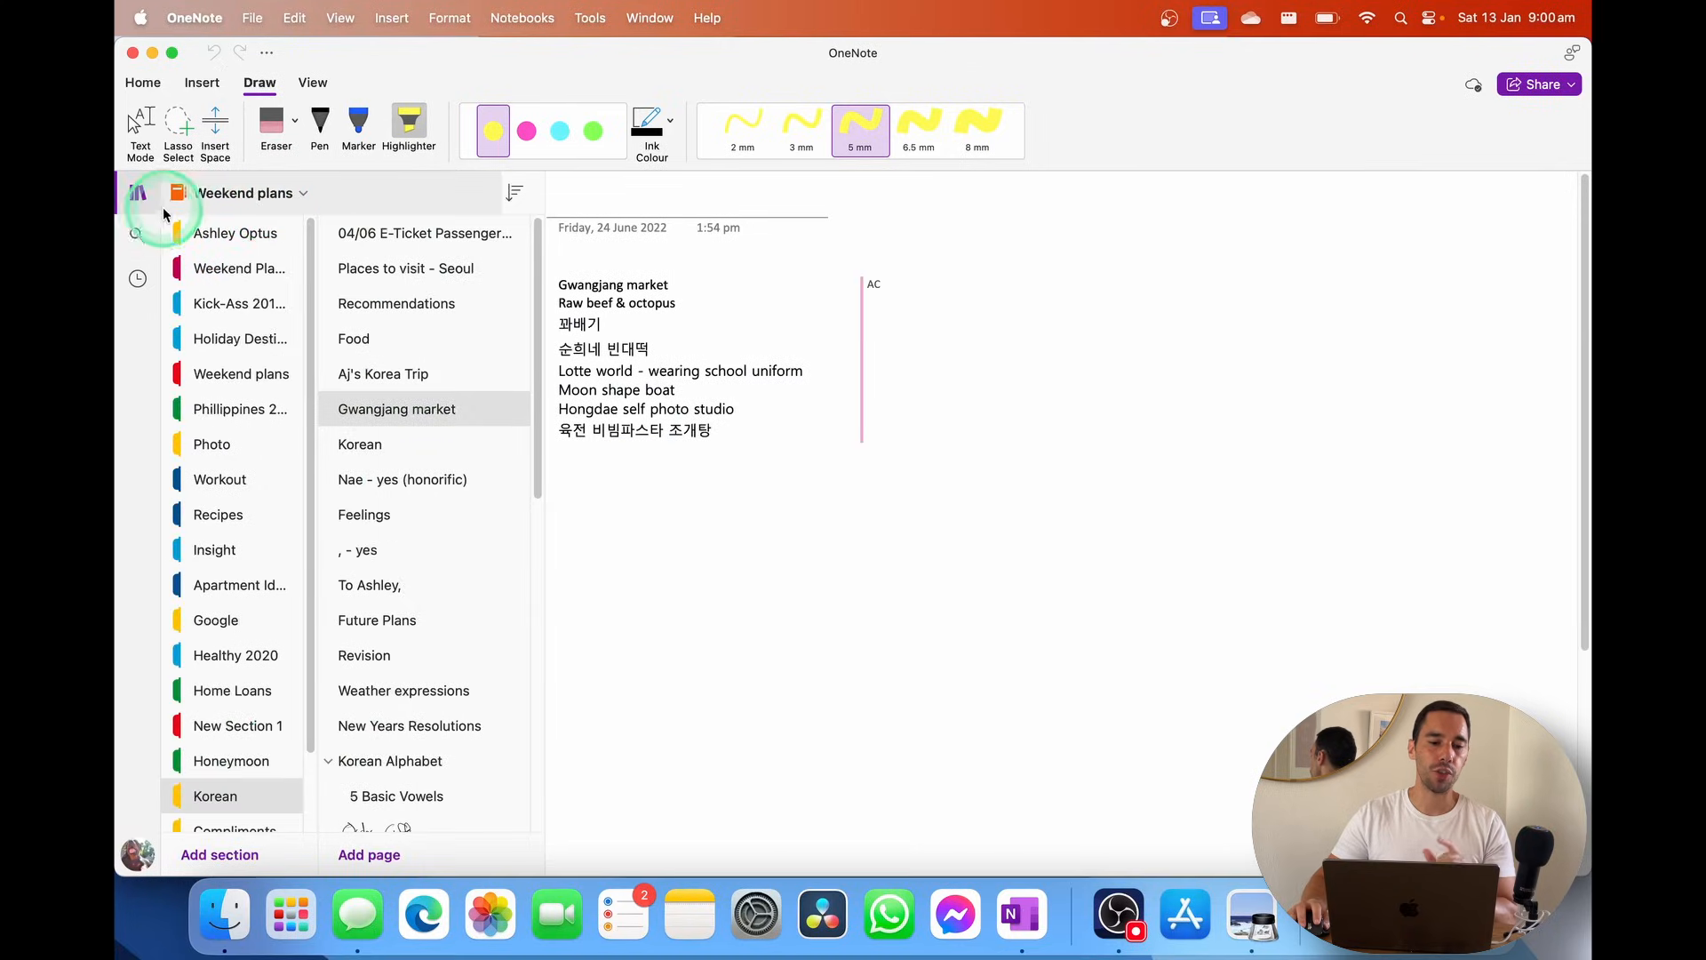
click(341, 184)
text(korean)
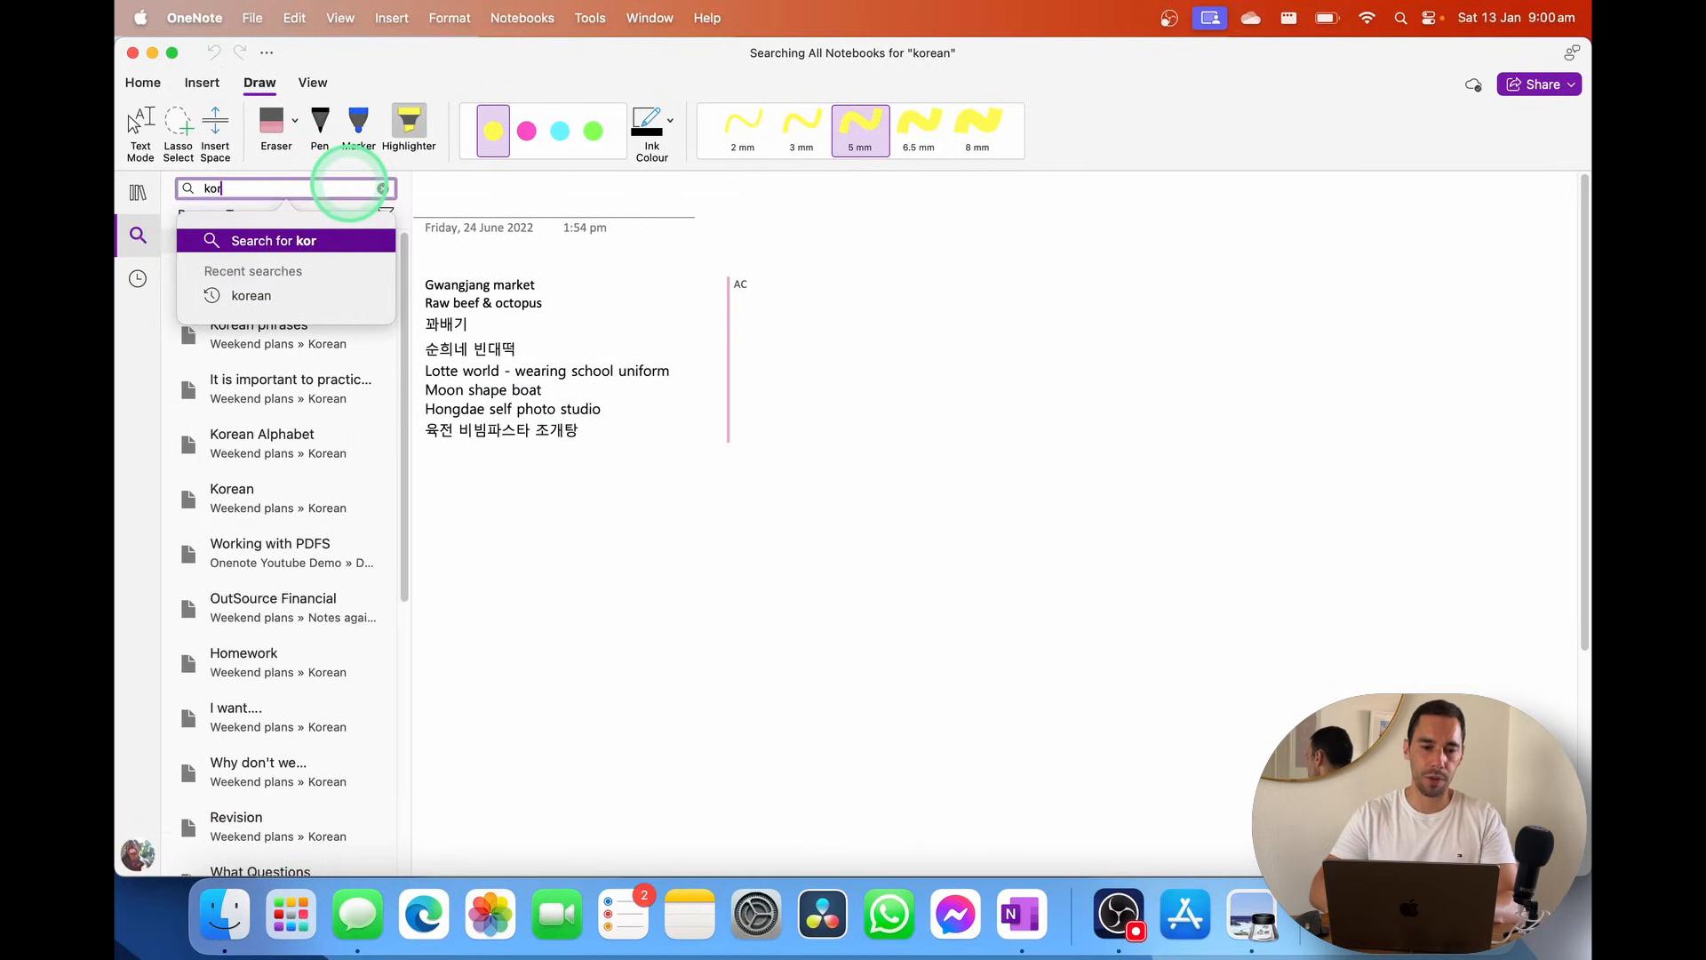
click(282, 239)
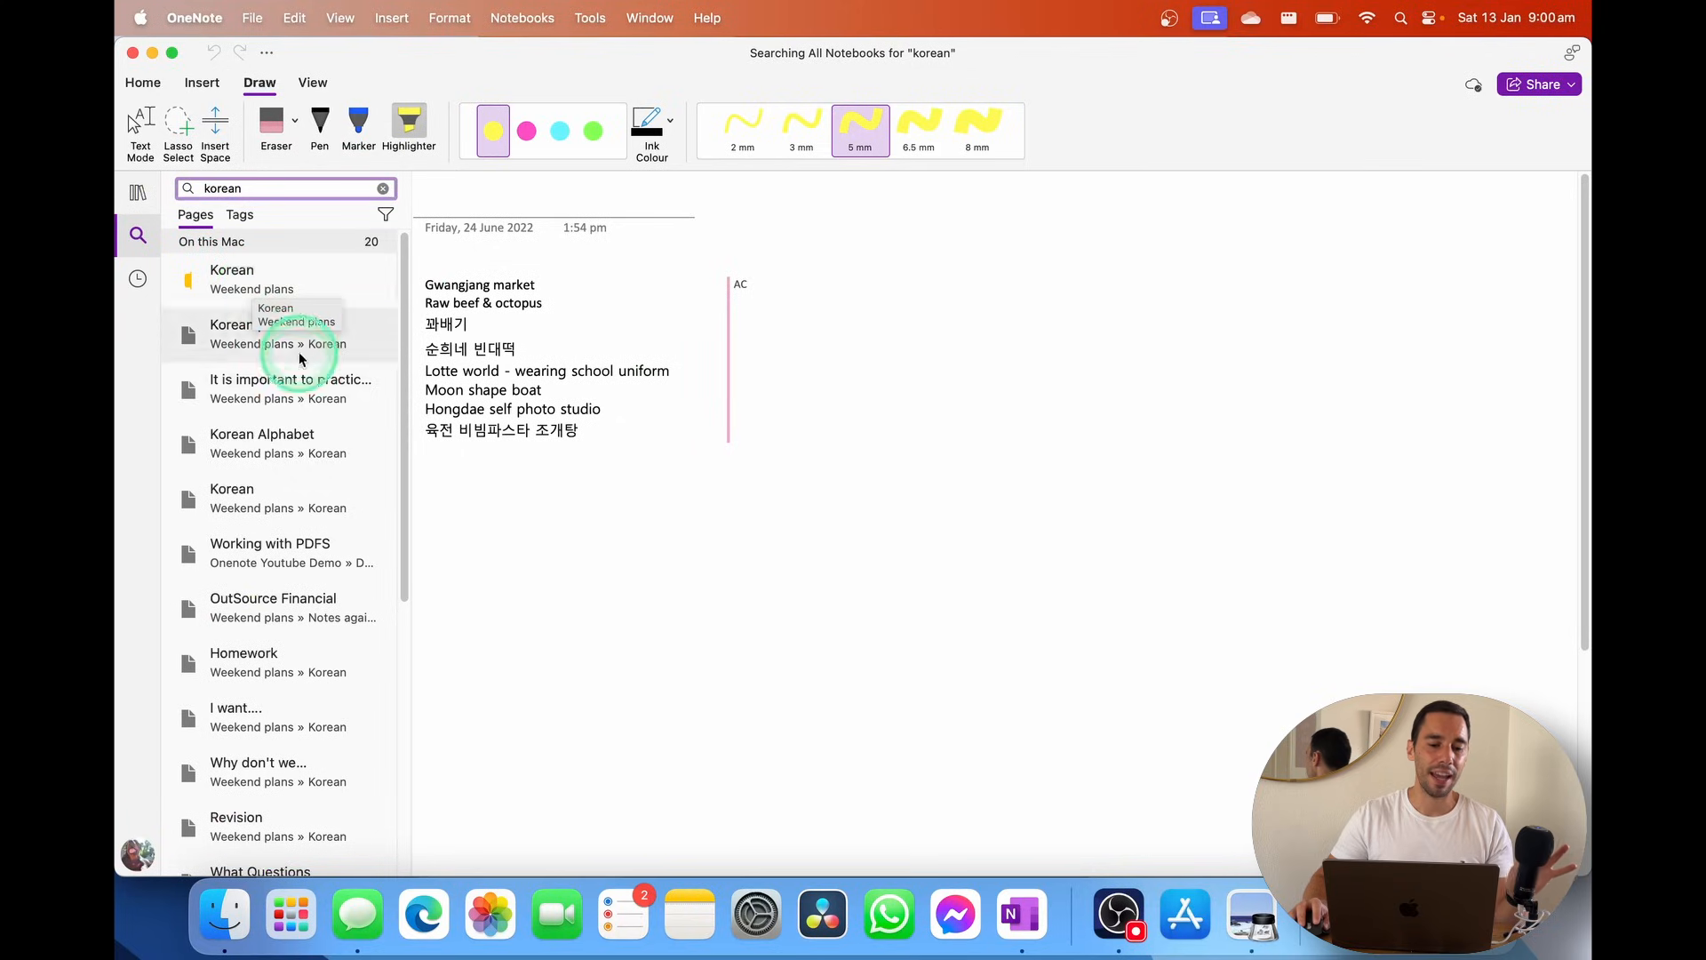
scroll(317, 592, down, 5)
scroll(318, 600, down, 3)
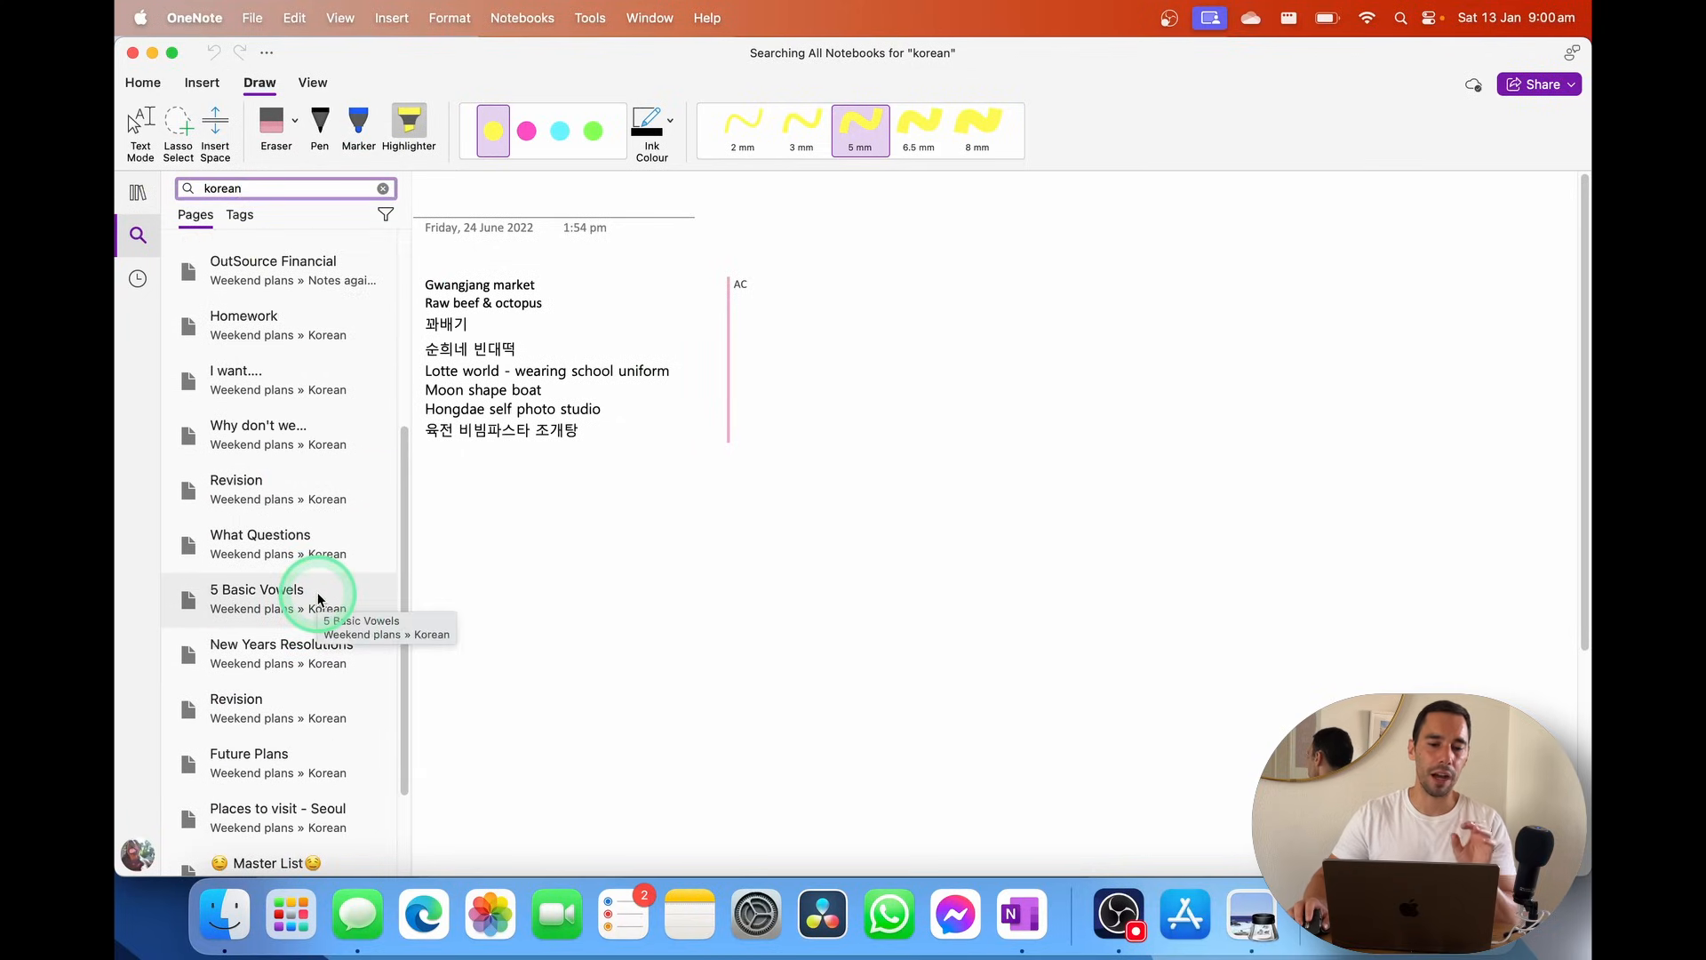
scroll(318, 596, up, 8)
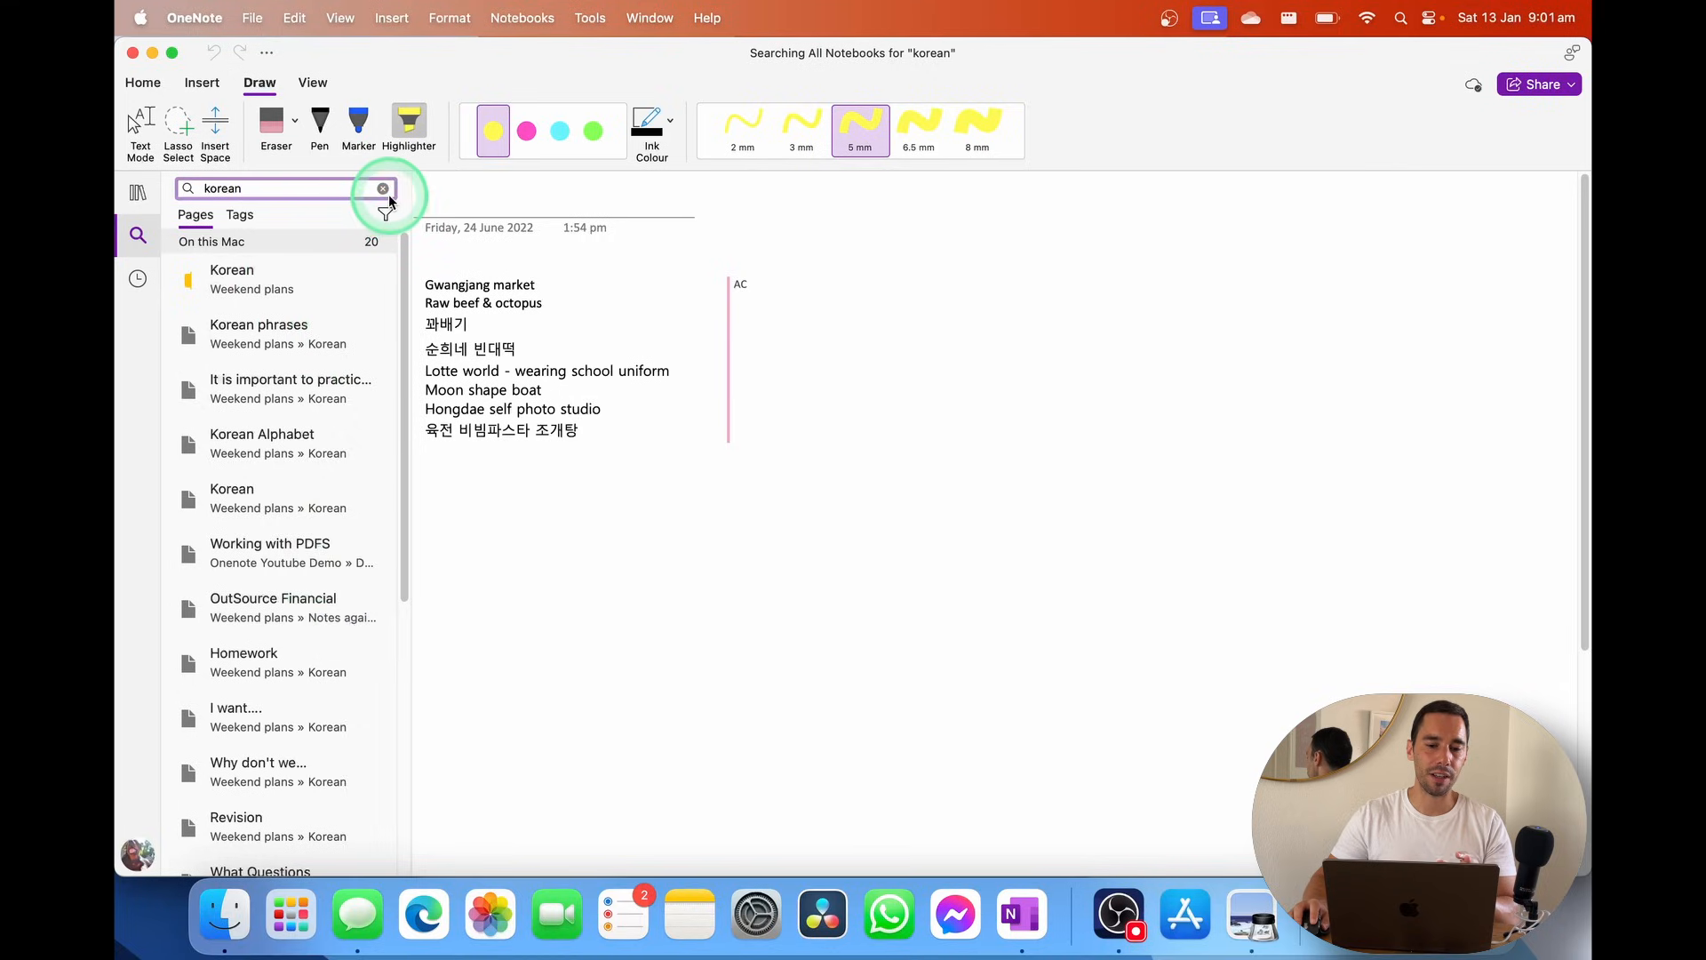
click(384, 190)
click(384, 191)
click(384, 191)
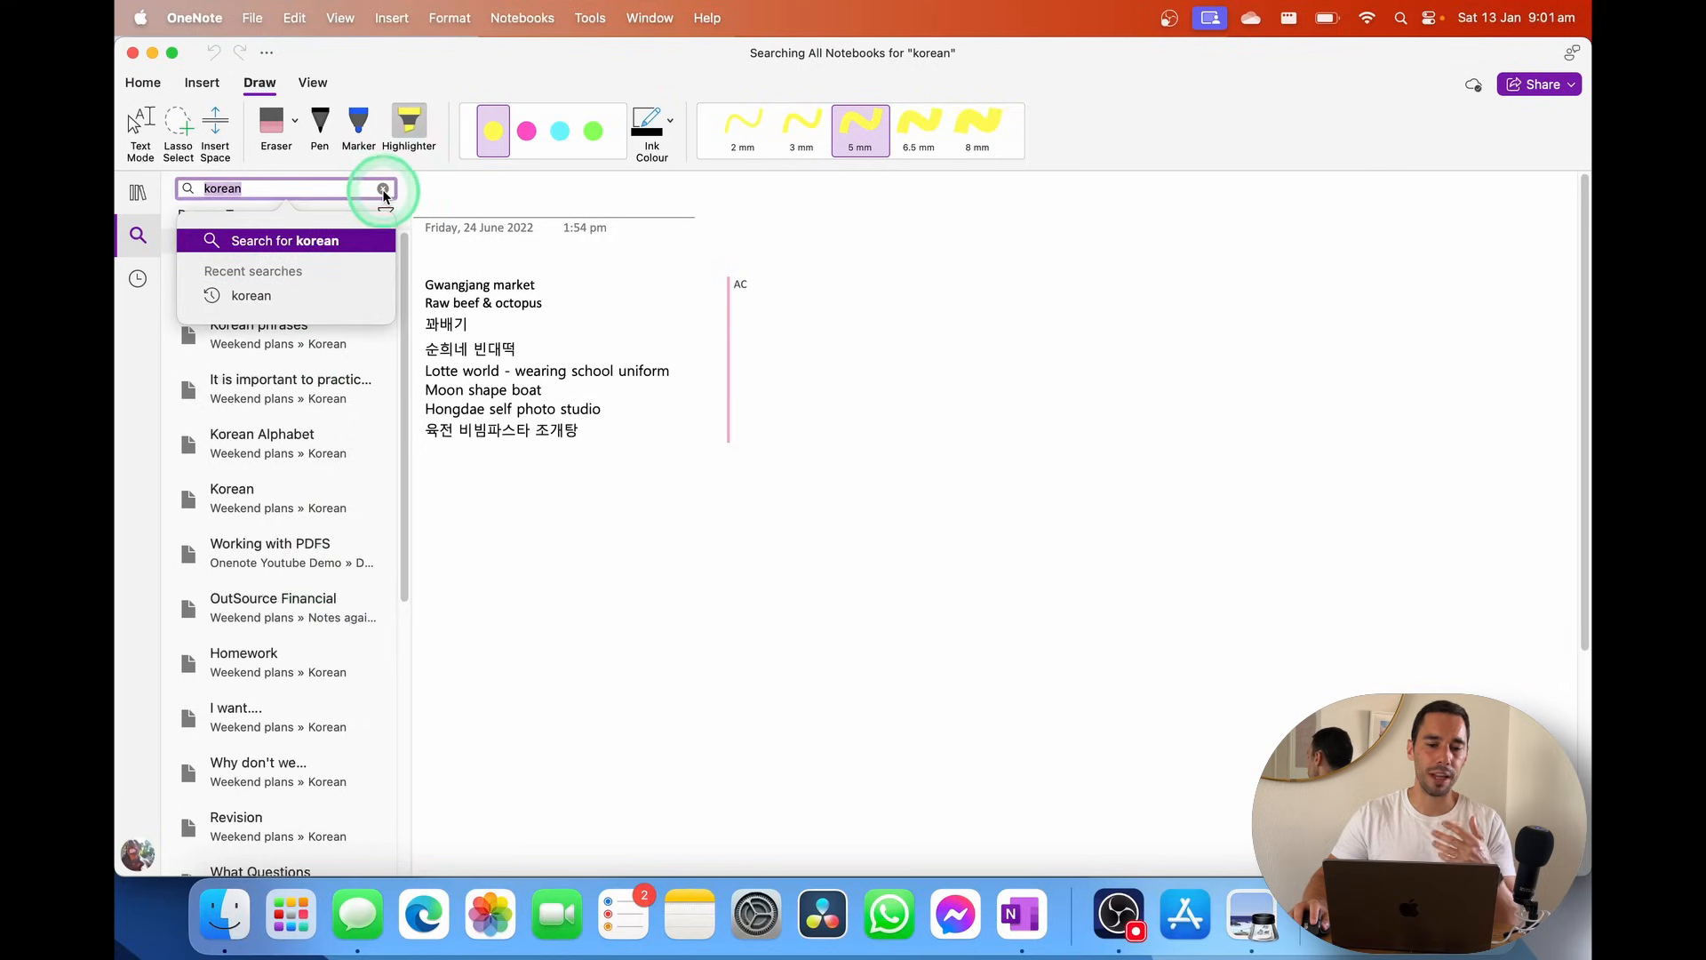
click(768, 440)
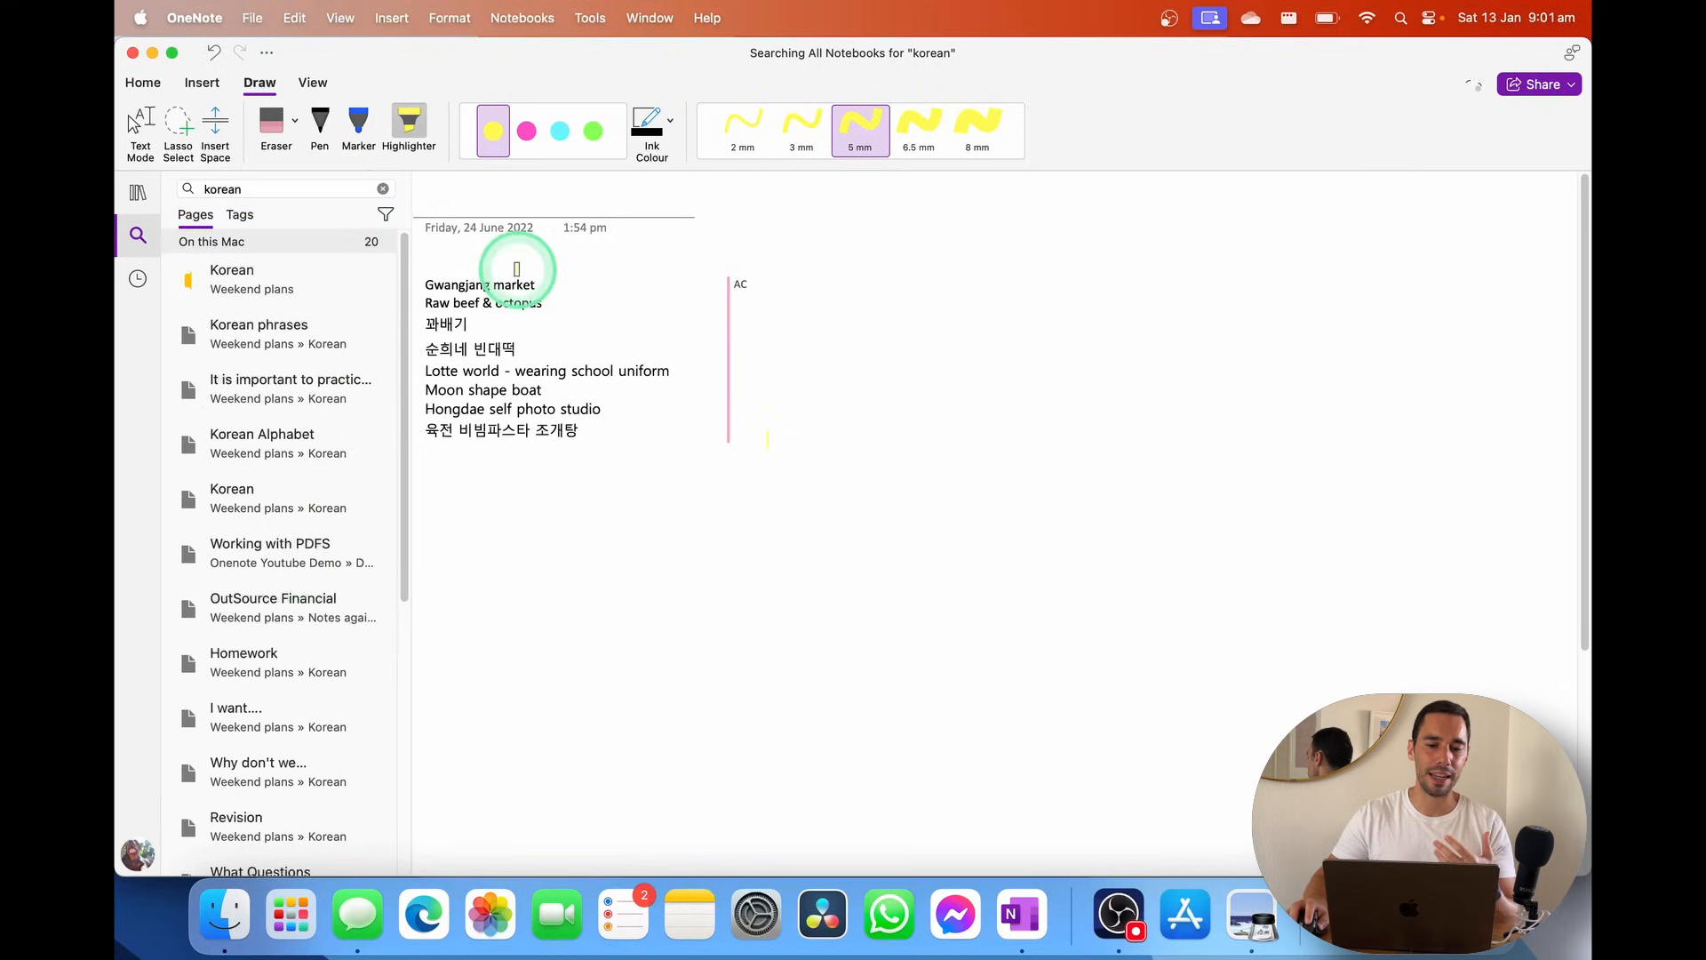
Return to notebook view and switch to the Onenote Youtube Demo notebook
click(138, 192)
click(266, 194)
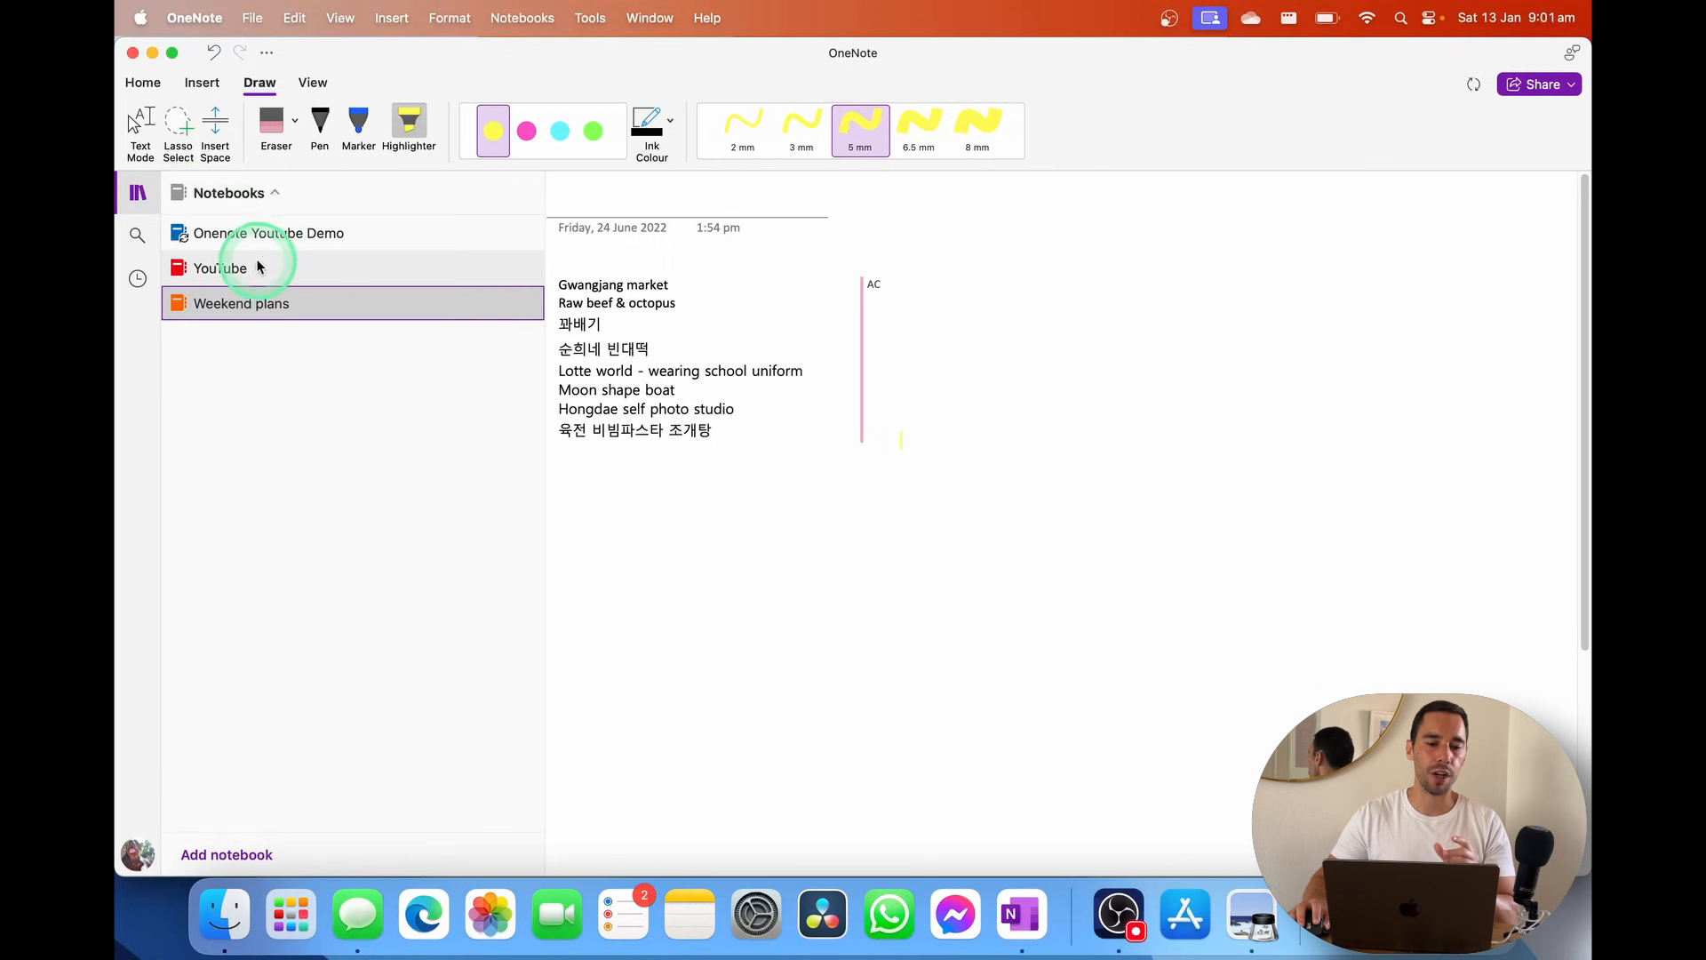
click(274, 233)
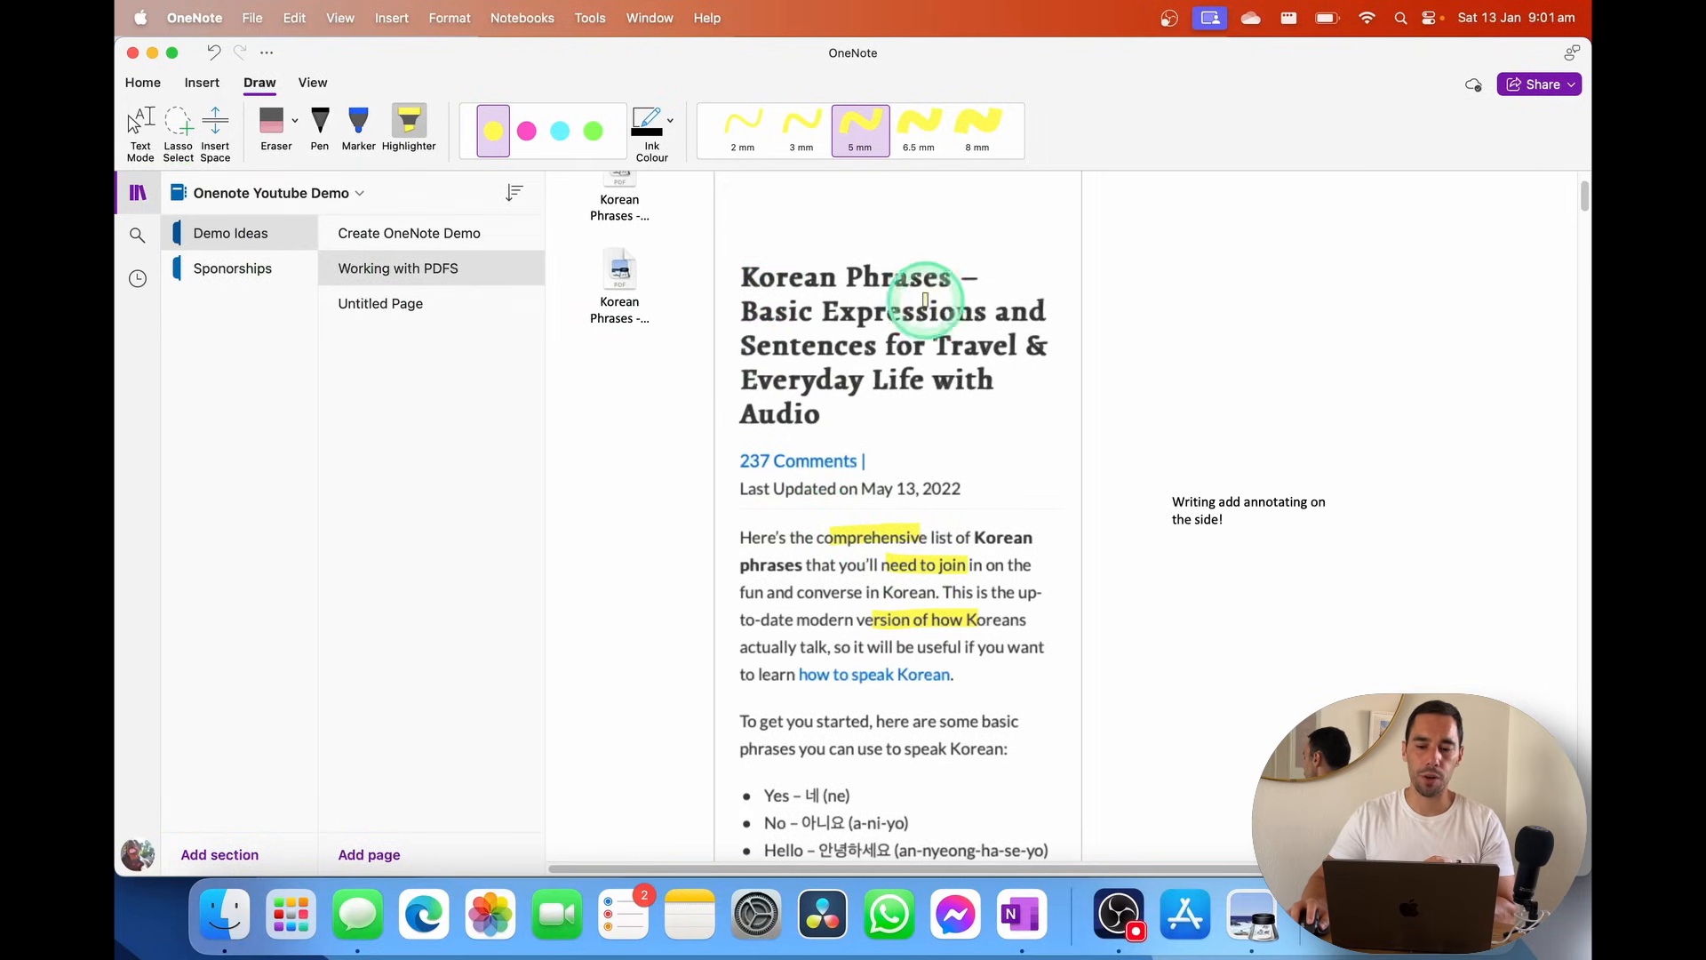
Search 'korean phrases -', open the Working with PDFS result, then go back to the sections list
click(138, 235)
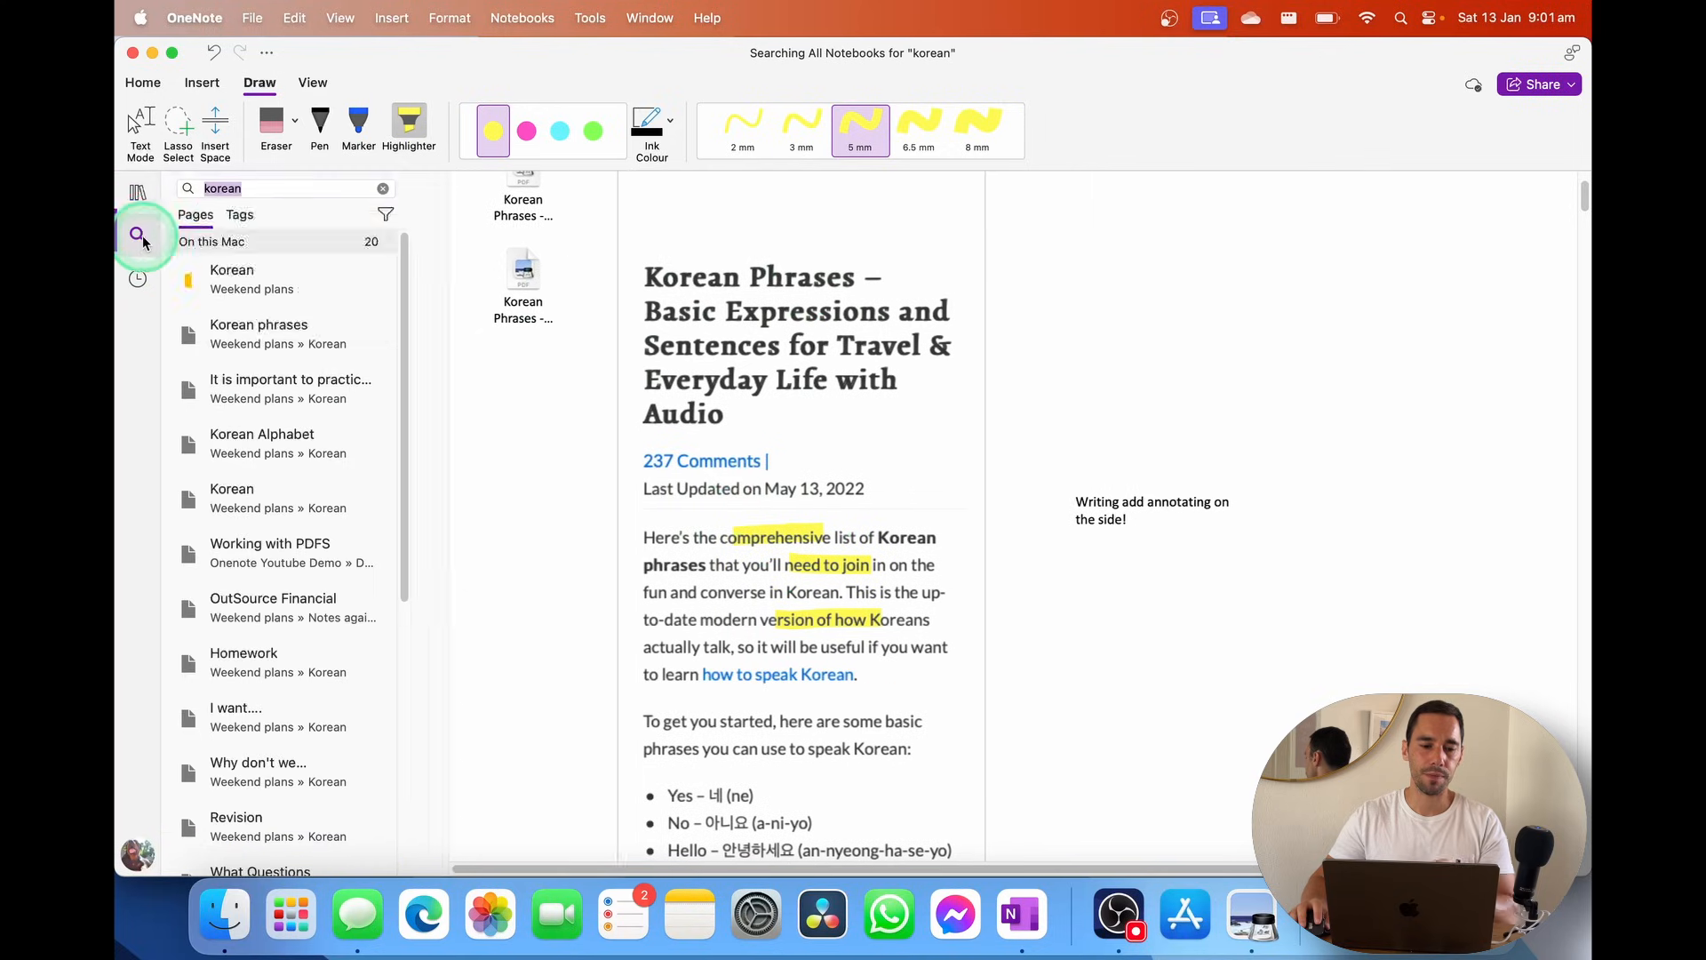
click(183, 189)
text(korean phrases -)
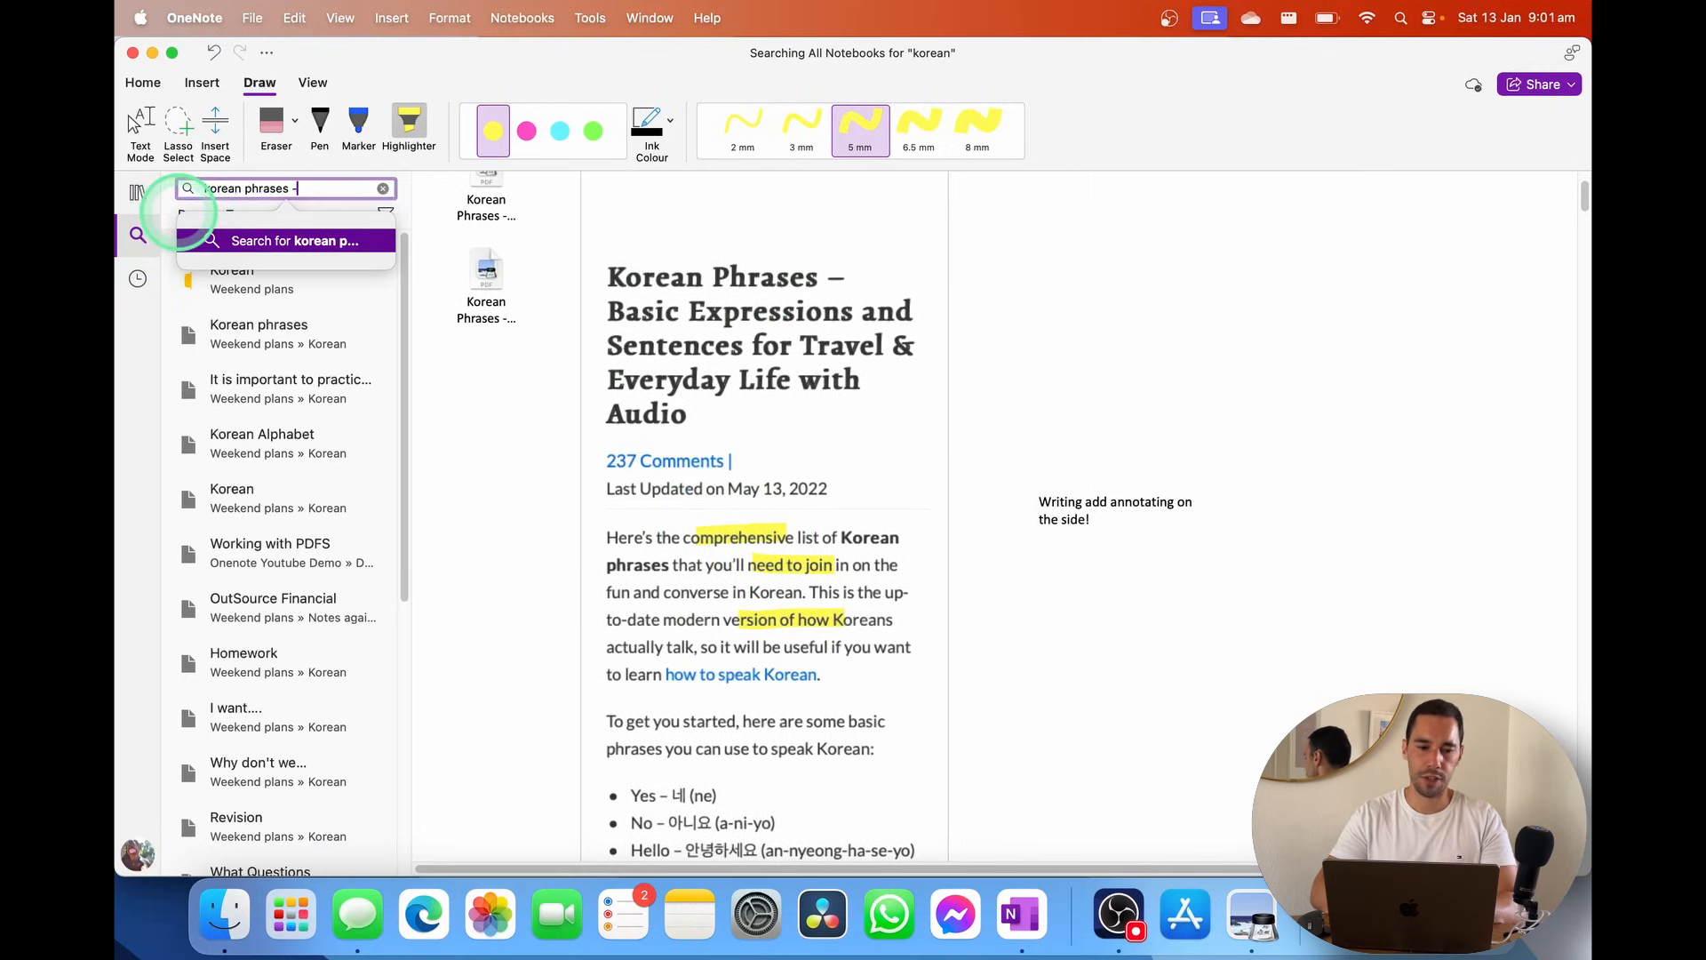
key(Return)
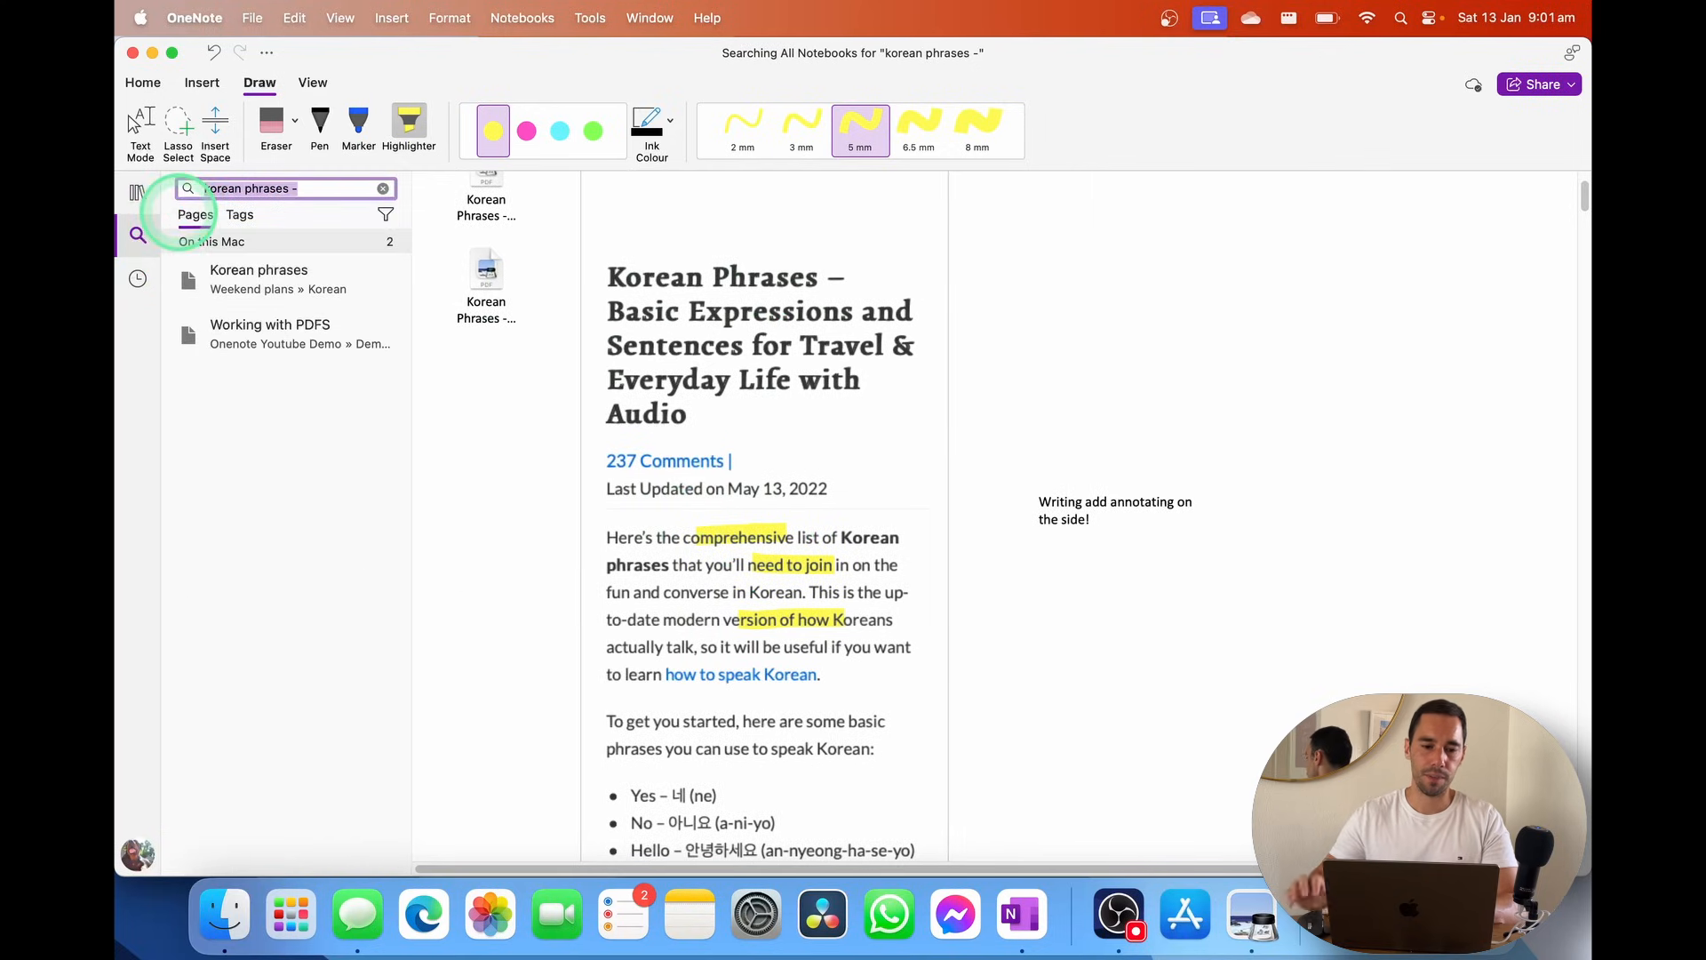
click(305, 338)
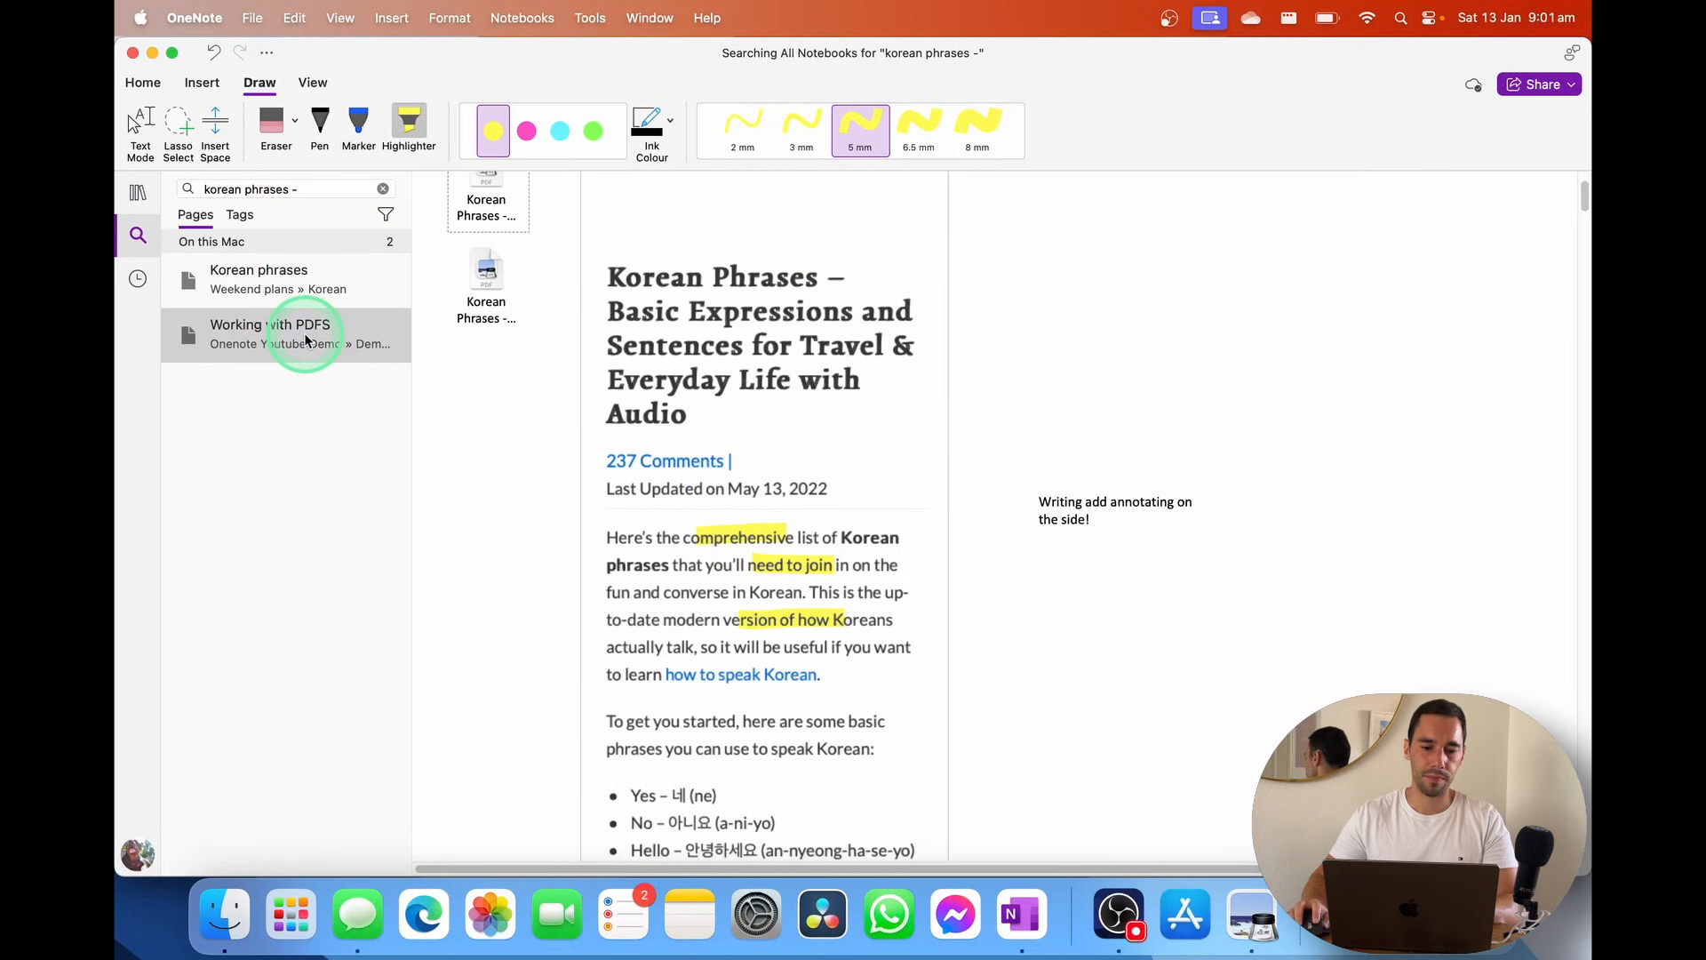
click(551, 353)
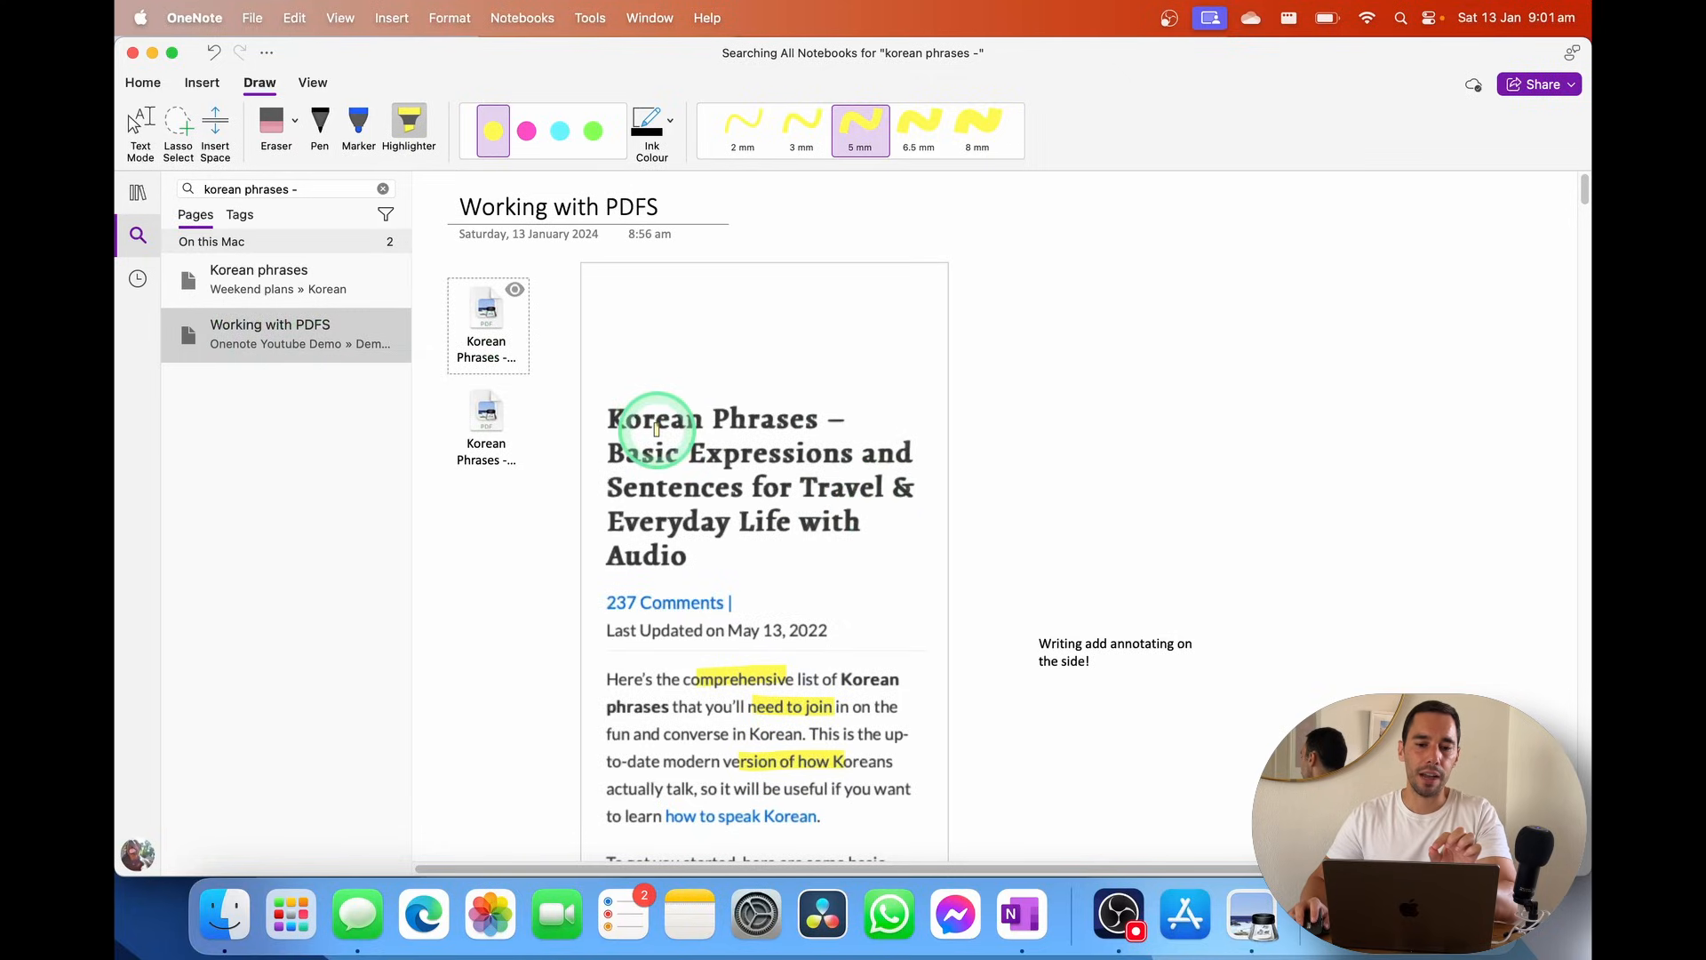
click(138, 192)
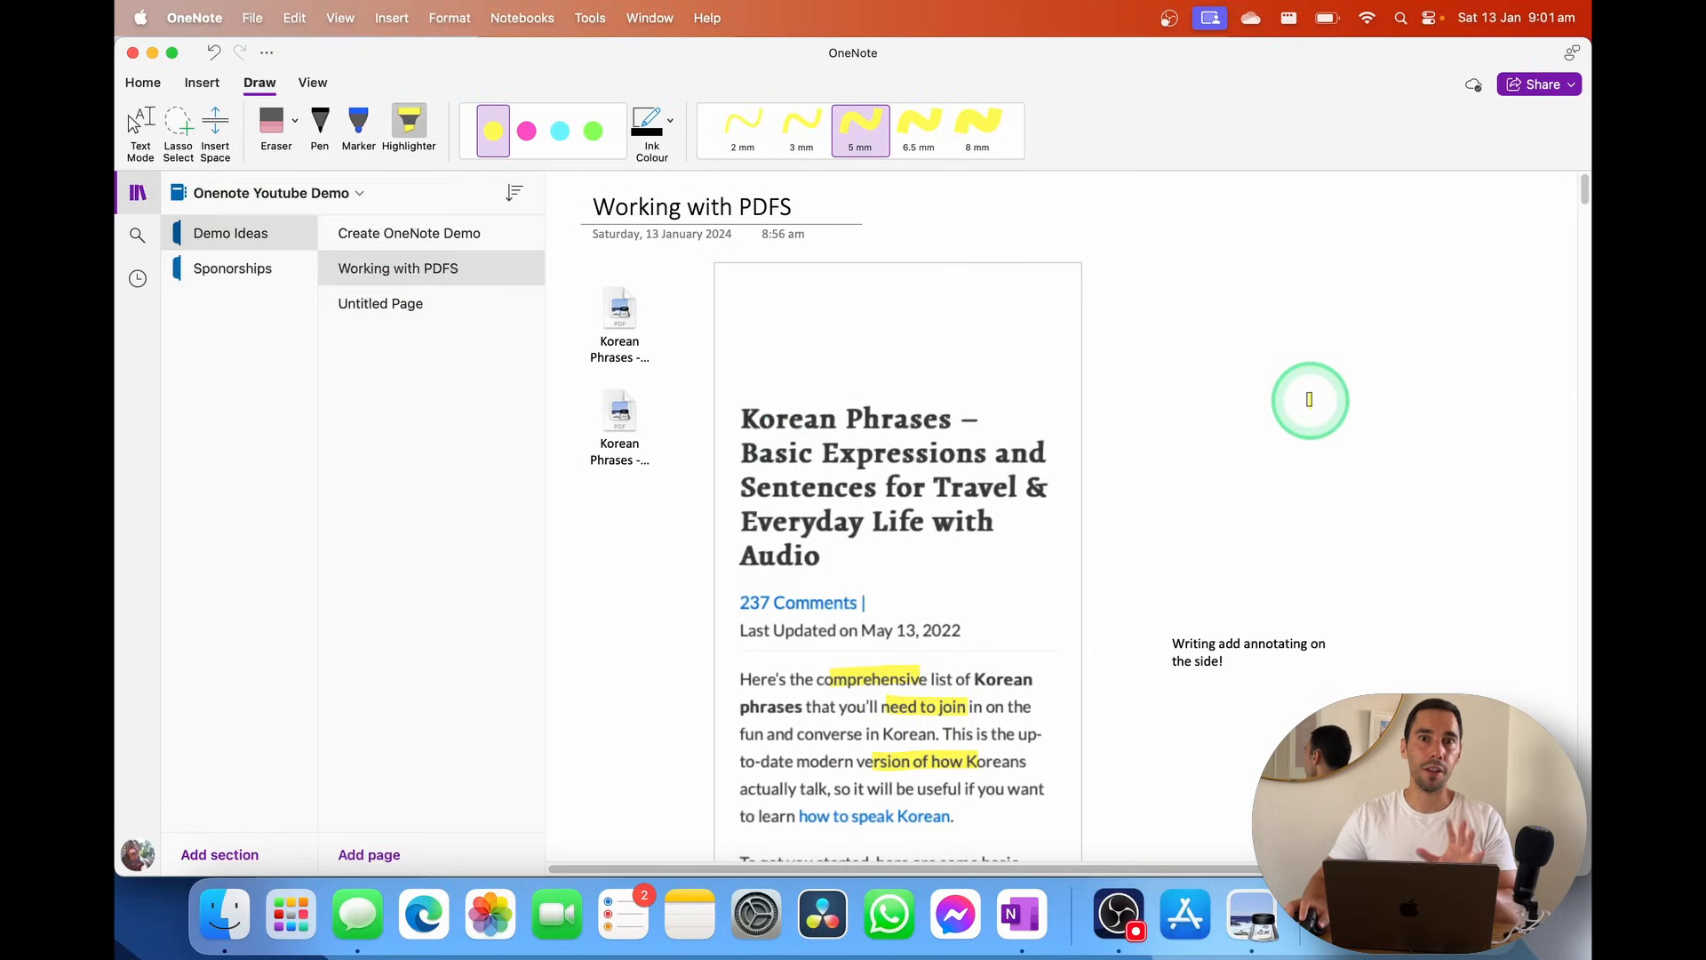
Search 'banana bread' and scroll through the Banana Breakfast Smoothie recipe page
click(136, 236)
text(banan)
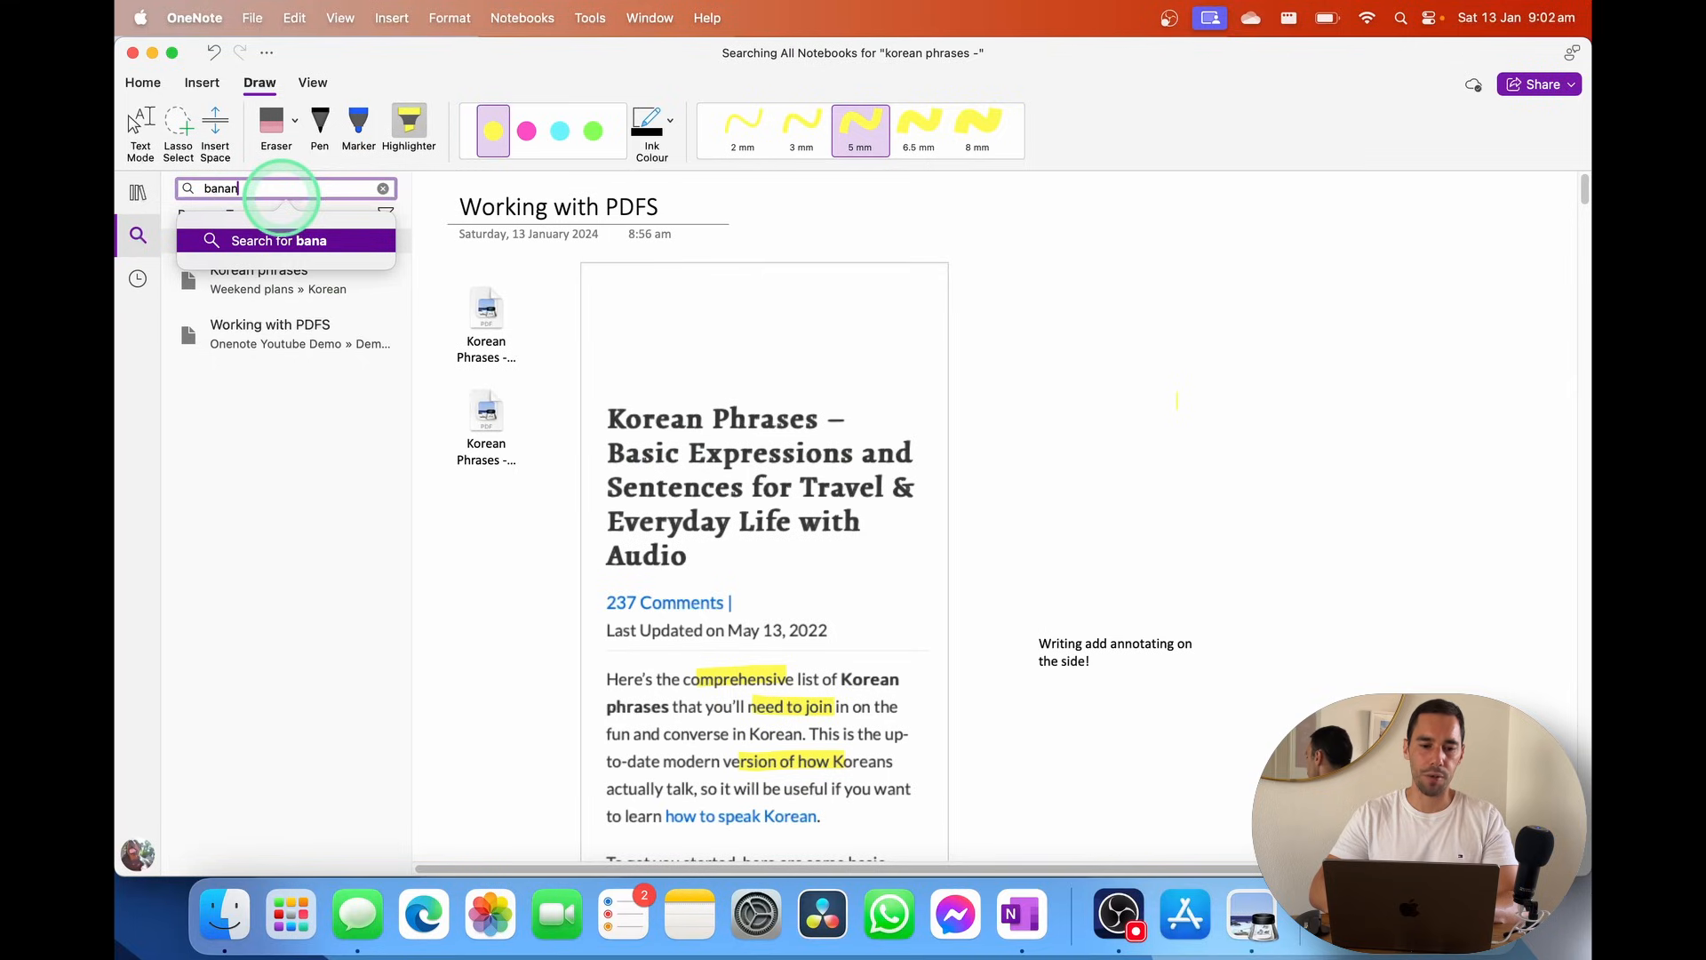
text(a bread)
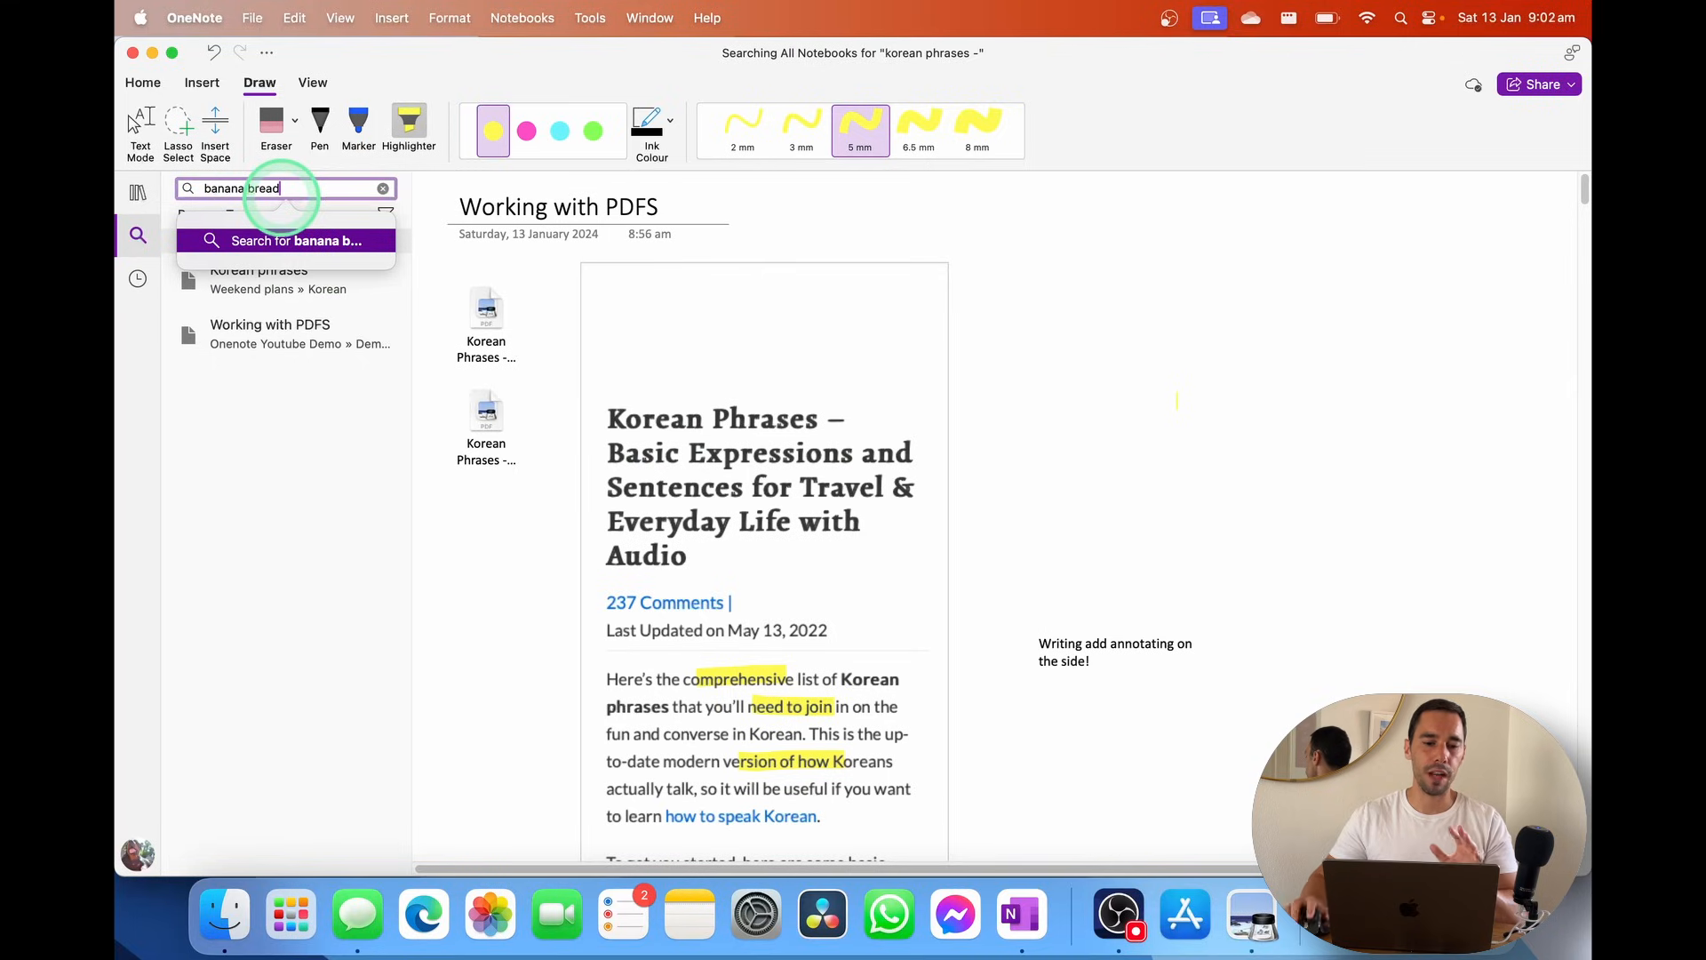
key(Return)
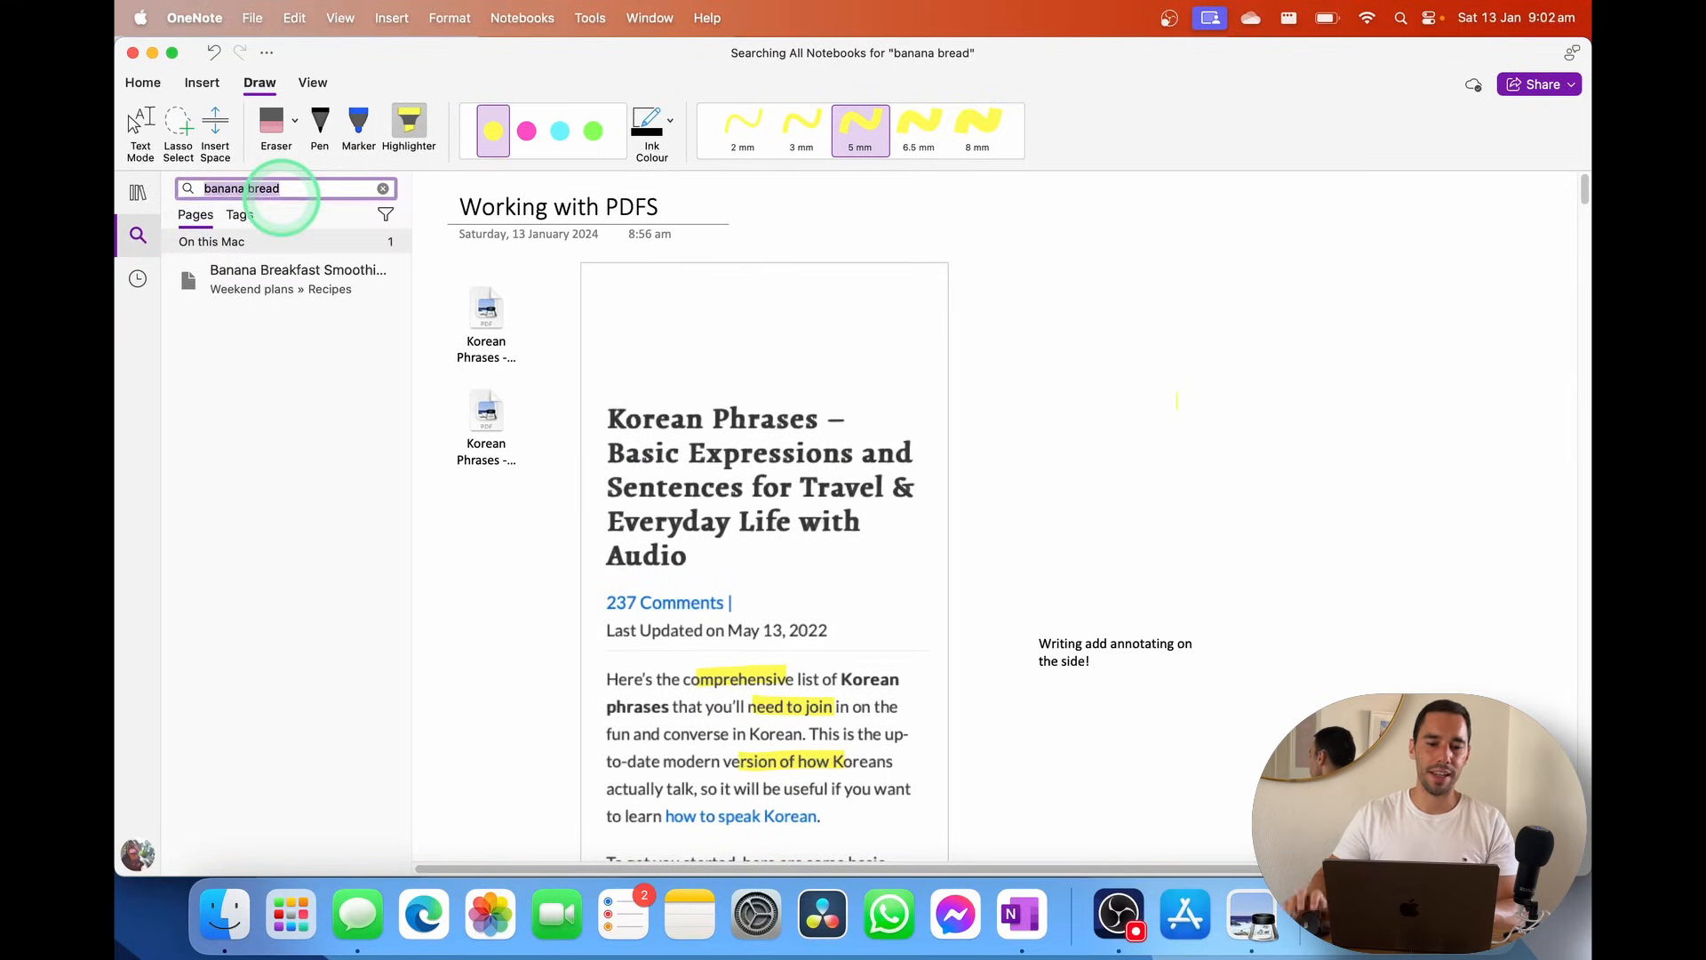
click(288, 296)
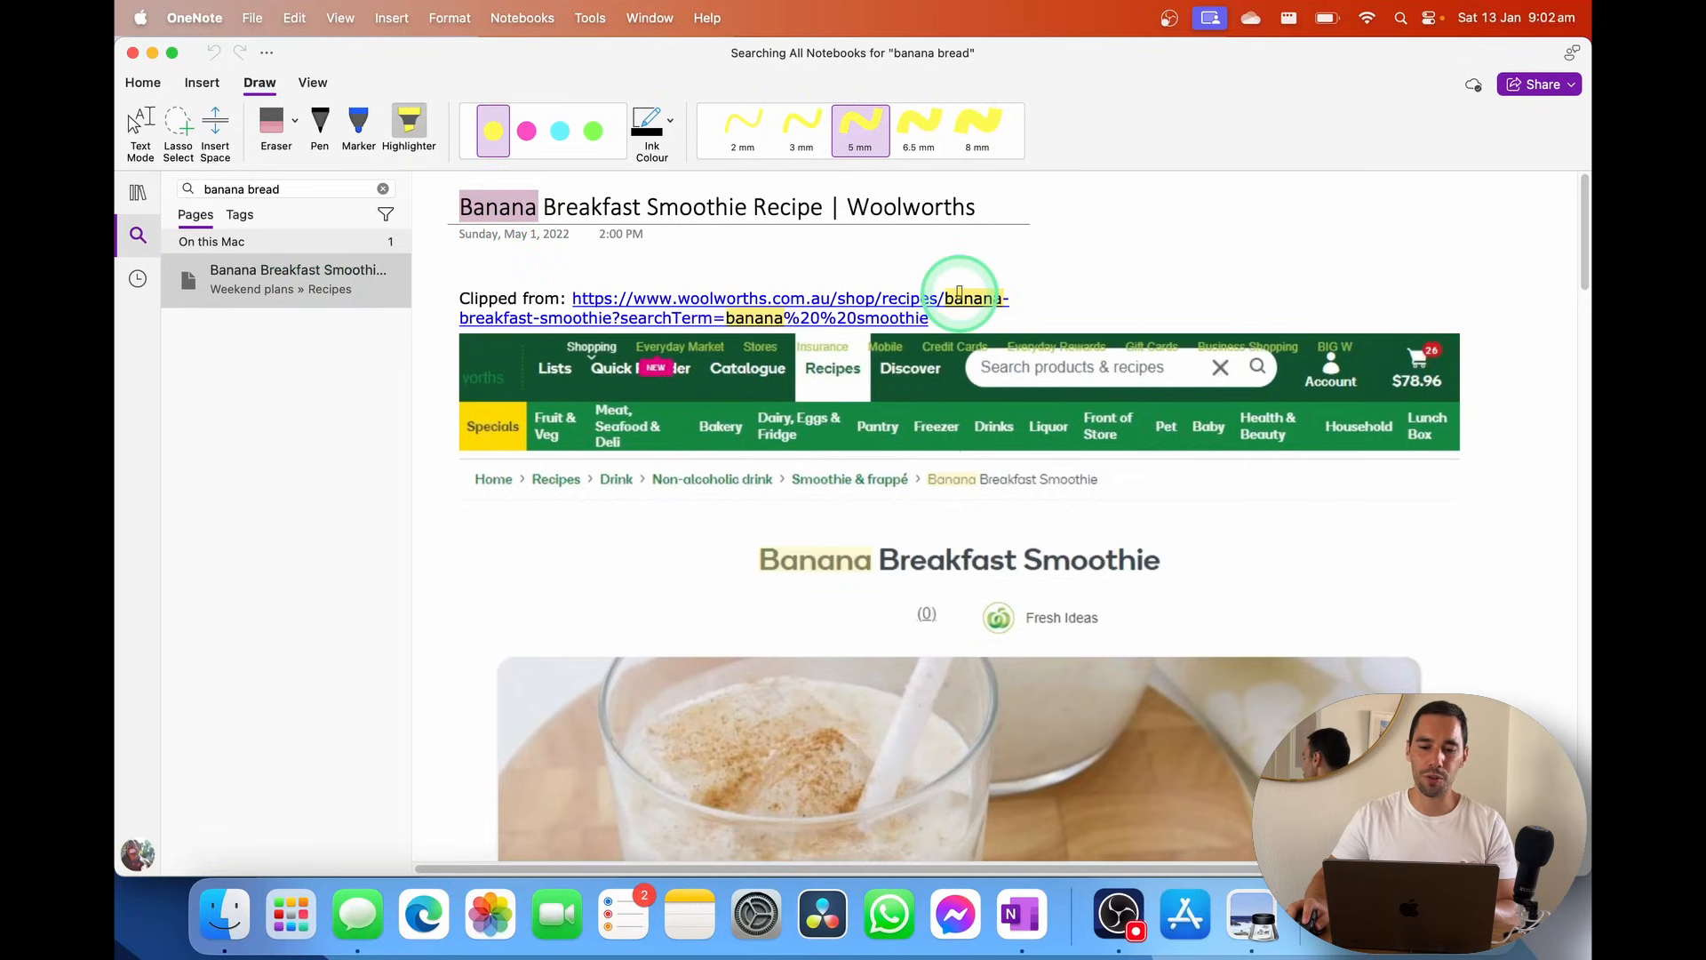
scroll(1094, 463, down, 3)
scroll(1091, 462, down, 1)
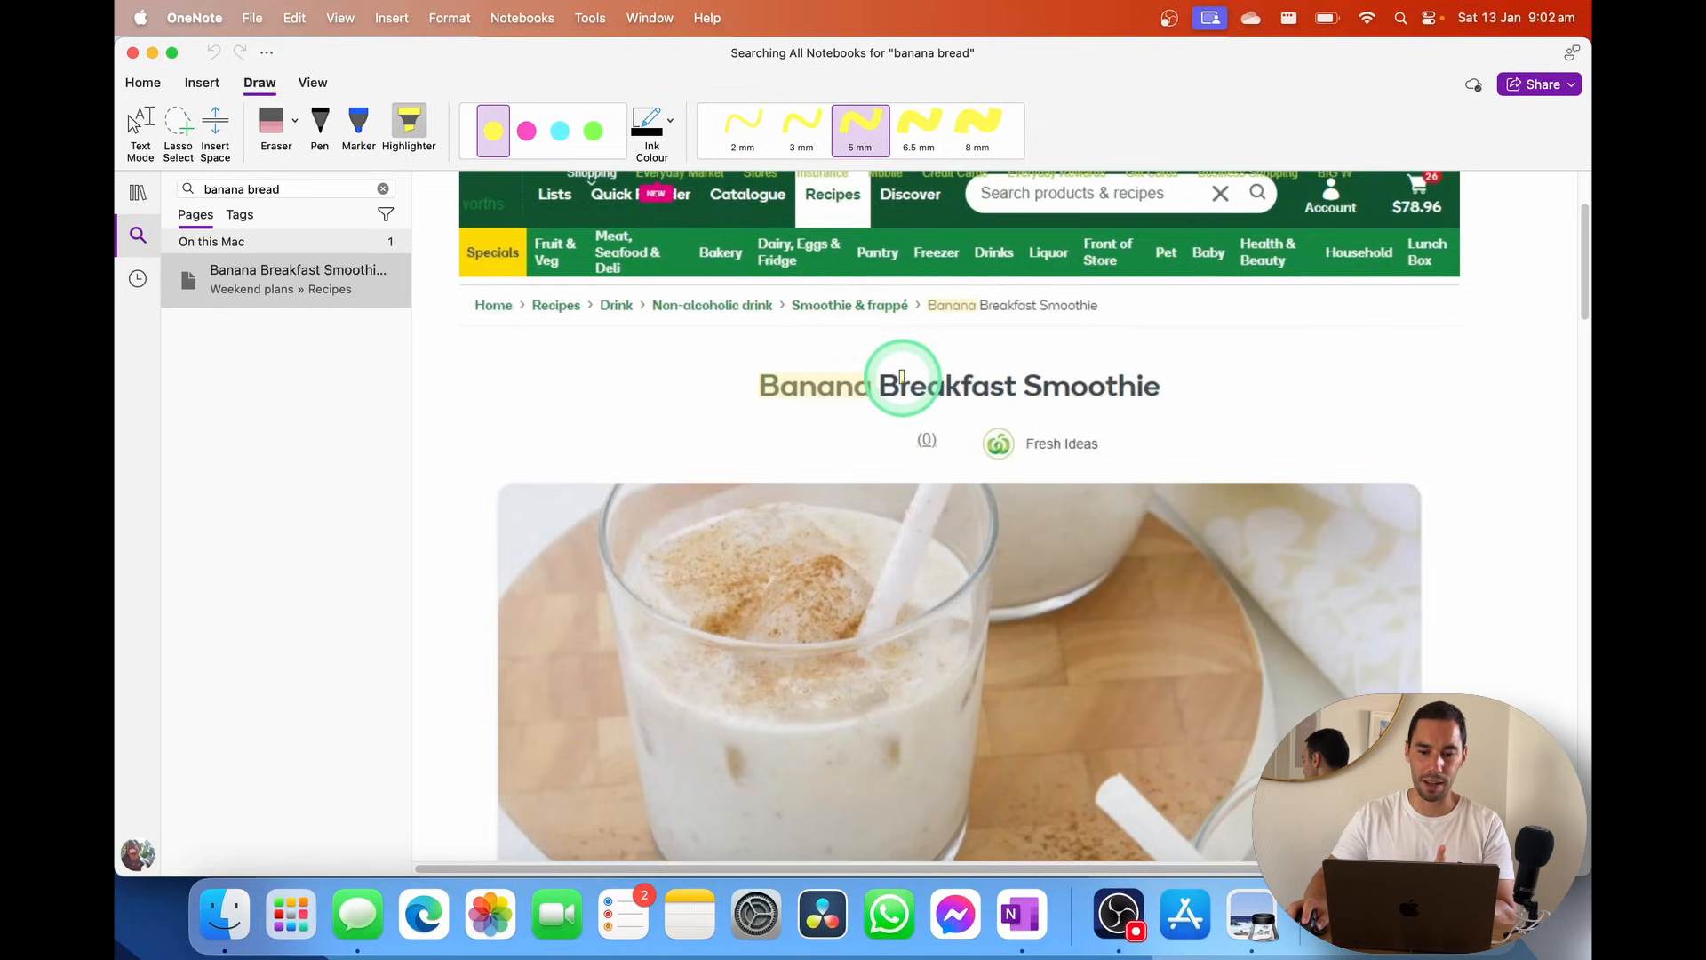
scroll(876, 521, down, 5)
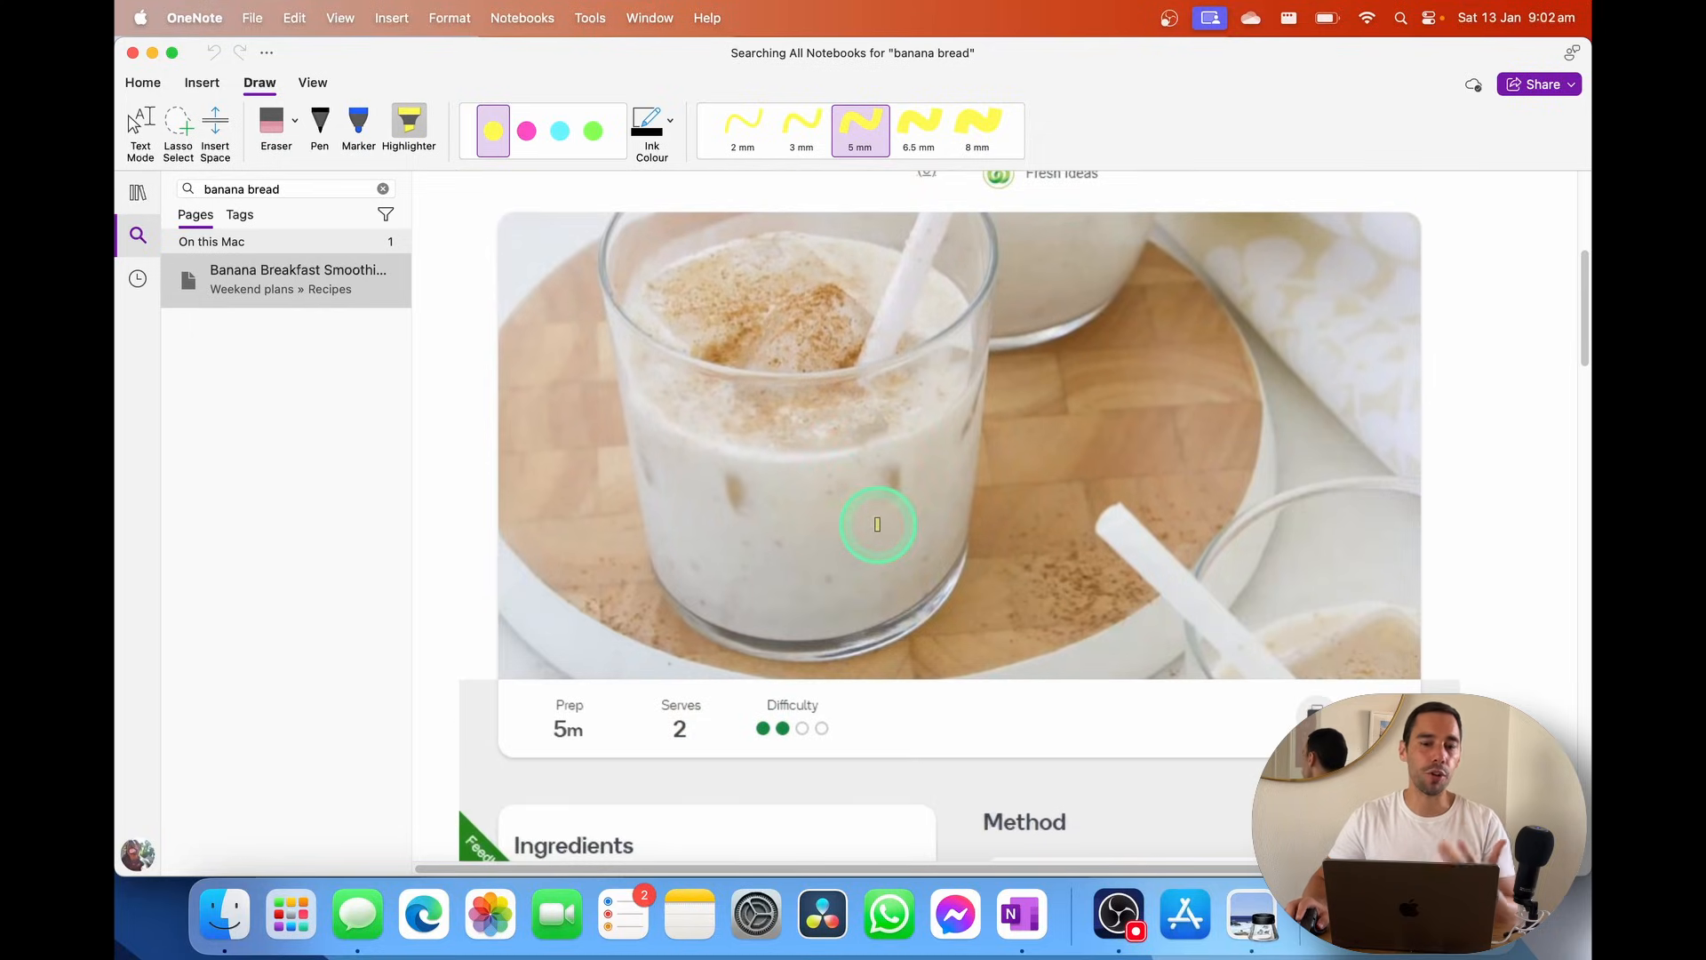
scroll(877, 524, down, 1)
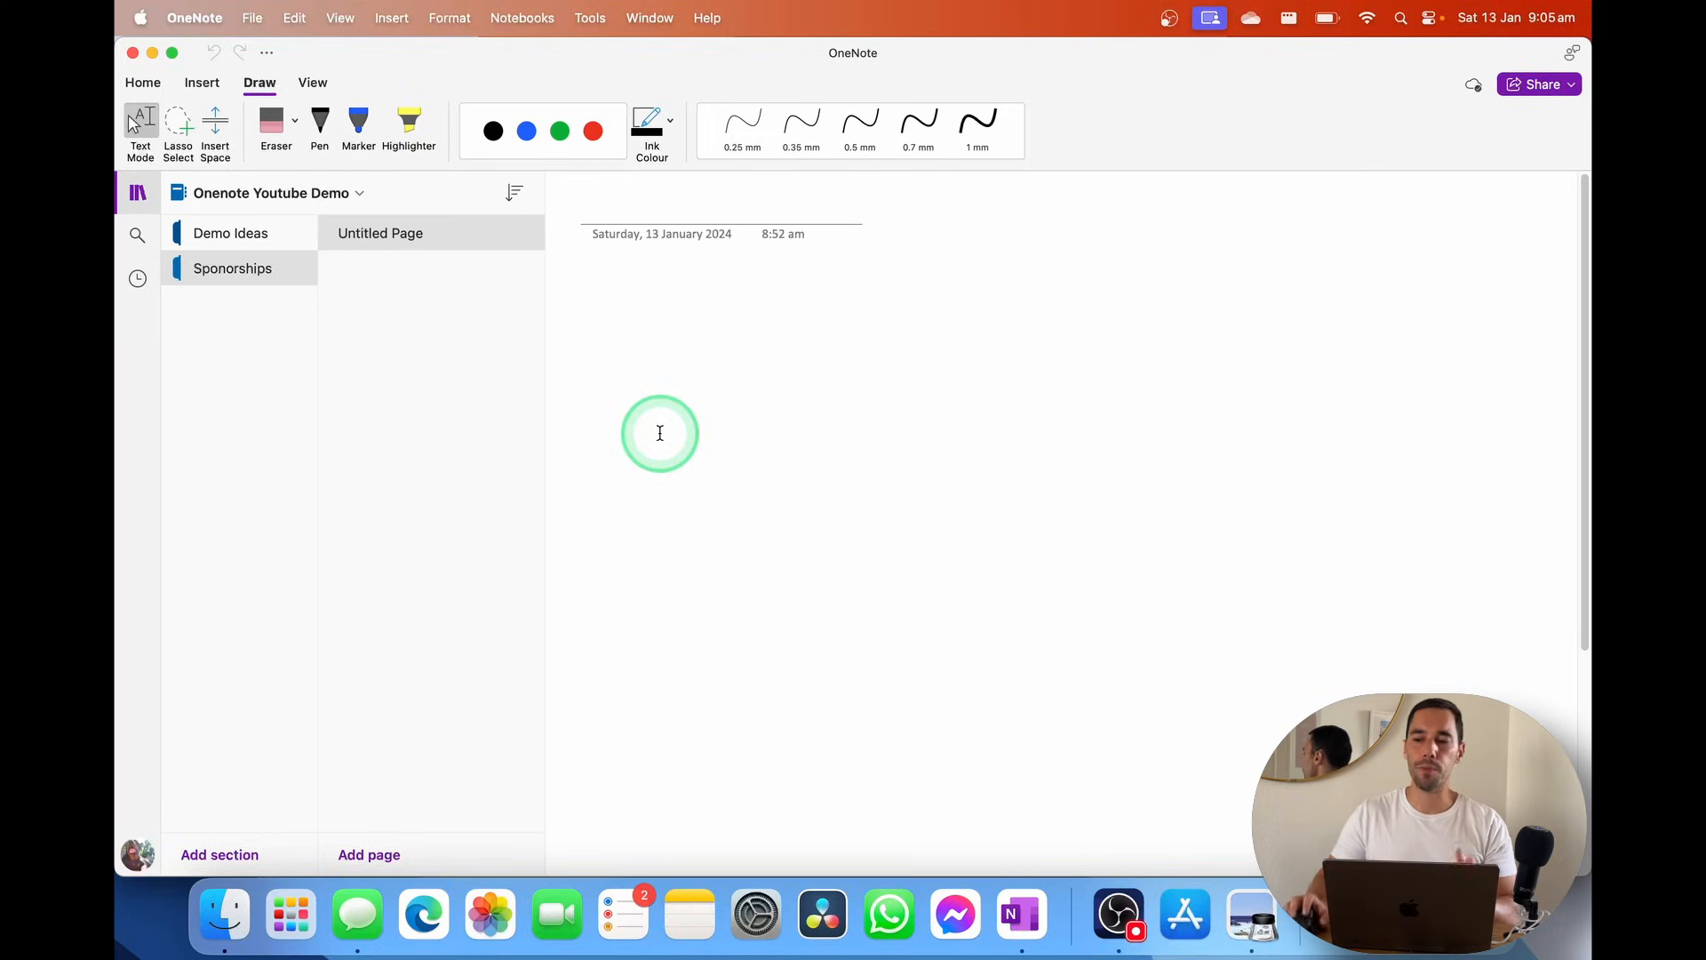
Start a Share > Invite People to Notebook invitation, untick Can Edit, and close it unsent
click(1570, 86)
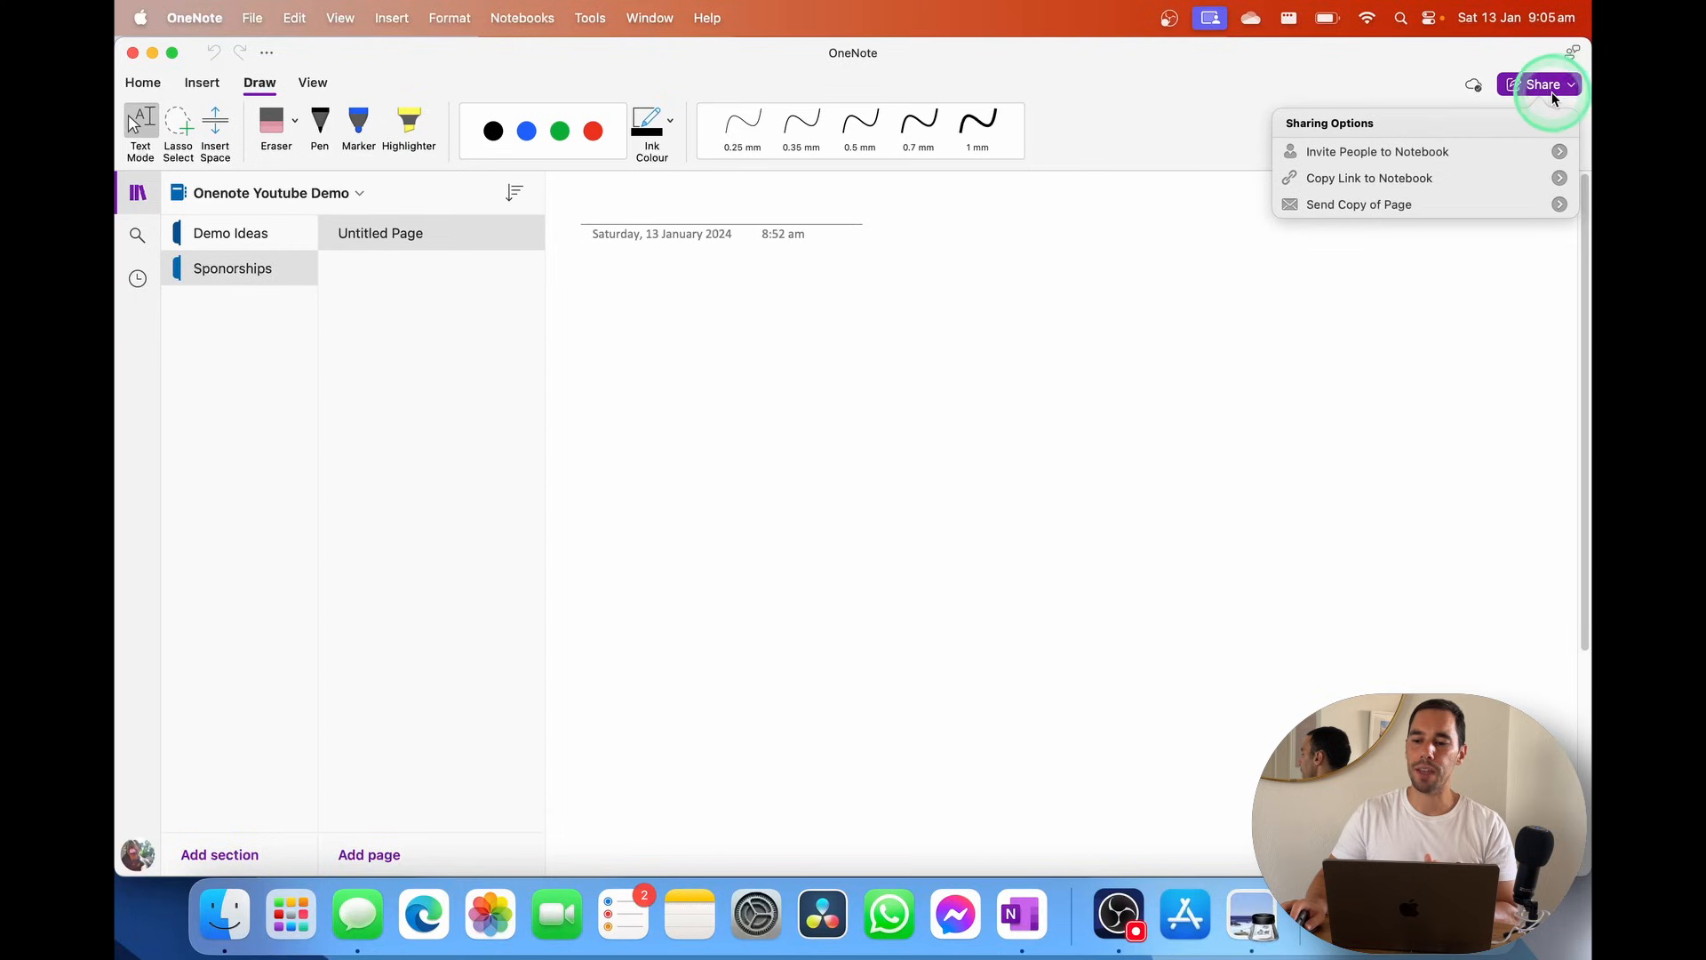
click(1441, 160)
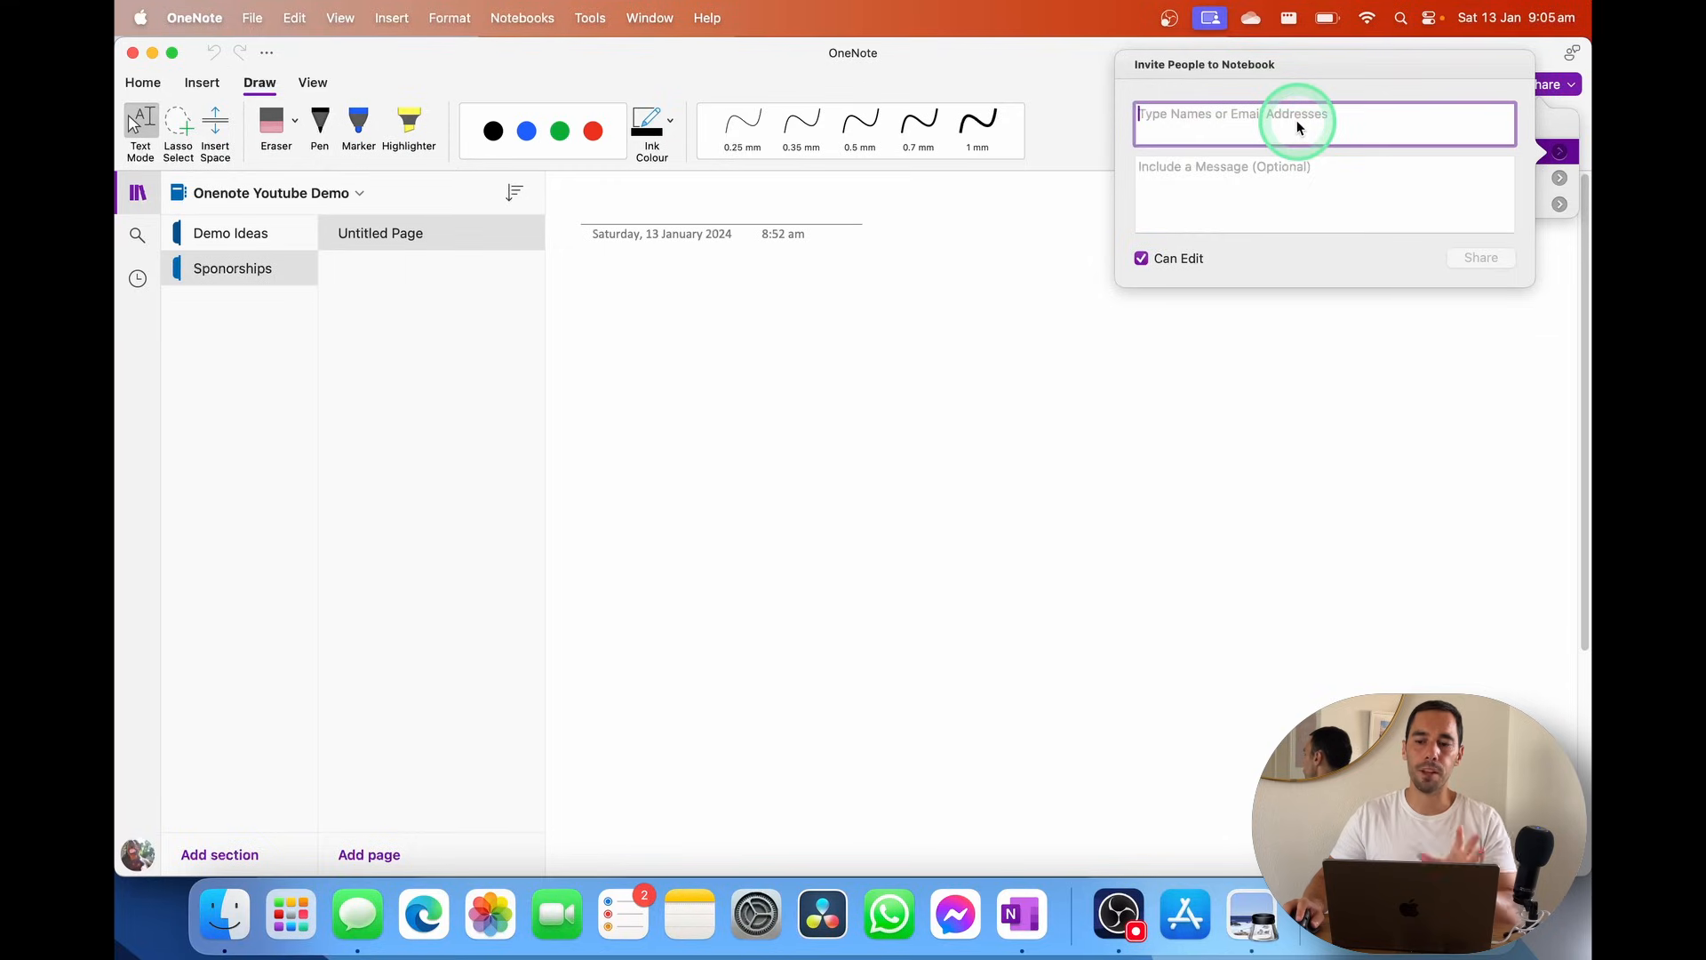
click(1302, 197)
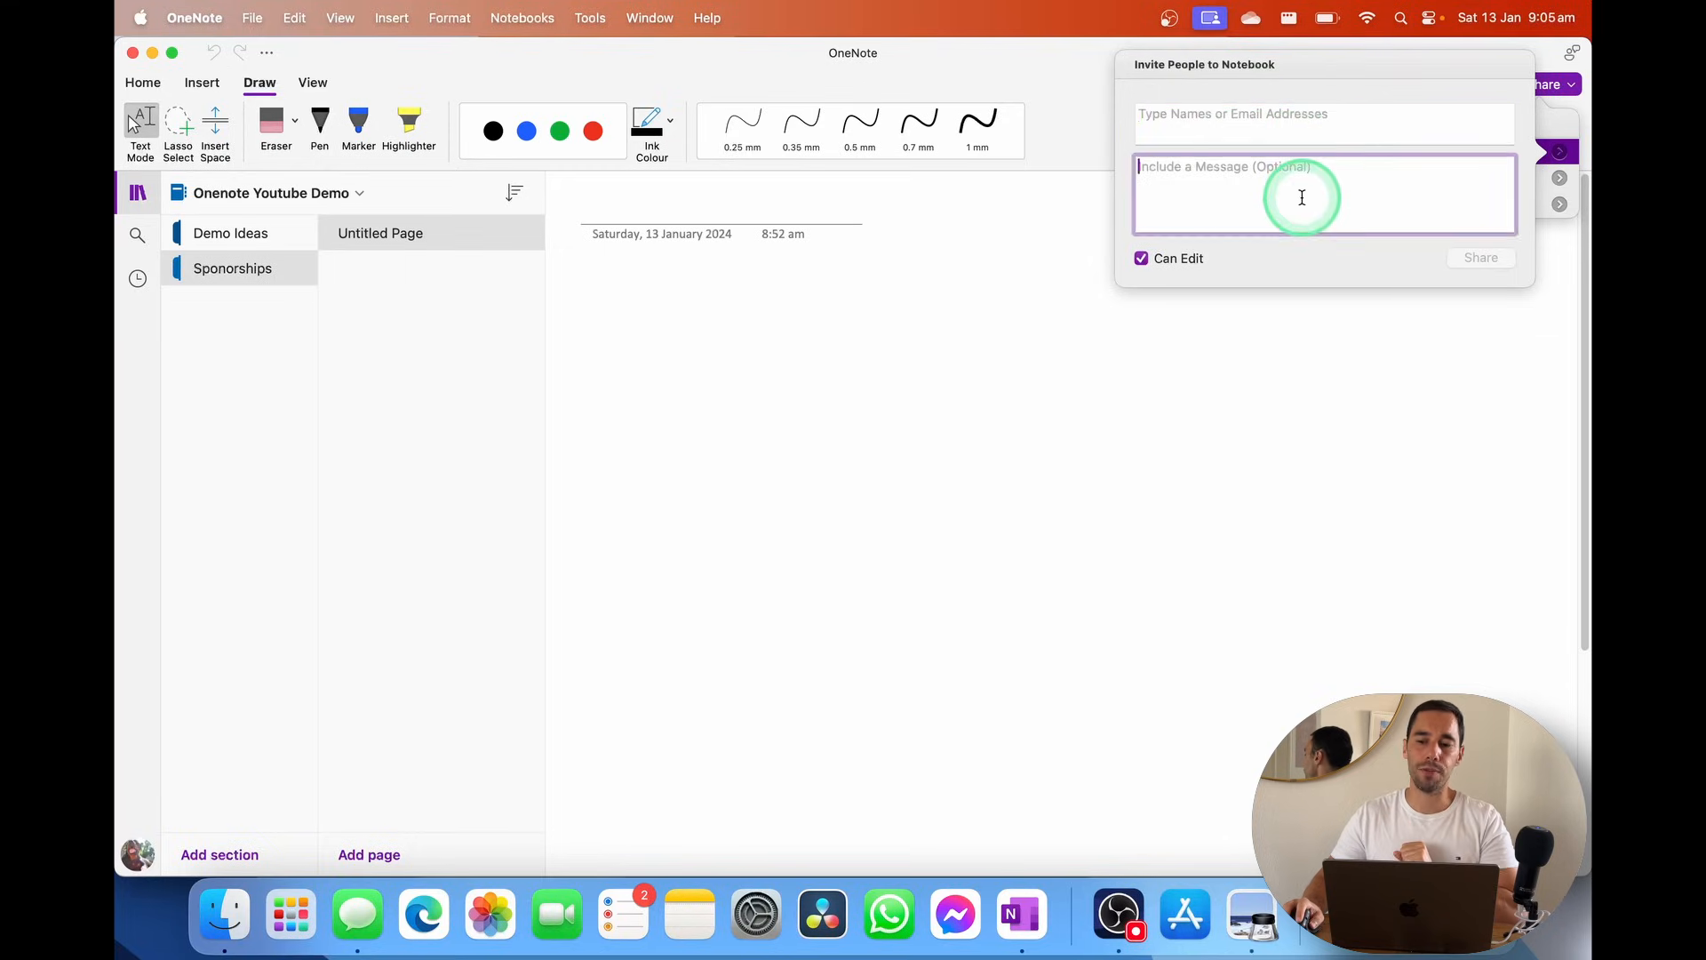
click(1142, 259)
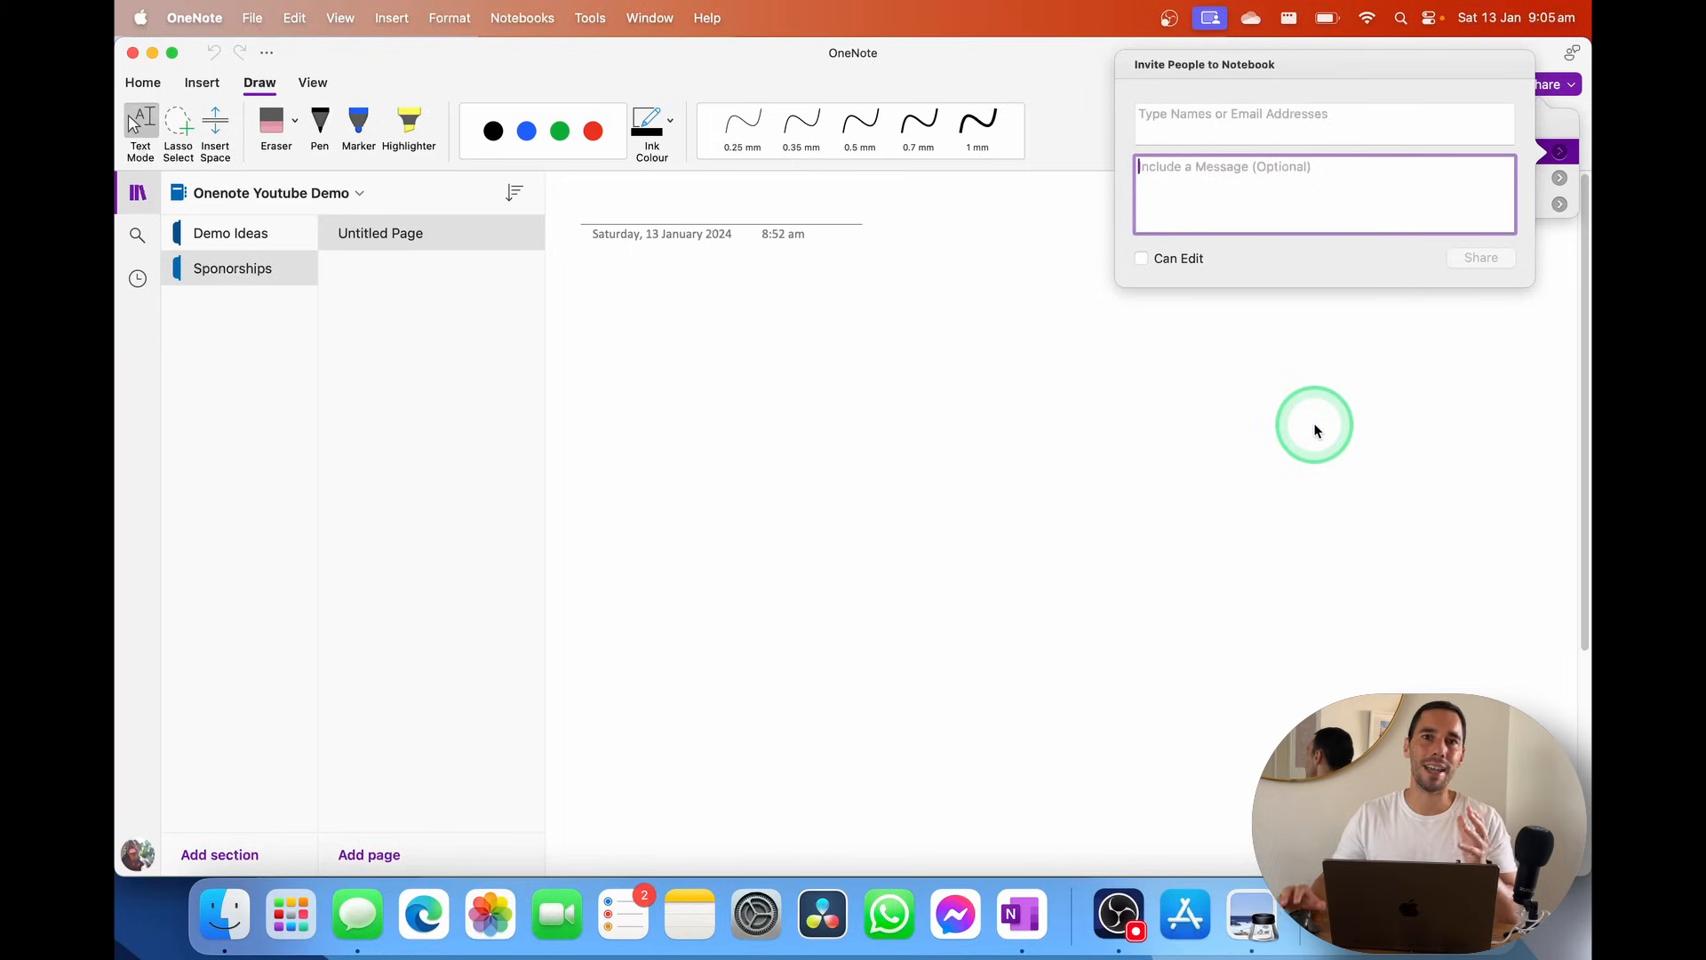
click(1315, 430)
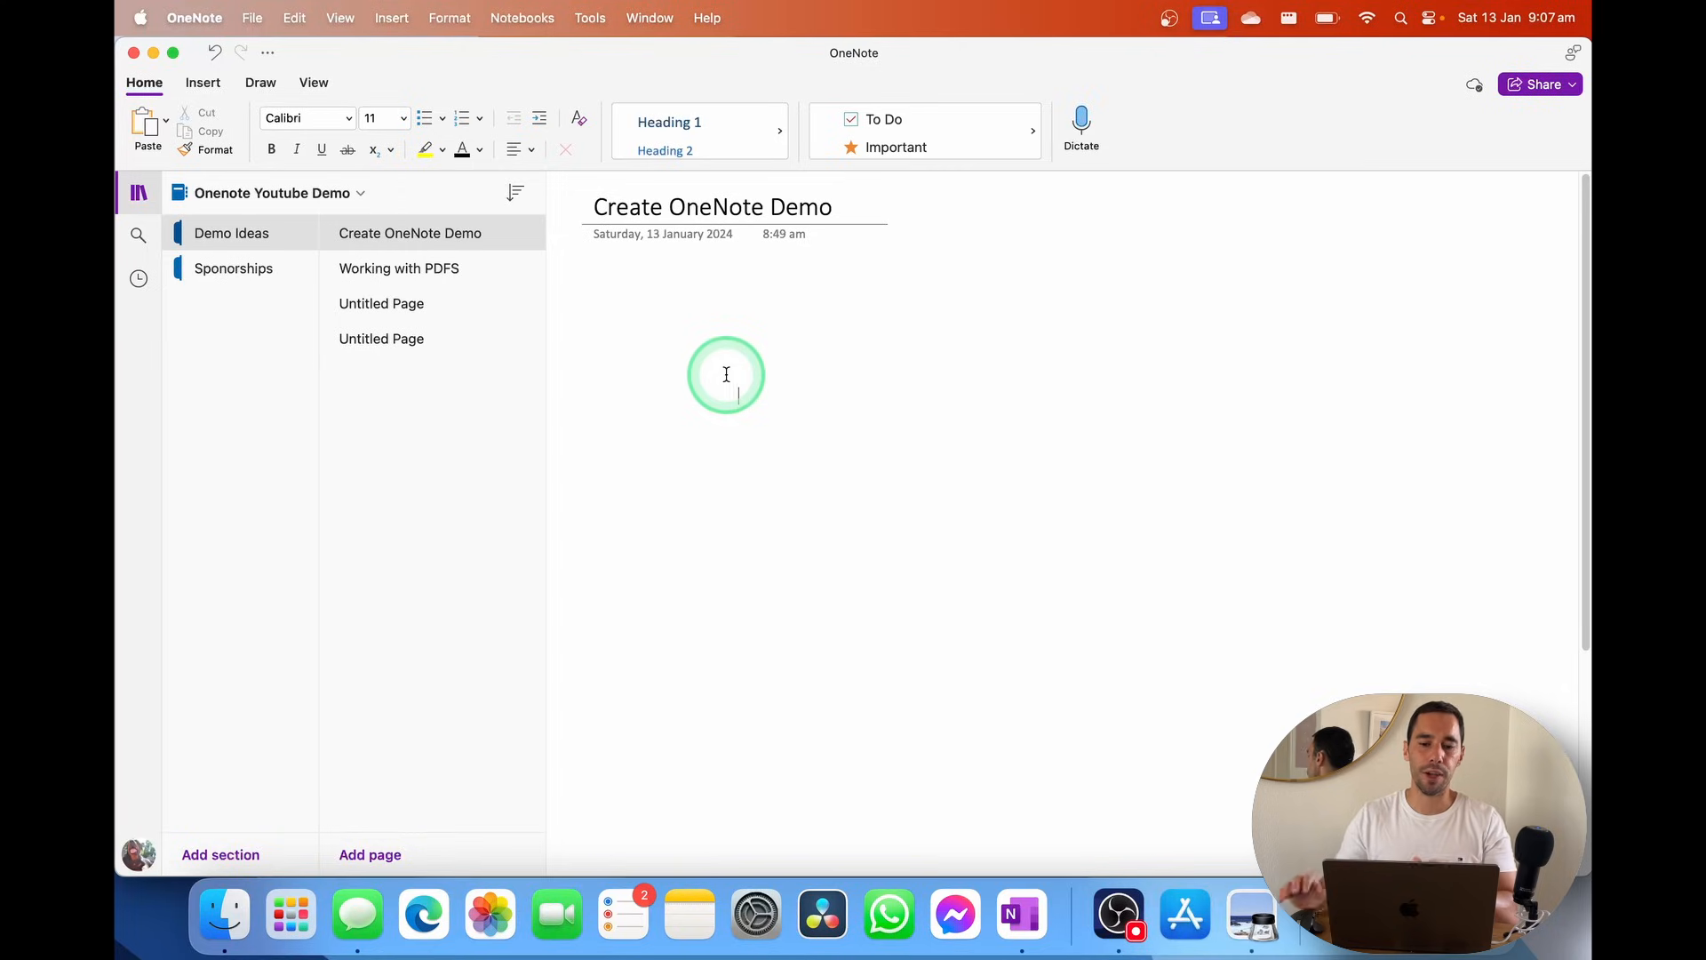
Open the Create OneNote Demo page in a separate window
click(296, 215)
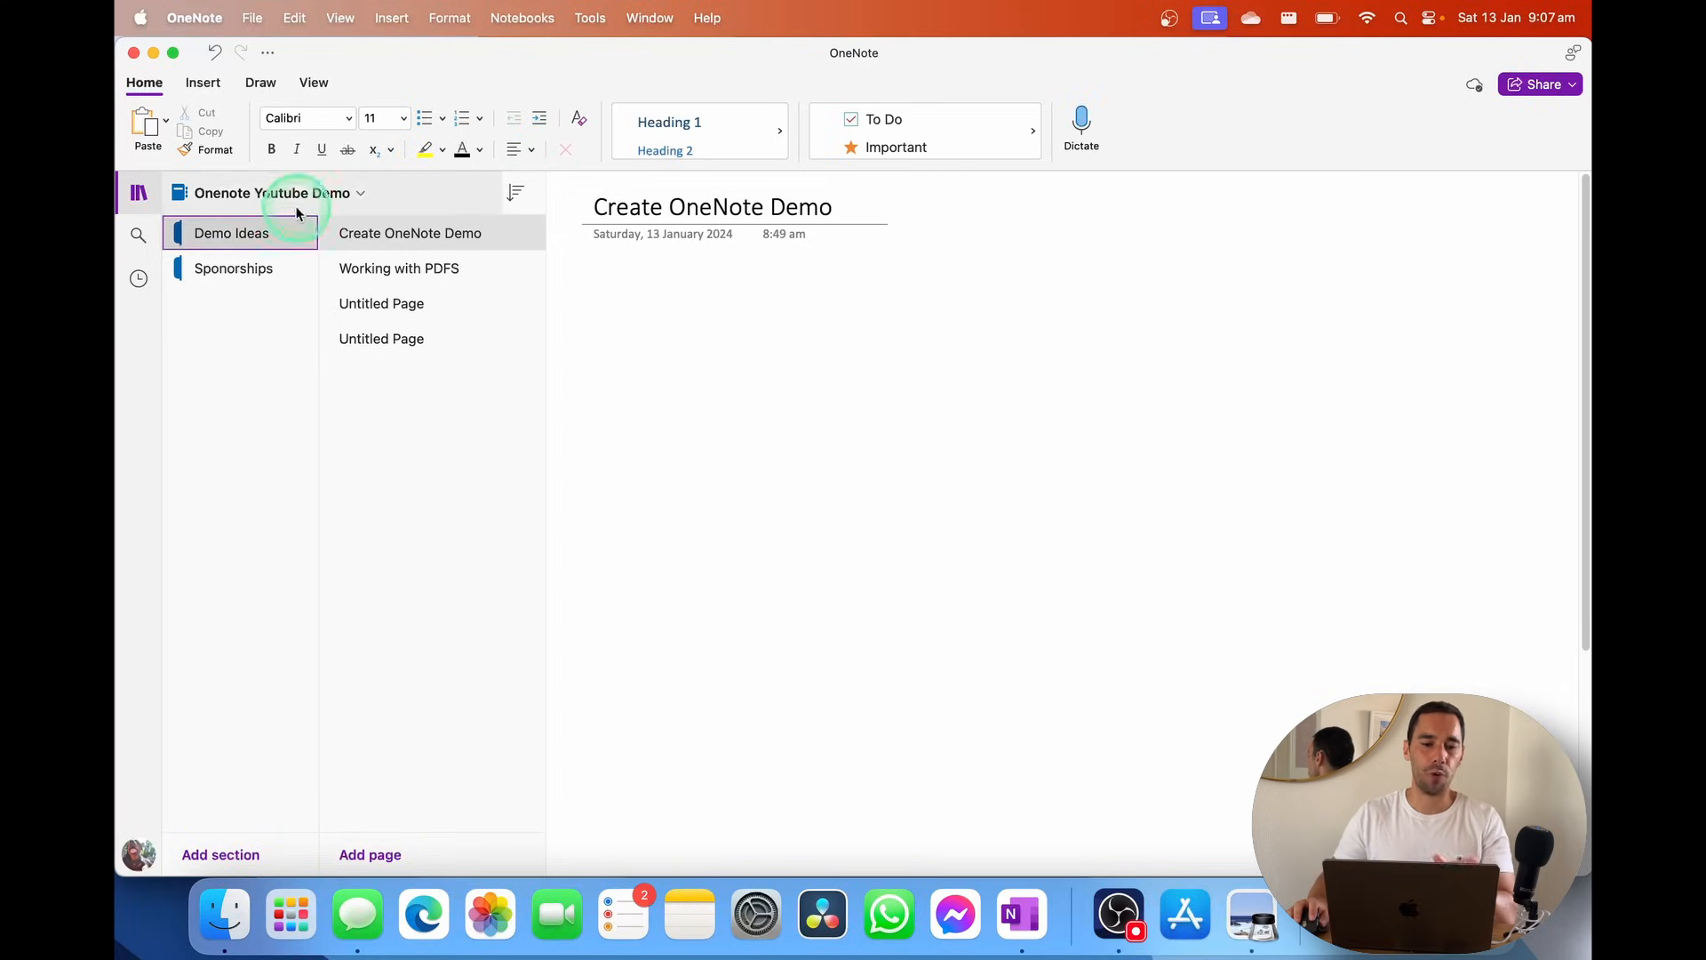
click(649, 335)
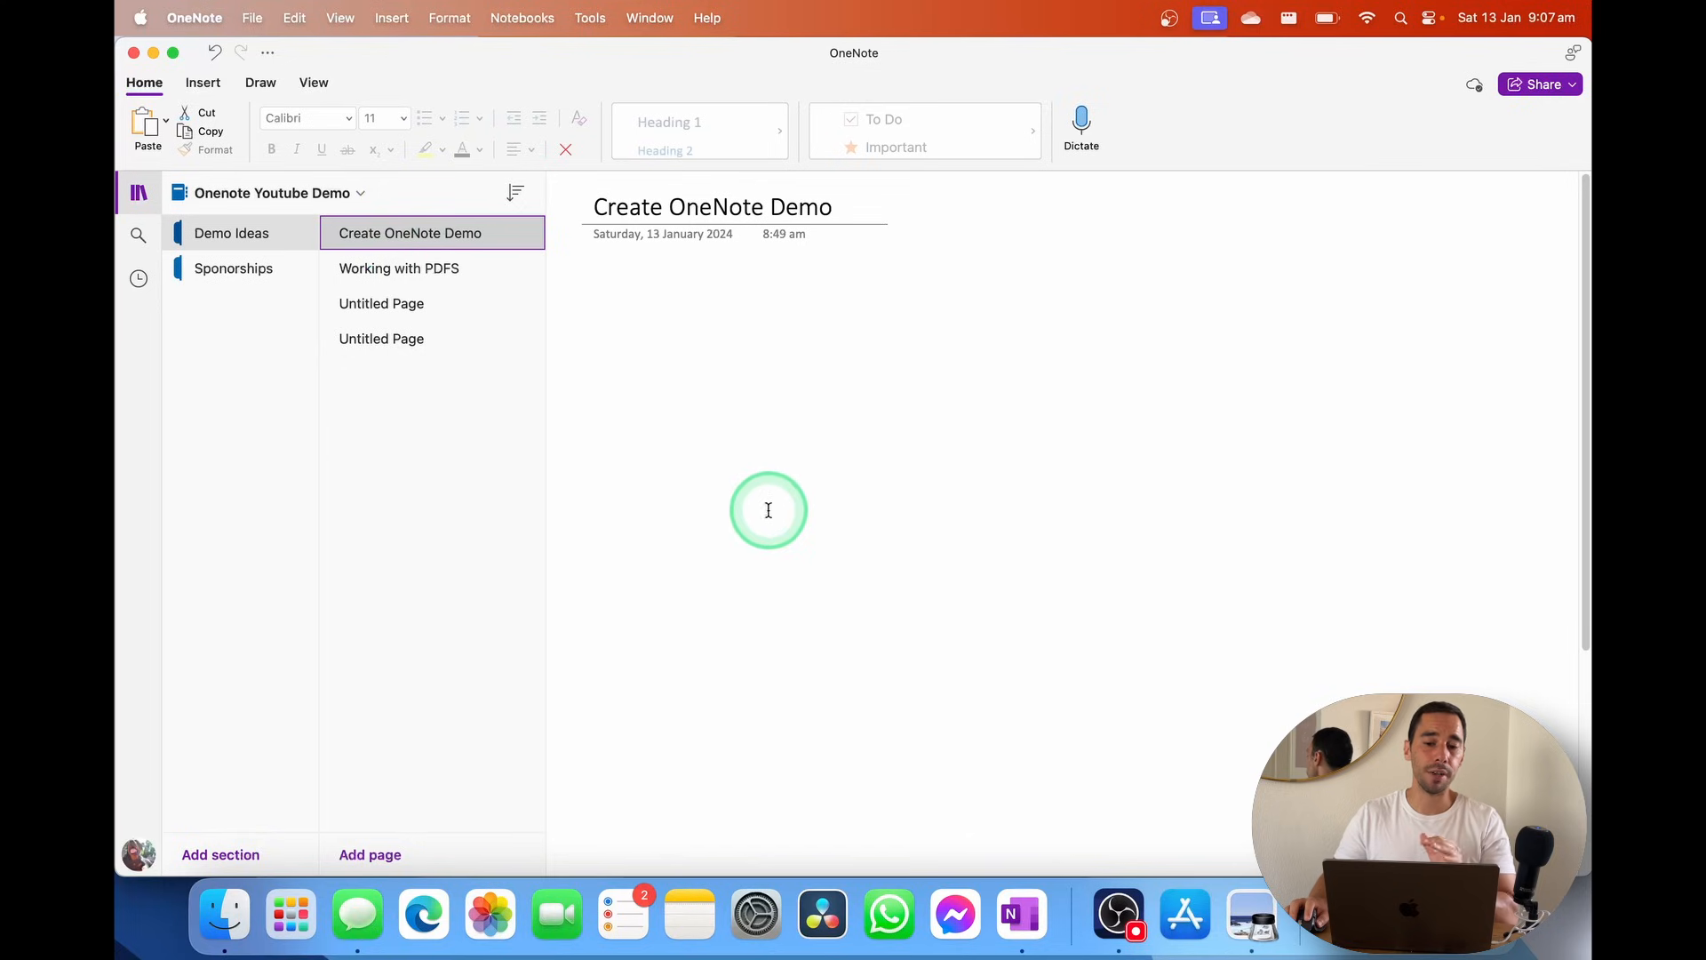
click(769, 510)
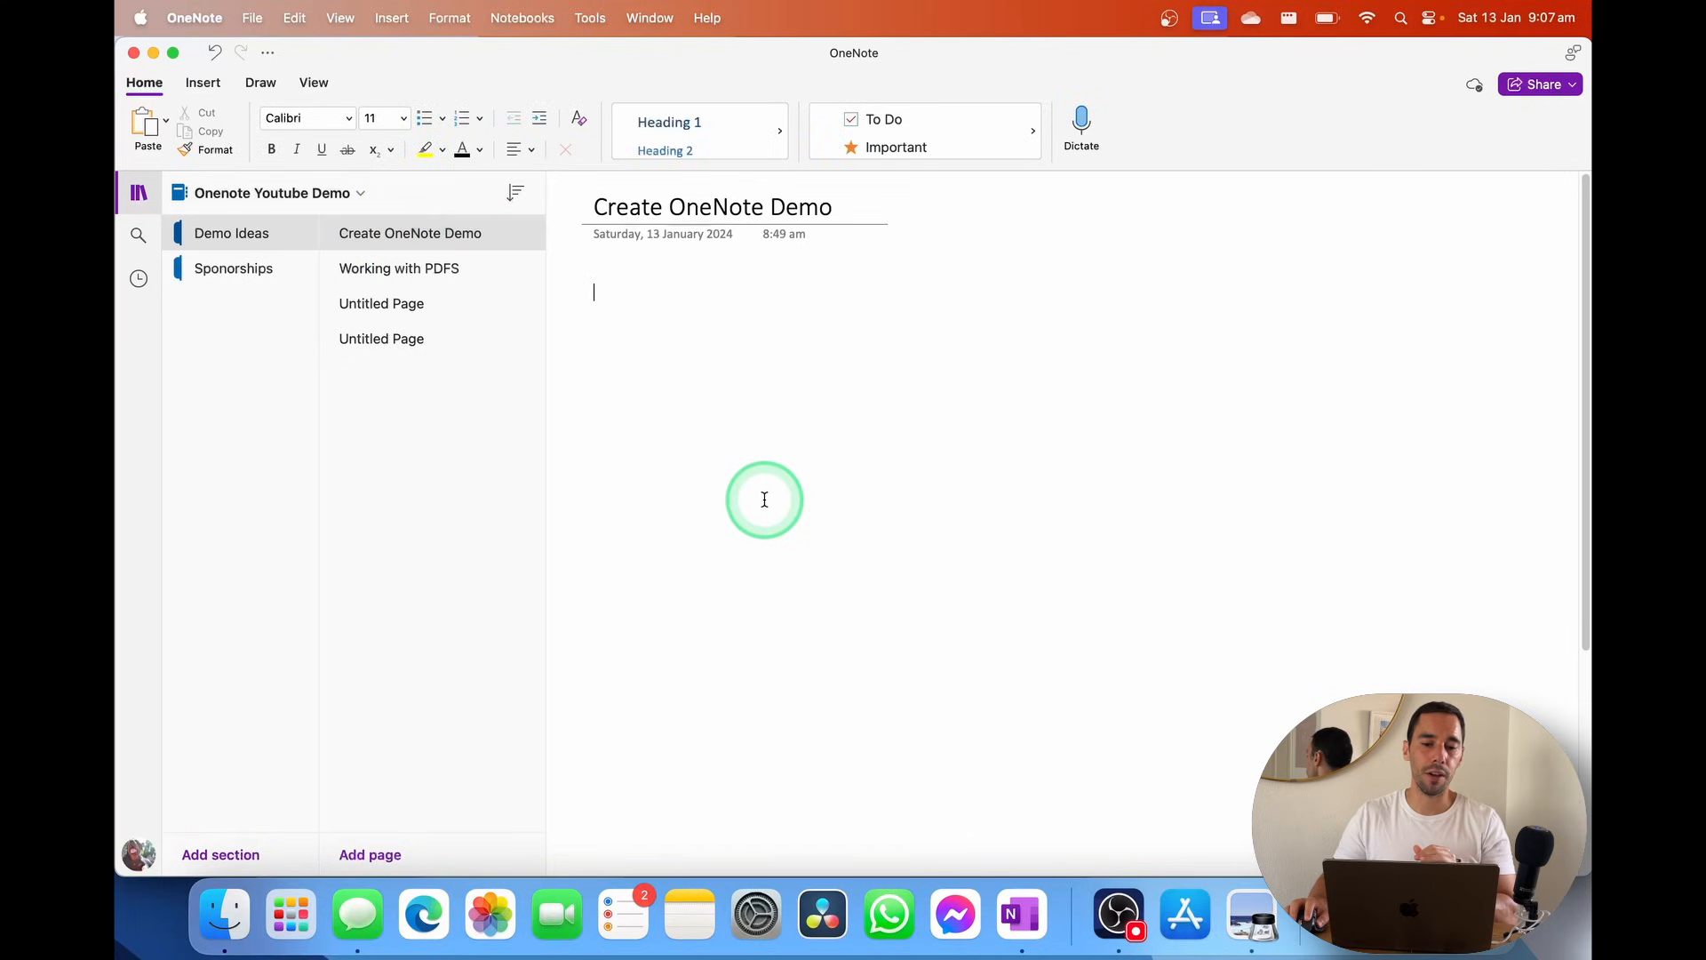
right_click(401, 233)
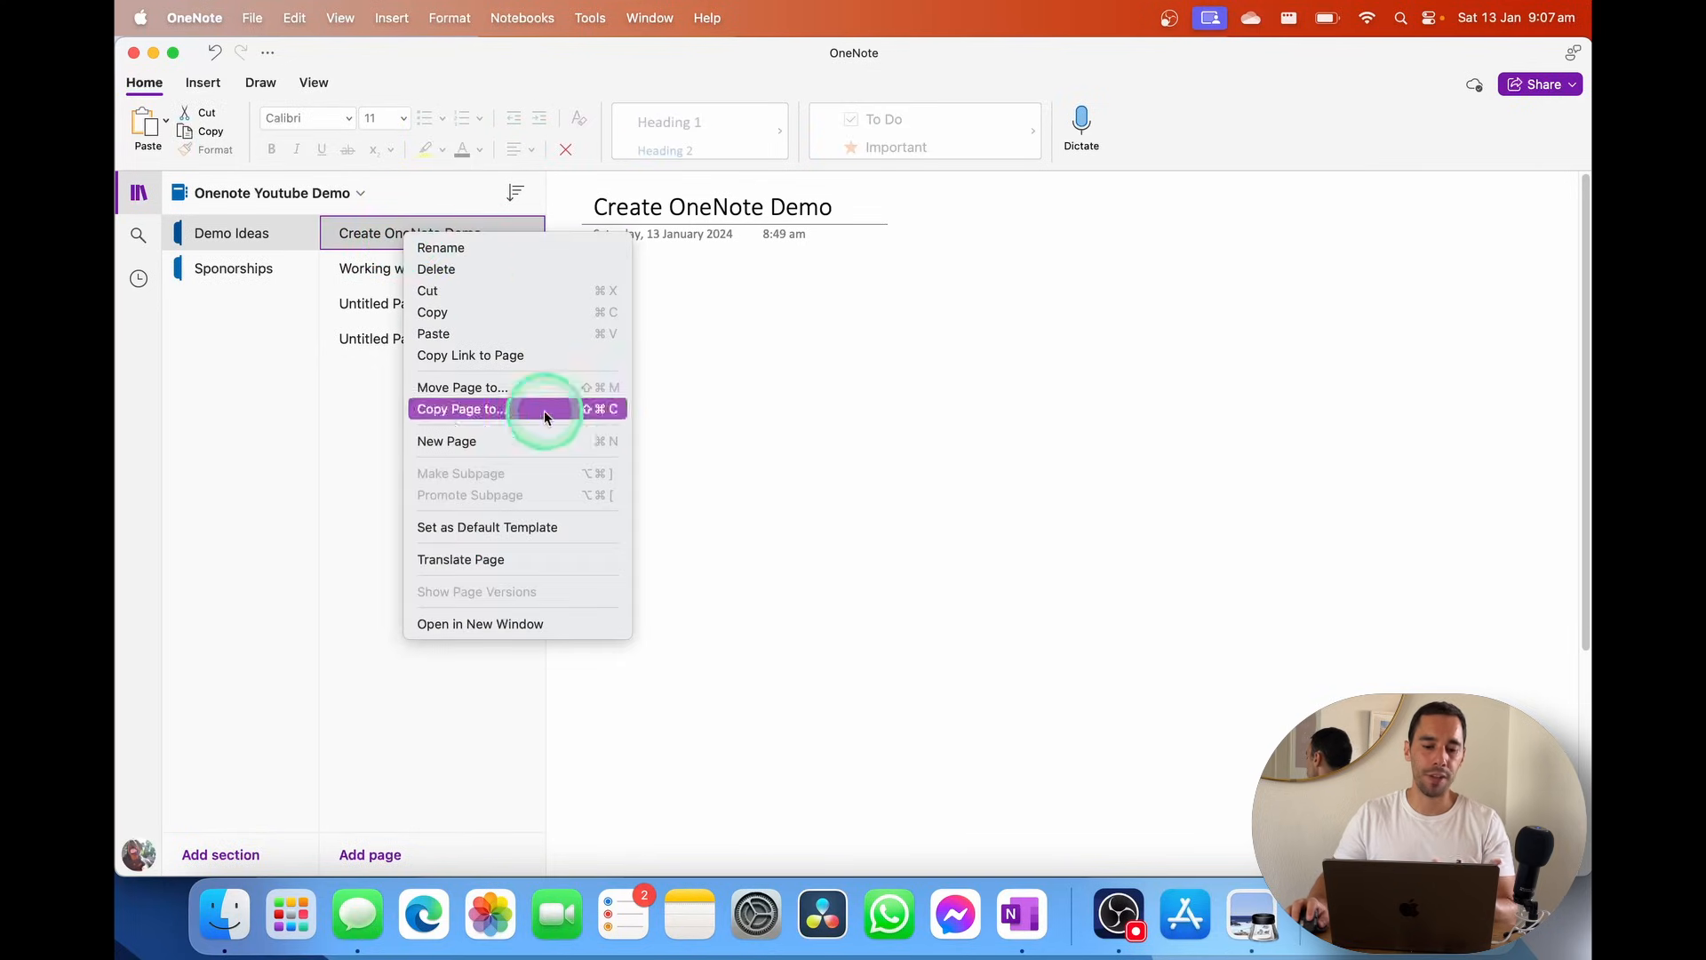
click(519, 622)
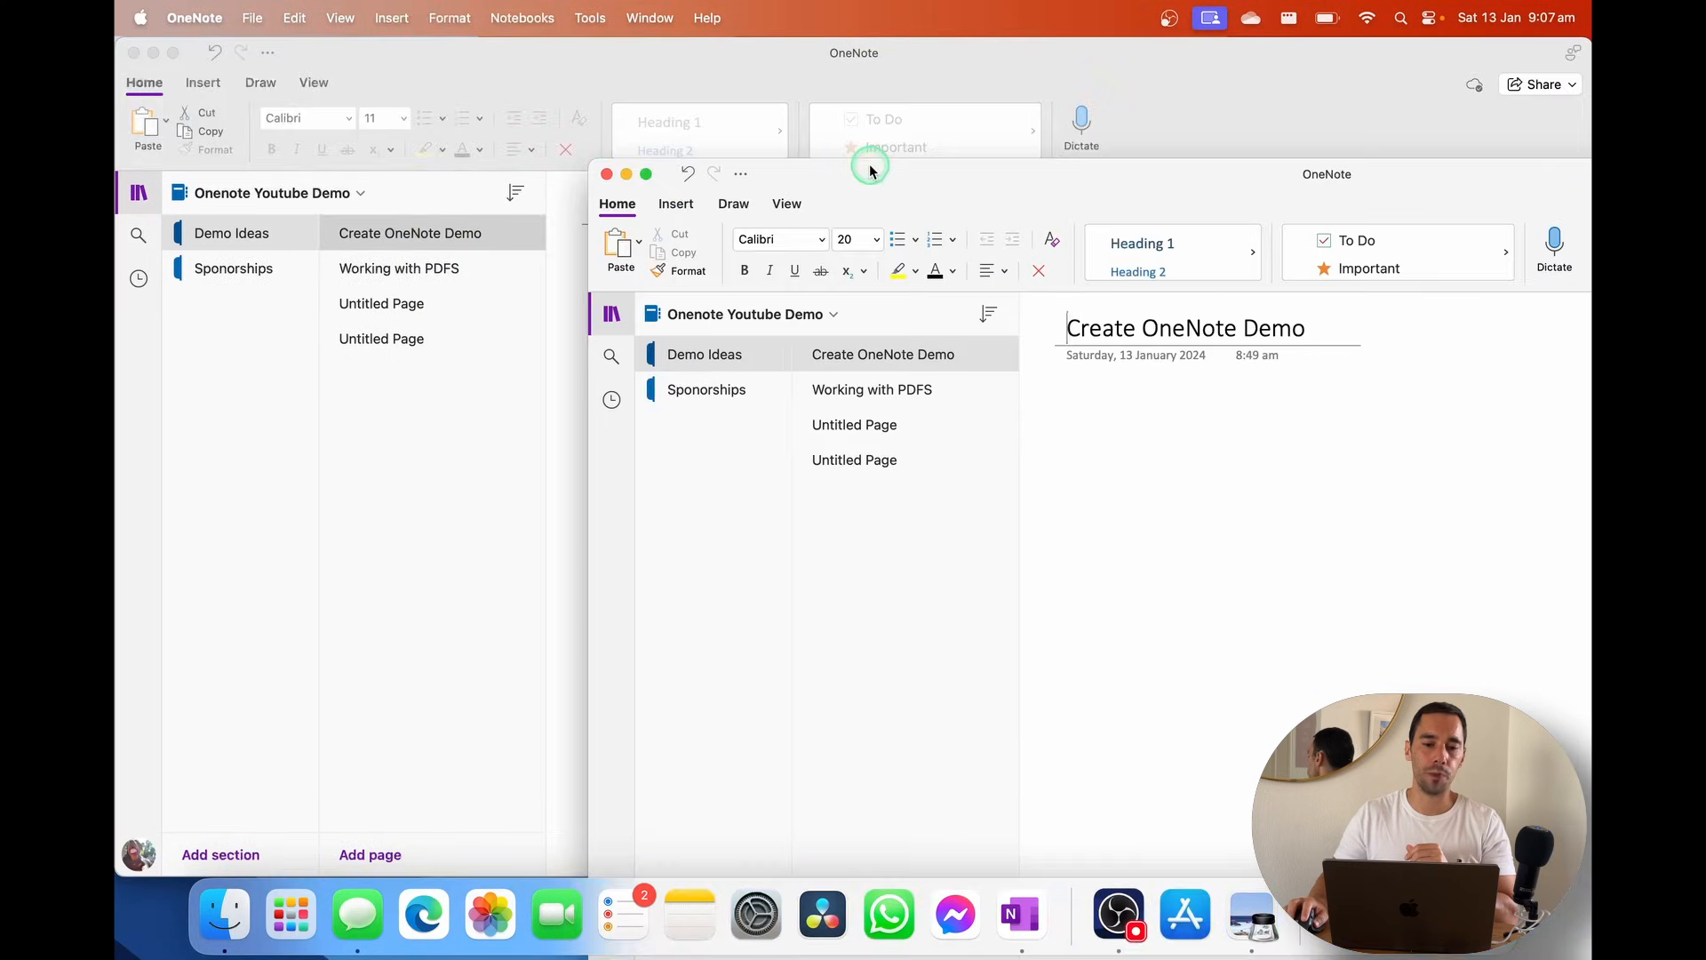
Snap the original window to the left half and the new window to the right
click(470, 83)
key(ctrl+alt+Left)
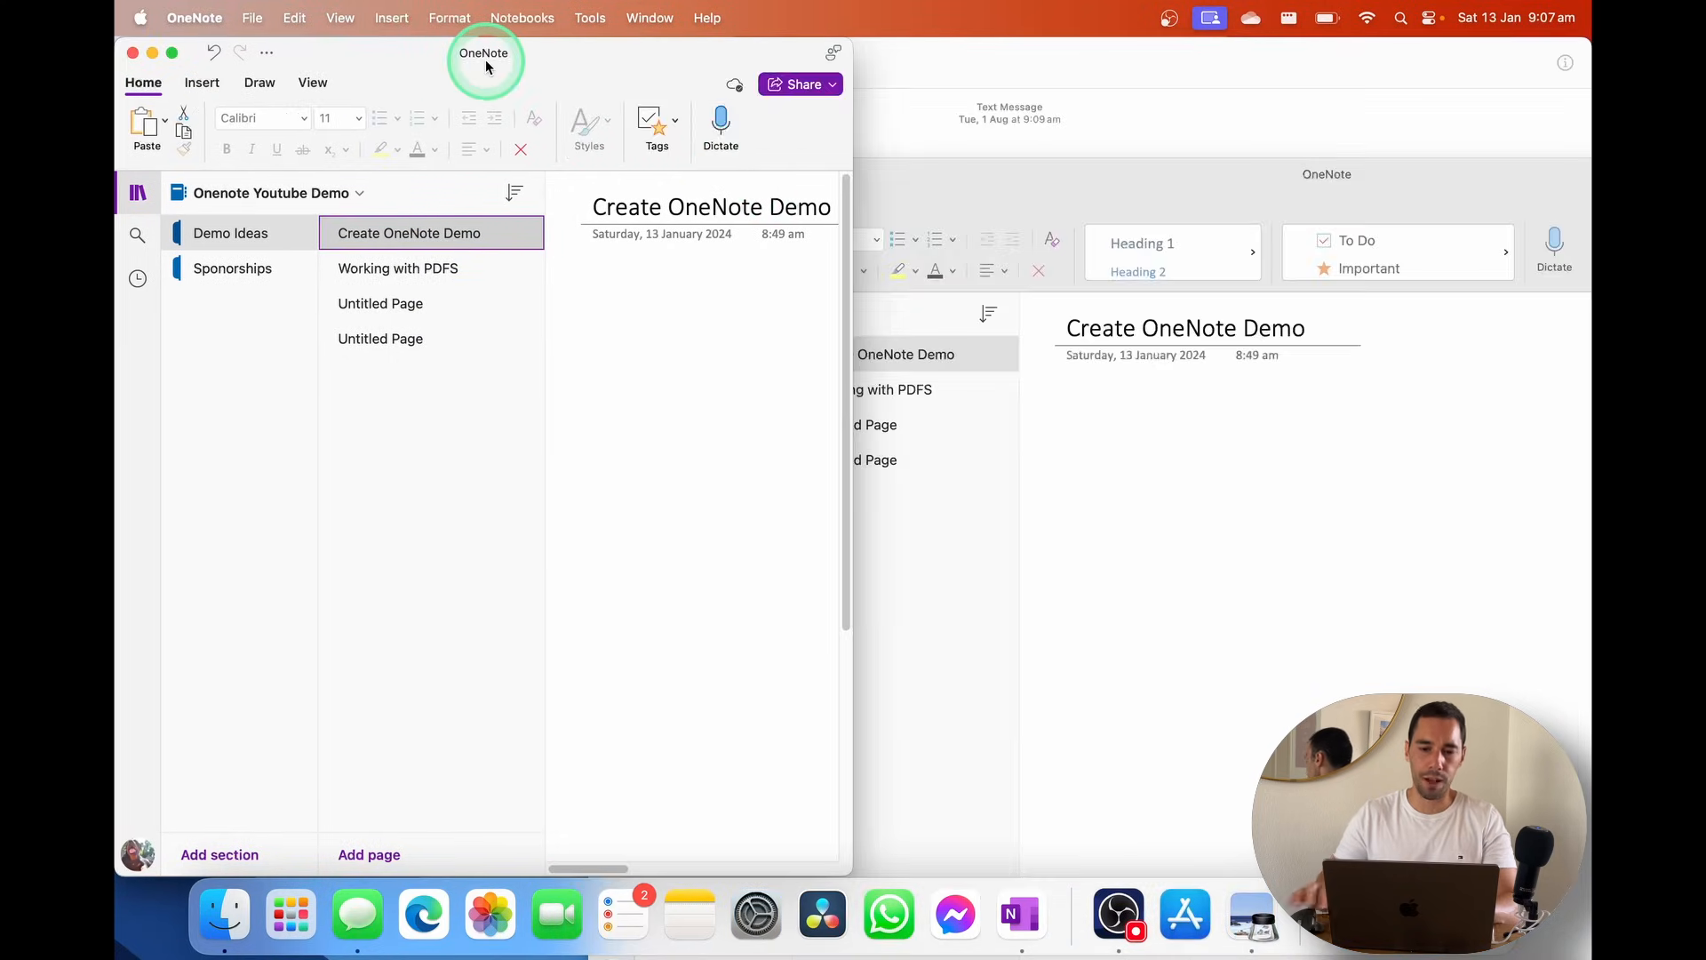
click(950, 135)
key(super+Tab)
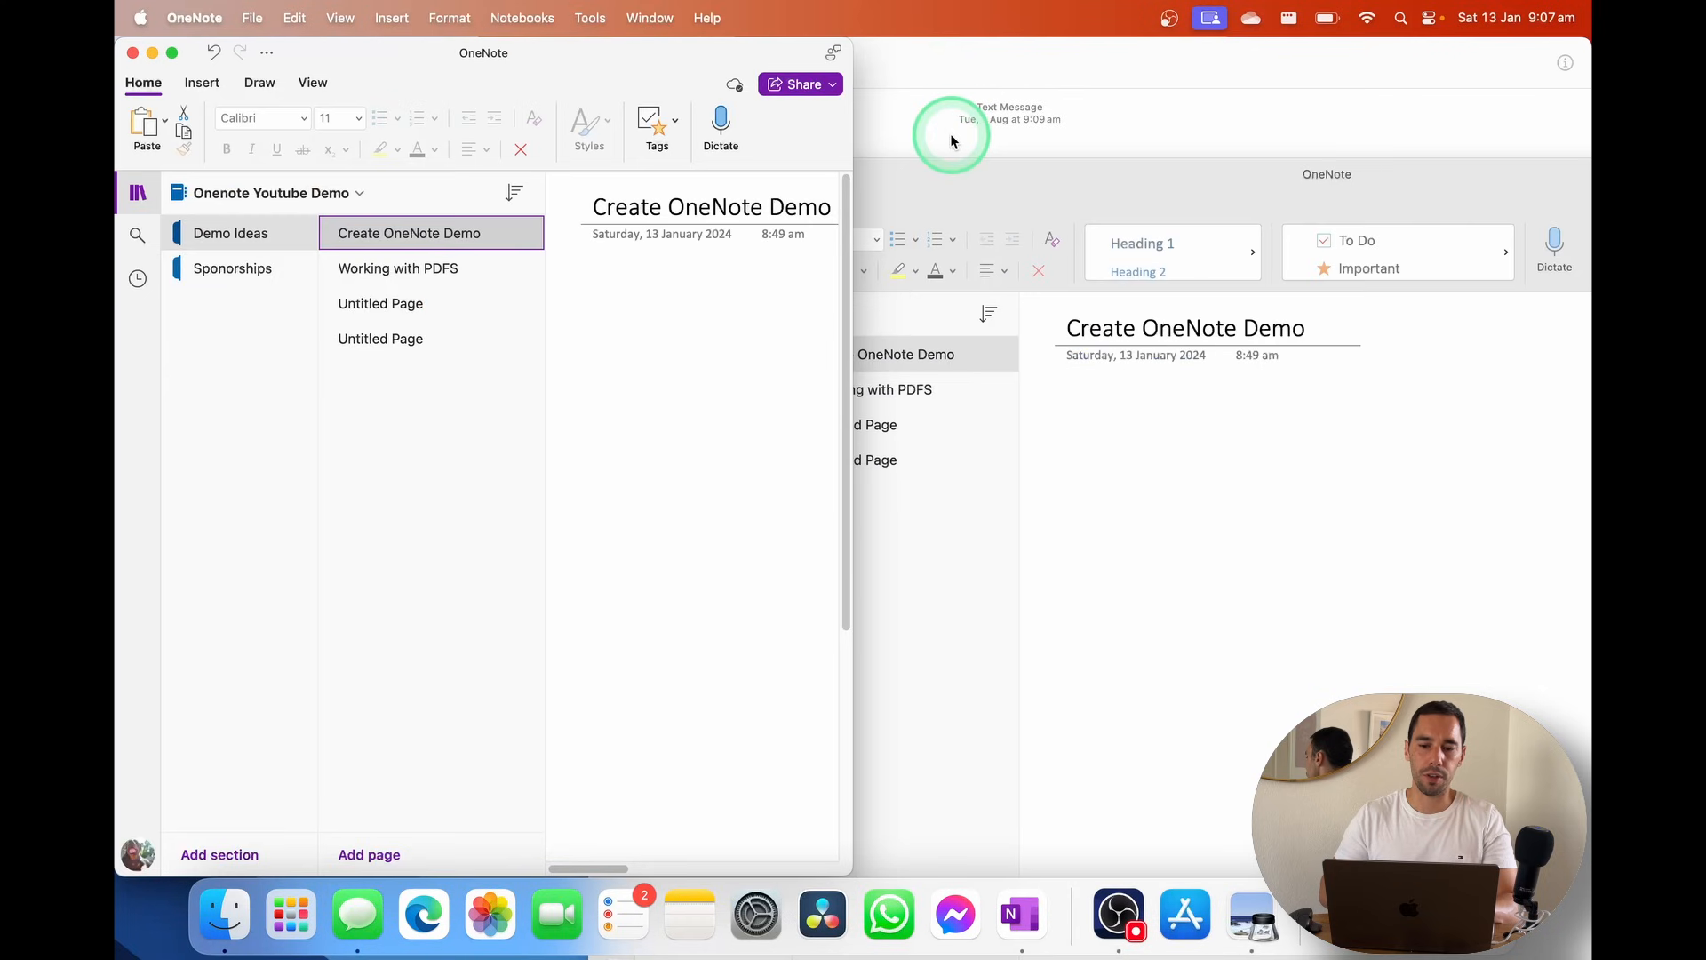
click(952, 167)
key(ctrl+alt+Right)
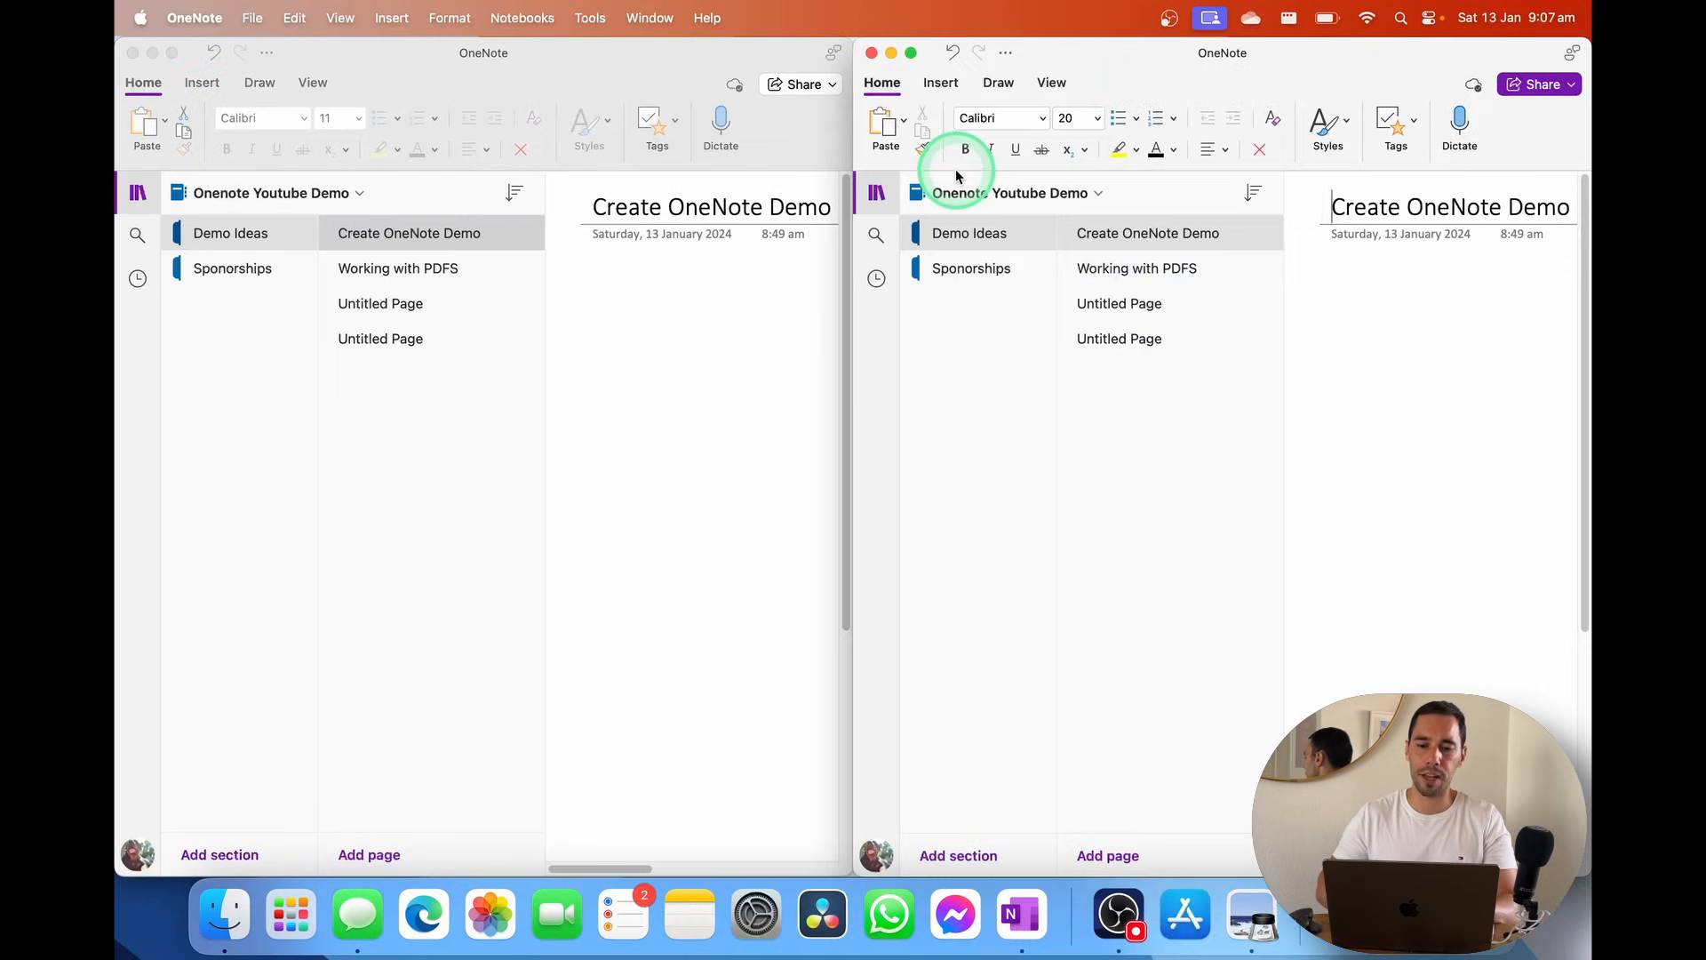
Show the YouTube notebook on the left, collapse both navigation panes, and tick New Window
click(432, 192)
click(224, 260)
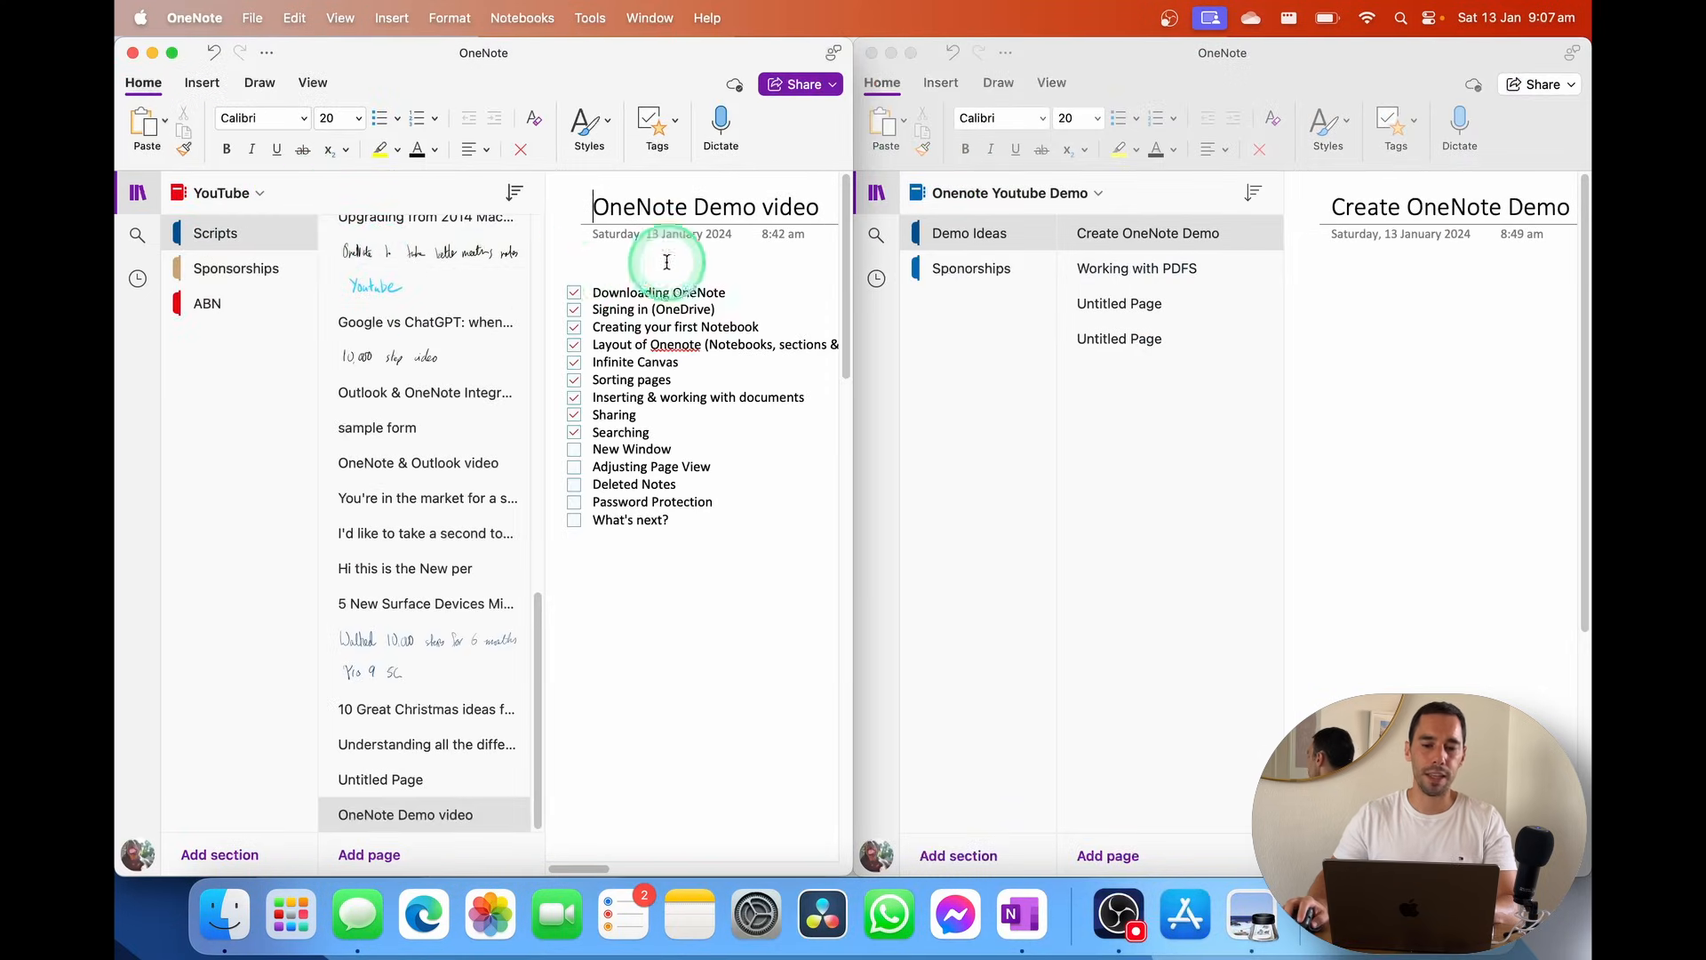
click(137, 193)
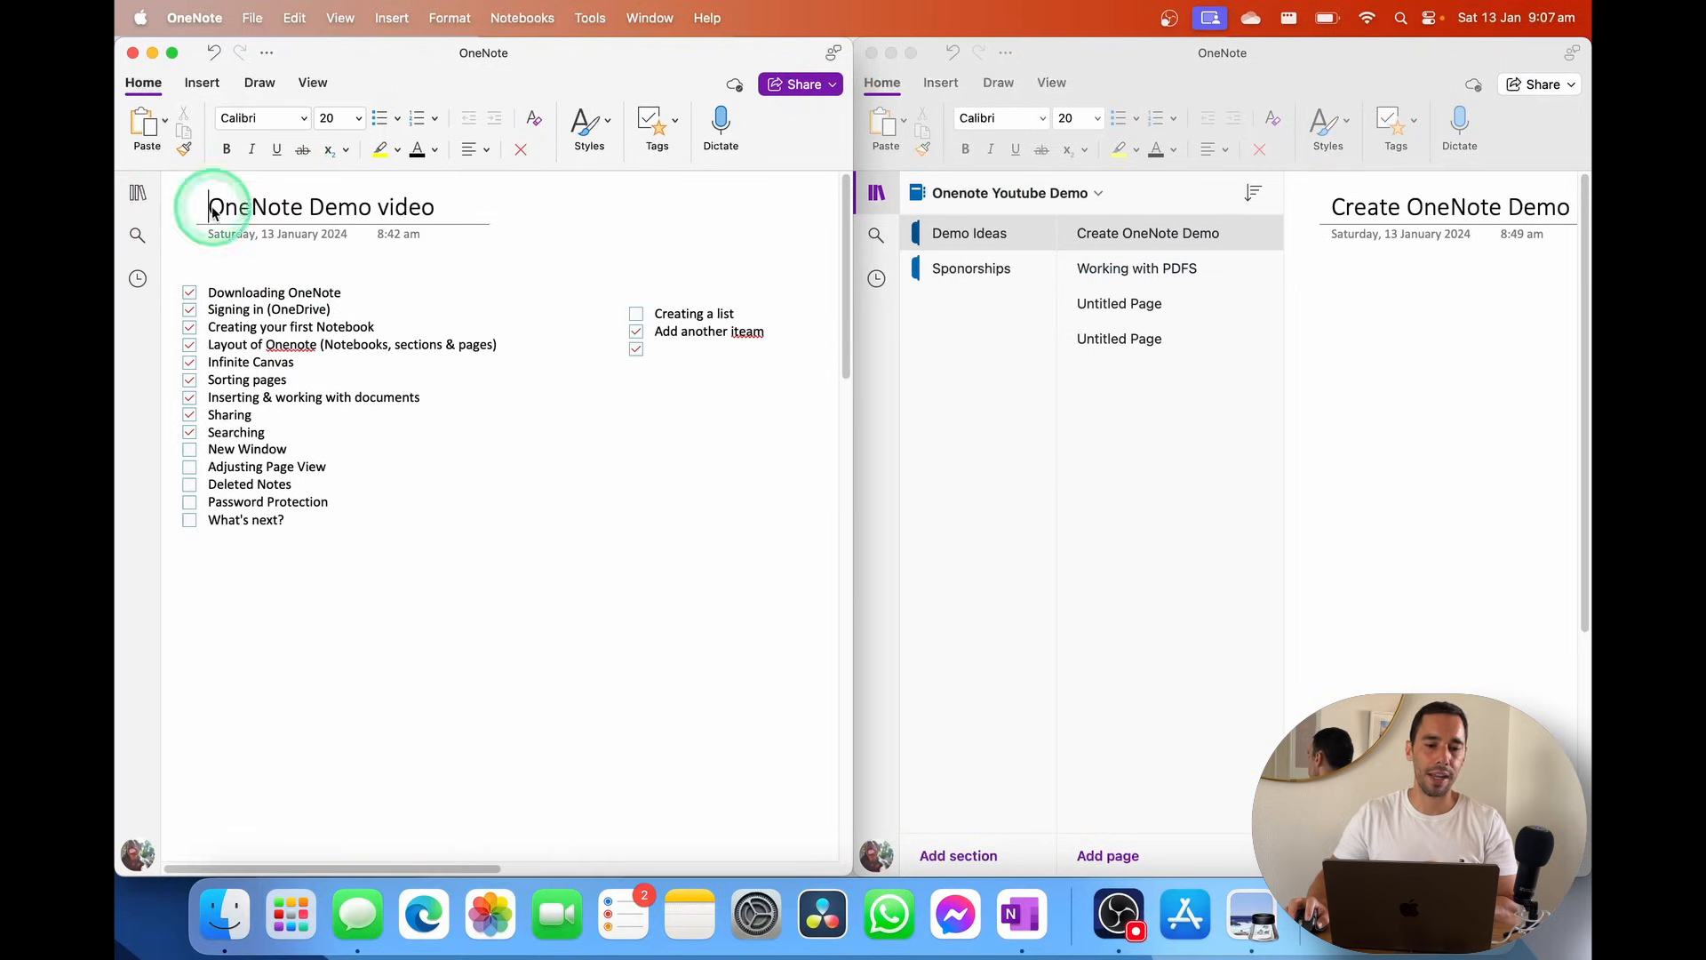
click(876, 196)
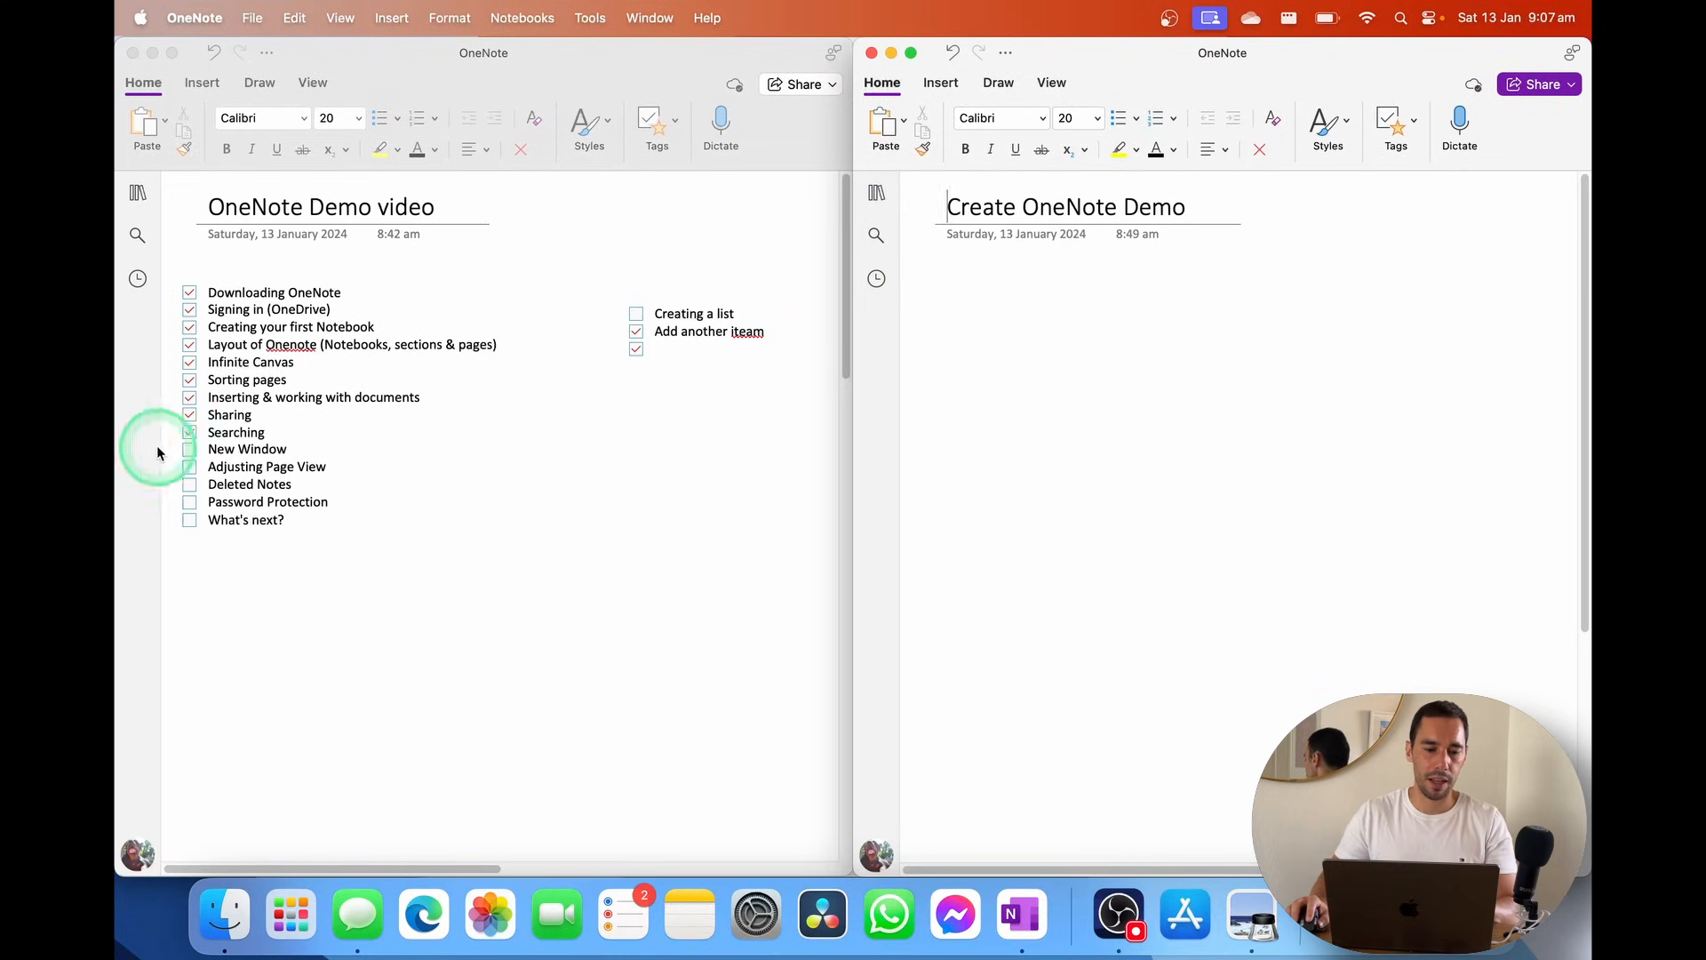
click(190, 450)
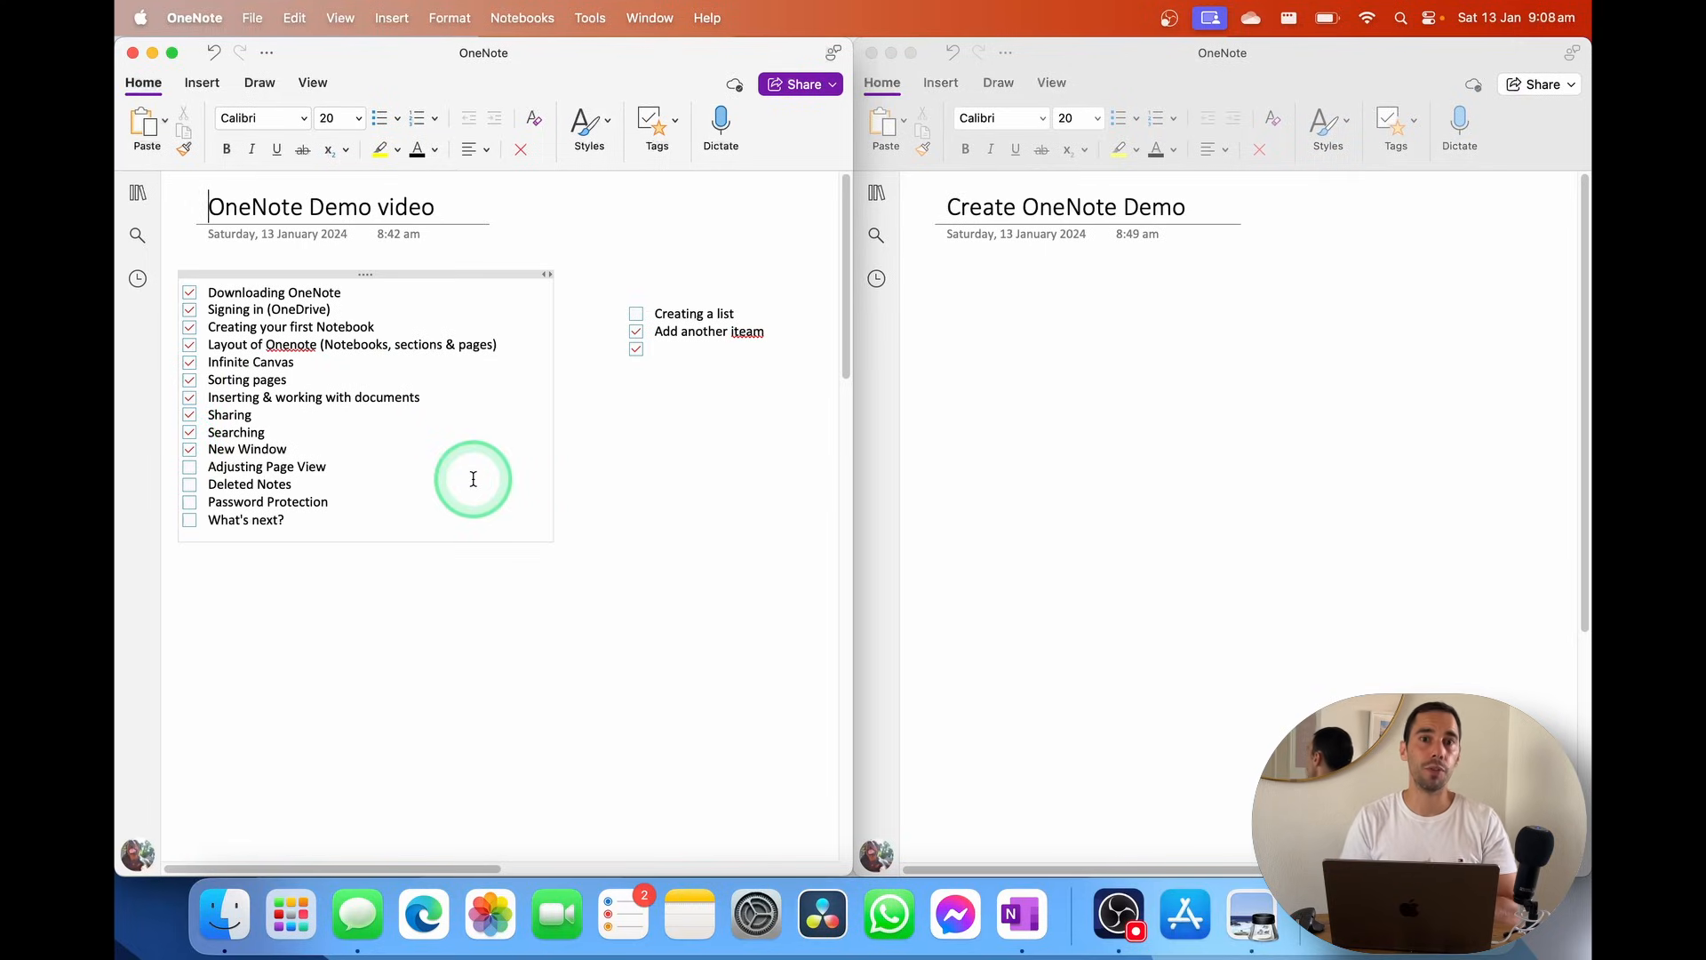
double_click(544, 63)
click(803, 233)
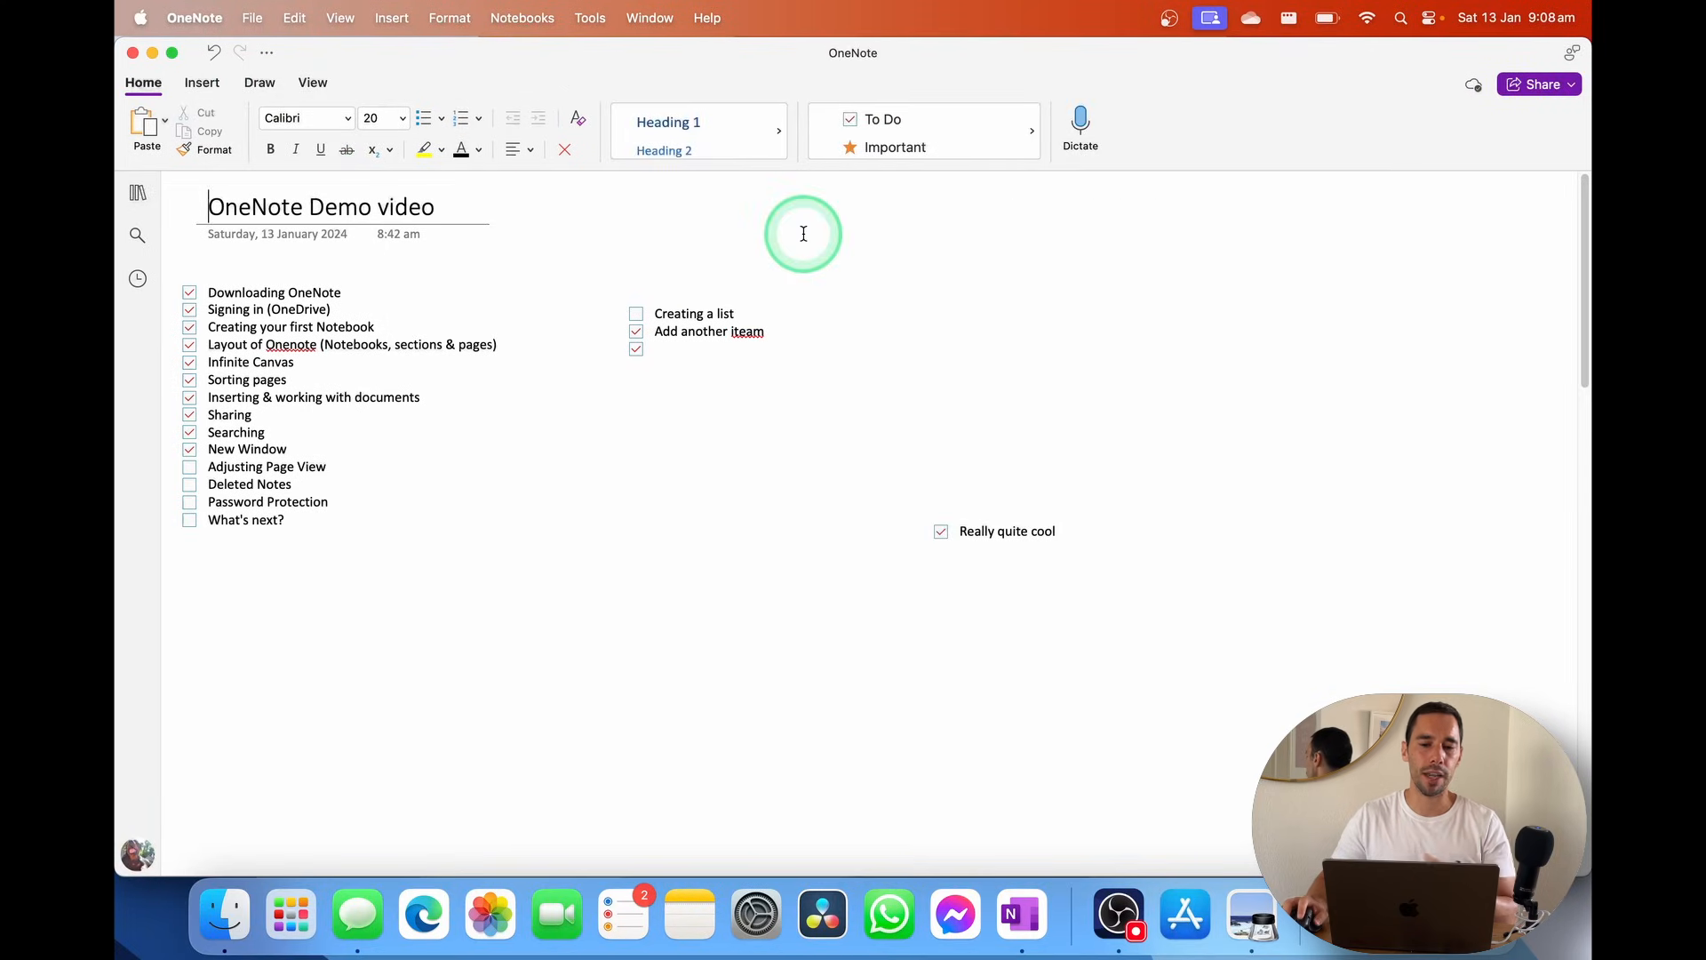
Give the Demo video page a pale blue-green paper colour
click(314, 83)
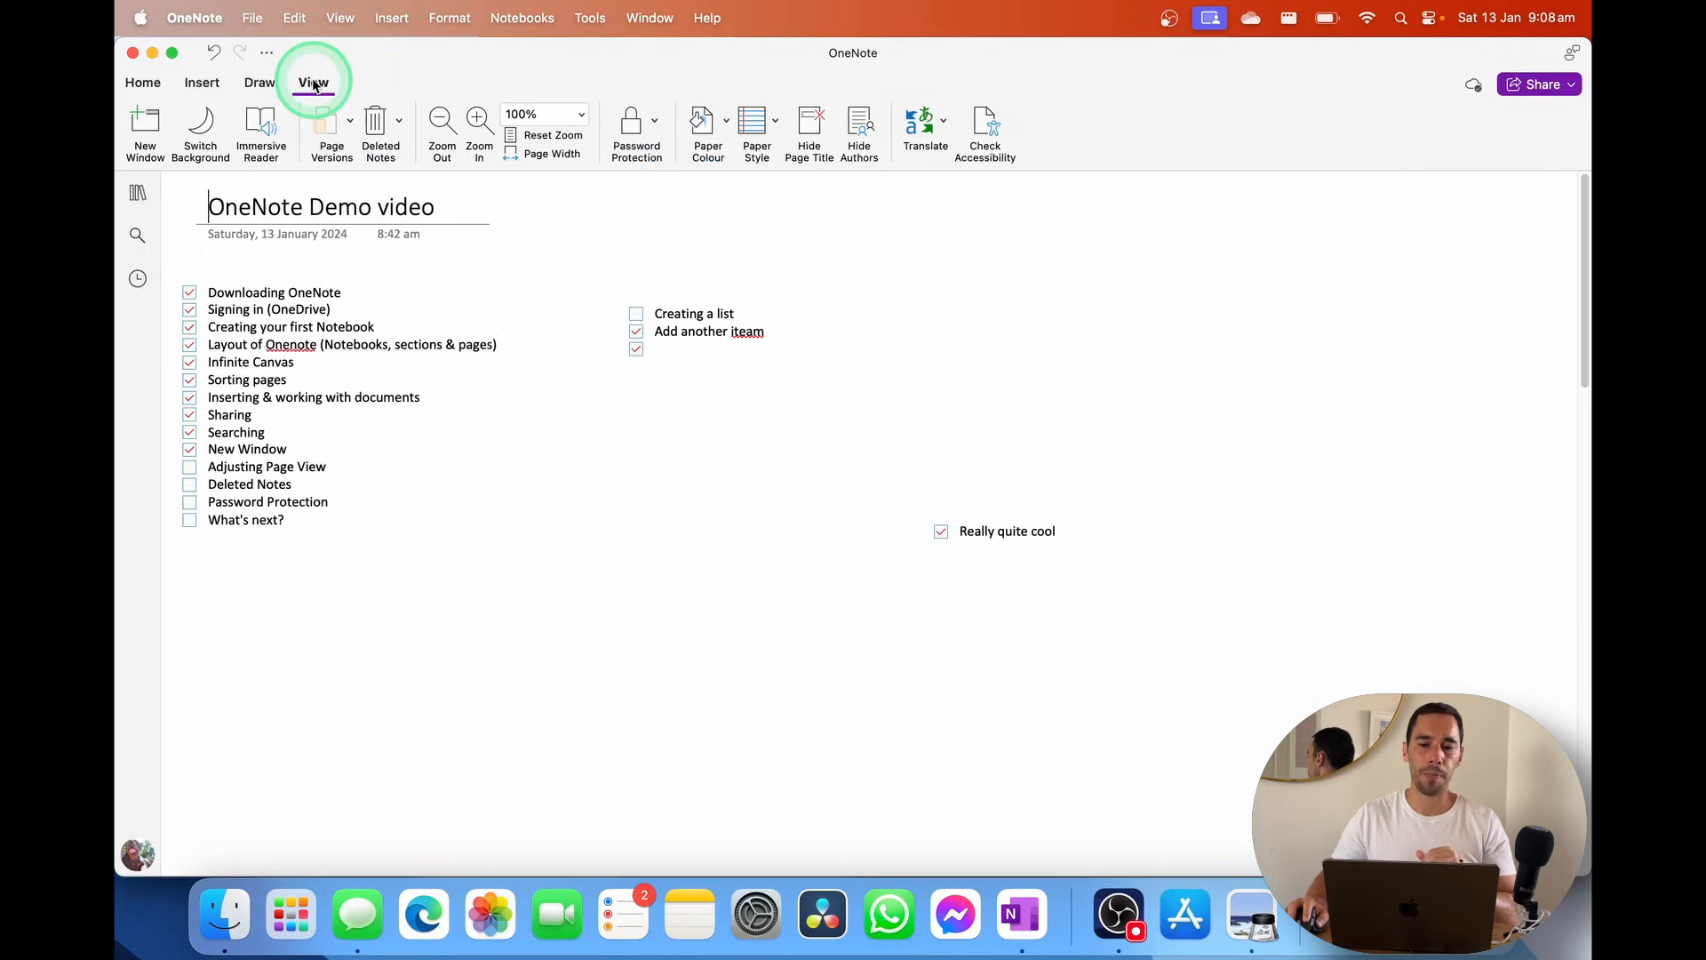
click(722, 137)
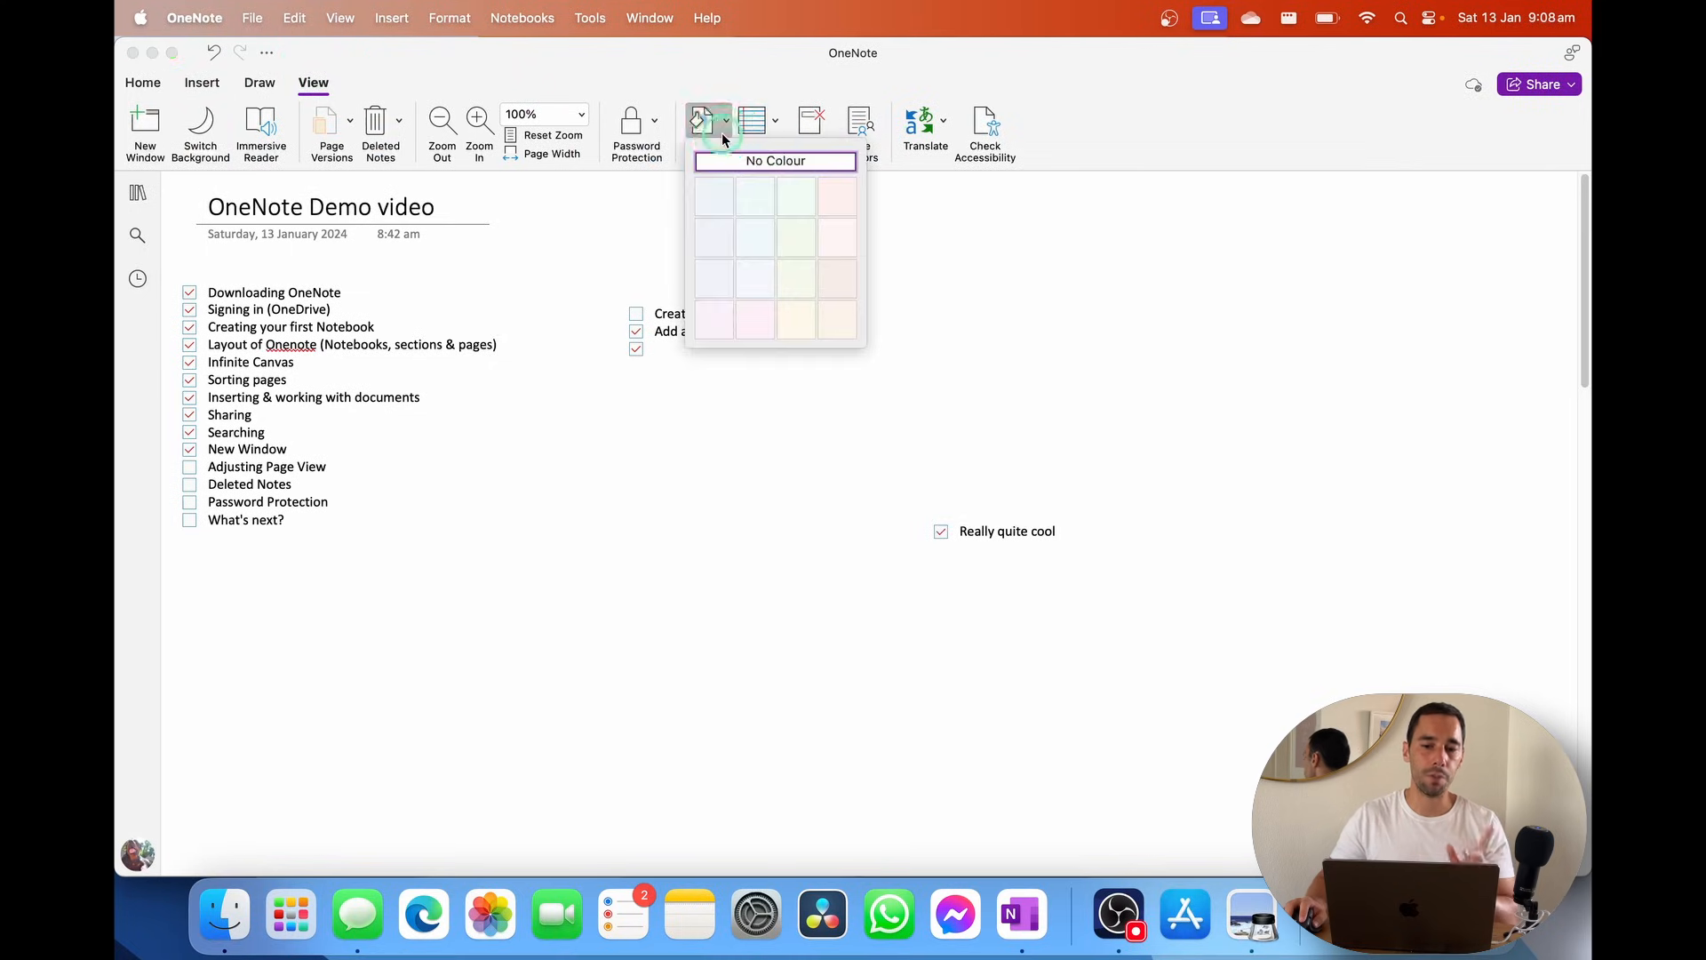
click(769, 75)
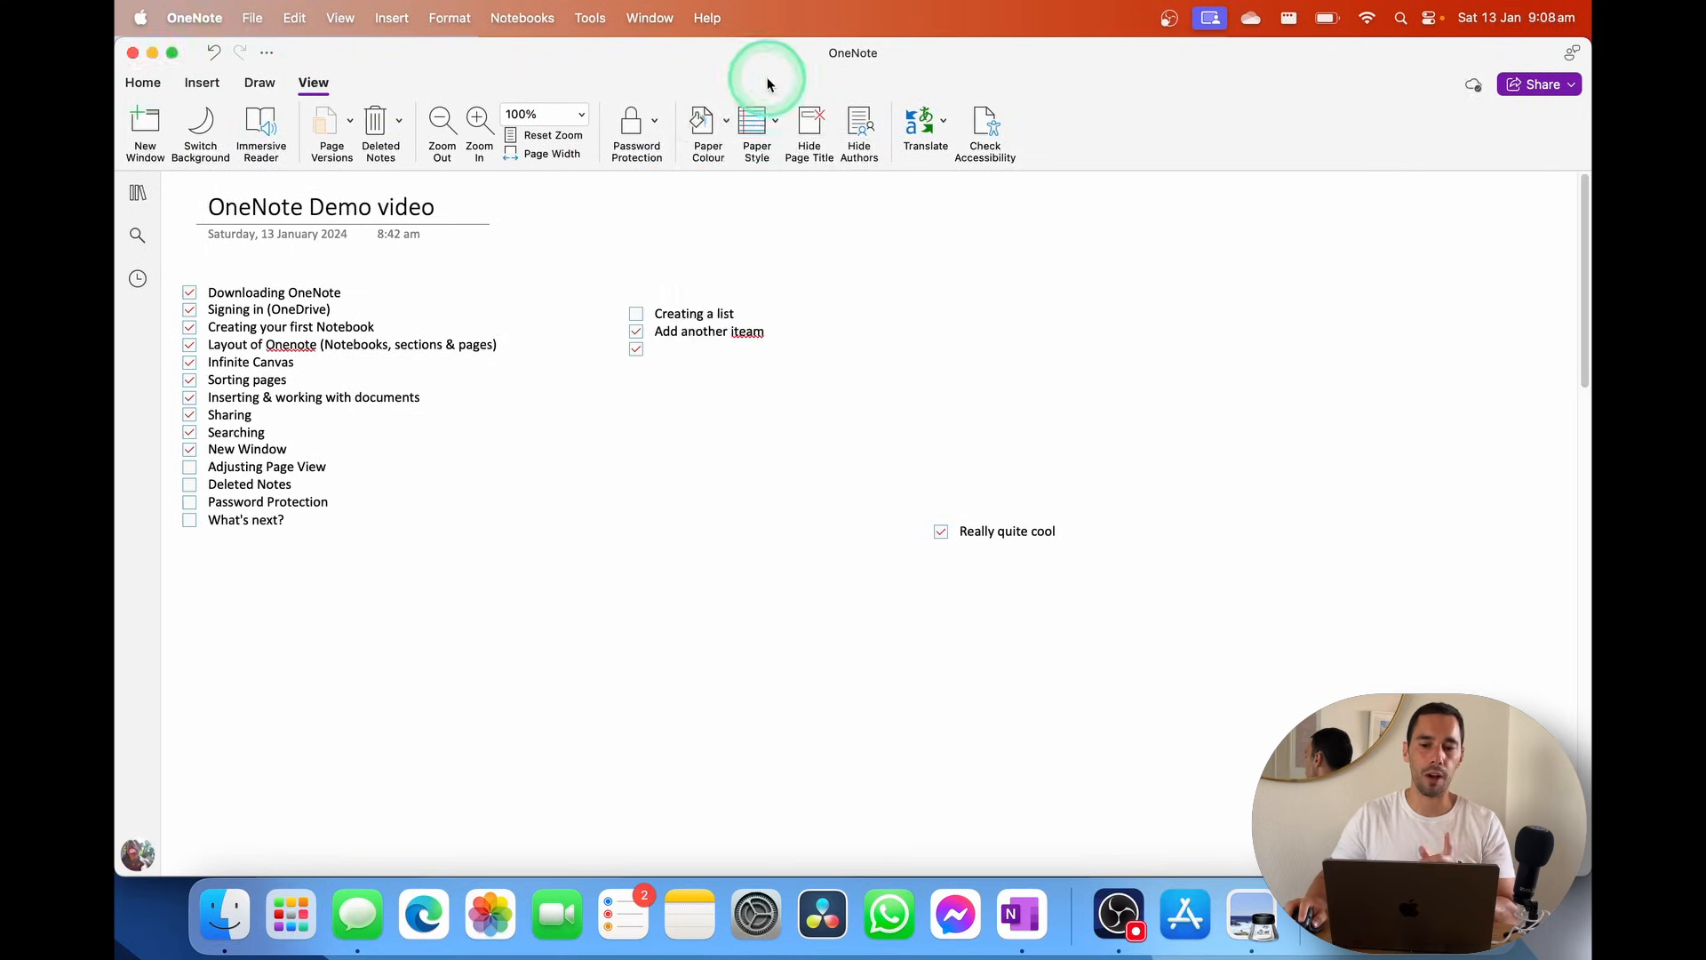
click(722, 138)
click(752, 207)
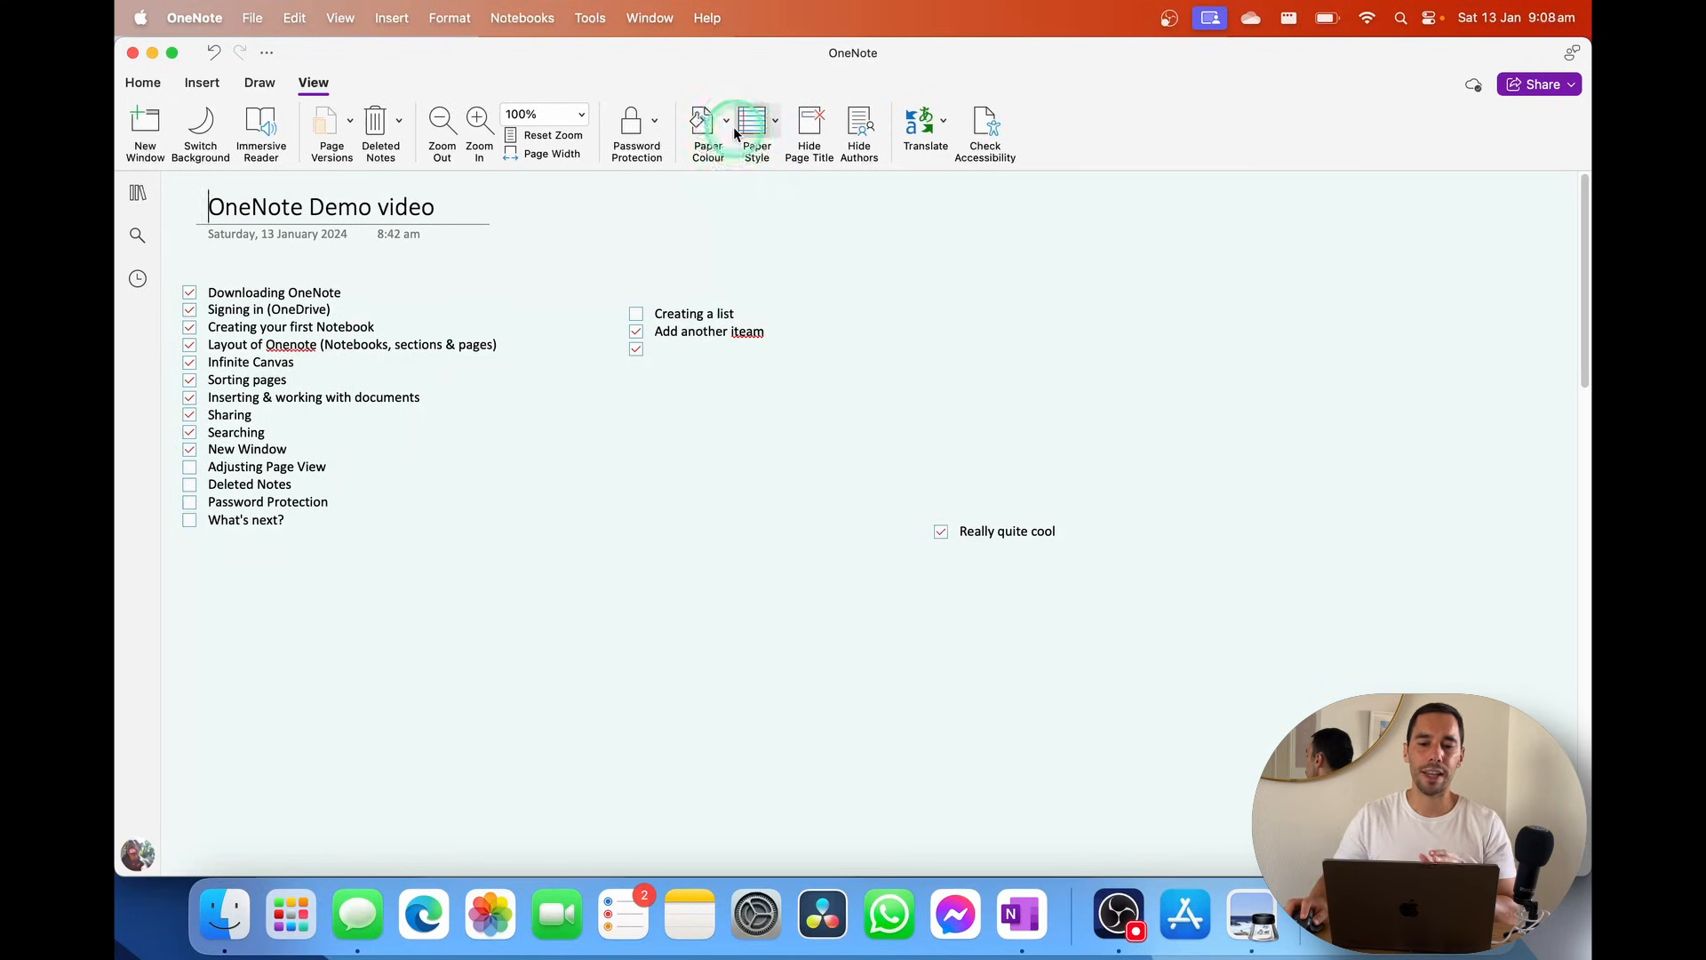
click(711, 119)
click(751, 211)
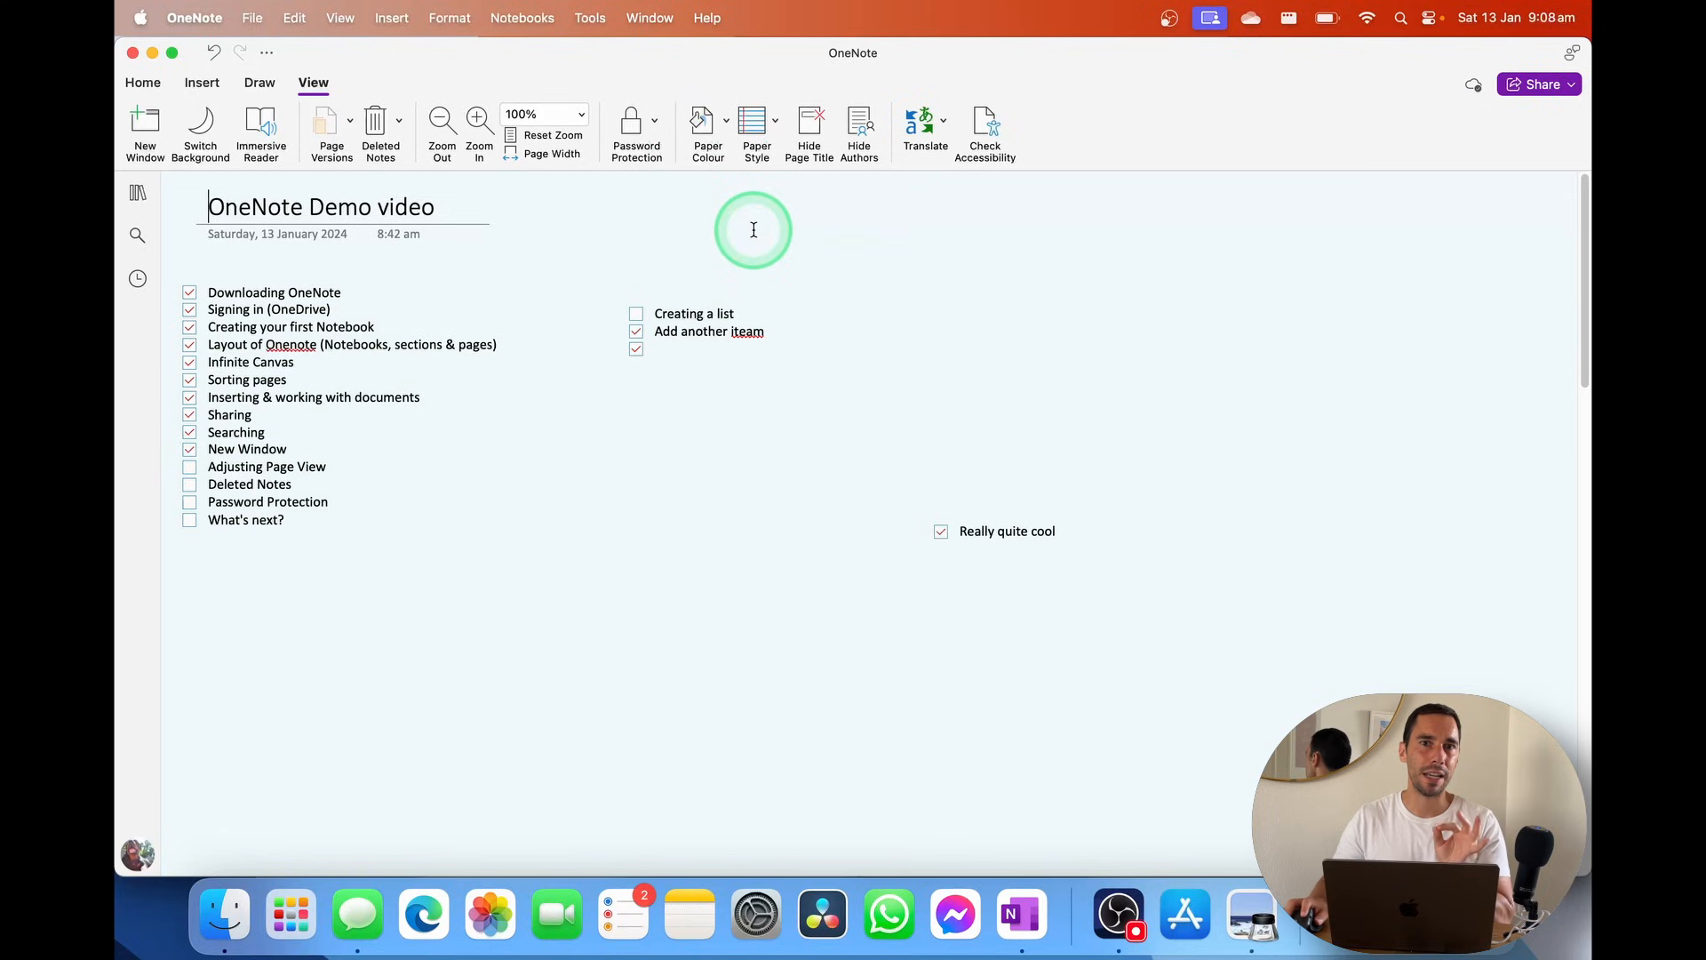
click(731, 590)
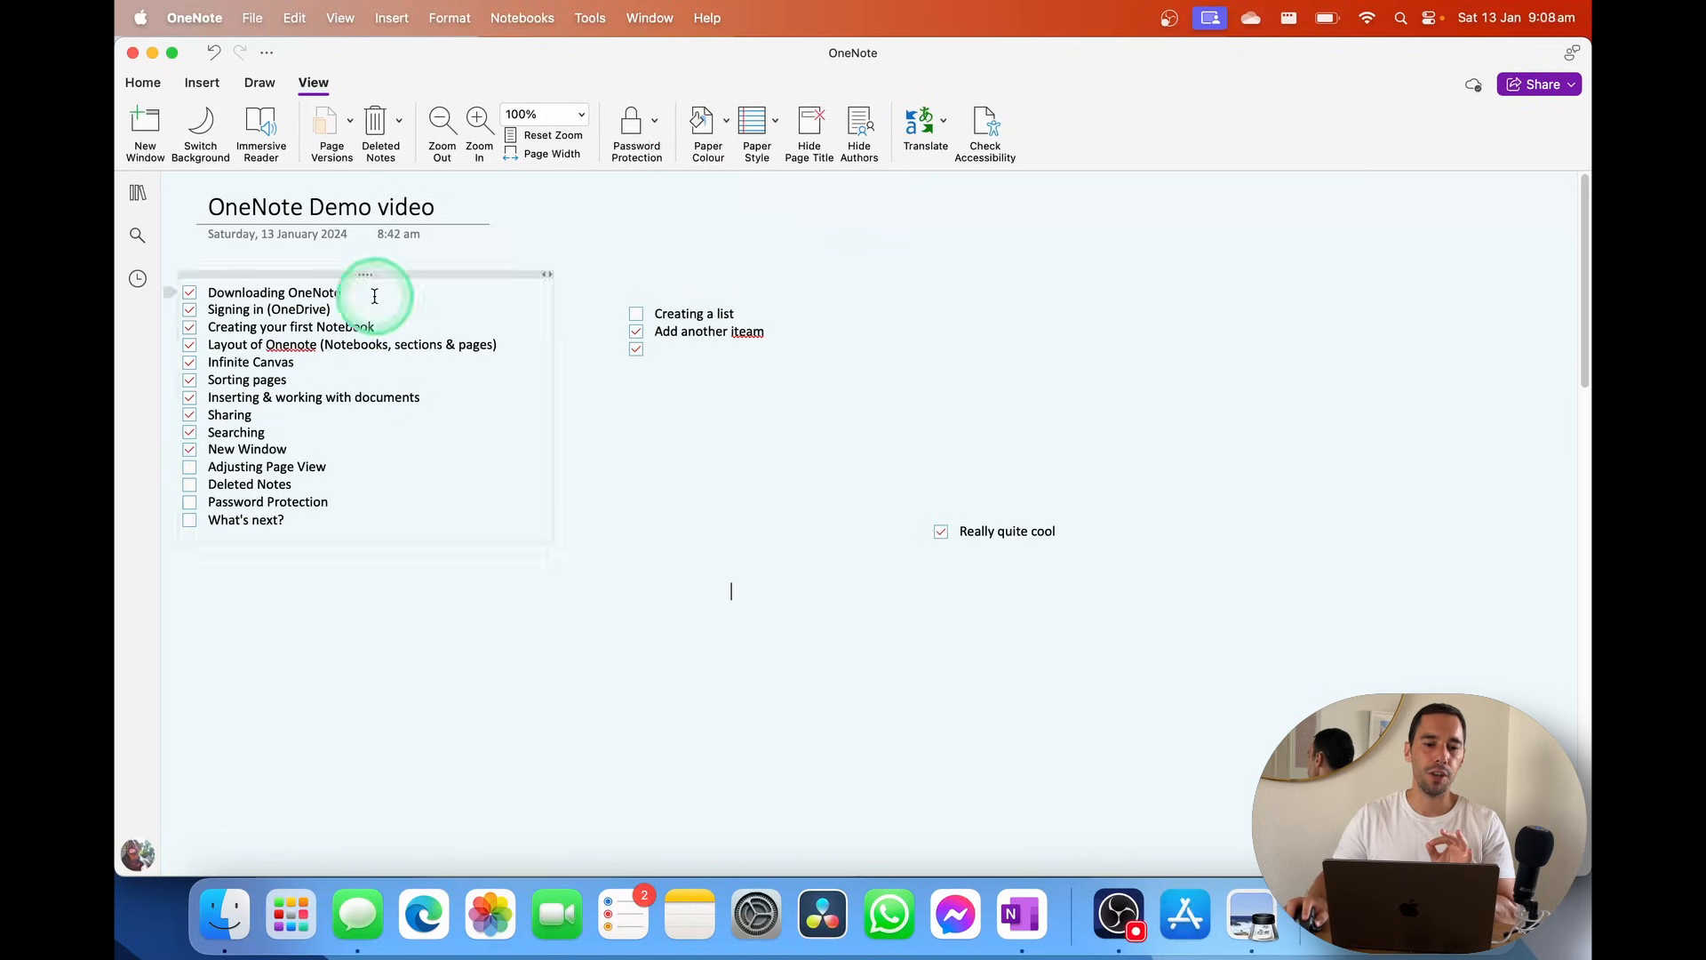
Try the dark page background, then switch it back to light
click(215, 133)
click(215, 133)
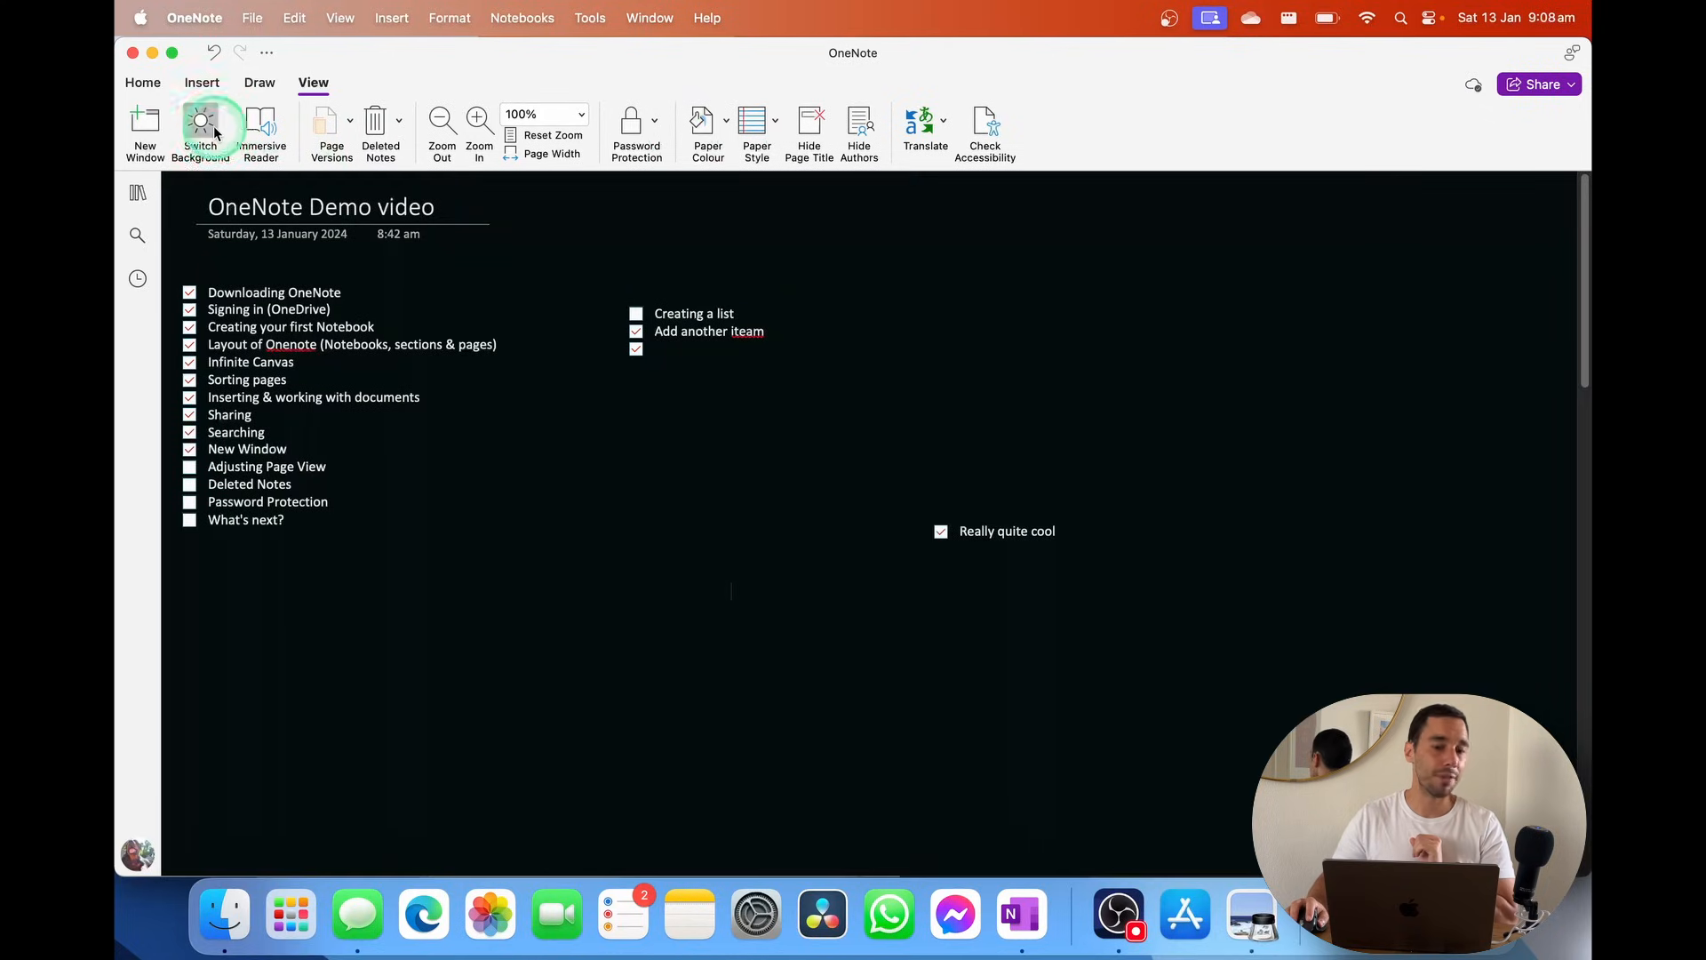
click(215, 133)
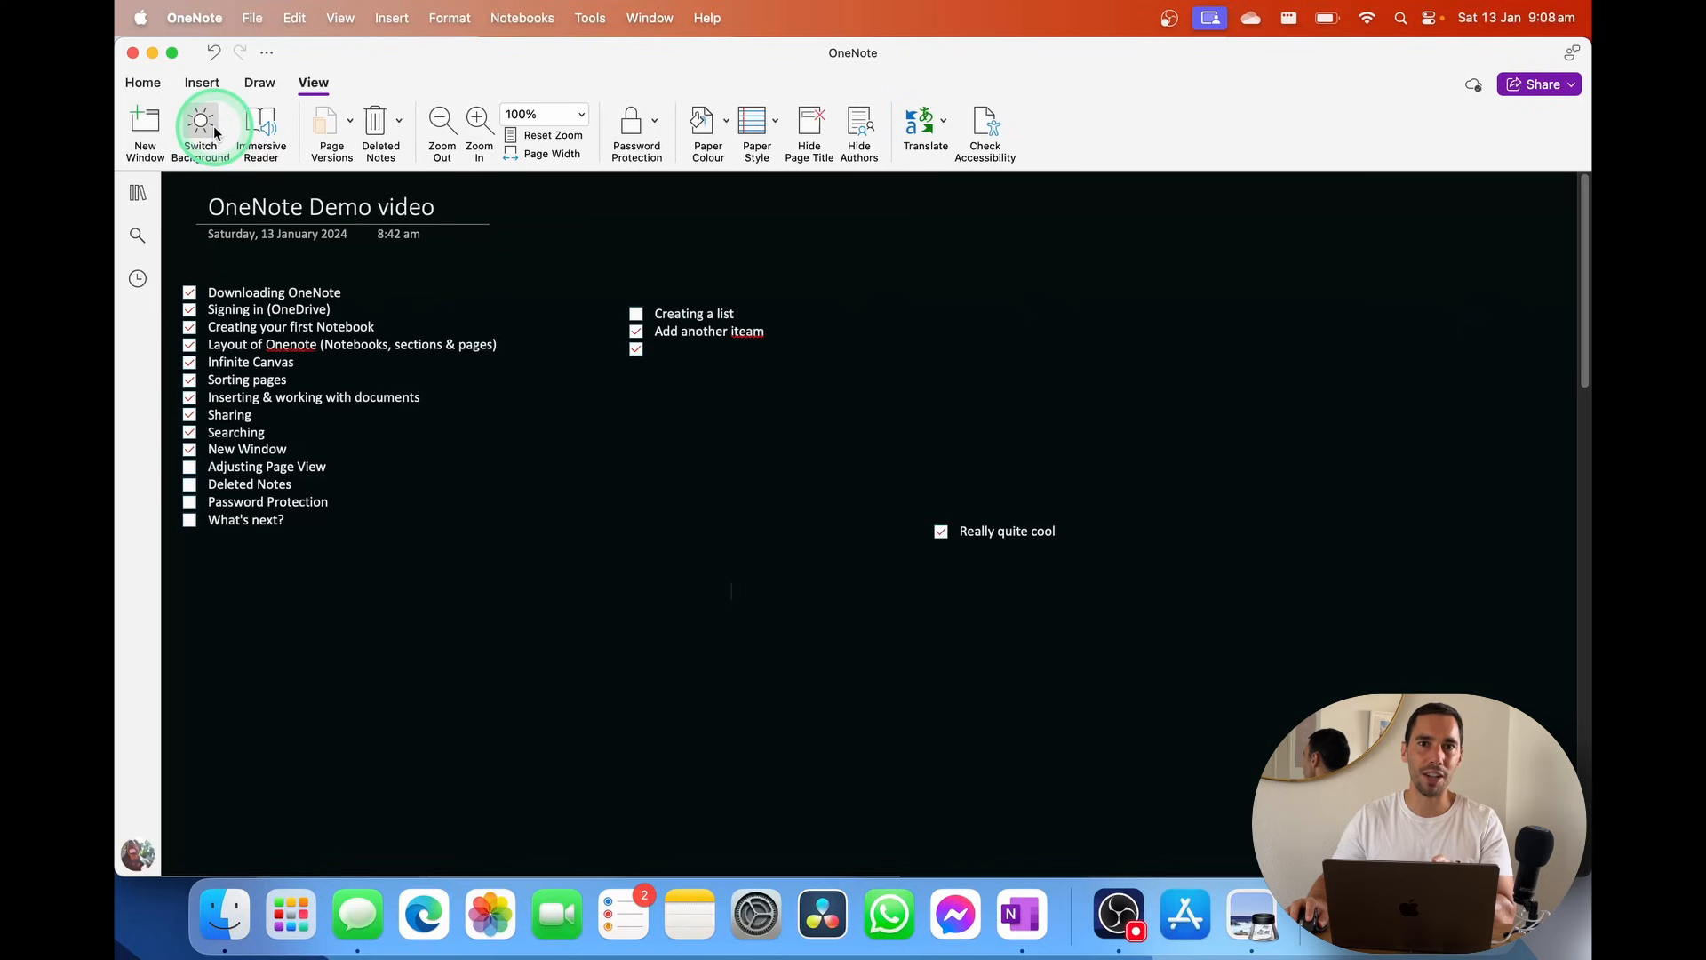
click(214, 133)
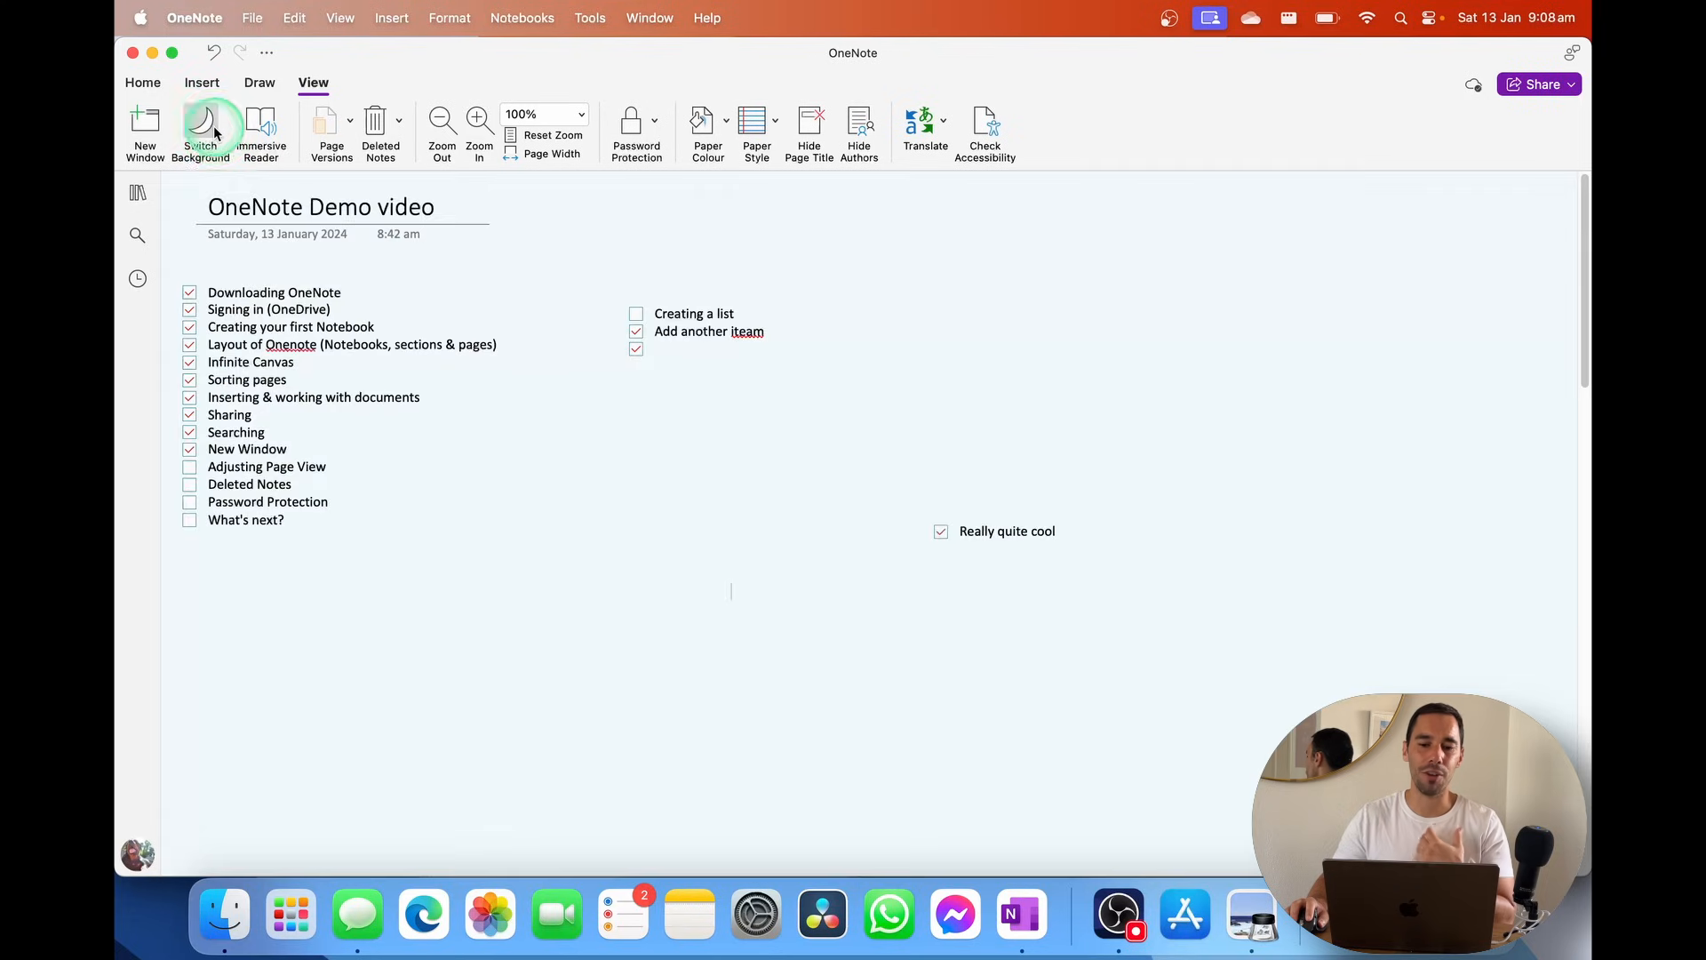
Add blue rule lines with a red margin, preview dark, then restore light
click(774, 134)
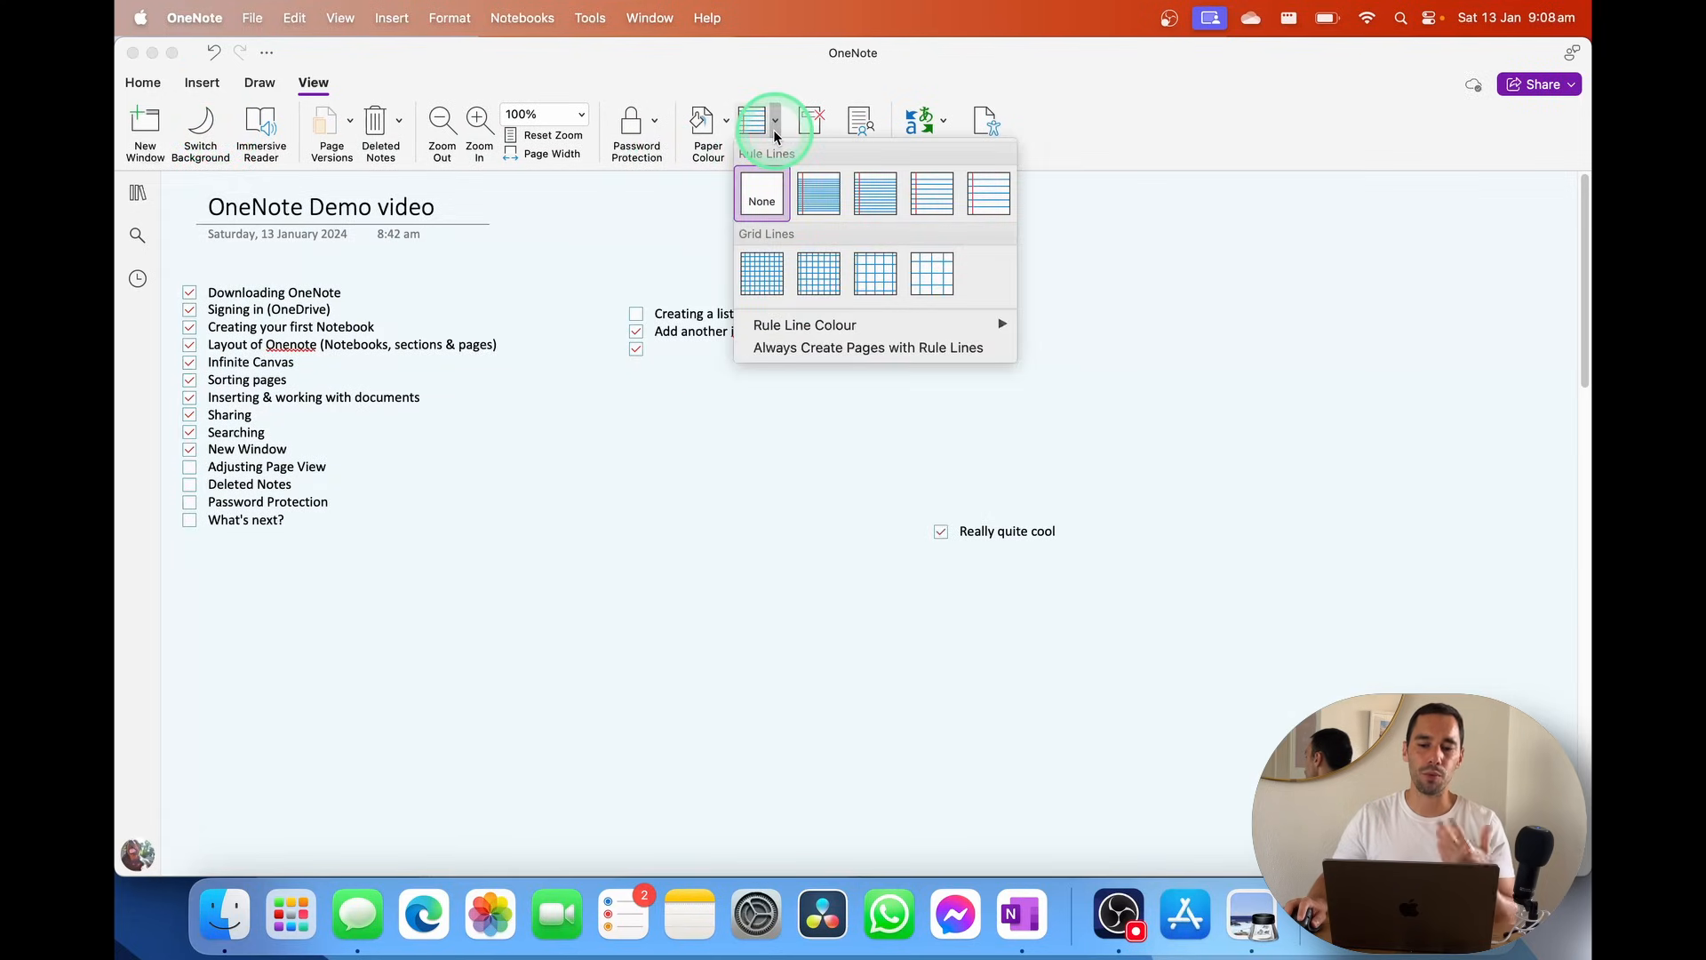
click(774, 124)
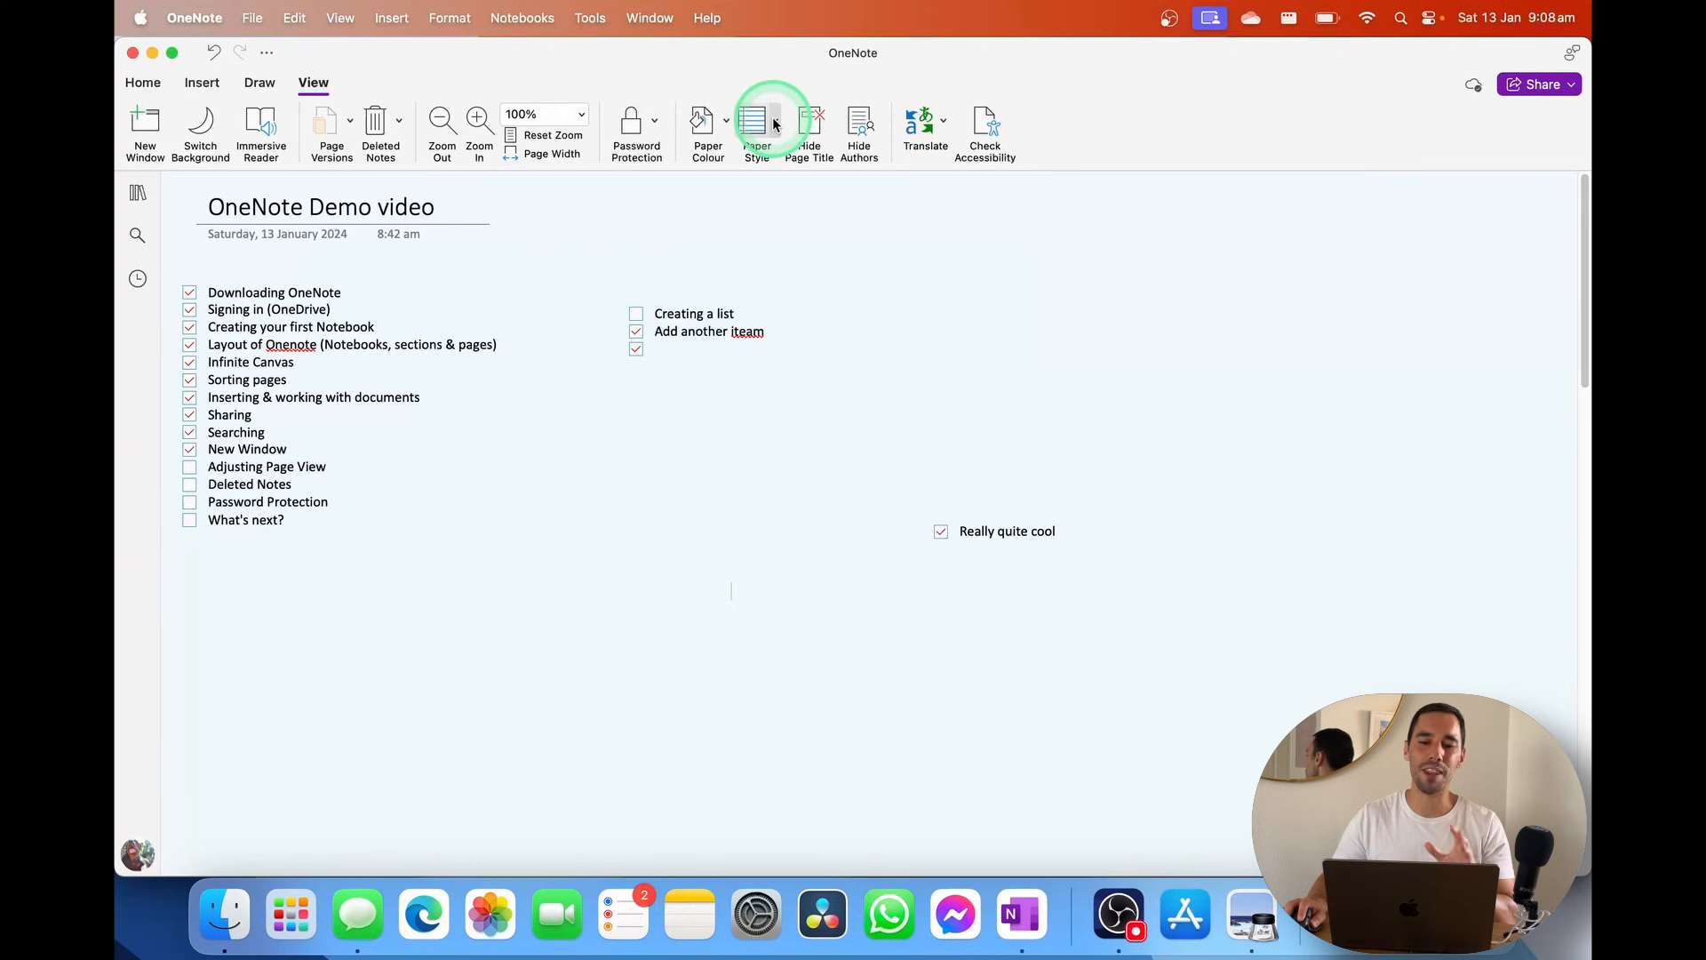
click(774, 125)
click(910, 197)
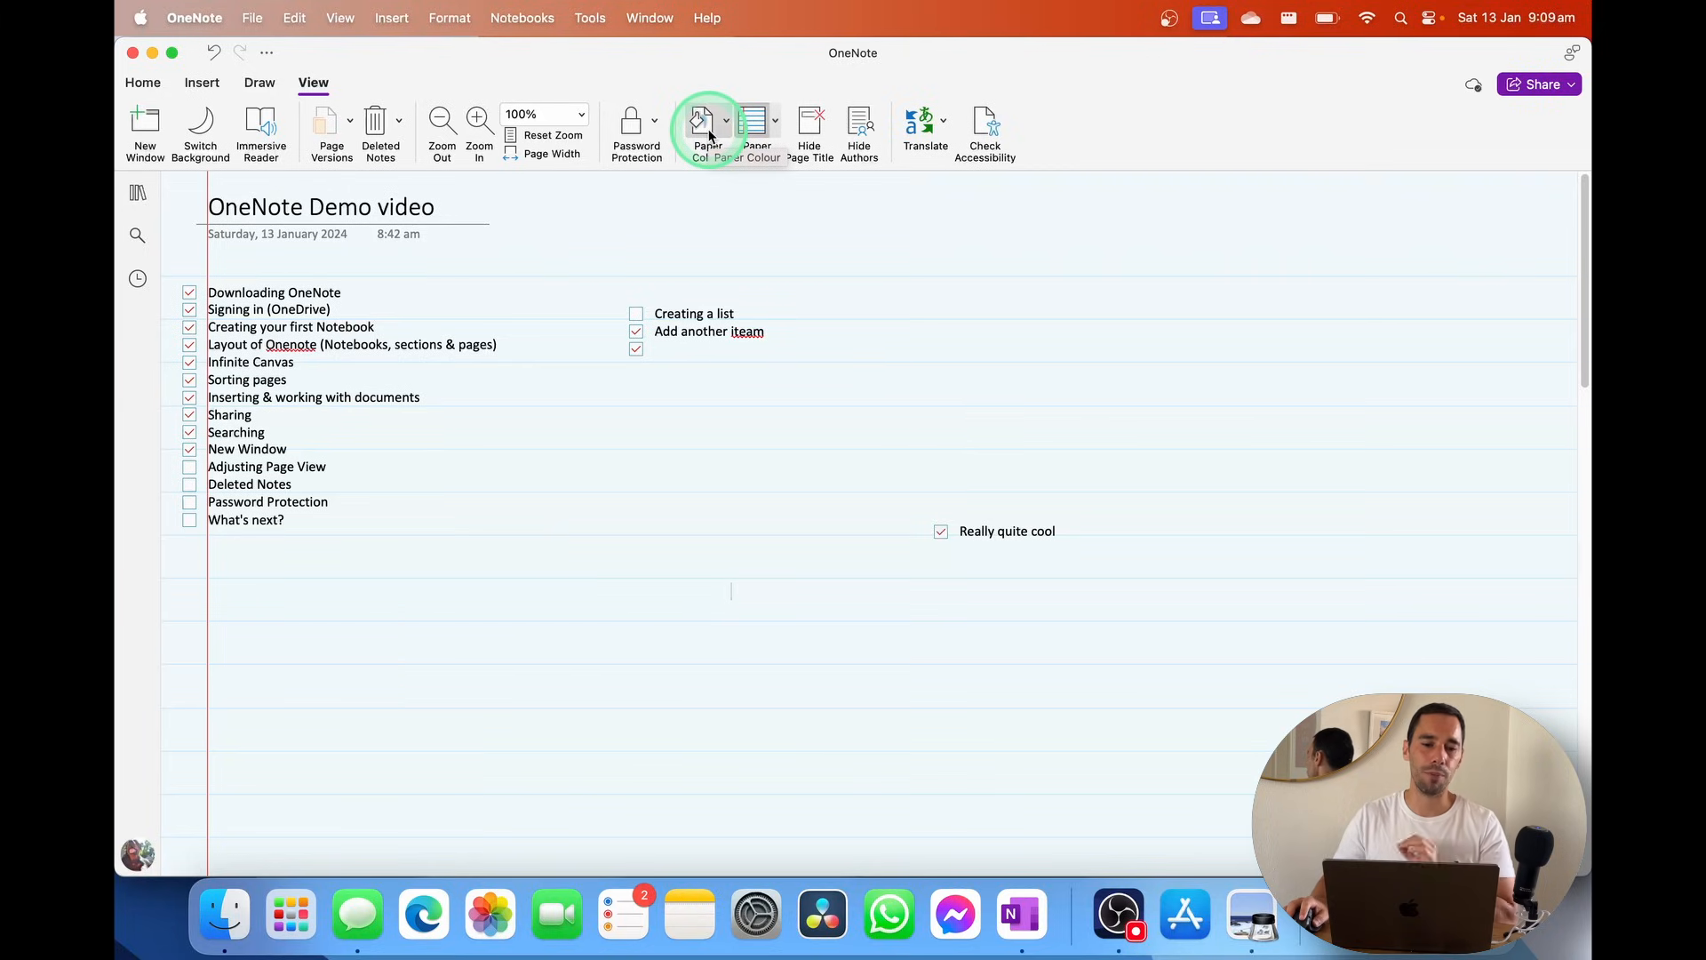
click(198, 124)
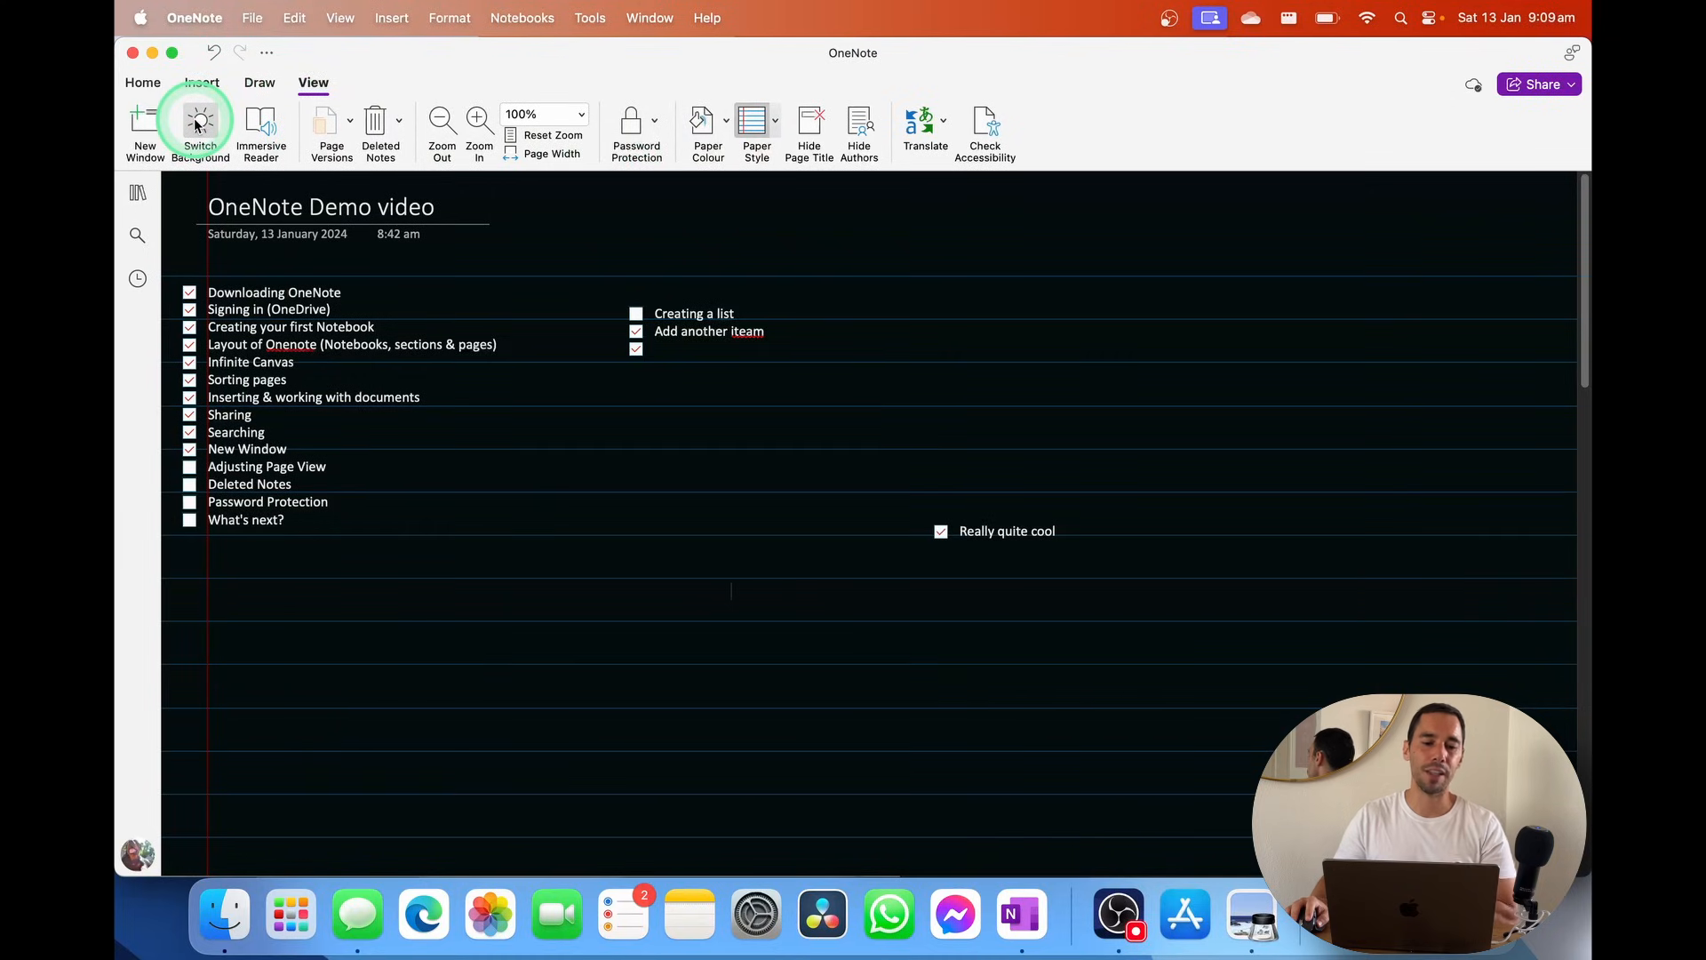
click(198, 124)
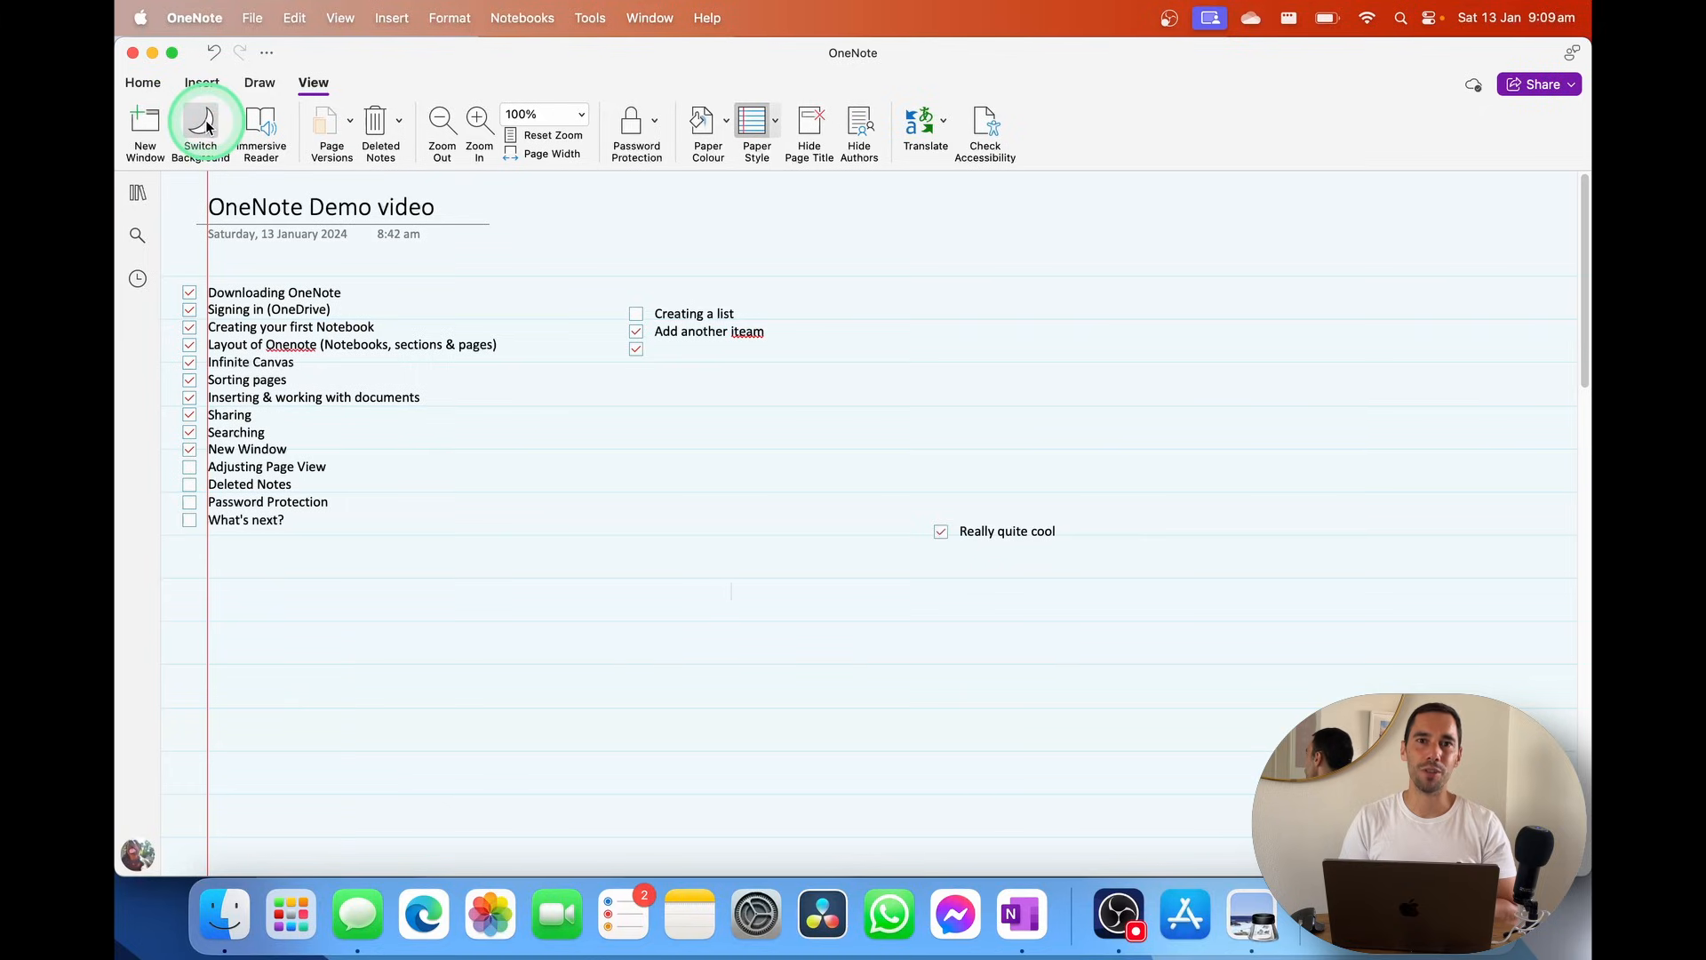
click(191, 475)
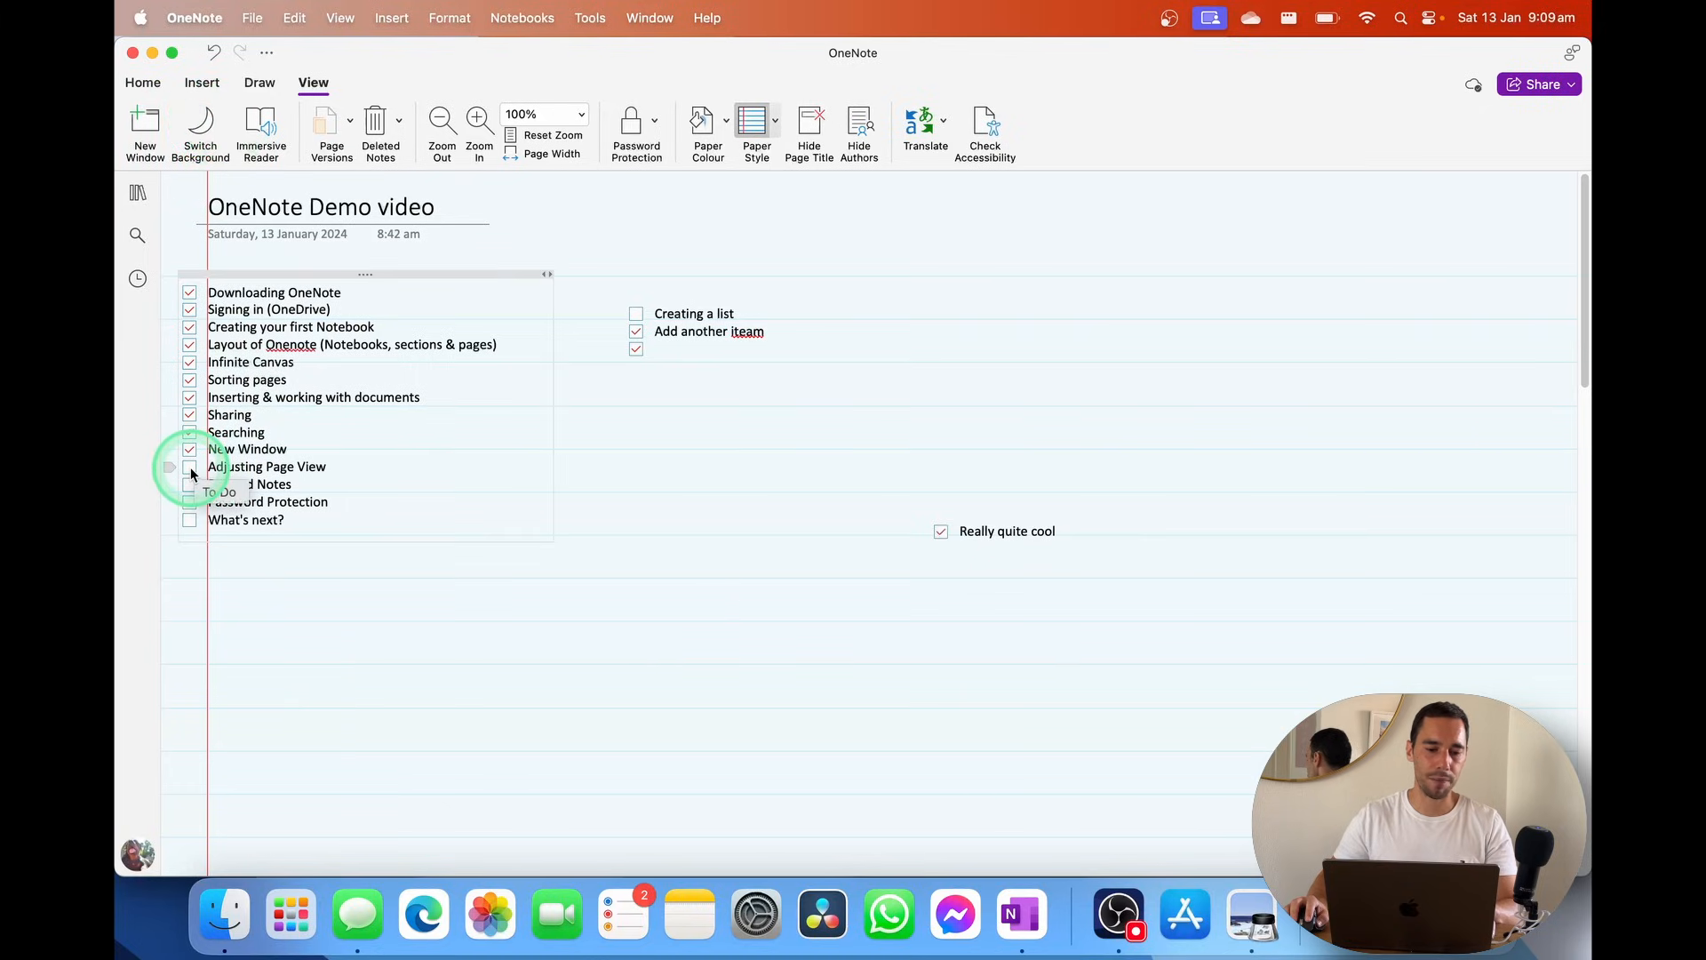
Delete the Create OneNote Demo page
click(355, 583)
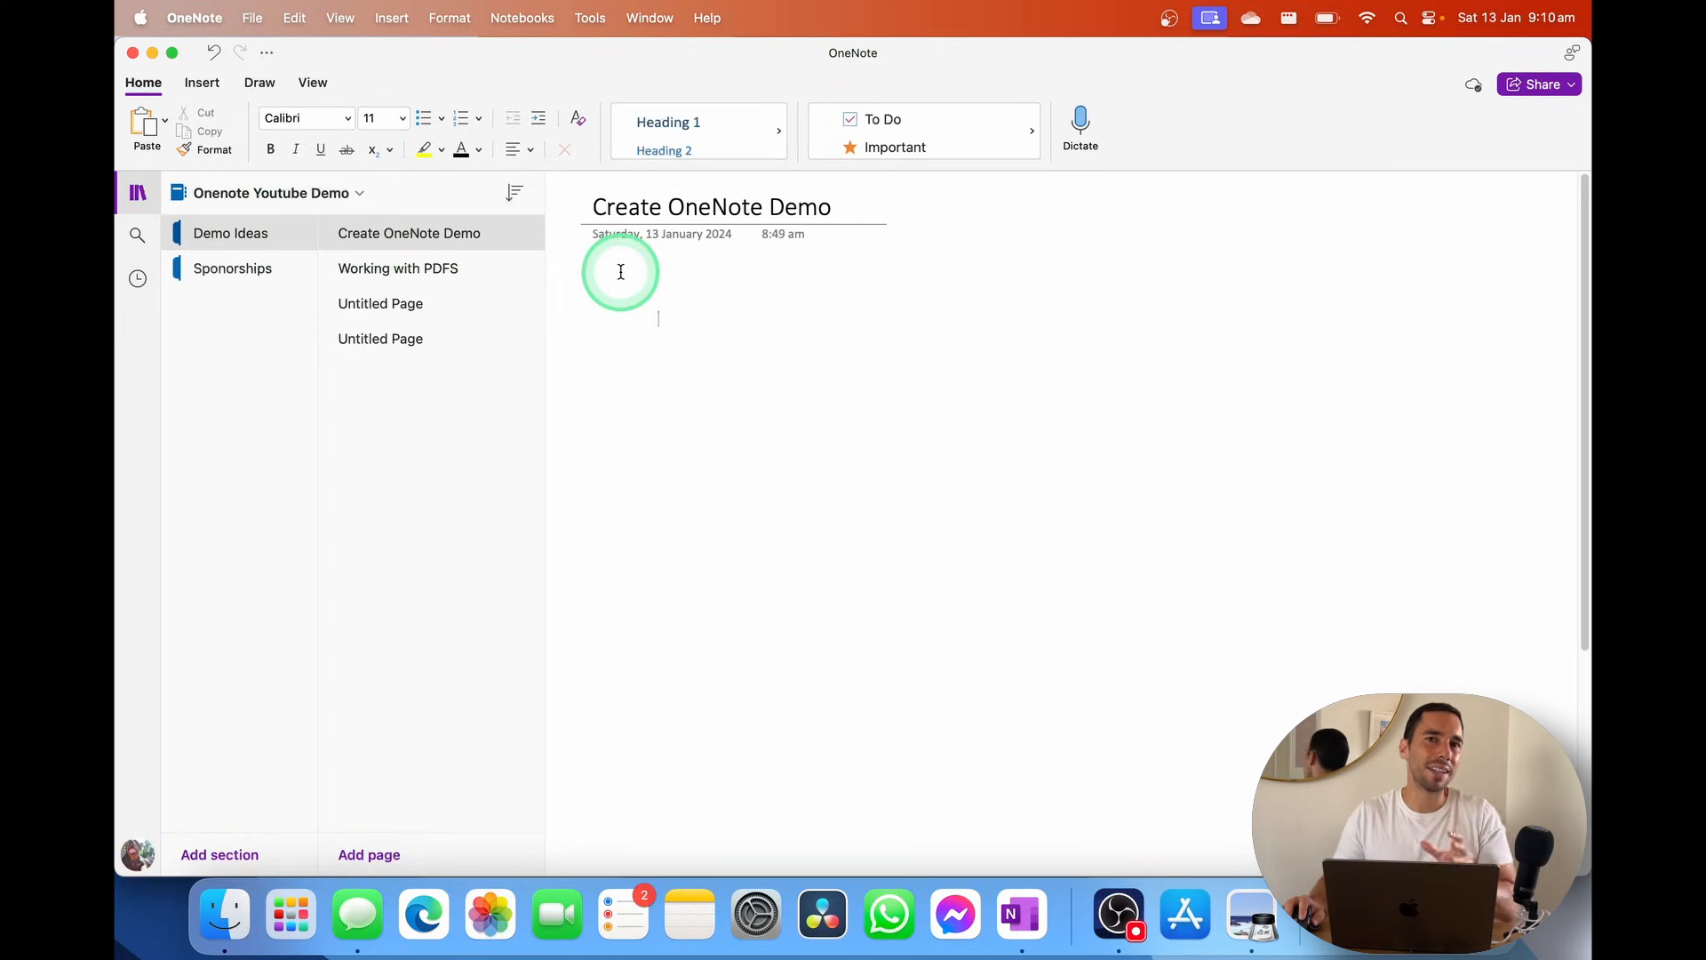
right_click(464, 233)
click(567, 266)
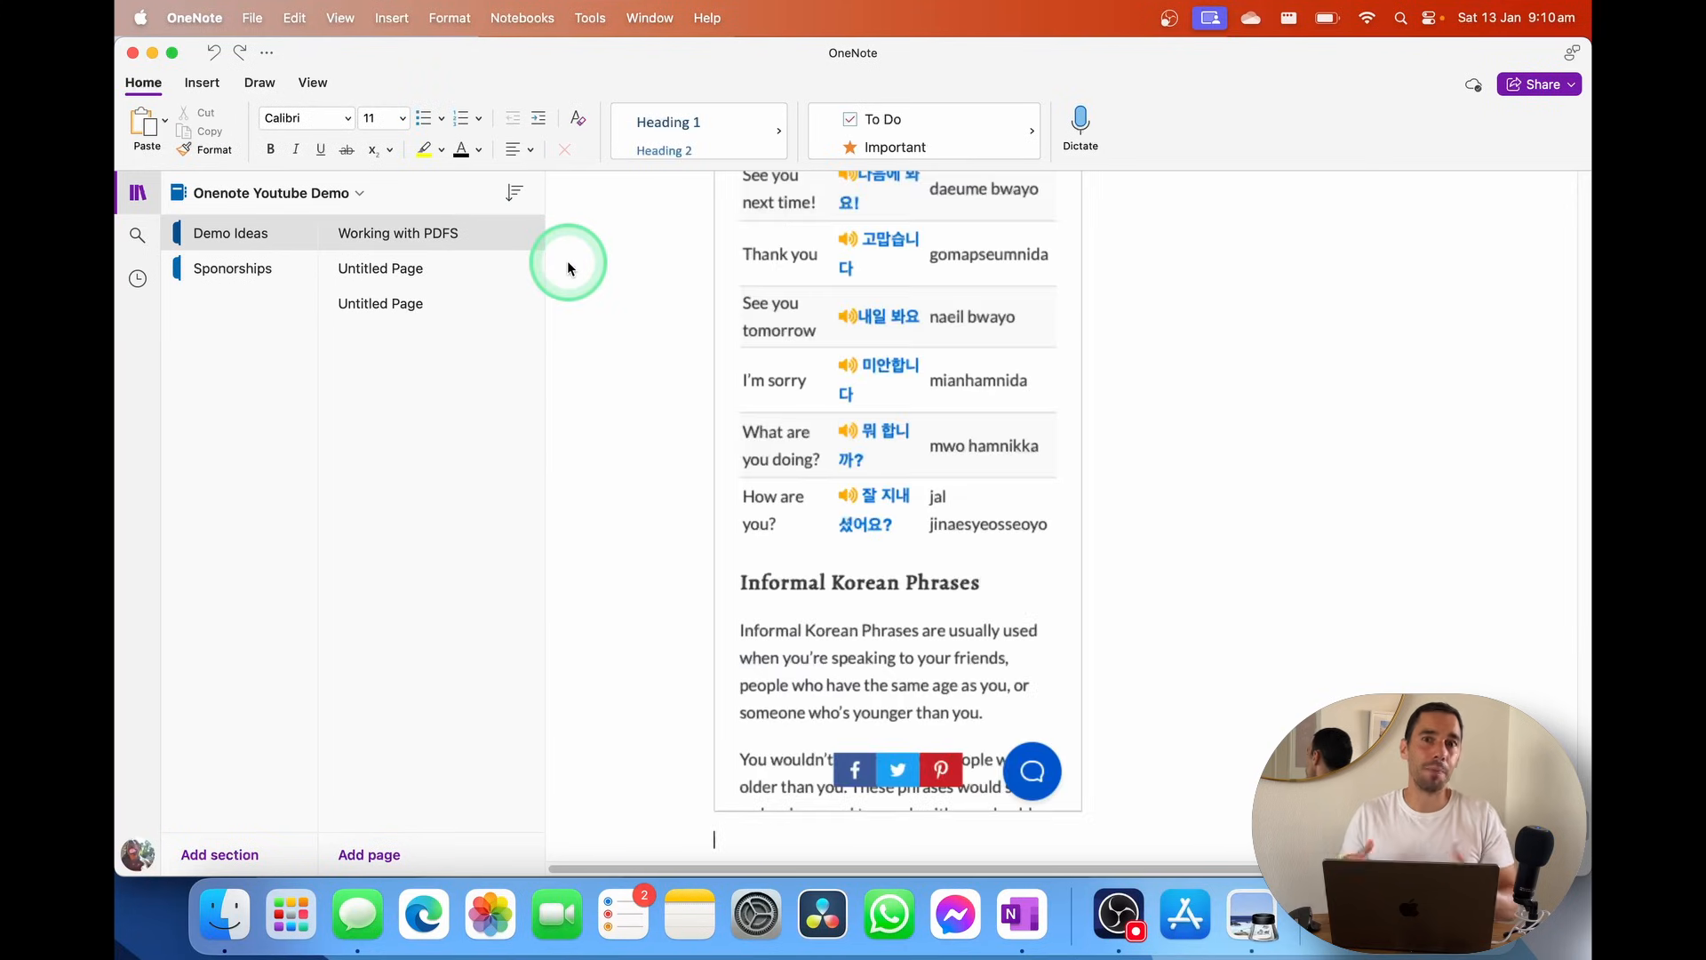
Cancel a first Sponorships deletion and title its page 'Test'
click(242, 270)
right_click(243, 272)
click(327, 306)
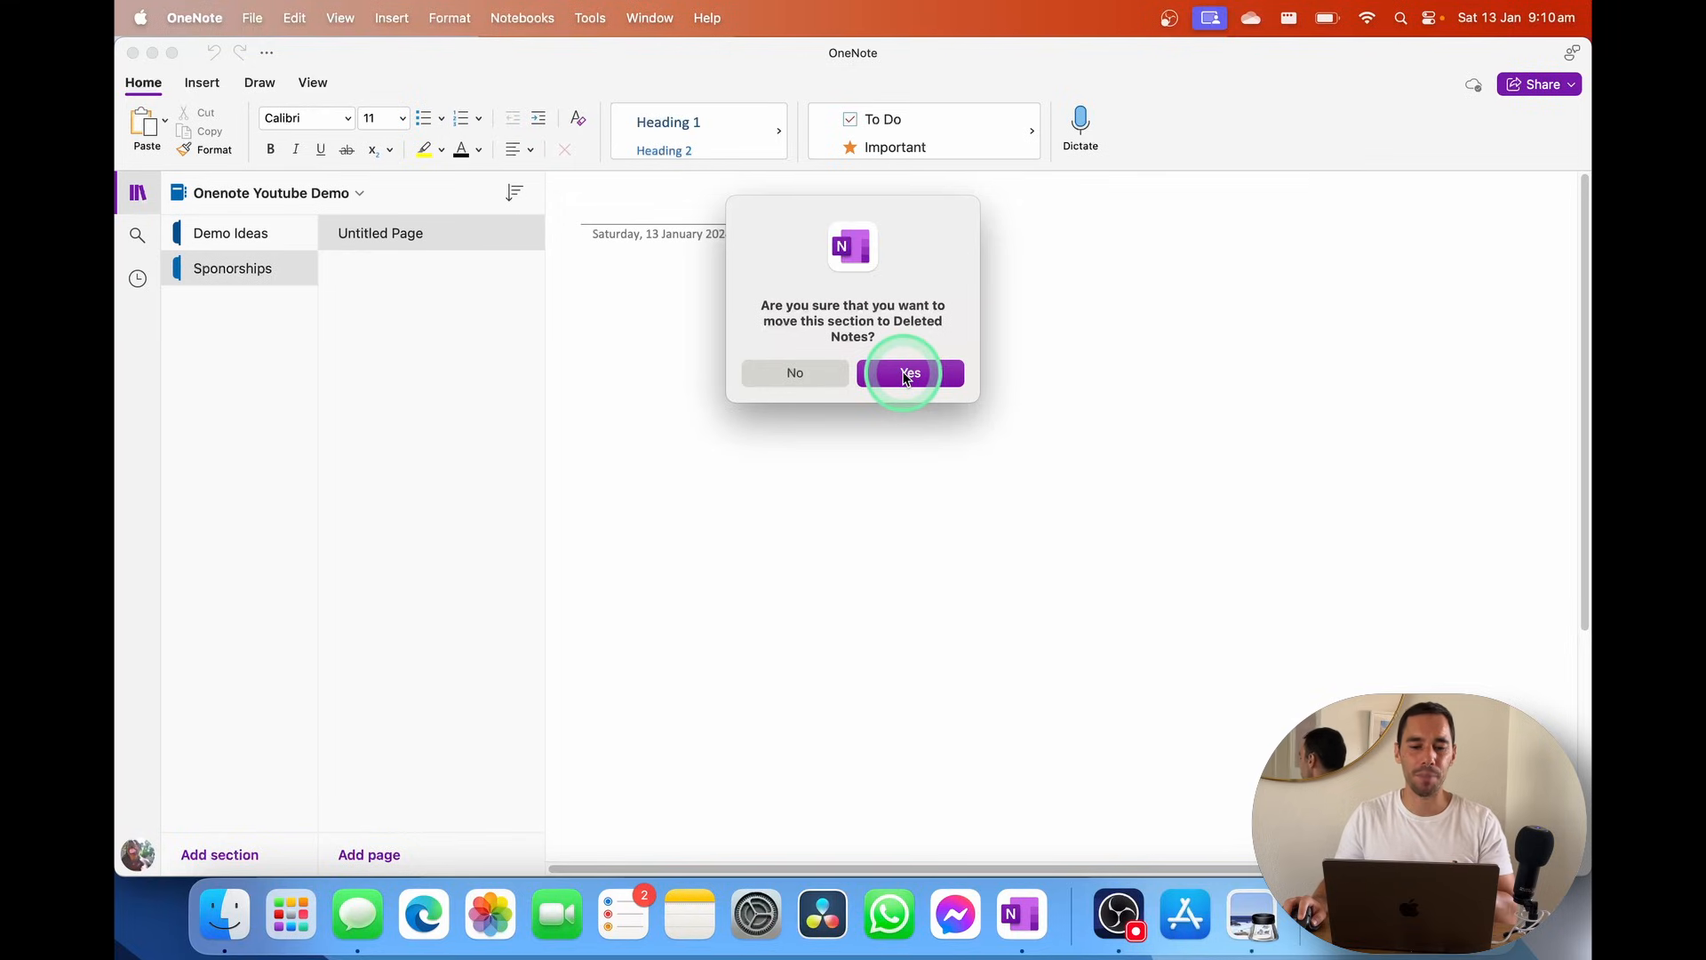
click(807, 374)
click(700, 213)
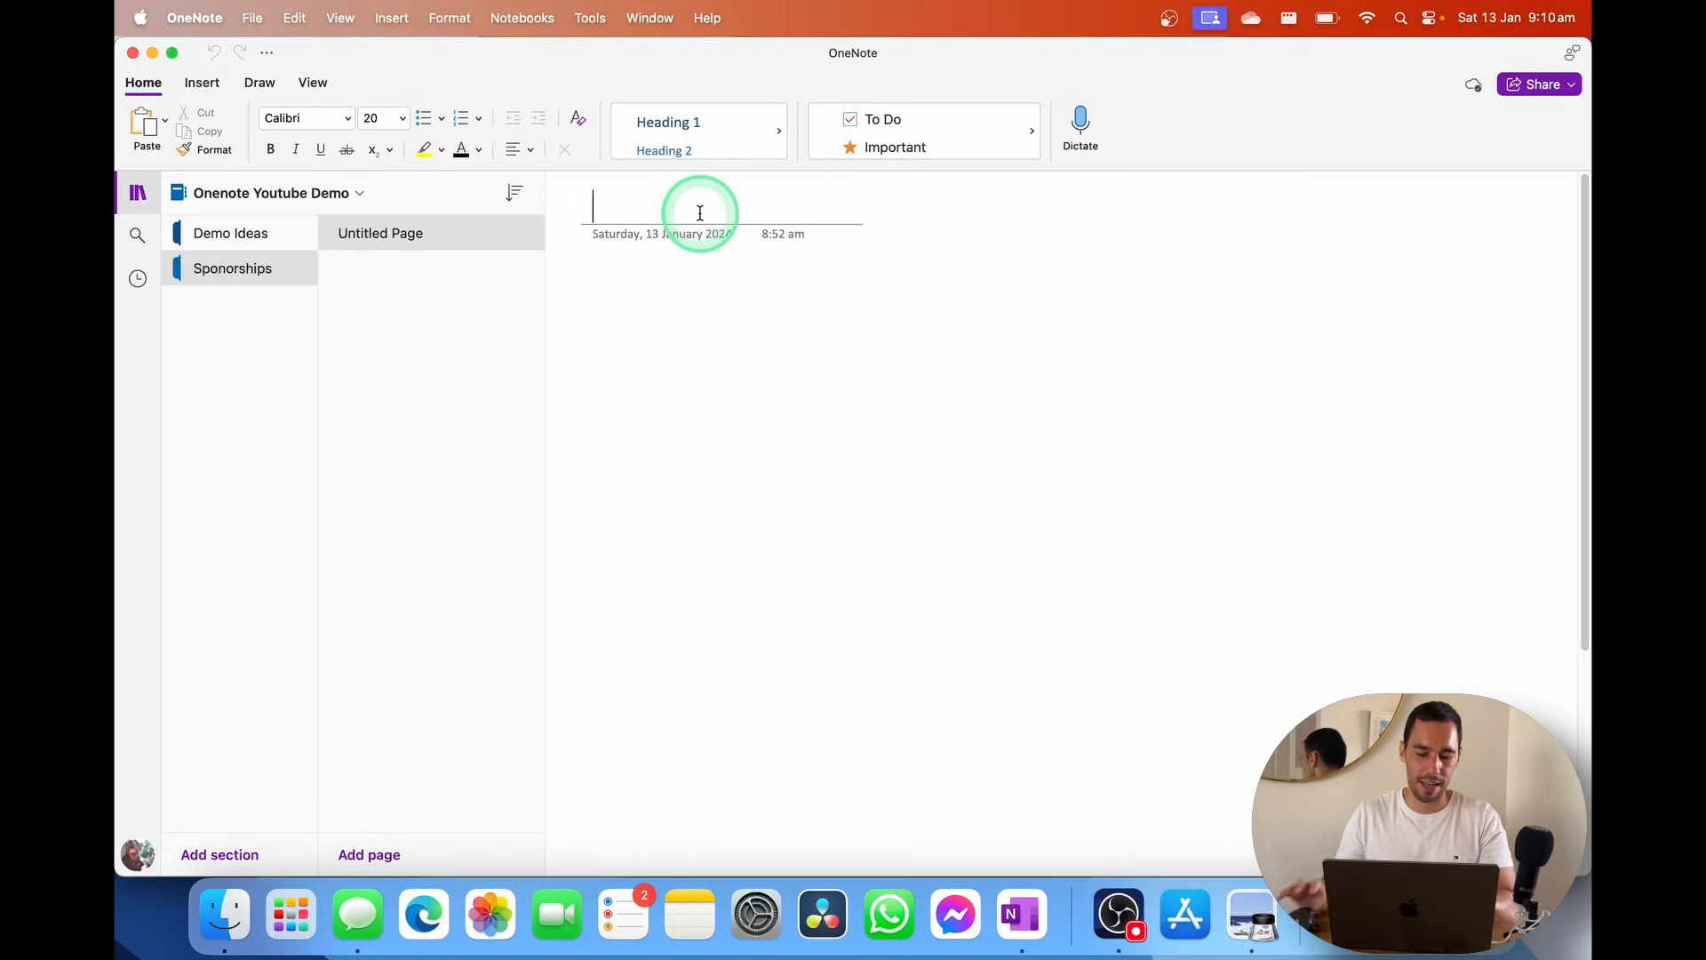
text(Test)
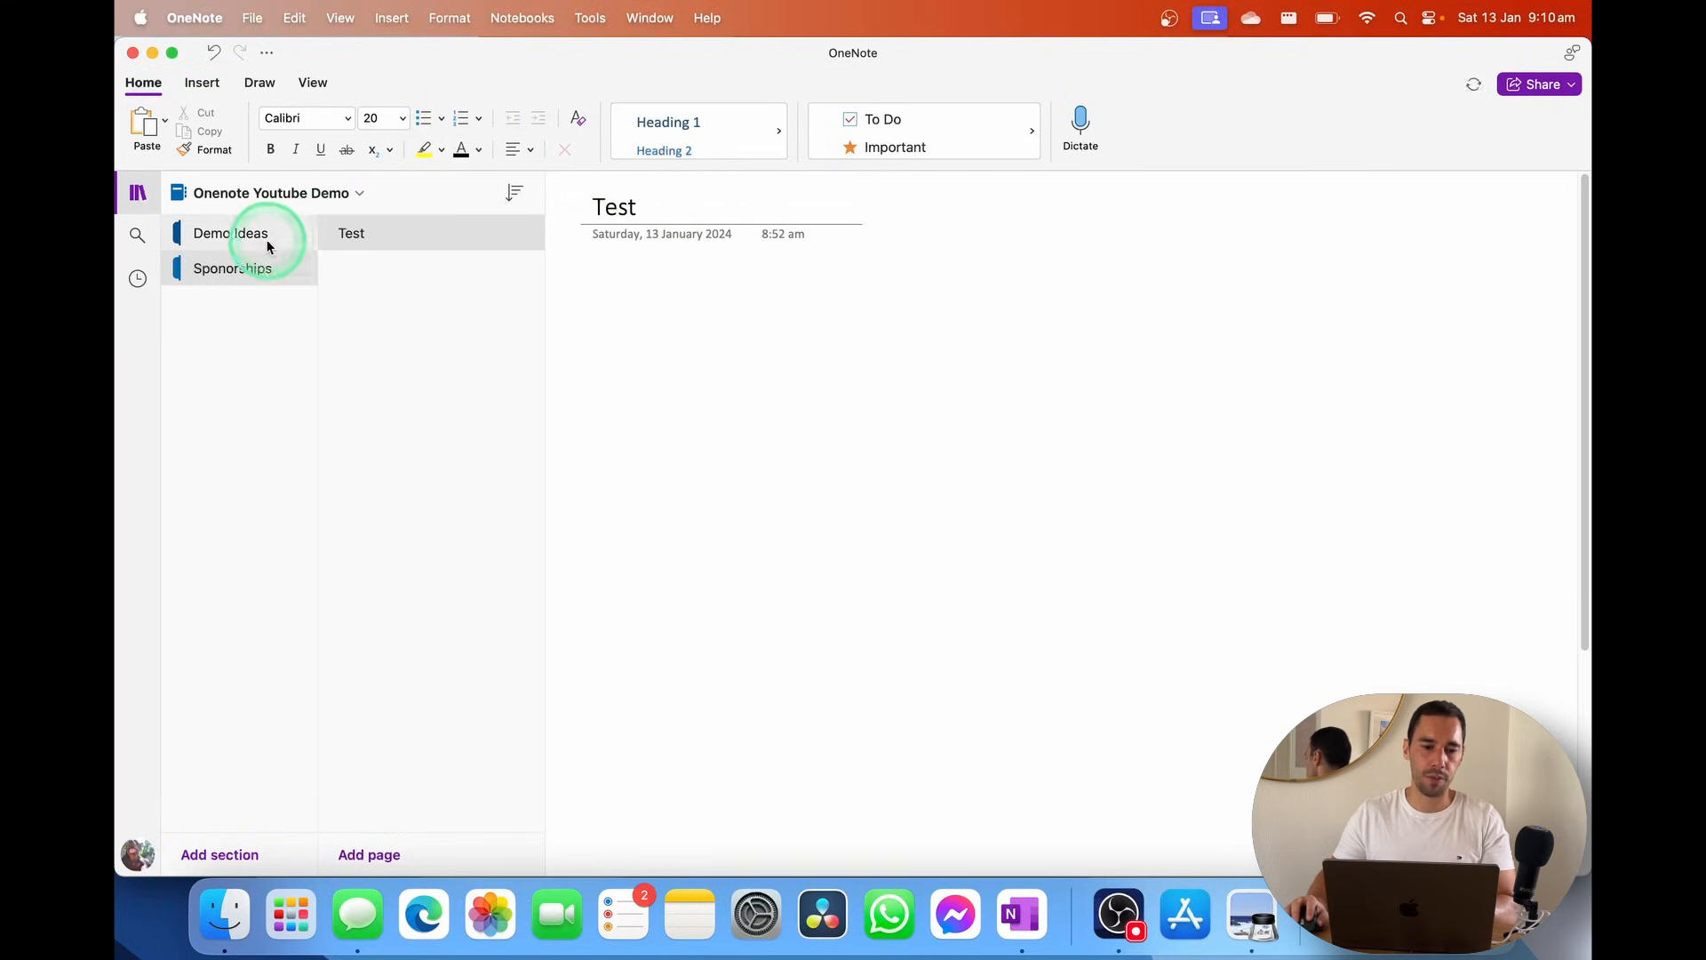
Delete the Sponorships section, moving it to Deleted Notes
right_click(258, 267)
click(674, 336)
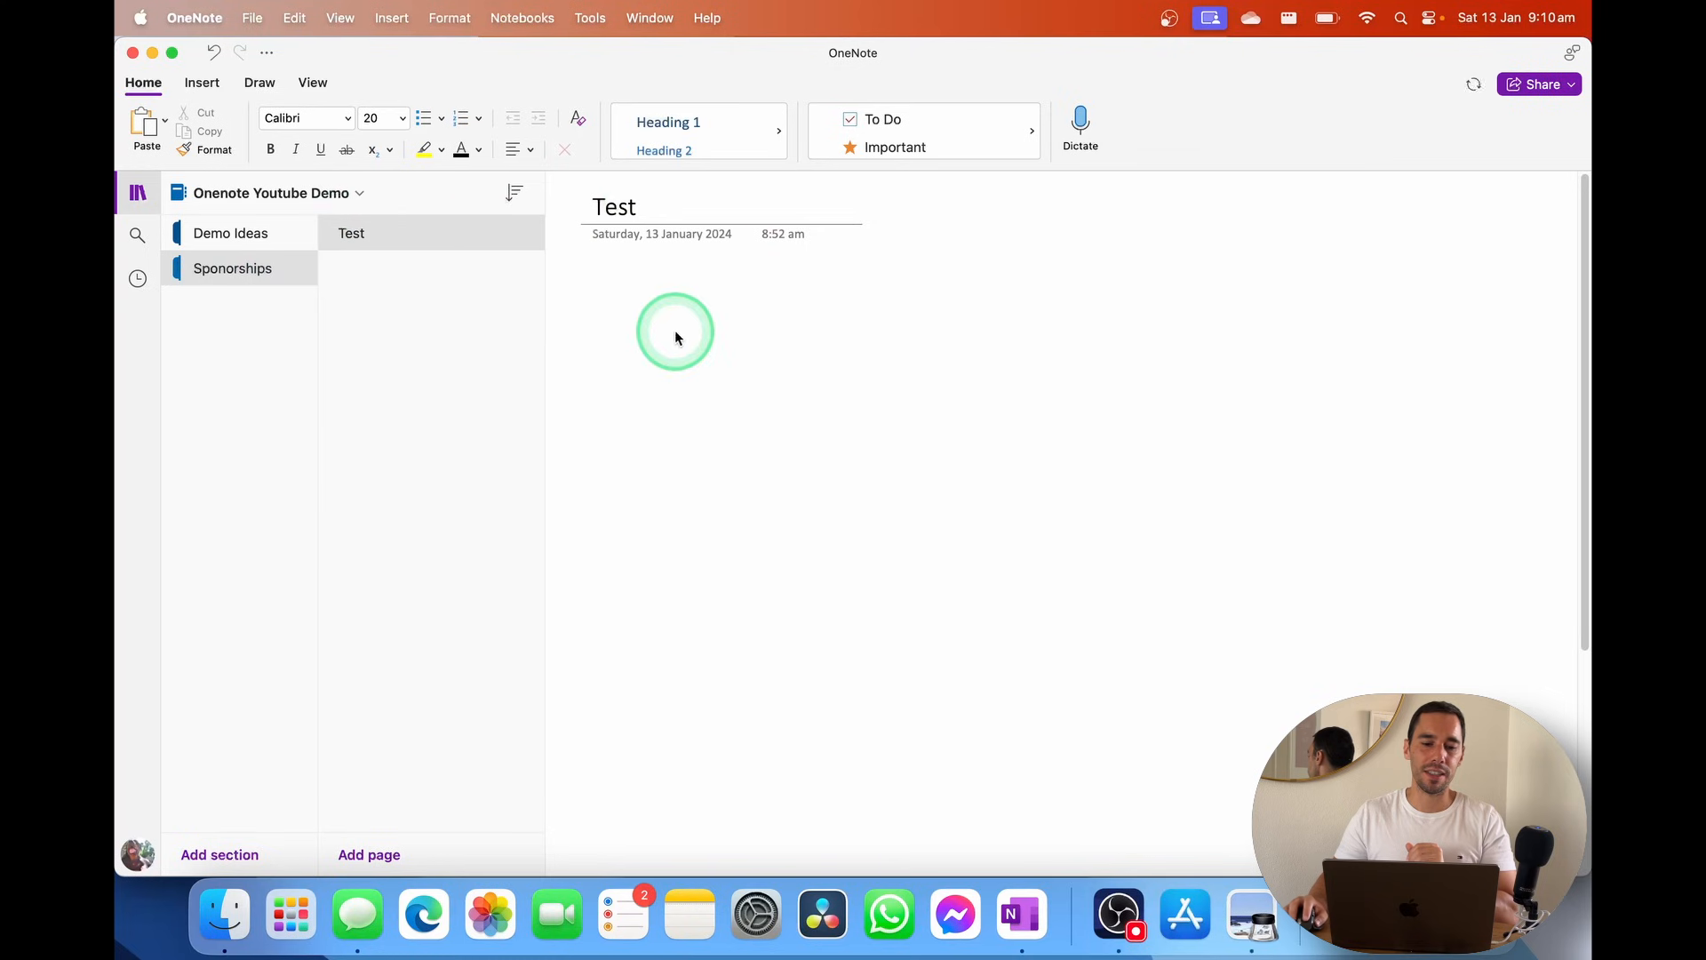
click(920, 366)
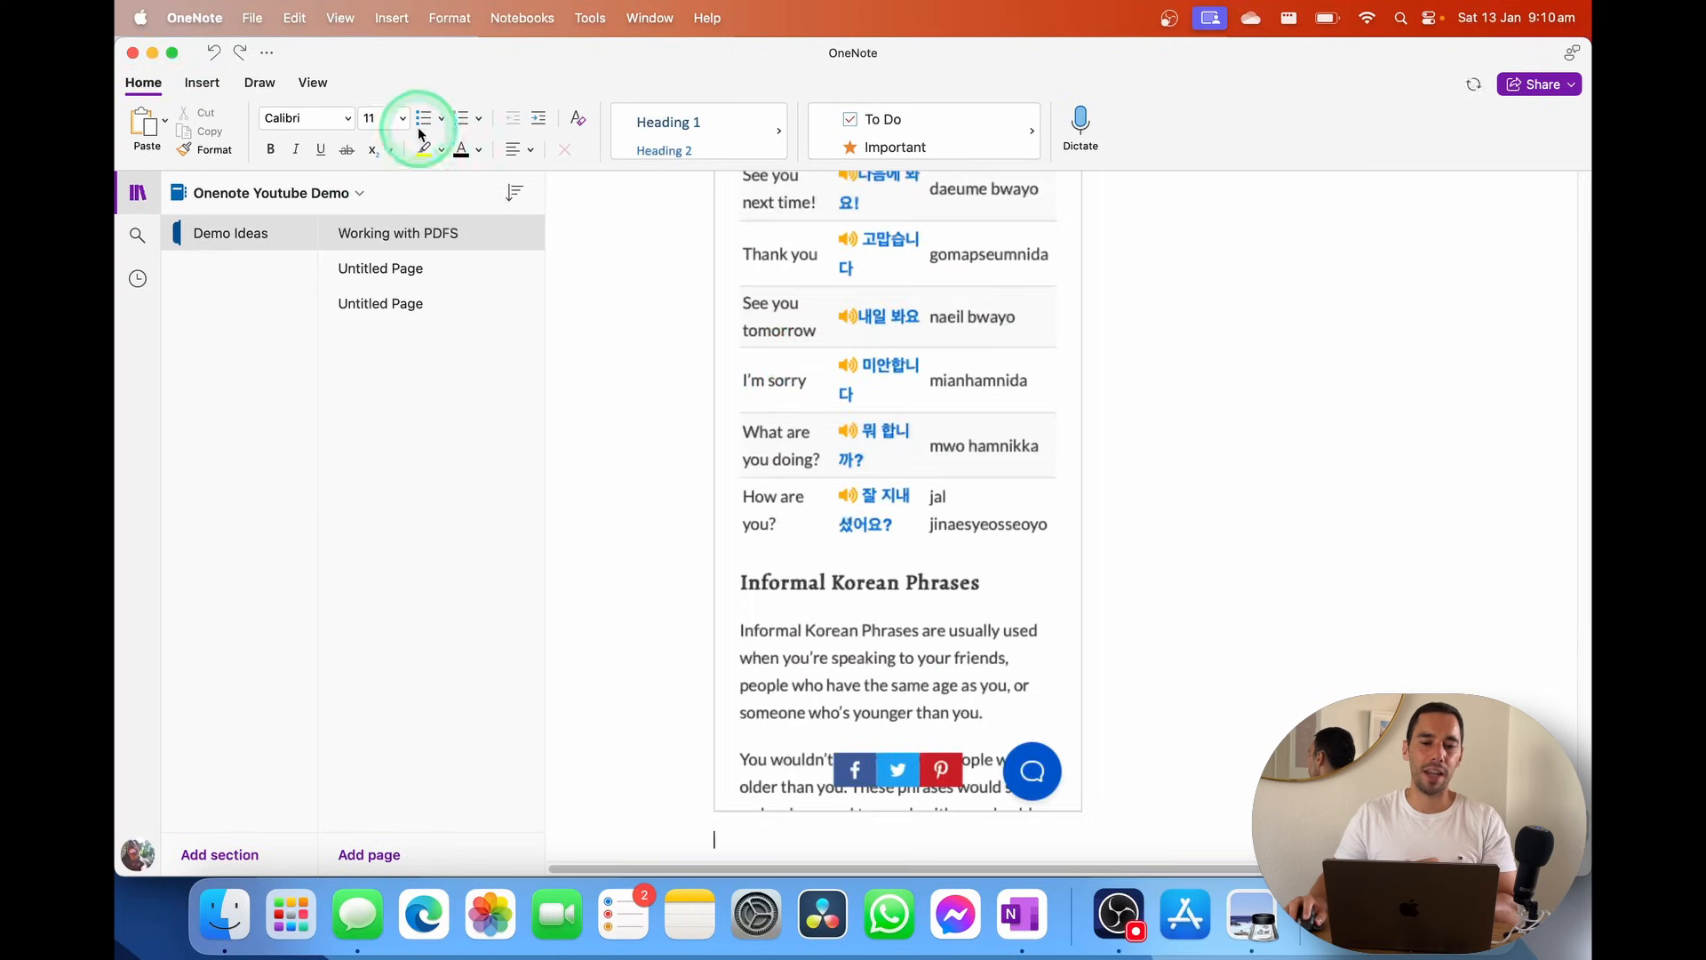
click(316, 84)
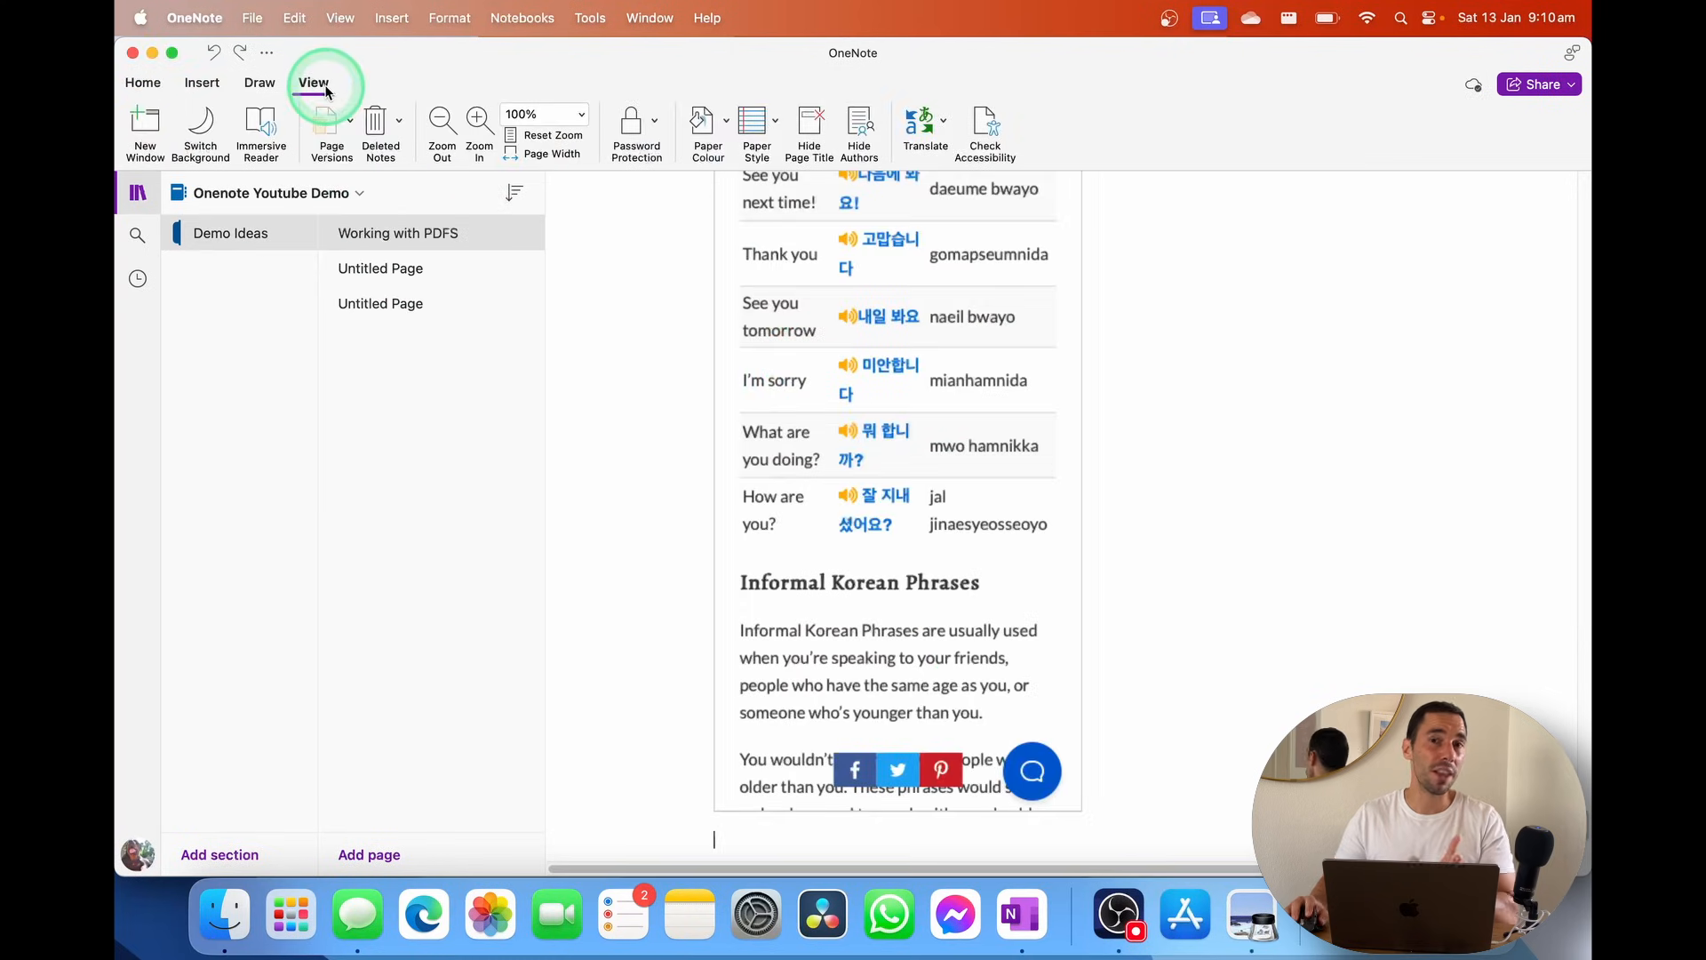
Open Deleted Notes and view the deleted page and Sponorships section
click(400, 122)
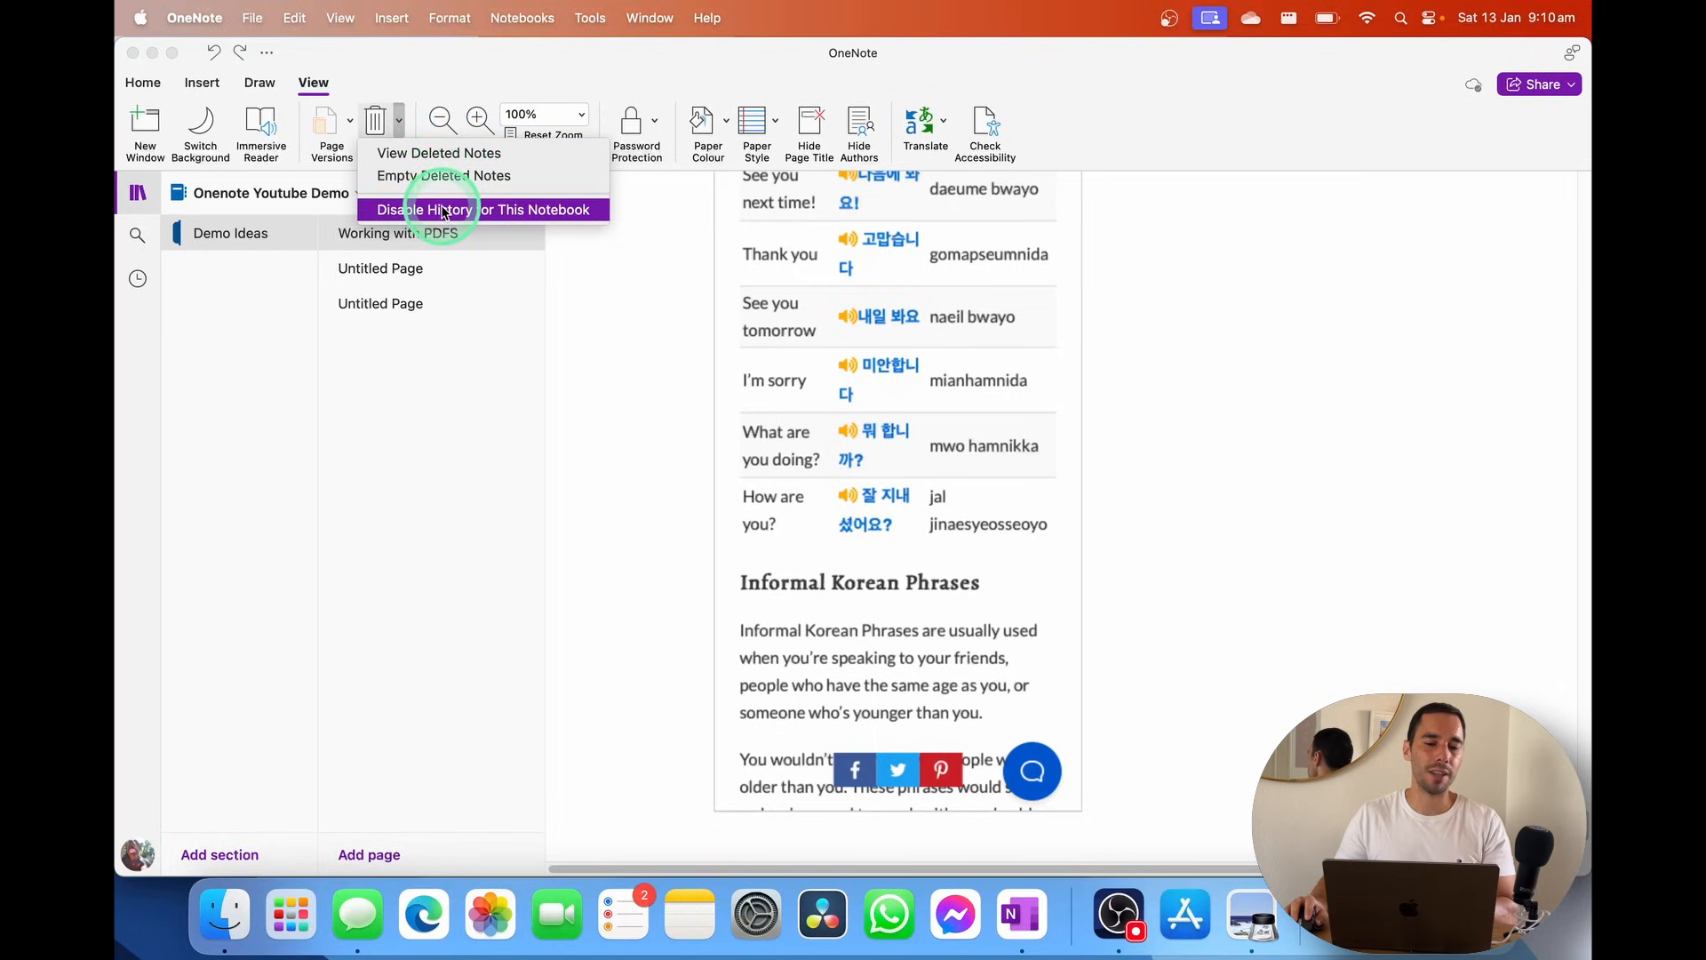
click(435, 153)
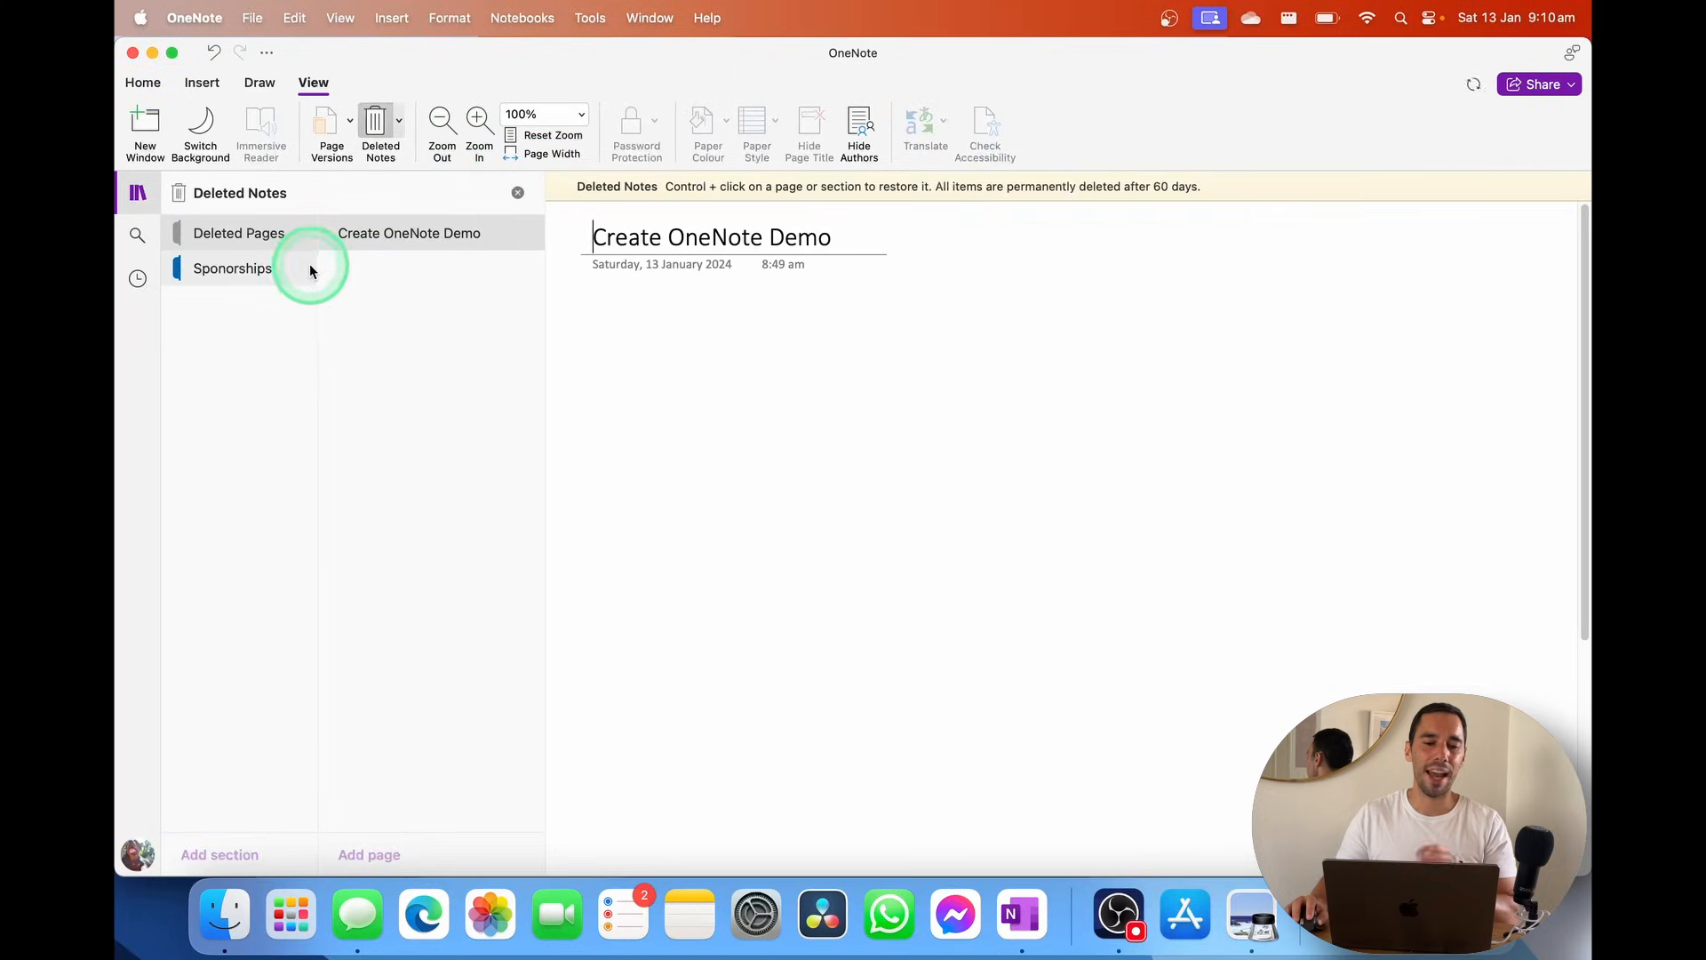
click(428, 236)
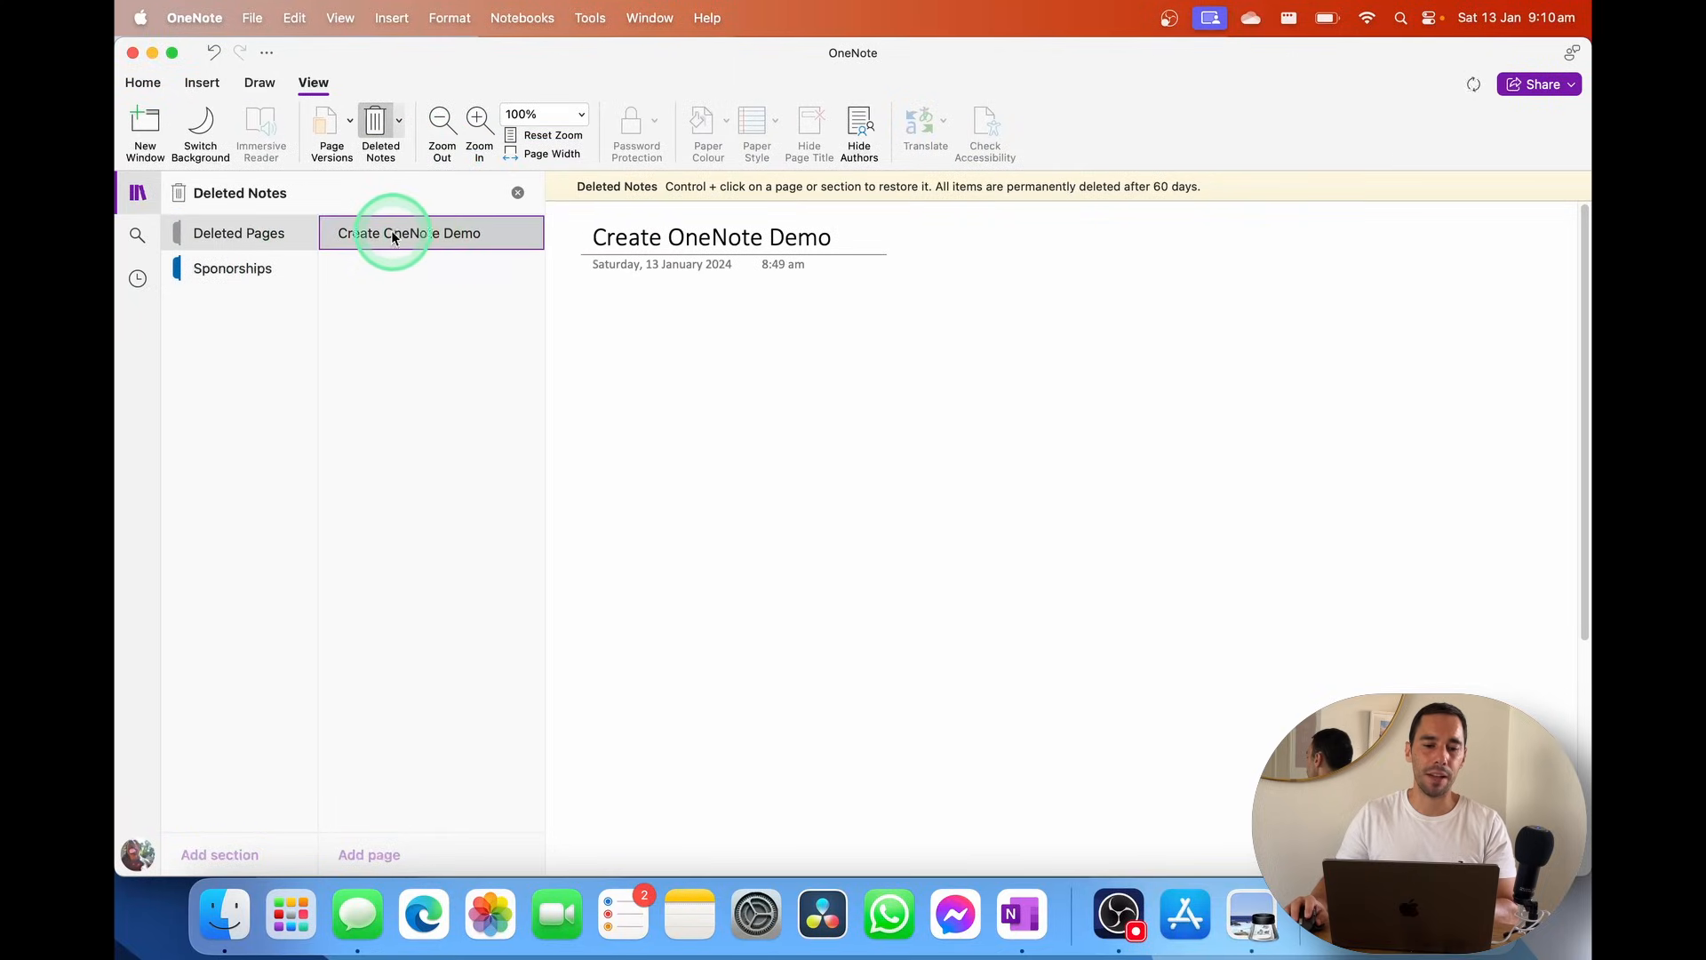
click(265, 266)
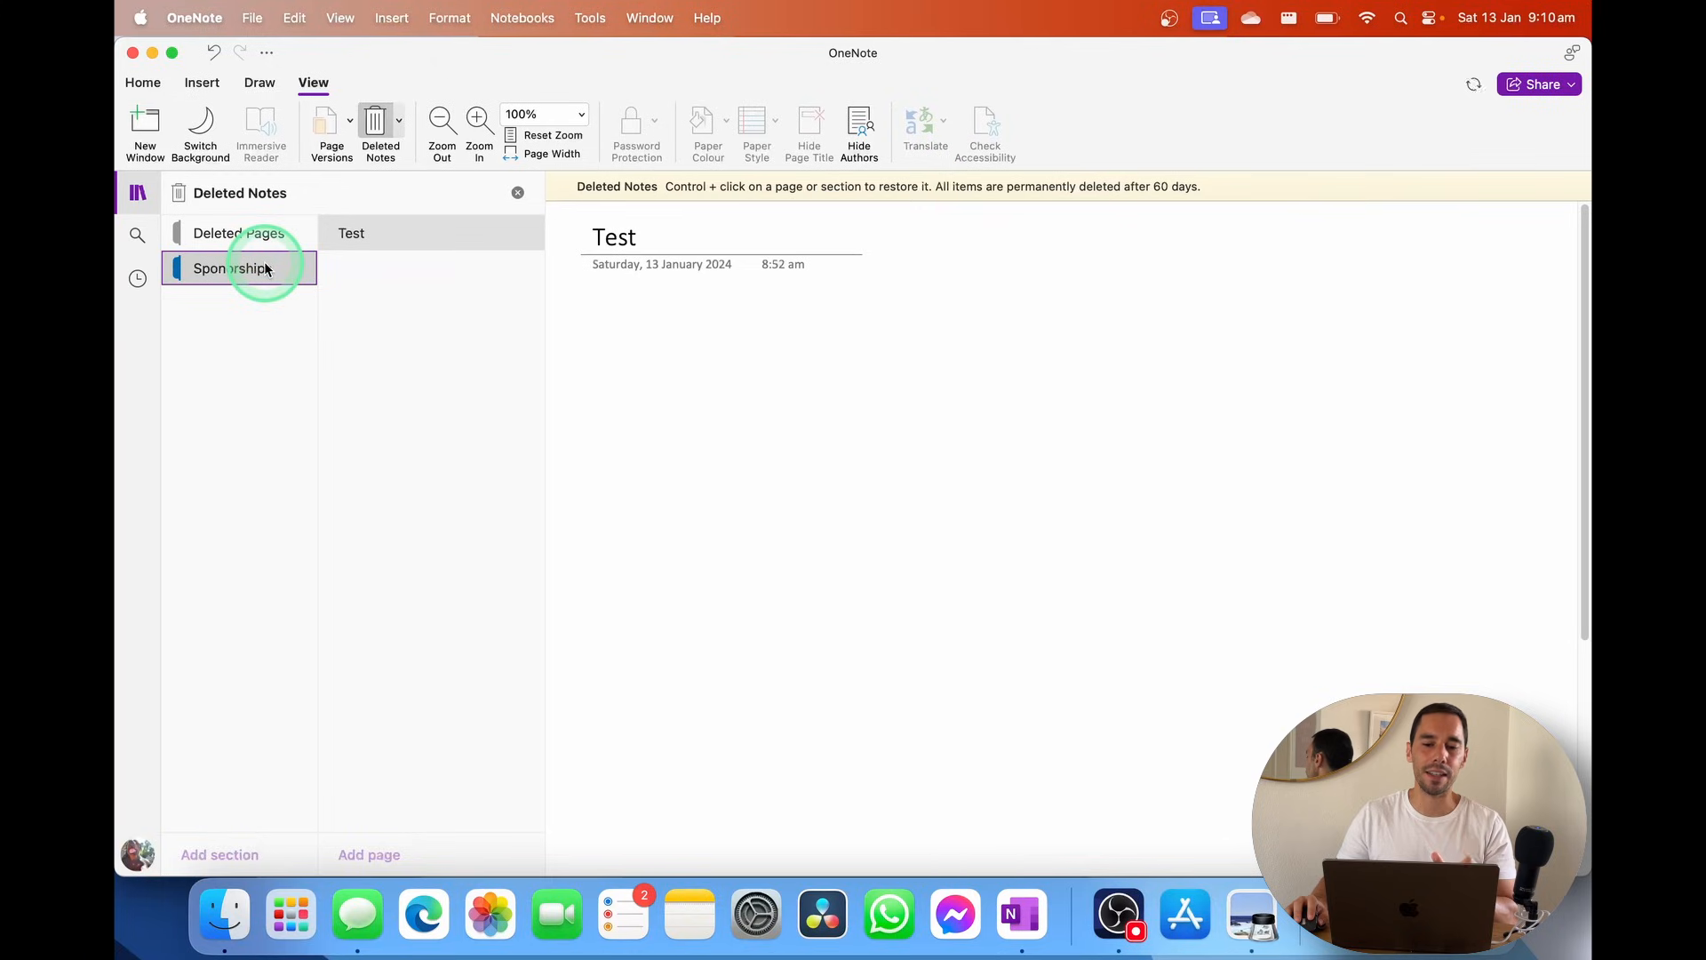
Restore the Sponorships section into the Onenote Youtube Demo notebook
right_click(264, 268)
click(838, 312)
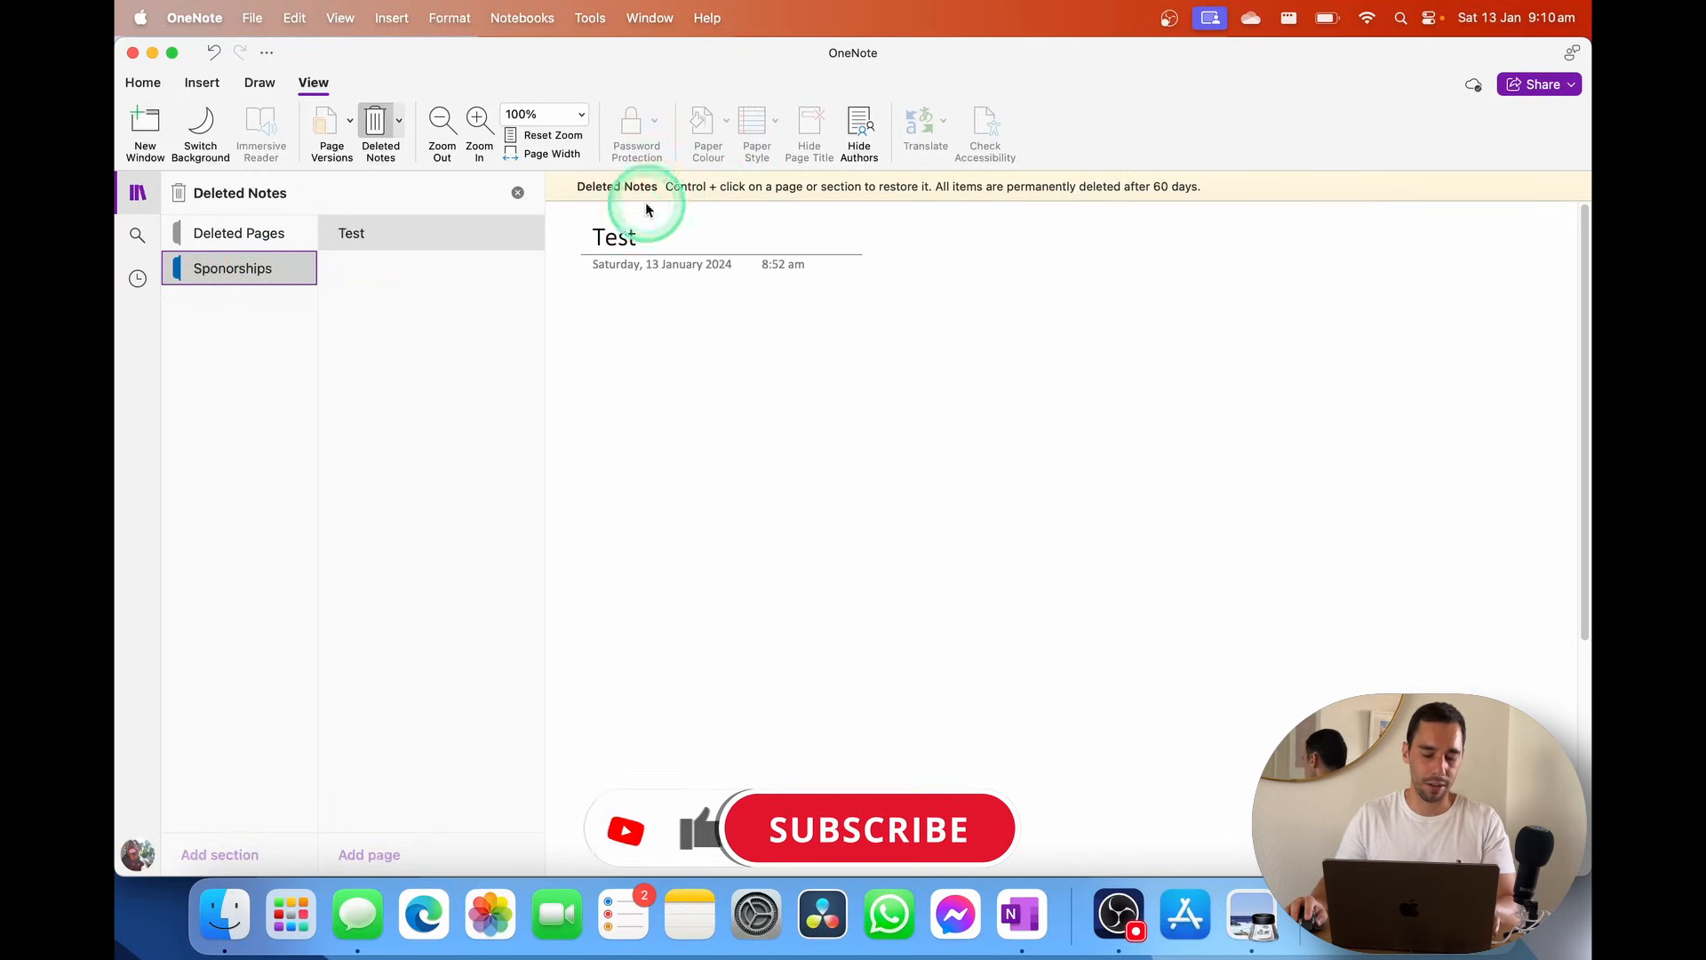
right_click(262, 273)
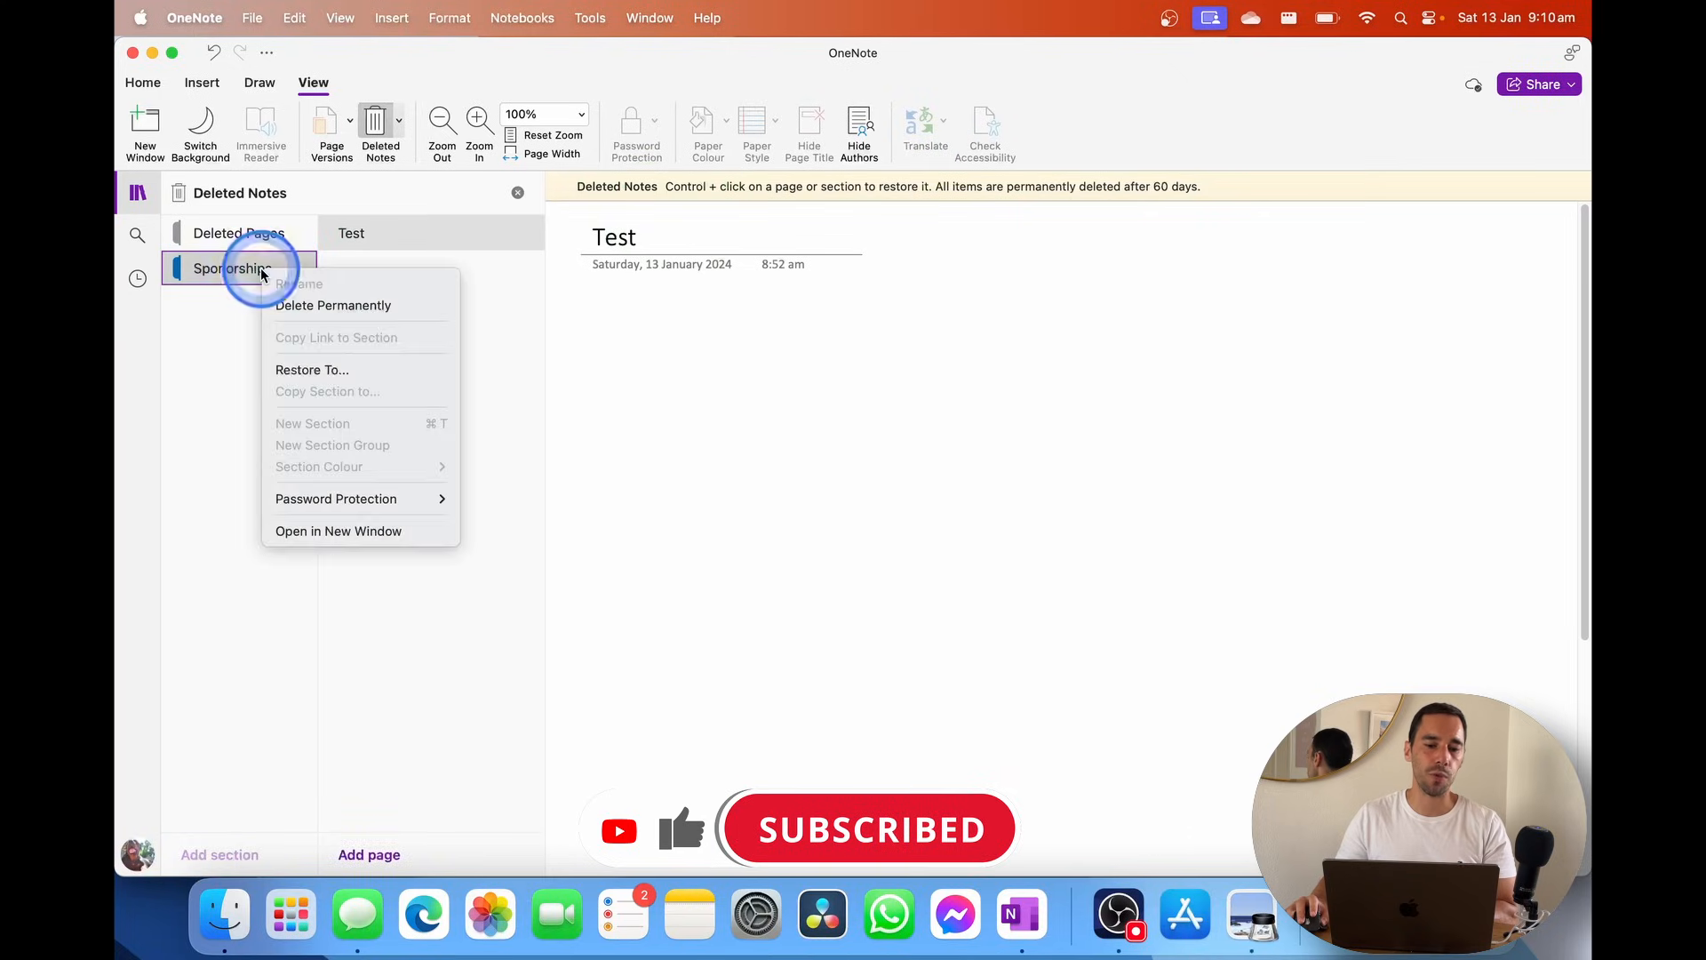
click(353, 382)
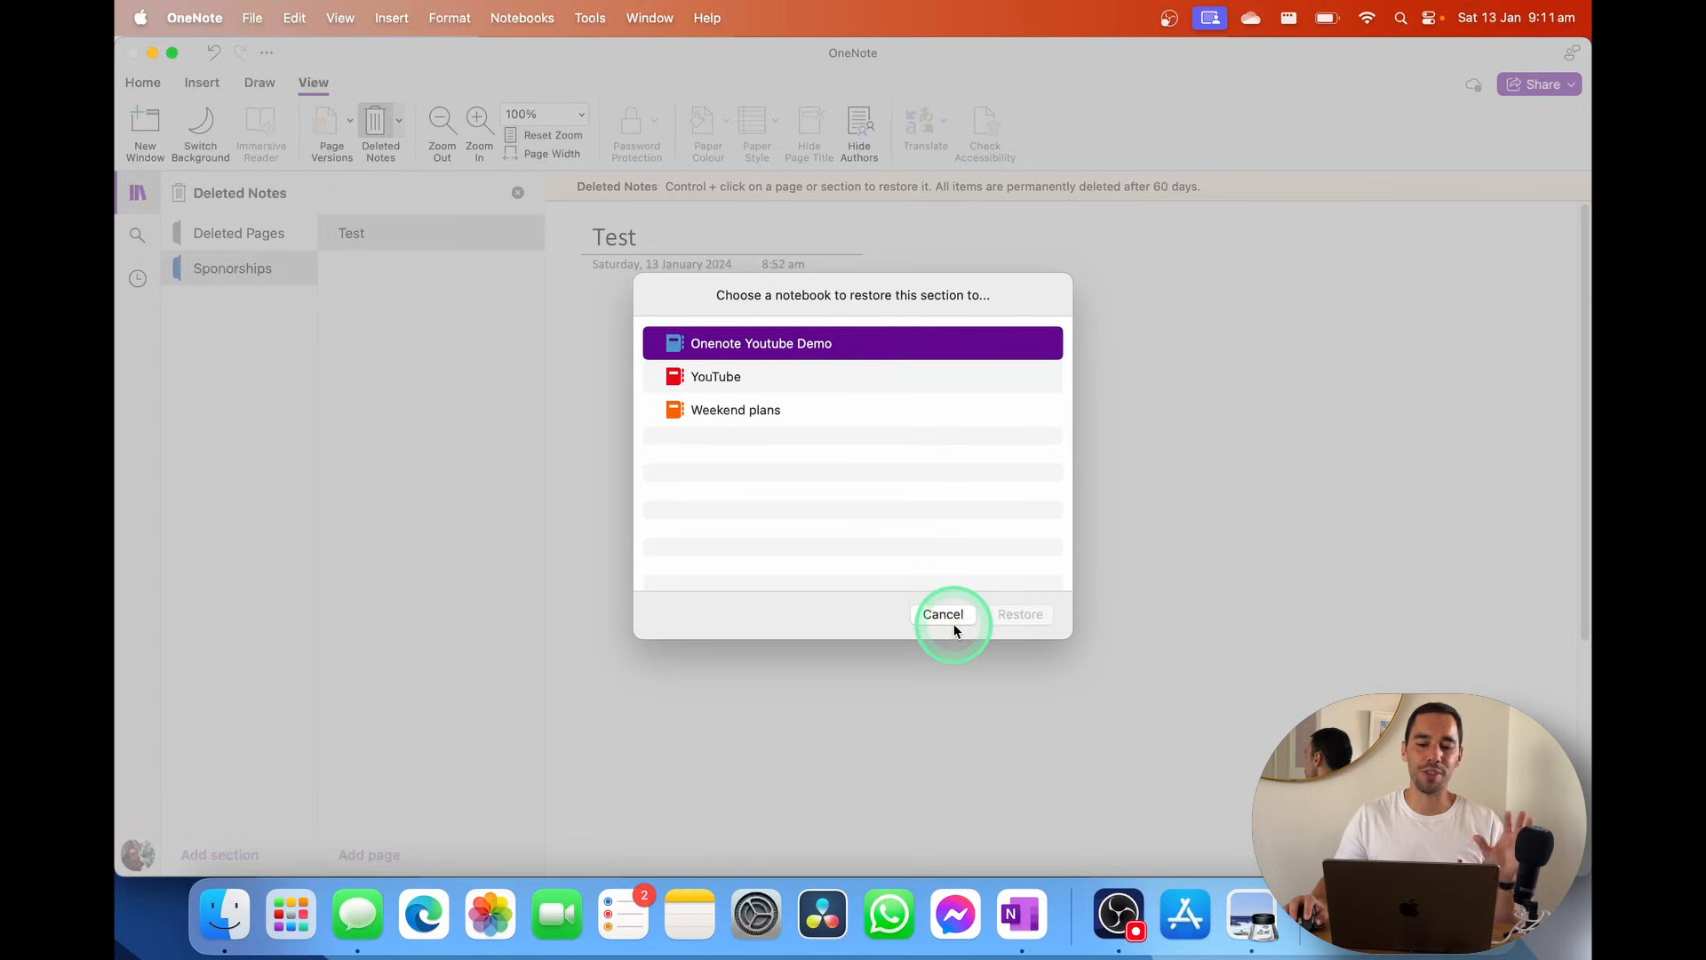
click(788, 375)
click(789, 345)
click(1024, 613)
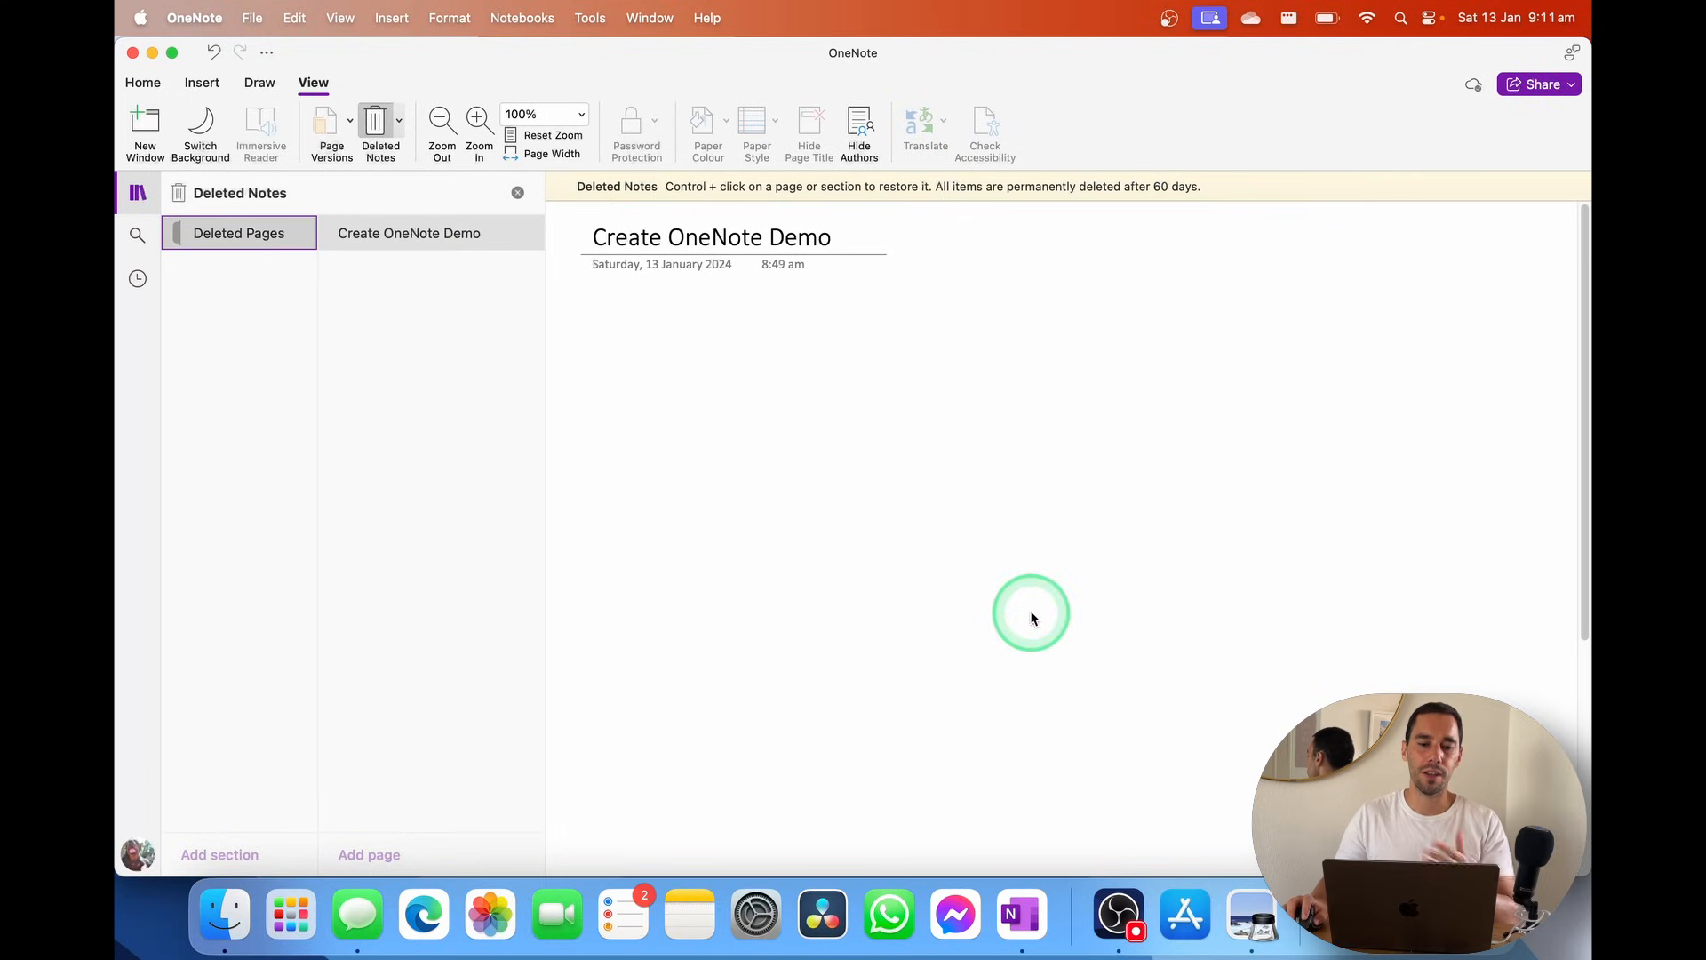
click(383, 254)
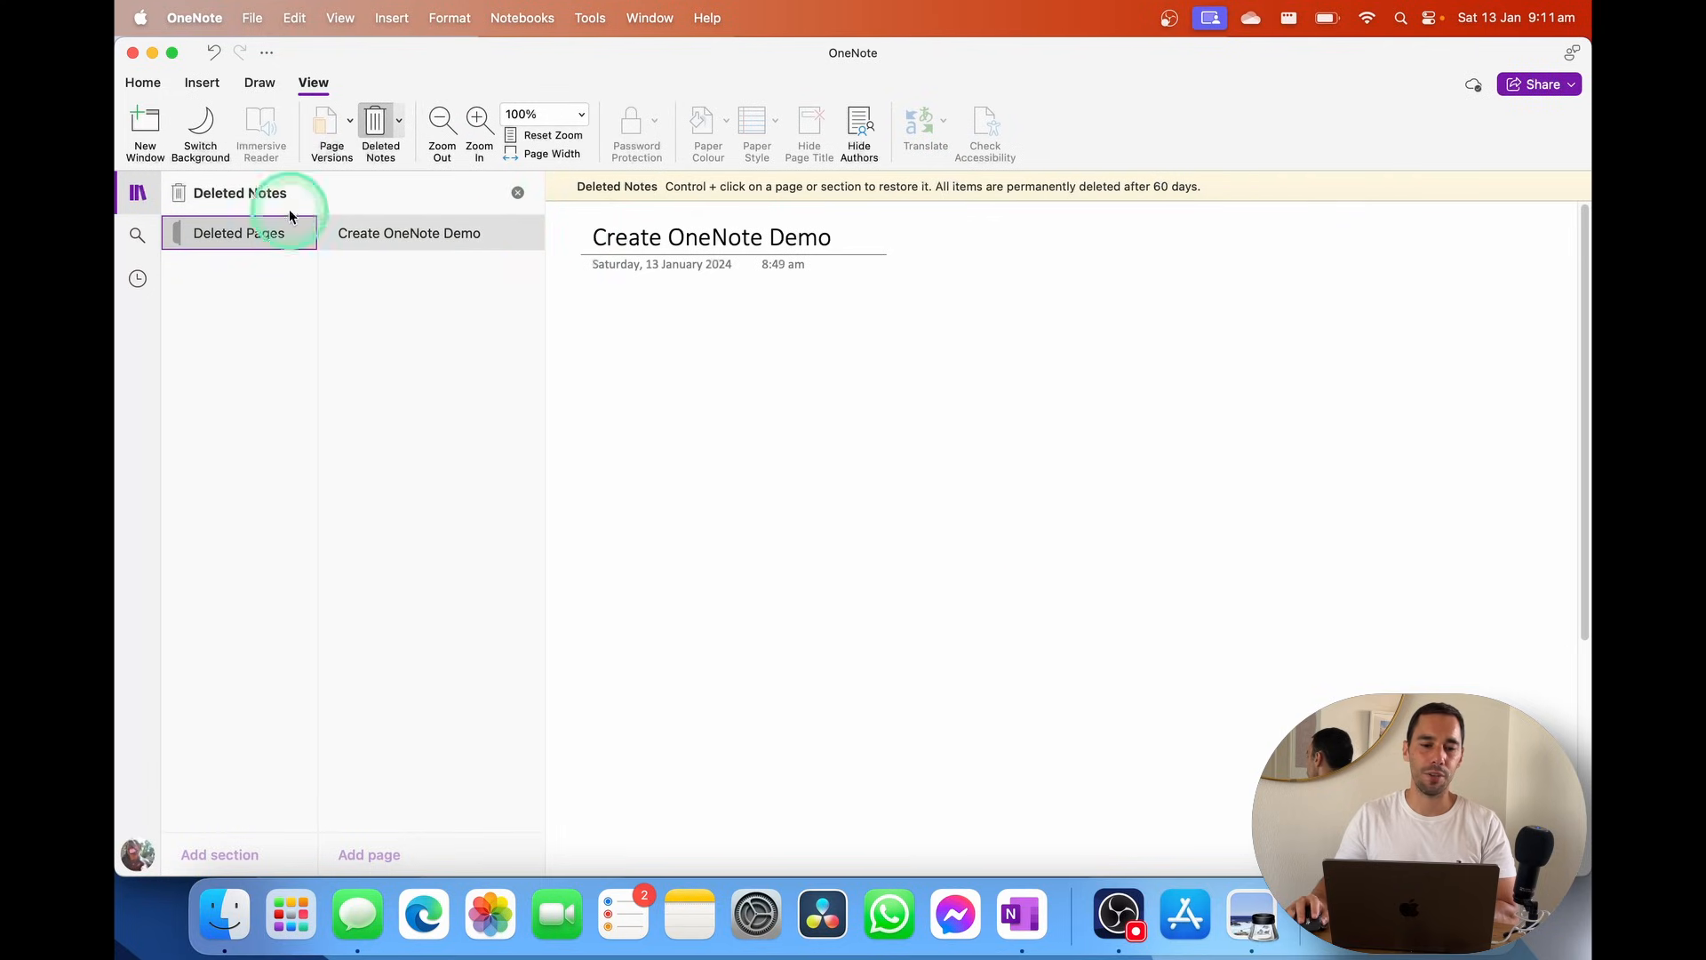
Close Deleted Notes and open Sponorships in the Onenote Youtube Demo notebook
click(138, 191)
click(138, 191)
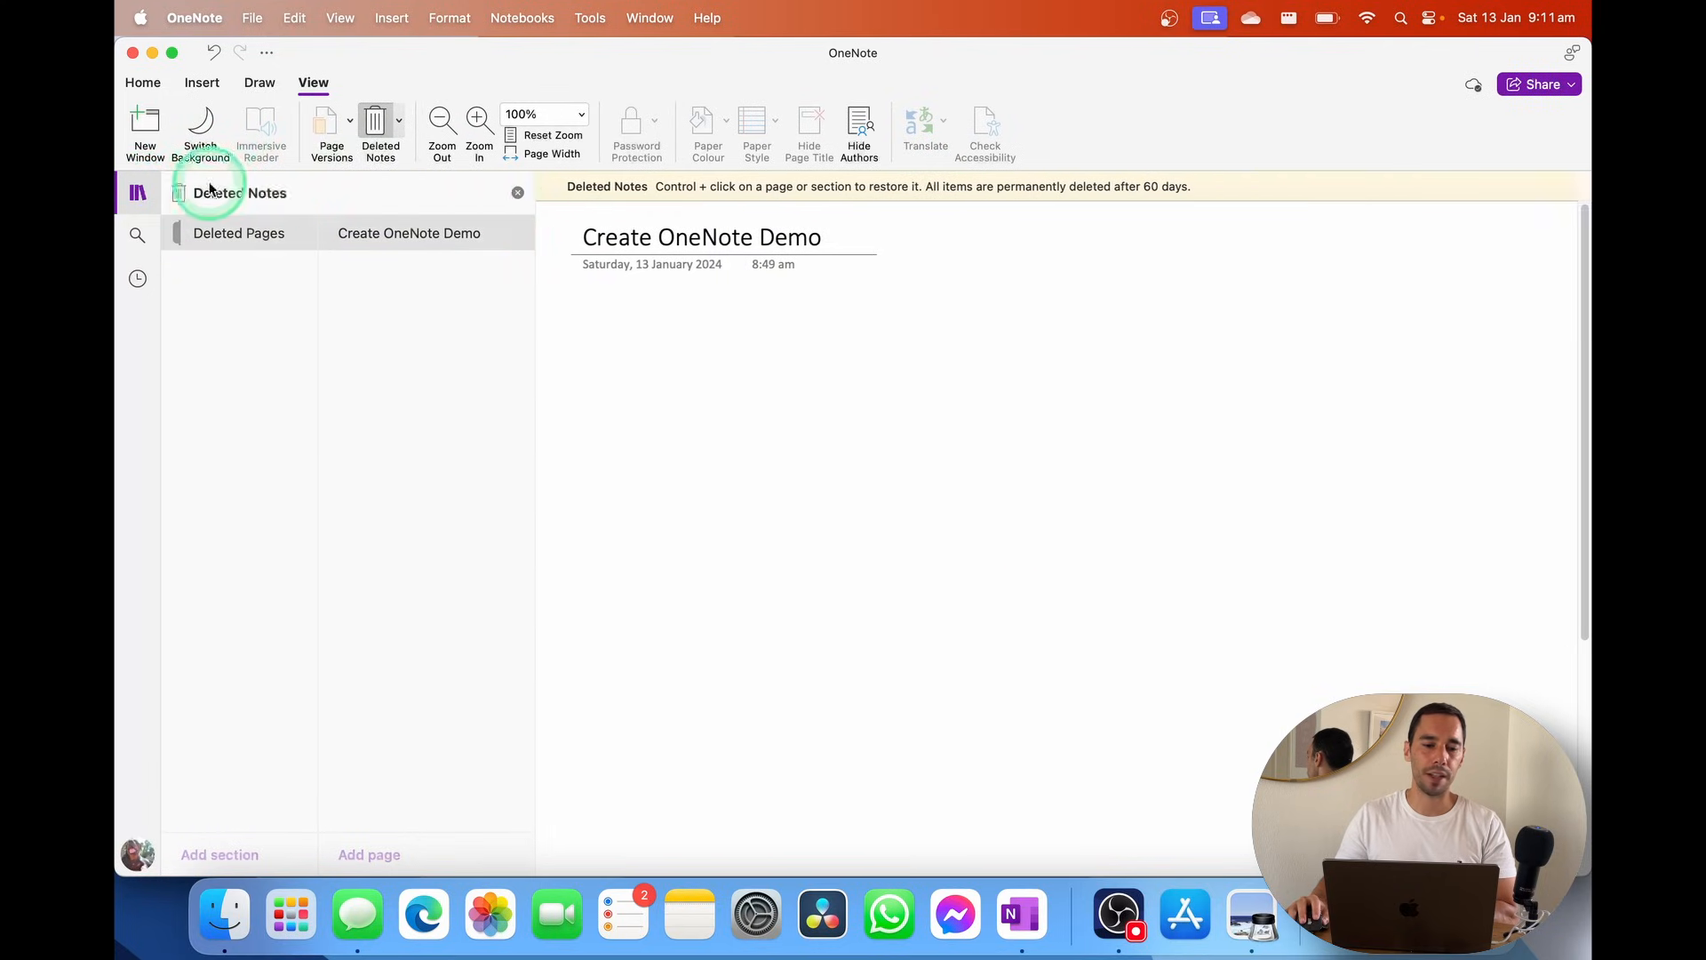
click(517, 192)
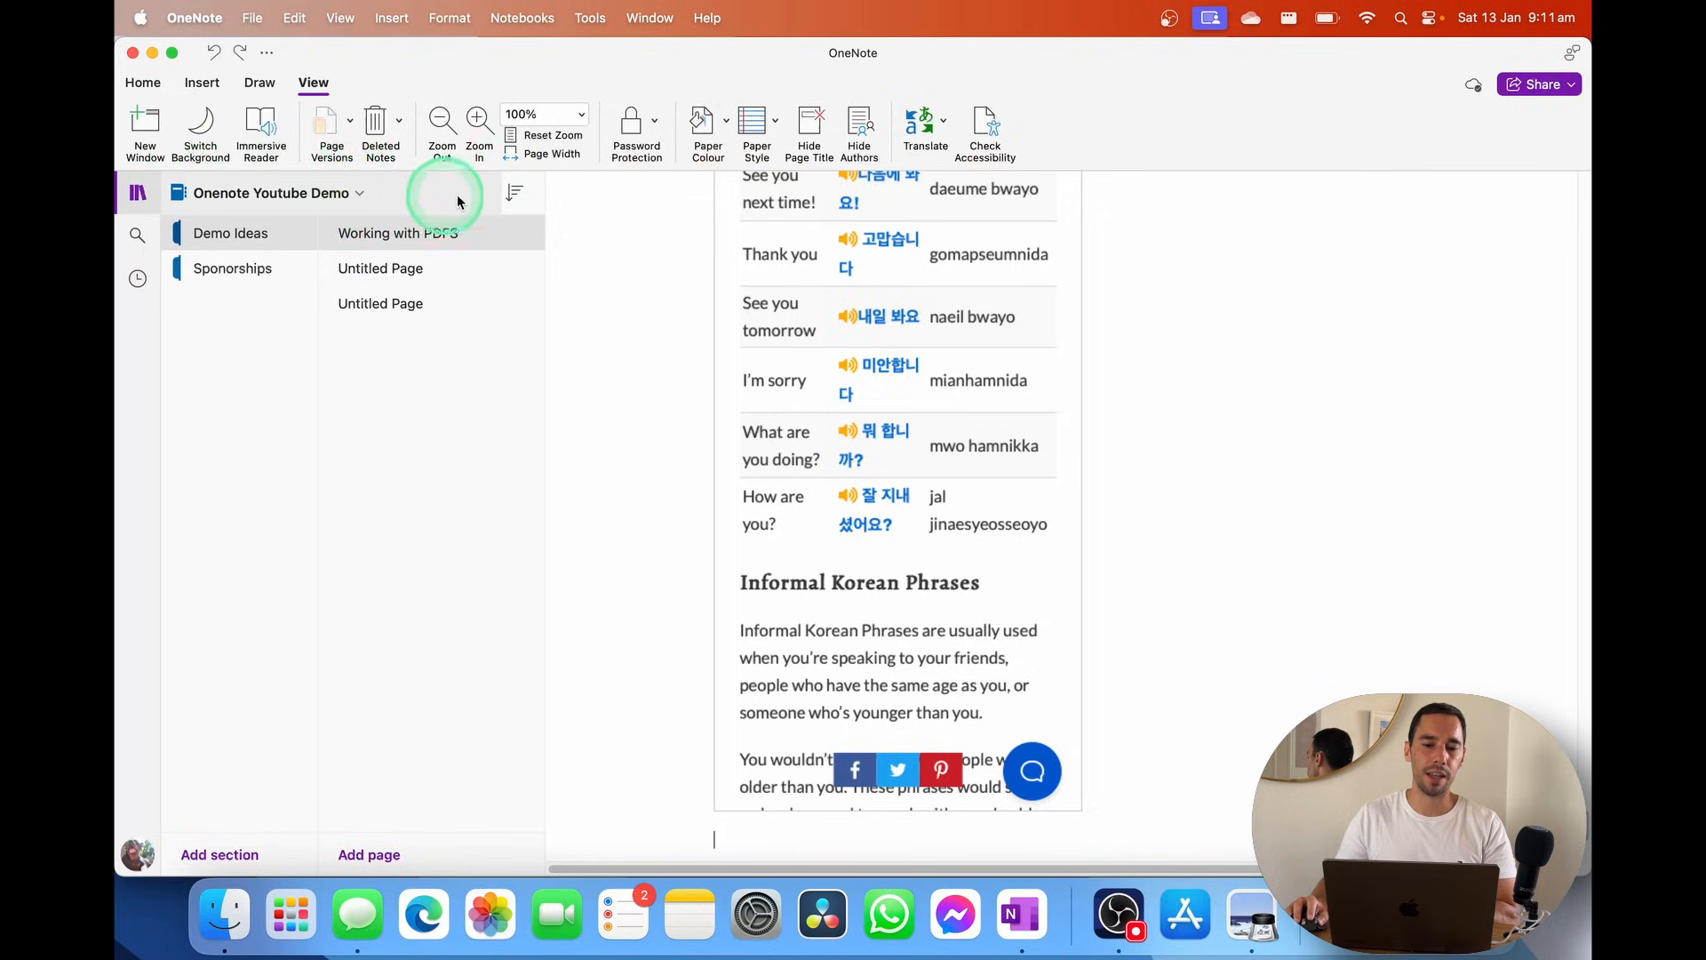
click(373, 196)
click(297, 231)
click(311, 260)
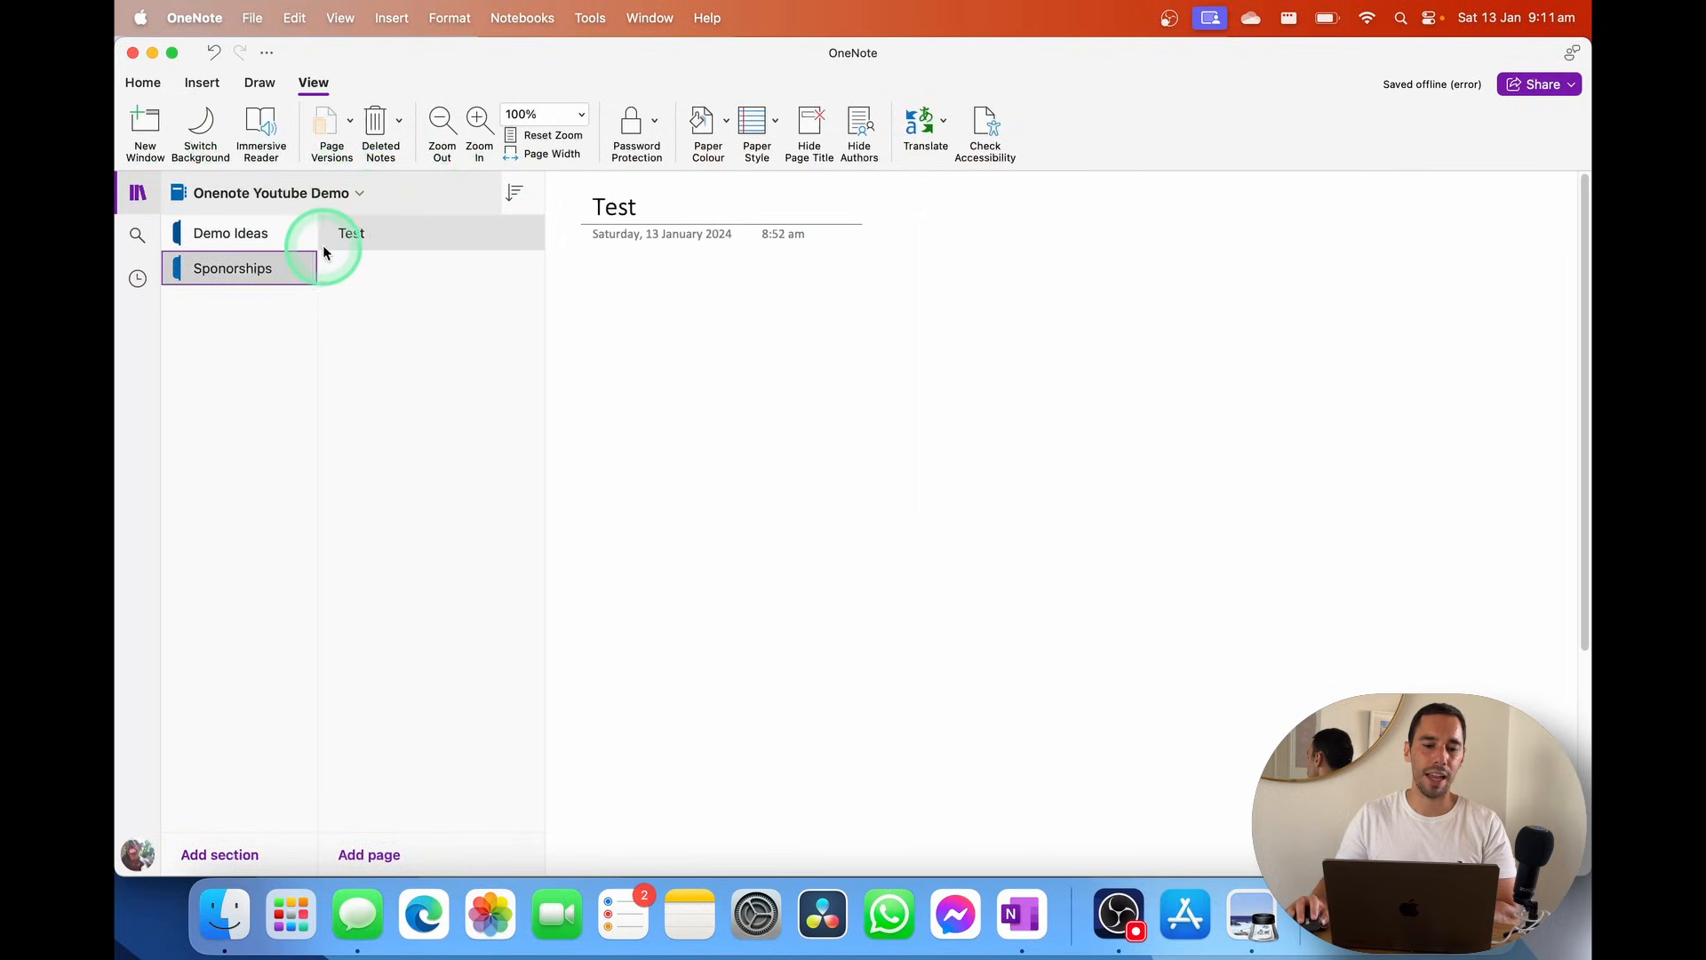
Set a password on Sponorships through Password Protection > Protect Current Section
click(628, 283)
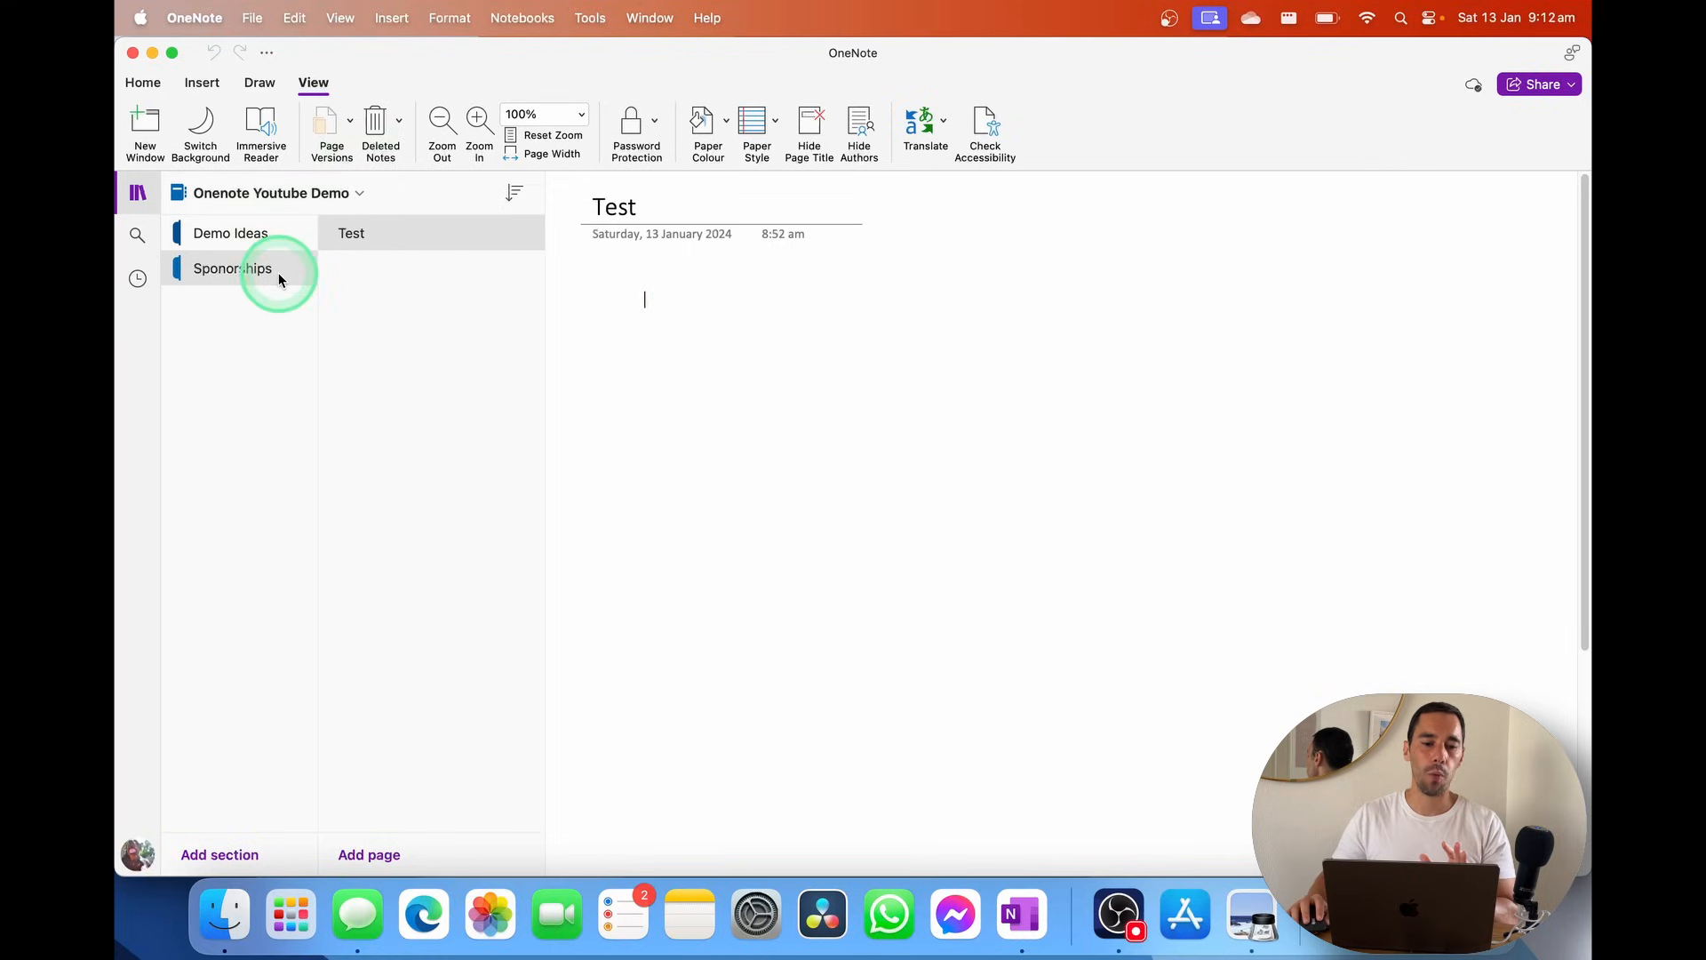
click(240, 271)
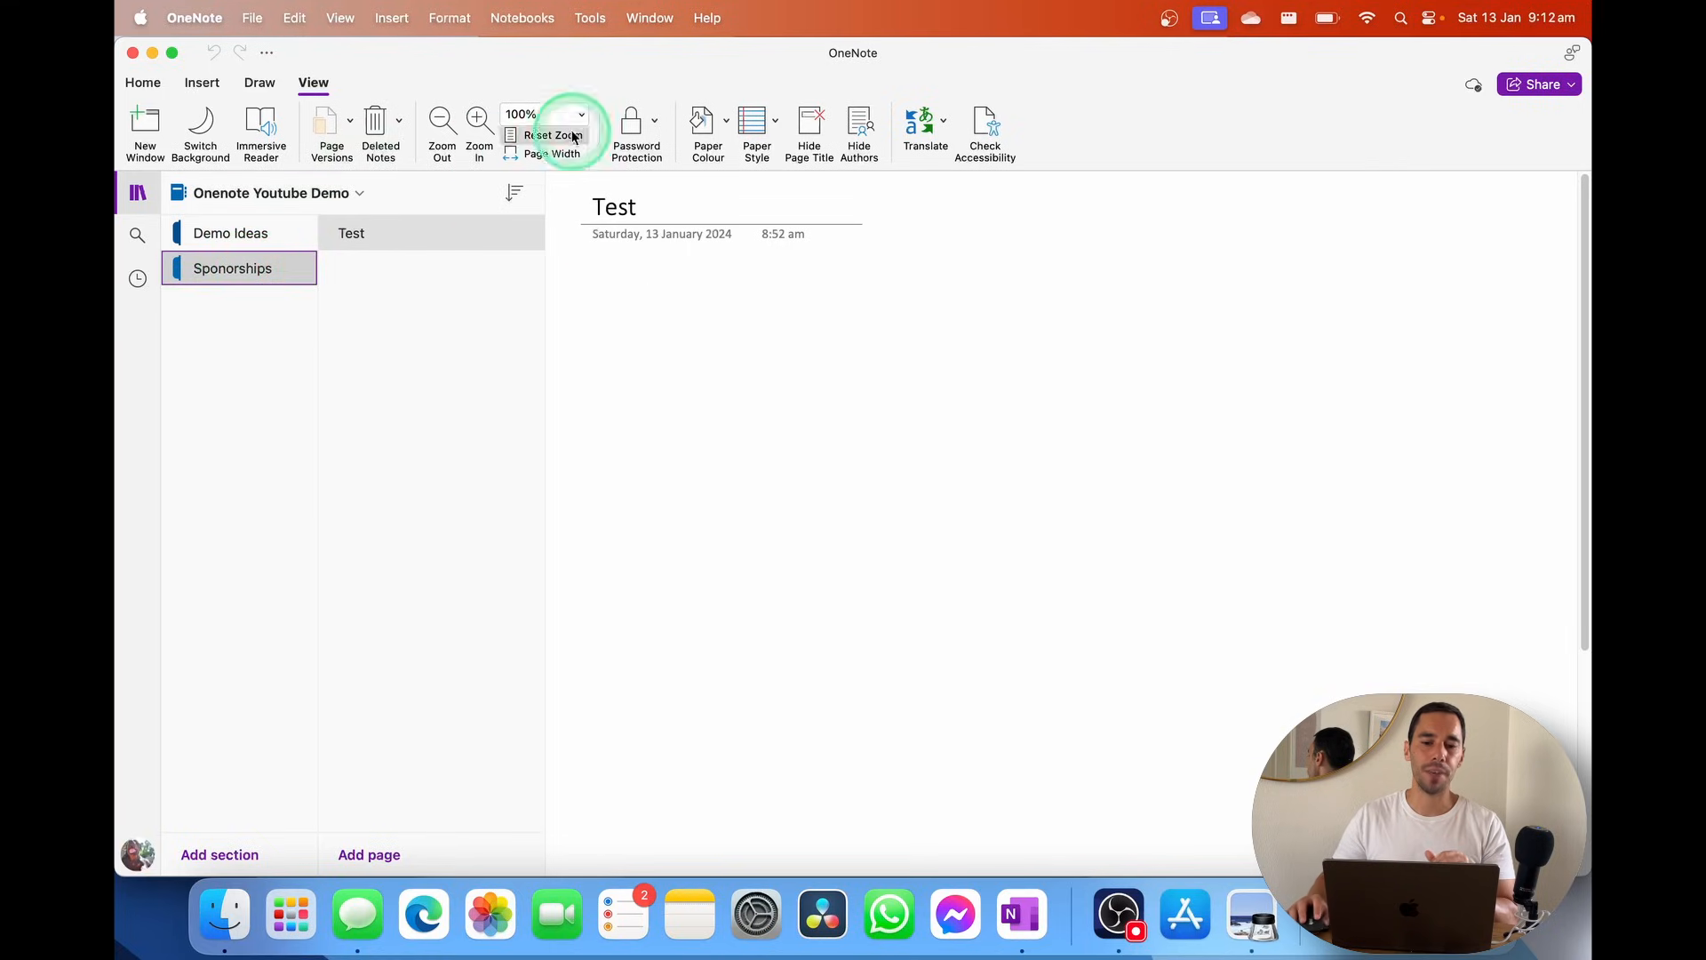
click(657, 130)
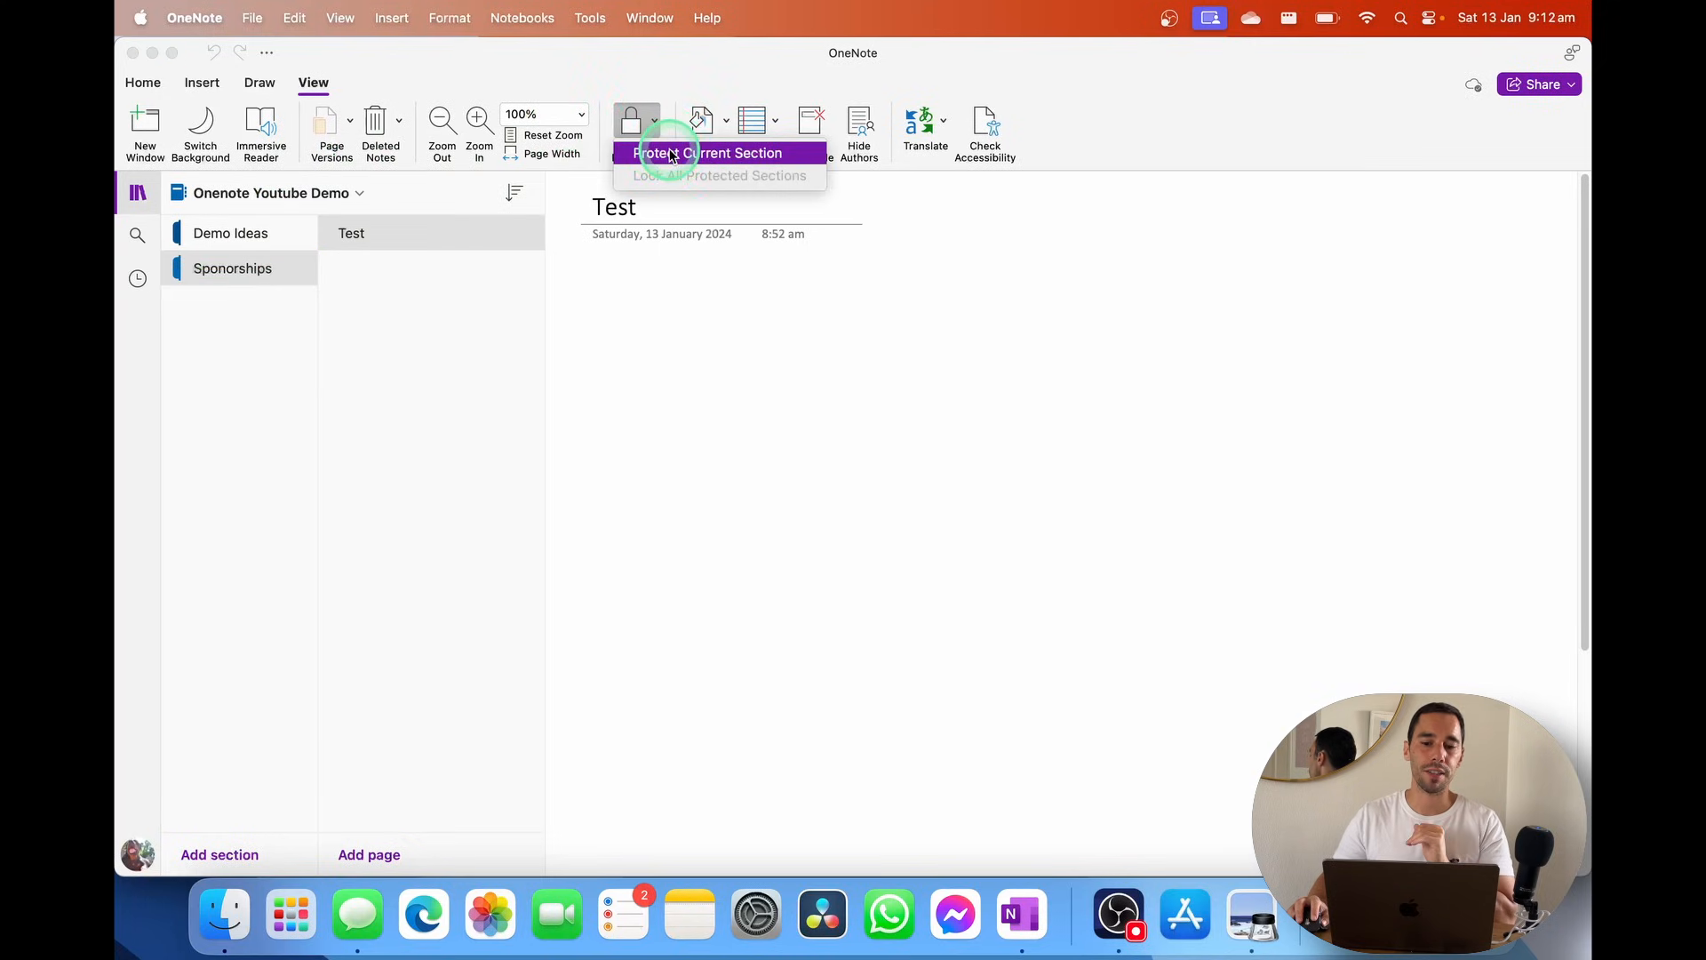
click(672, 155)
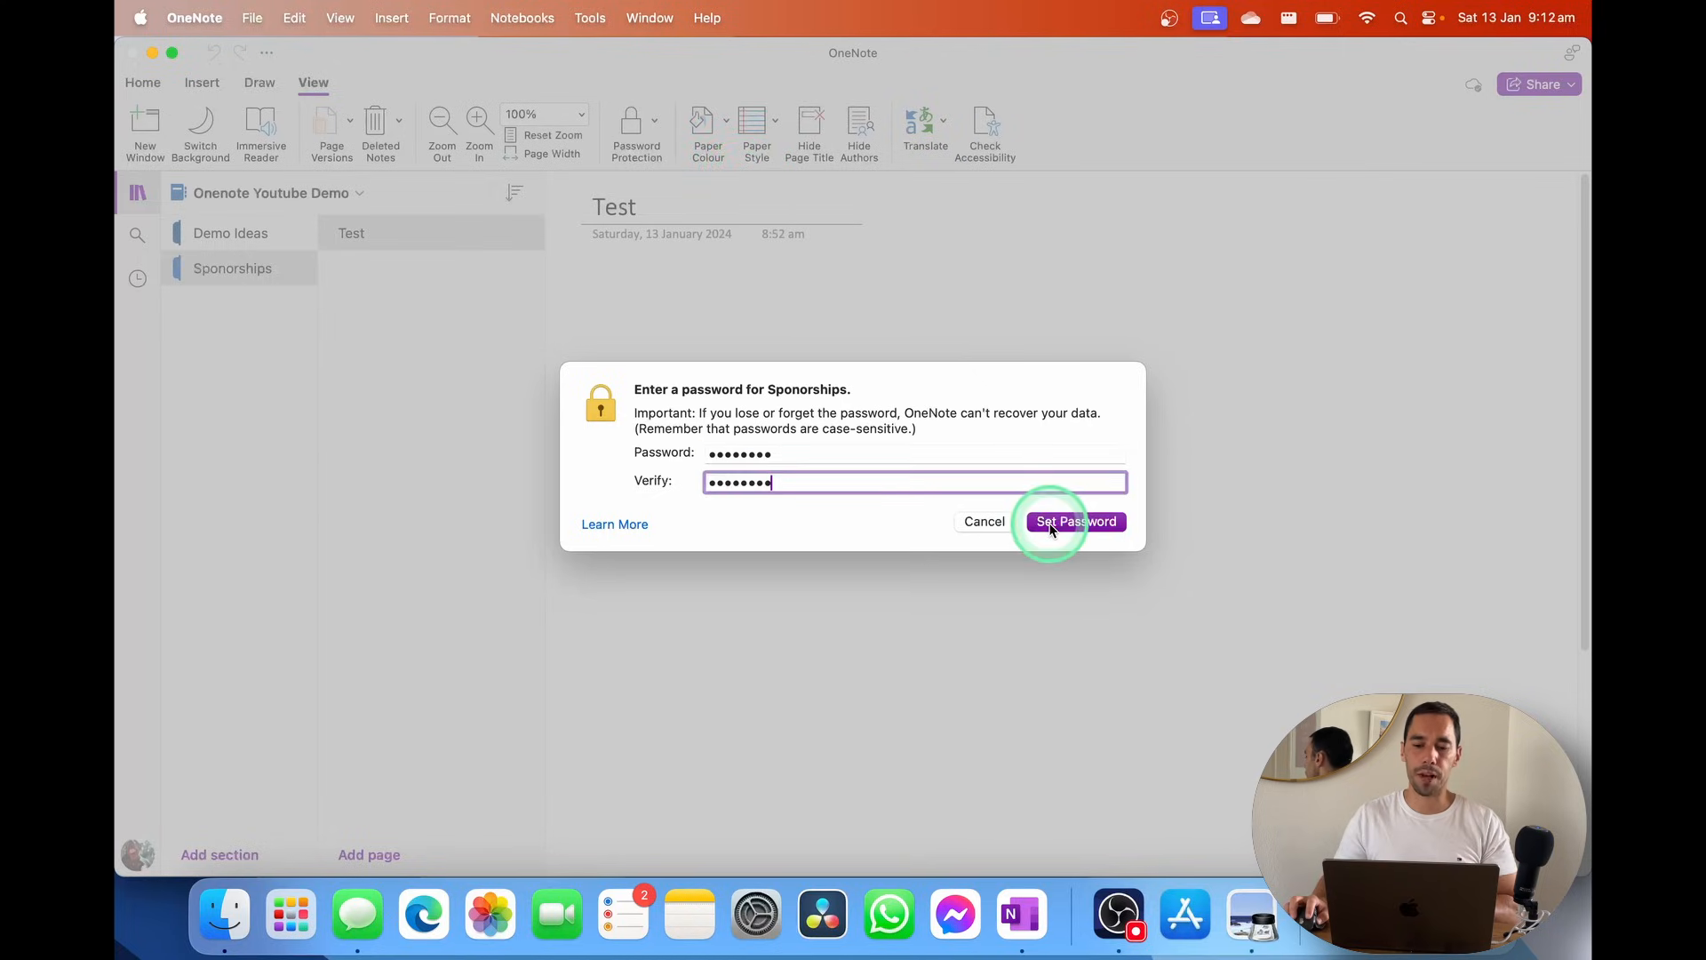
click(1050, 527)
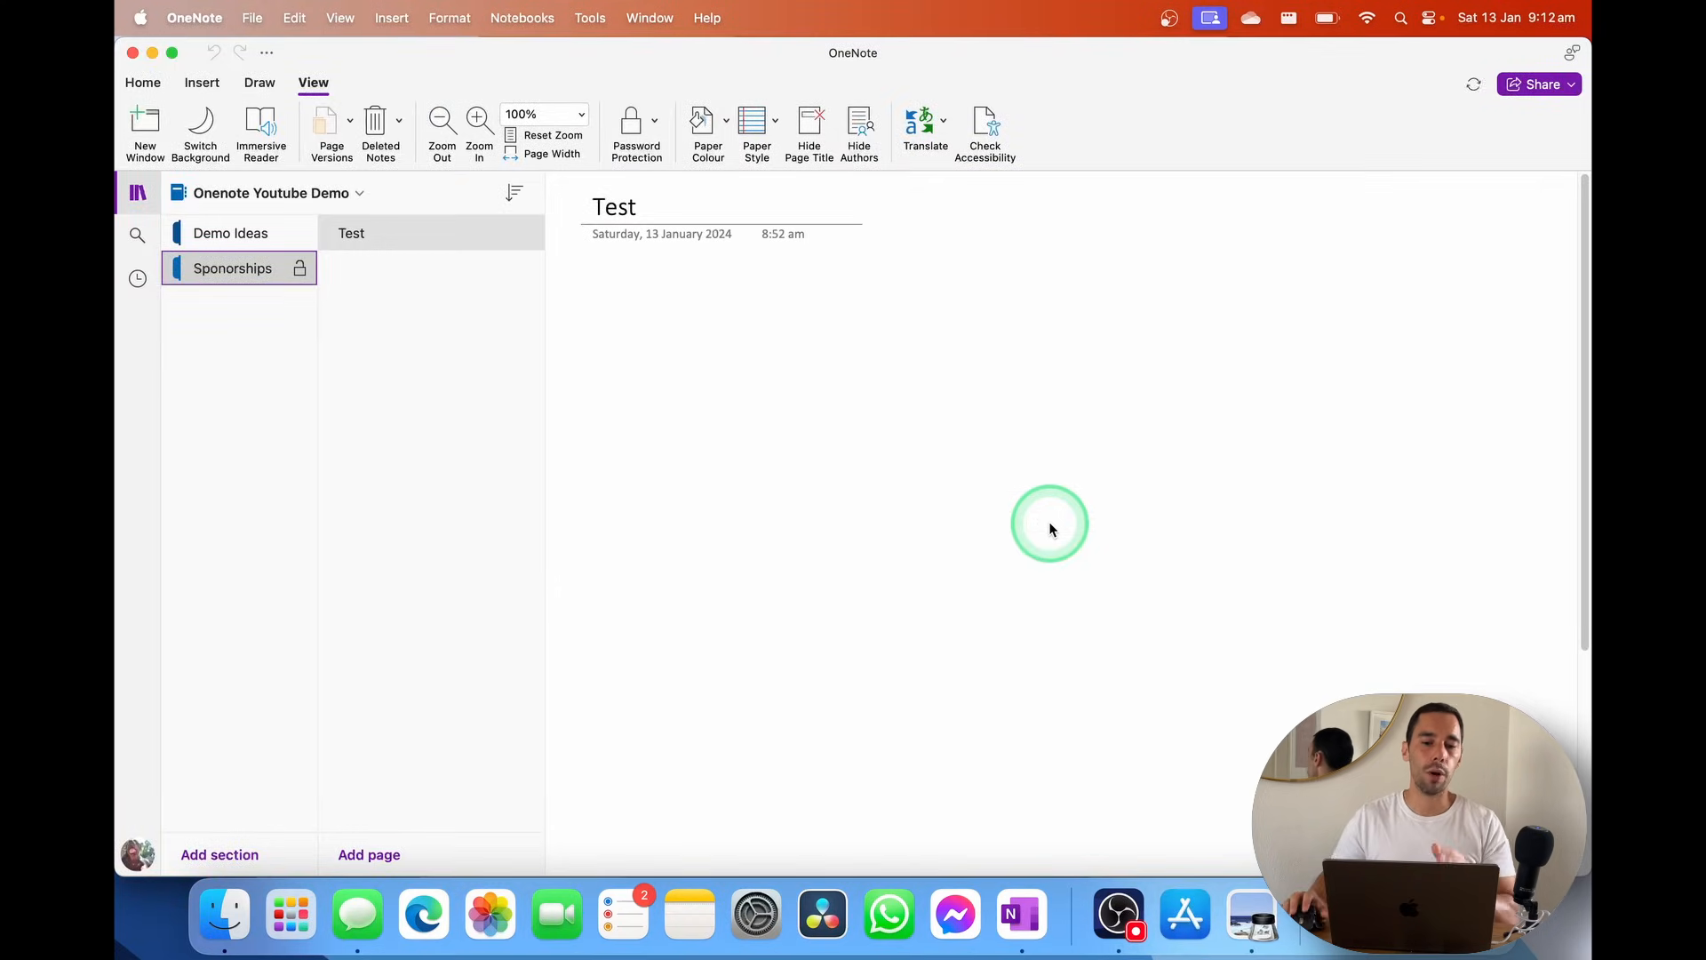
Lock the Sponorships section from its Password Protection menu
right_click(302, 278)
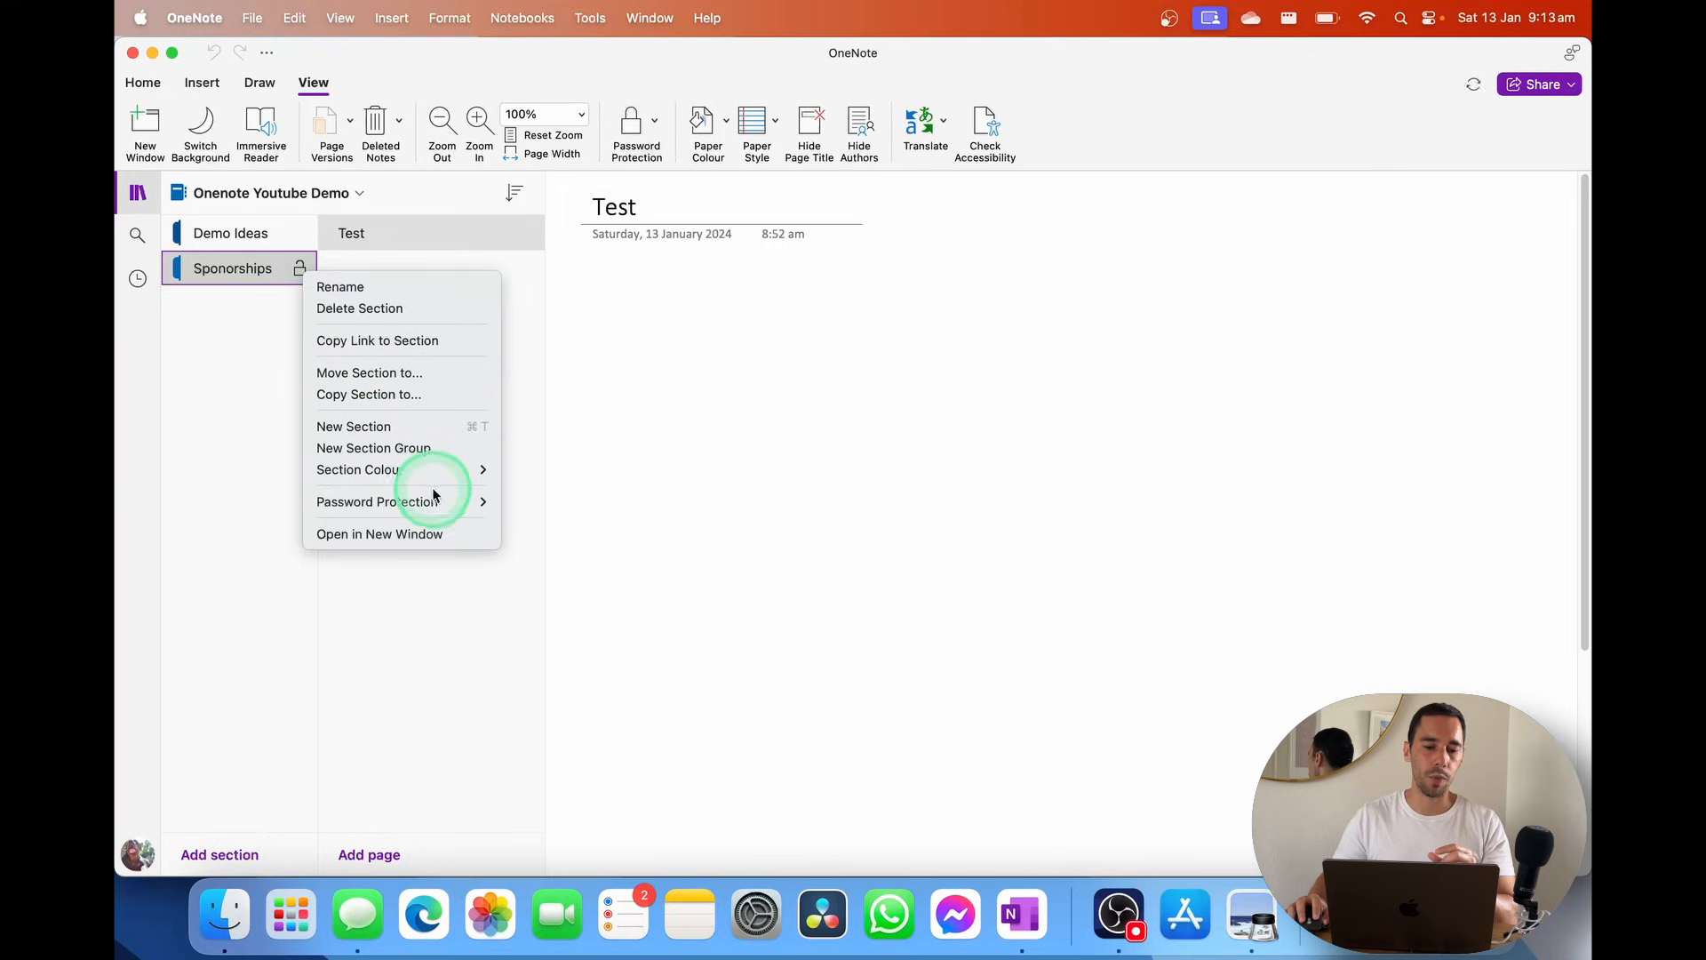
mouse_move(430, 500)
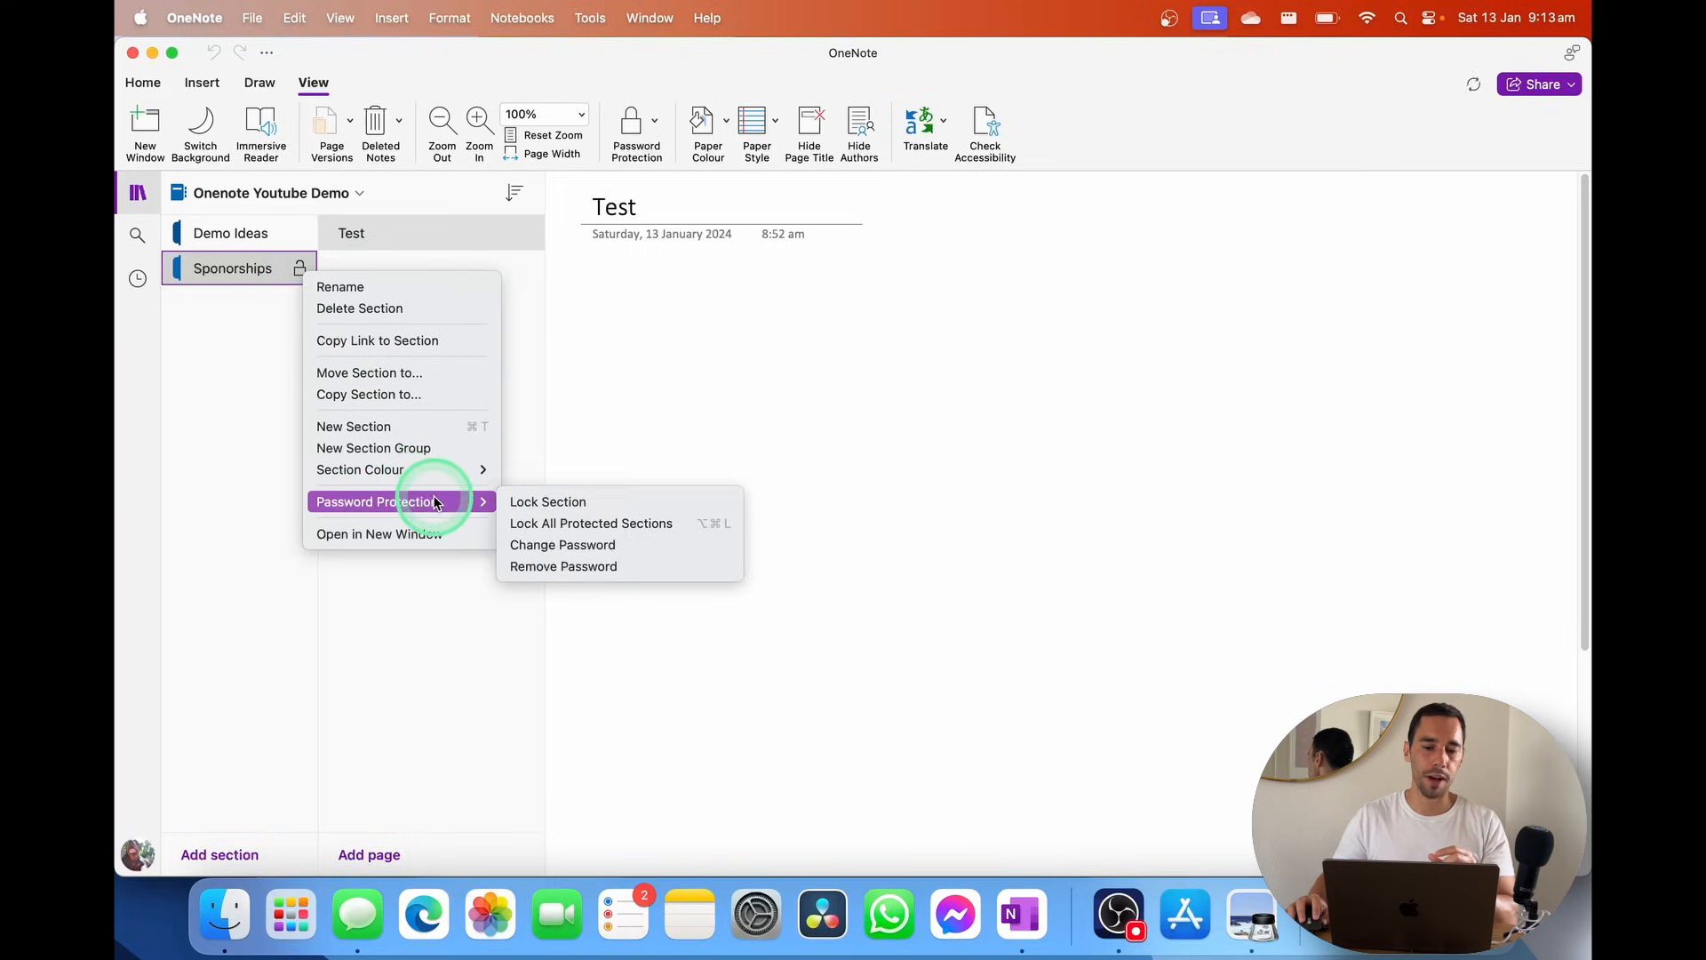
click(574, 505)
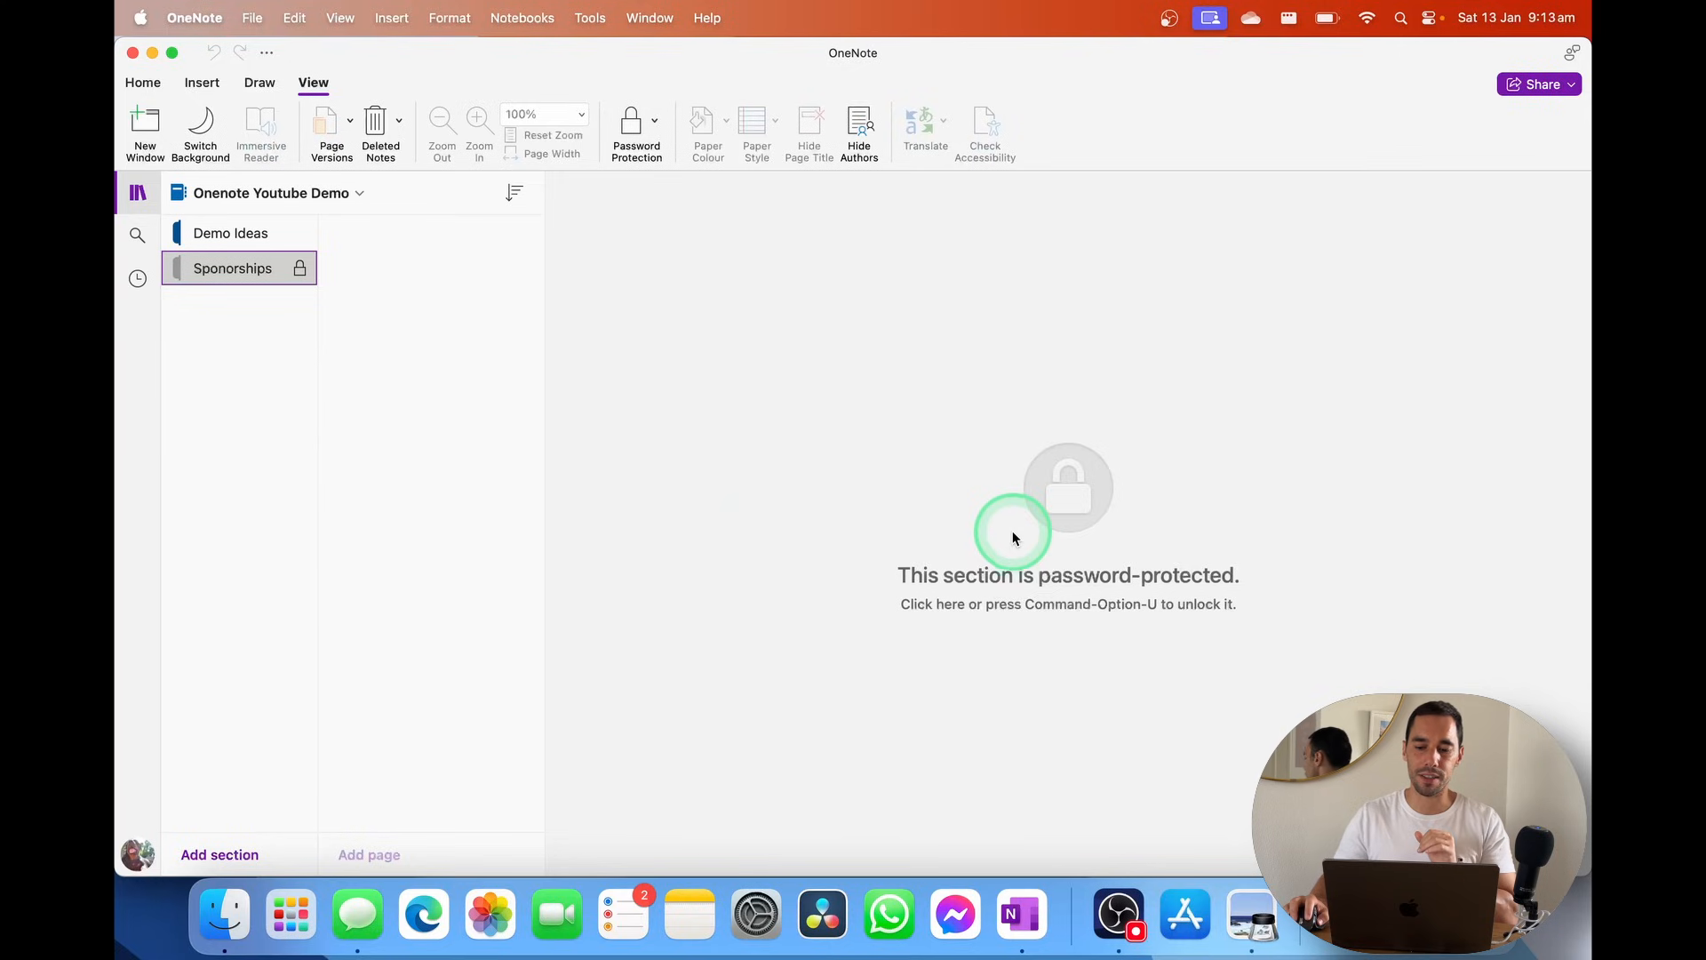
Unlock Sponorships with its password, enabling Unlock with Fingerprint
click(1032, 495)
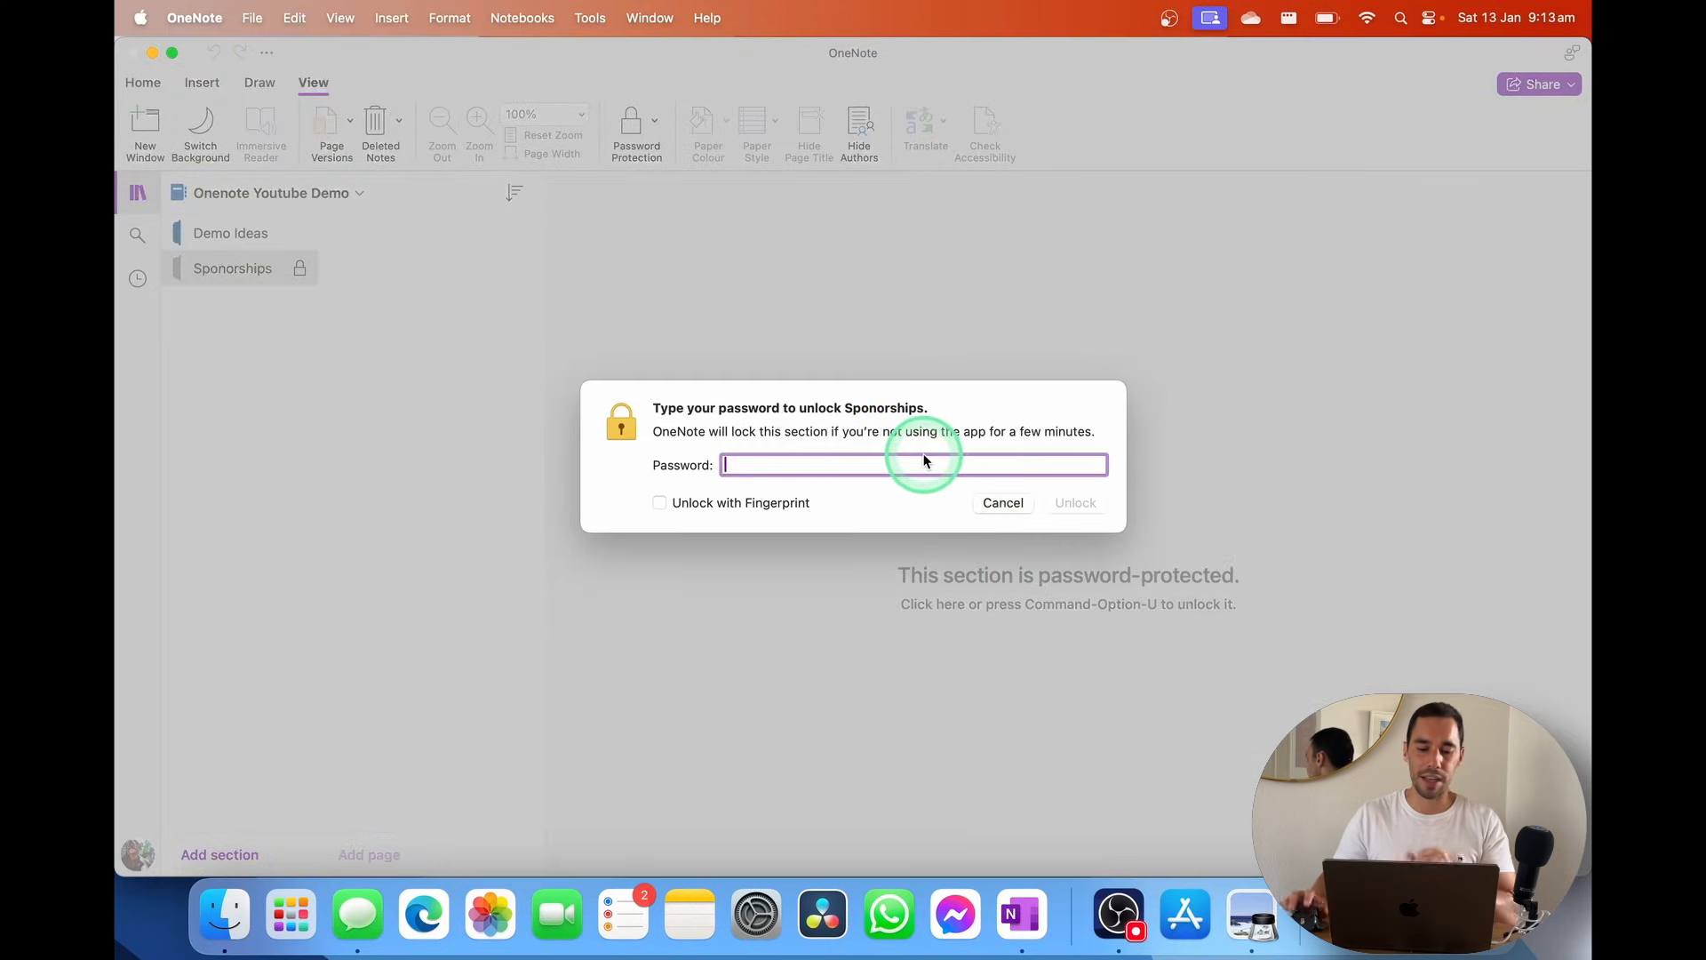
text(a)
text(•••)
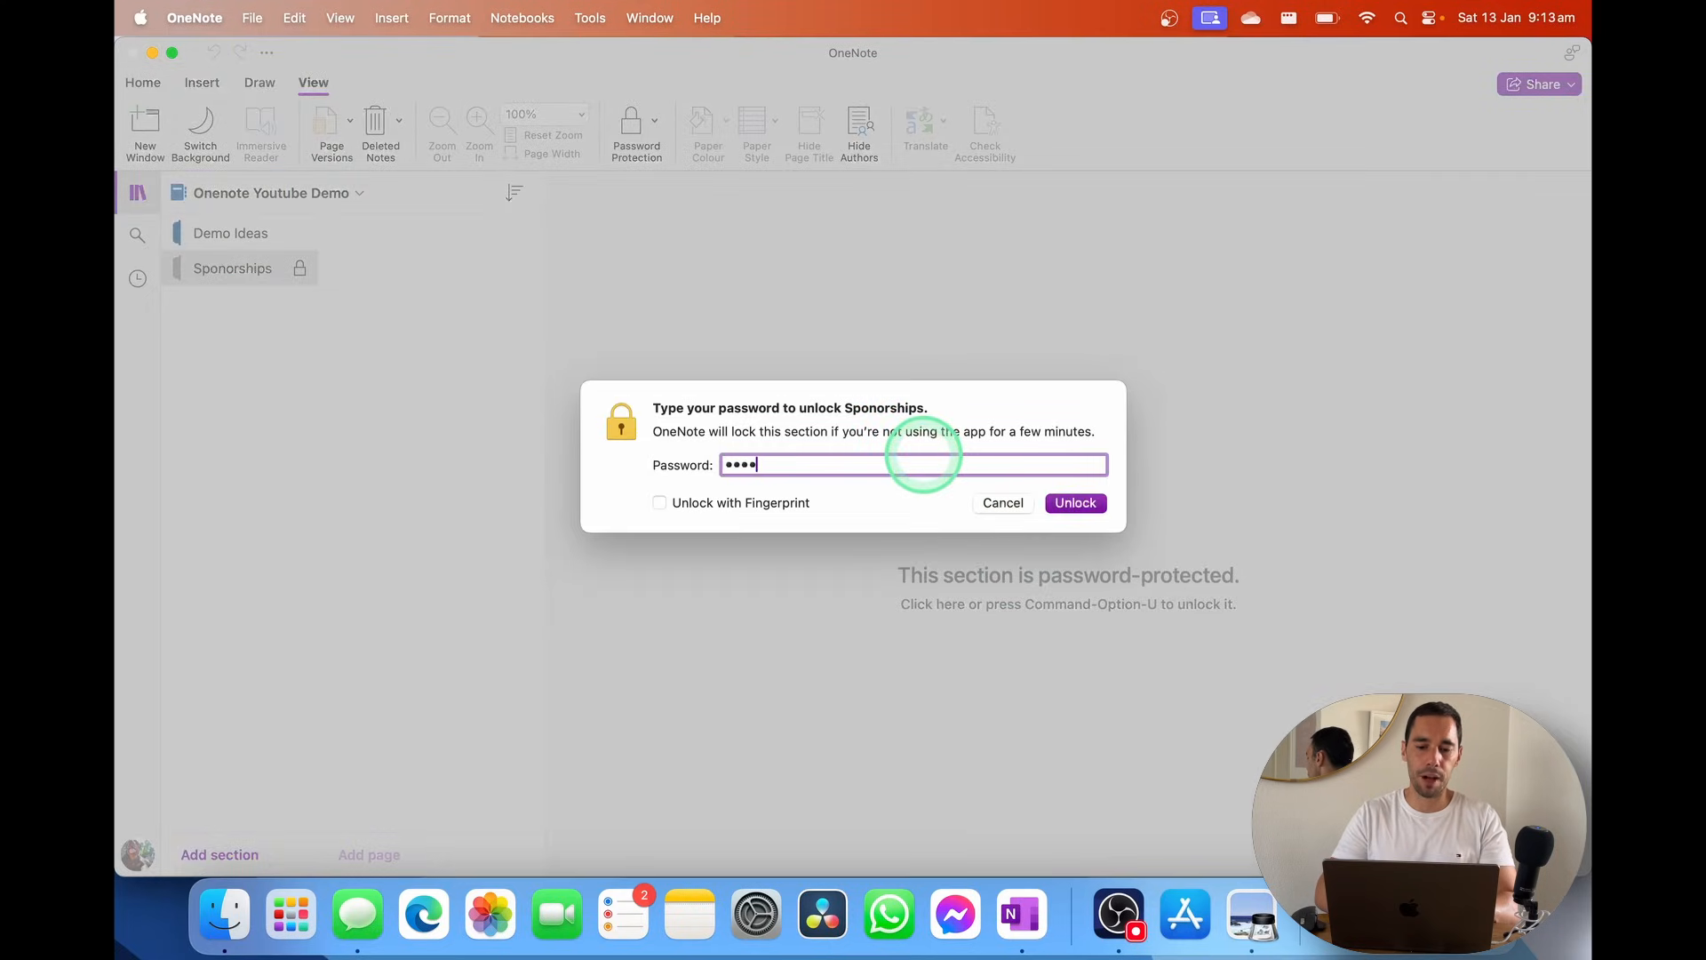
text(••••)
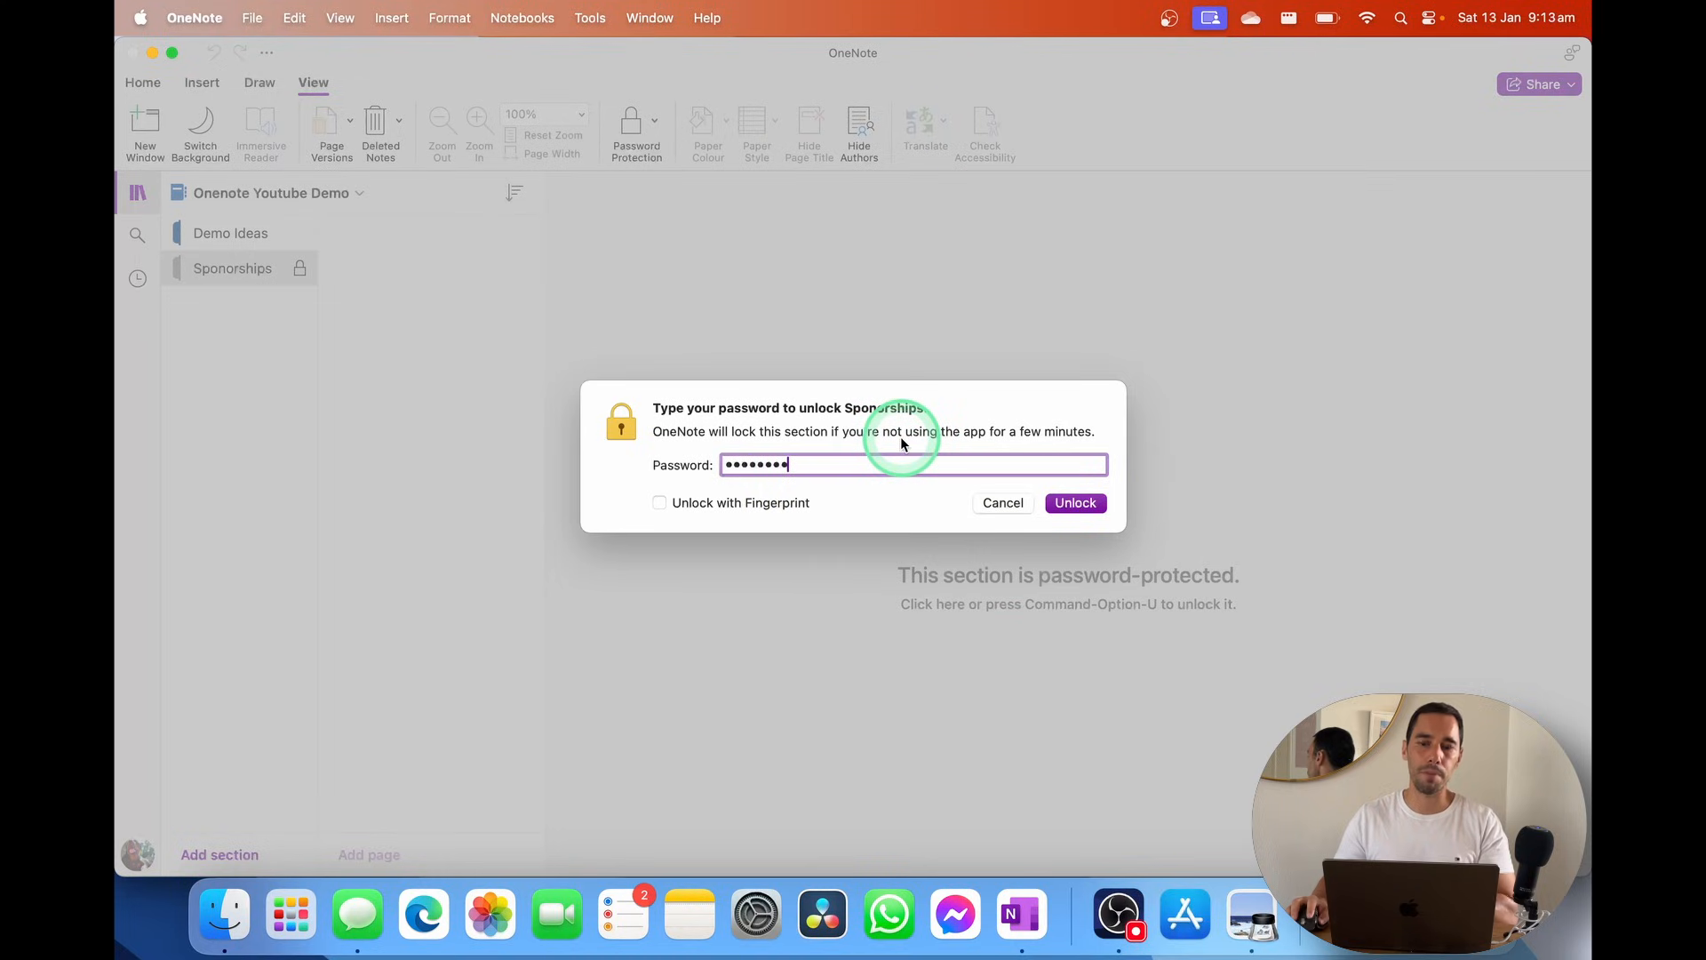
click(744, 505)
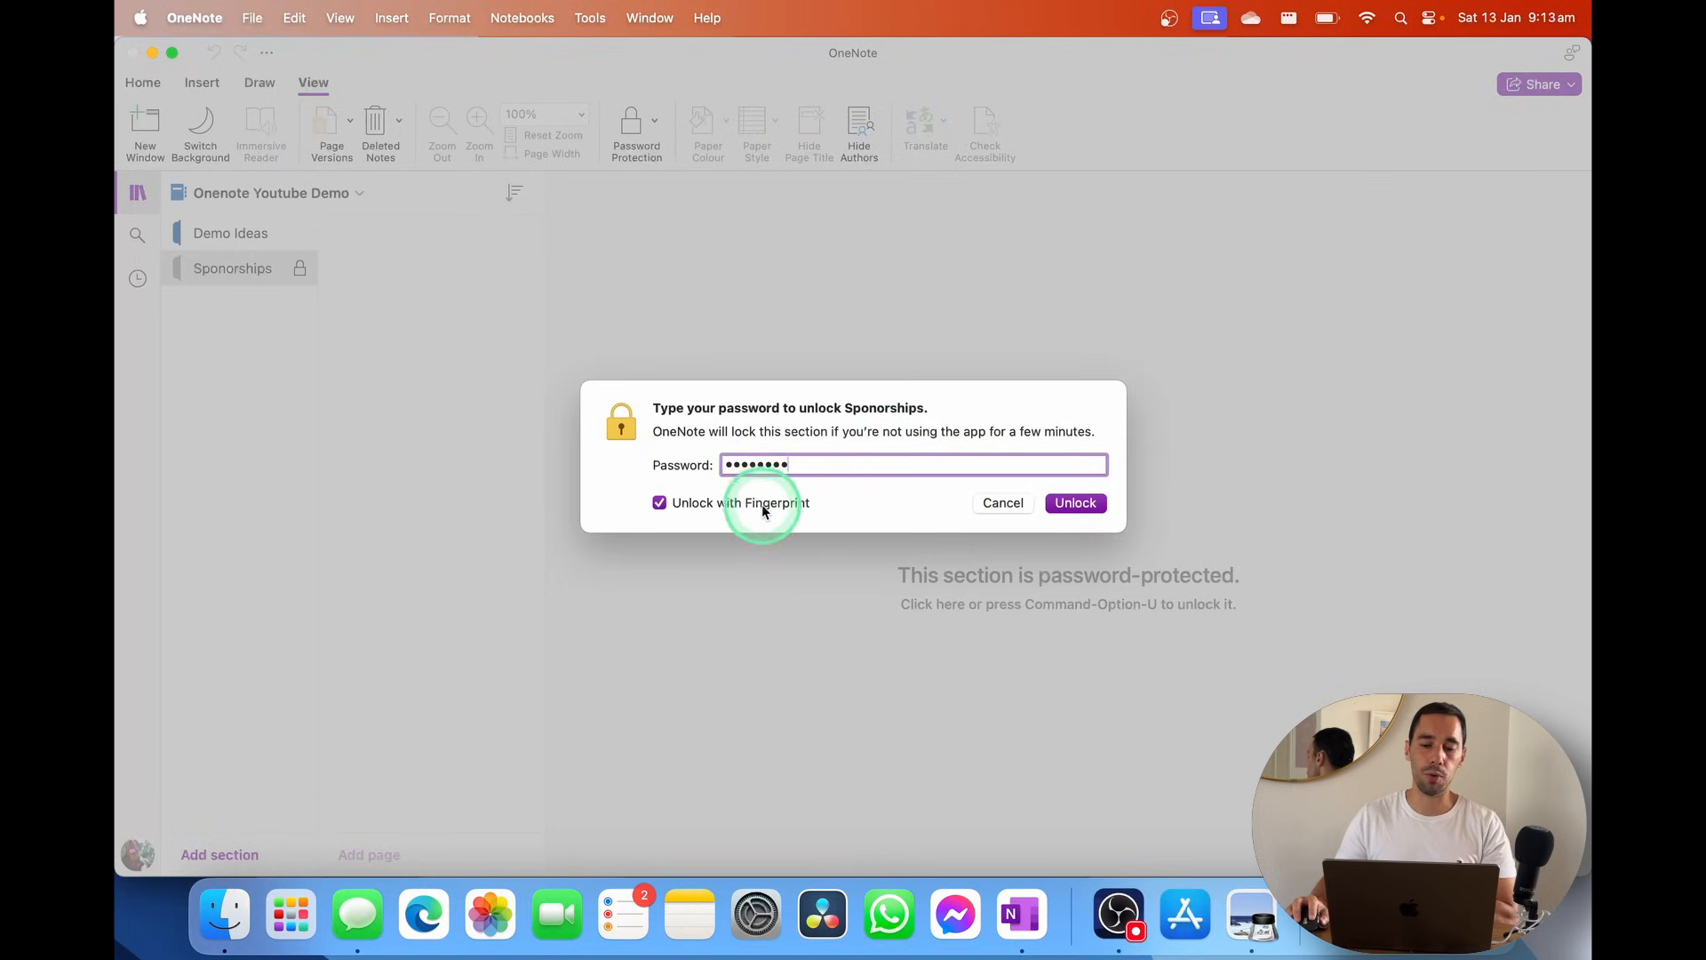
click(1075, 504)
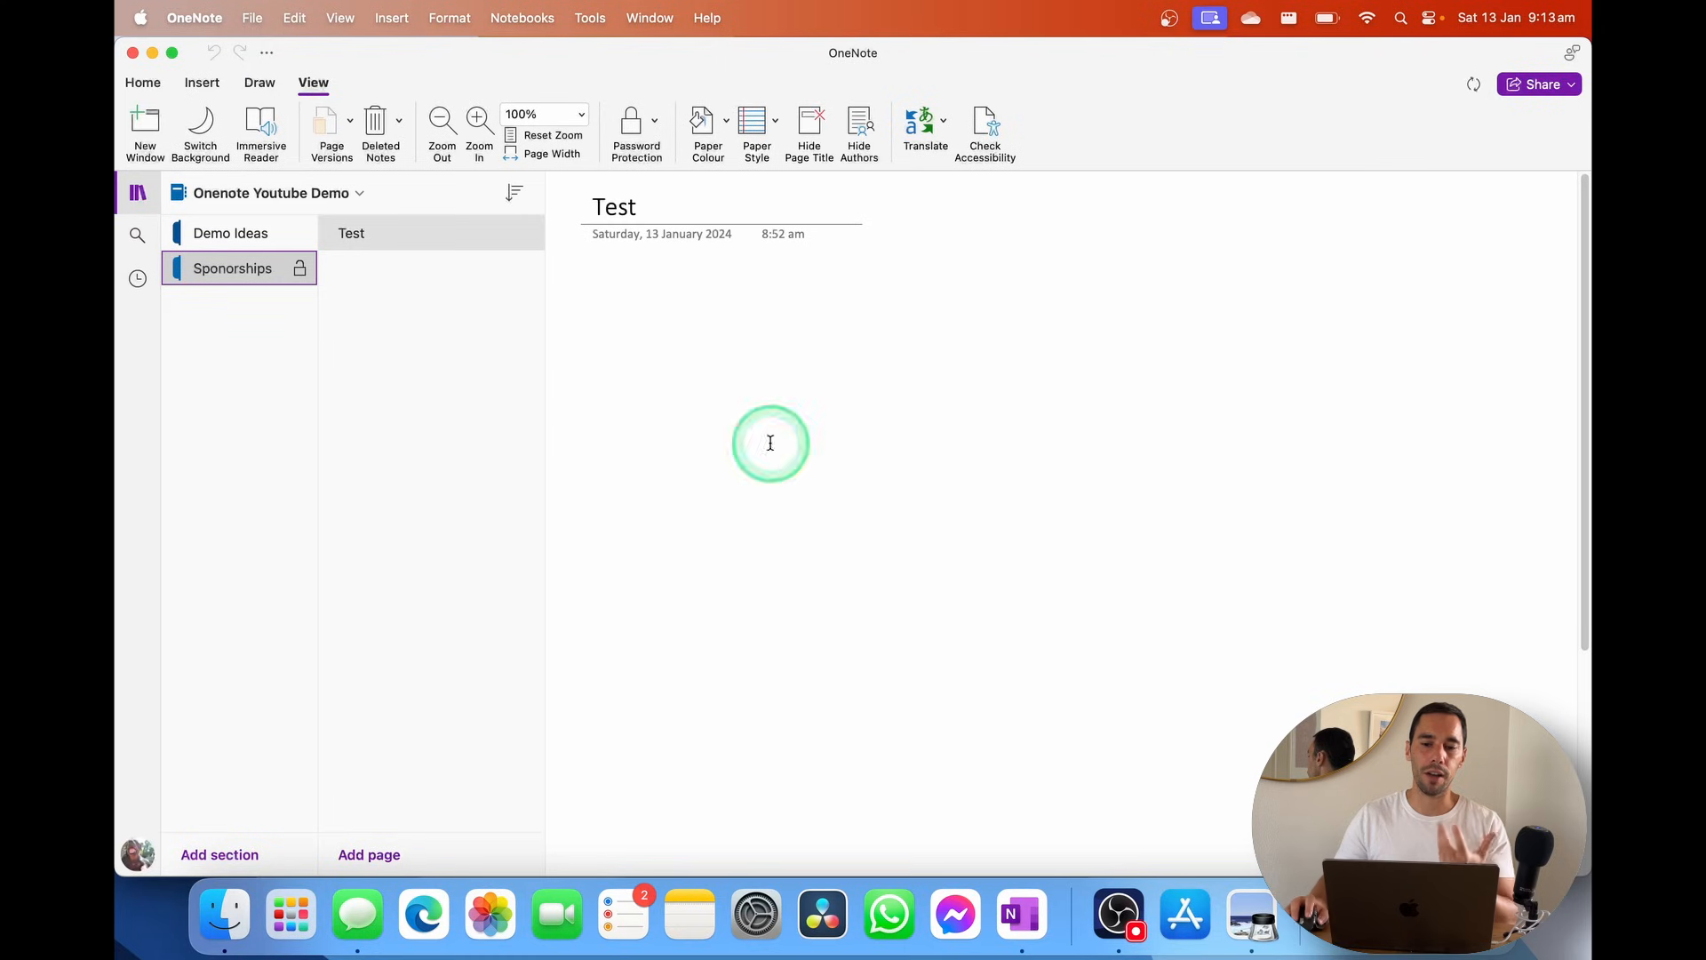
right_click(270, 274)
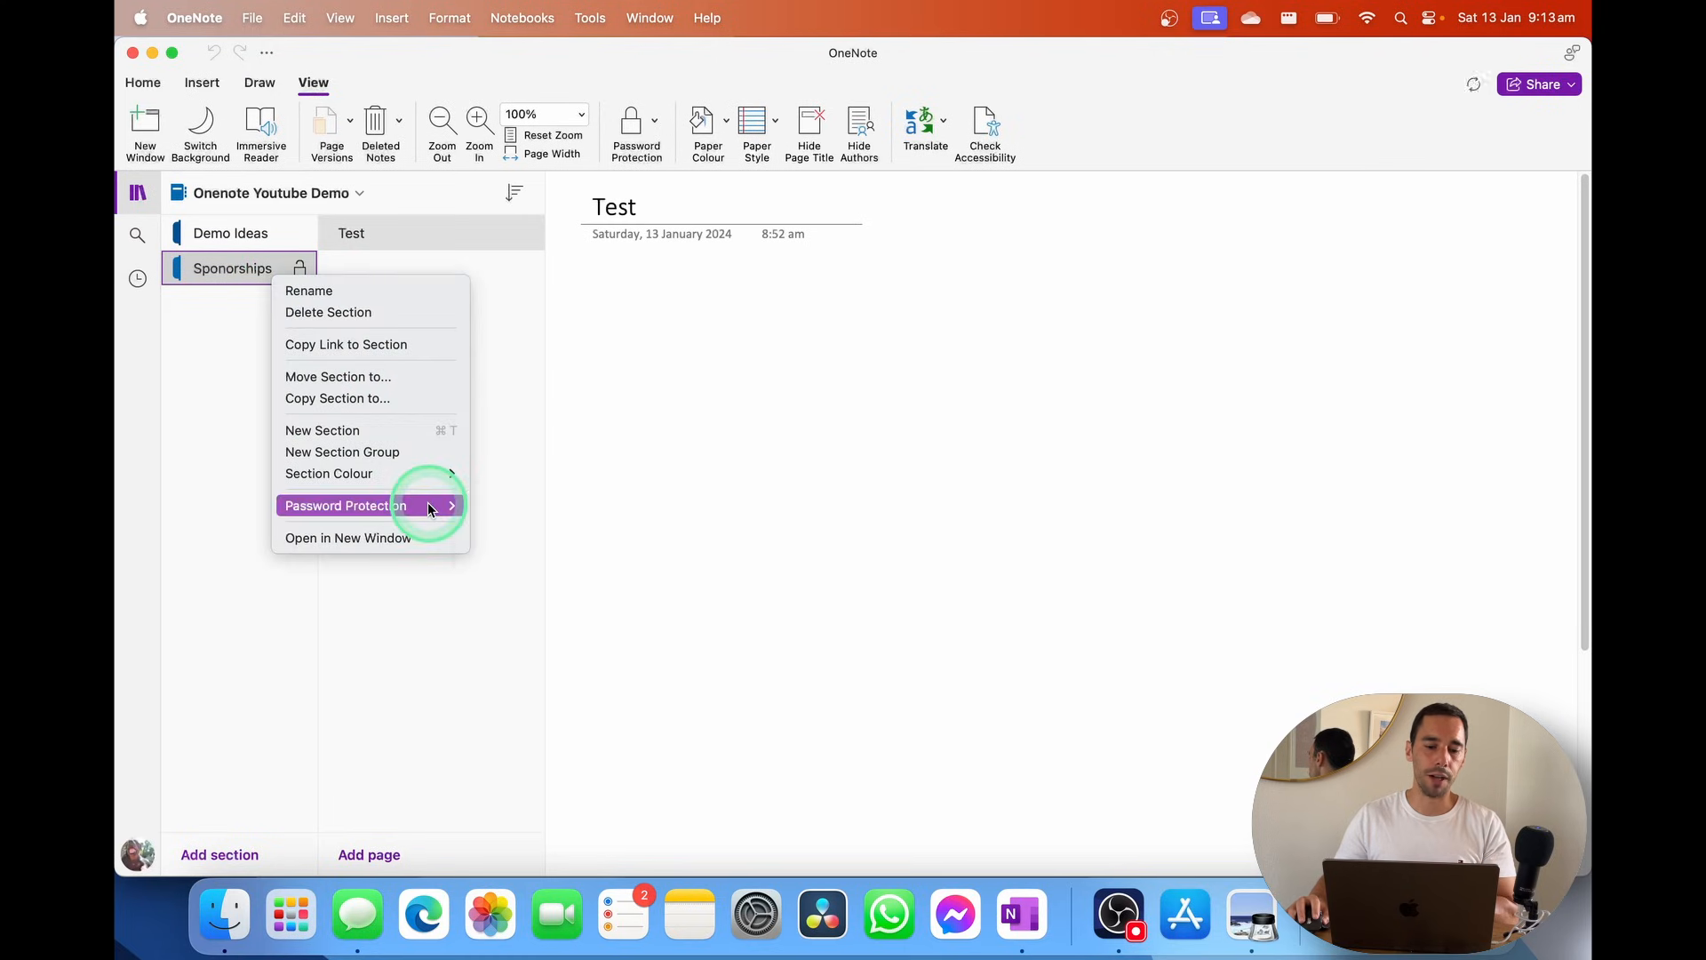
mouse_move(428, 503)
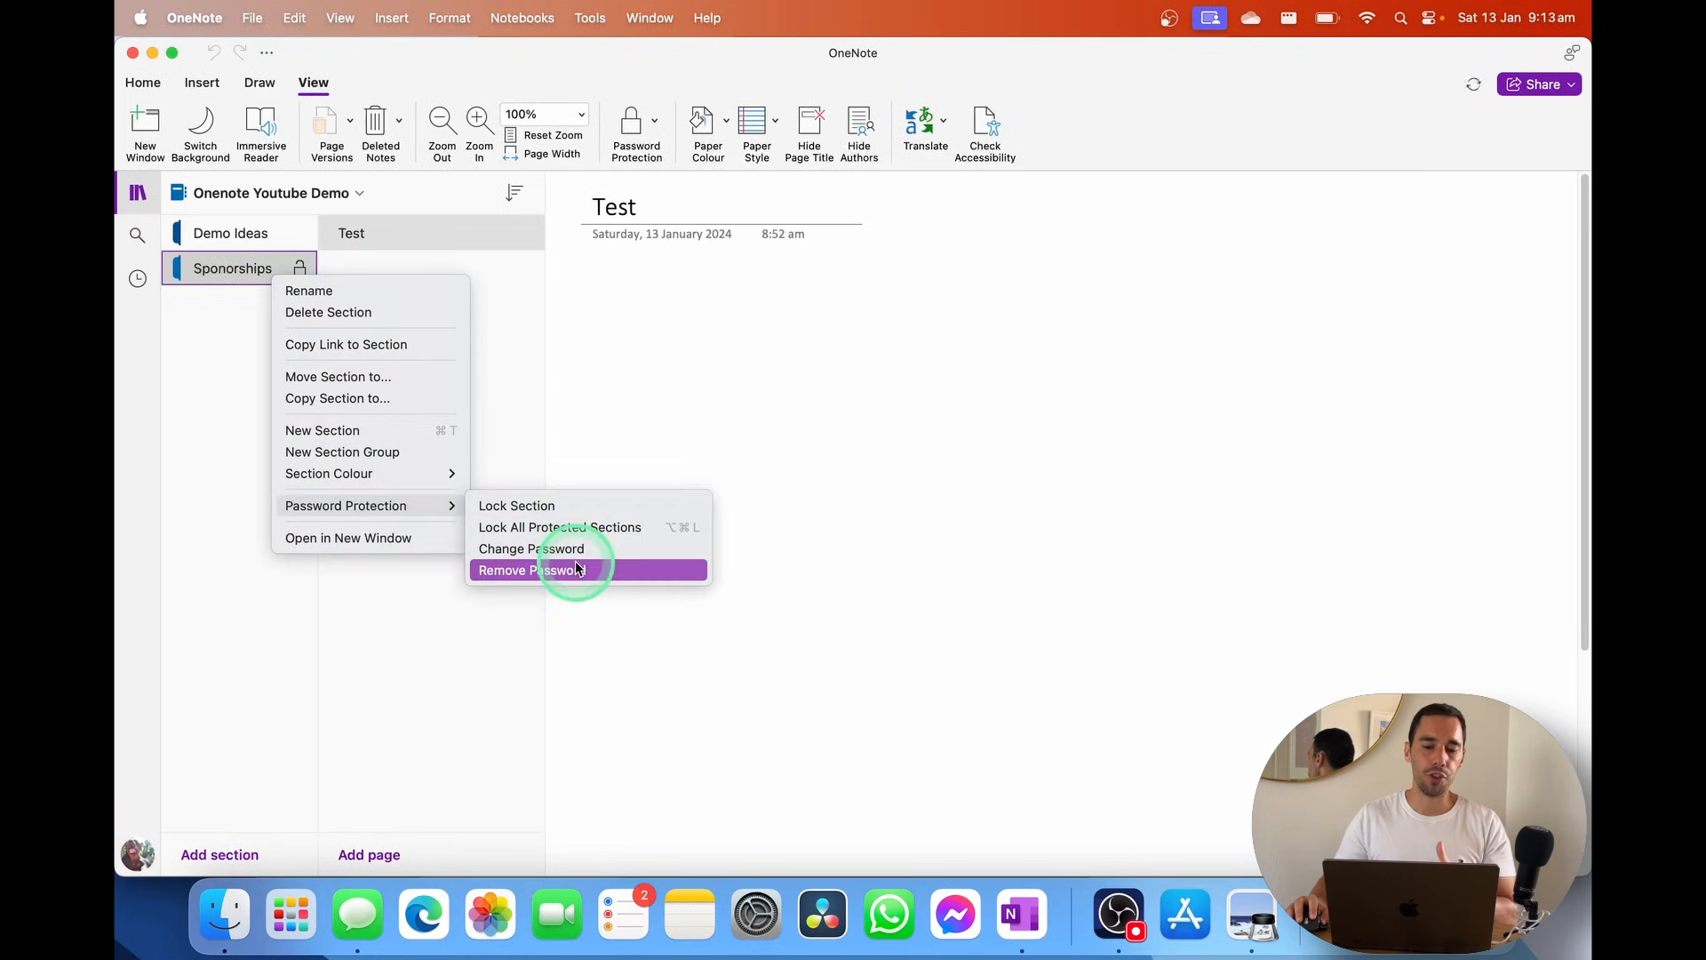